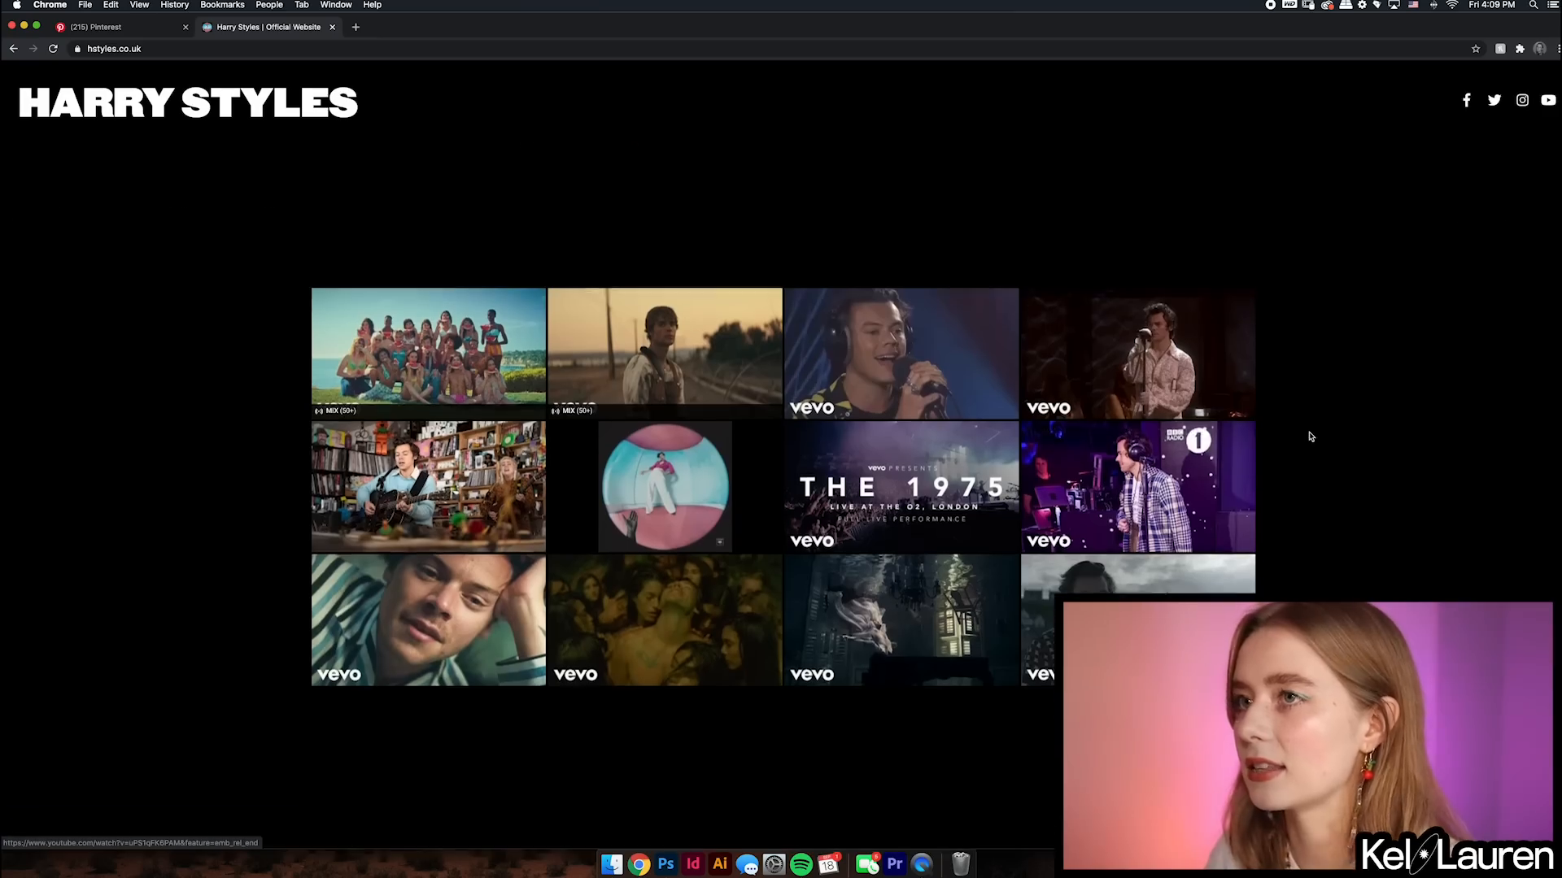
- Look through the Harry Styles official website, open its shop, and view the Watermelon Sugar products on the shop's home page
scroll(988, 589, down, 3)
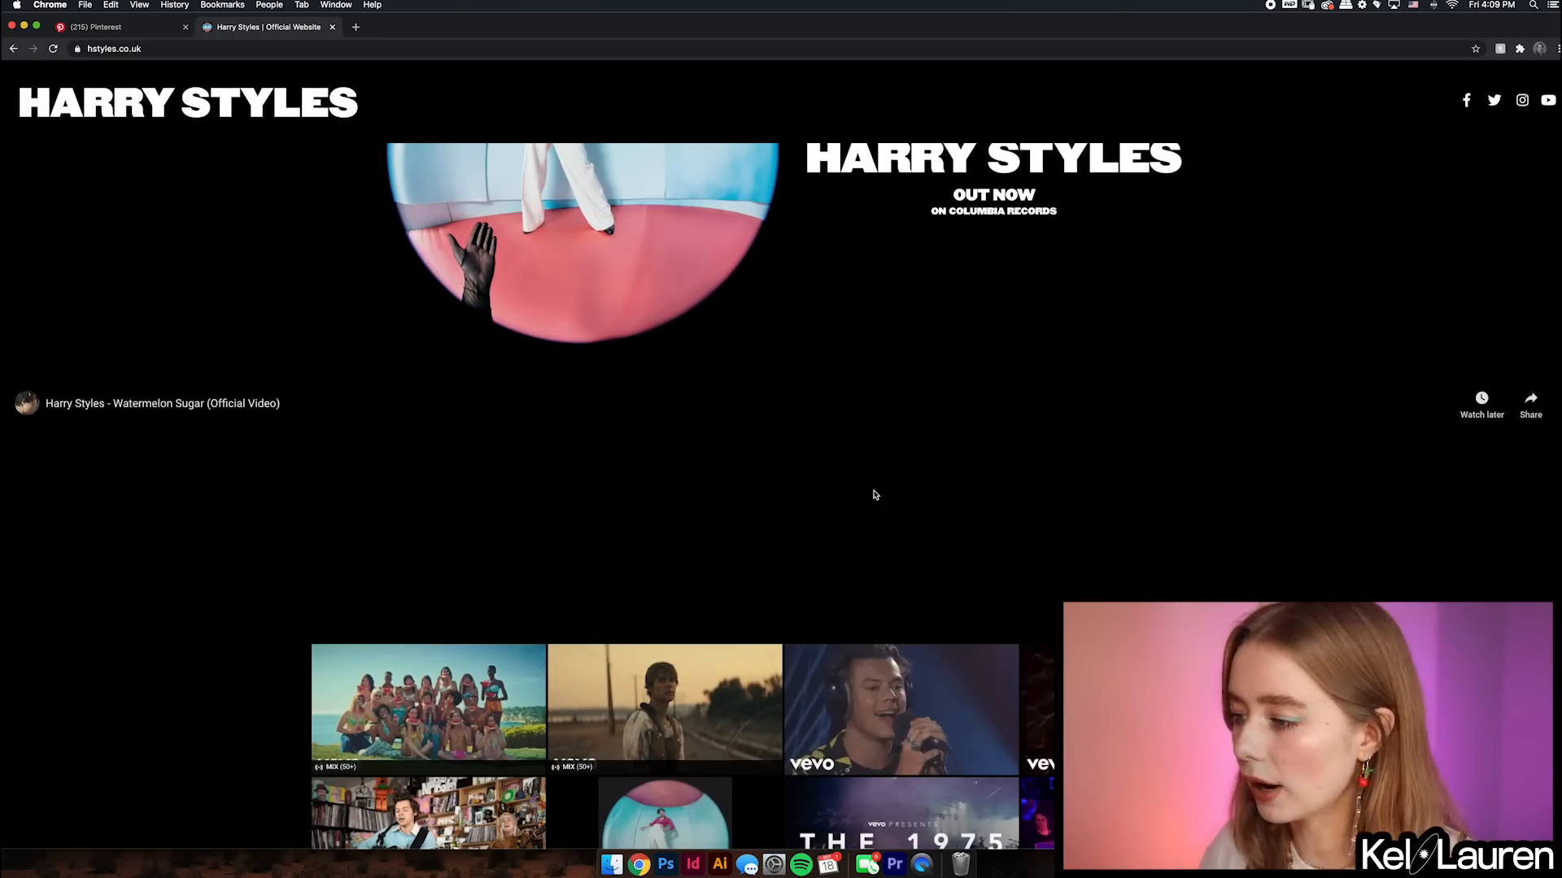
scroll(846, 265, down, 4)
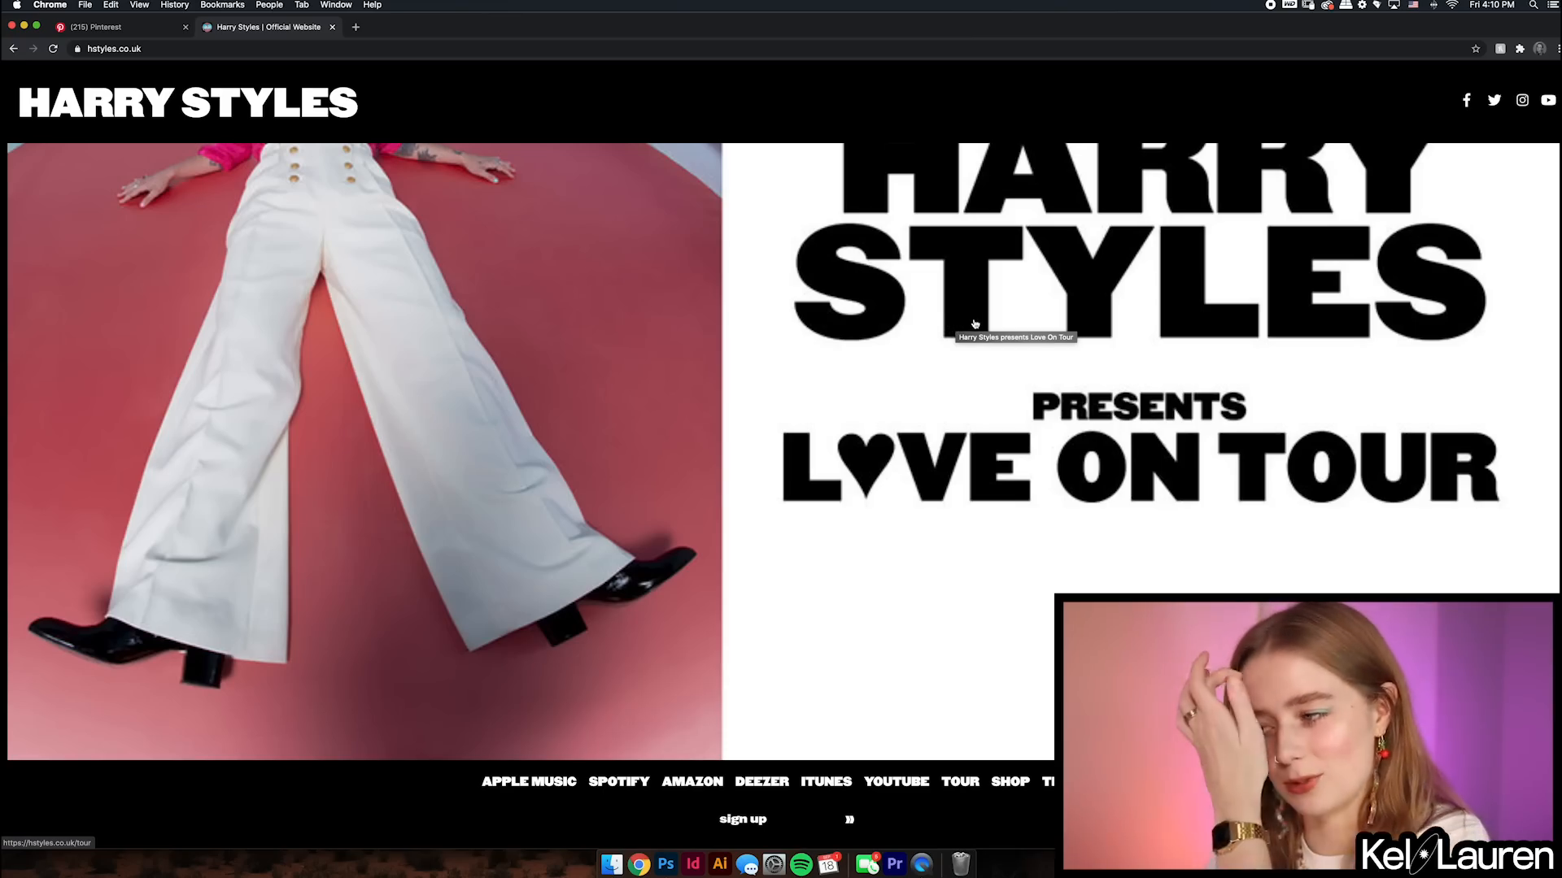
click(1011, 791)
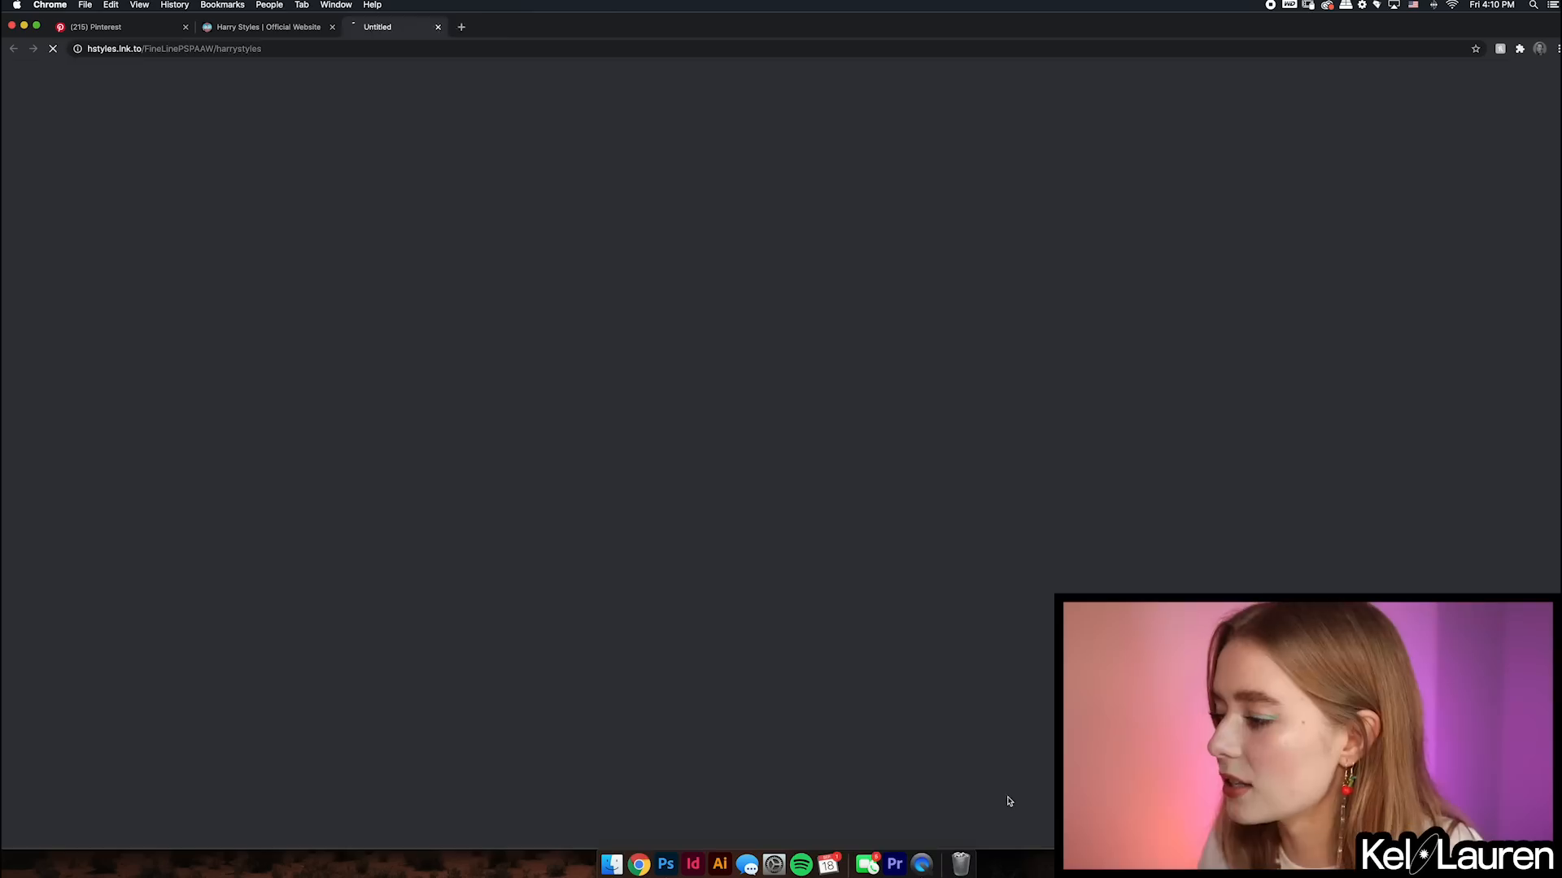
scroll(831, 380, down, 4)
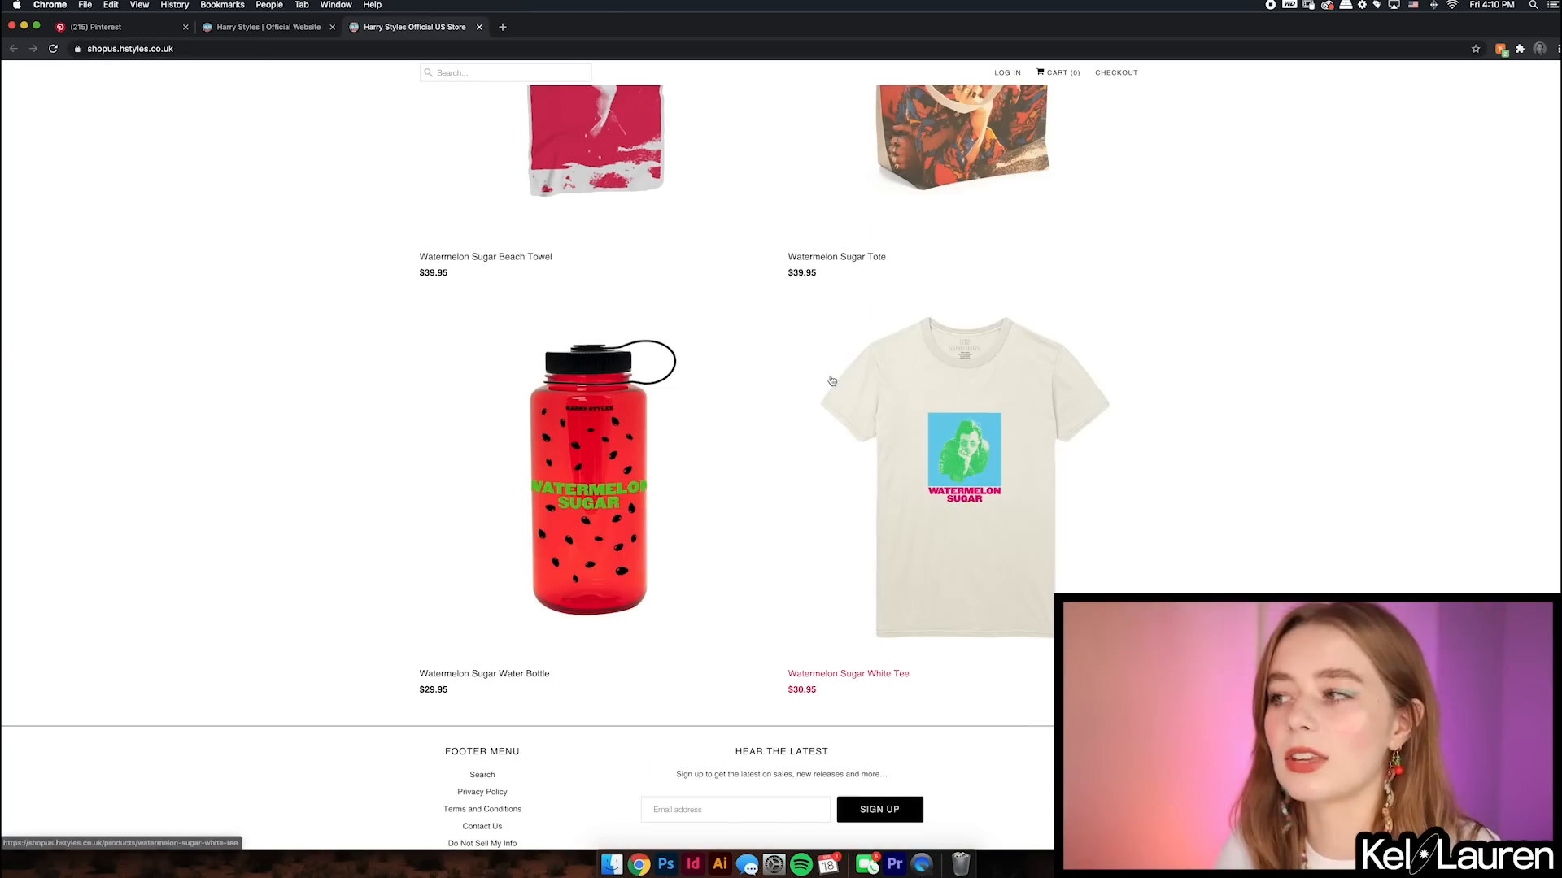
scroll(725, 458, up, 4)
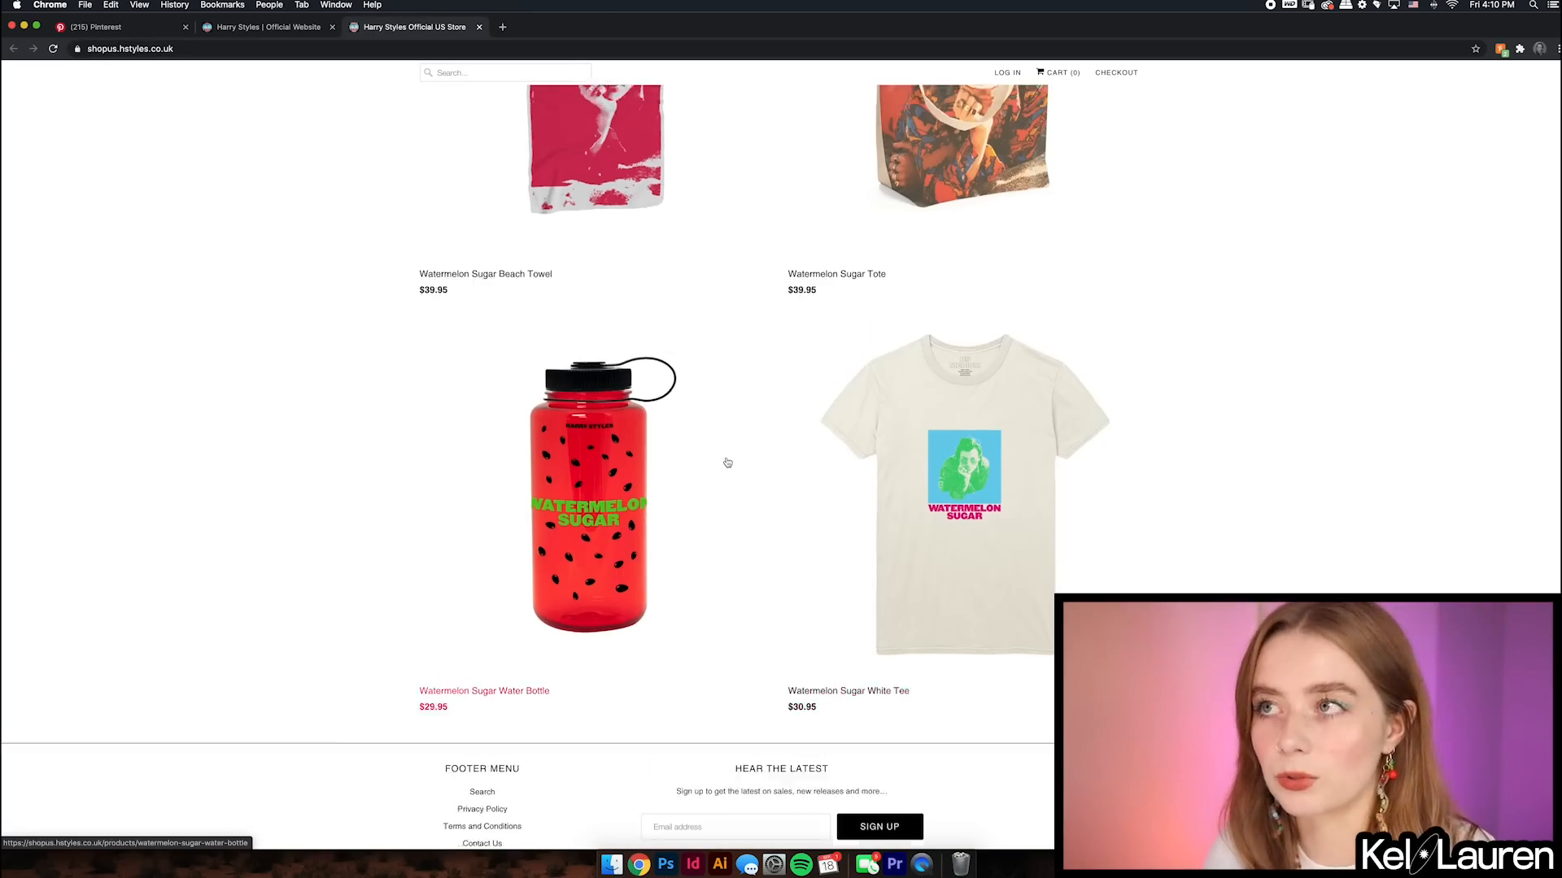
- Open the shop's Apparel collection and examine the designs of the tees and hoodies
click(617, 165)
click(688, 167)
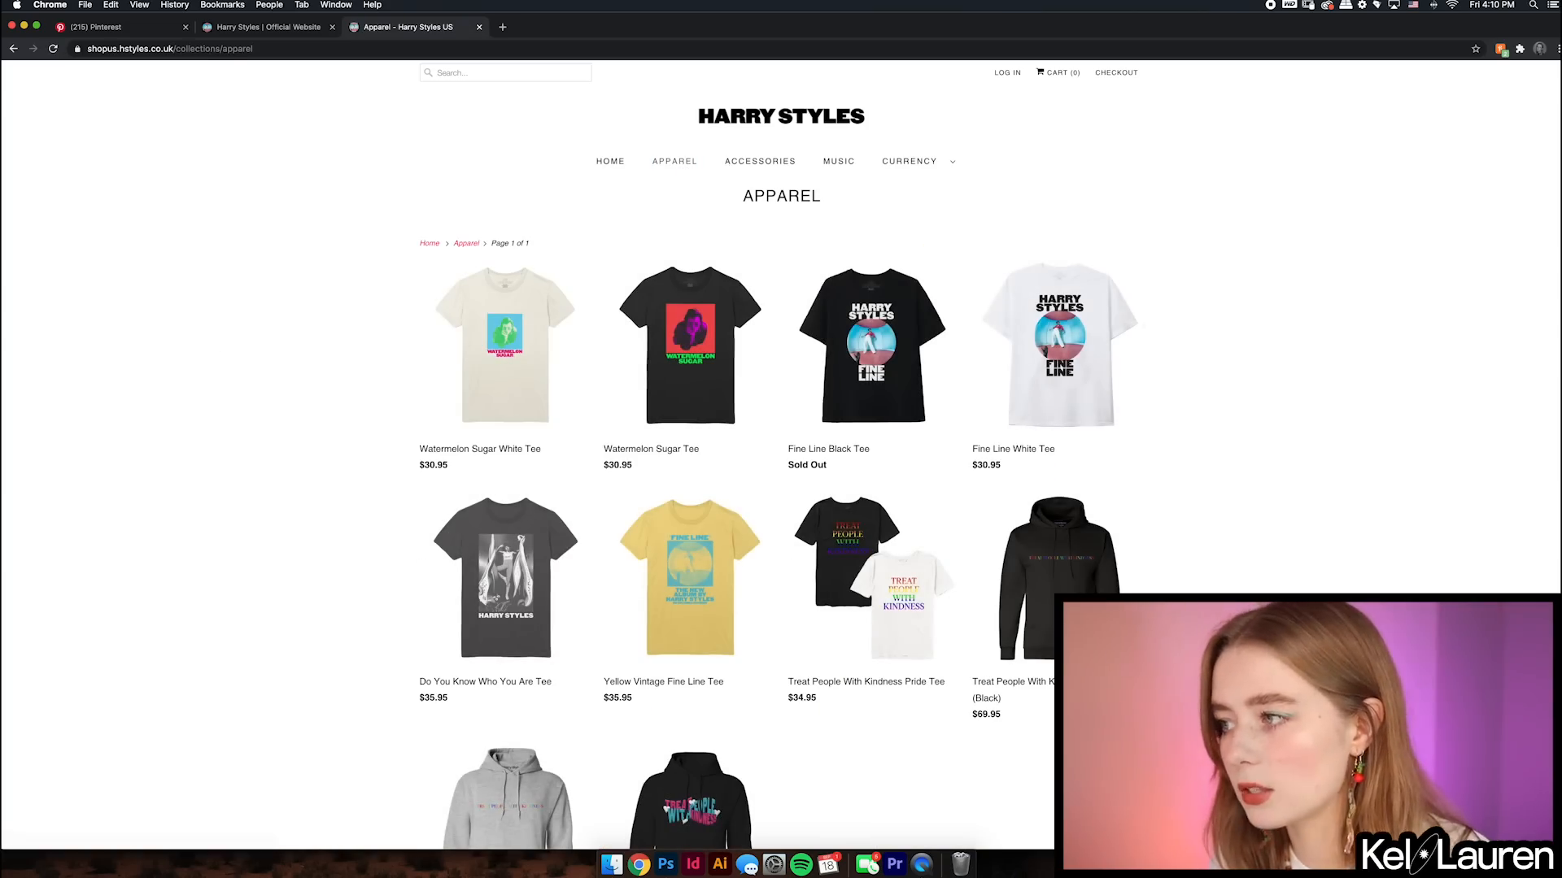
scroll(1328, 410, down, 5)
scroll(1329, 410, up, 5)
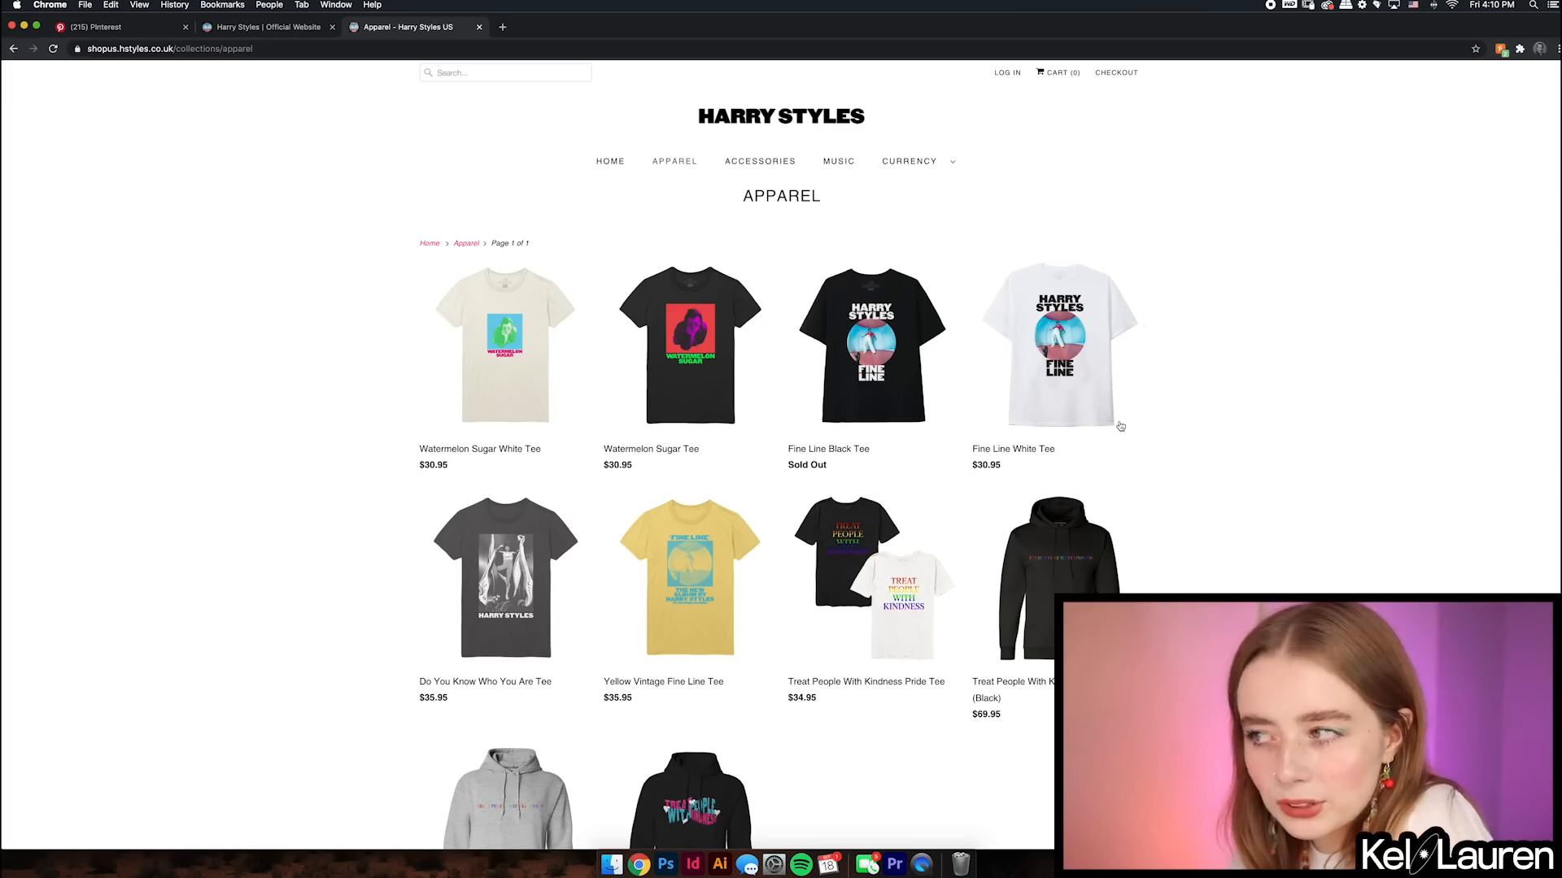
scroll(1120, 426, down, 2)
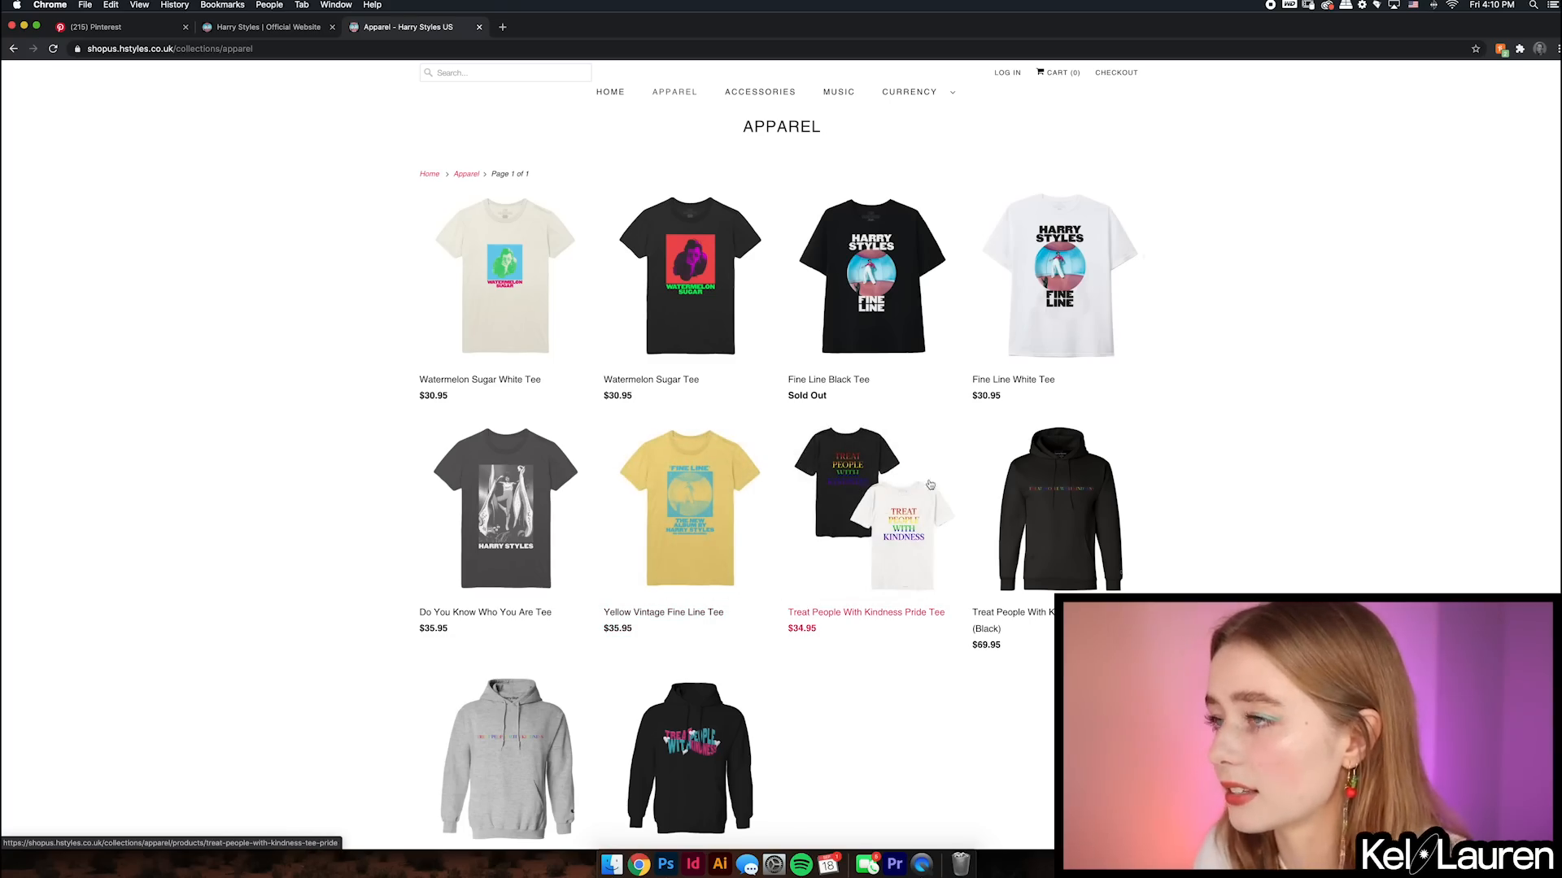
scroll(838, 504, up, 1)
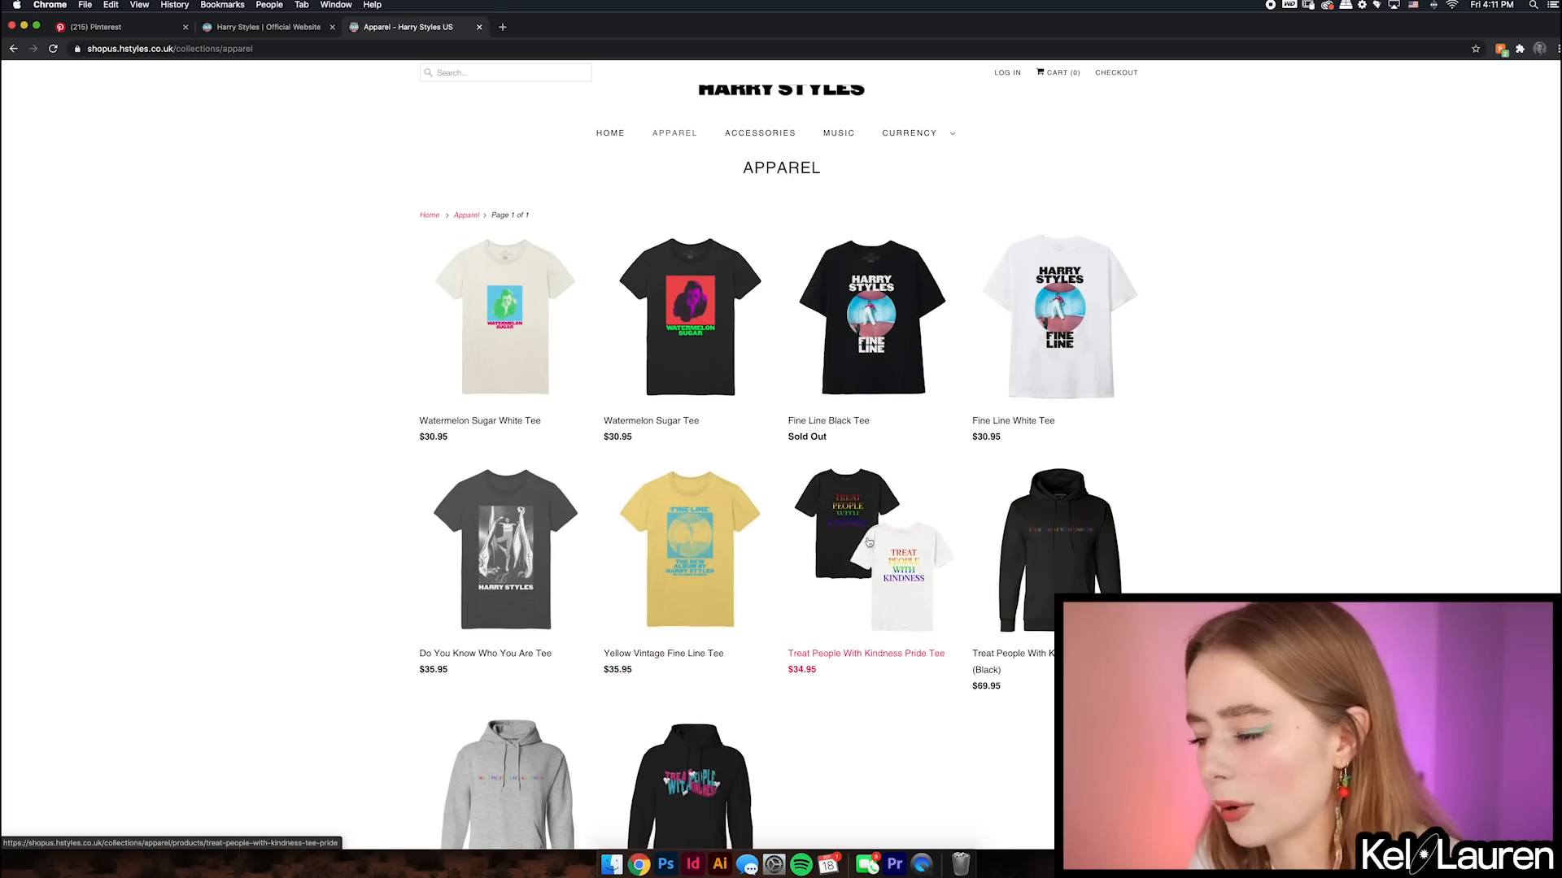
scroll(936, 513, down, 5)
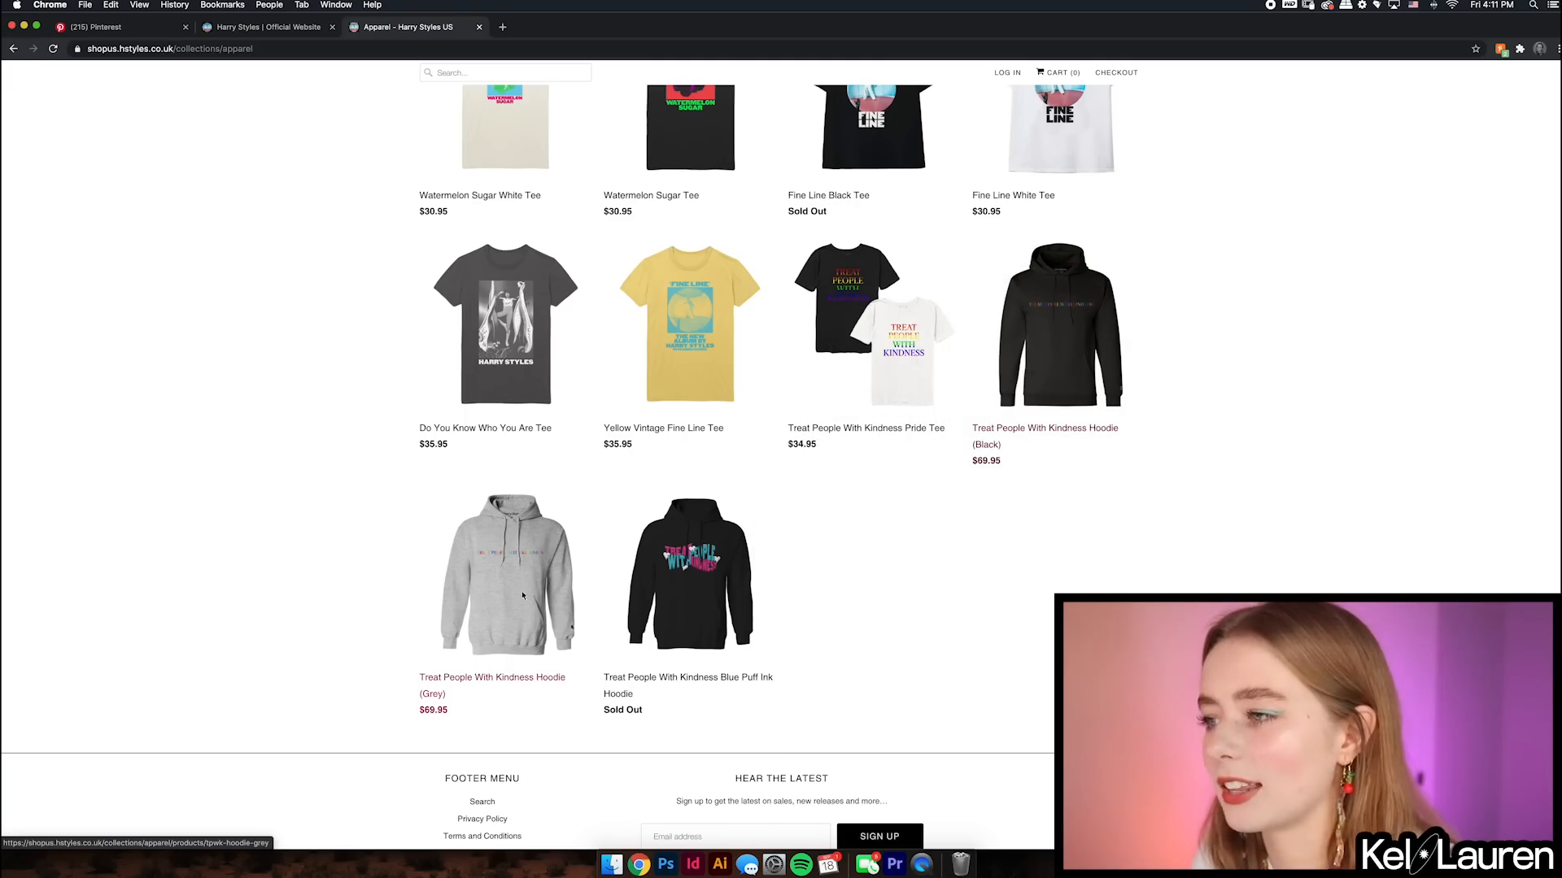
scroll(1041, 586, up, 1)
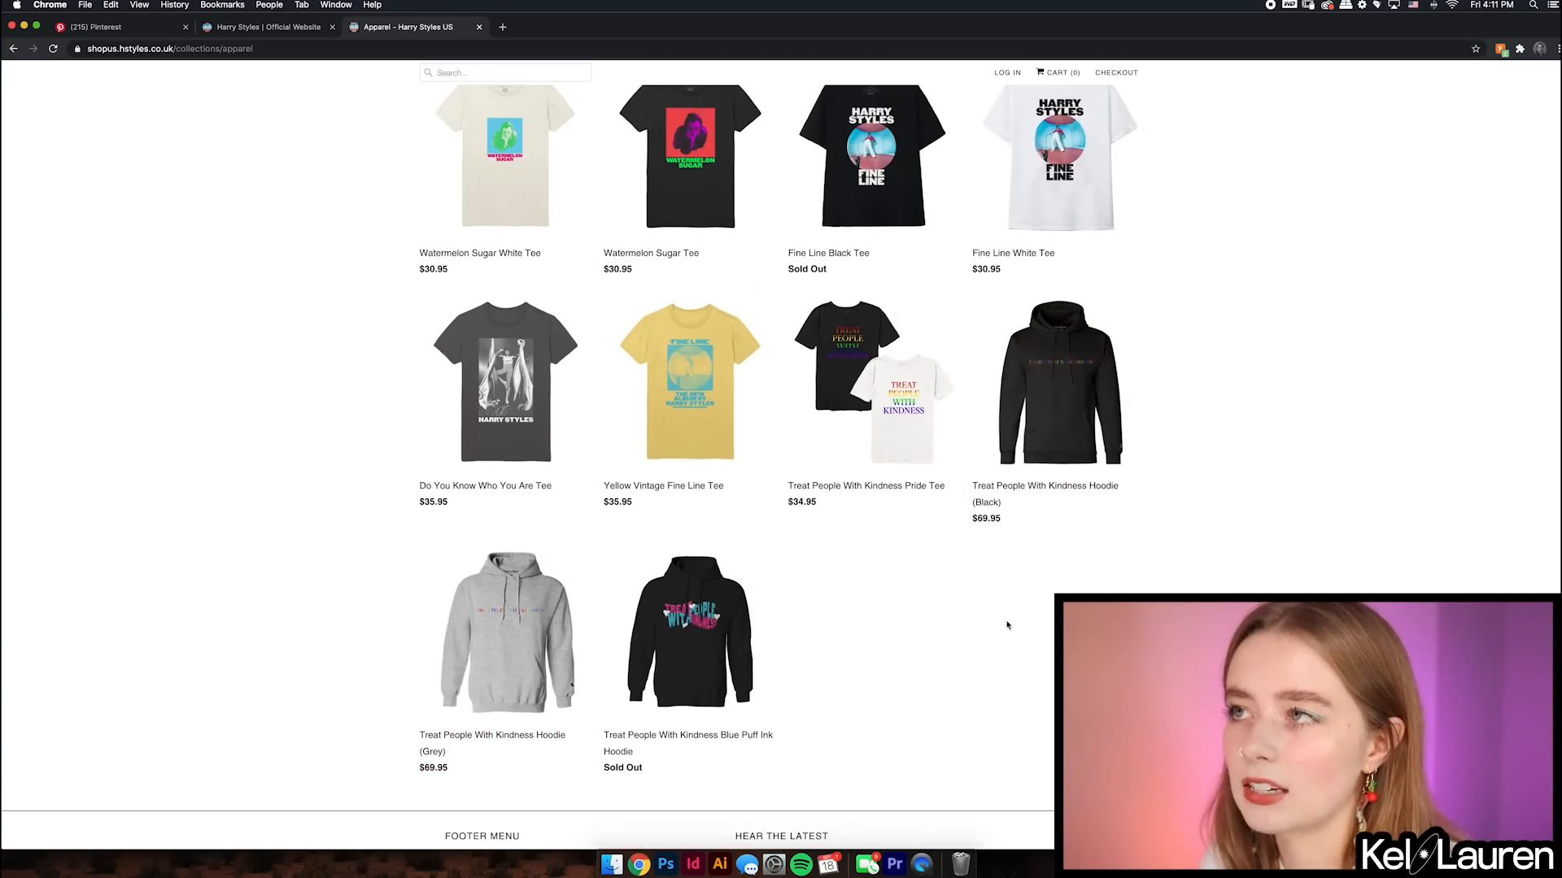
scroll(967, 592, up, 5)
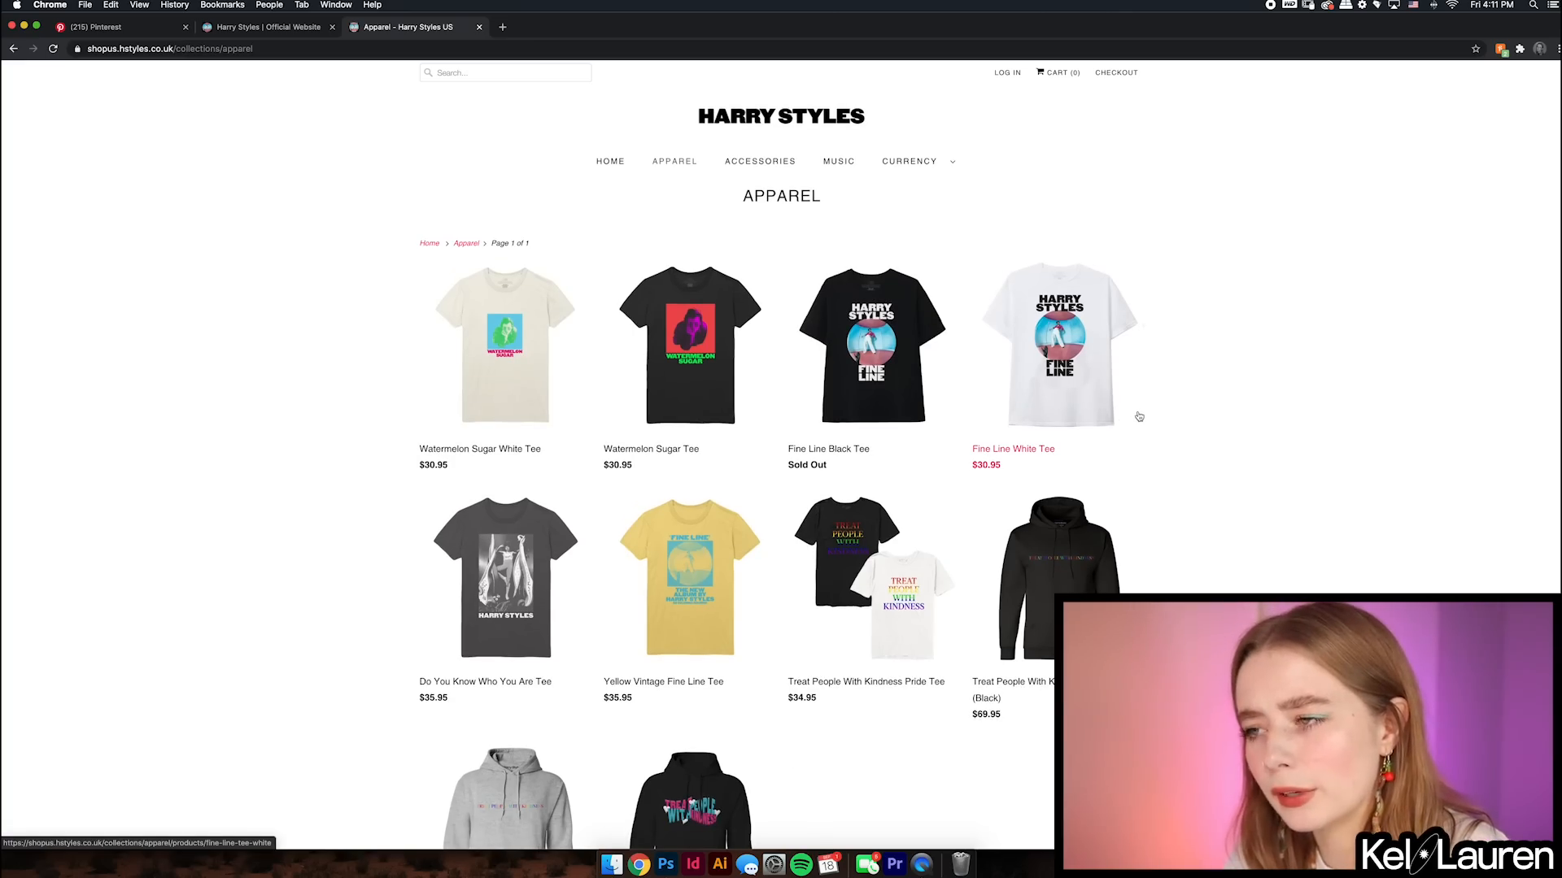
- Switch to Pinterest, view the KPYTOMOA knitted vest pin on the harry styles merch redesign board, and return to the board
click(122, 27)
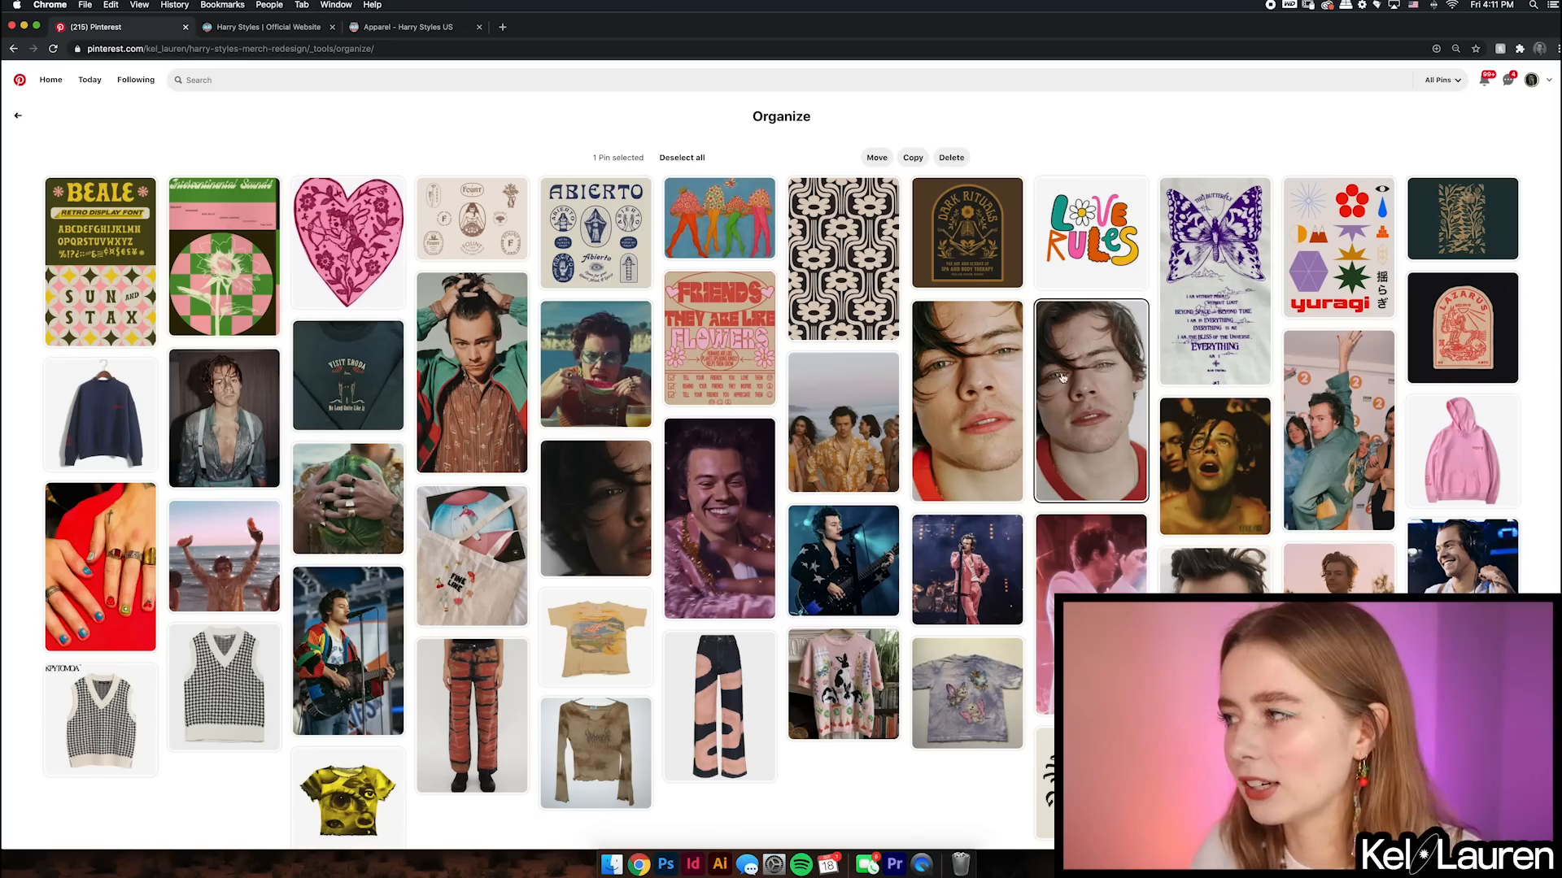
drag(983, 455, 970, 402)
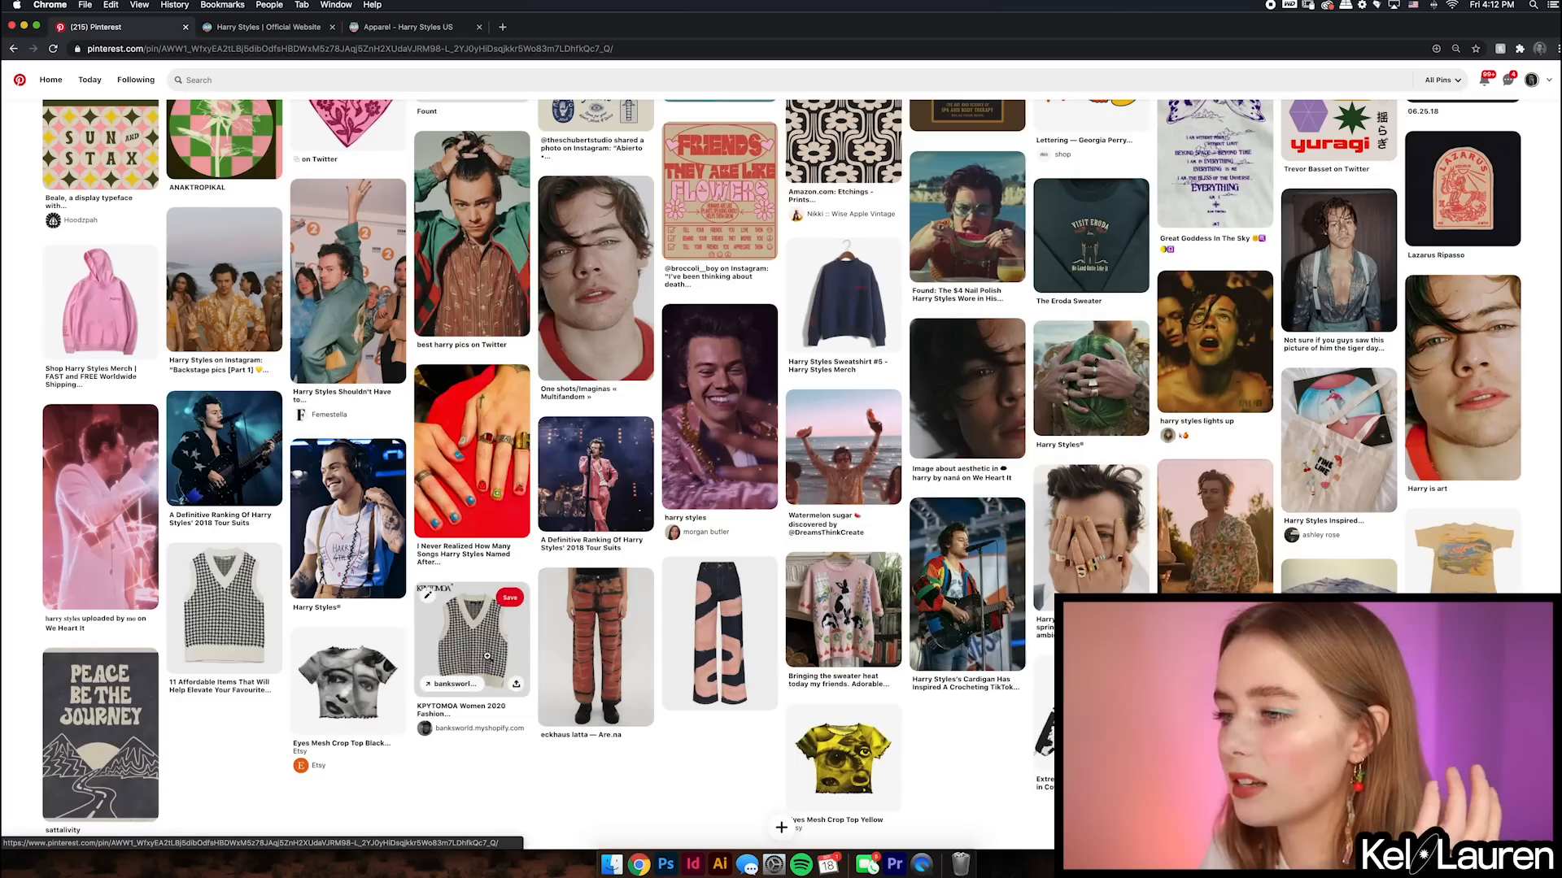
click(471, 643)
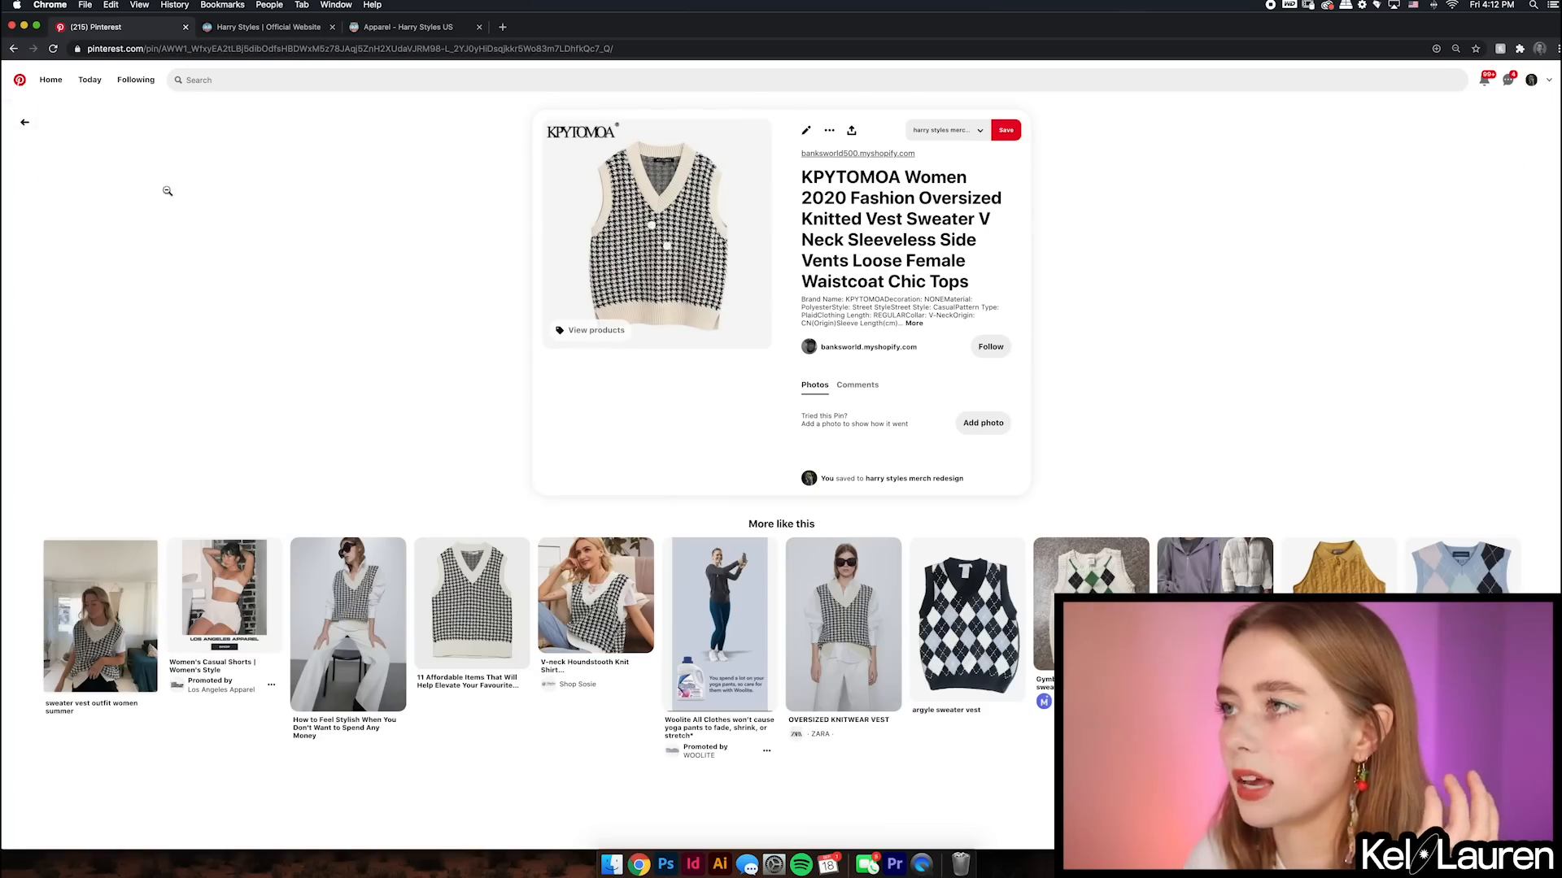
click(25, 122)
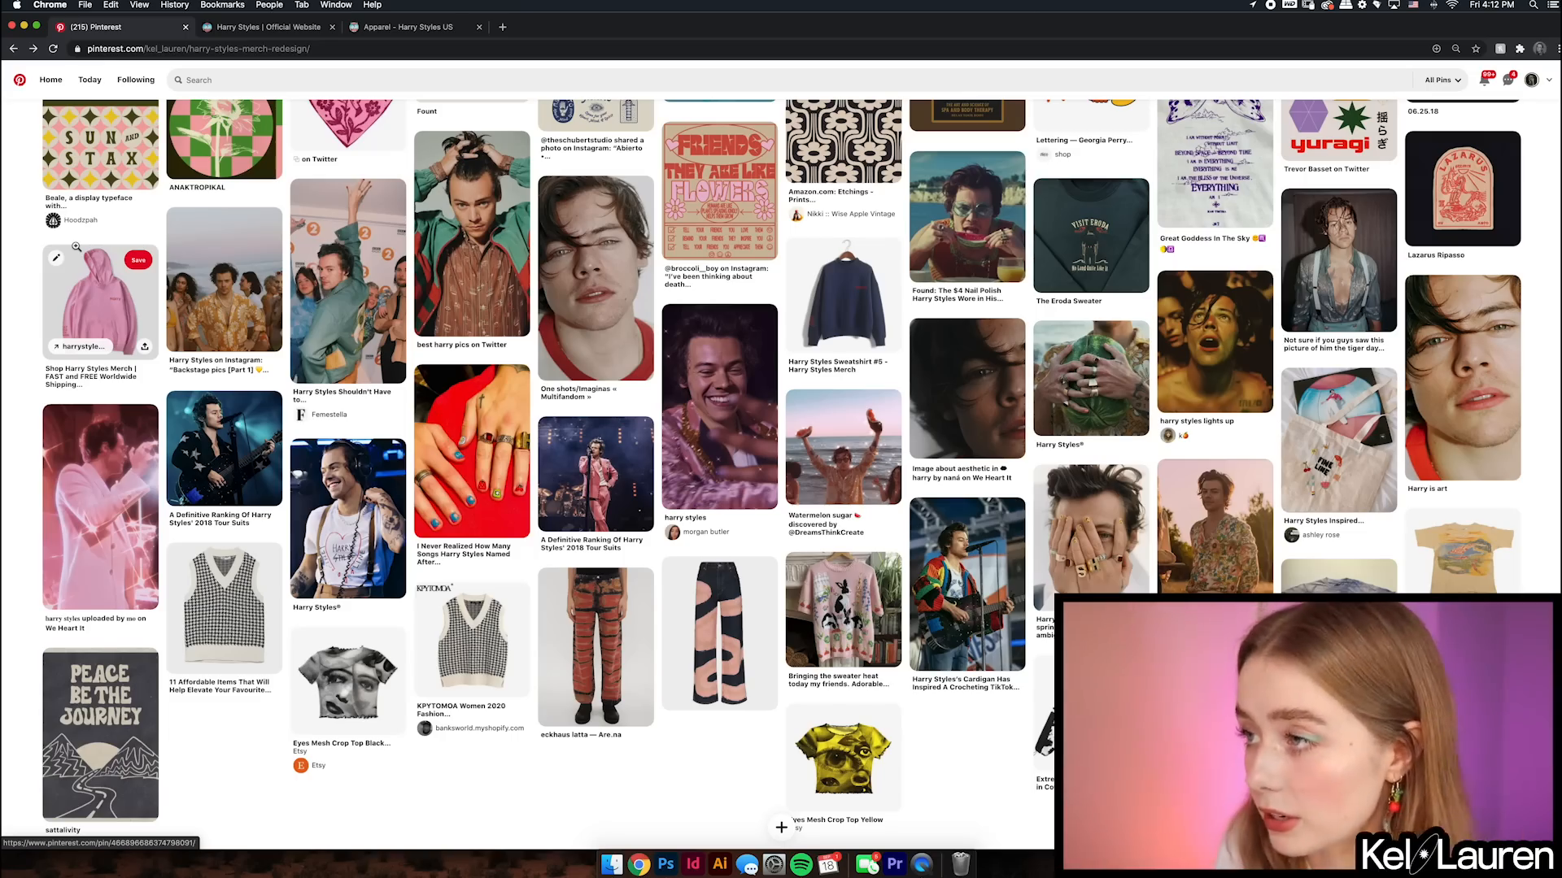
scroll(720, 203, down, 1)
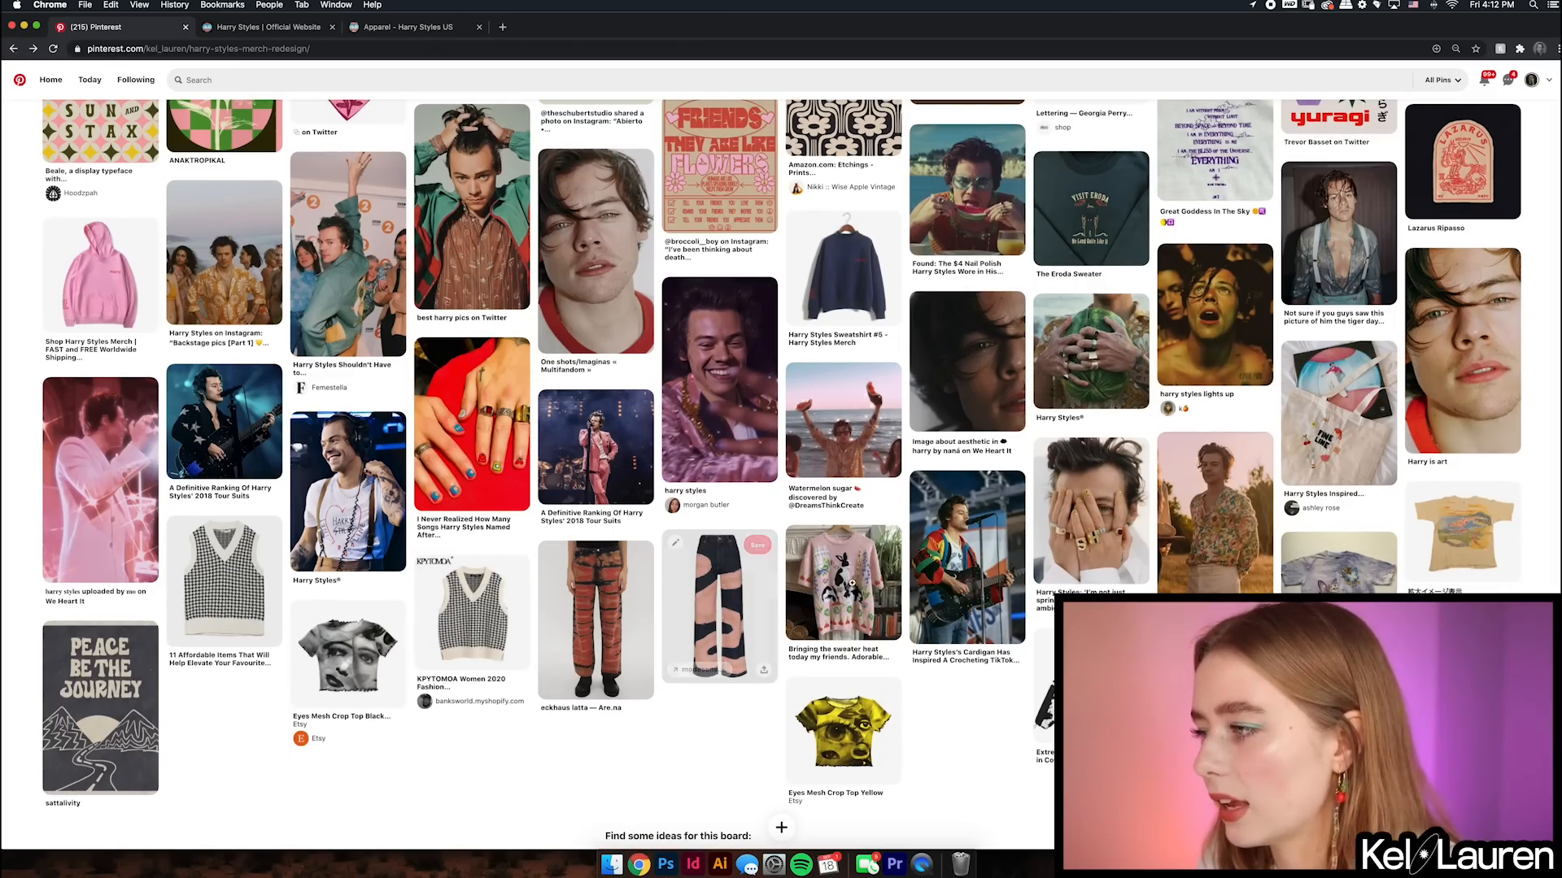
- View the pink Depop sweater pin, then return to the board and open the black and white Eyes Mesh Crop Top pin
click(809, 586)
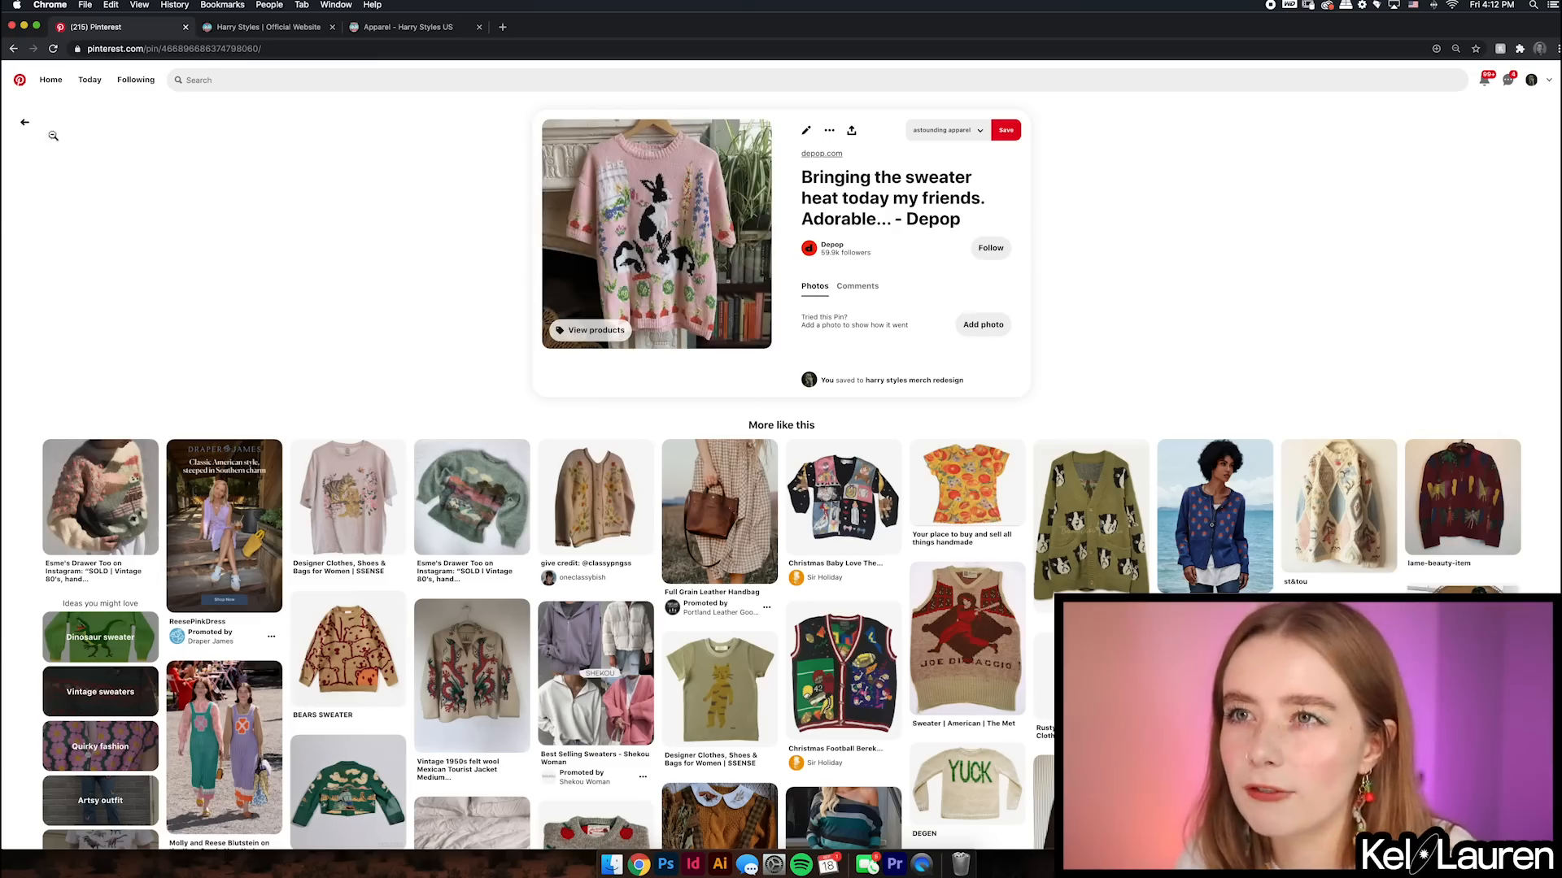
click(24, 122)
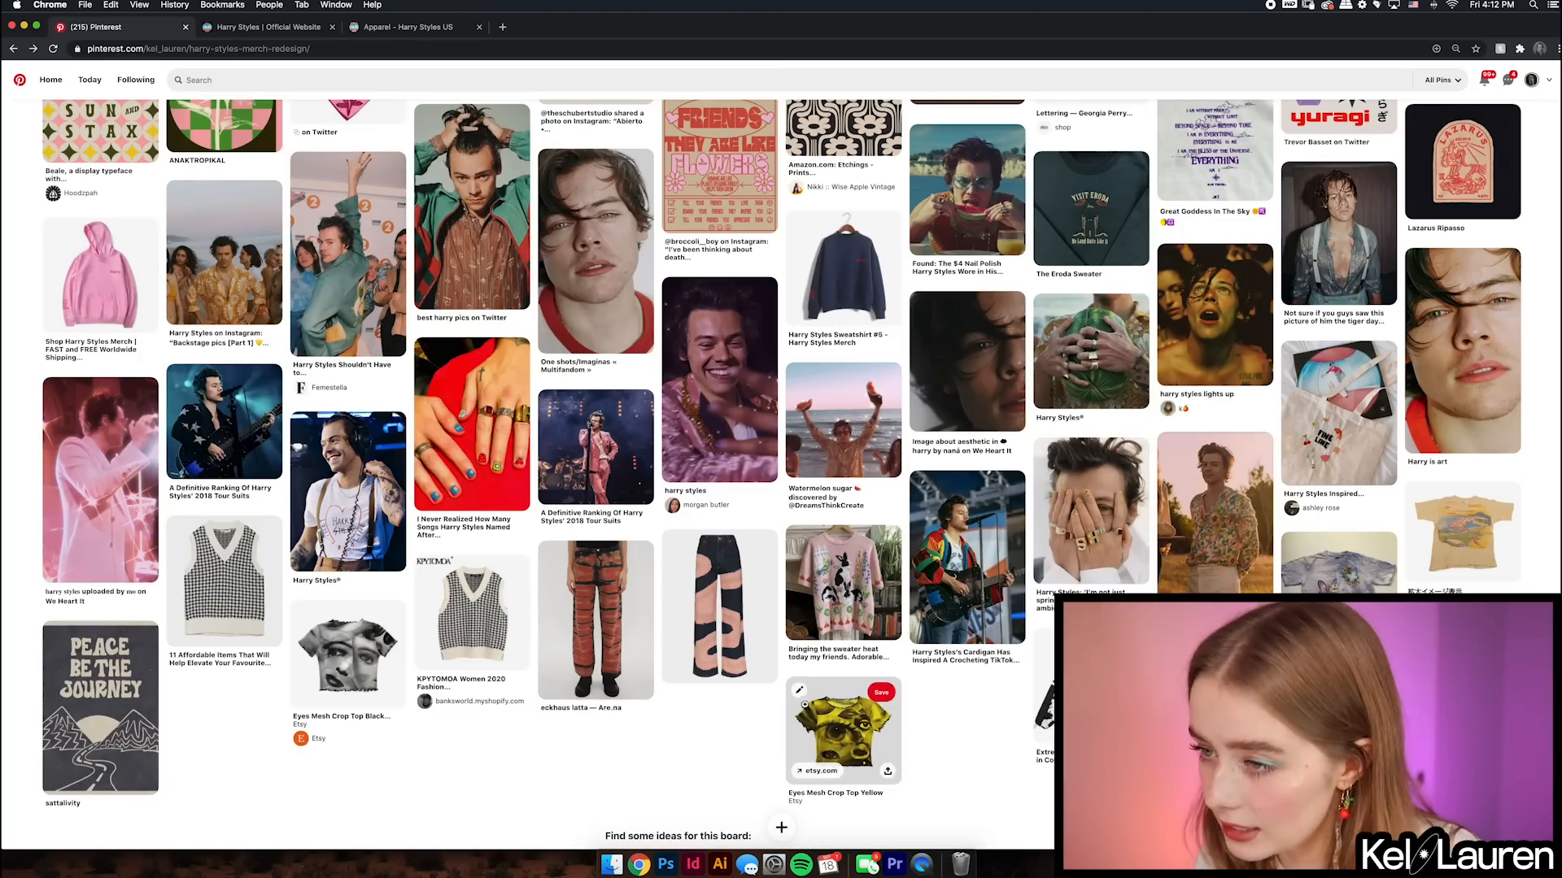
click(382, 663)
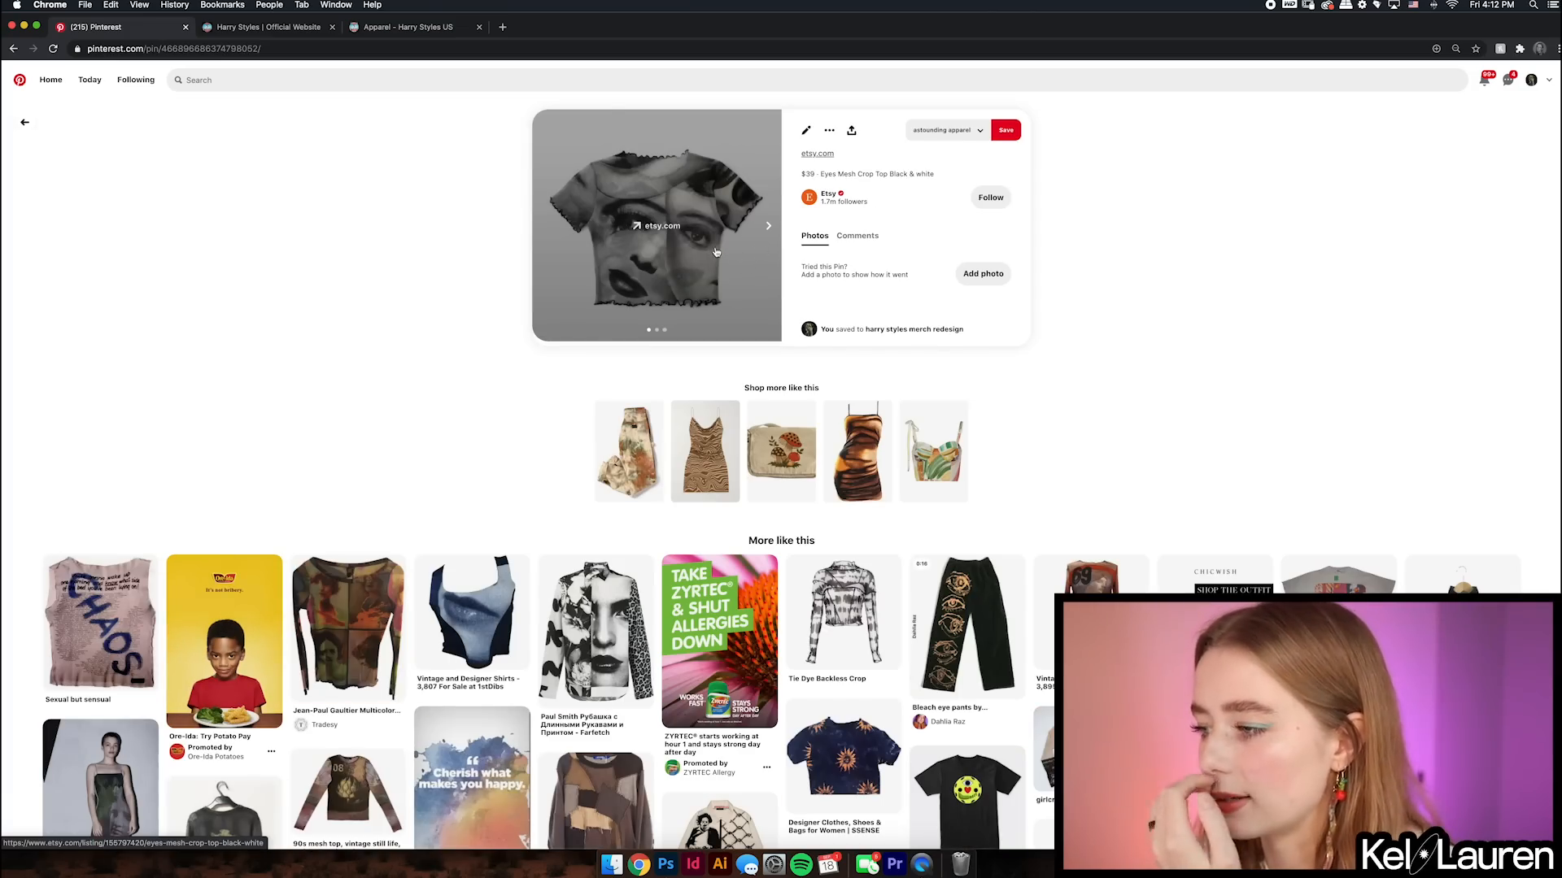
- Search the web for "eytys" in a new tab and open the clothing section of the official online shop
key(super+t)
text(e)
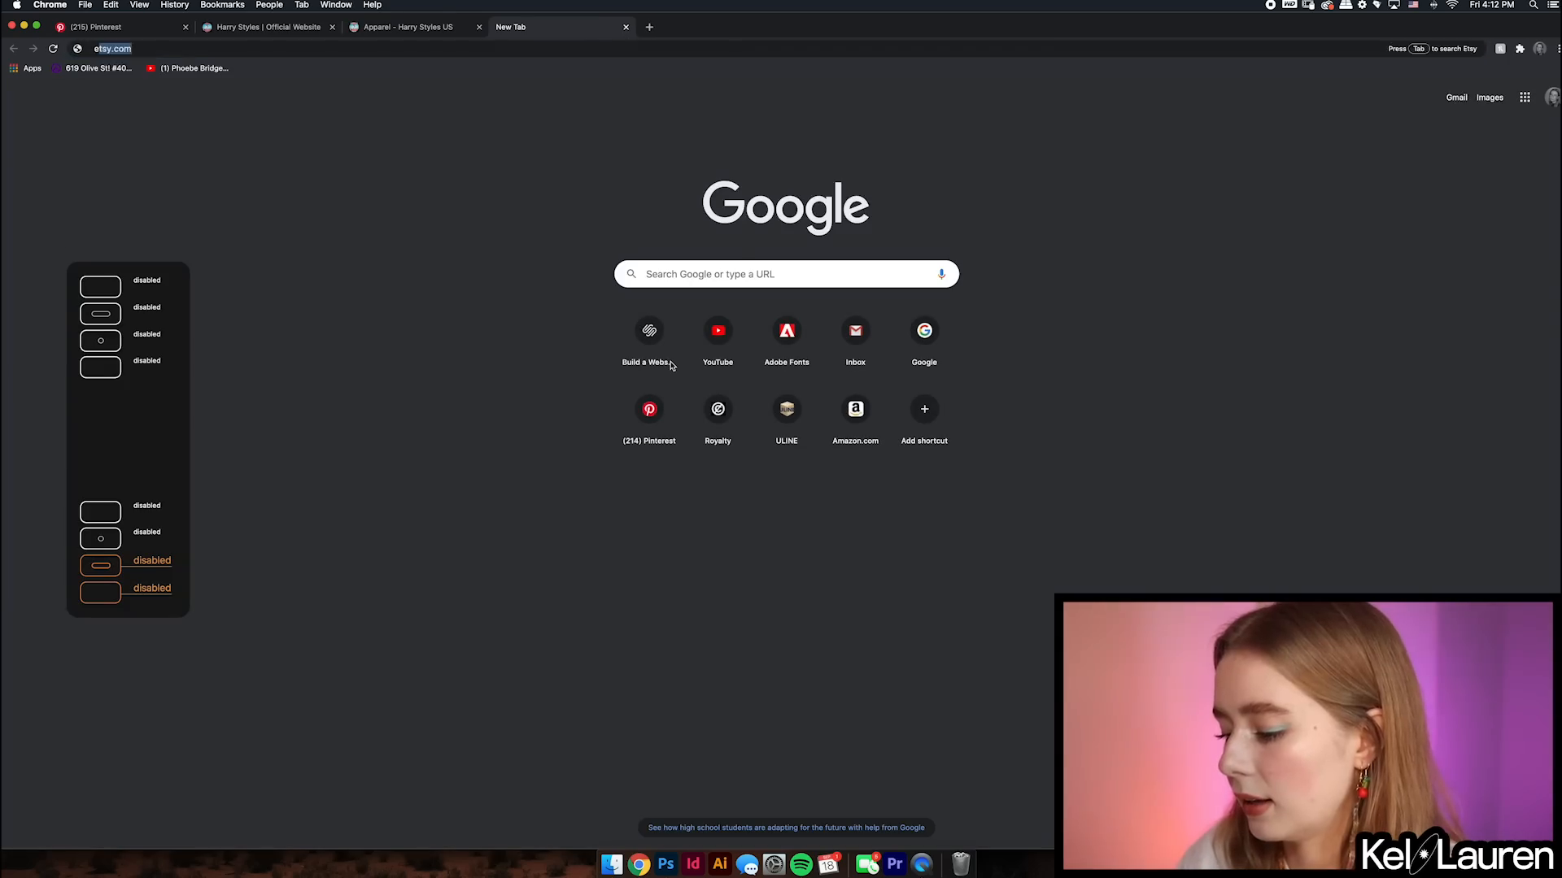
text(ytys)
key(Return)
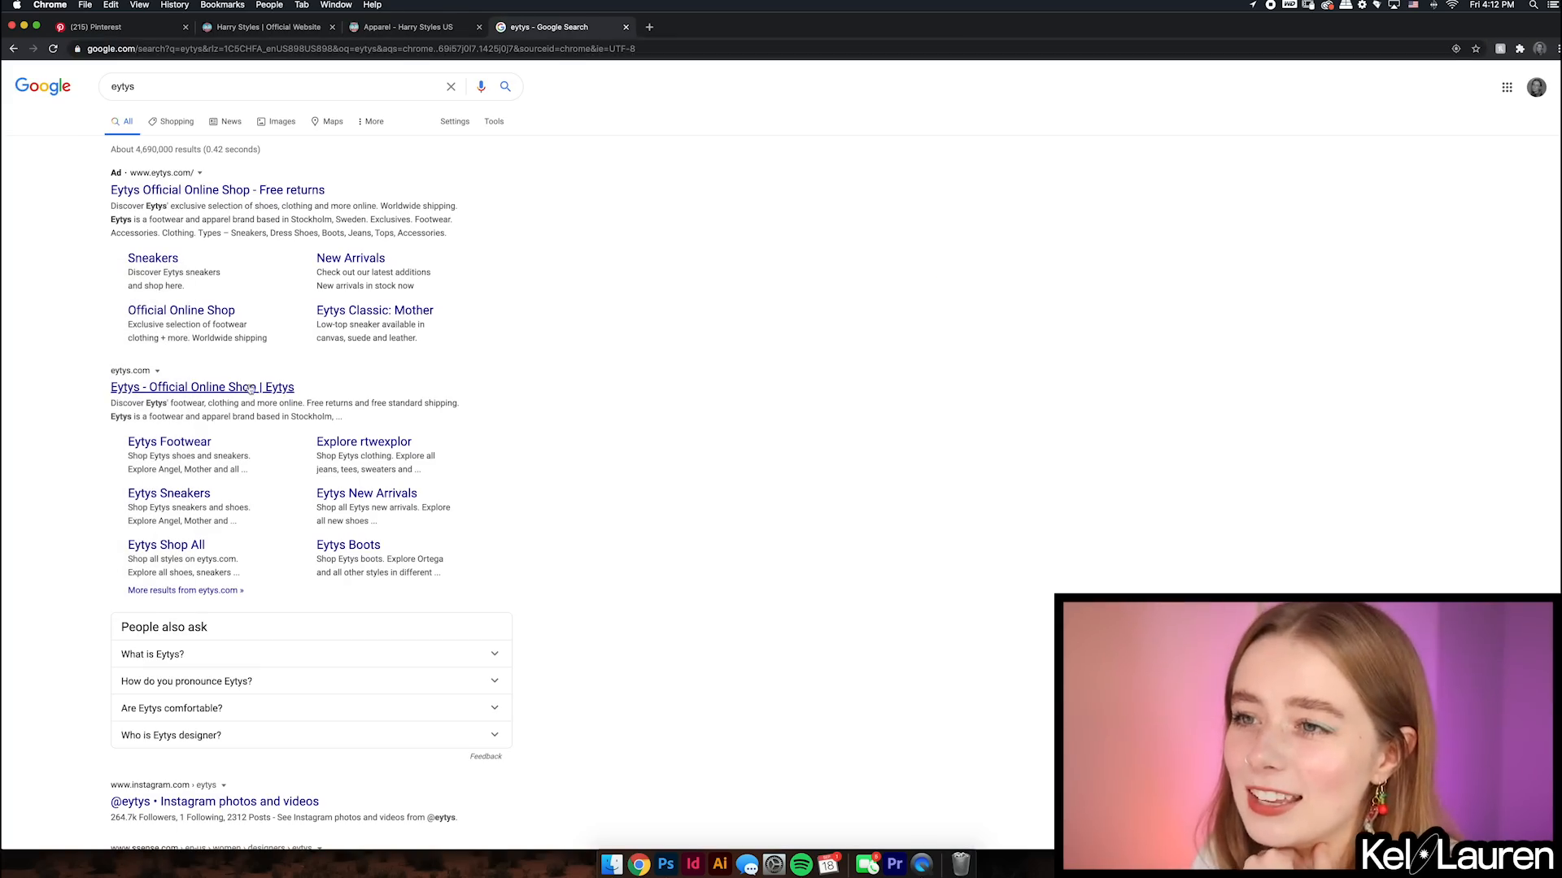
click(195, 388)
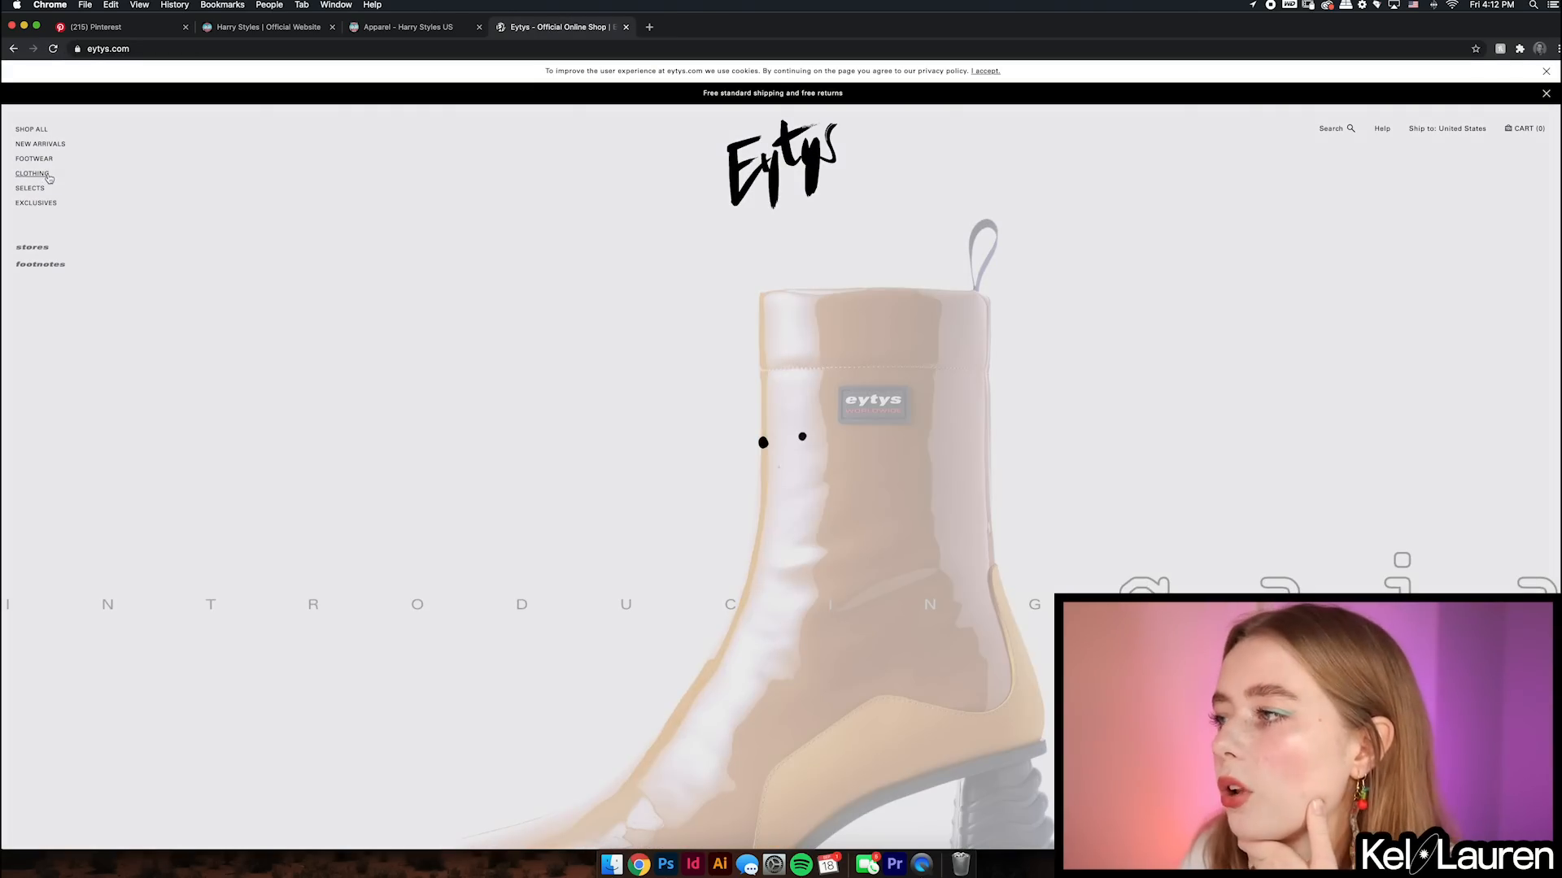
click(47, 175)
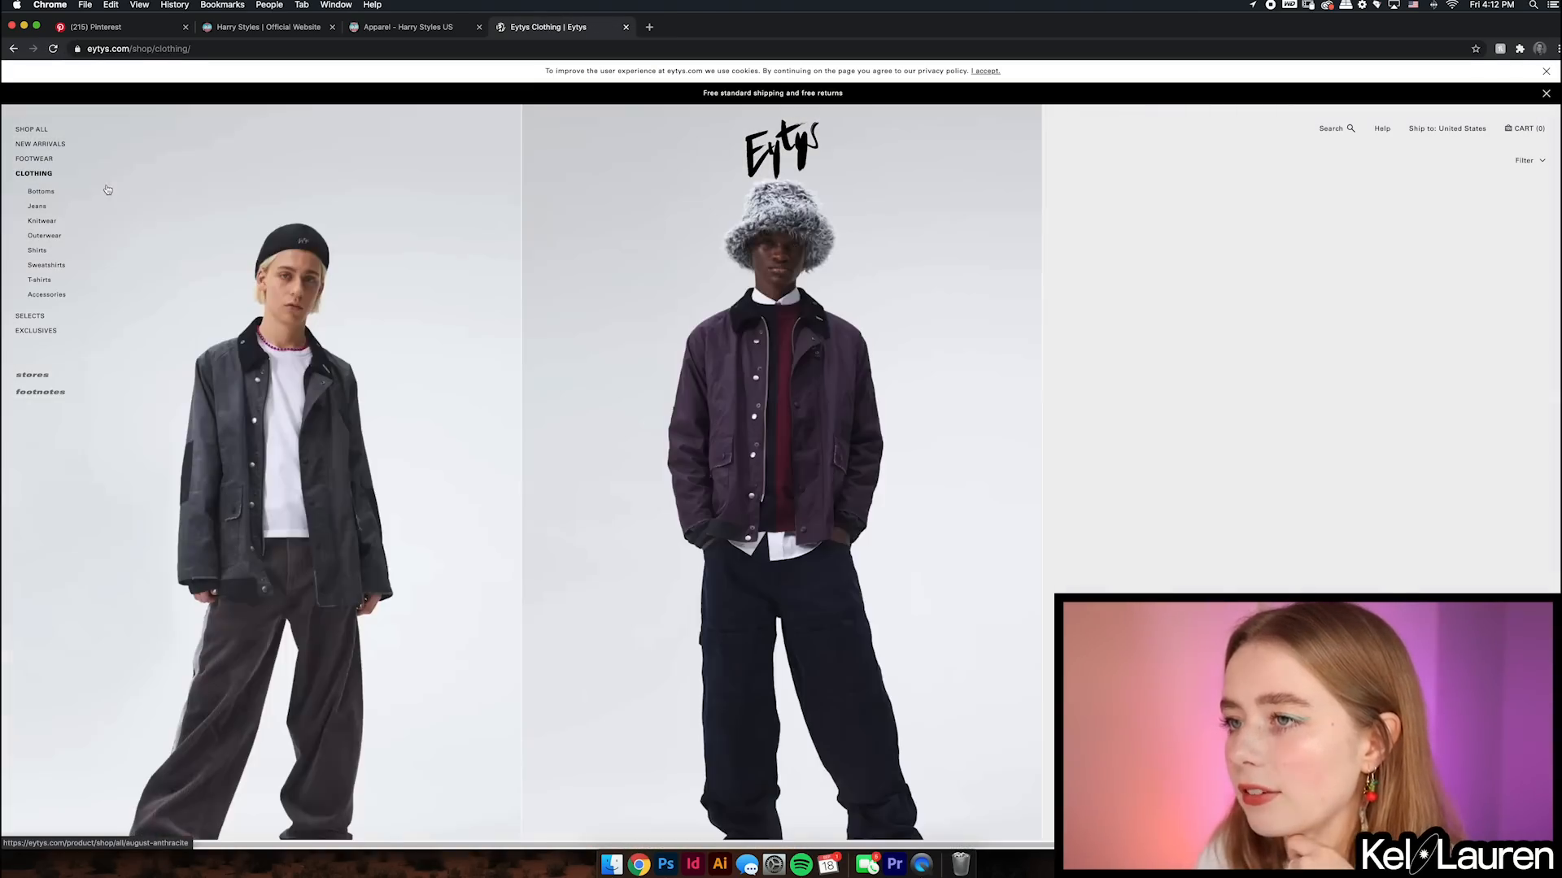
- Browse the Eytys clothing range and open its T-shirts category to view the graphic tees
scroll(884, 142, down, 10)
scroll(884, 143, down, 20)
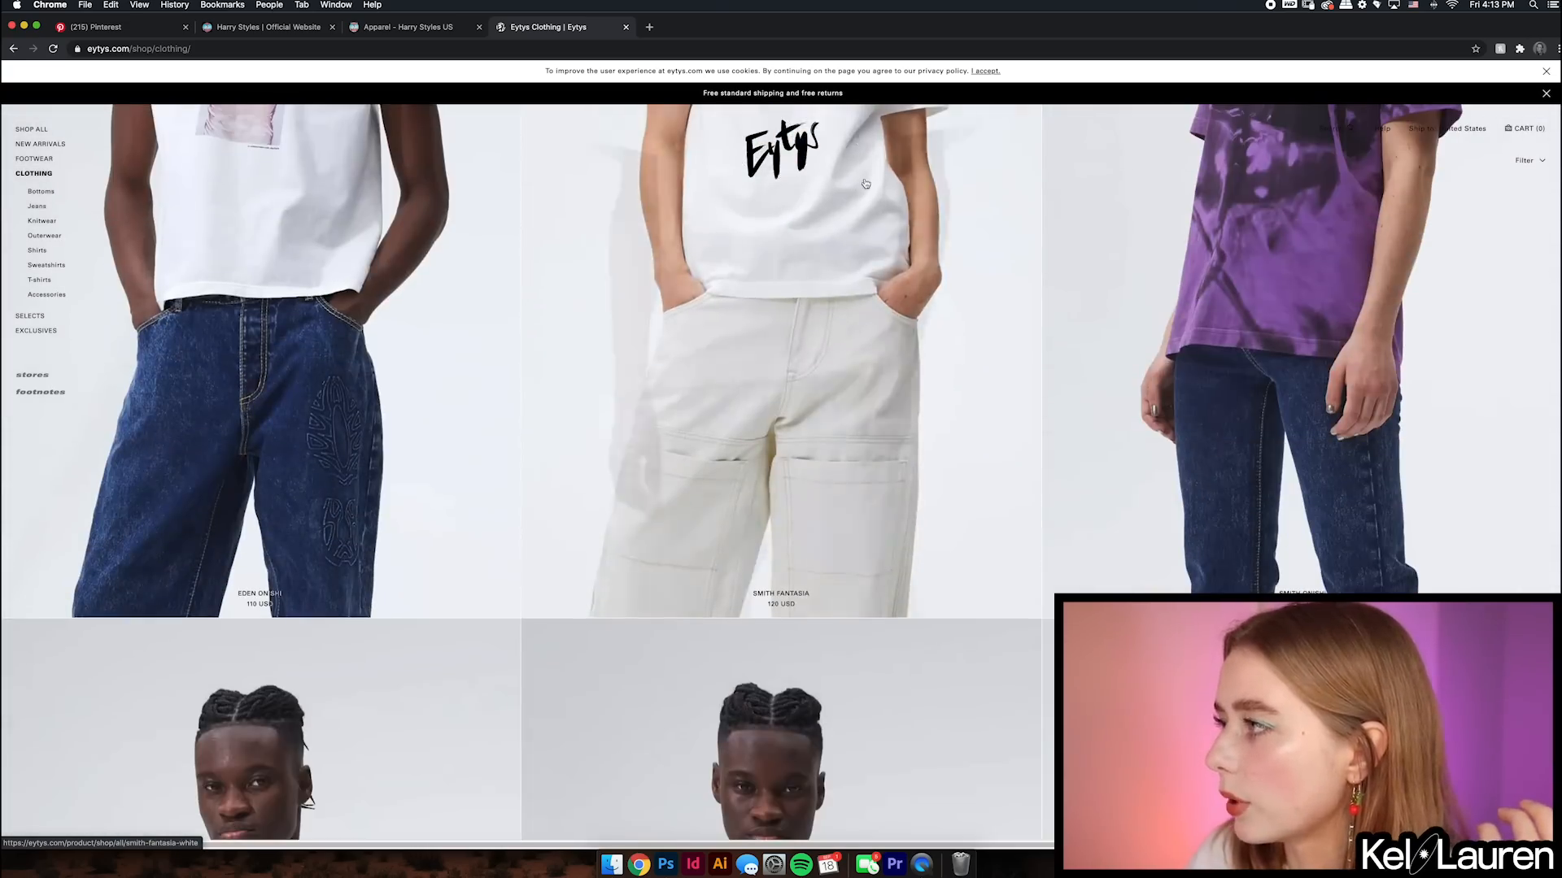
scroll(821, 464, down, 15)
scroll(821, 464, down, 20)
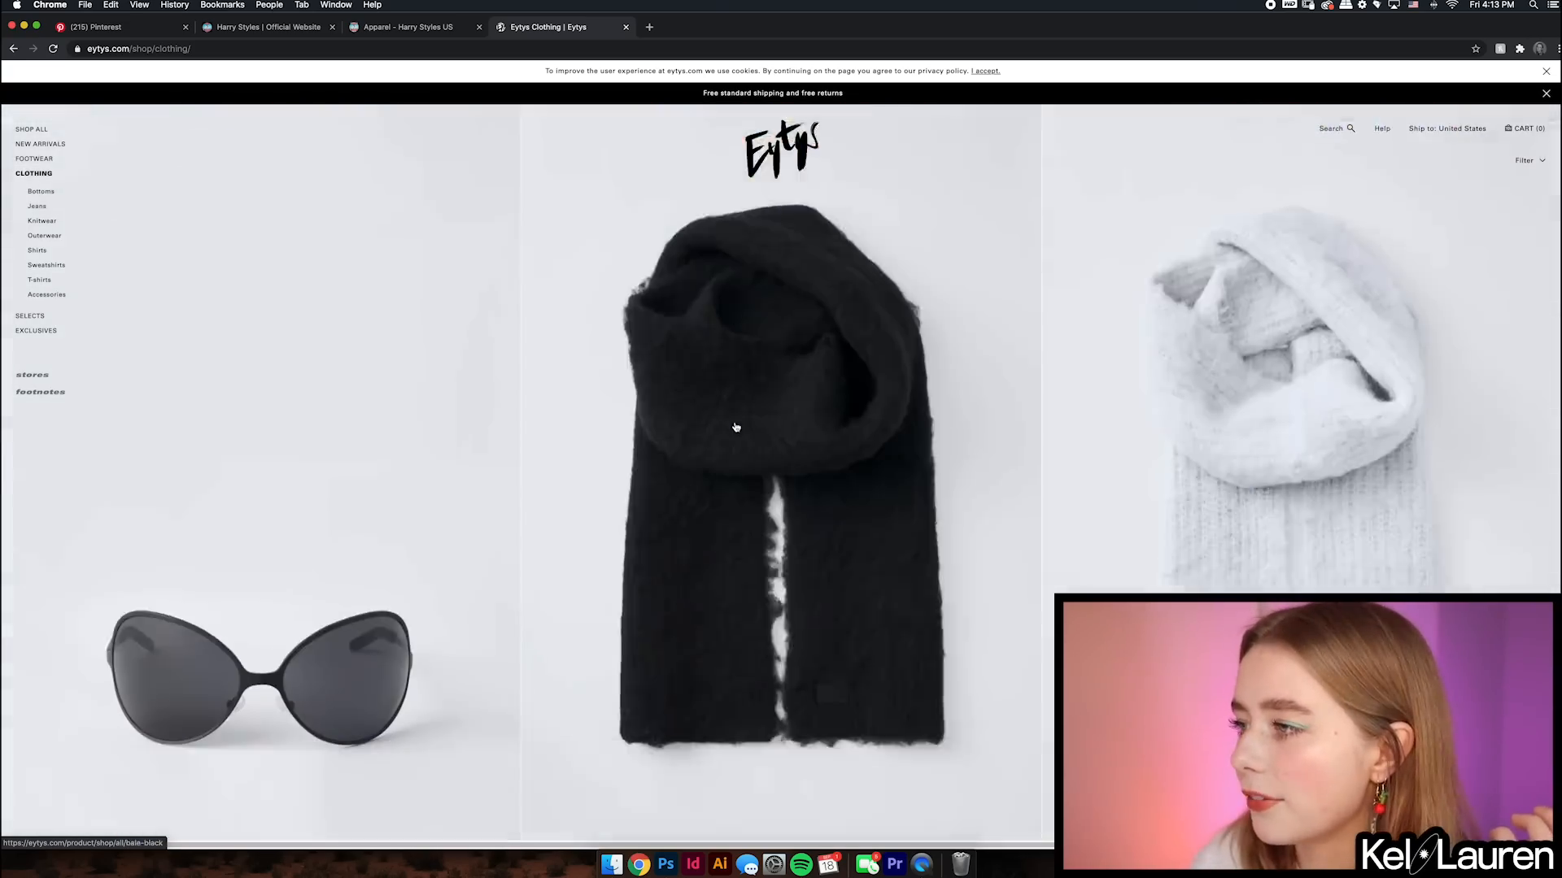
scroll(748, 358, down, 15)
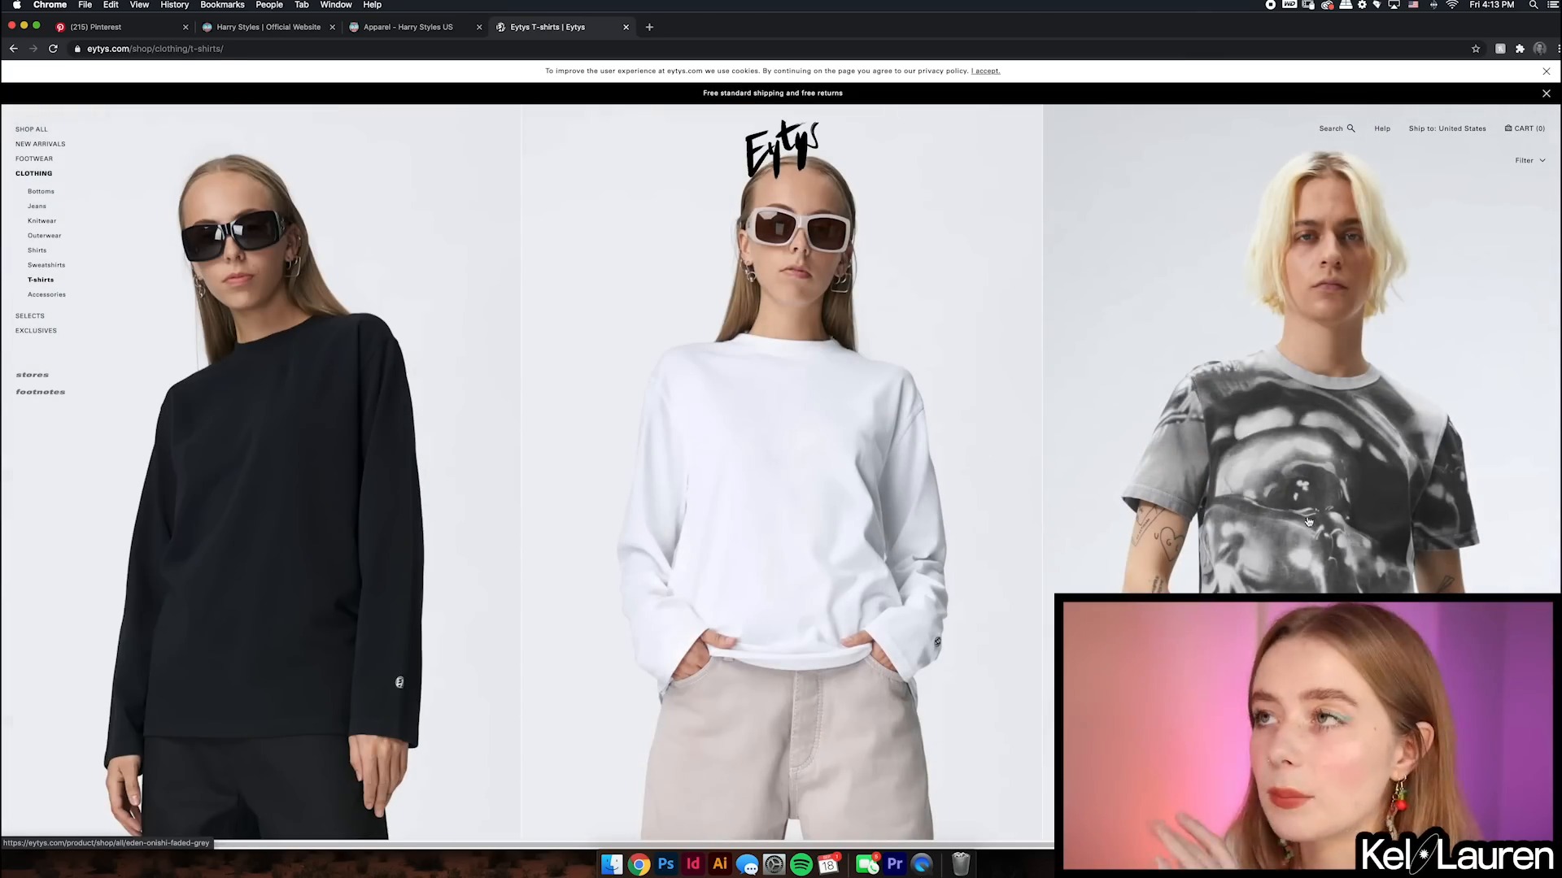
- Return to the harry styles merch redesign board on Pinterest, look it over, and view the smiling "harry styles" portrait pin
click(122, 27)
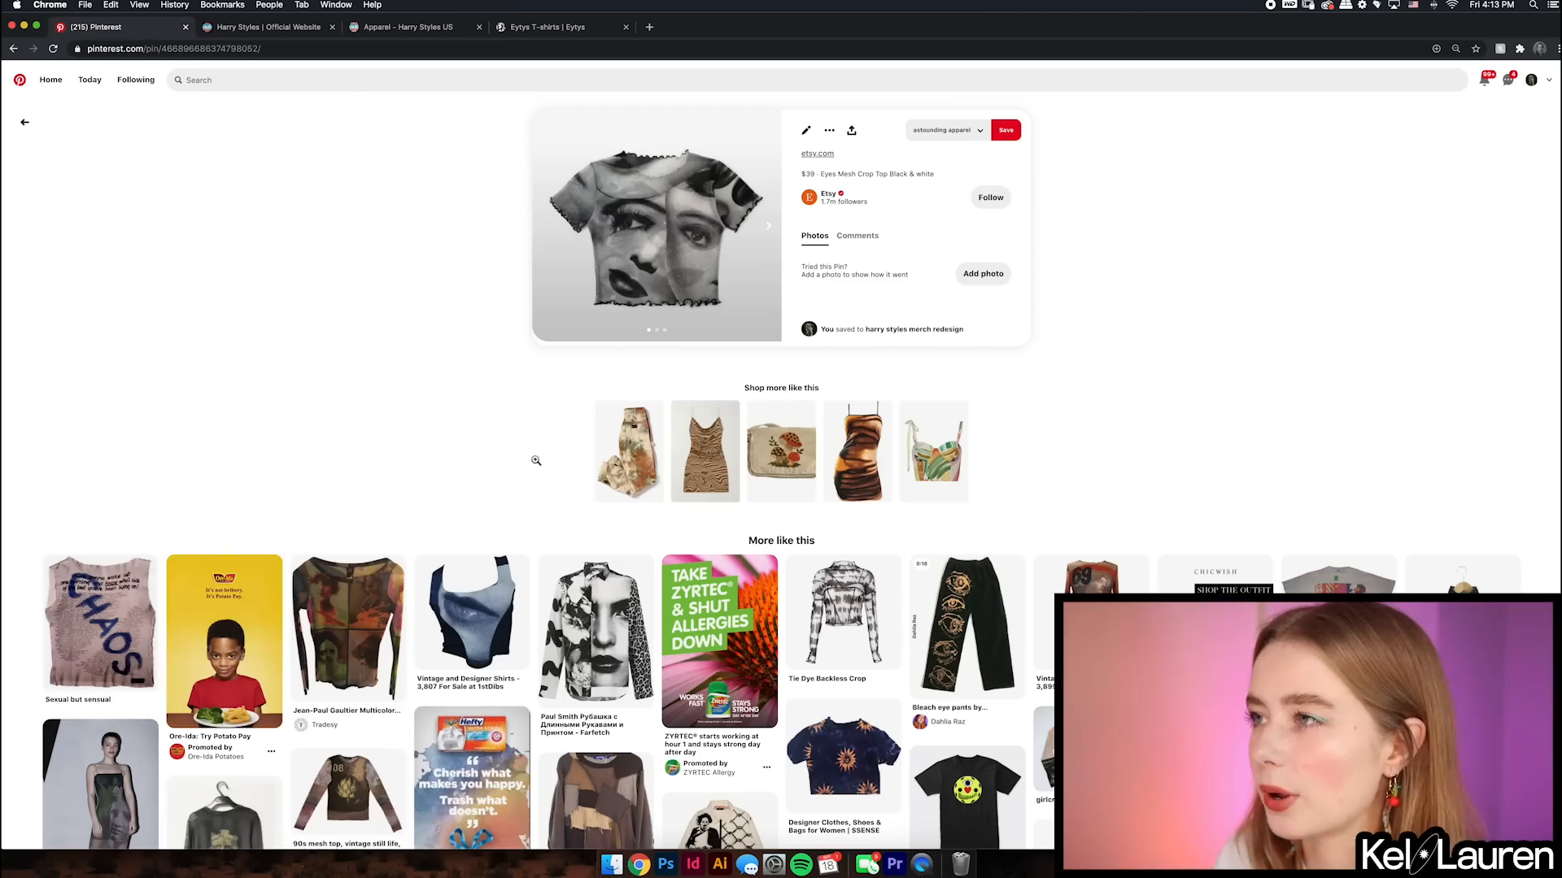
click(26, 124)
scroll(33, 132, down, 5)
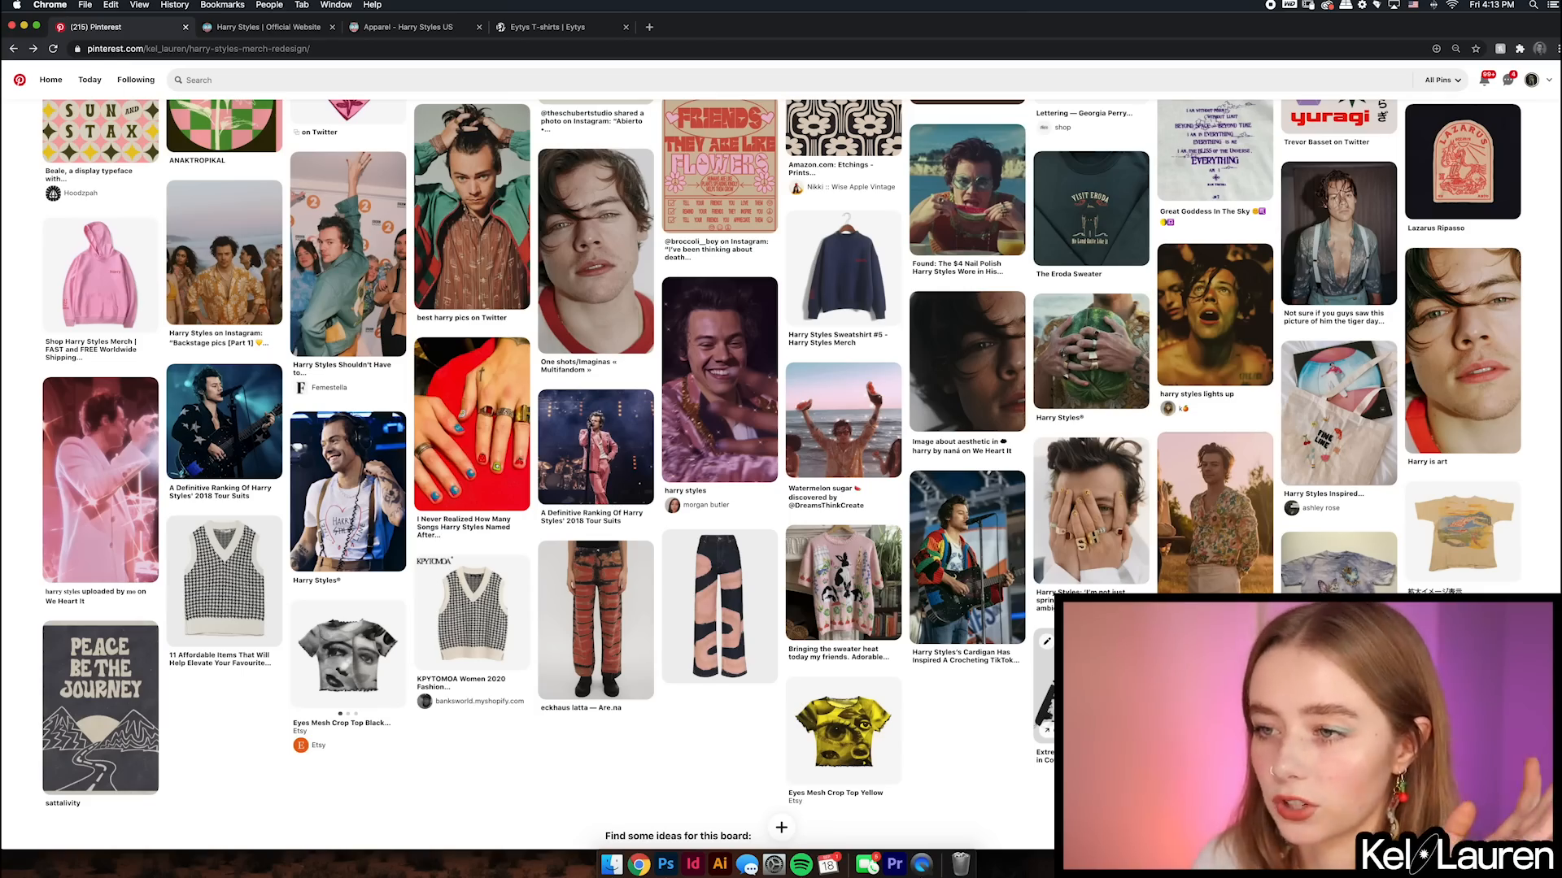
scroll(1264, 574, up, 5)
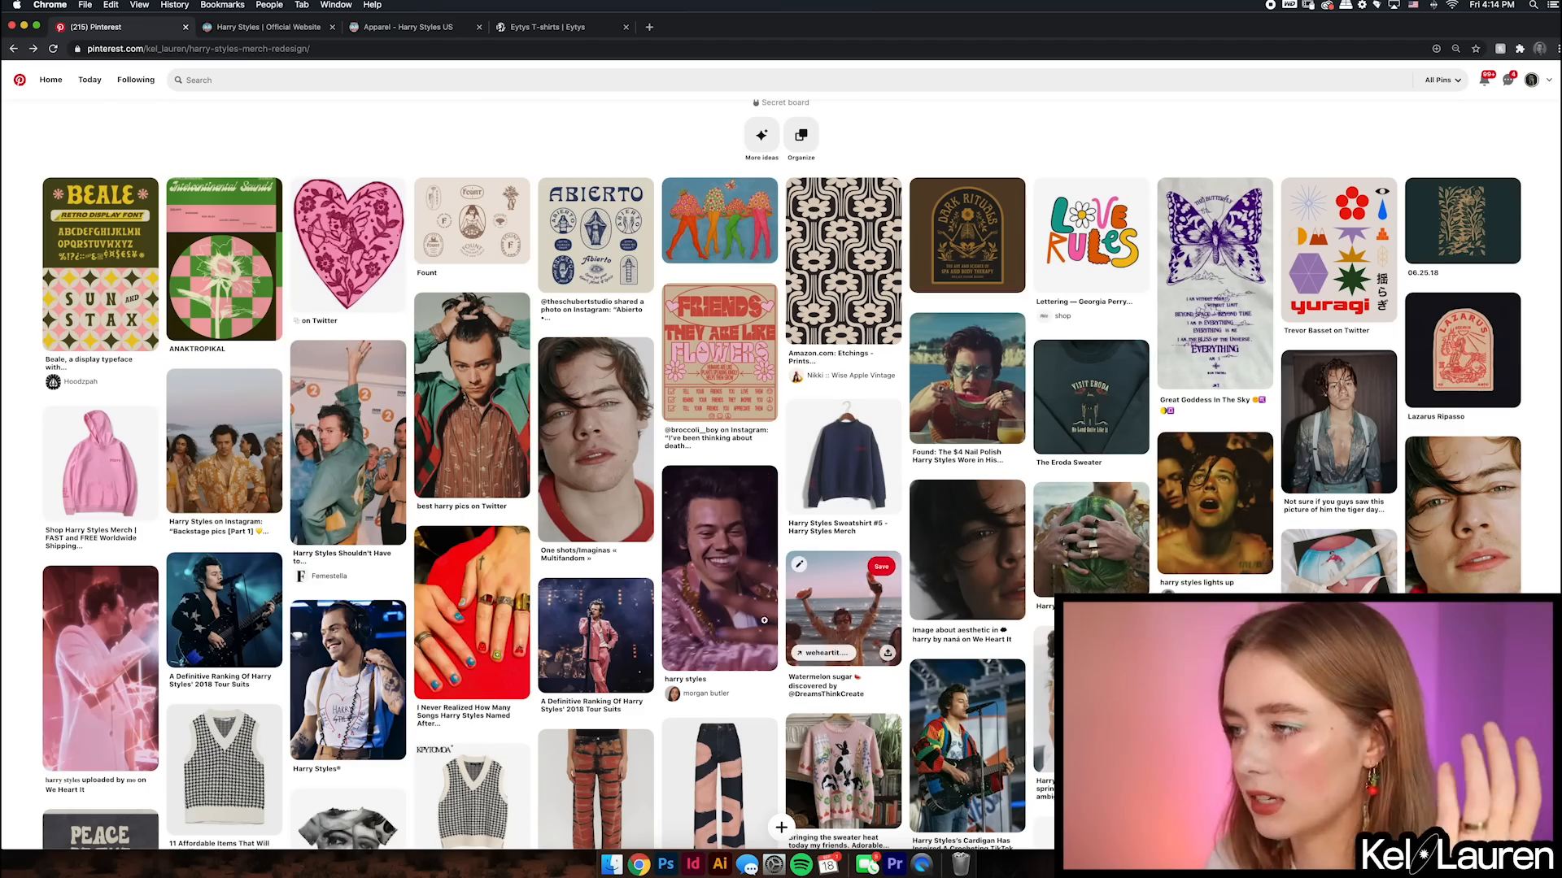
click(712, 561)
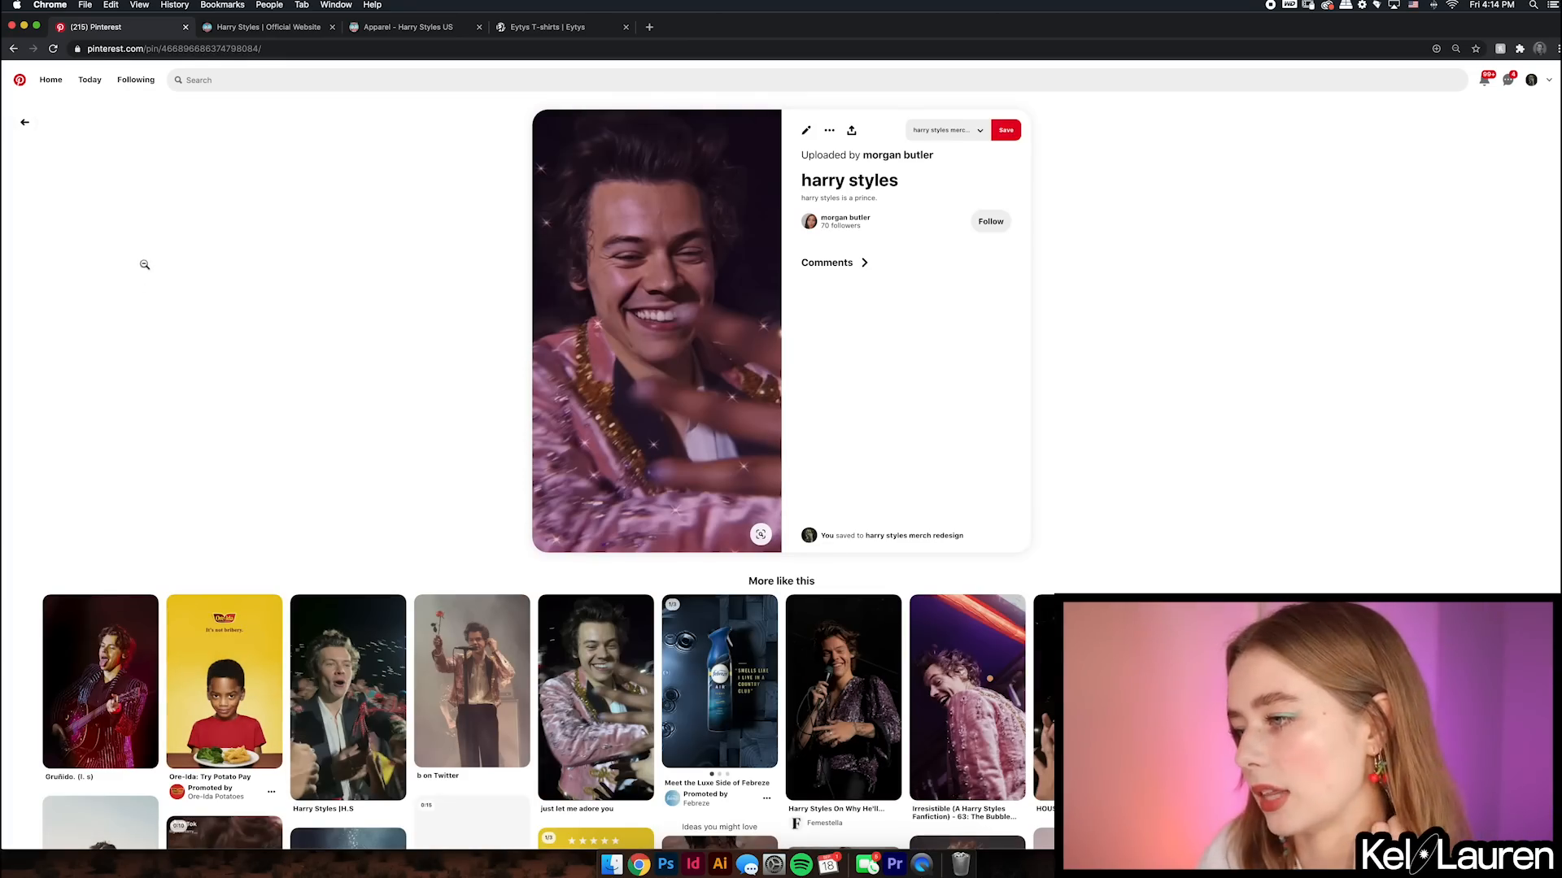
click(24, 122)
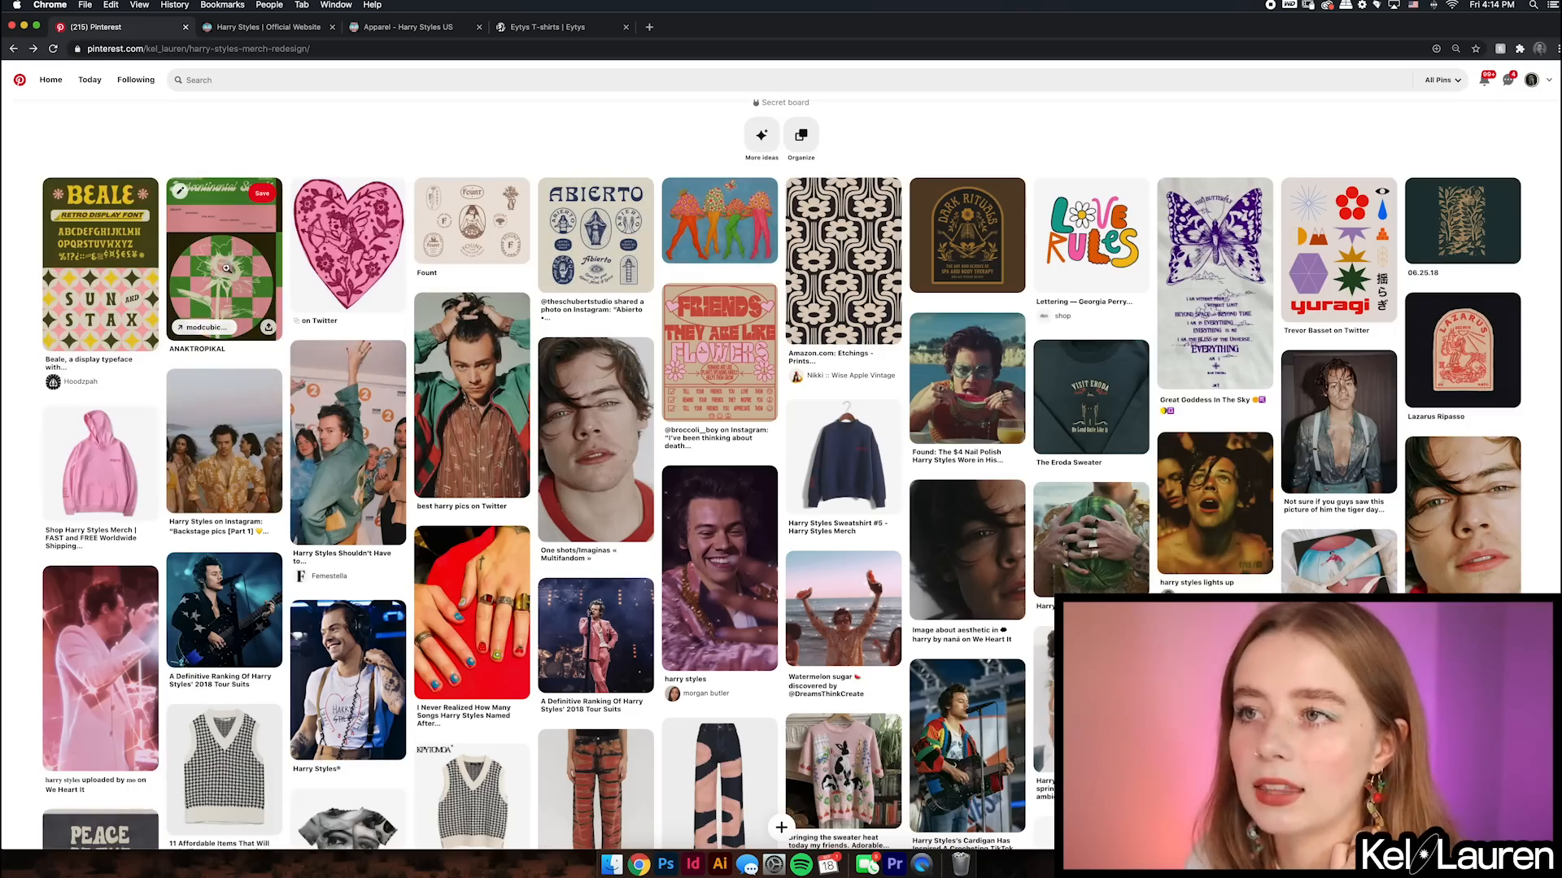
- View the ANAKTROPIKAL poster pin, then return to the board and open the "Love Rules" lettering pin by Georgia Perry Studio
click(226, 268)
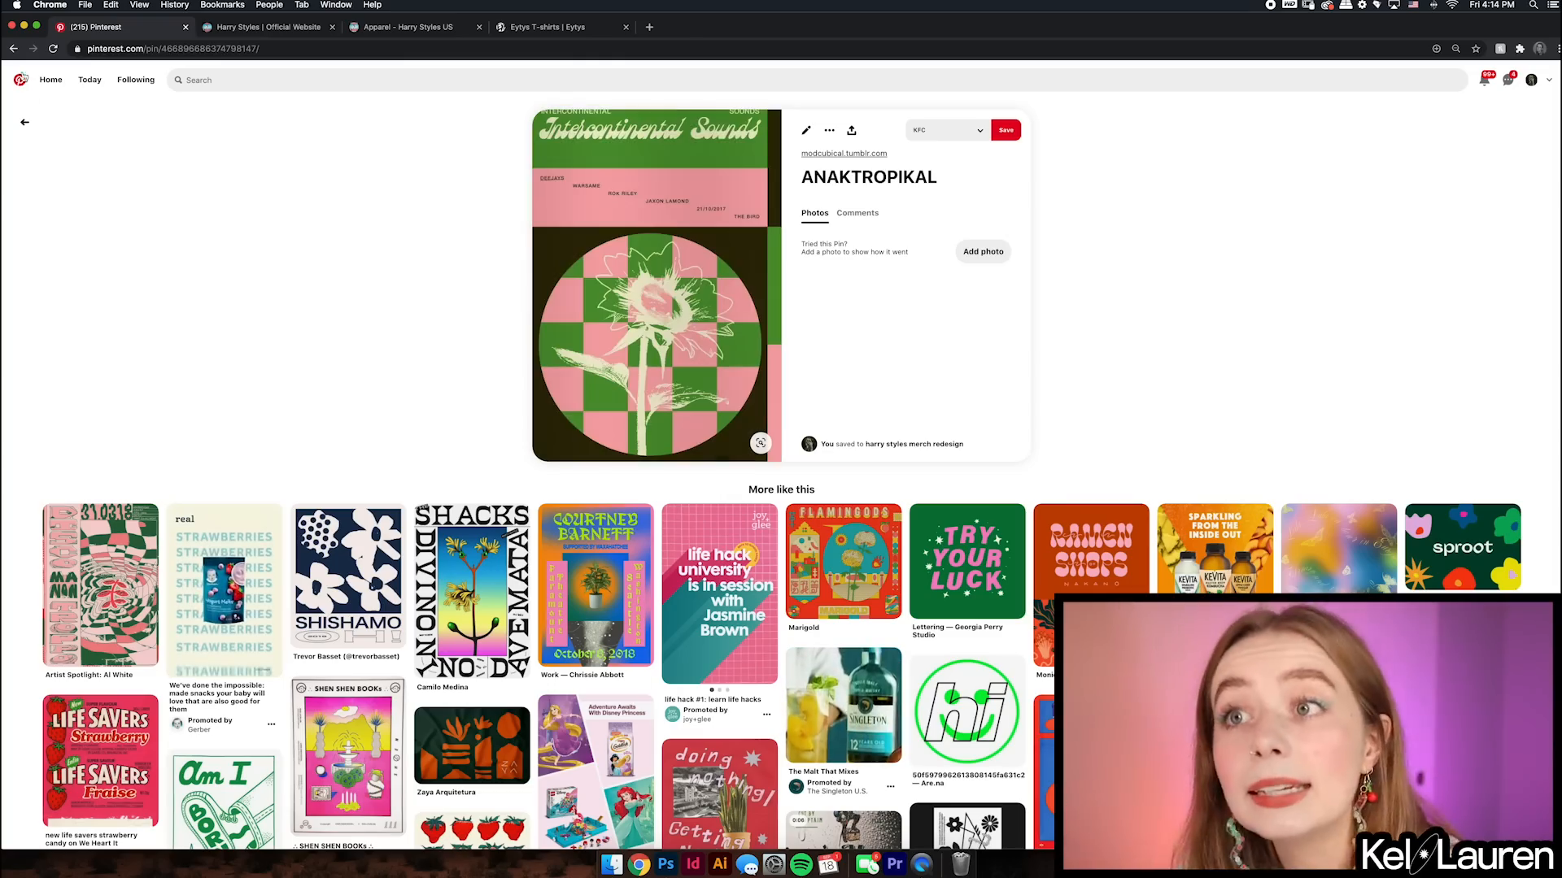
click(24, 122)
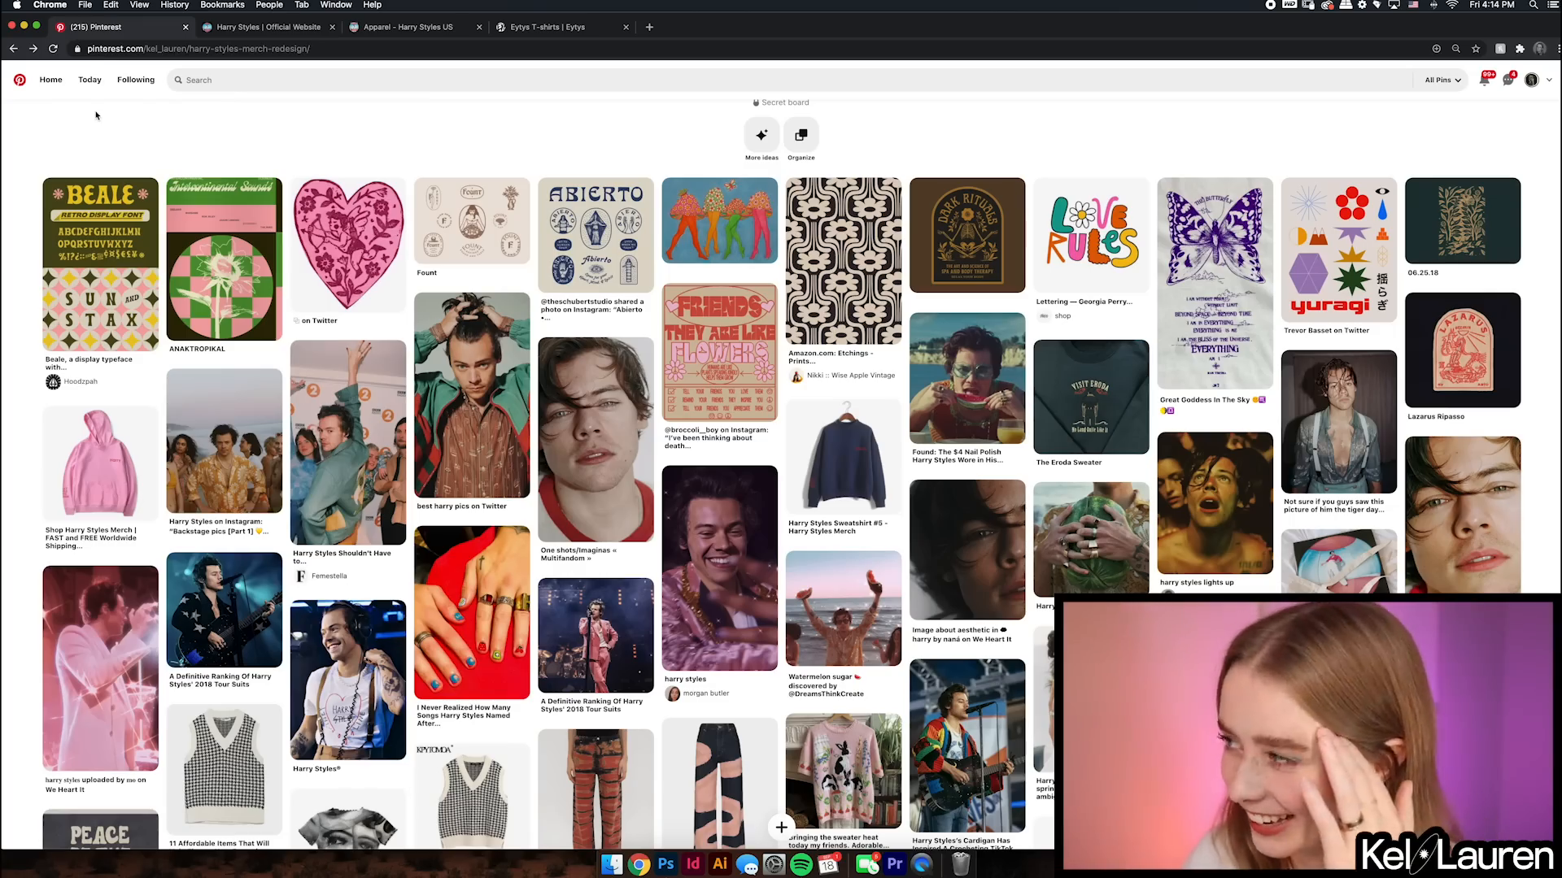
click(1098, 244)
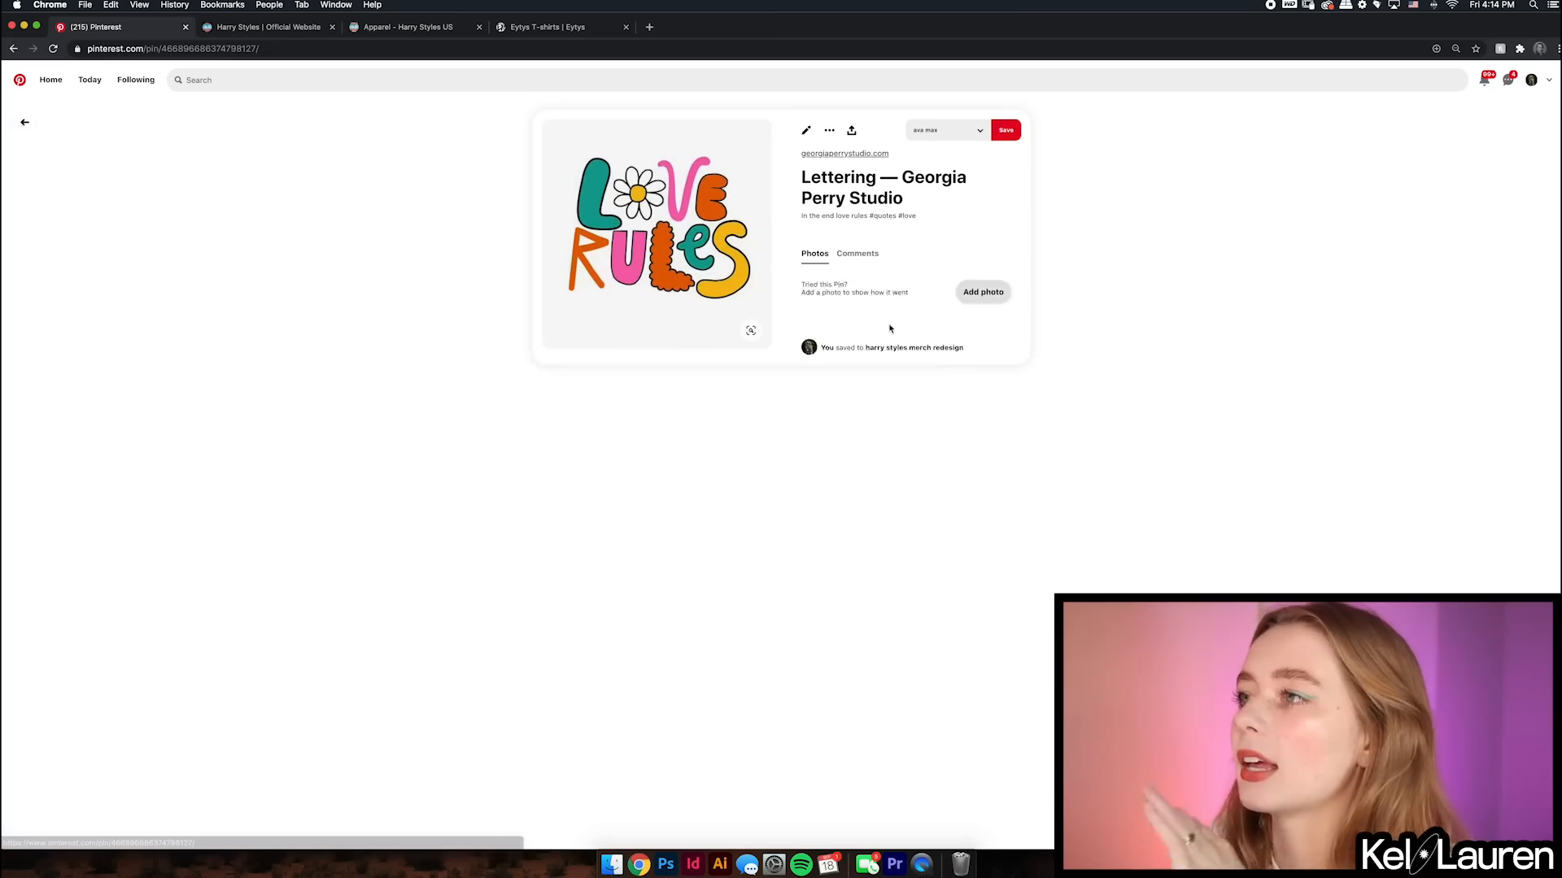
click(24, 122)
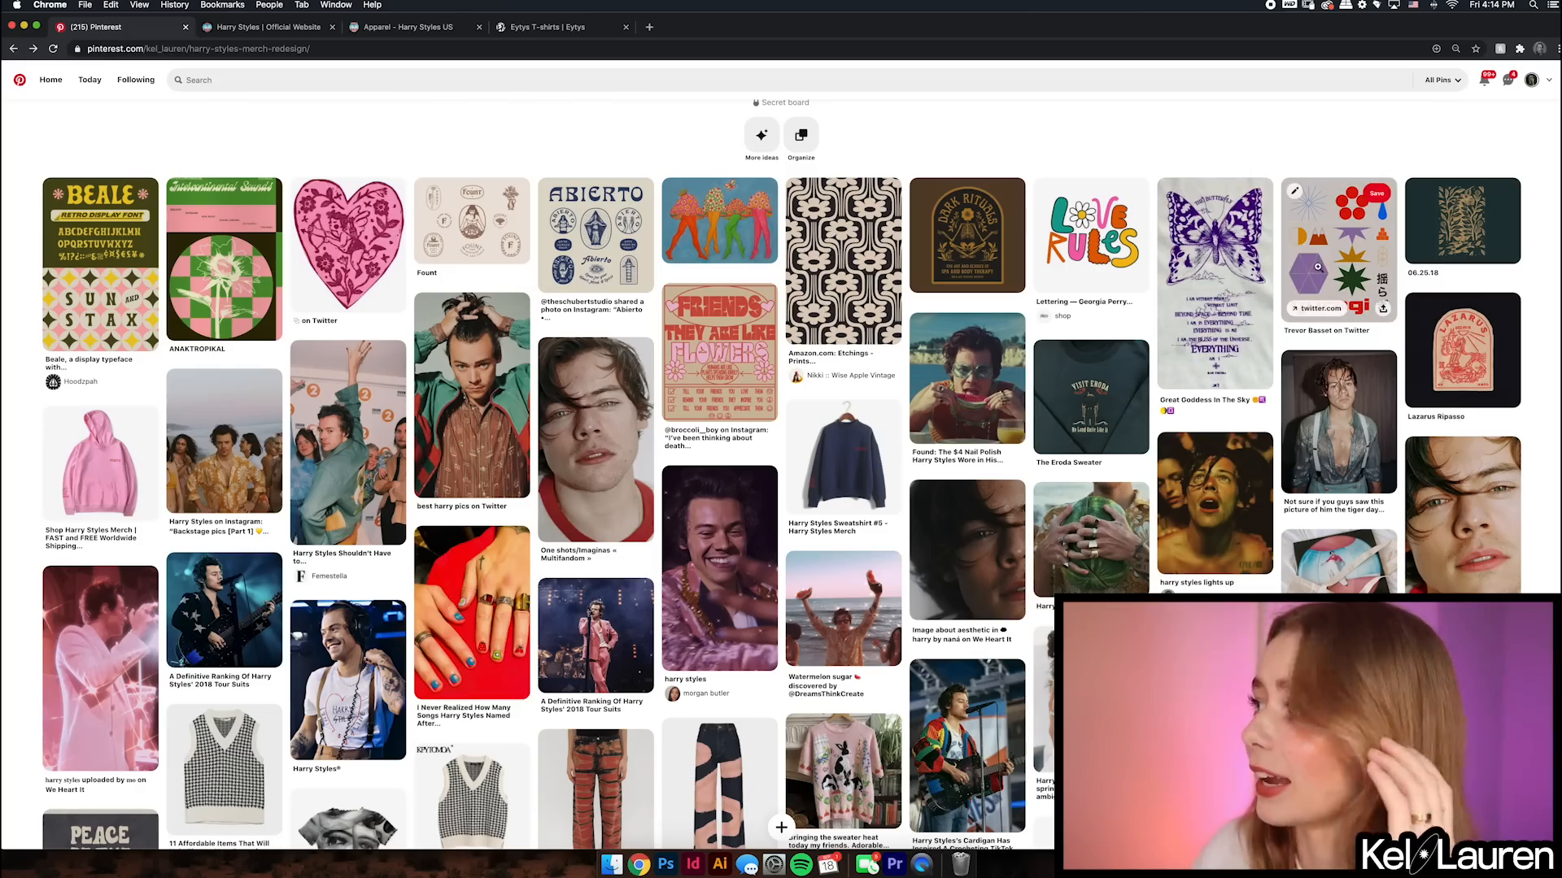
click(1326, 262)
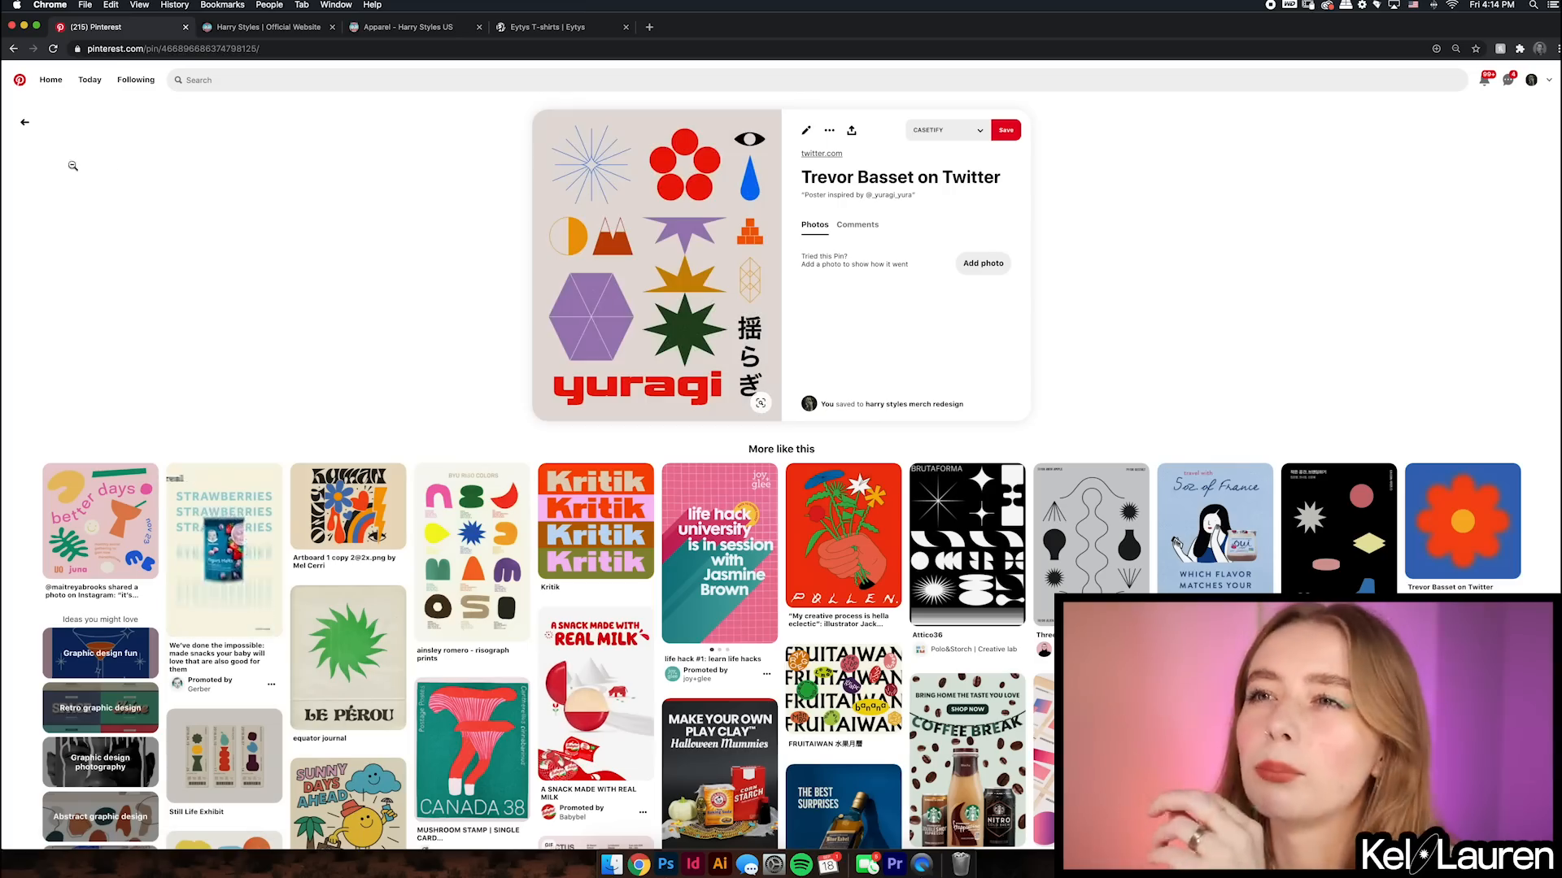
click(25, 123)
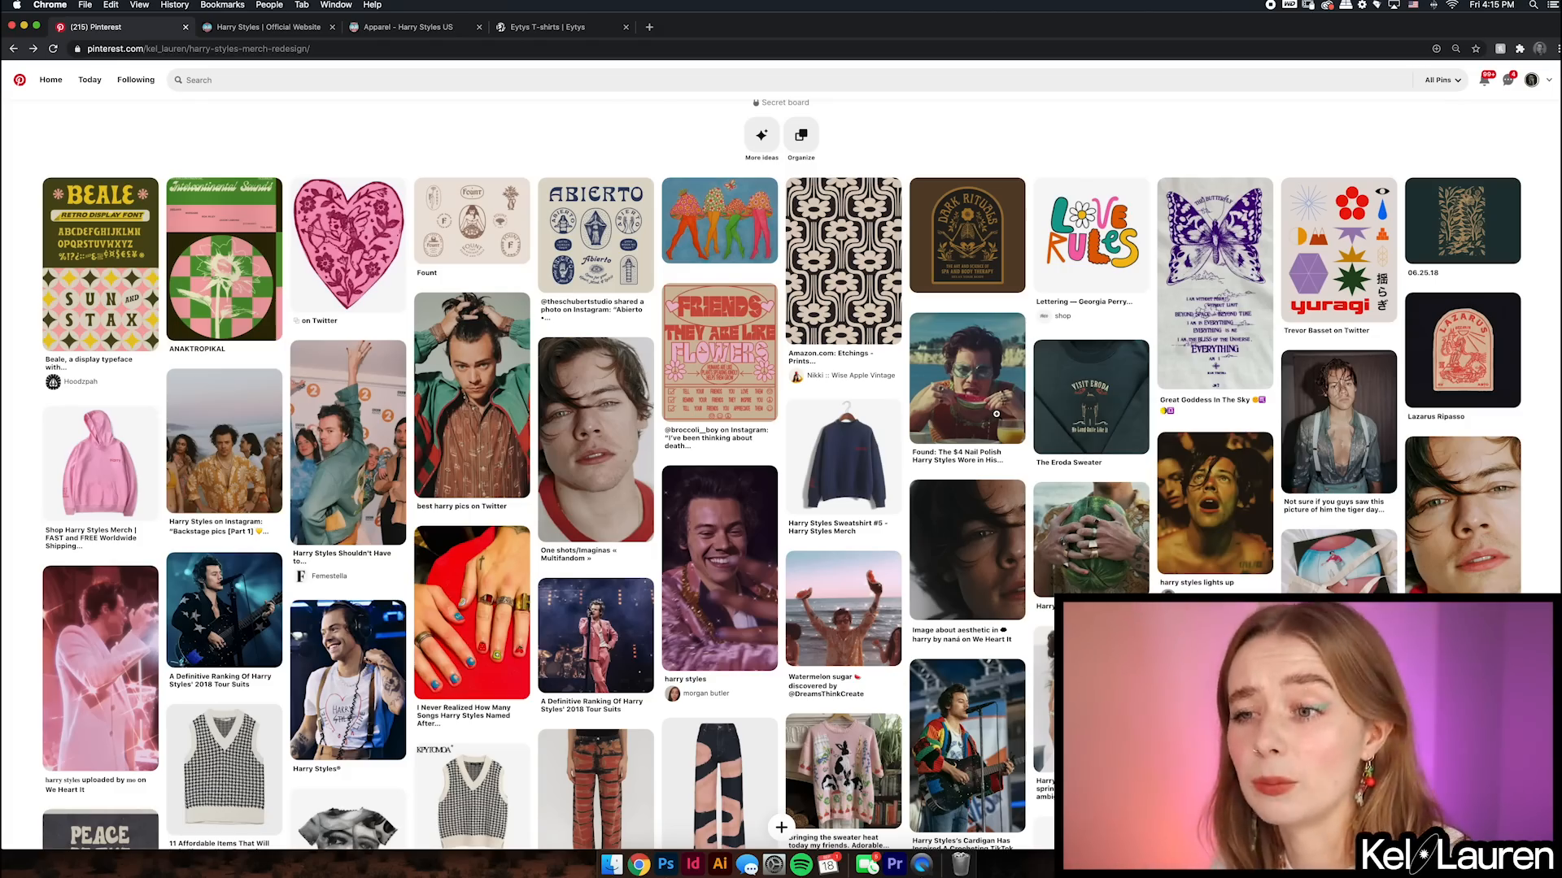
- View the Harry Styles fruit manicure pin from POPSUGAR and return to the merch redesign board
scroll(597, 515, down, 2)
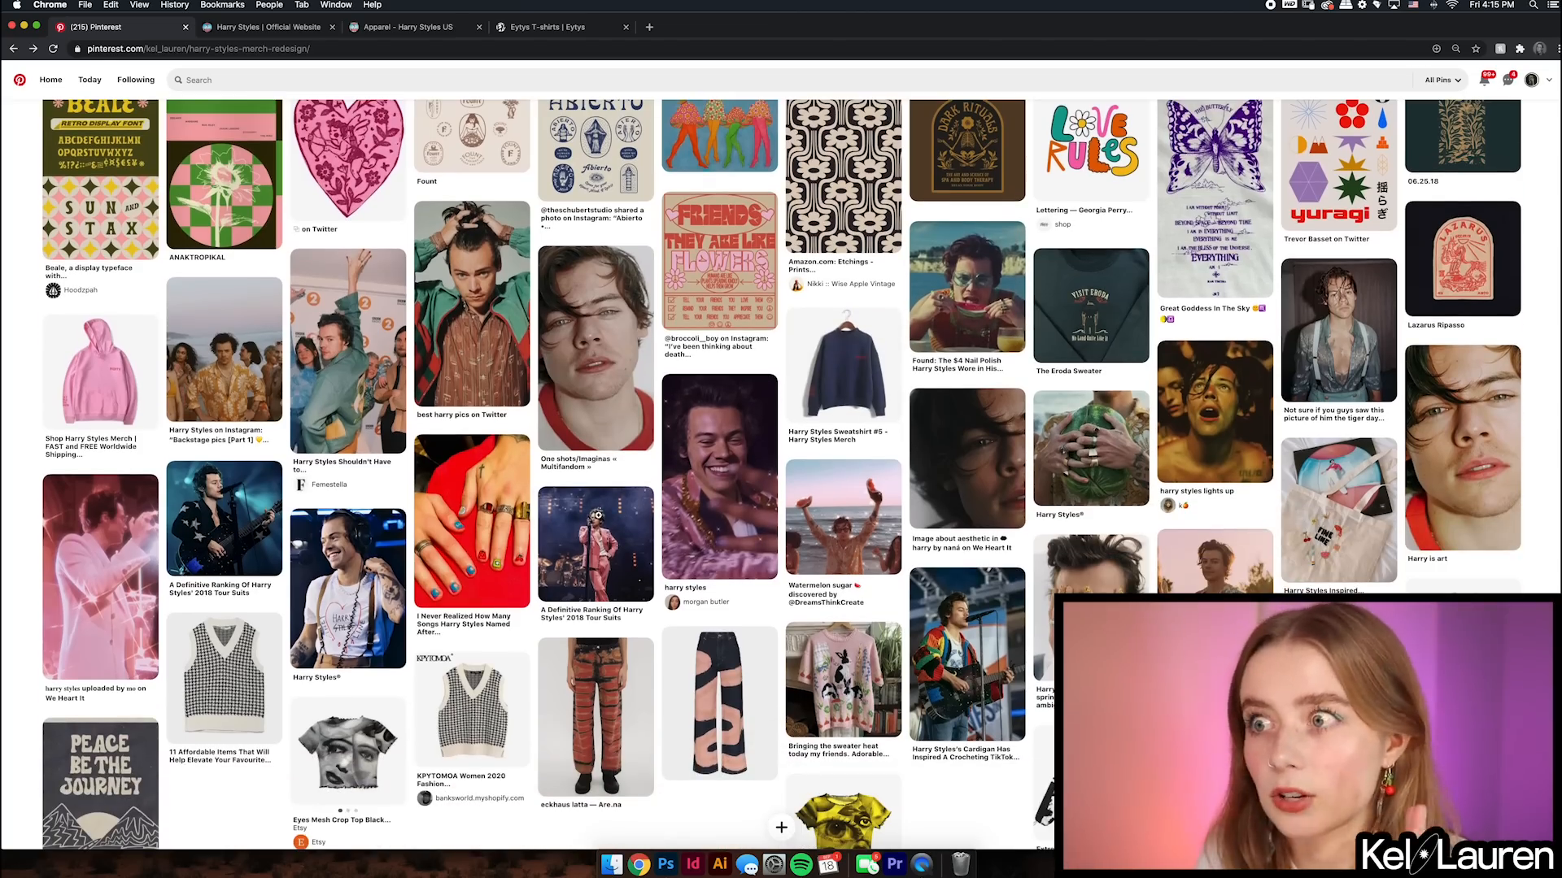
click(520, 505)
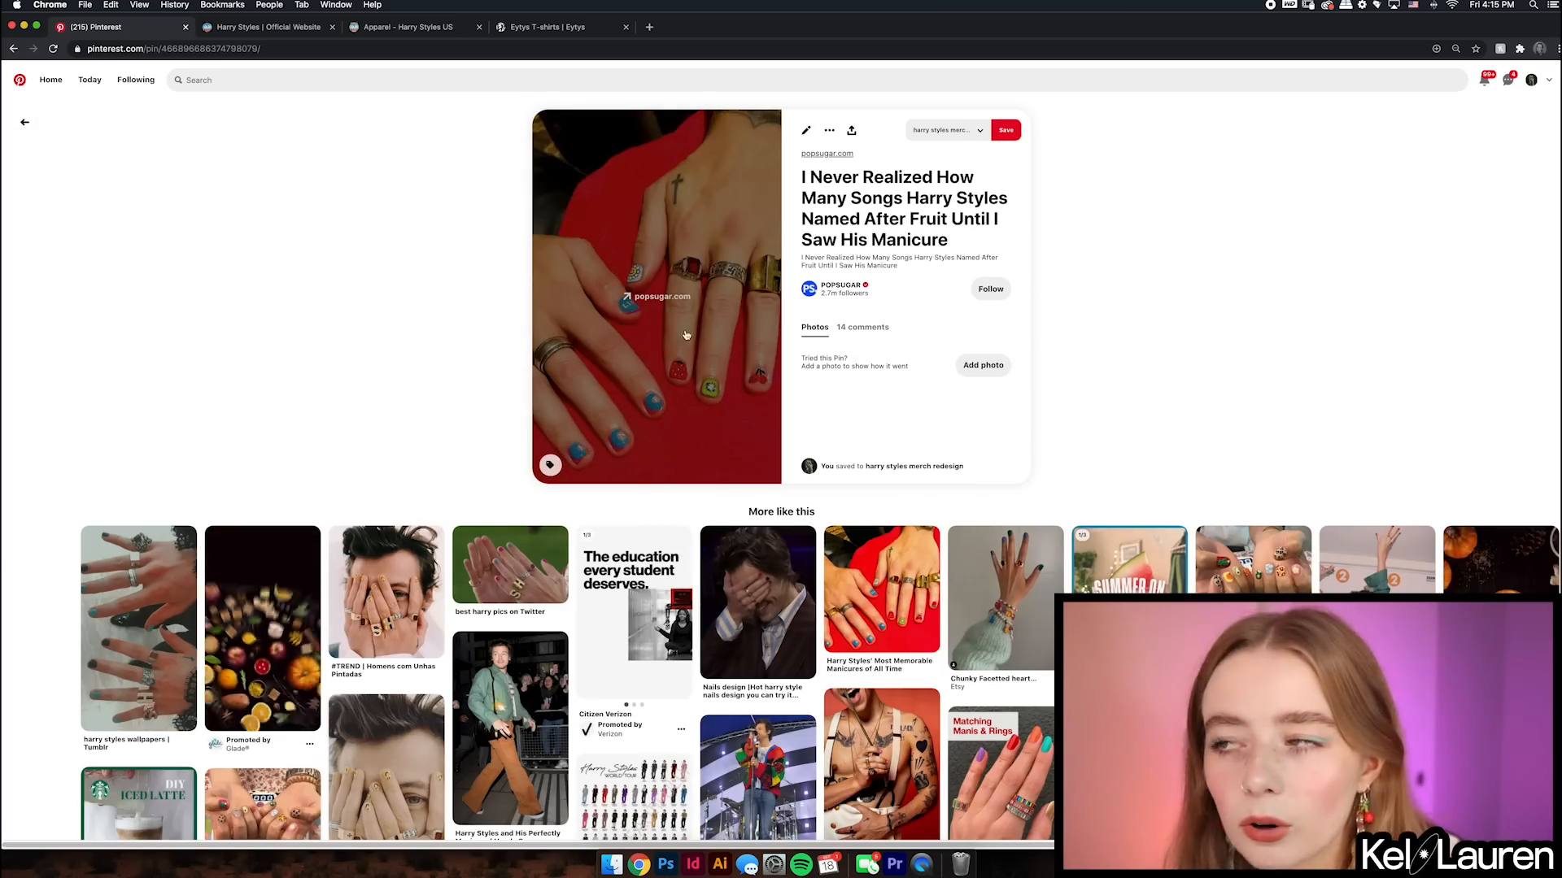
click(27, 123)
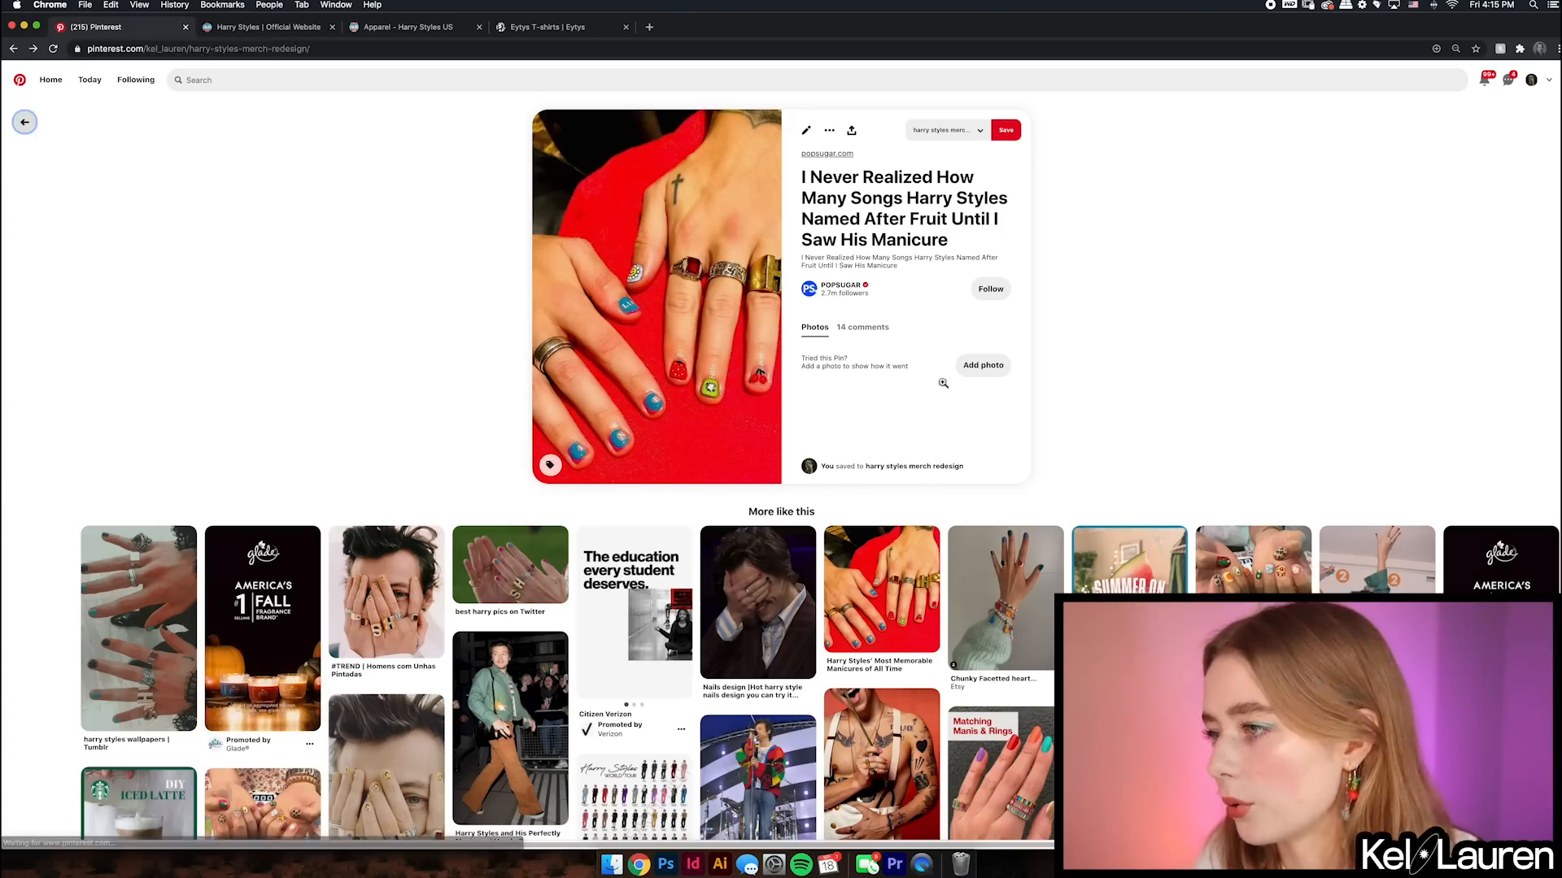
- View The Guardian's Harry Styles portrait pin with the painted nails and initial rings, and return to the board
scroll(1070, 551, down, 5)
scroll(1071, 550, up, 1)
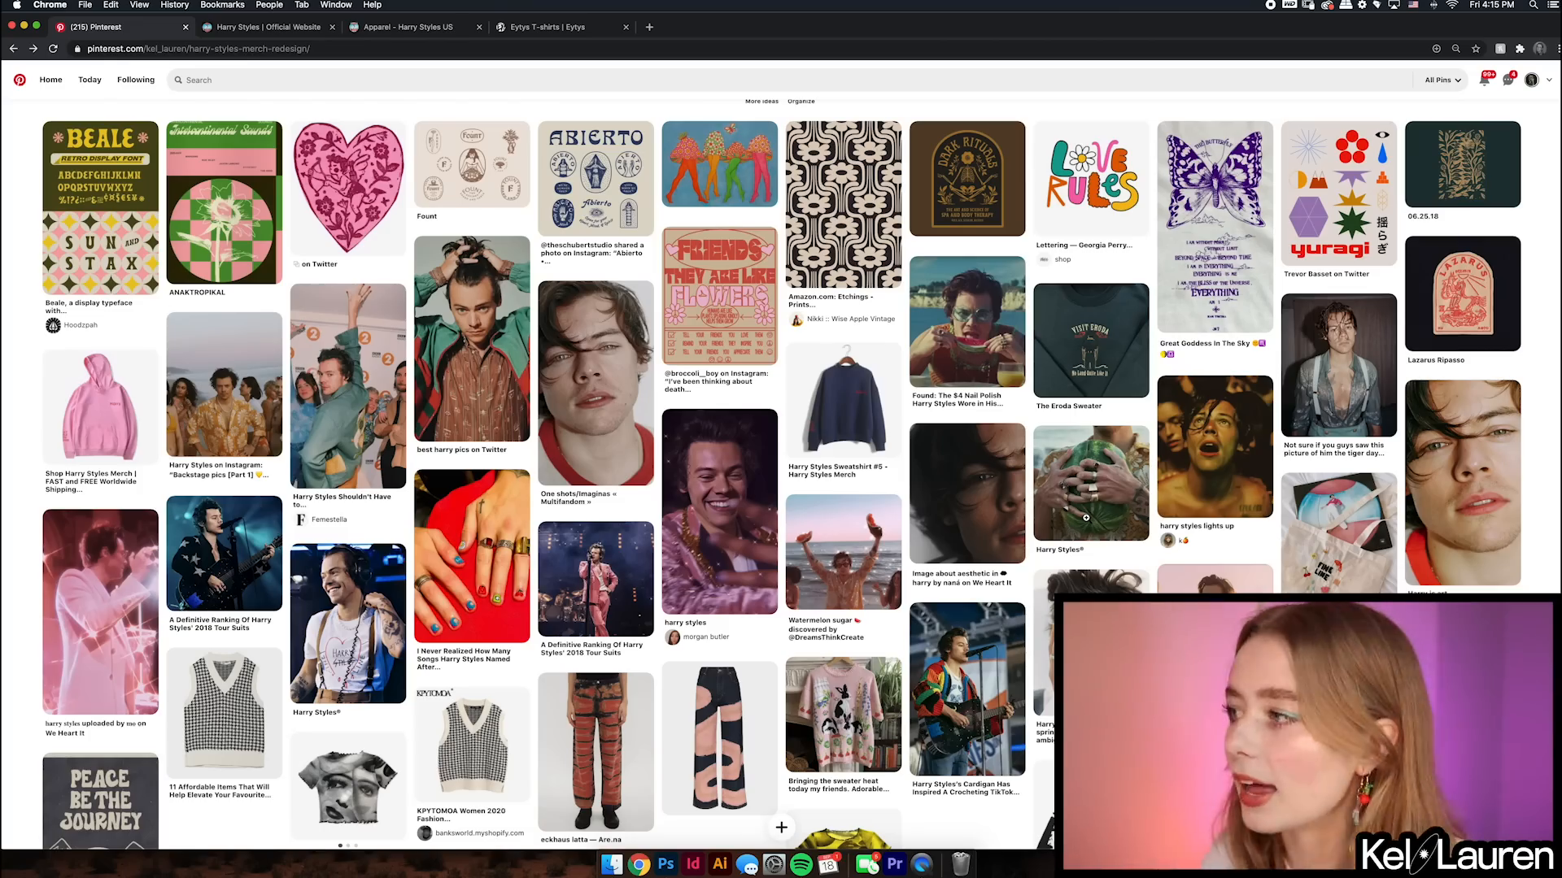
click(1085, 517)
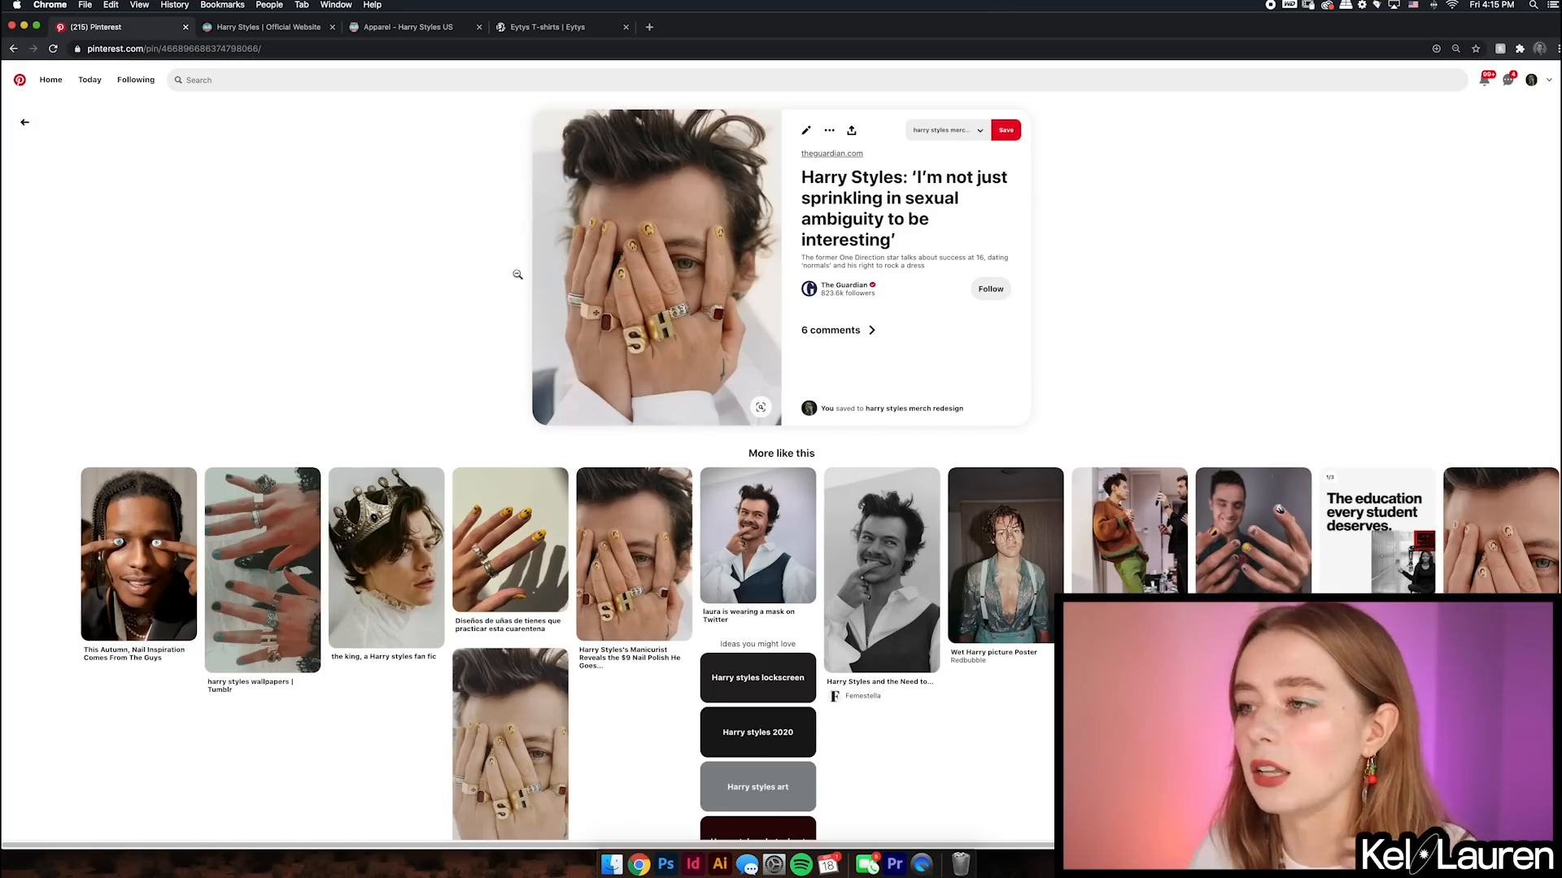
click(25, 123)
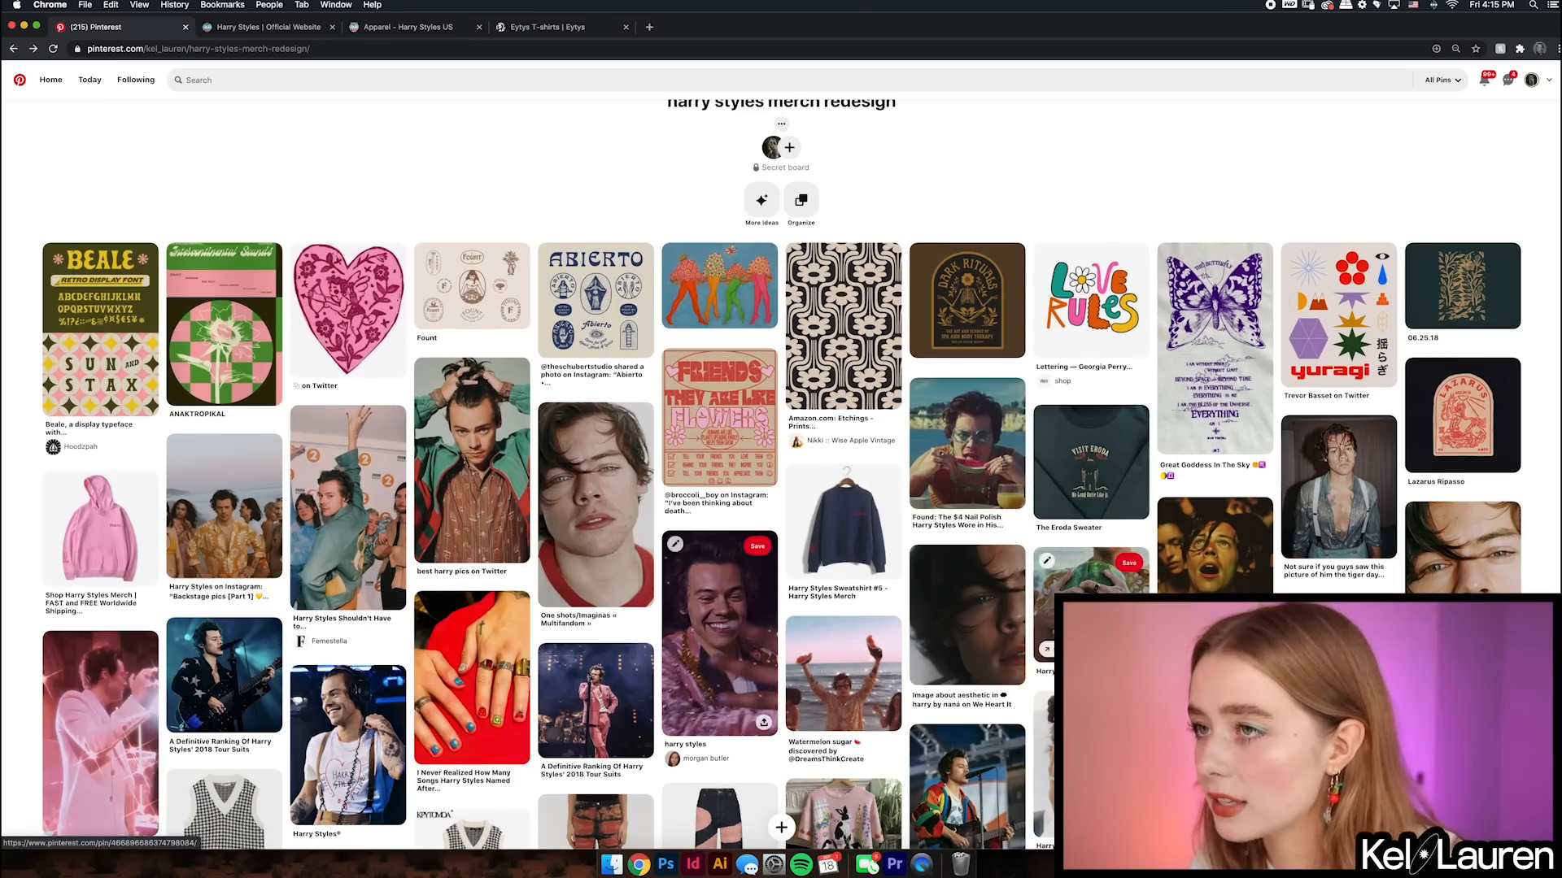
- Look over the whole merch redesign board again to compare the collected lettering, graphic and clothing references
scroll(1213, 594, down, 5)
scroll(1214, 594, up, 5)
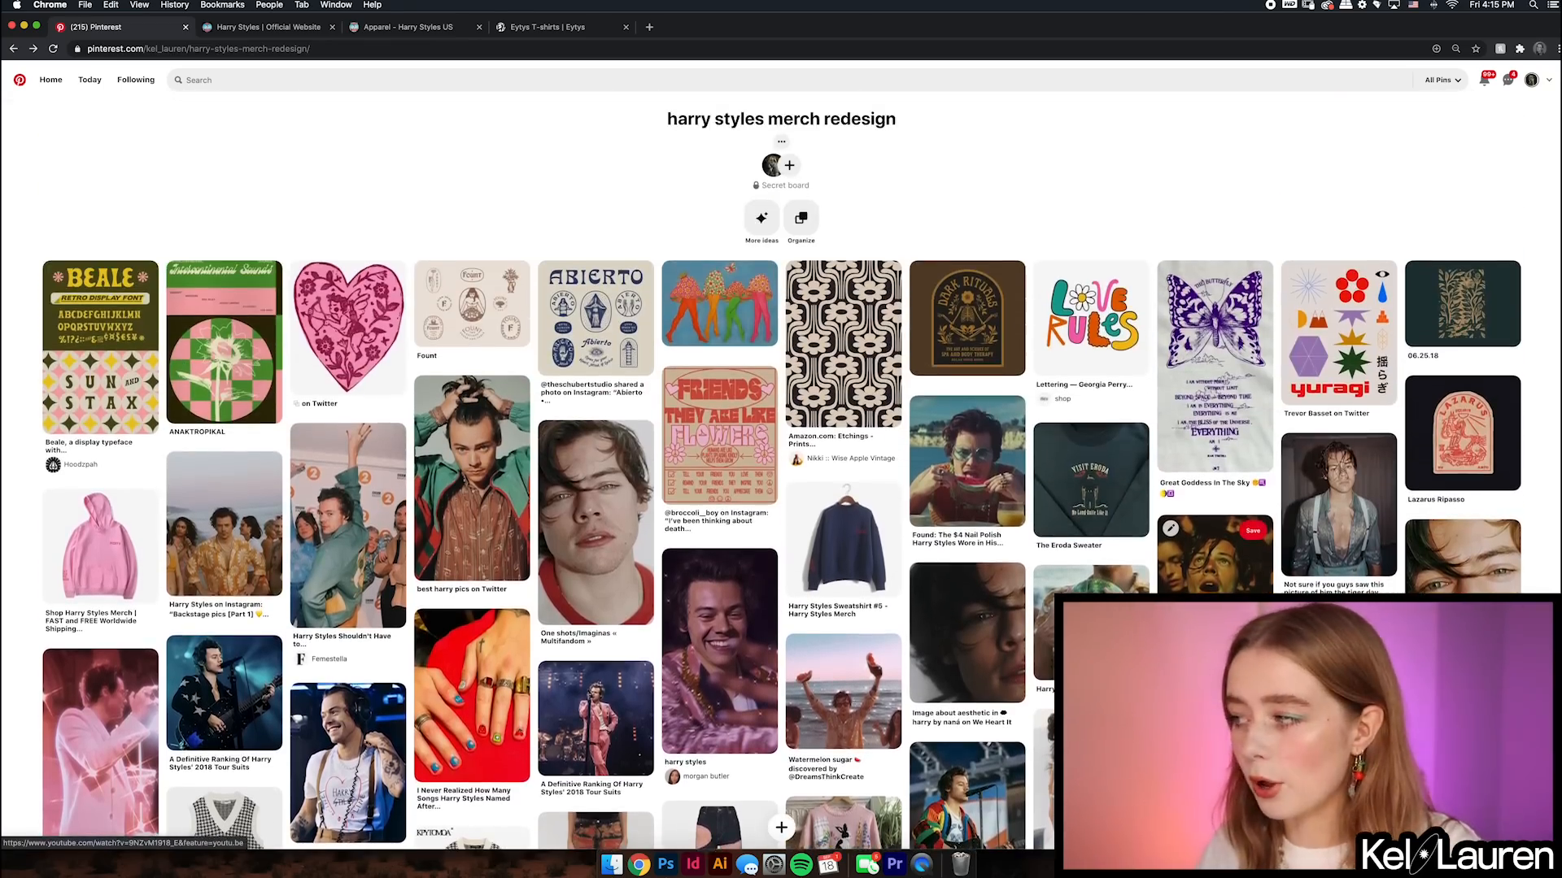
scroll(1213, 569, down, 5)
scroll(1229, 537, up, 3)
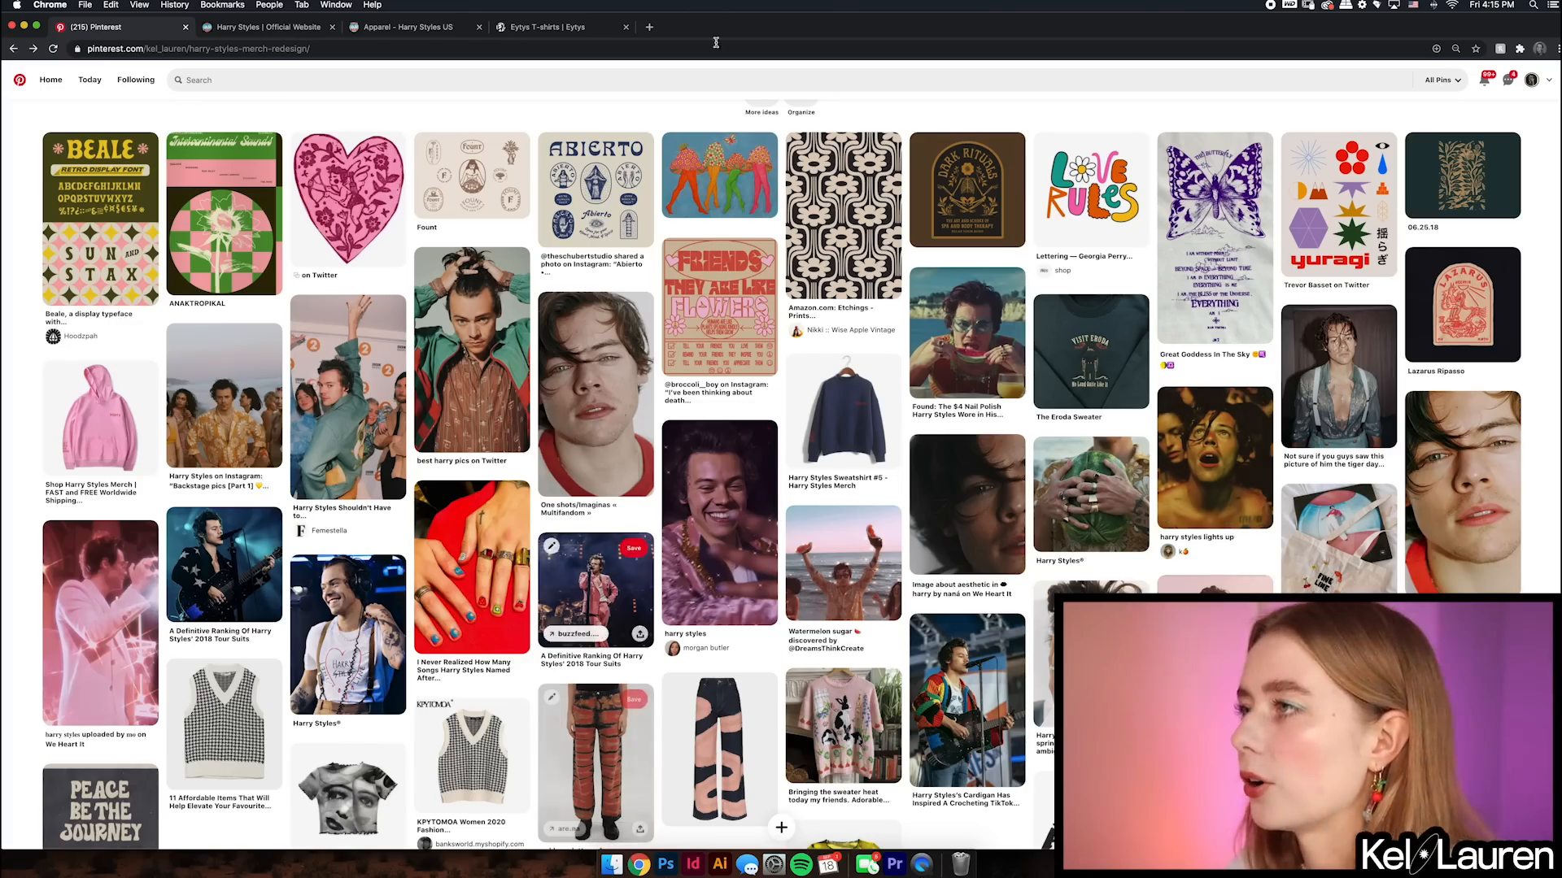
- Switch to Finder, open the HARRY STYLES folder inside YouTube, and preview meshshirt.jpg at full size
click(613, 865)
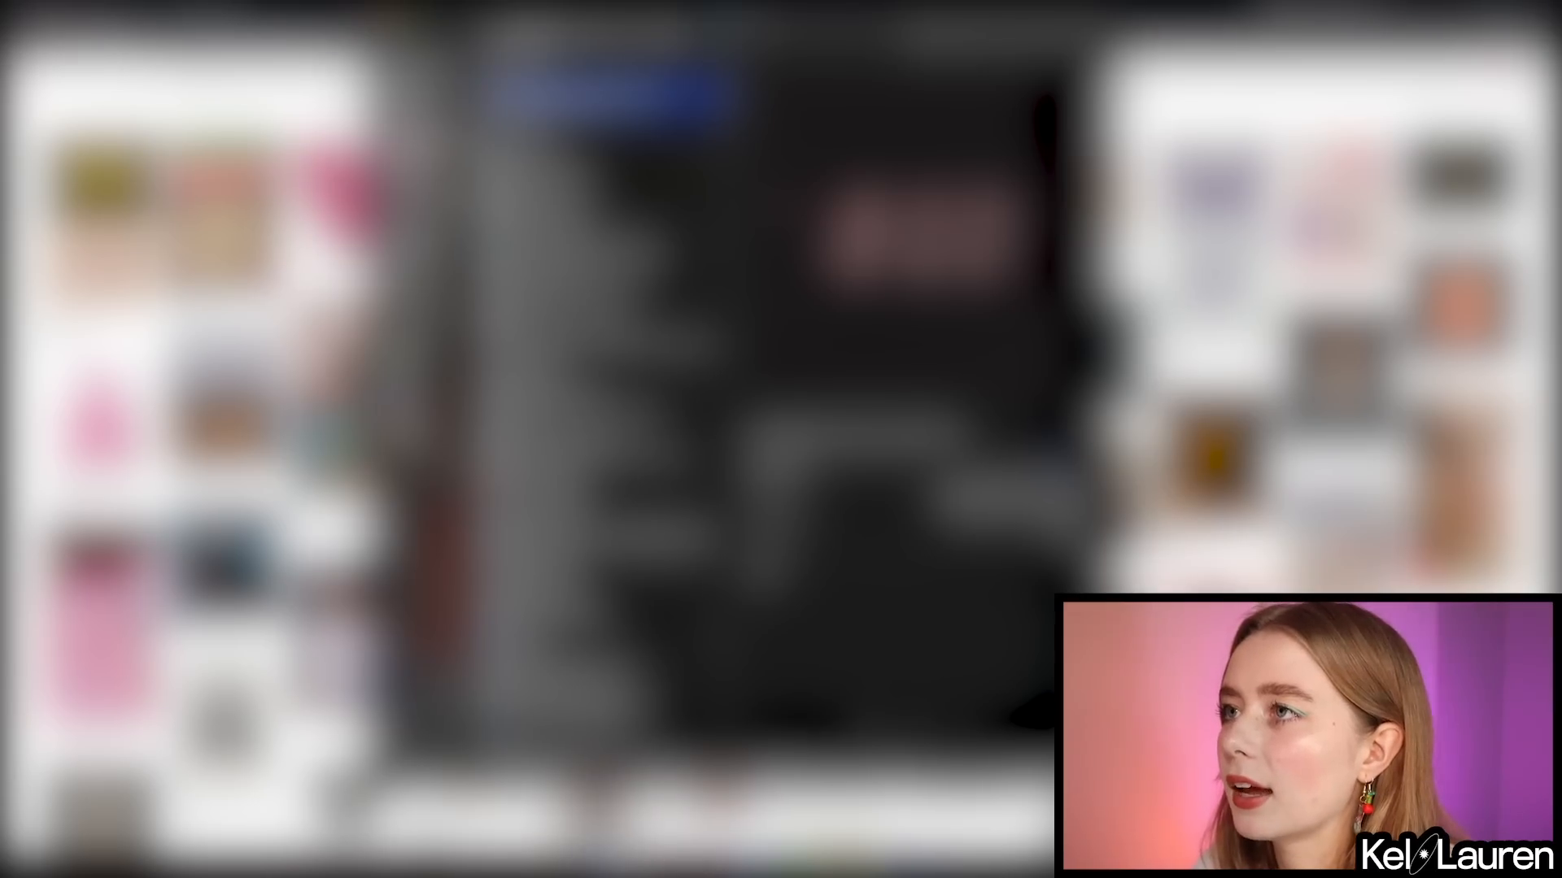
click(437, 93)
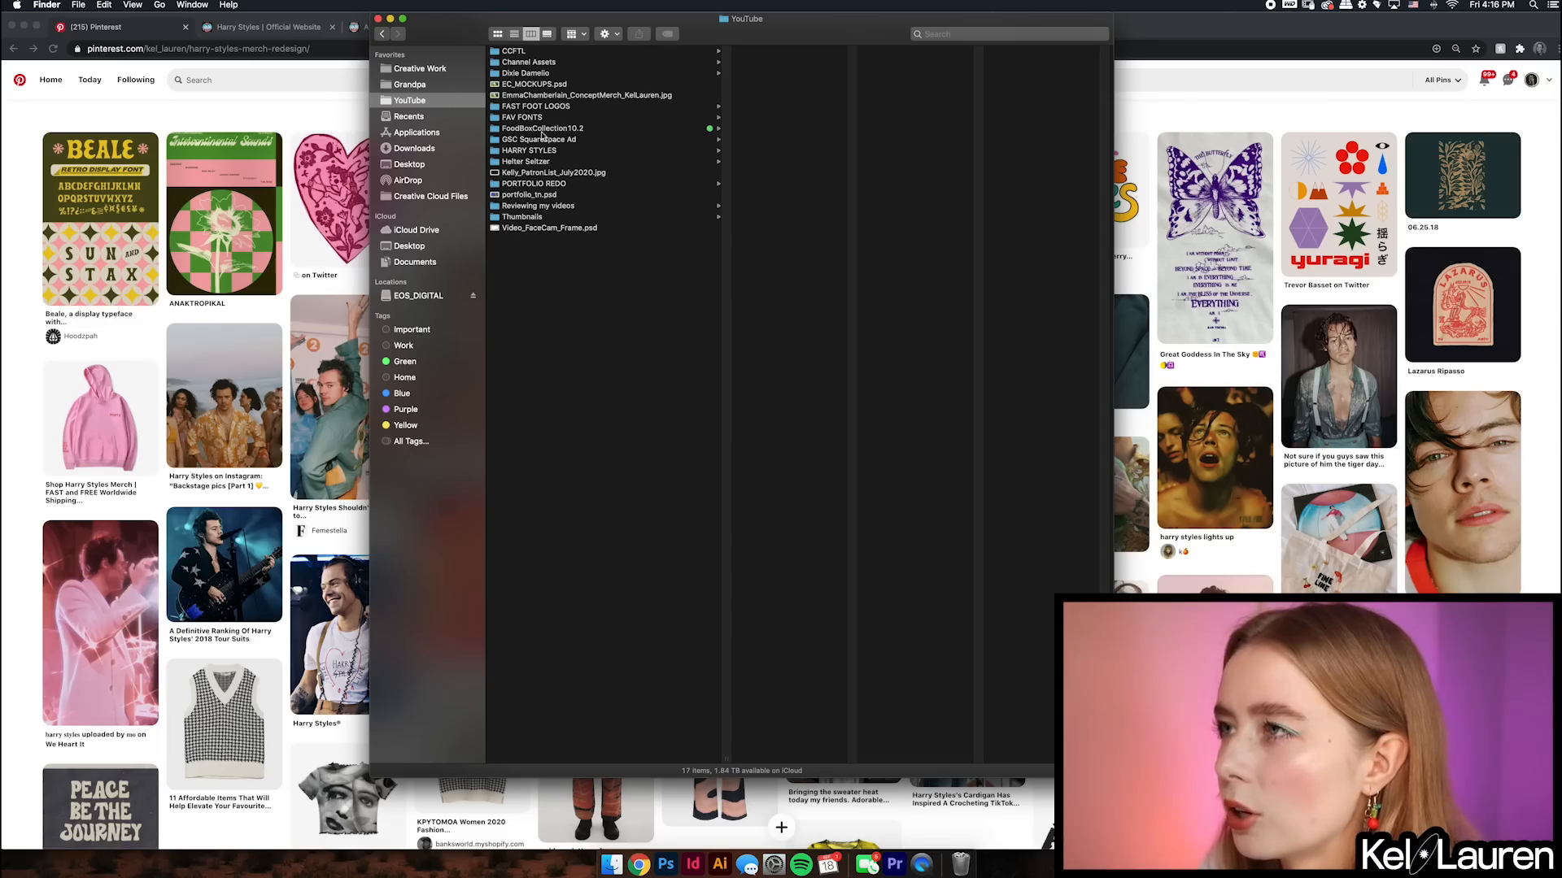
click(532, 150)
click(824, 74)
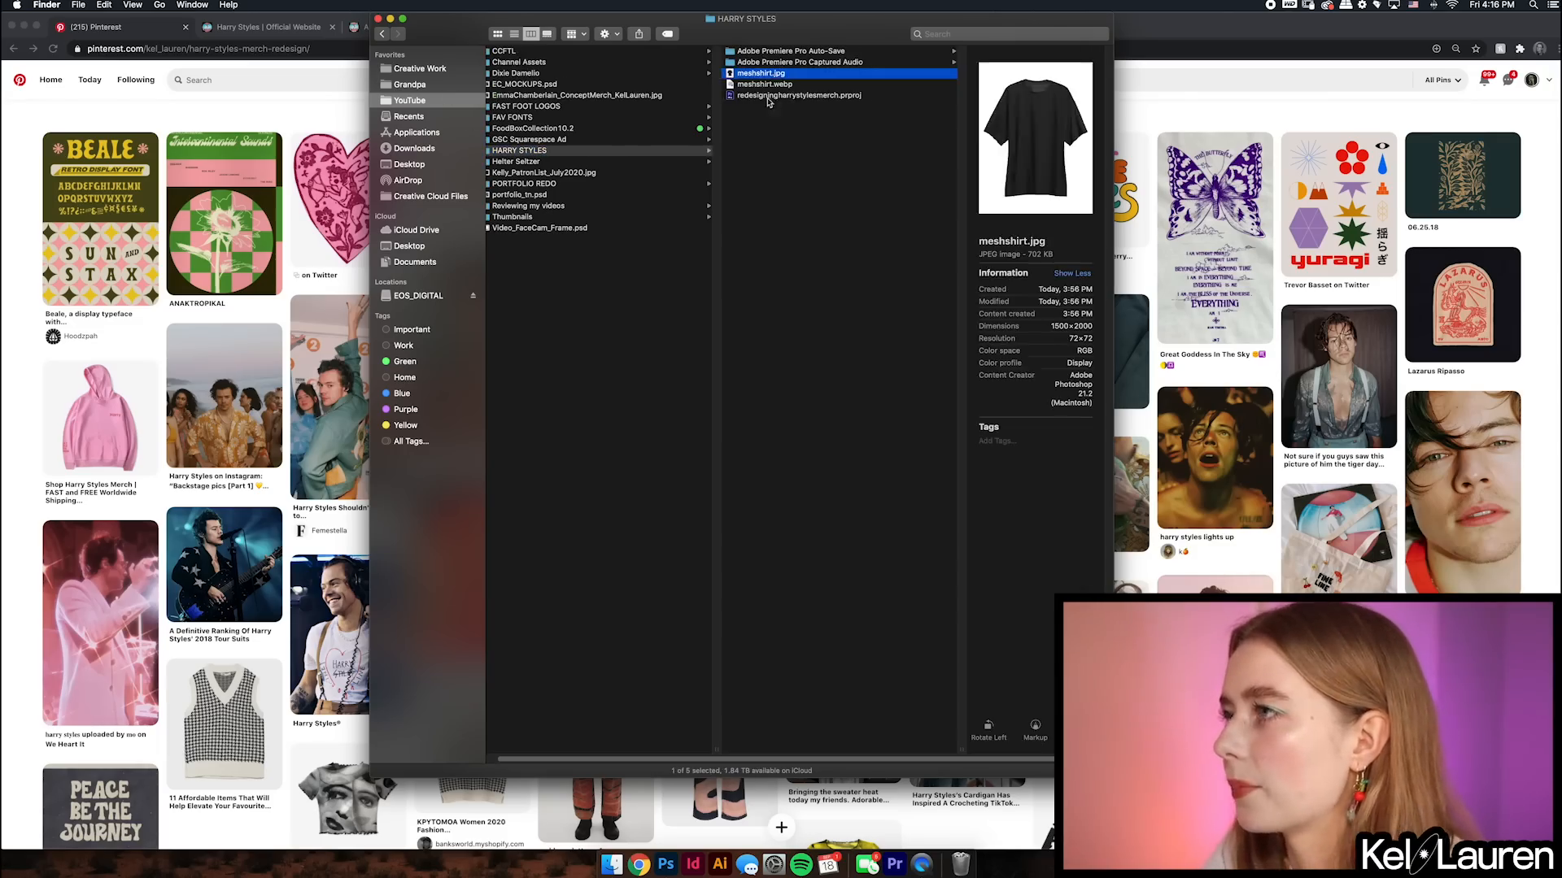
key(space)
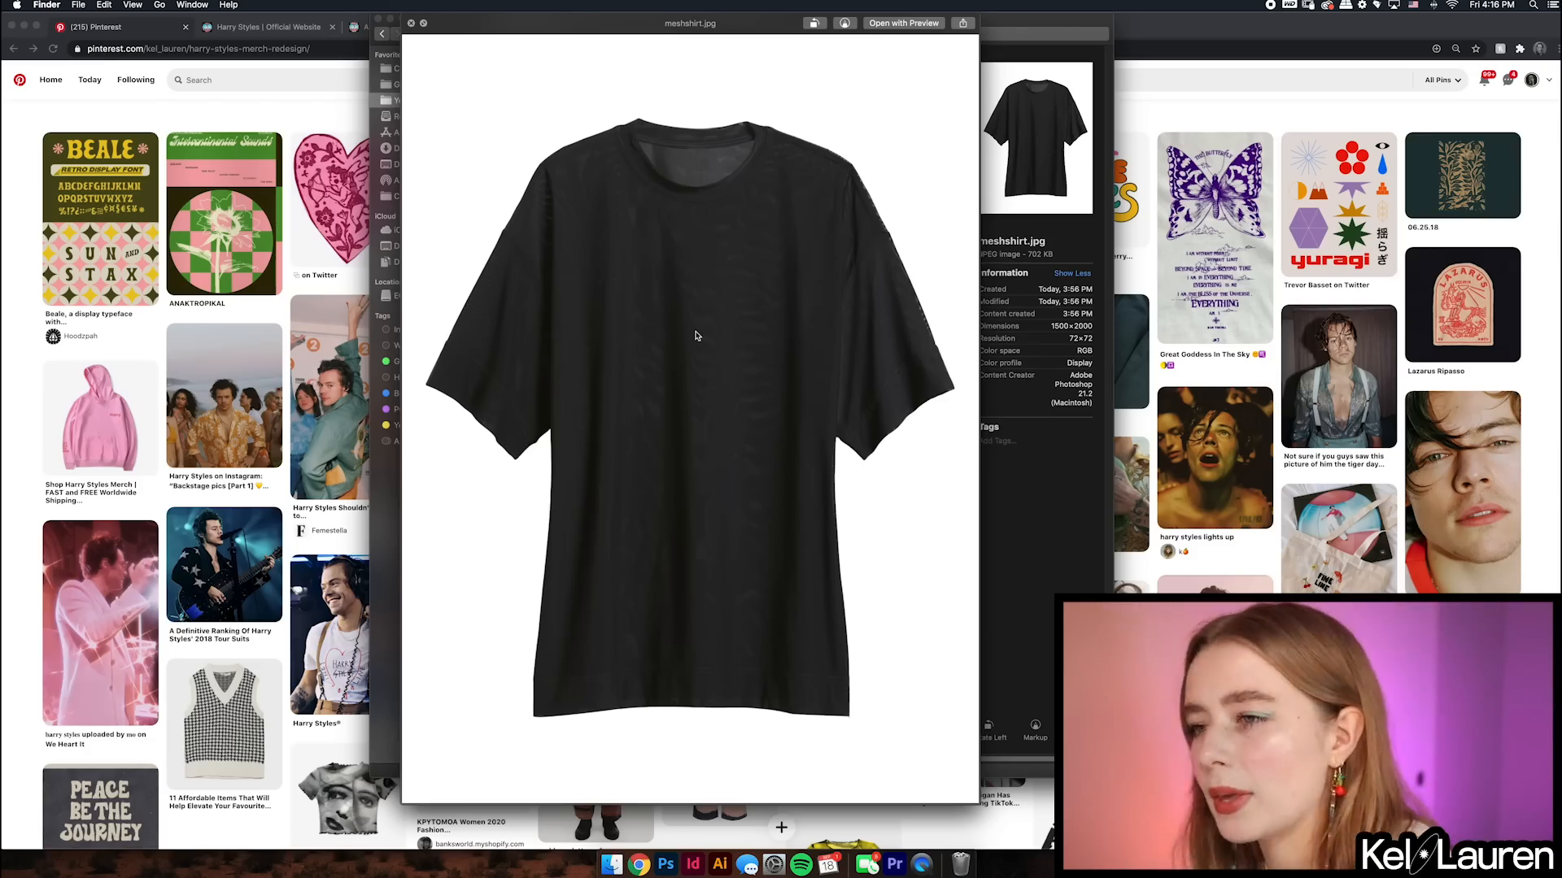
key(space)
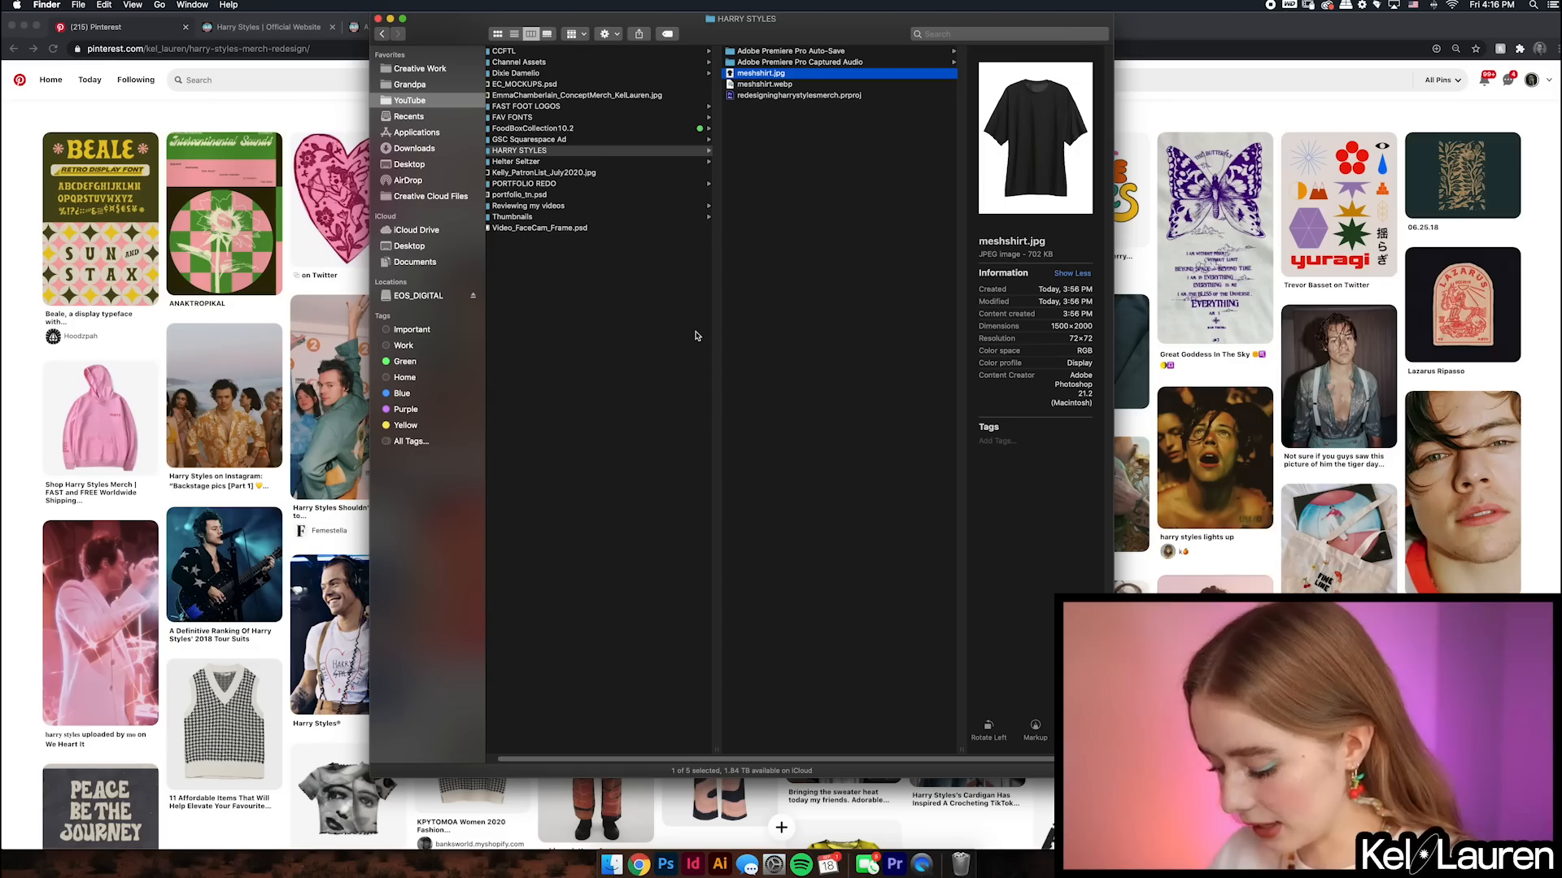
- Return to Chrome and open the Los Angeles Apparel website, losangelesapparel.net, in a new tab
click(1193, 94)
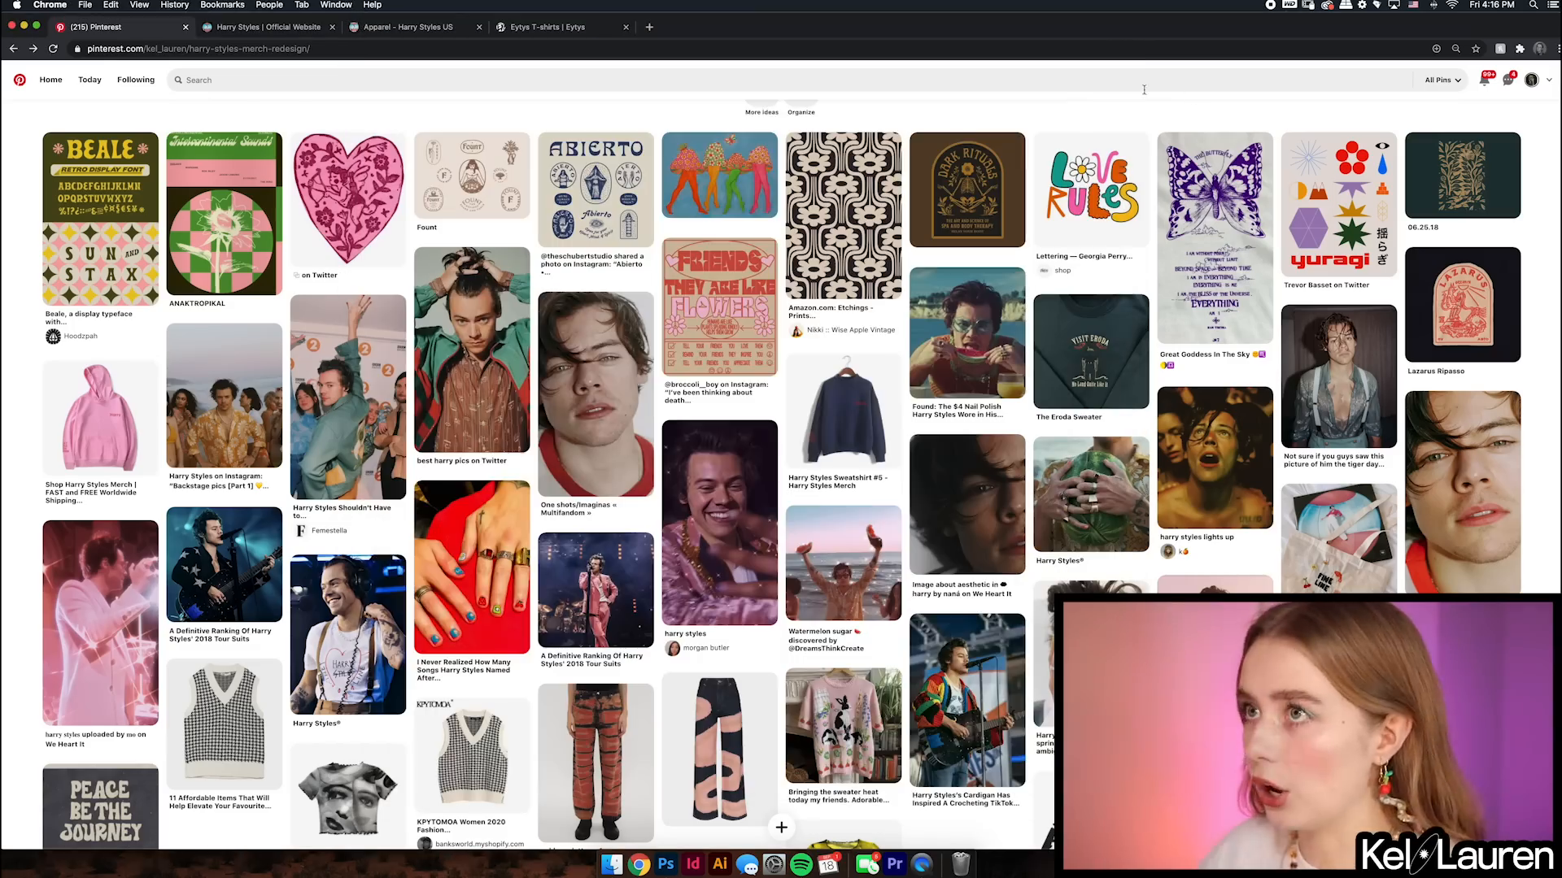
click(649, 27)
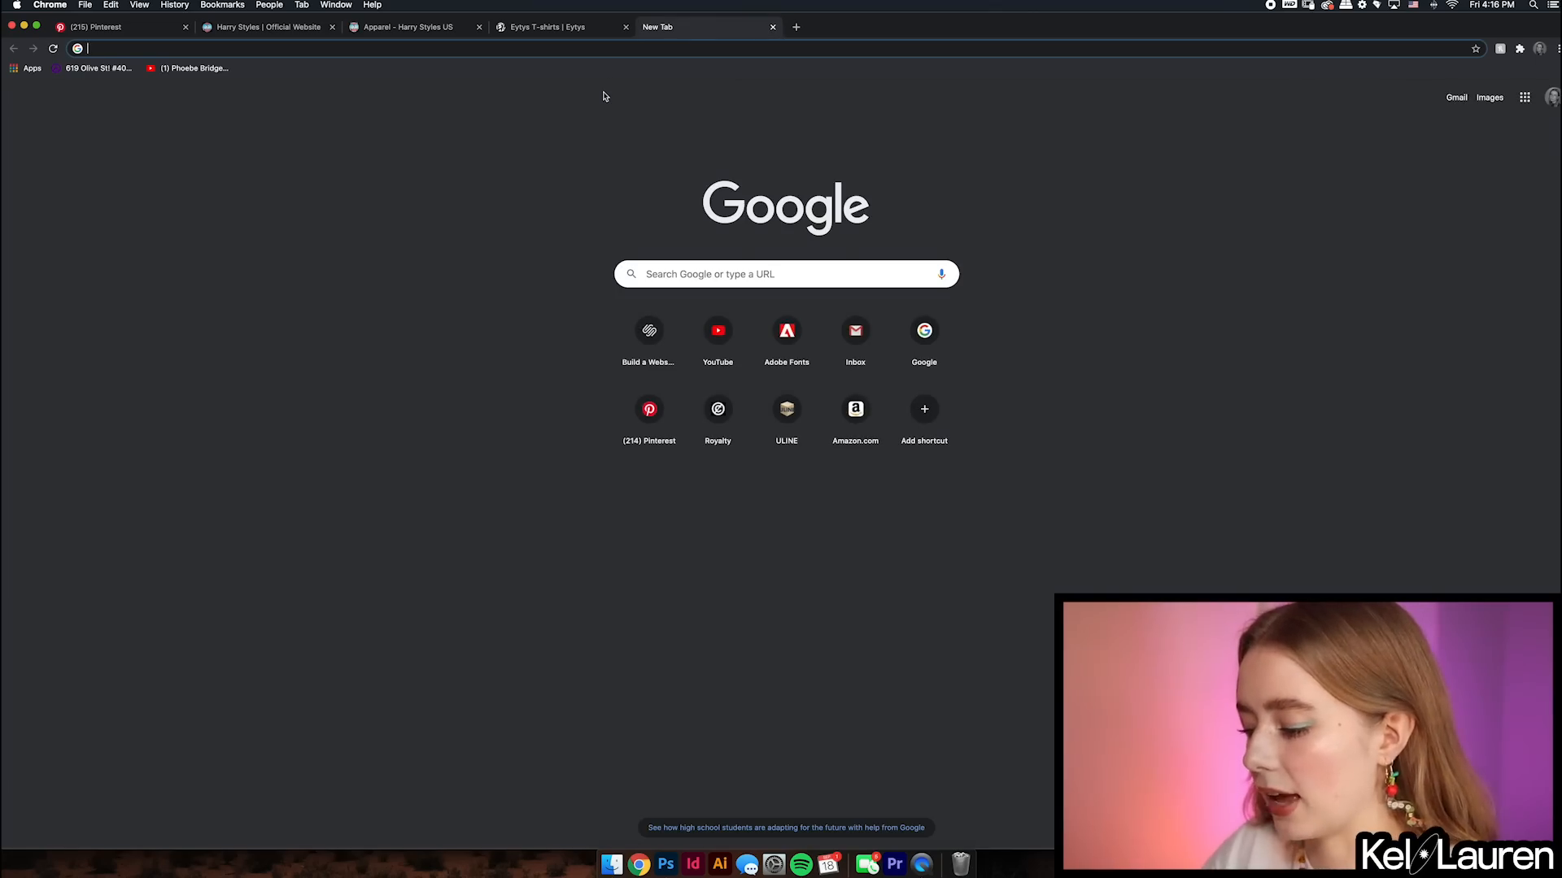
text(l)
key(Return)
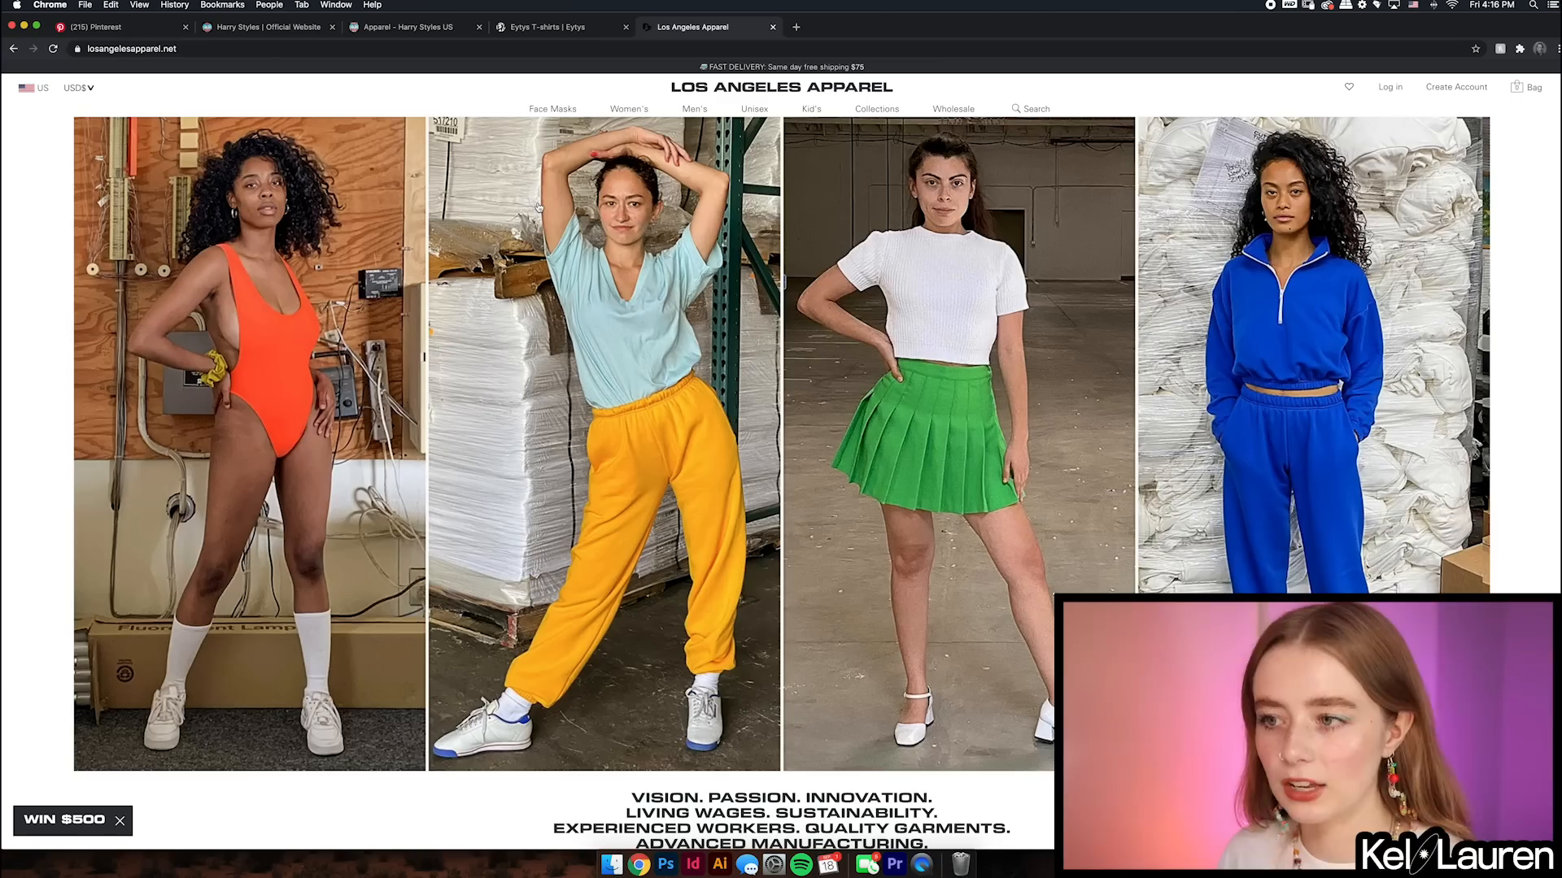
- Browse the men's sweatshirts and open the HF13GD 14 oz Heavy Fleece Turtleneck Sweatshirt
mouse_move(695, 109)
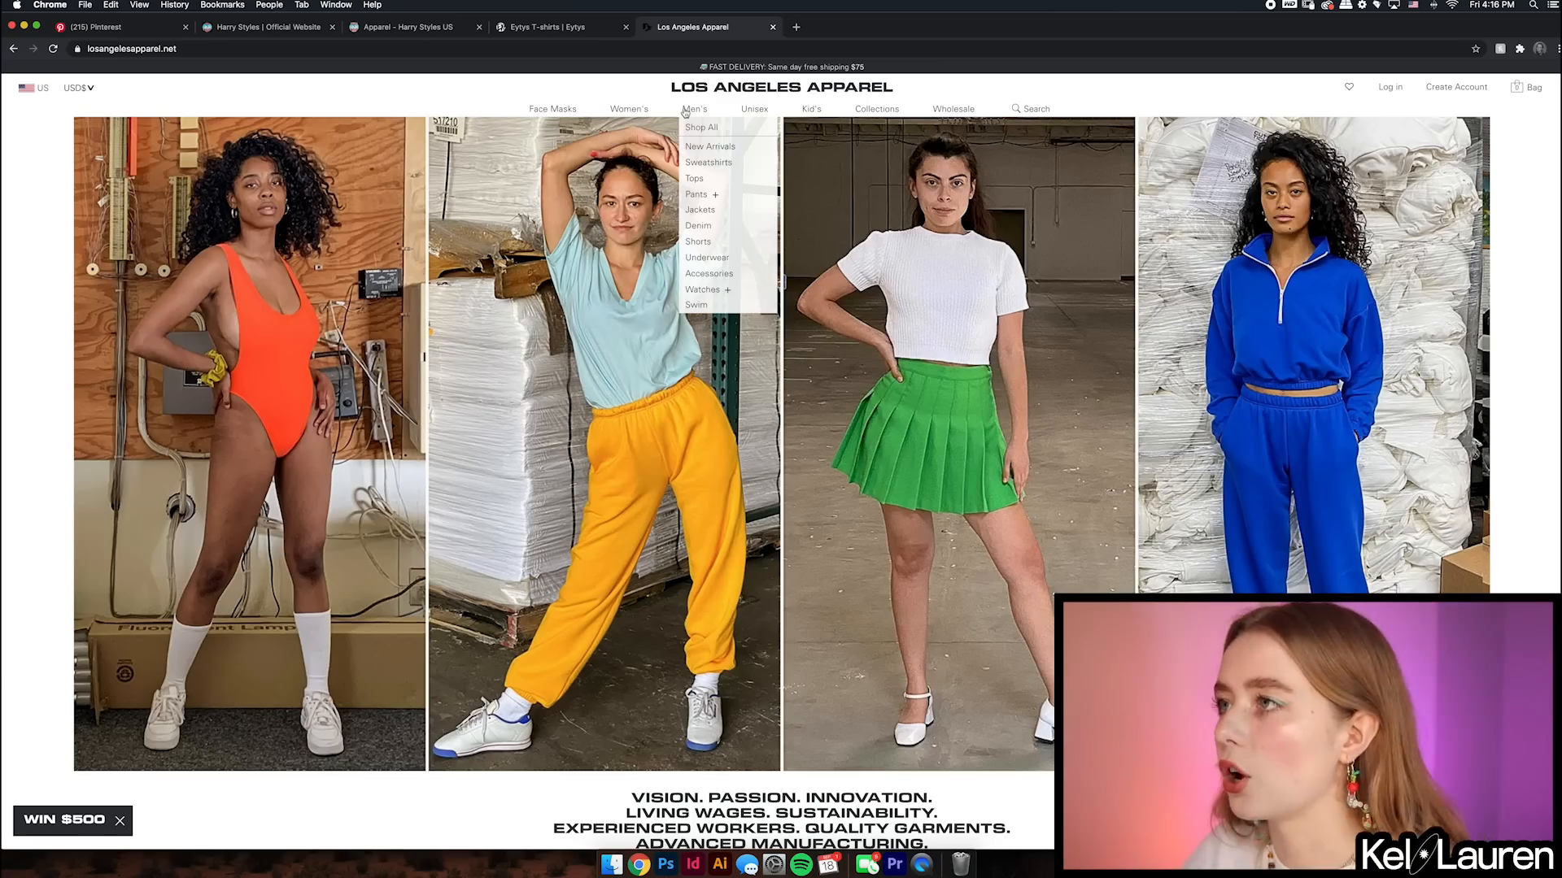
click(725, 168)
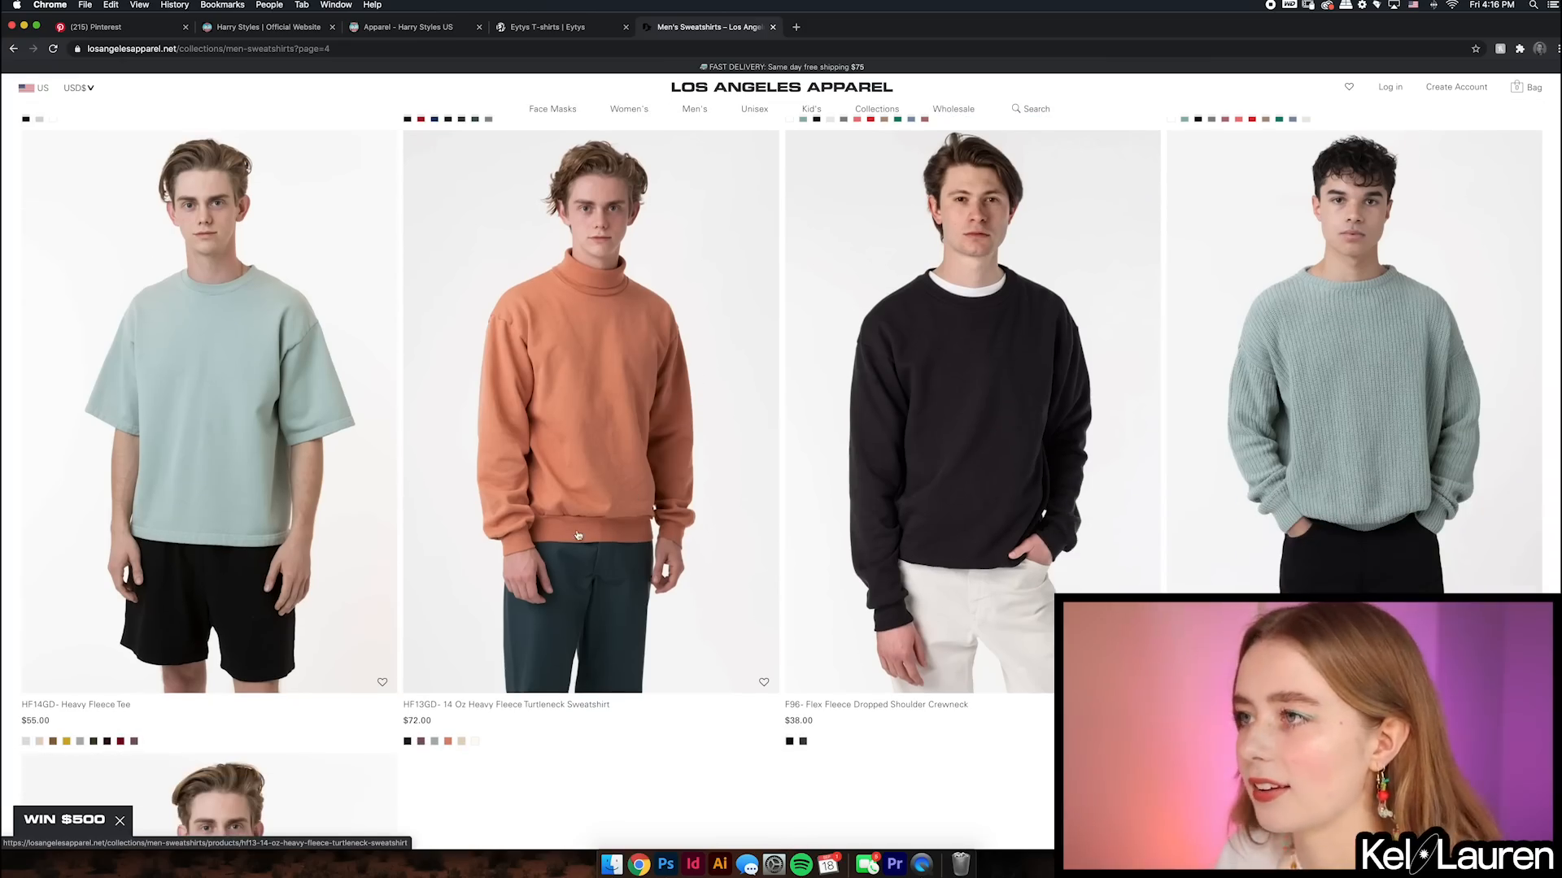
click(578, 535)
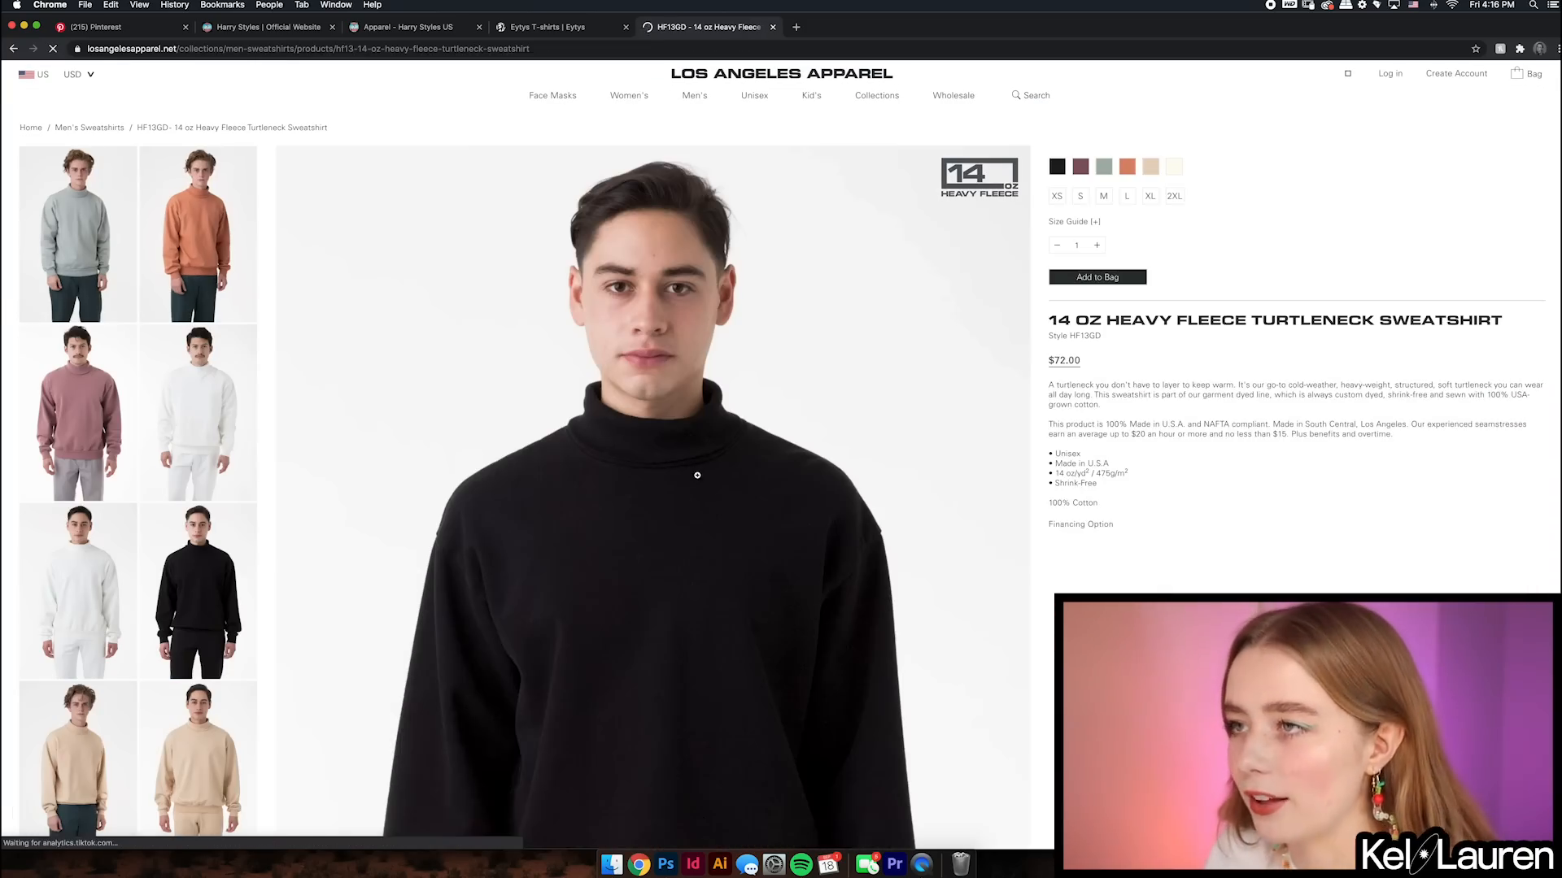
- View the turtleneck sweatshirt in Terracotta and check its price
click(1127, 180)
scroll(935, 326, down, 1)
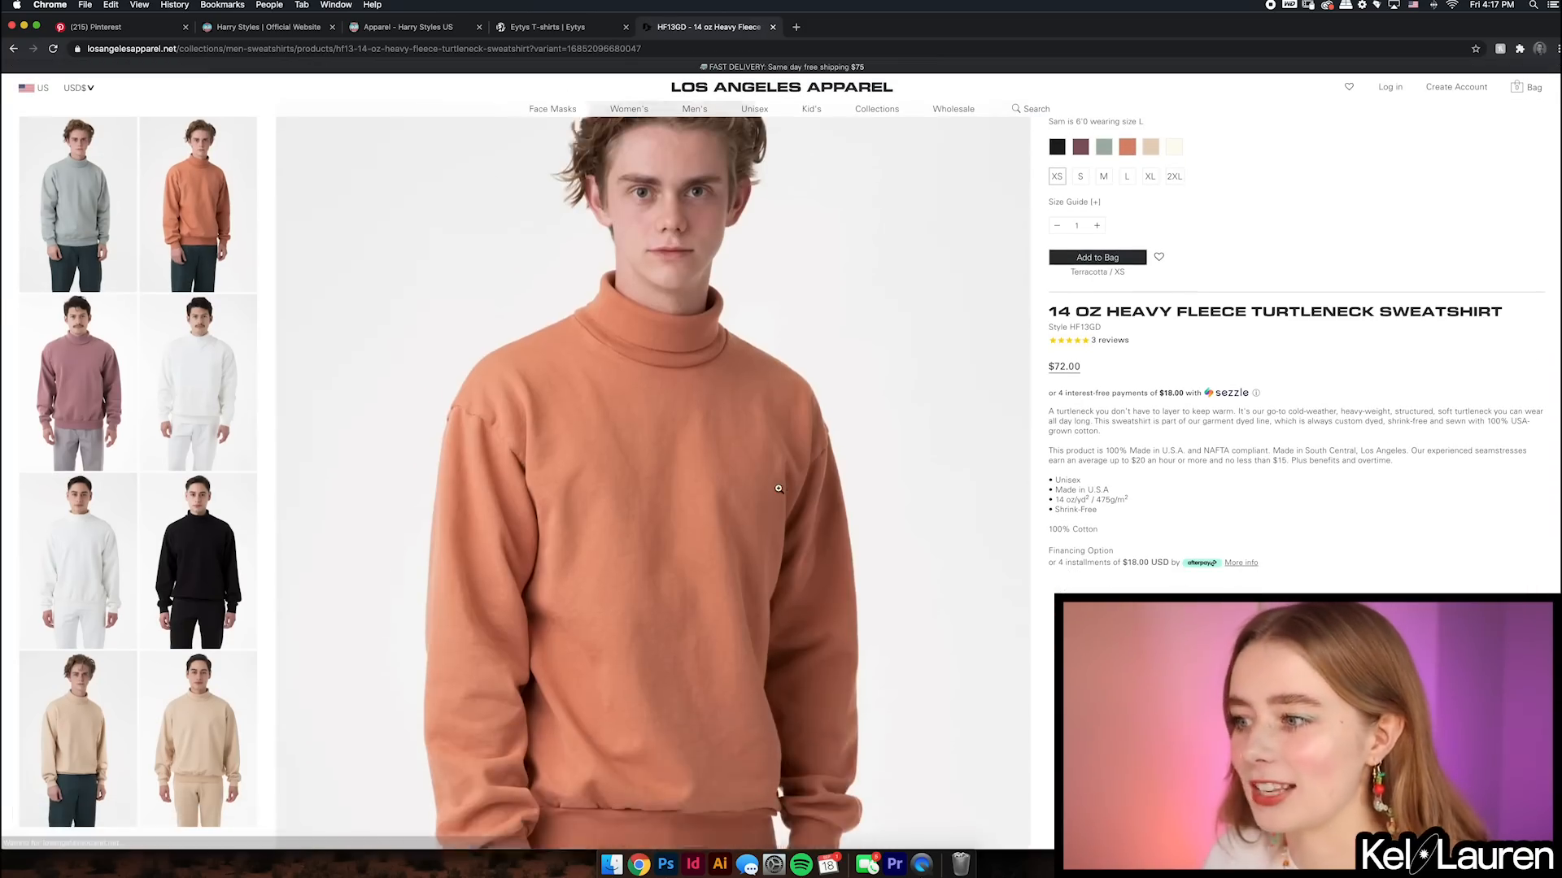
scroll(1007, 394, up, 1)
drag(1081, 367, 1047, 368)
click(1053, 365)
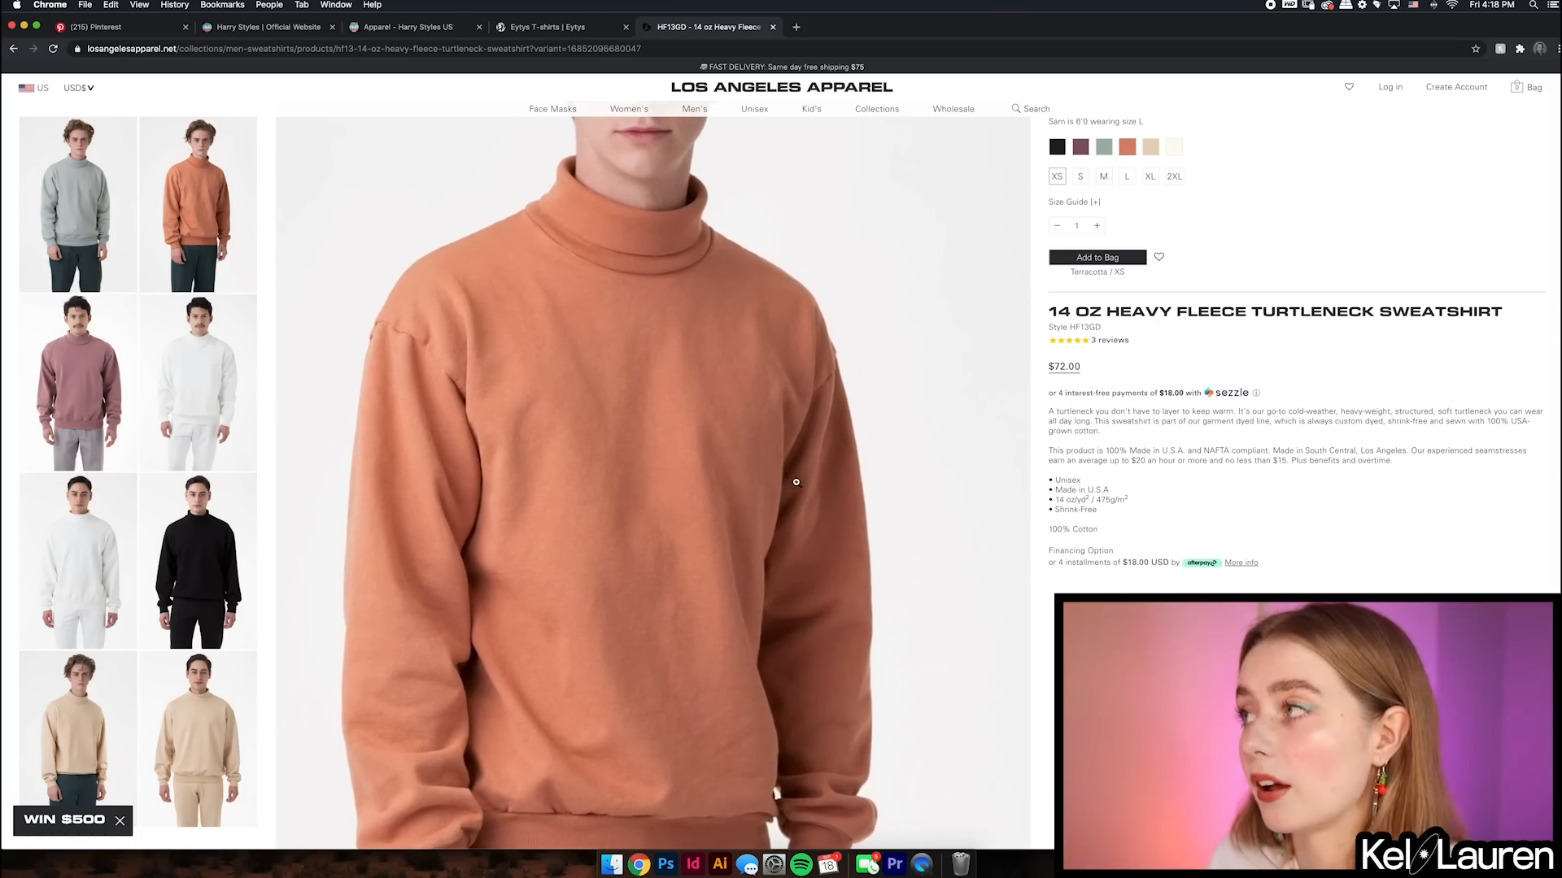
- Compare the turtleneck sweatshirt in Sage, Mauve, Terracotta and Beige, finishing on Beige
click(1102, 147)
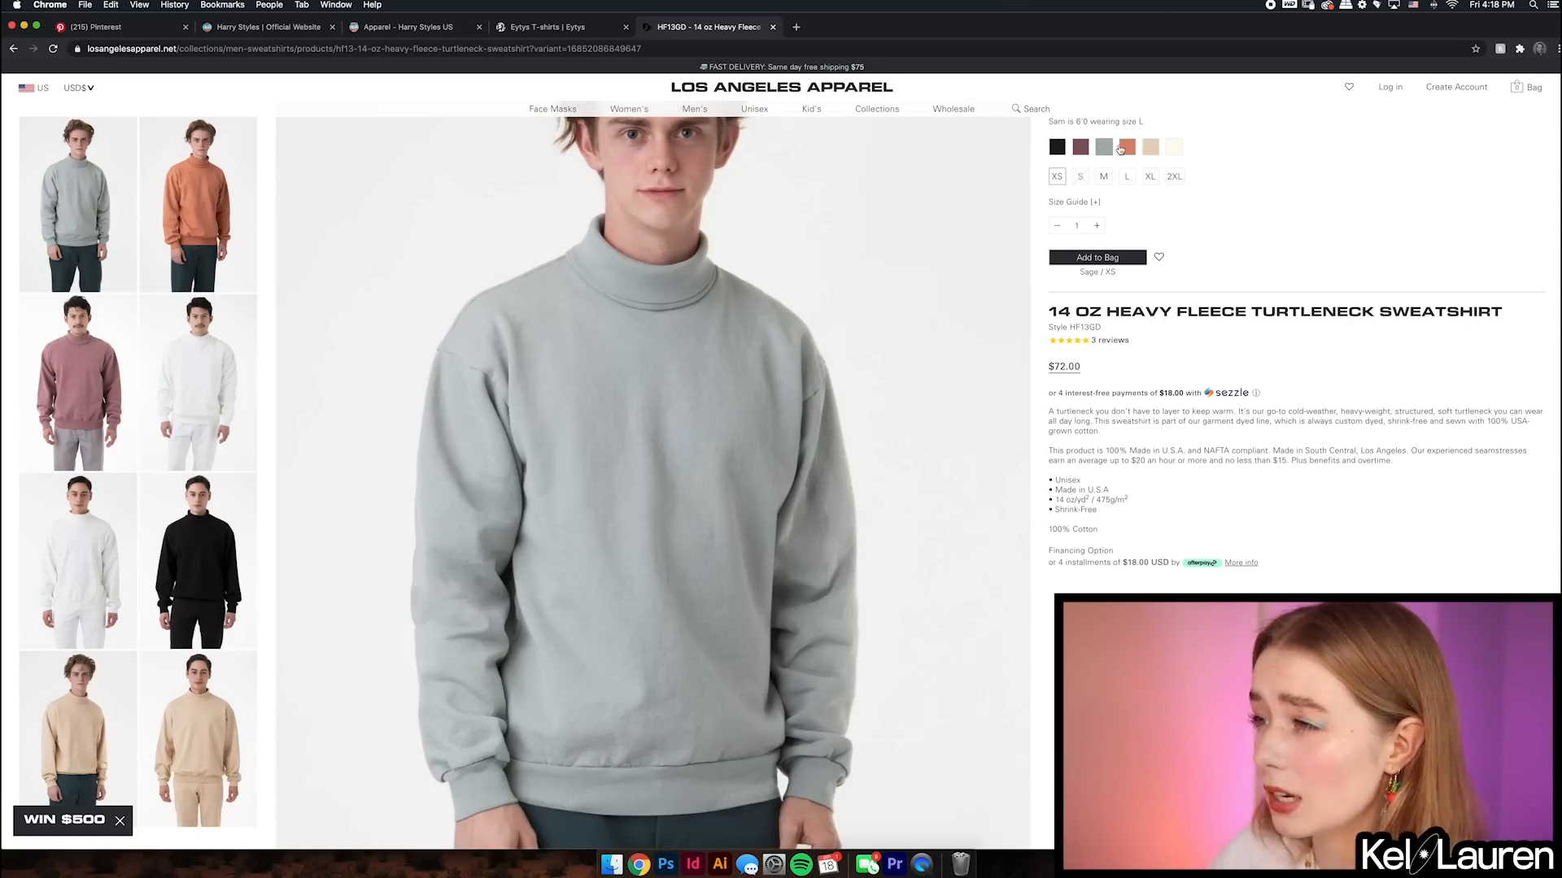
click(1081, 147)
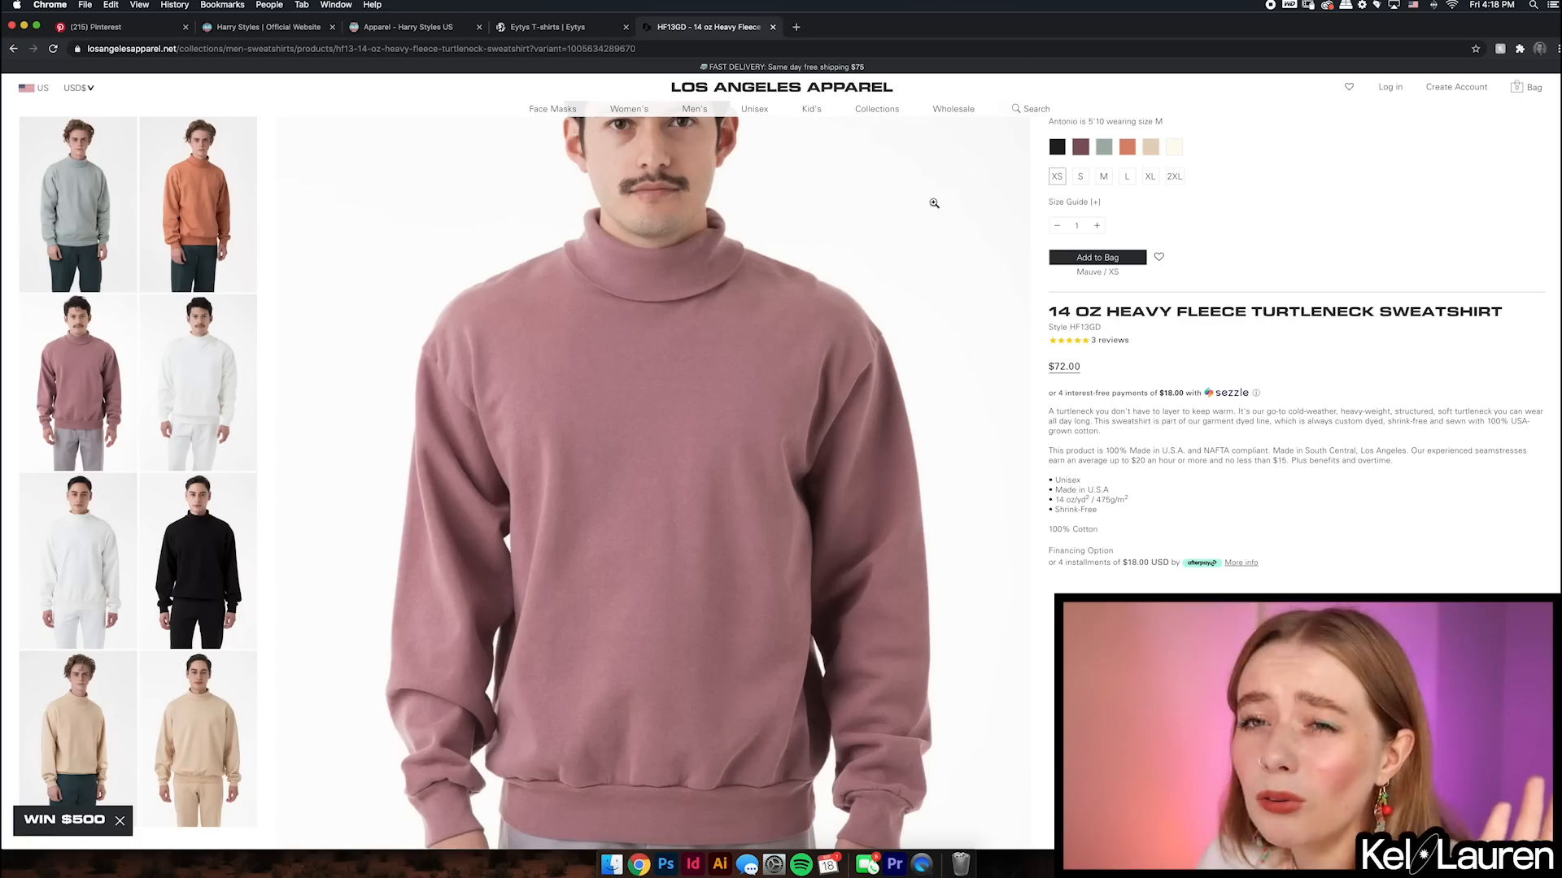
click(1127, 150)
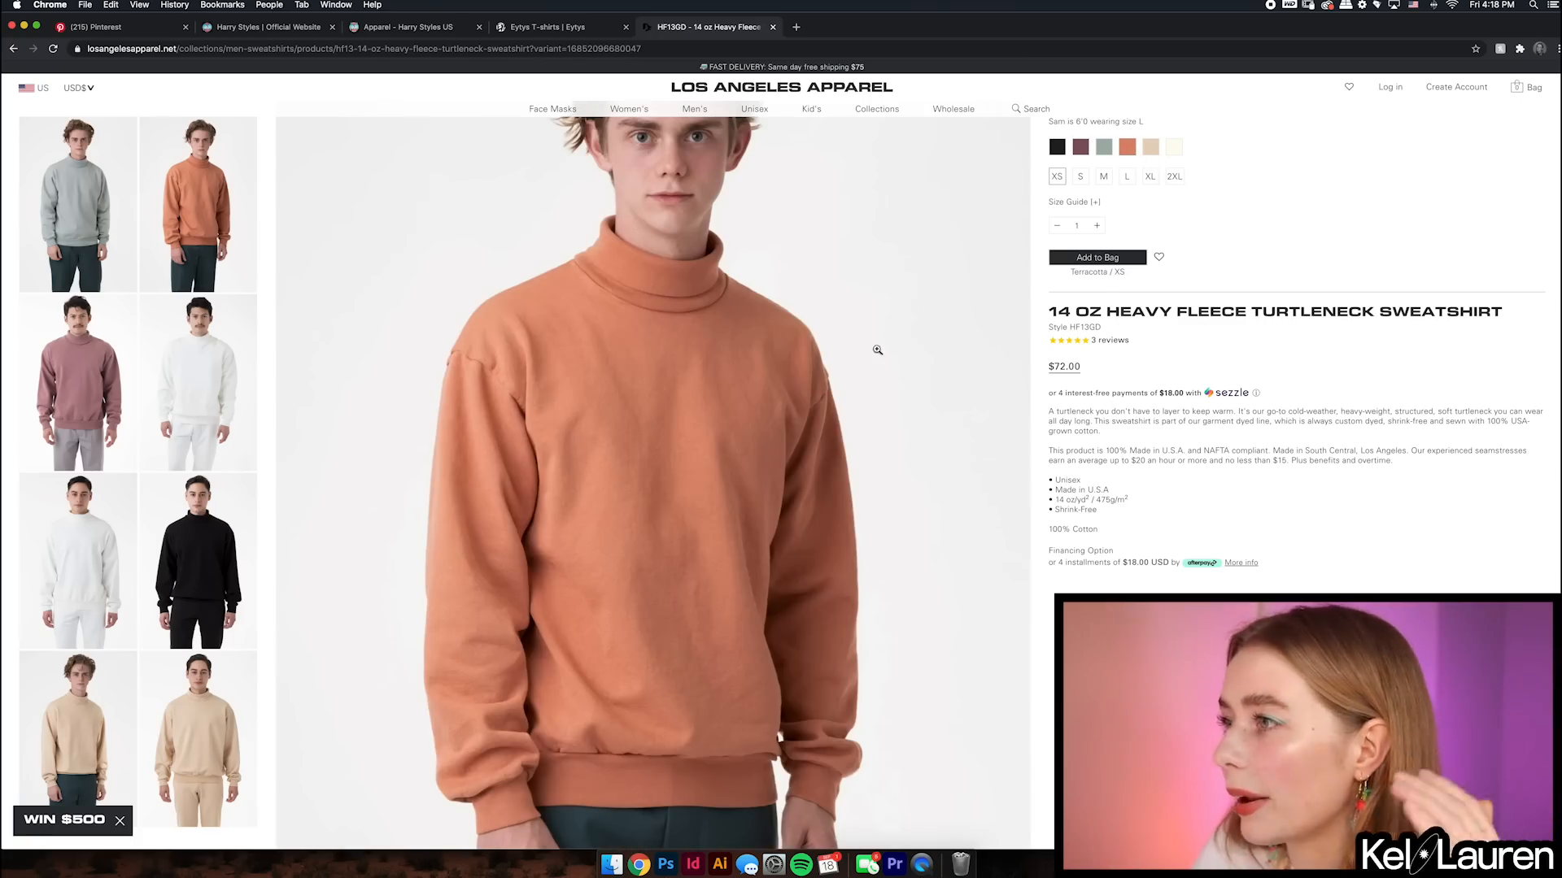
click(1102, 148)
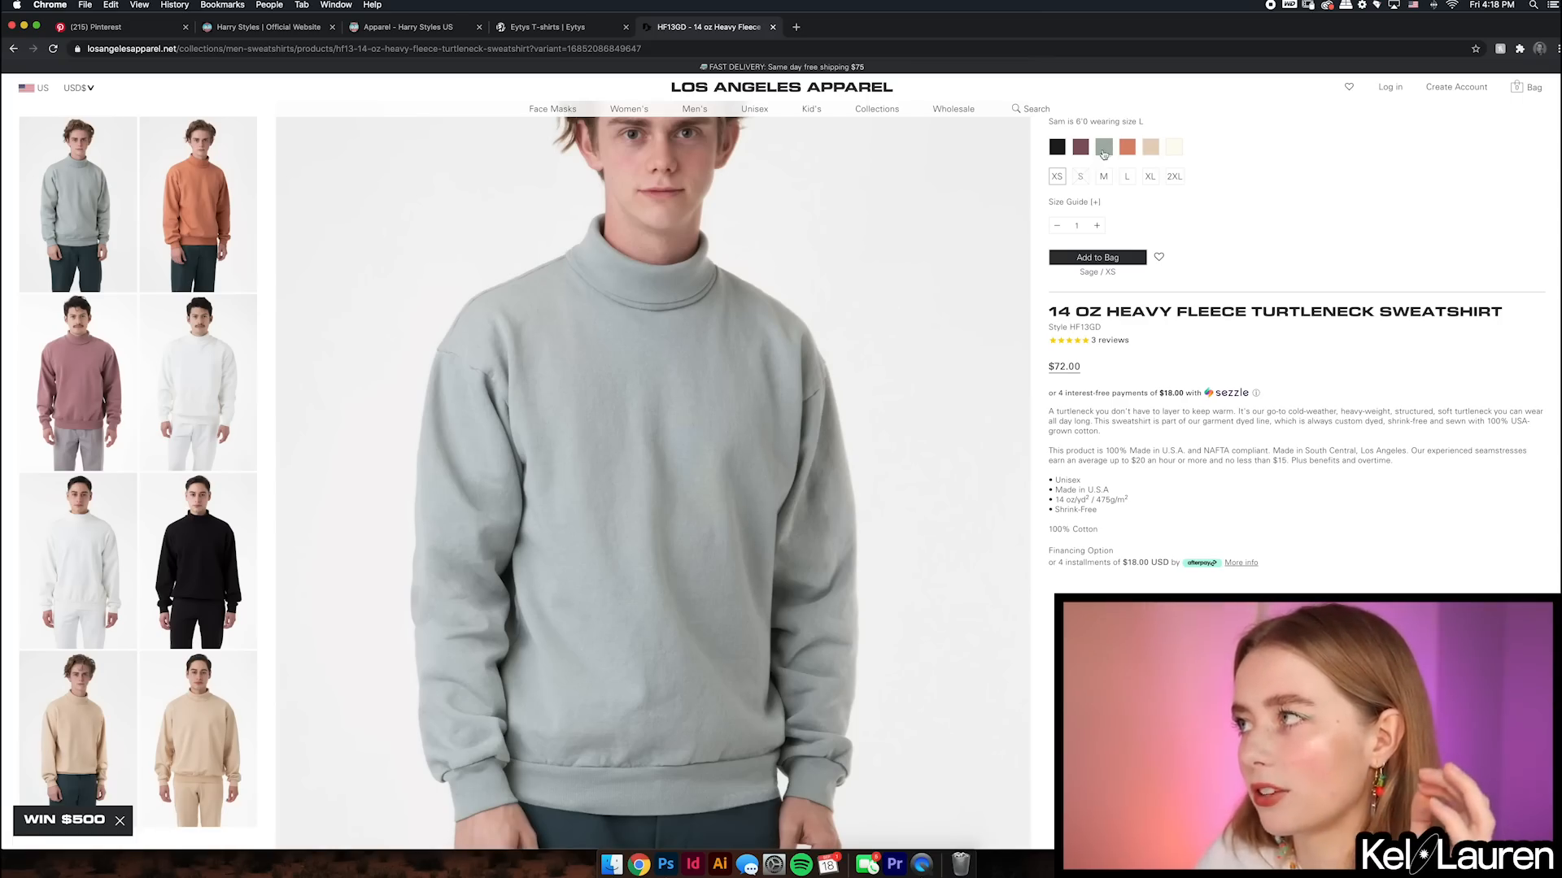
click(1150, 147)
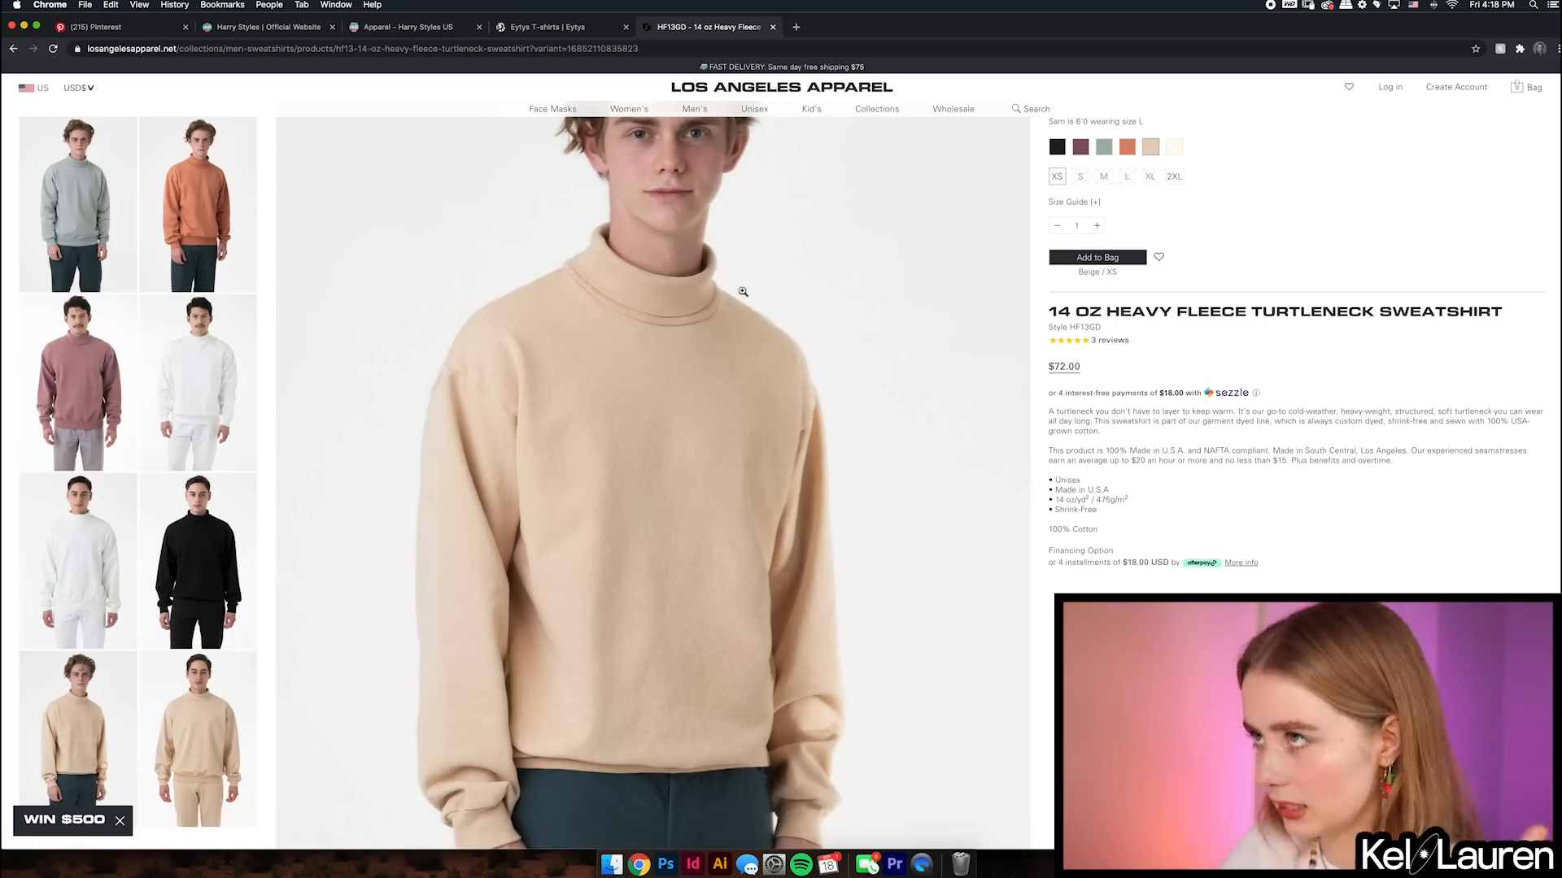
- Go back to the men's sweatshirts, open the Garment Dye 14oz. Heavy Fleece Hooded Pullover Sweatshirt, and examine the Chocolate version
scroll(708, 236, up, 1)
mouse_move(648, 115)
mouse_move(694, 111)
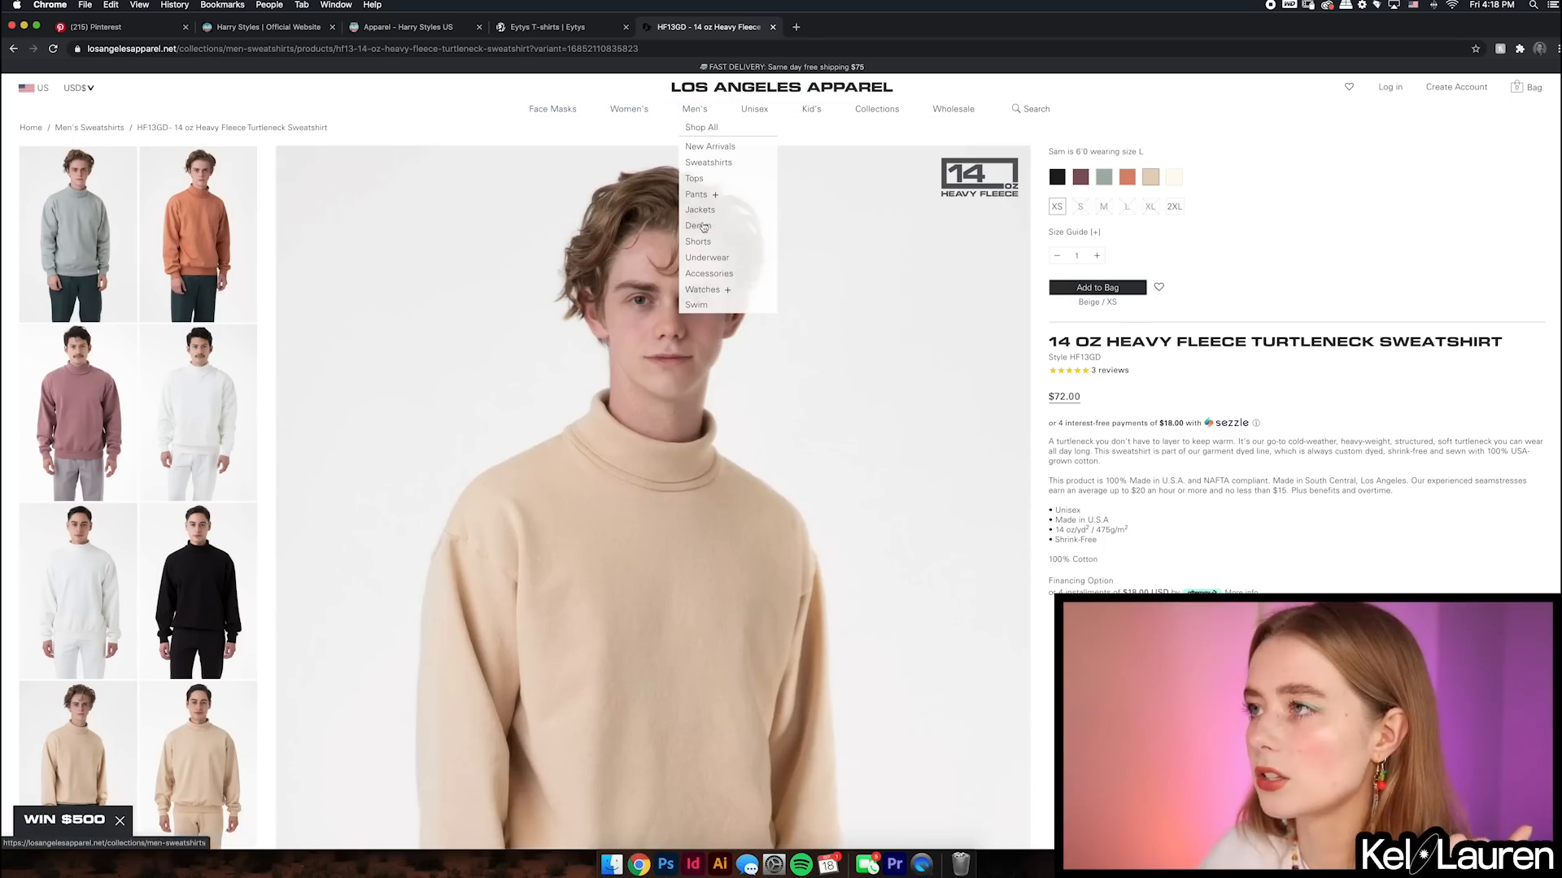
click(718, 165)
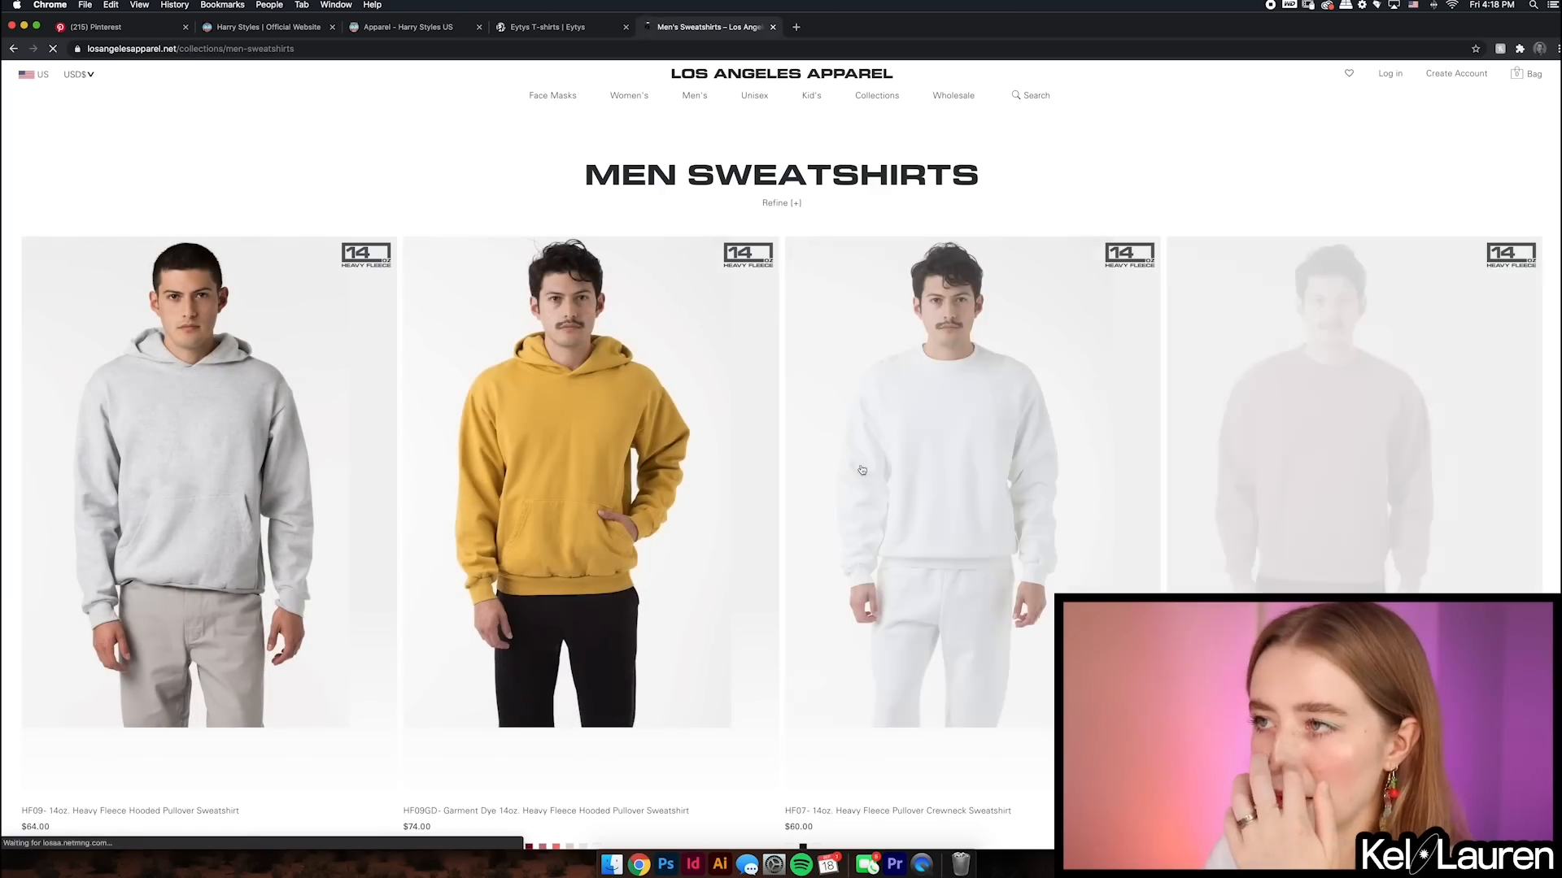
scroll(827, 480, down, 3)
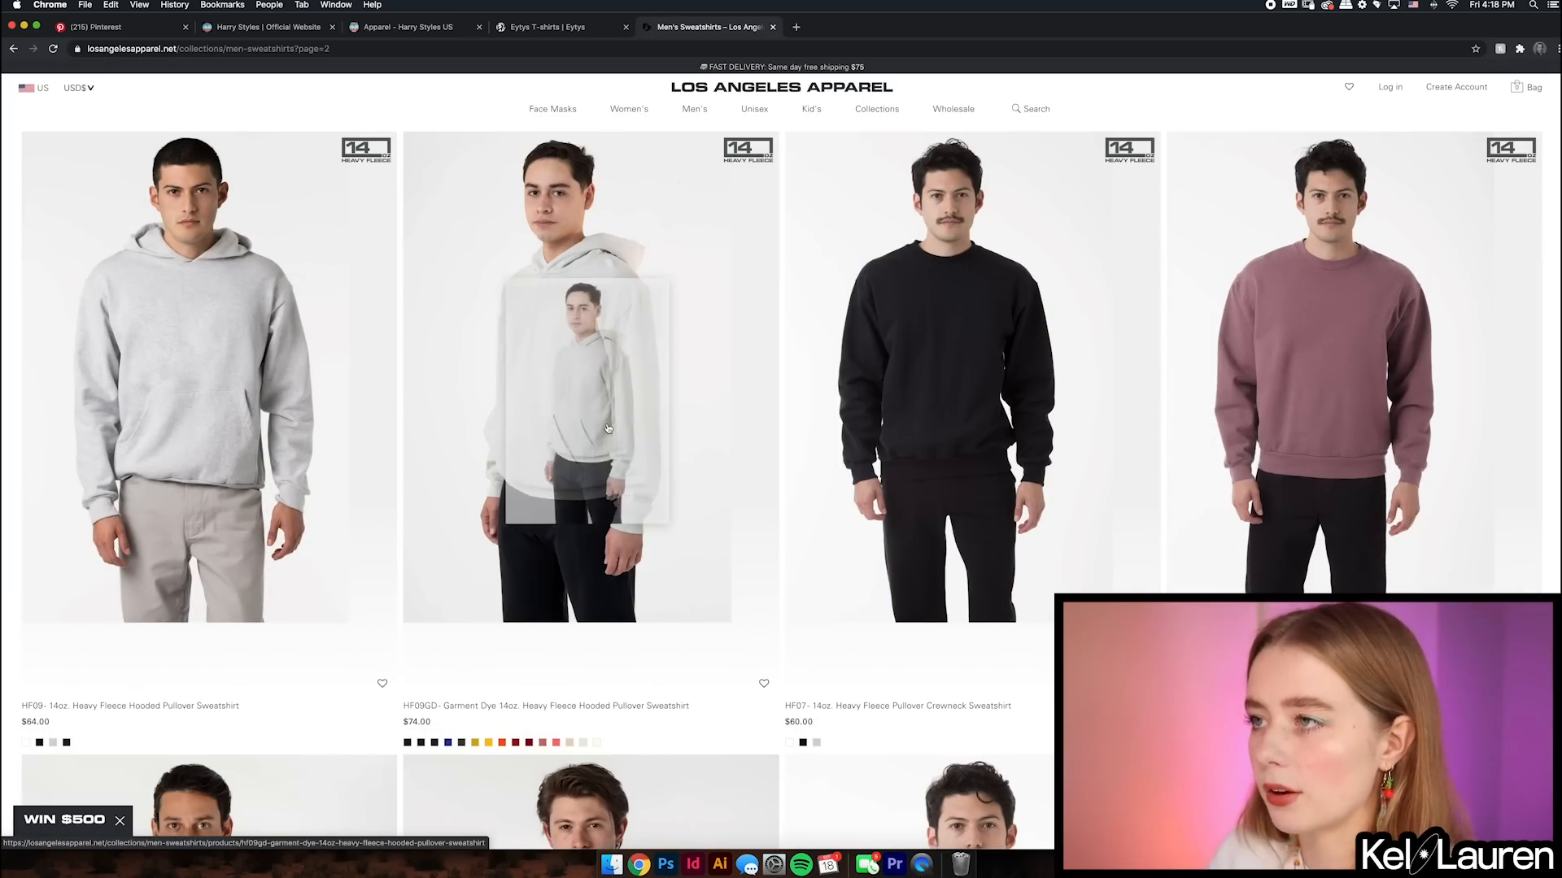
click(614, 427)
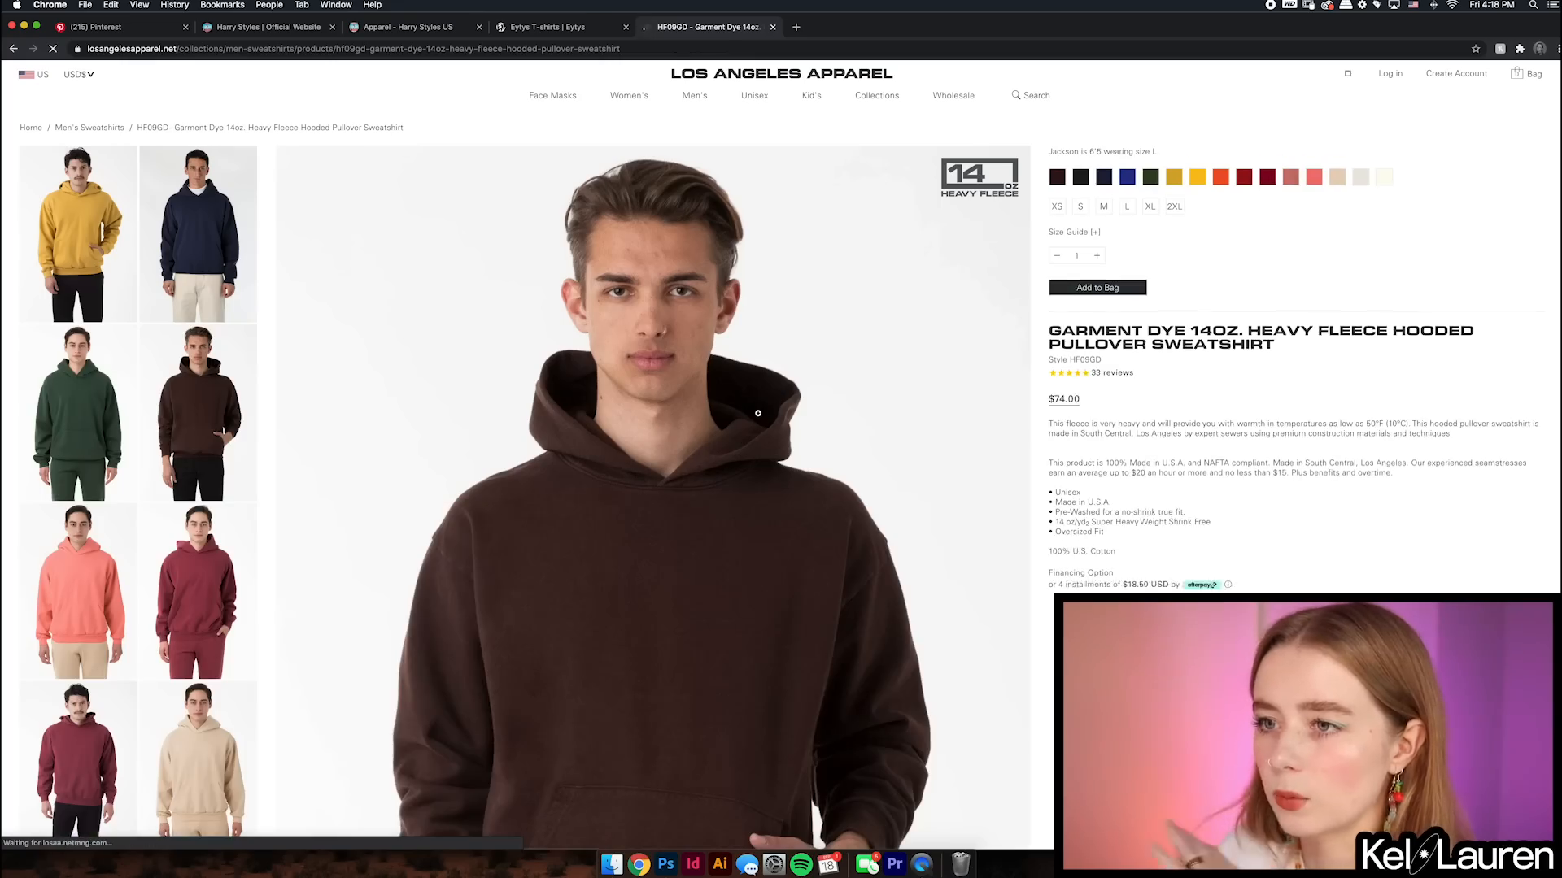
scroll(651, 447, down, 1)
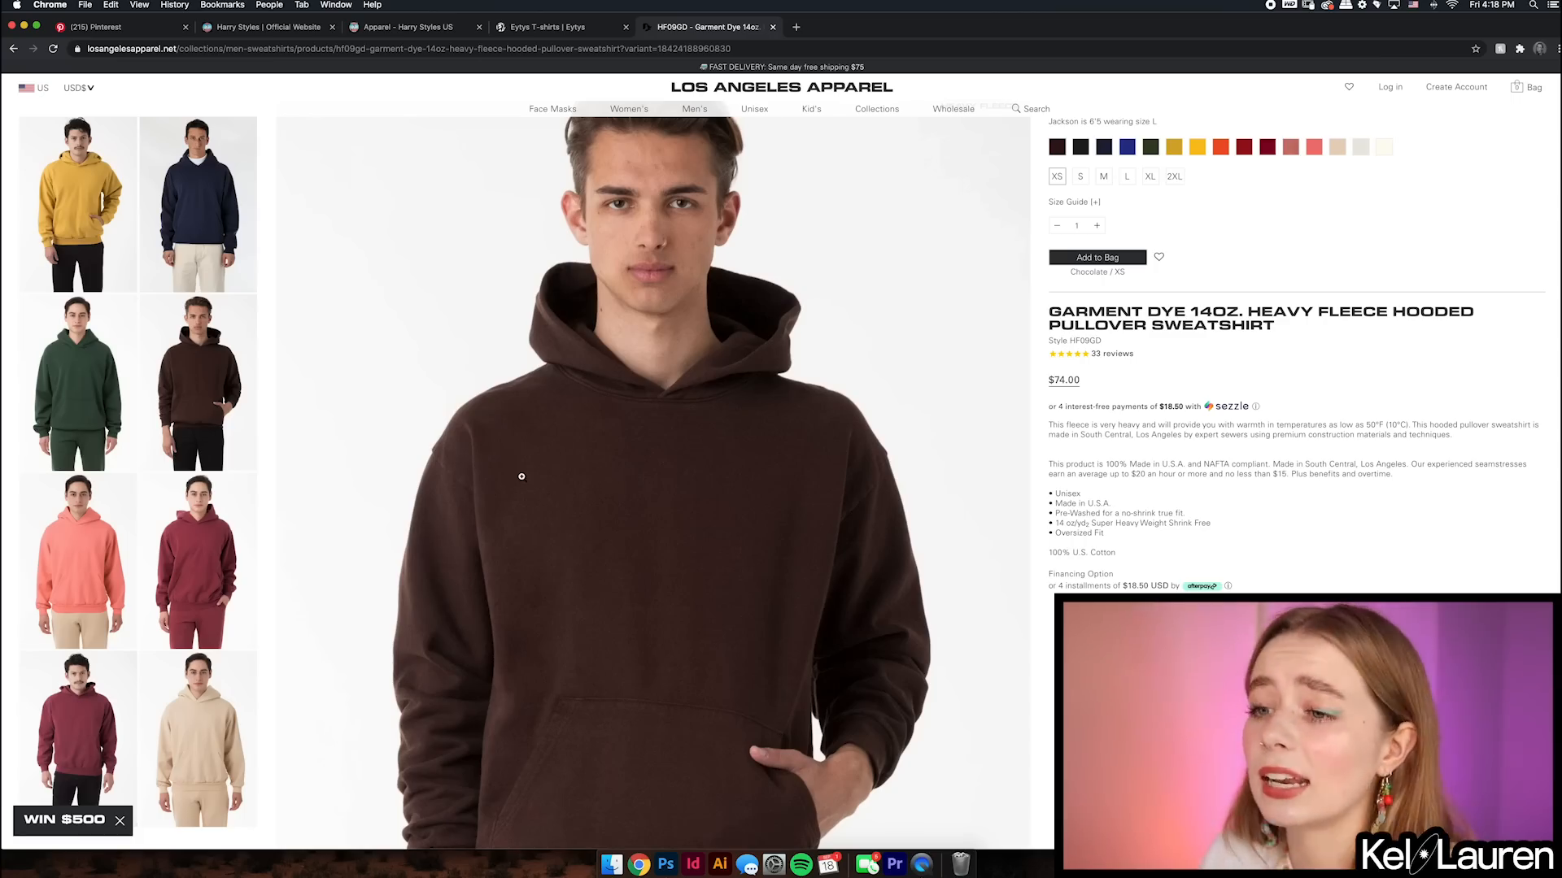
scroll(521, 477, down, 10)
scroll(293, 501, up, 6)
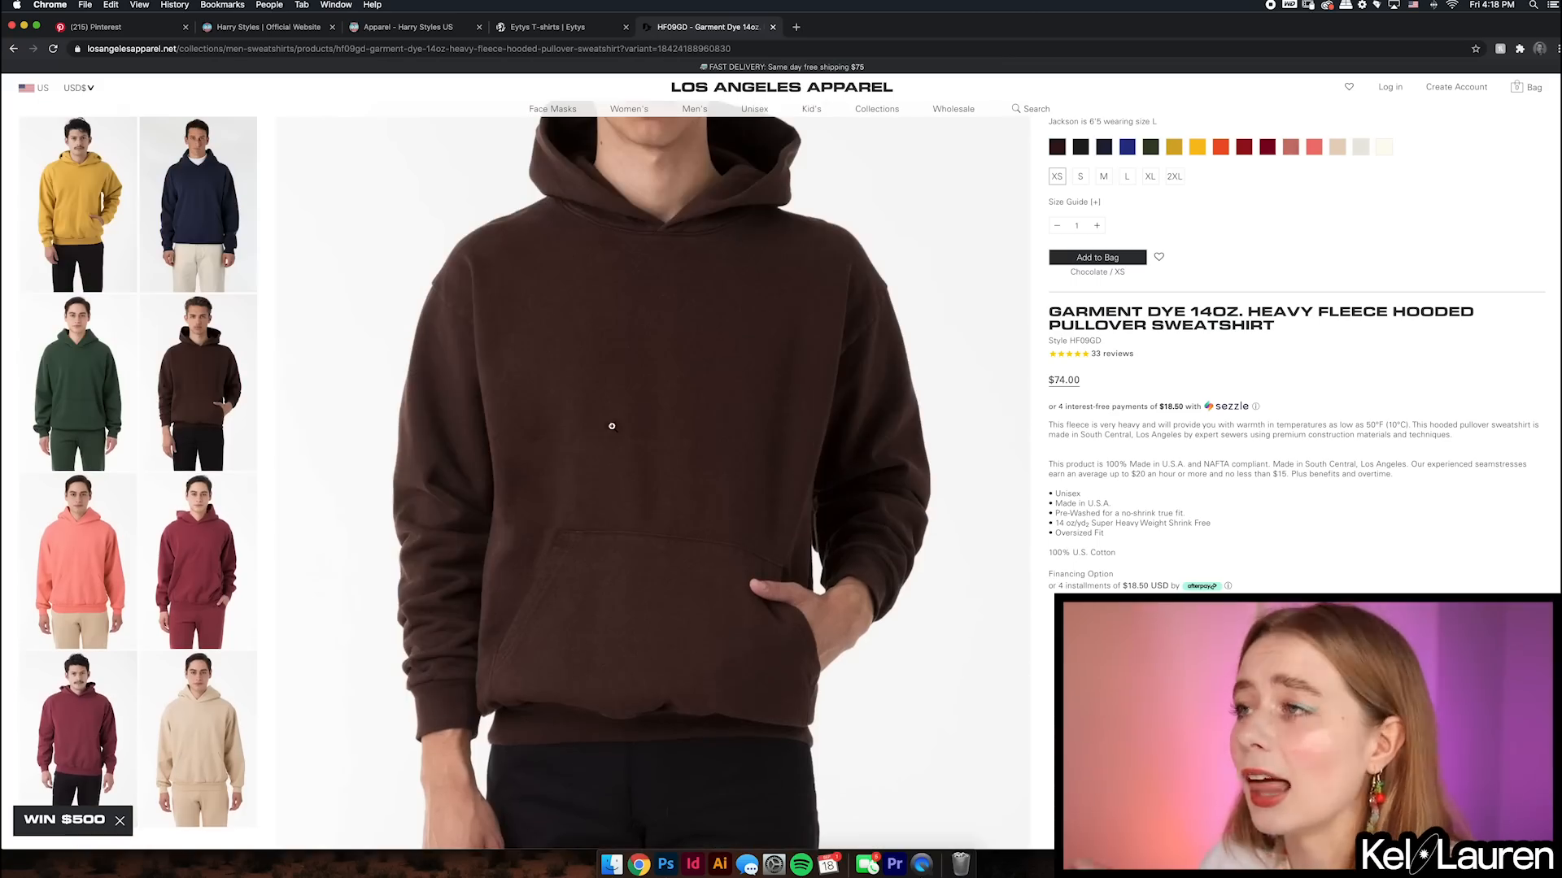
- Examine the Garment Dye 14oz. Heavy Fleece Hooded Pullover Sweatshirt in Cobalt Blue
click(1126, 145)
scroll(815, 358, up, 1)
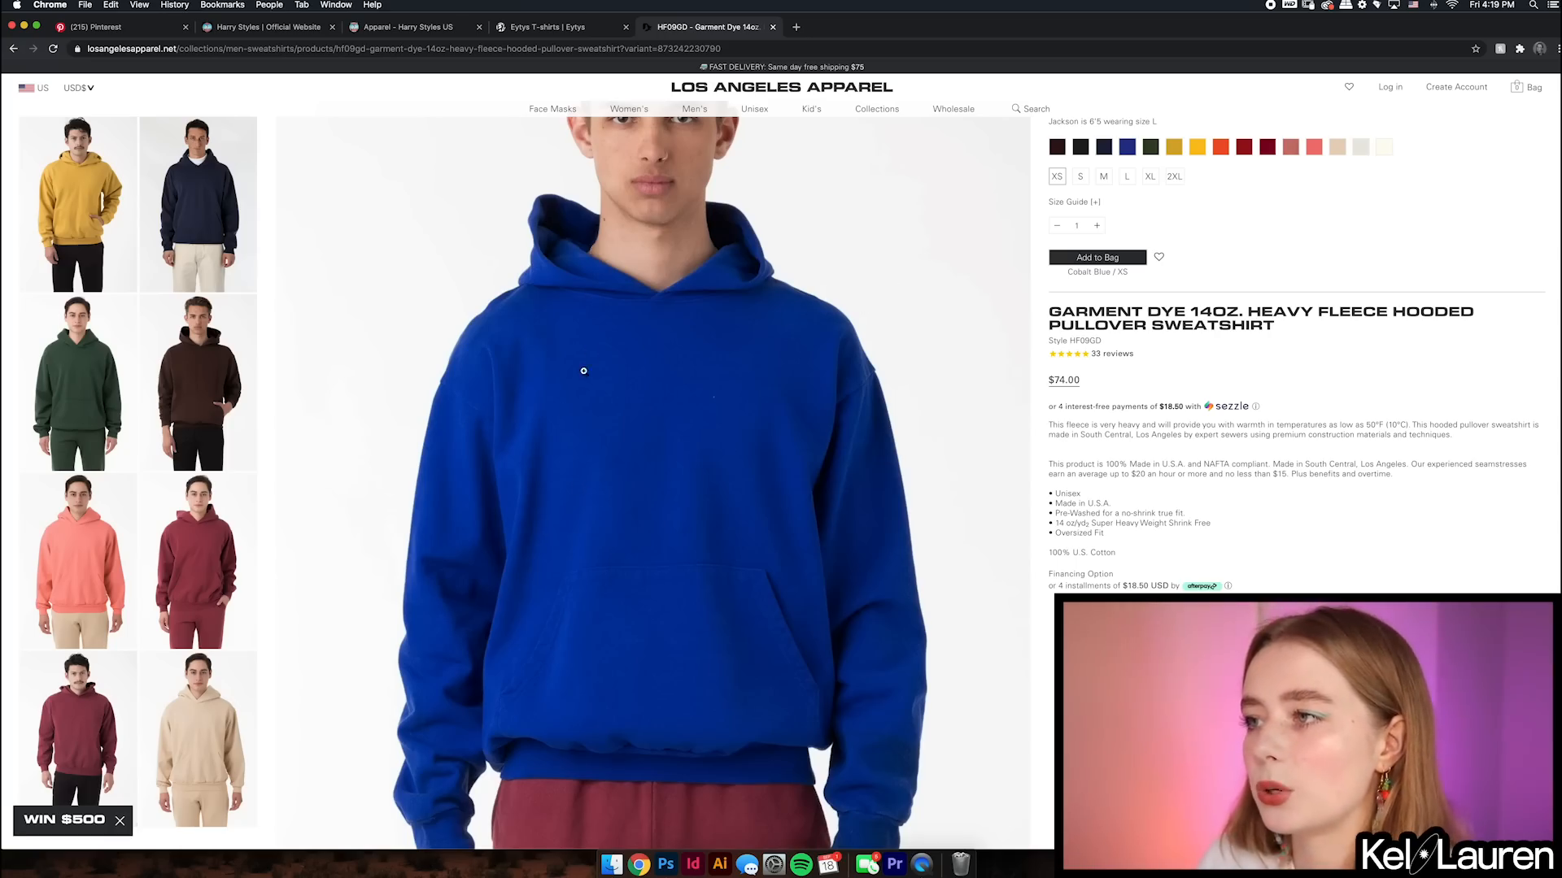
scroll(195, 618, down, 5)
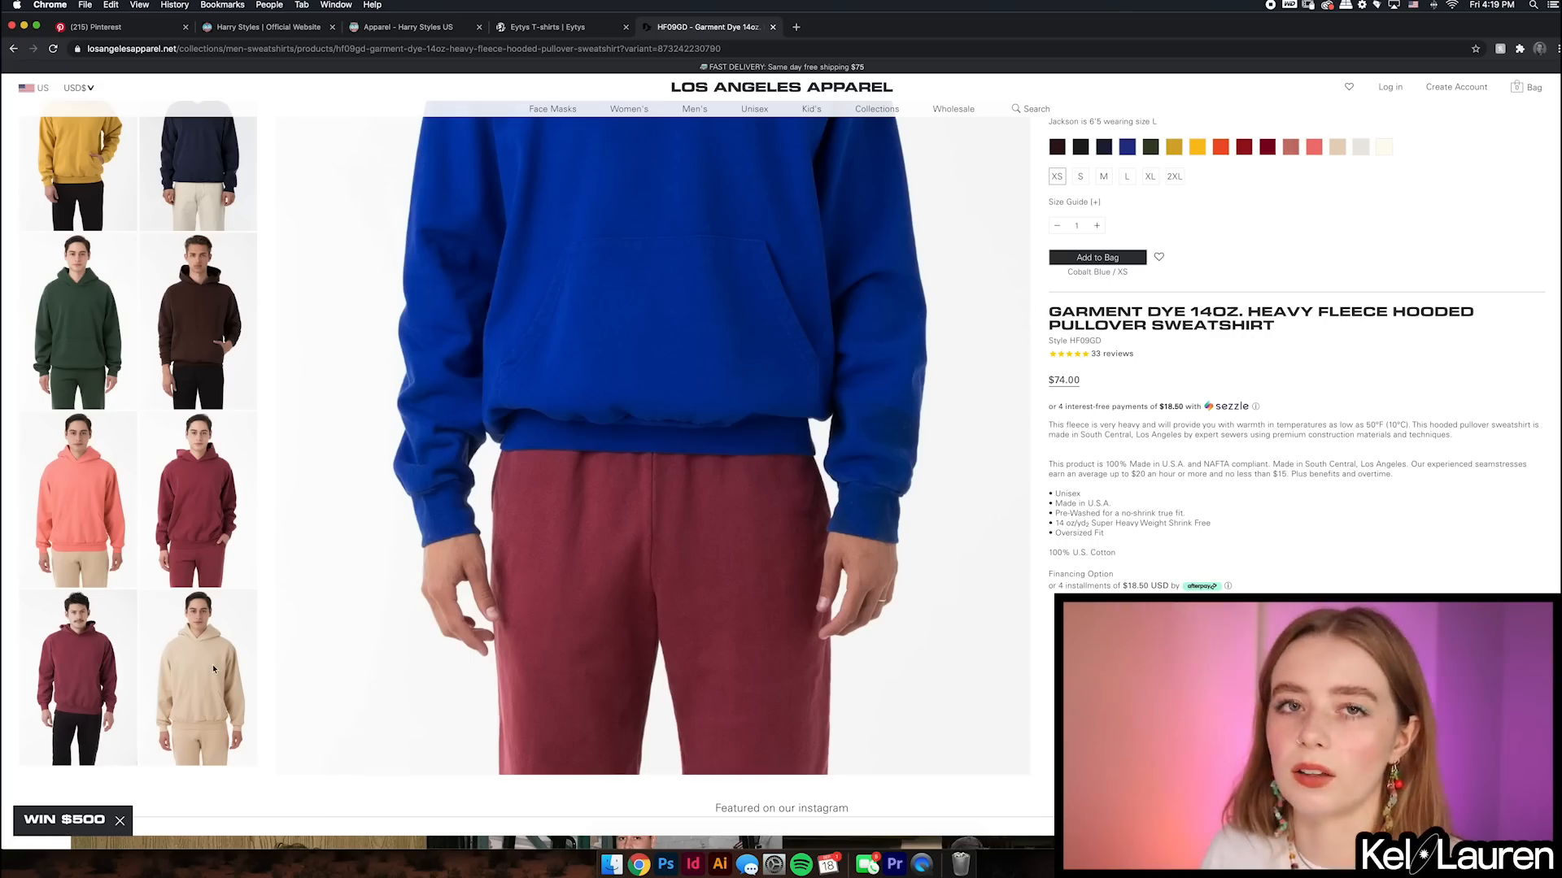
scroll(728, 419, up, 1)
- Browse the men's tops and open the 1801GD 6.5oz Garment Dye Crew Neck T-Shirt (New & Now)
mouse_move(700, 120)
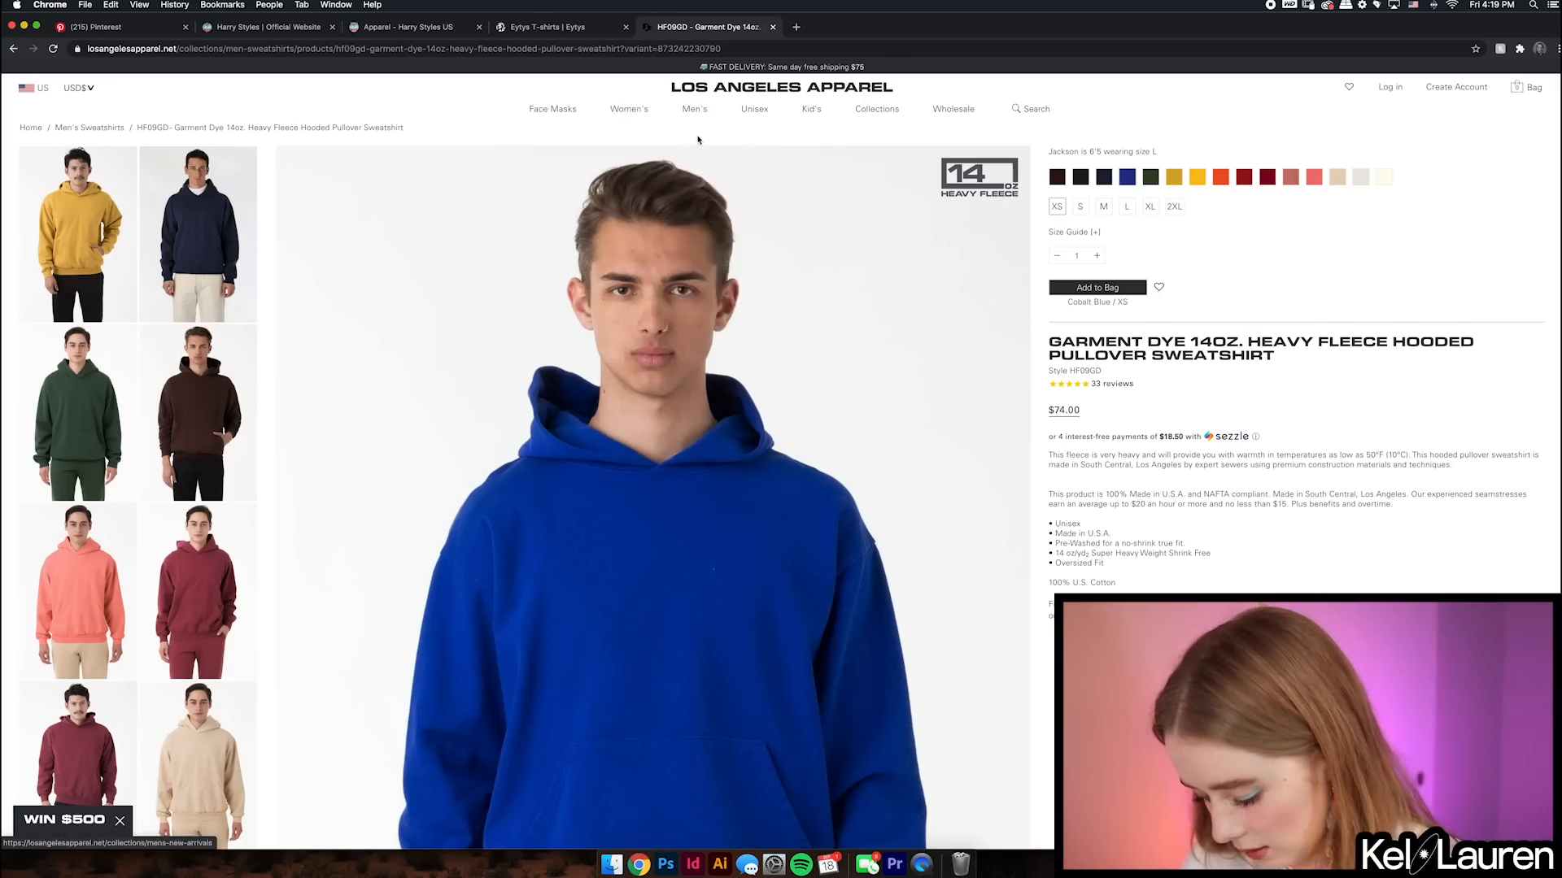
mouse_move(641, 115)
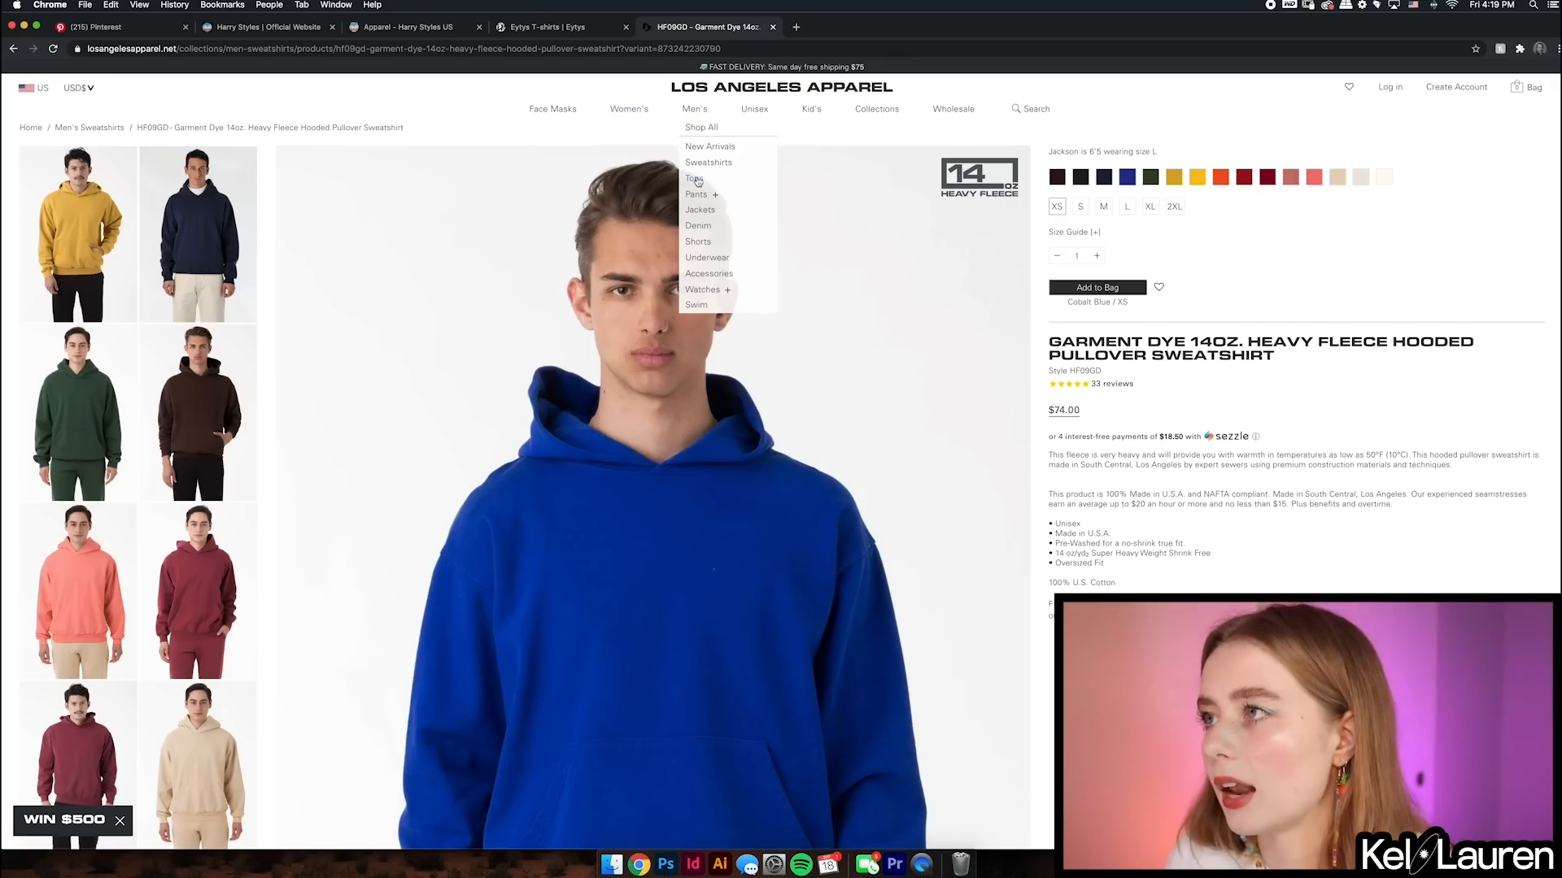
click(695, 179)
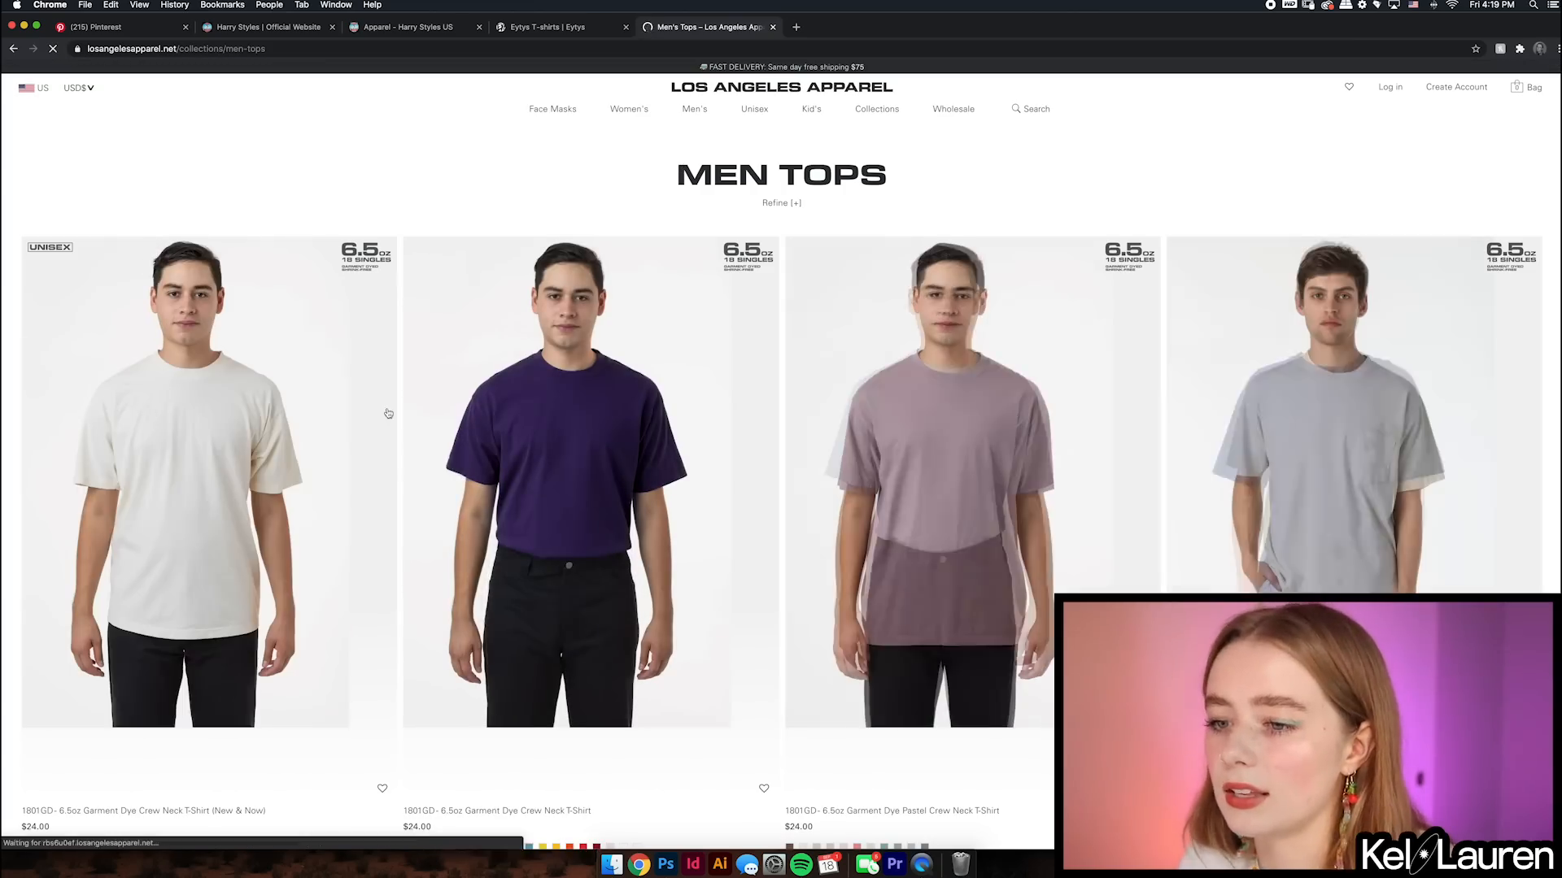
scroll(488, 456, down, 1)
scroll(895, 651, down, 1)
drag(960, 629, 967, 617)
click(239, 568)
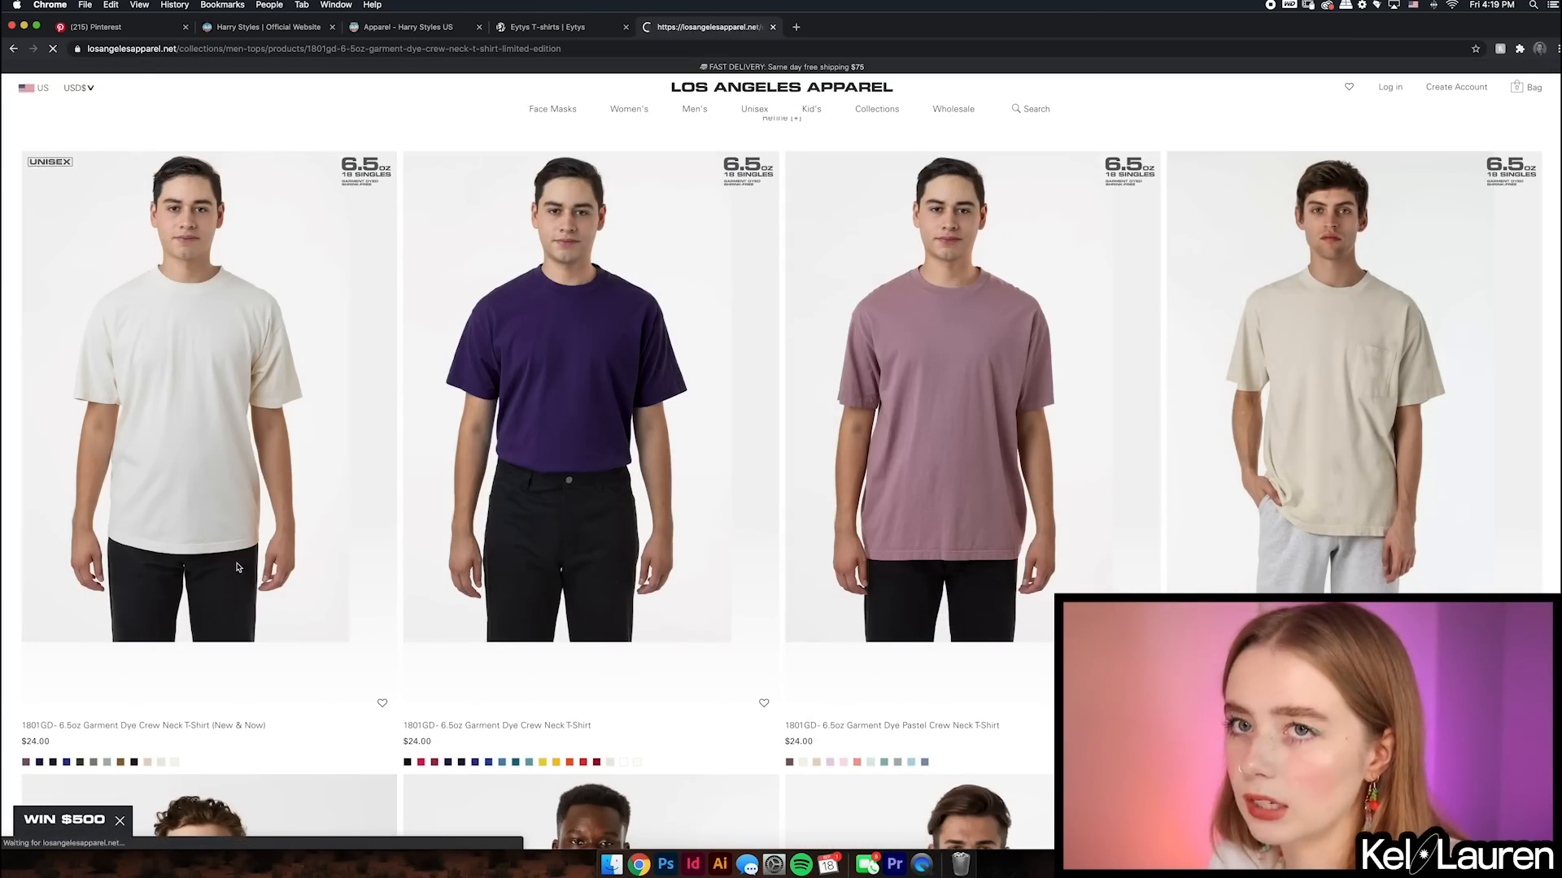
- View the crew neck T-shirt (New & Now) in Sage
scroll(162, 505, down, 3)
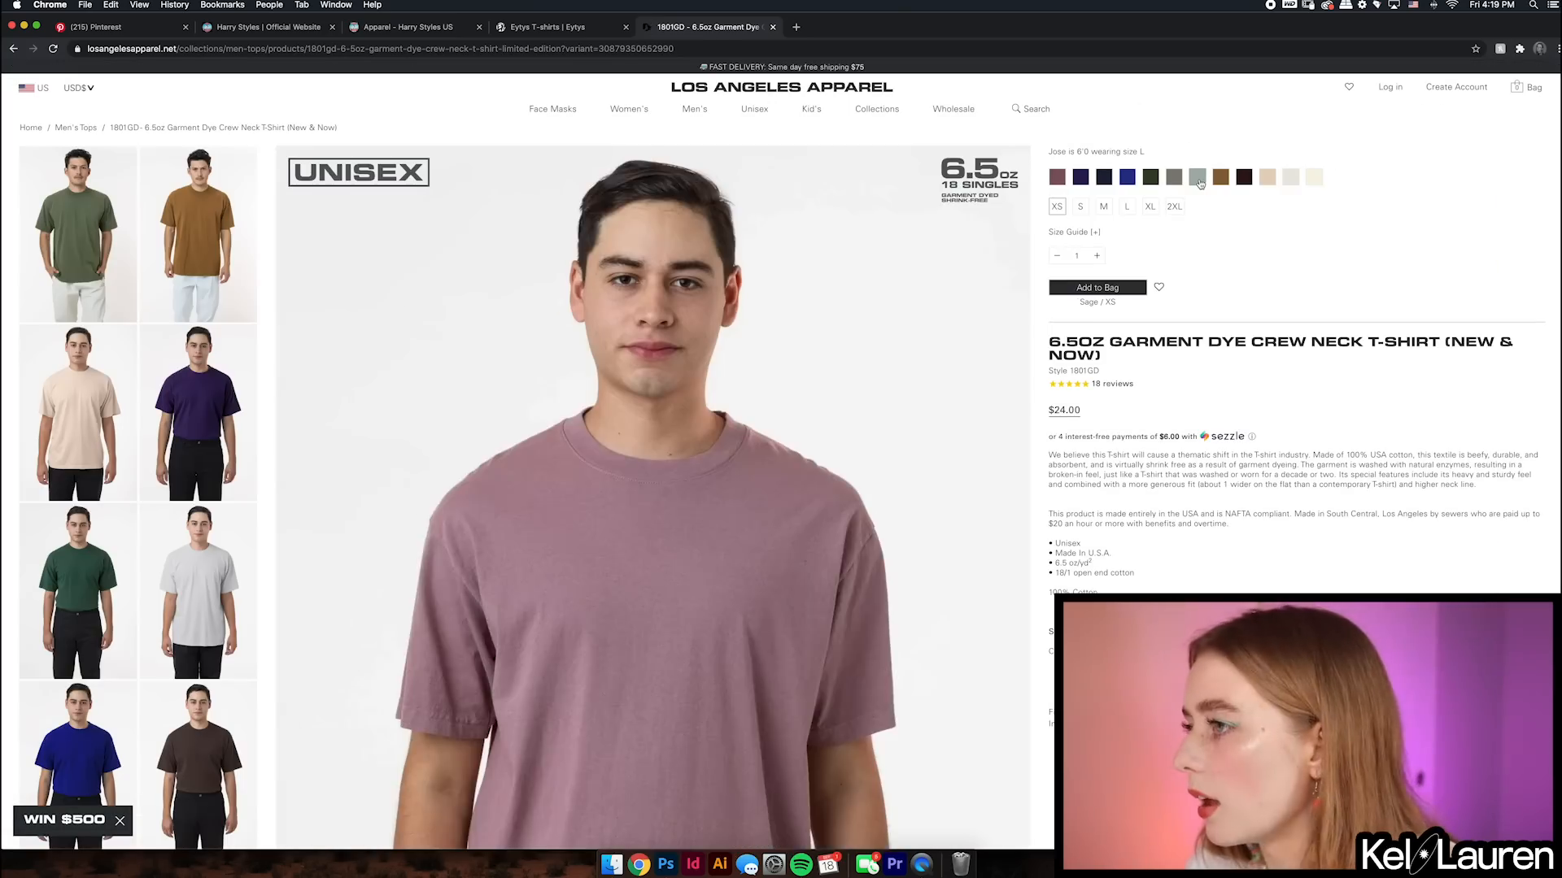
click(1198, 177)
scroll(871, 410, down, 1)
scroll(877, 366, up, 1)
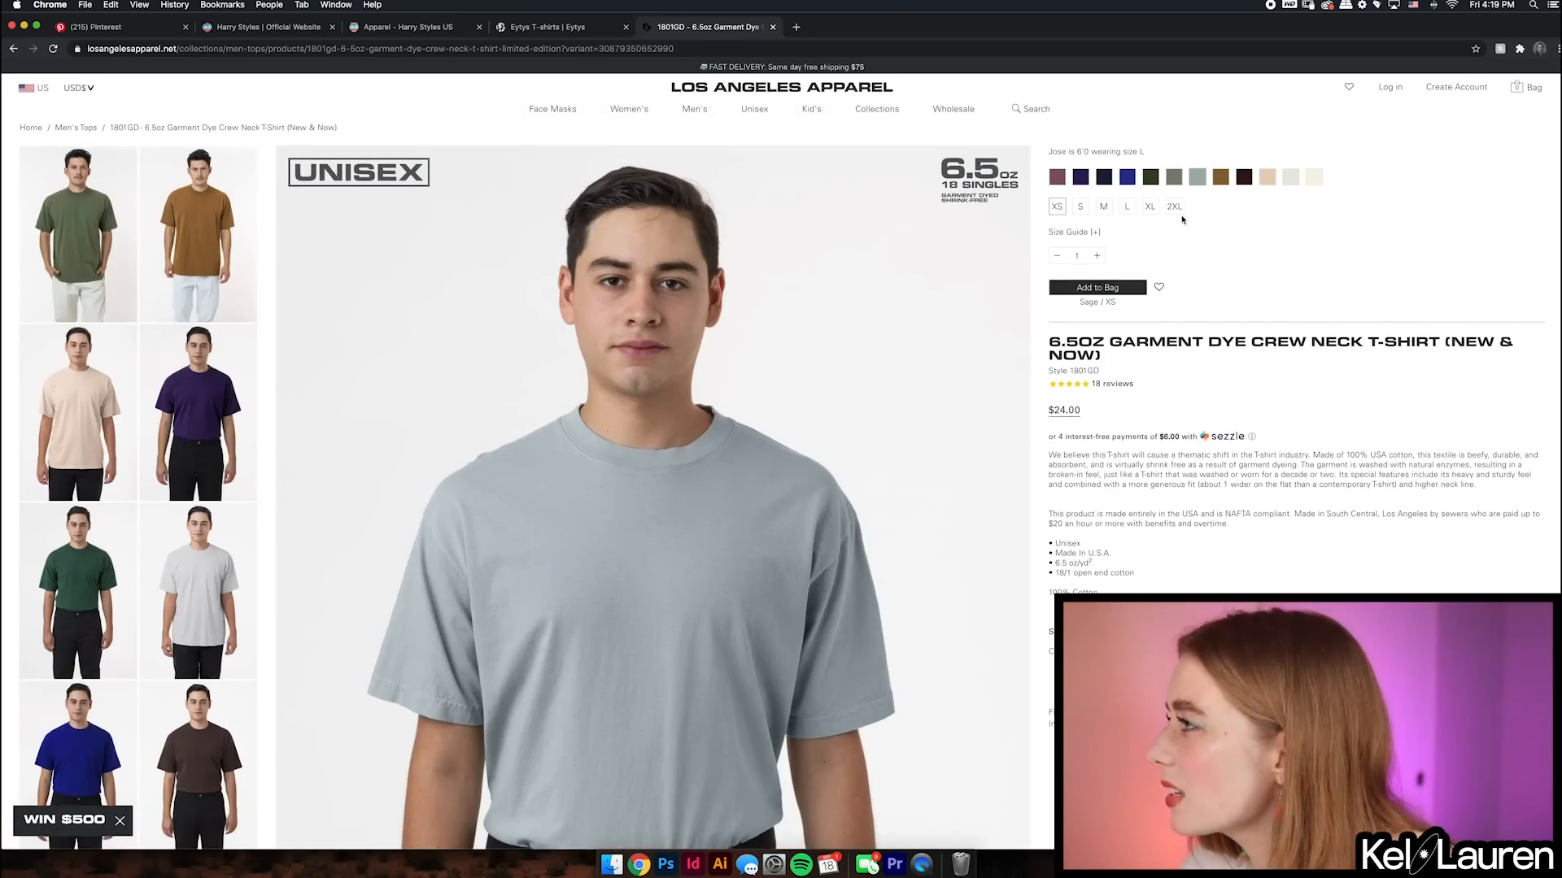
- Return to the men's tops, open the 6.5oz Garment Dye Pastel Crew Neck T-Shirt, and view it in Atlantic Green
click(14, 49)
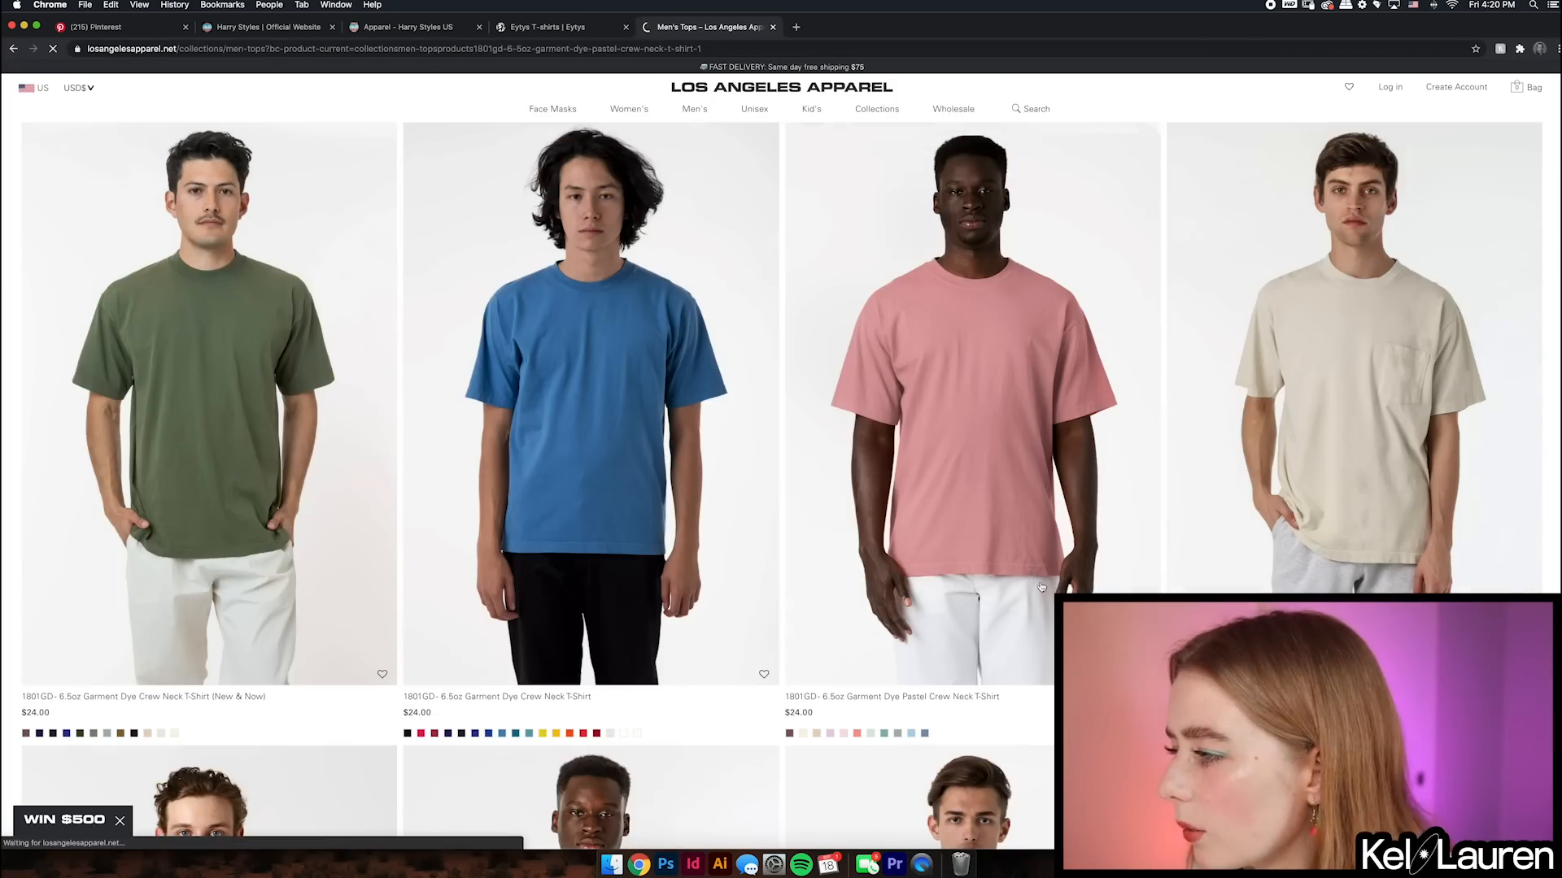
click(1033, 581)
scroll(726, 446, down, 1)
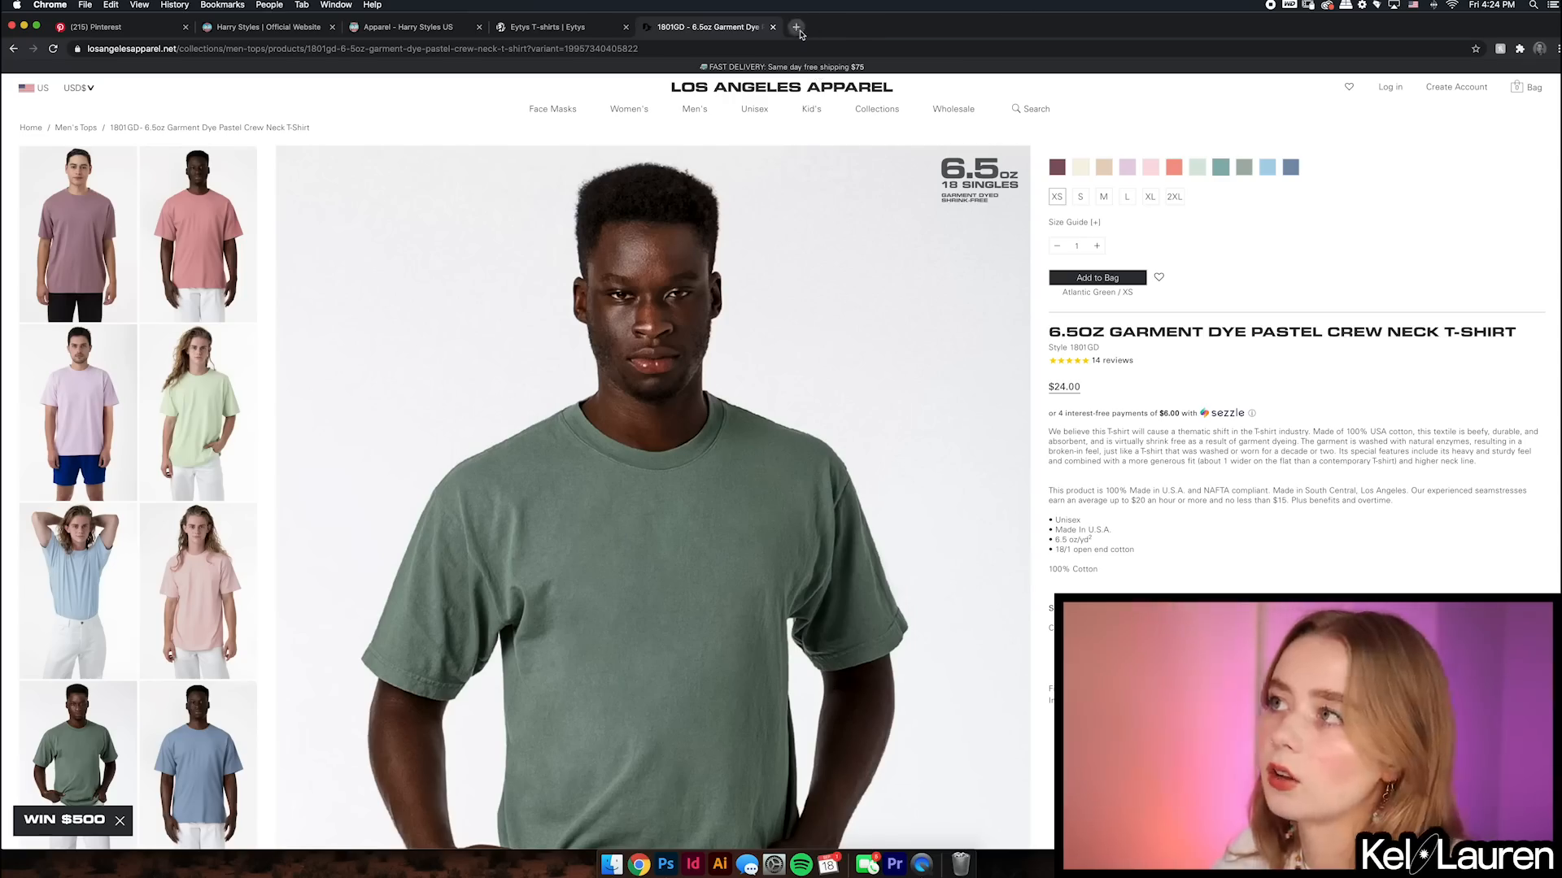
- Search Google for "harry styles fine line photos" in a new tab and open the Fandom wiki's Fine Line album gallery
click(797, 27)
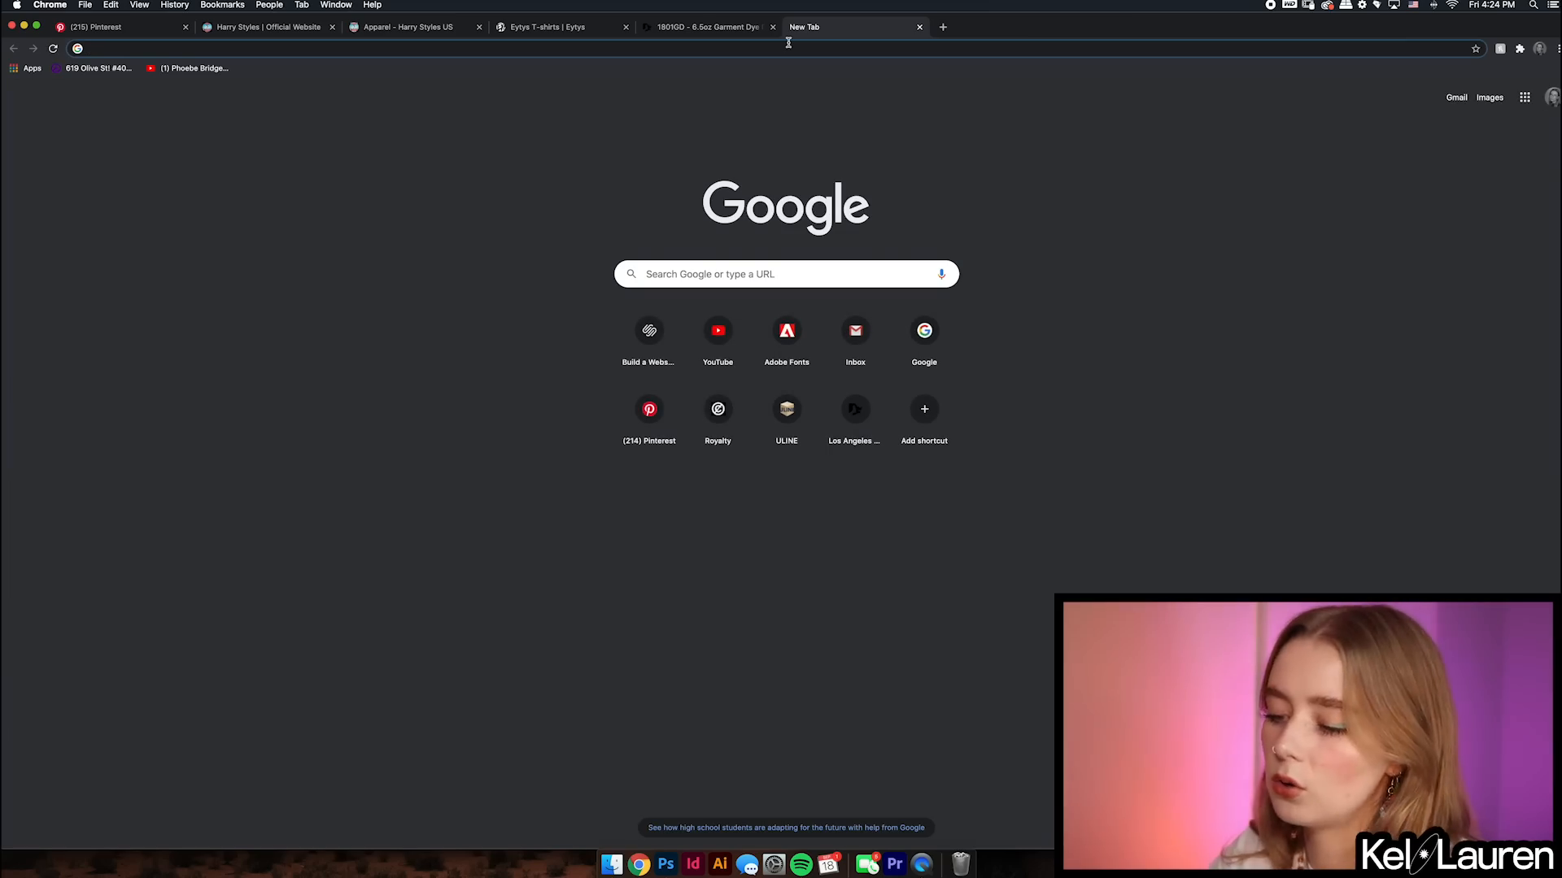
text(harry)
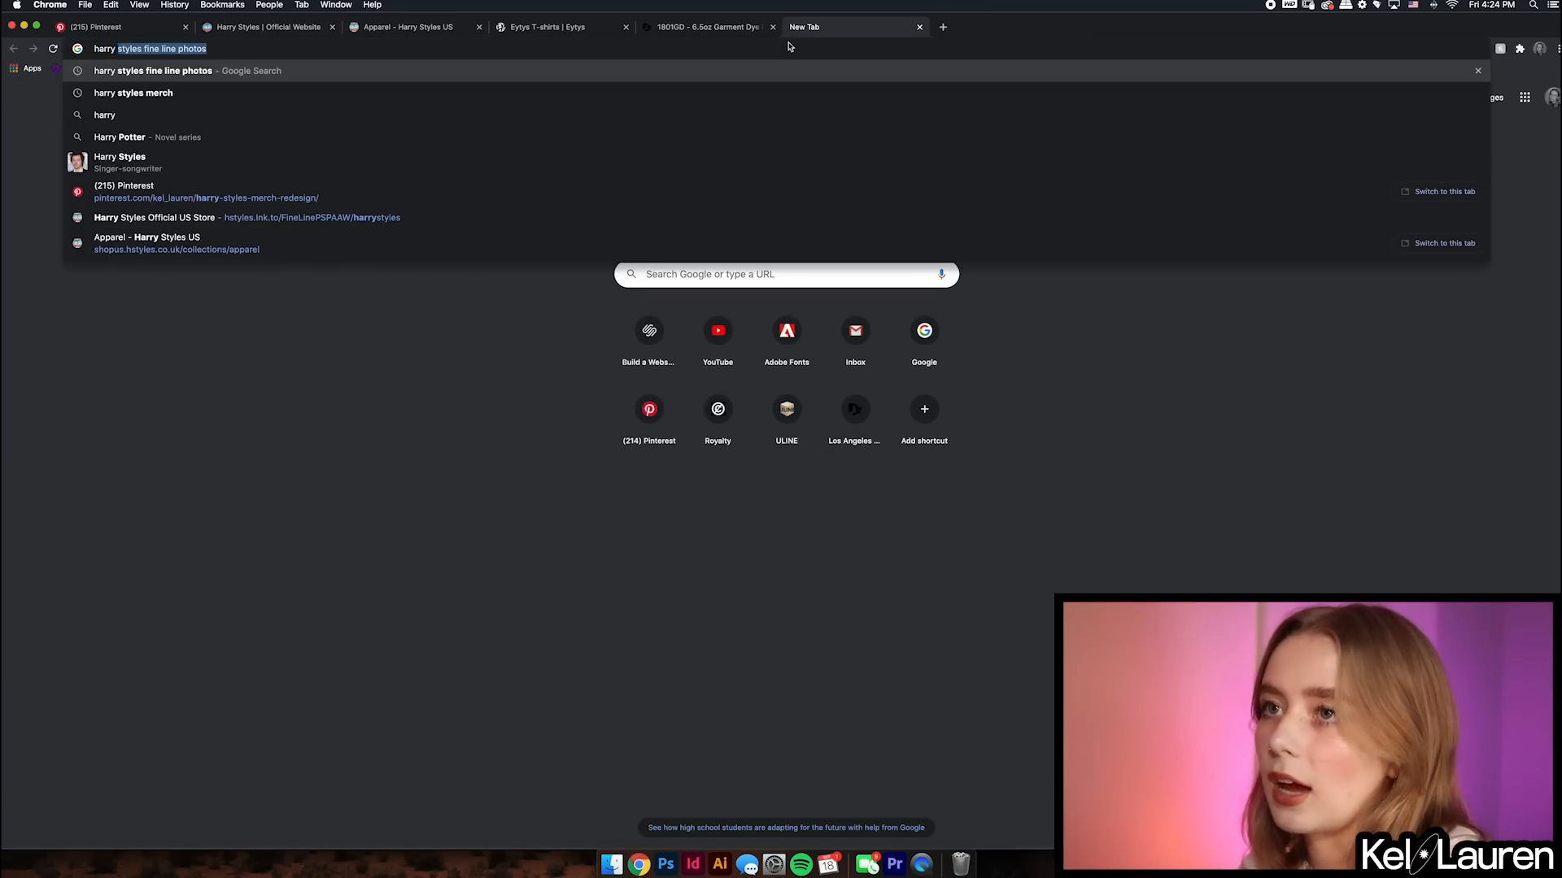
key(Return)
click(342, 536)
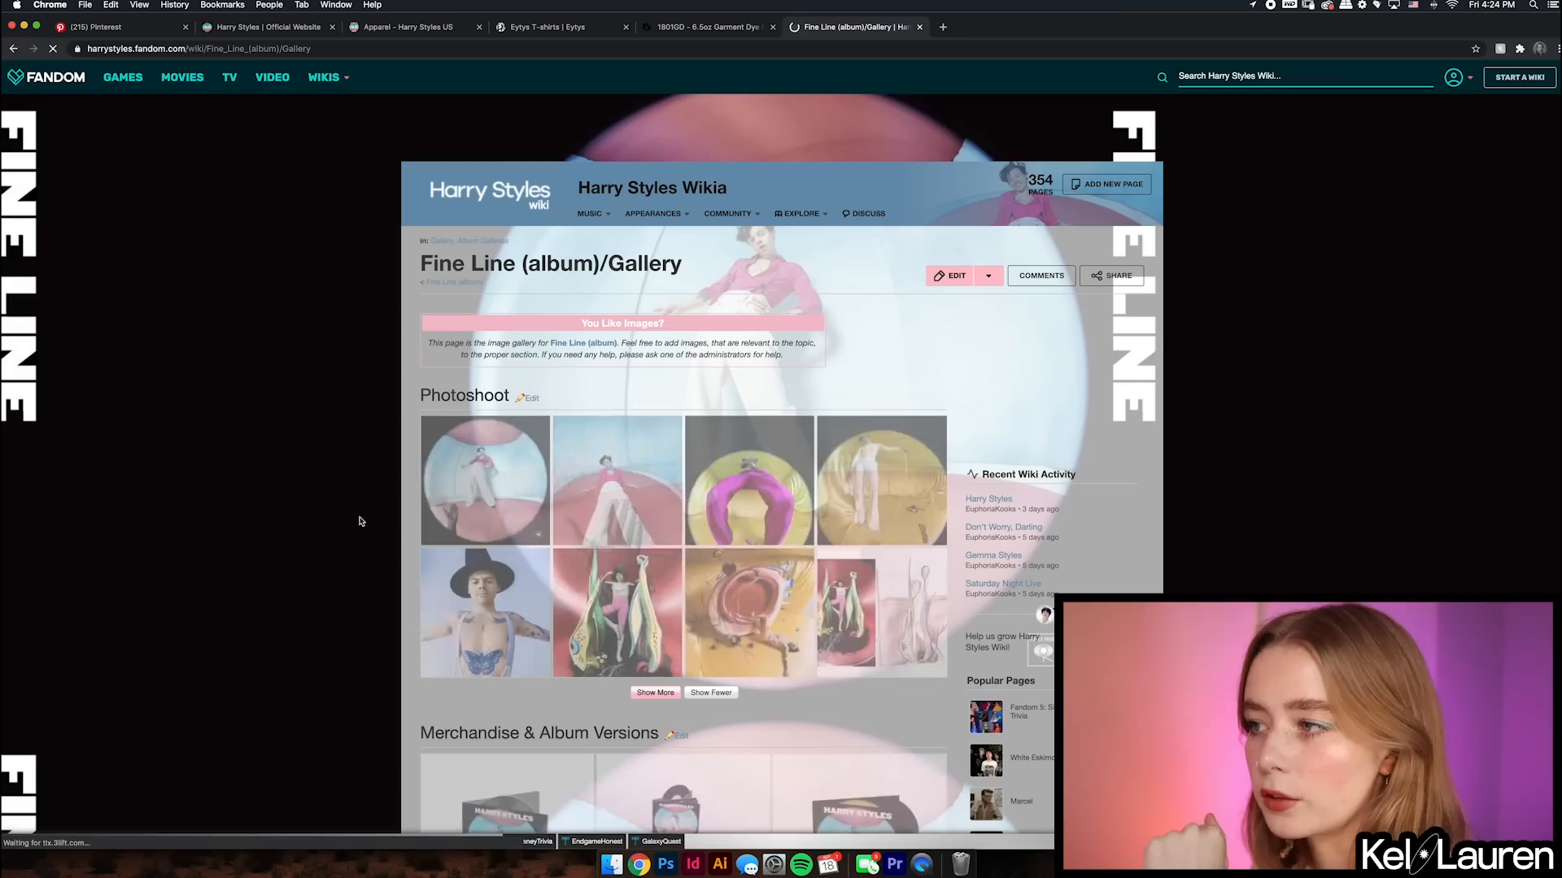
- Look through the Fine Line photoshoot images from the cover art onward, finishing on the black hat and suspenders portrait
click(506, 485)
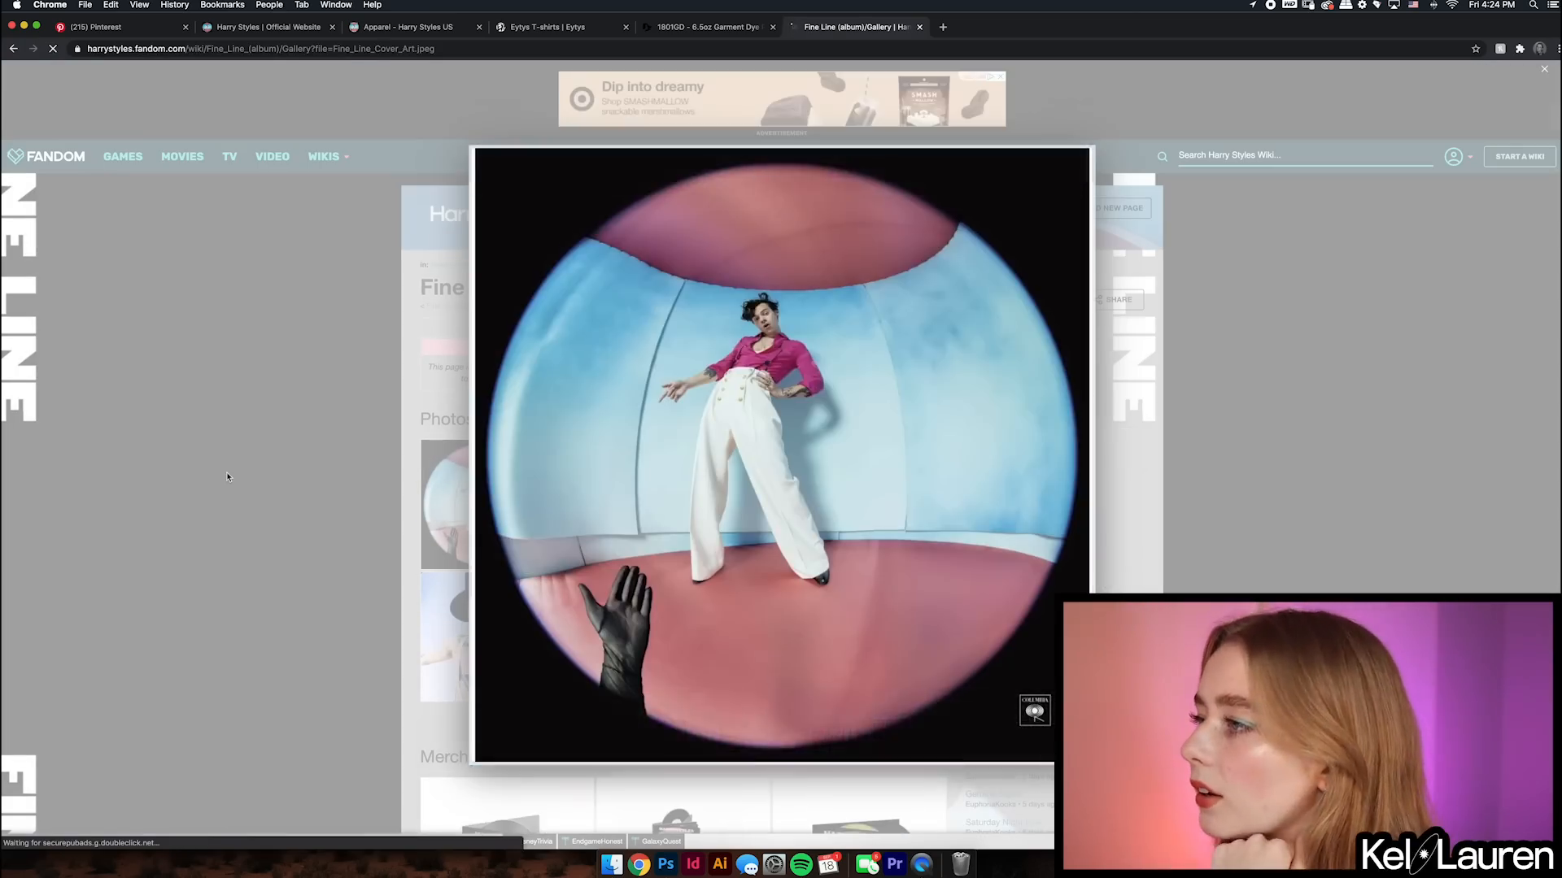
key(Right)
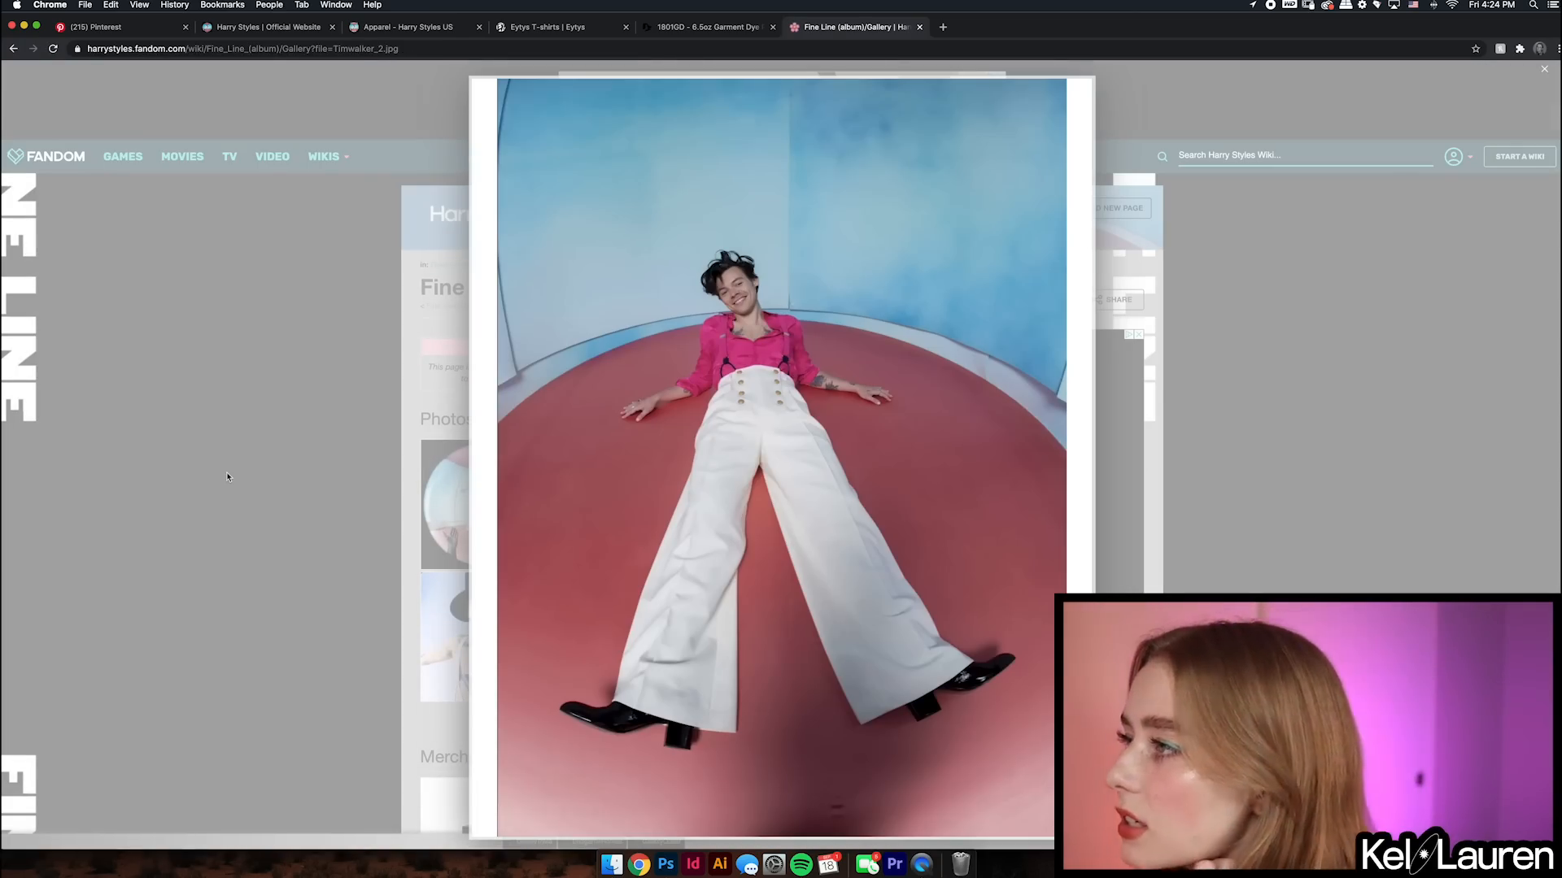
key(Right)
key(Right)
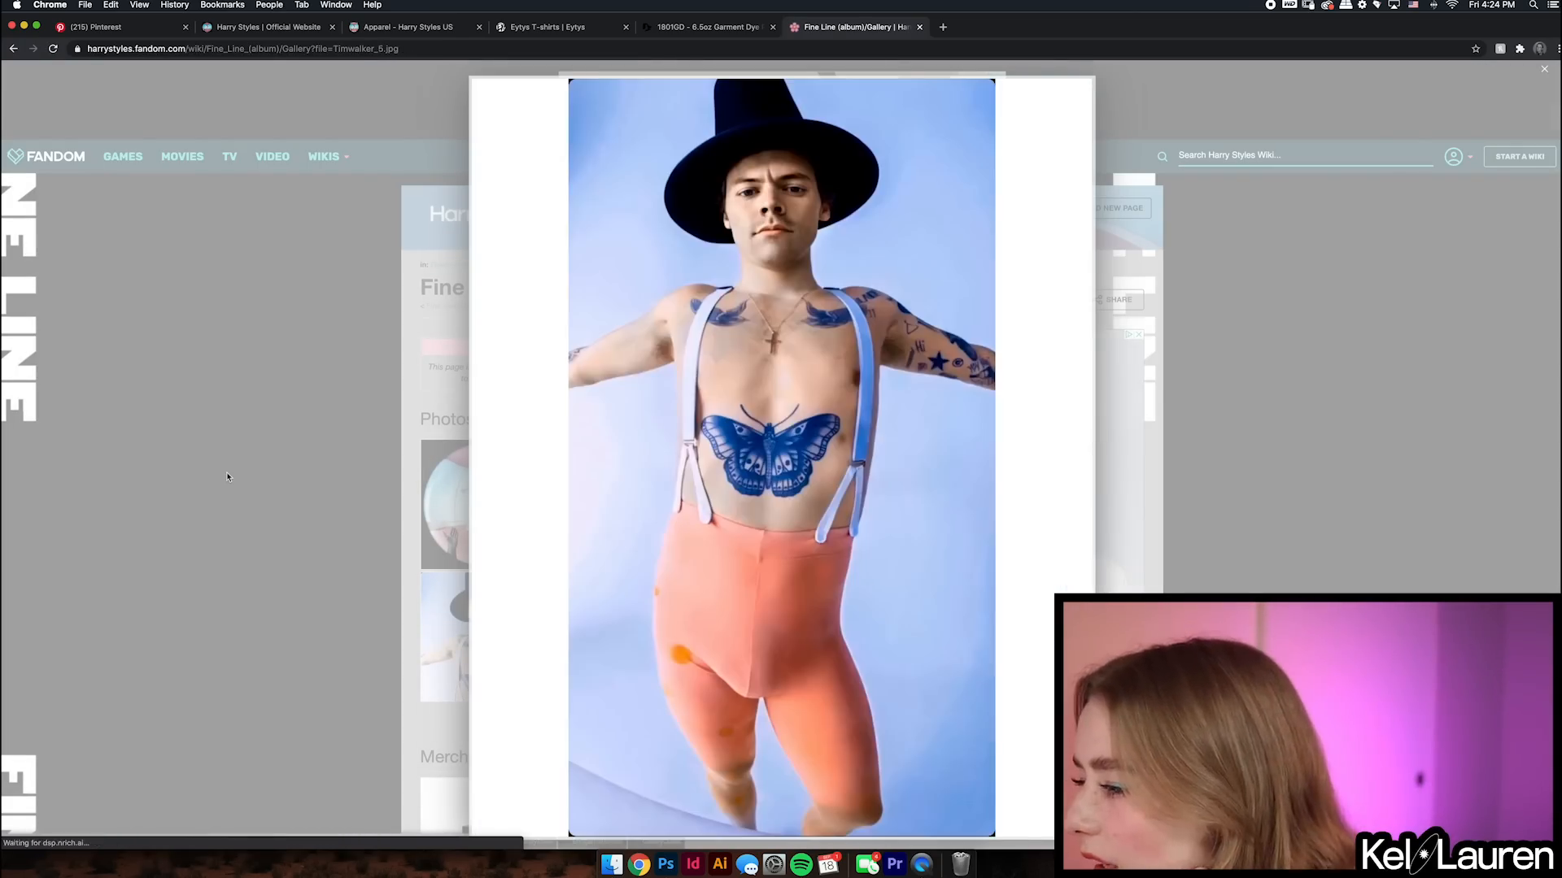
key(Right)
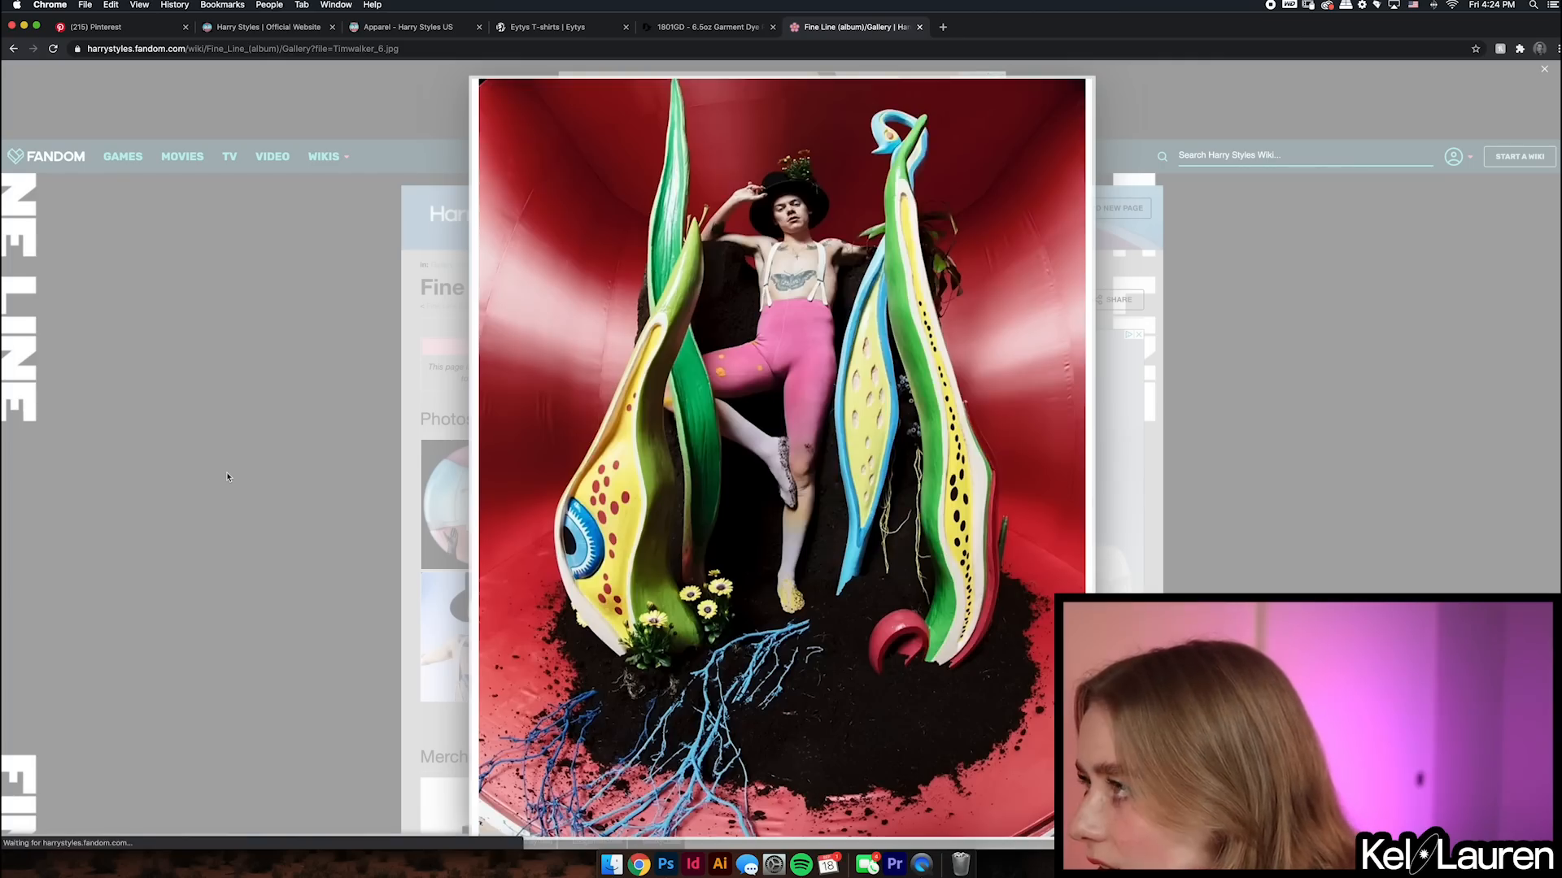
key(Right)
key(Right)
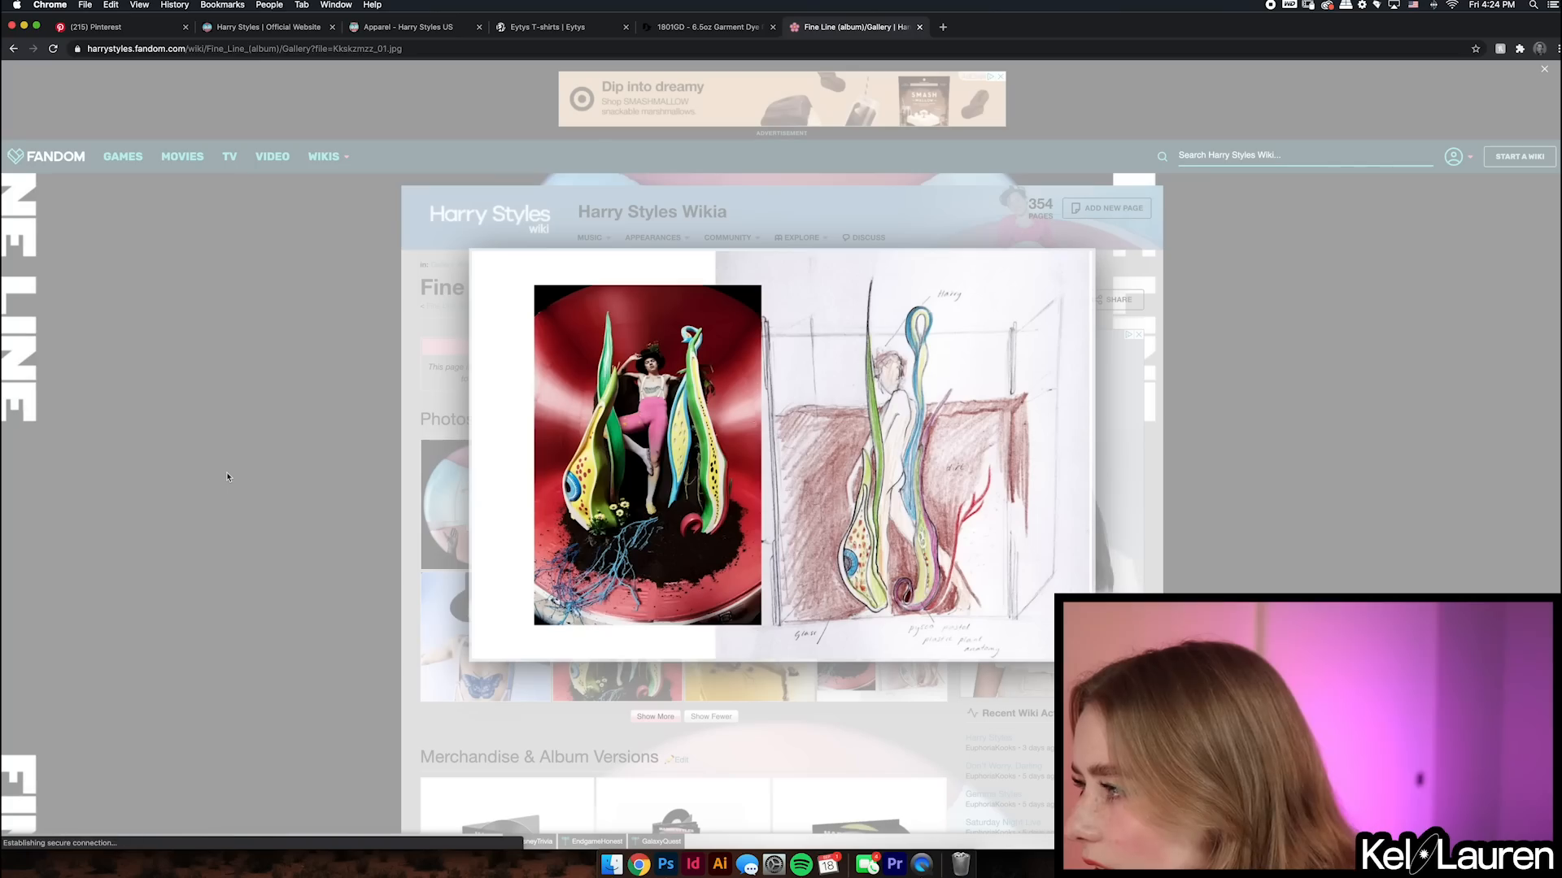
key(Left)
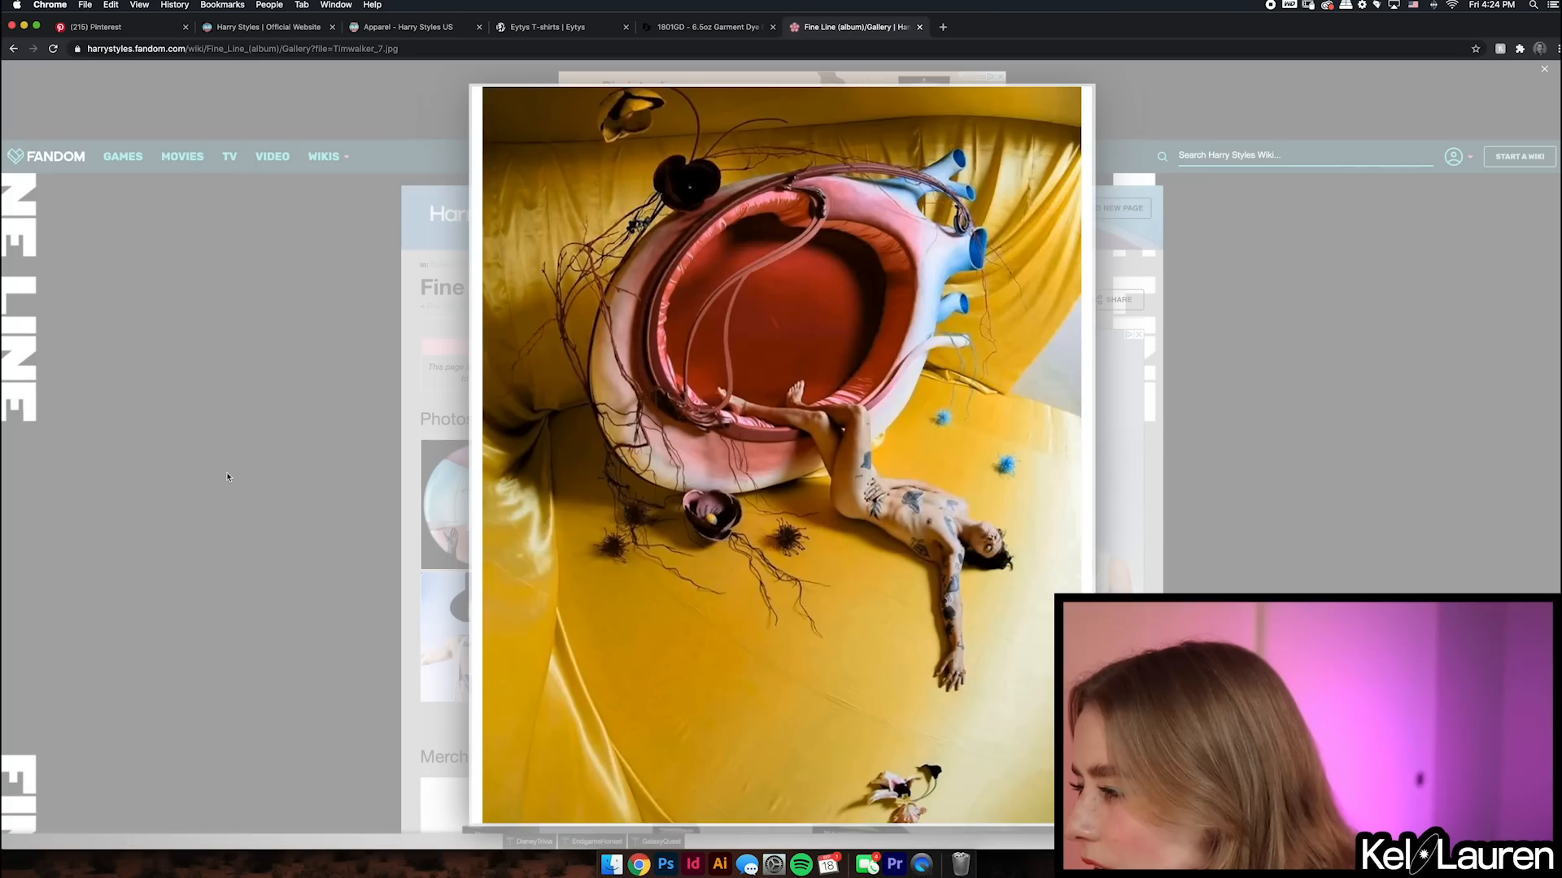
key(Left)
key(Left)
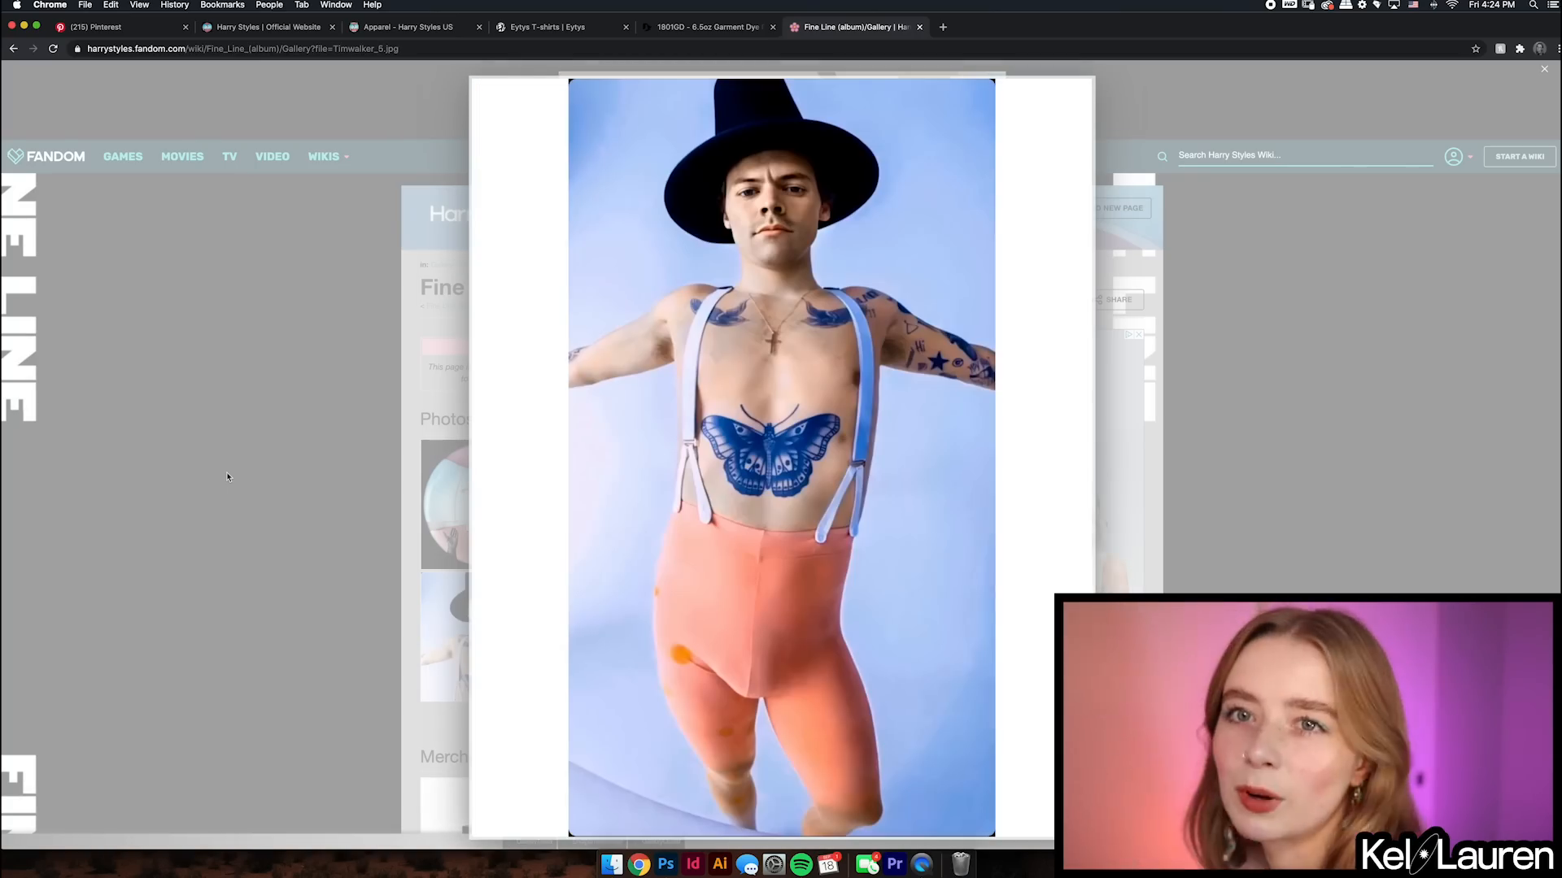
- Return to the Google image results for the Fine Line photos and filter them to large images
key(super+bracketleft)
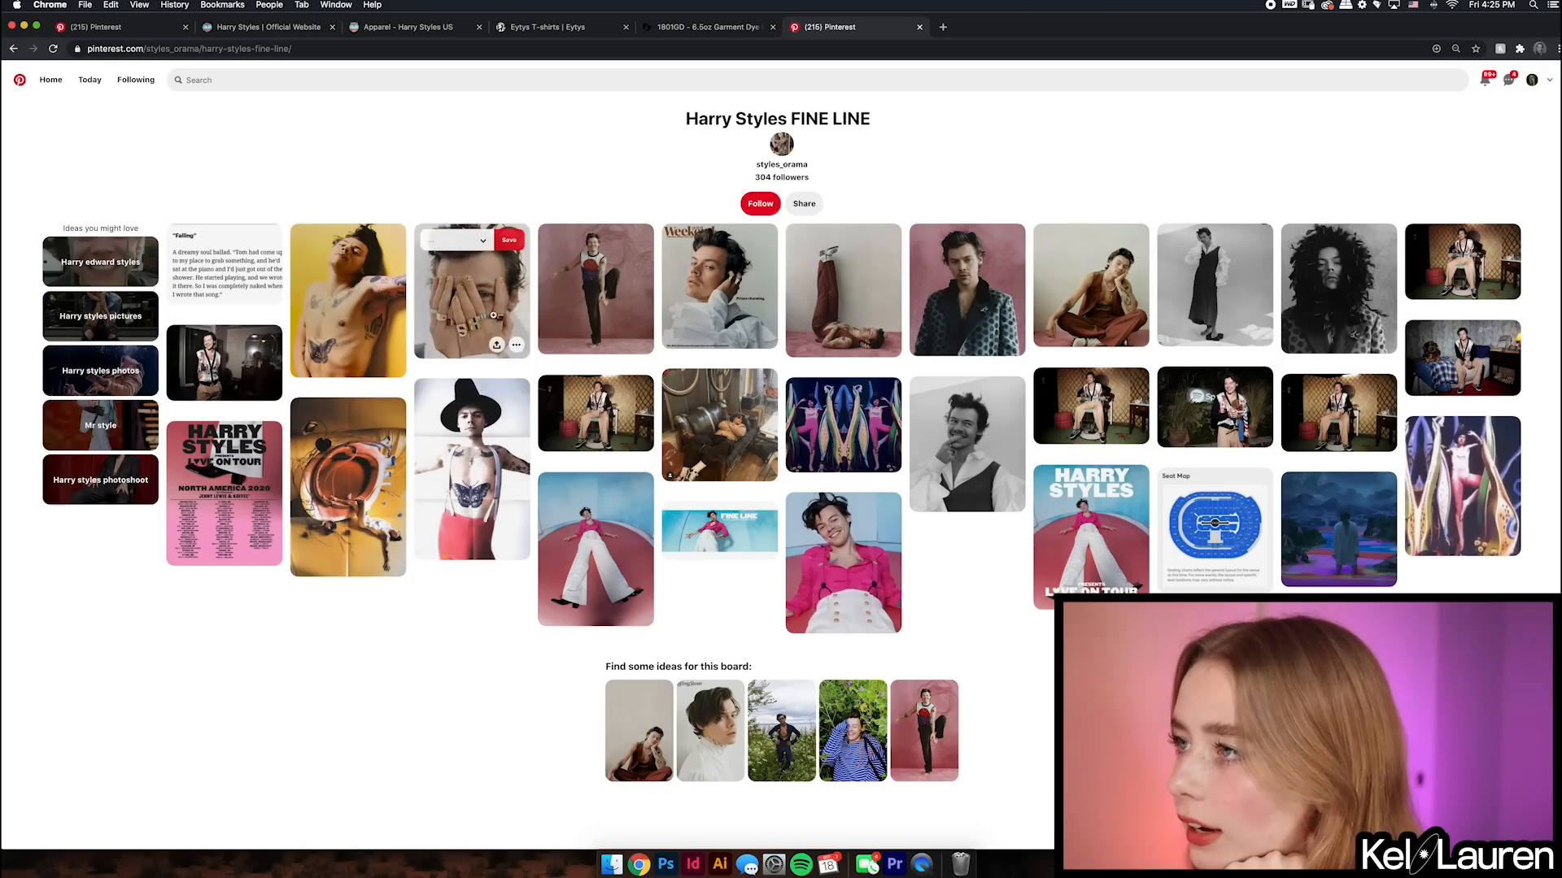
key(super+bracketleft)
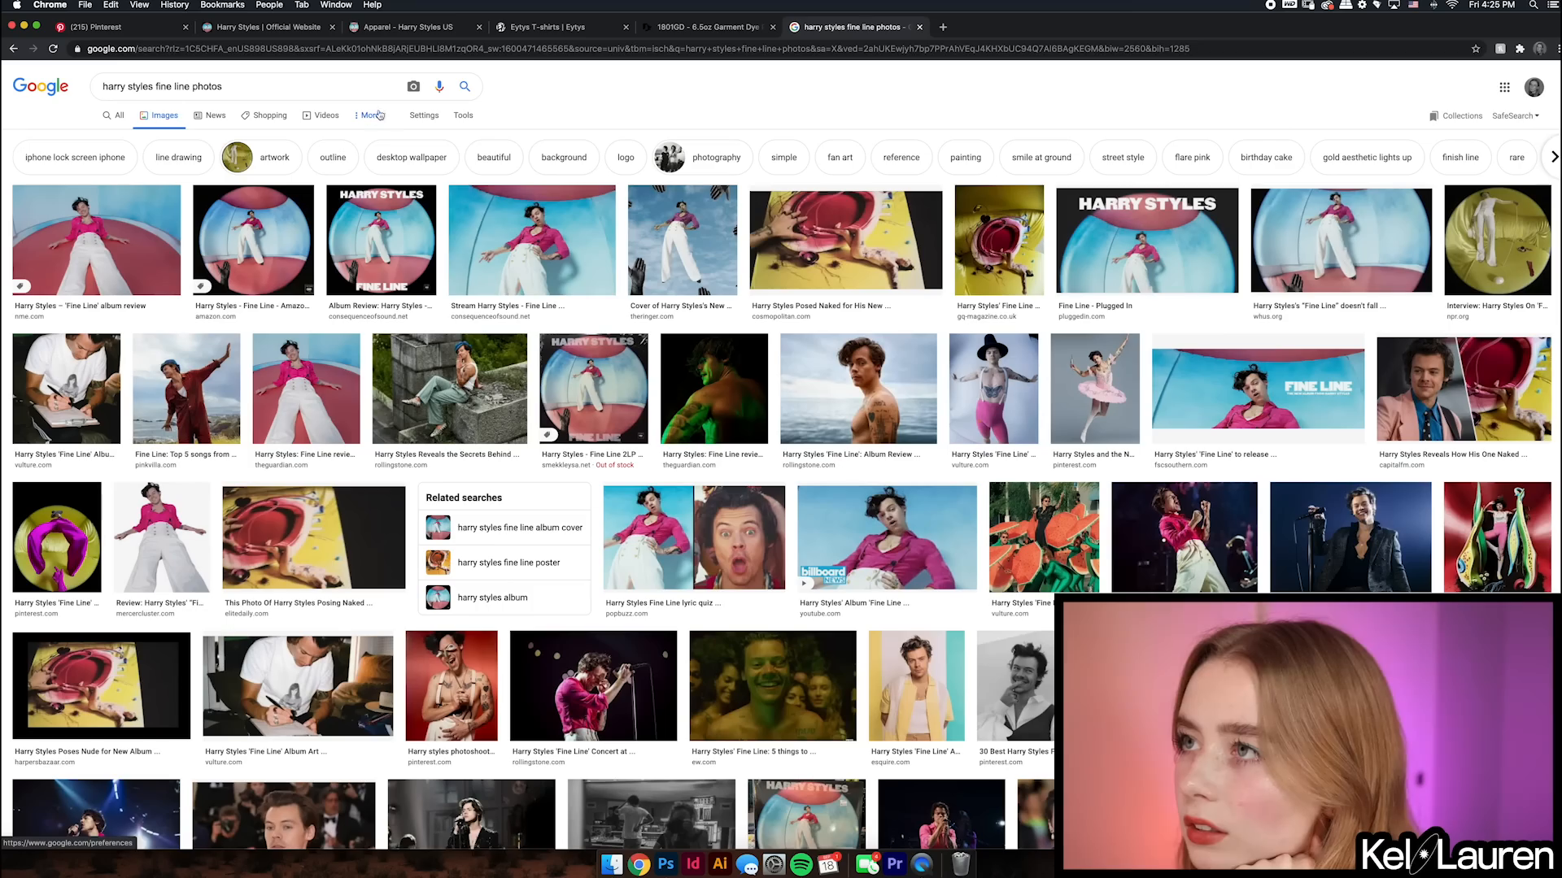
click(429, 118)
click(463, 114)
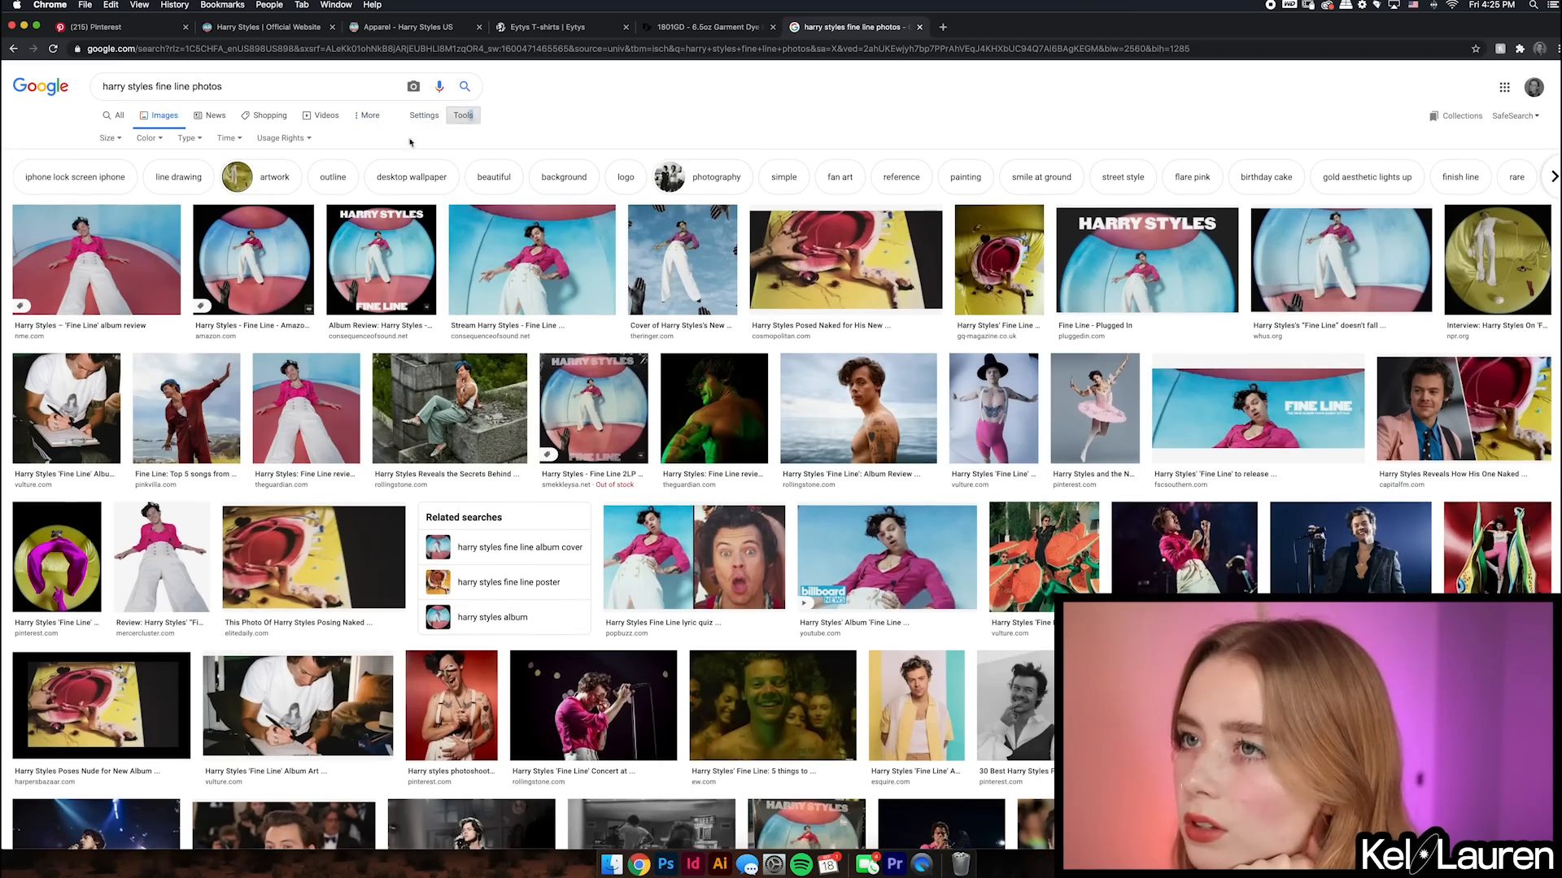
click(106, 141)
click(115, 175)
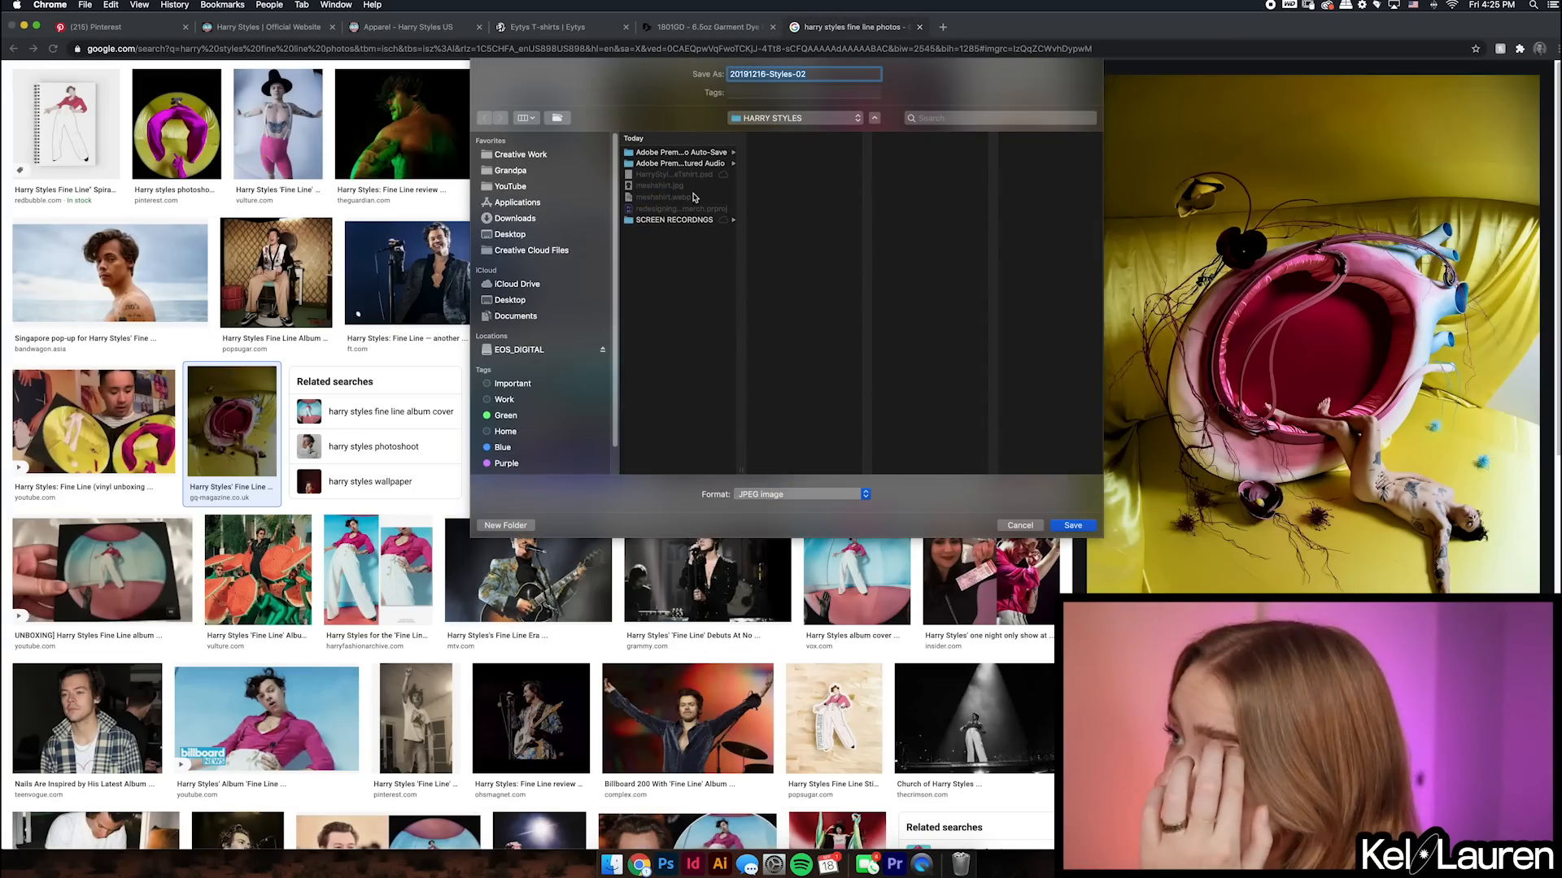
- Save the yellow-set photo as JPEG 20191216-Styles-02 in the HARRY STYLES folder and preview the first large image result
key(Return)
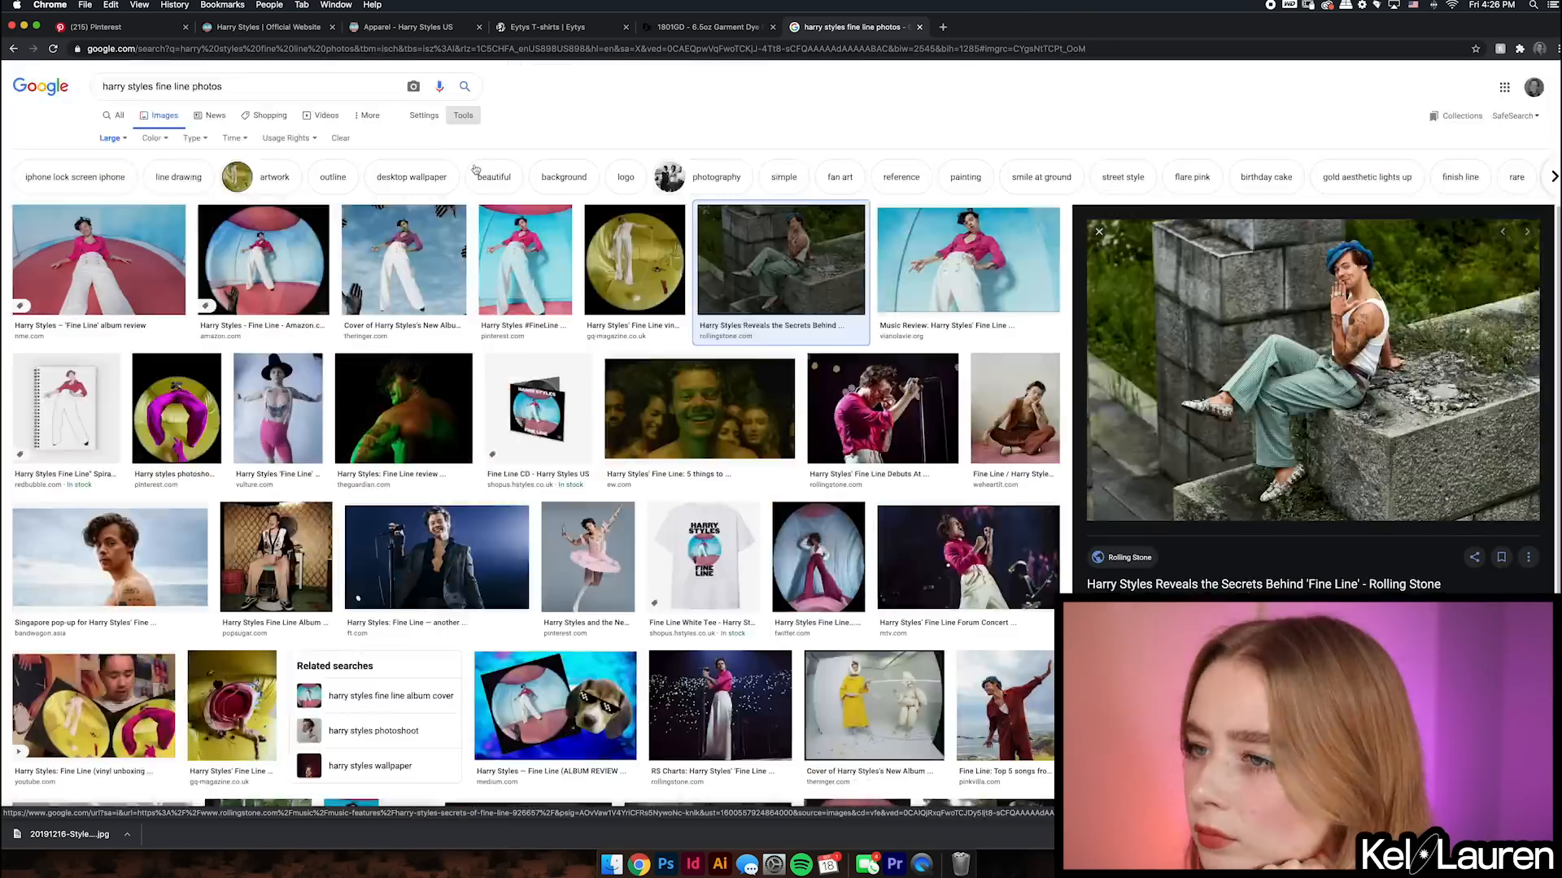
click(98, 261)
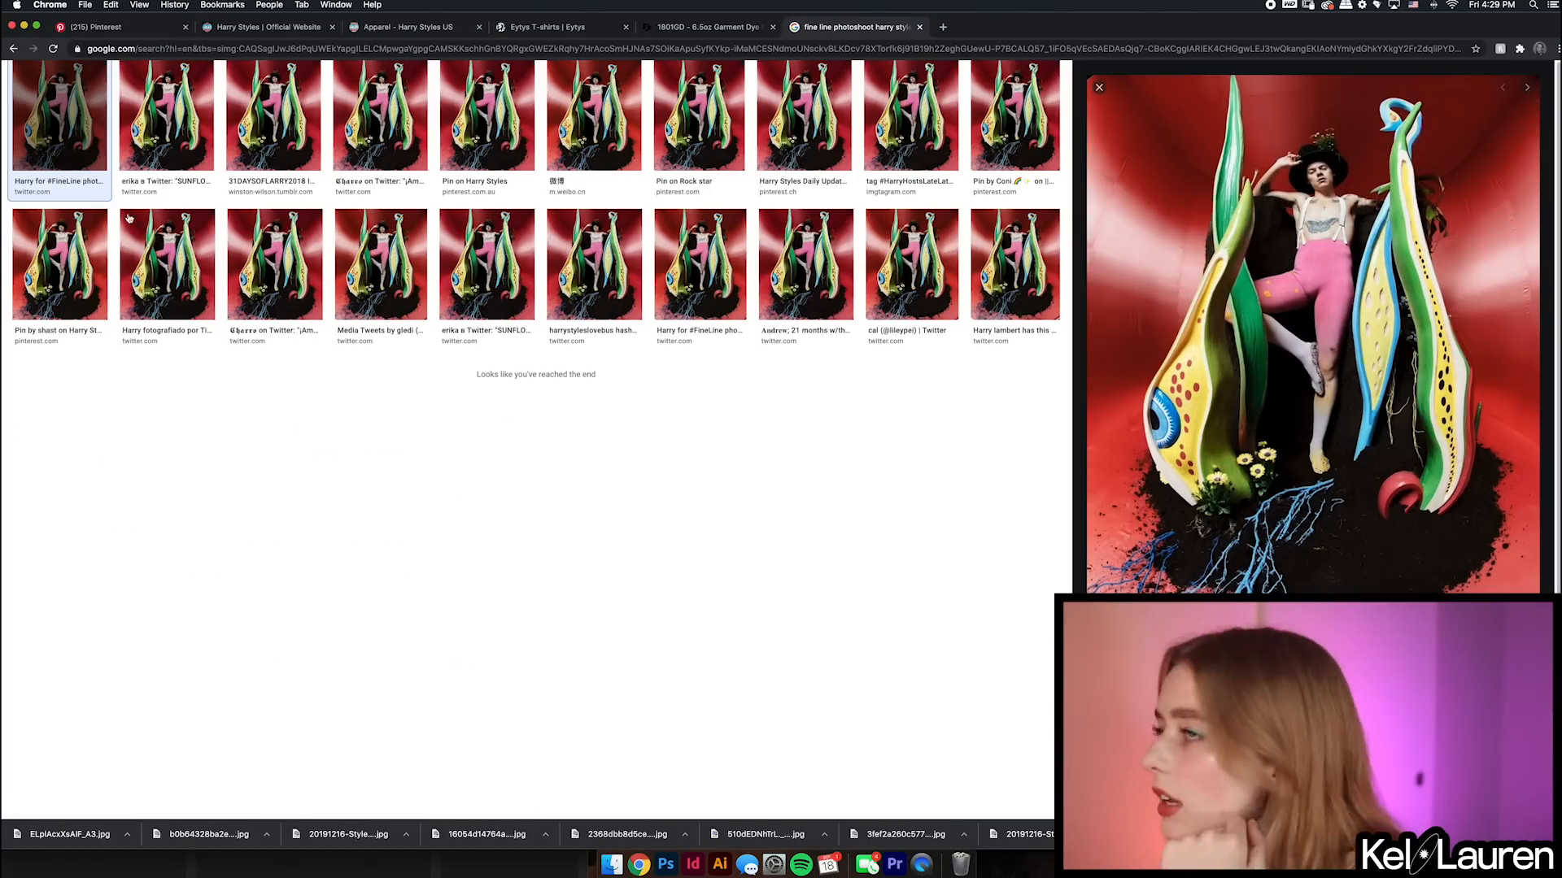
- Compare other copies of the red-set photoshoot image in the search results, then leave the browser for the HARRY STYLES folder
click(172, 131)
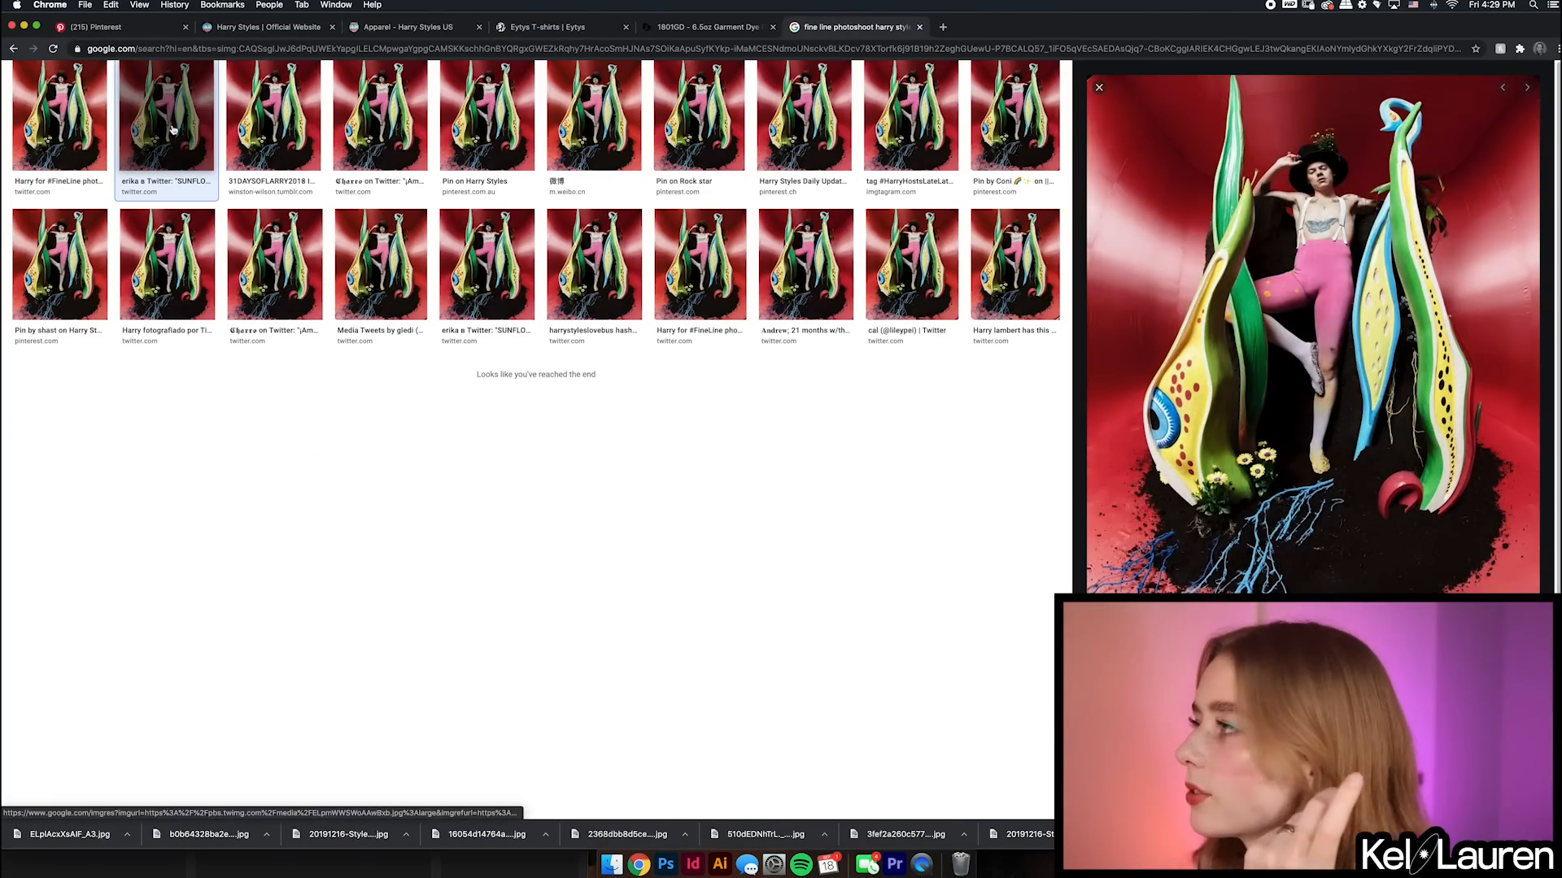
click(229, 125)
scroll(725, 534, up, 2)
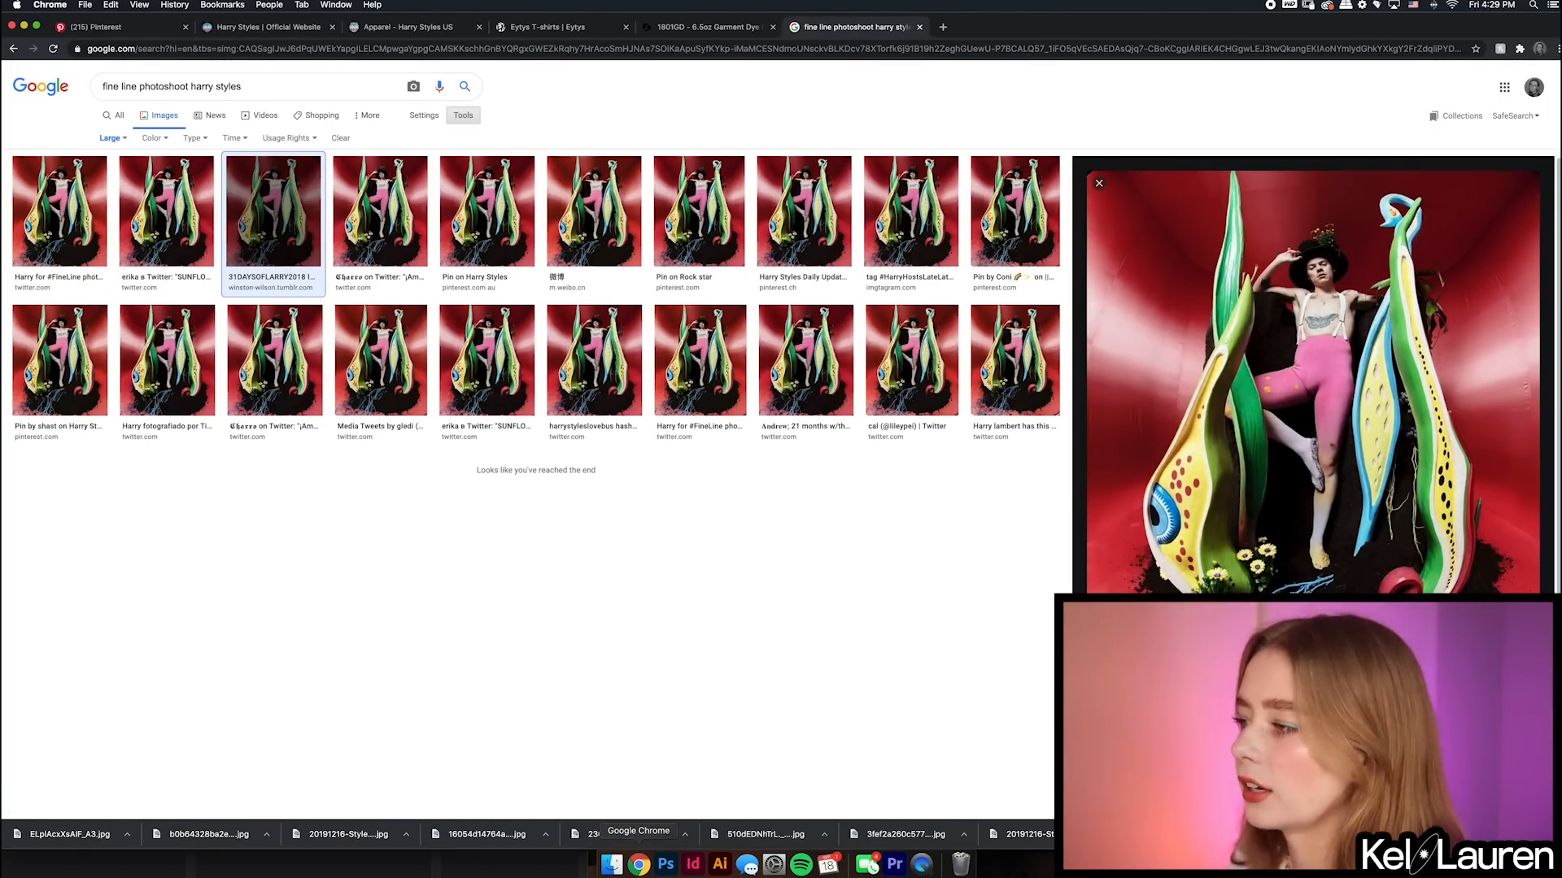
key(super+w)
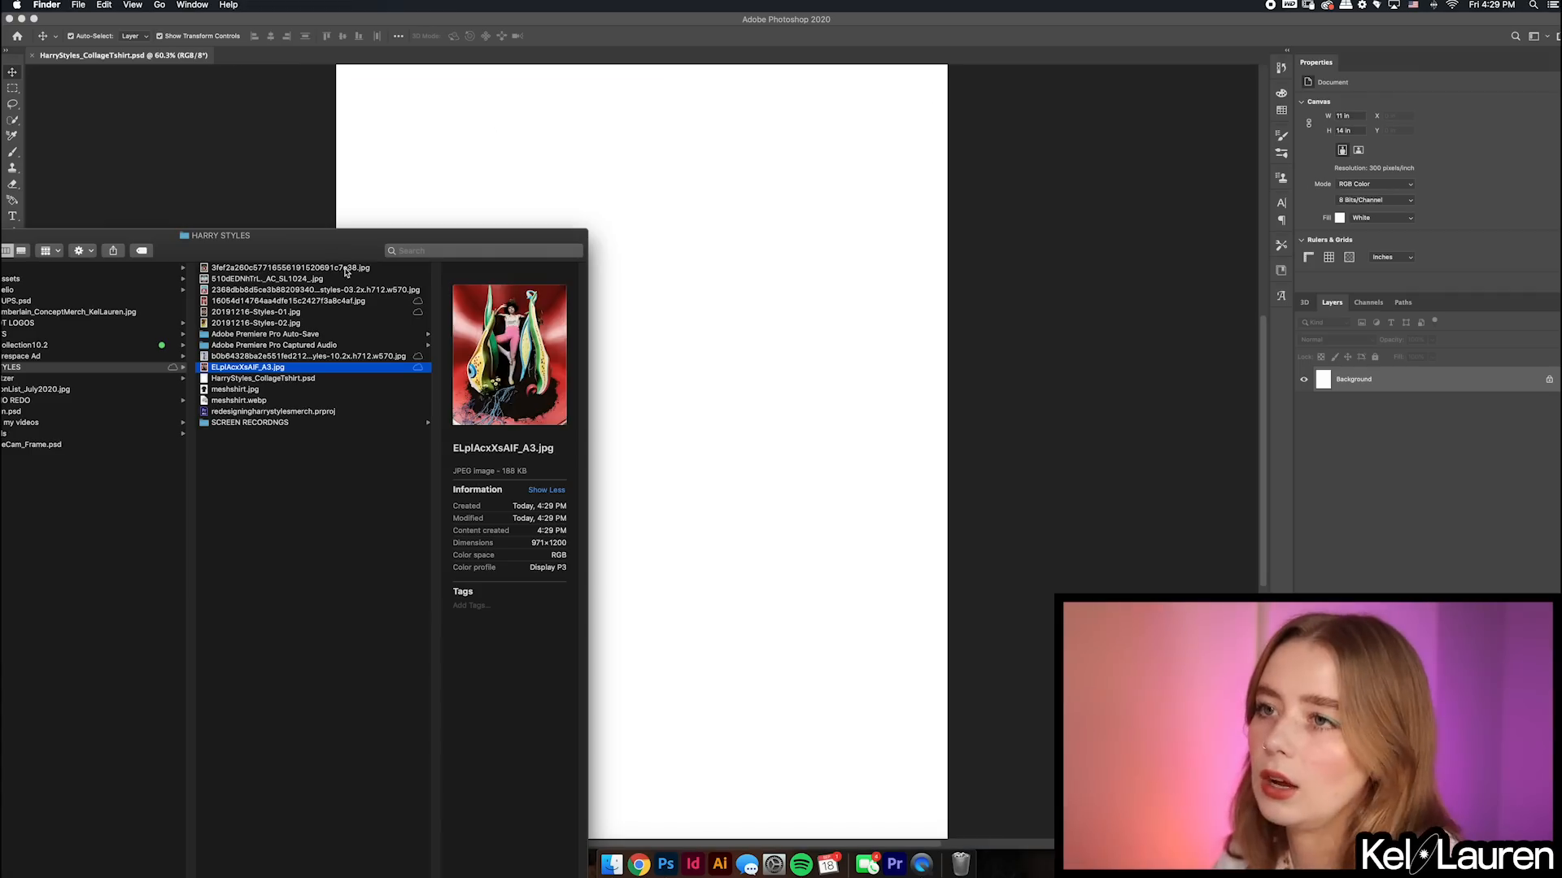
click(346, 269)
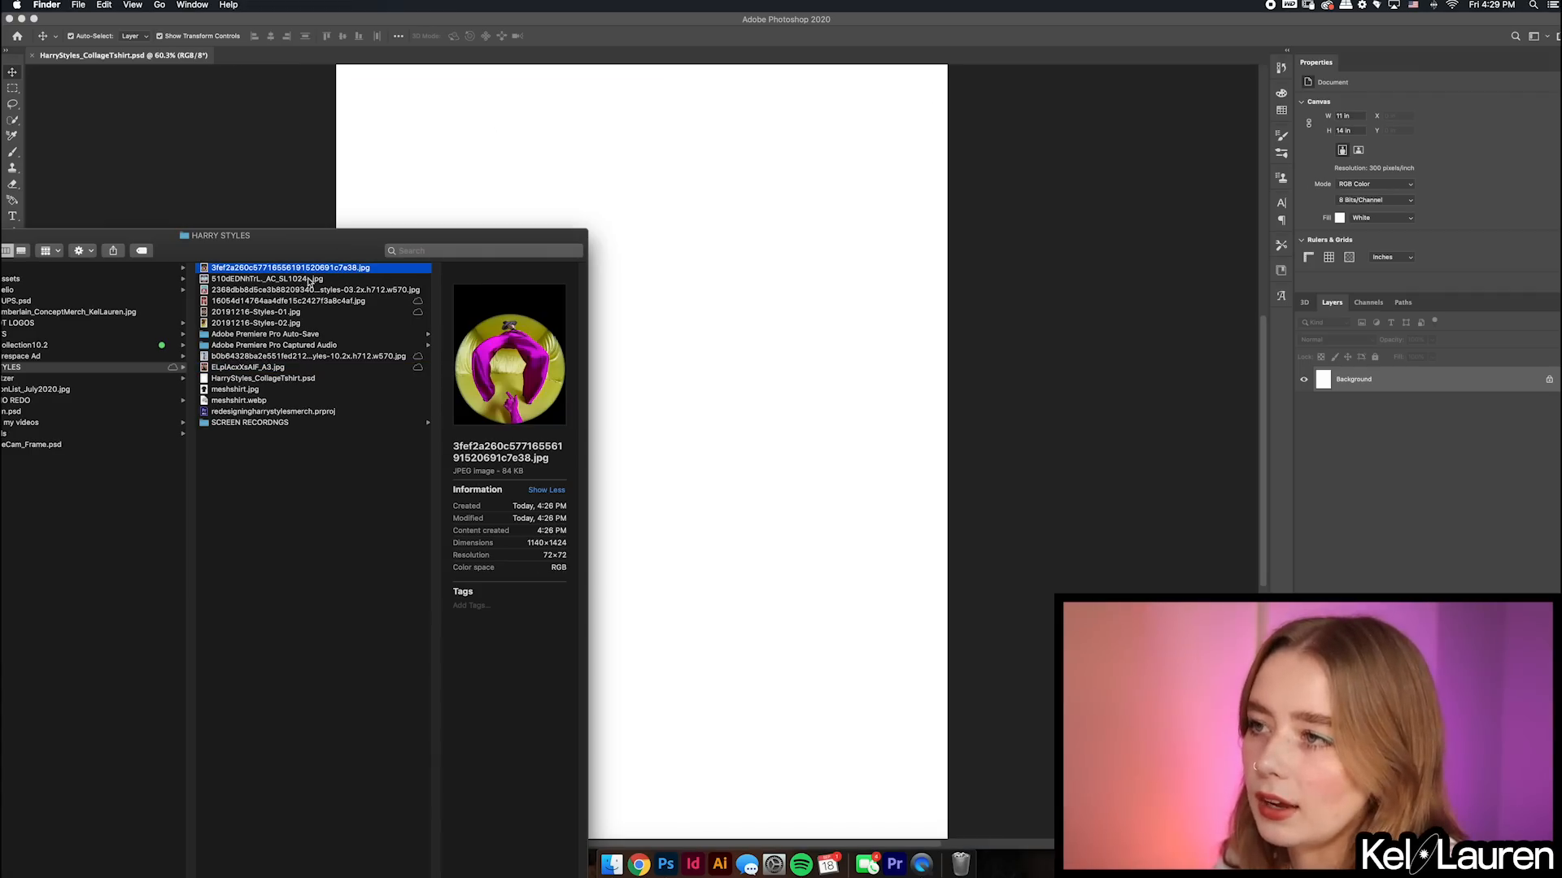
key(space)
key(space)
key(Down)
key(Down)
key(Down)
key(Down)
key(space)
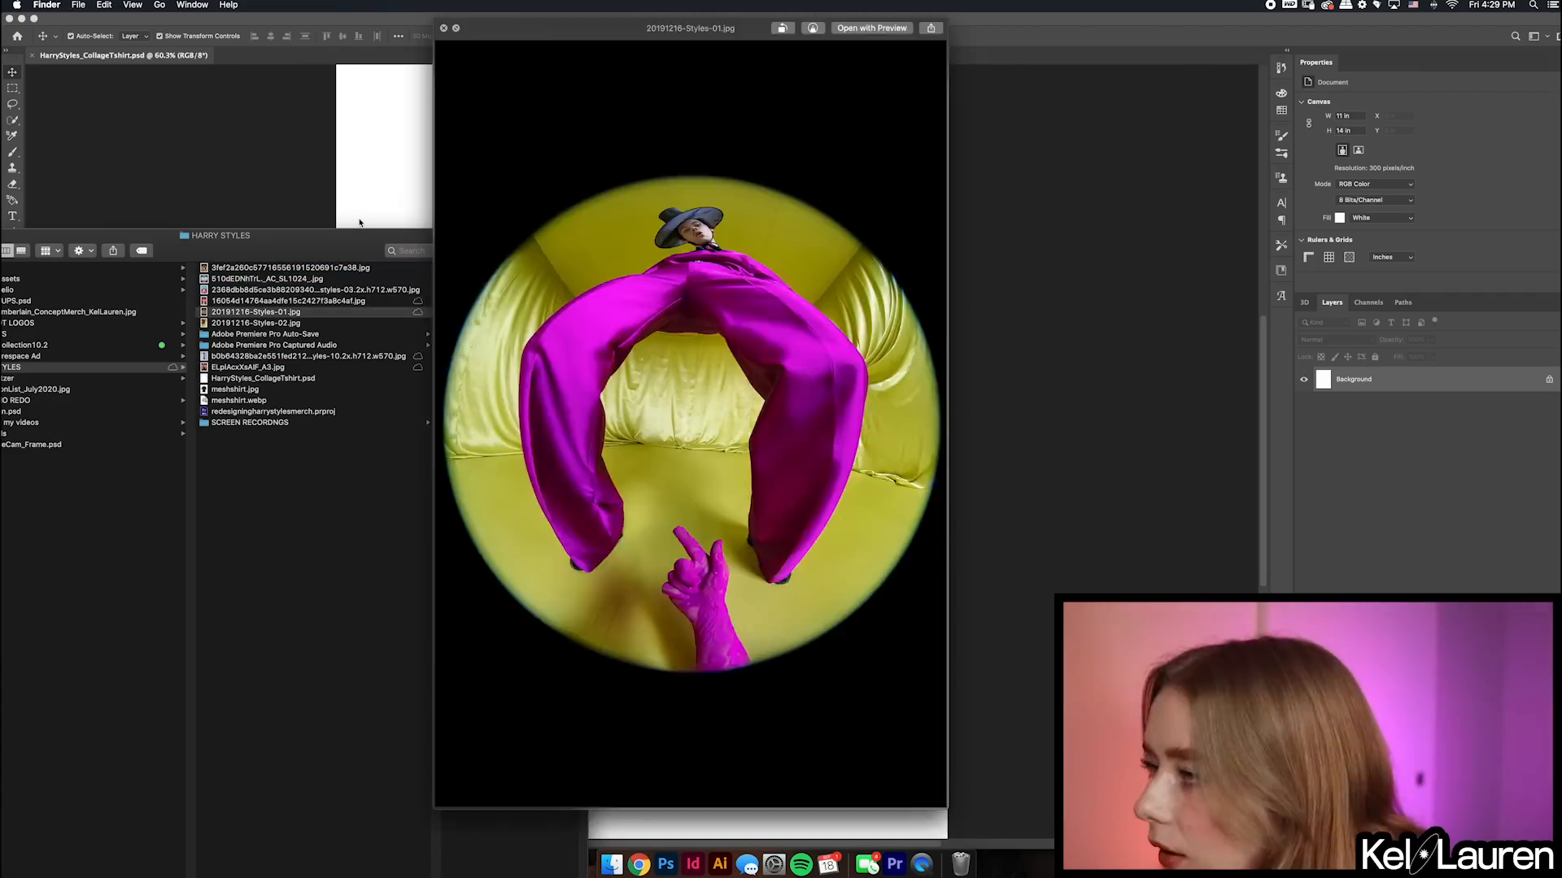
key(space)
click(367, 269)
right_click(371, 266)
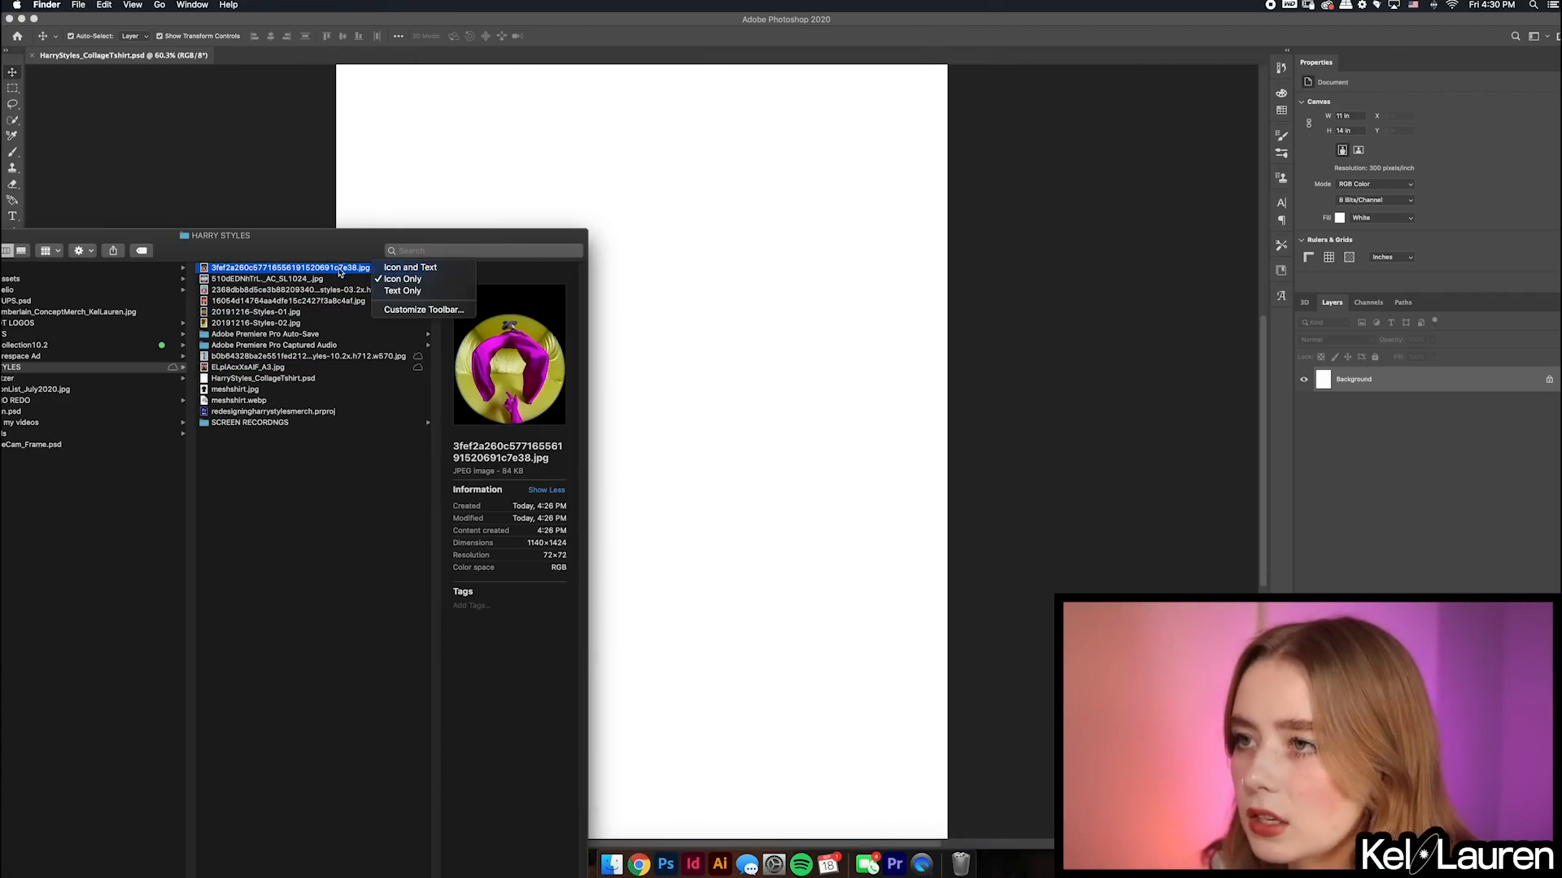
right_click(336, 270)
click(391, 319)
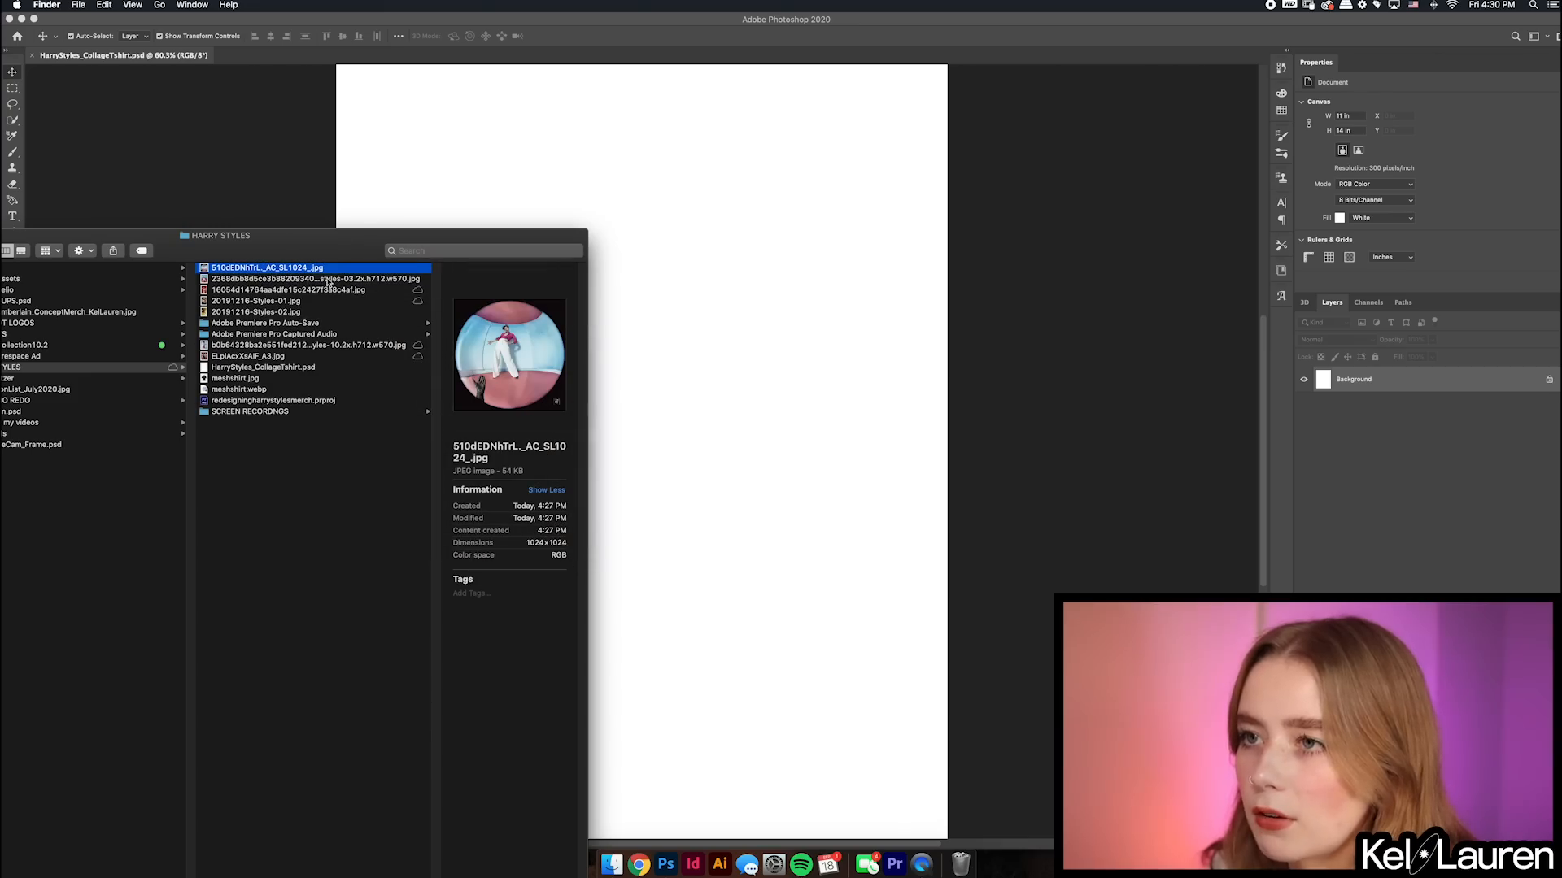
- Select the seven remaining Harry Styles photos and place them as layers in HarryStyles_CollageTshirt.psd in Photoshop
shift+click(274, 313)
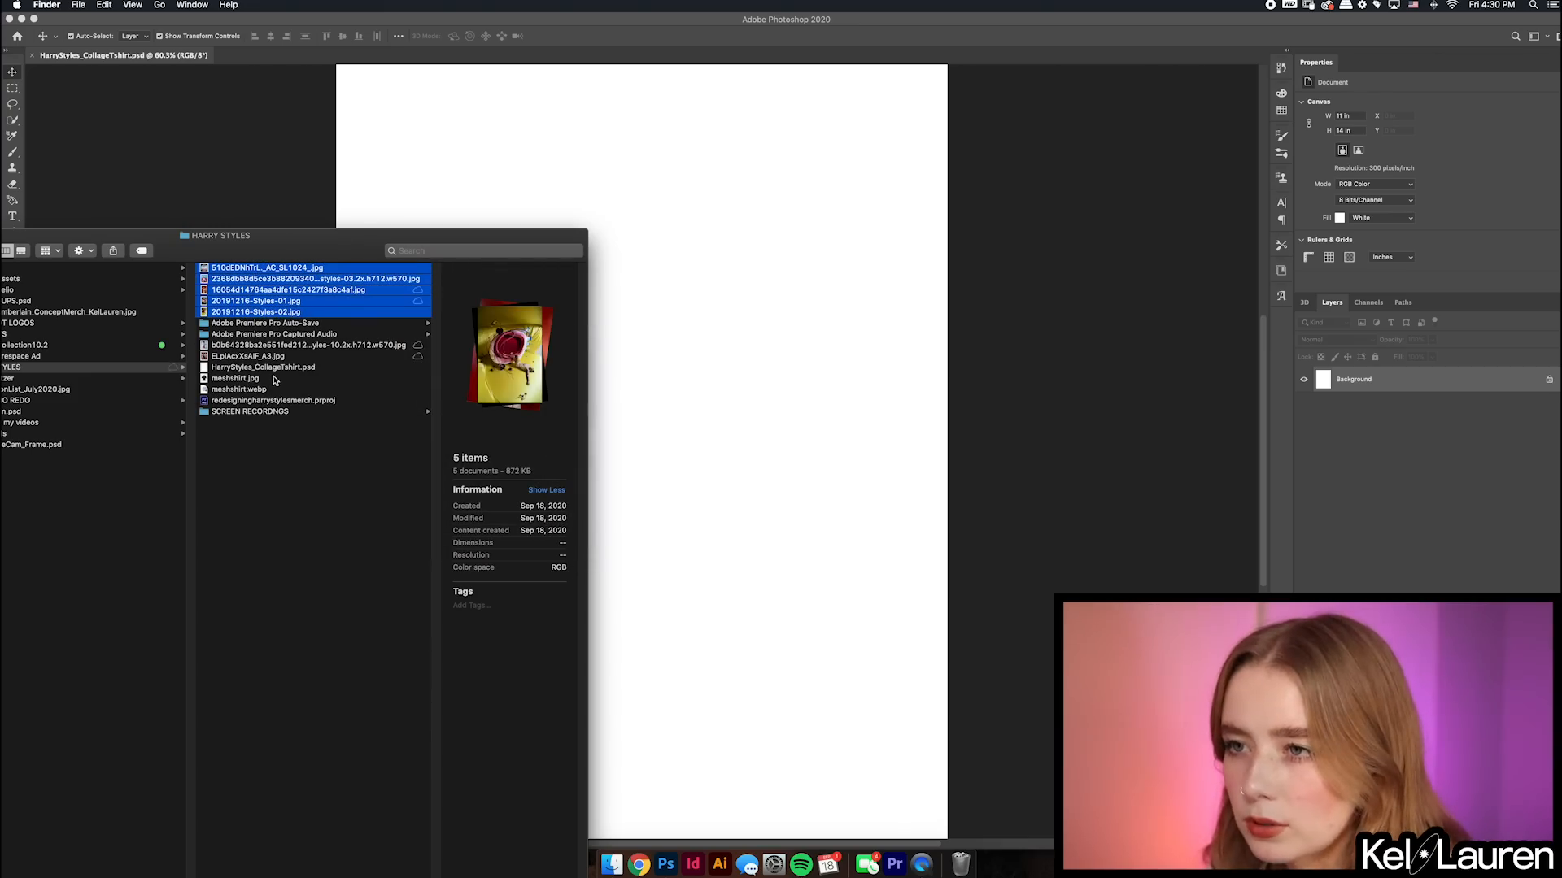
super+click(246, 356)
super+click(252, 345)
click(781, 330)
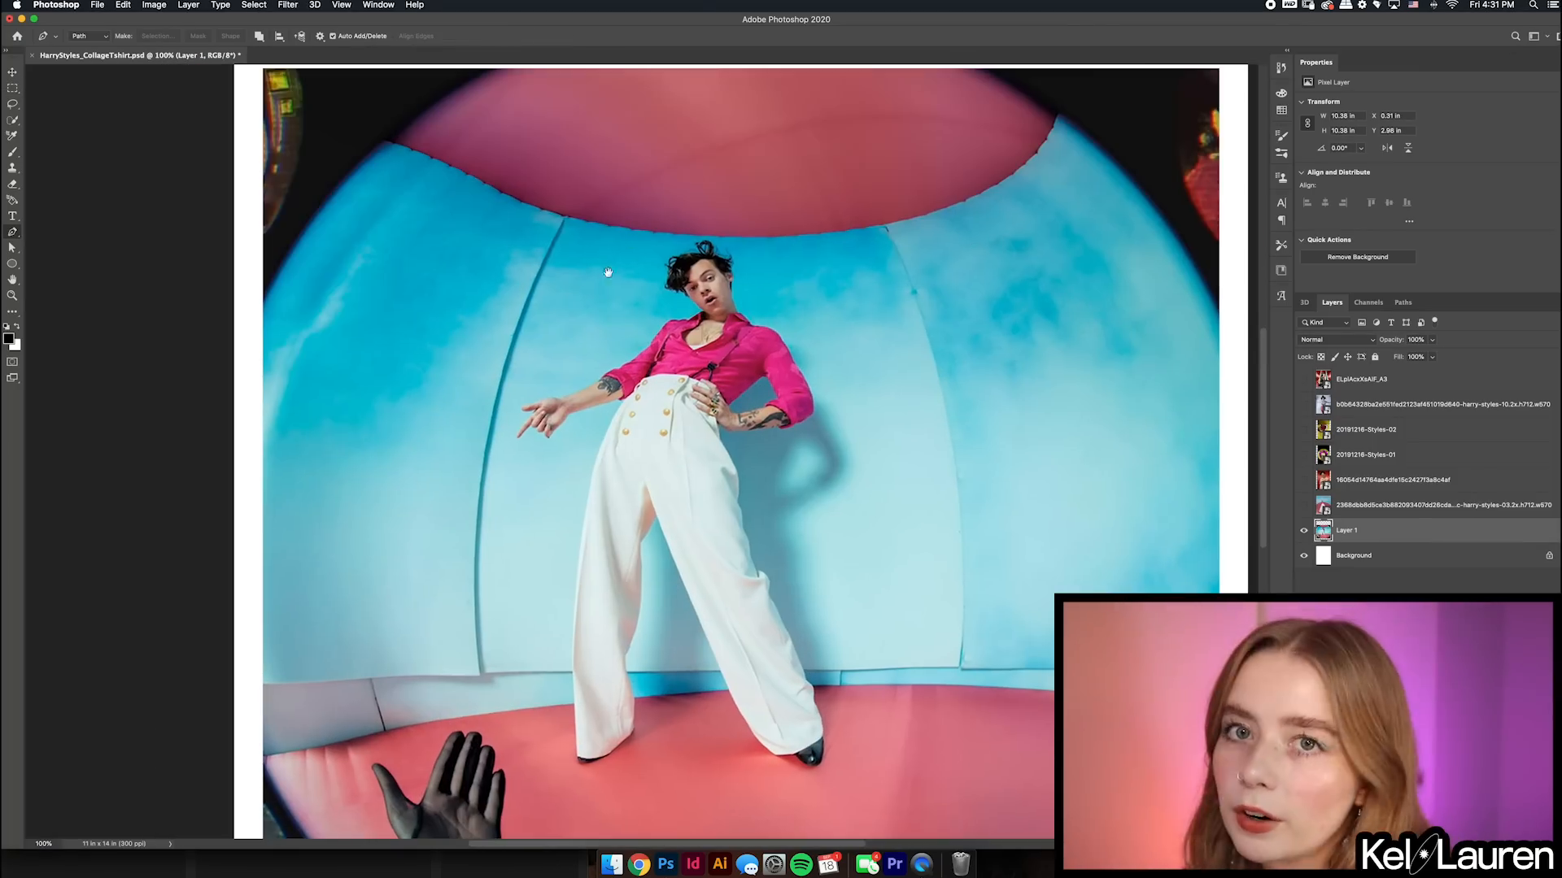
- Trace a rough angular outline around the standing figure in the pink shirt and white trousers on Layer 1 with the Pen tool
click(659, 288)
click(662, 260)
click(711, 235)
click(734, 252)
click(780, 326)
click(819, 410)
click(743, 466)
click(775, 593)
click(800, 648)
click(828, 718)
click(657, 525)
click(631, 657)
click(613, 406)
click(561, 392)
click(646, 343)
click(681, 299)
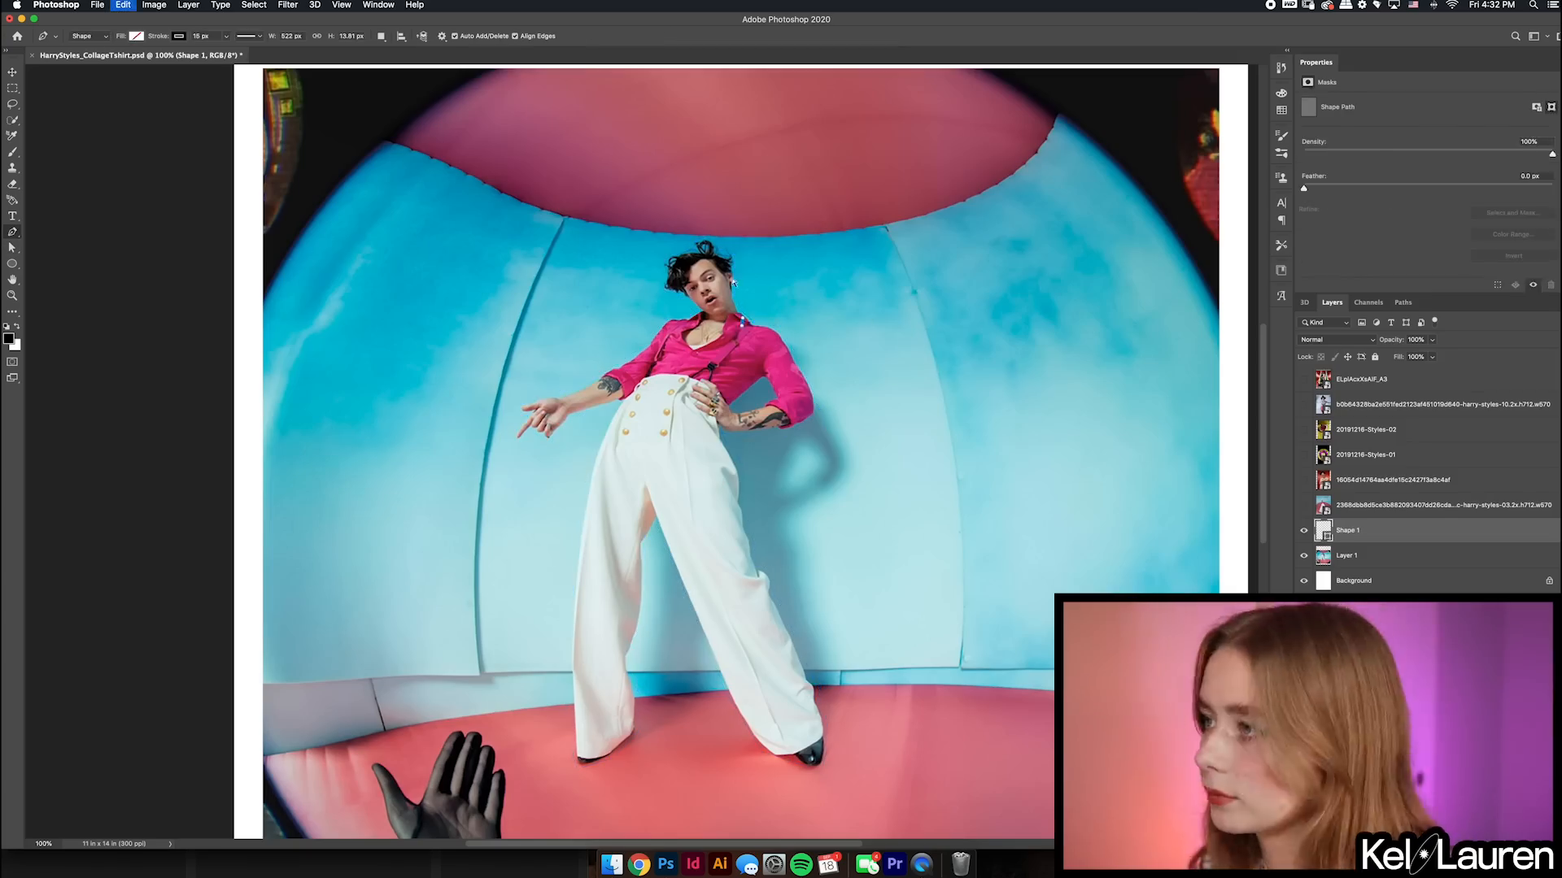
right_click(1407, 326)
click(886, 411)
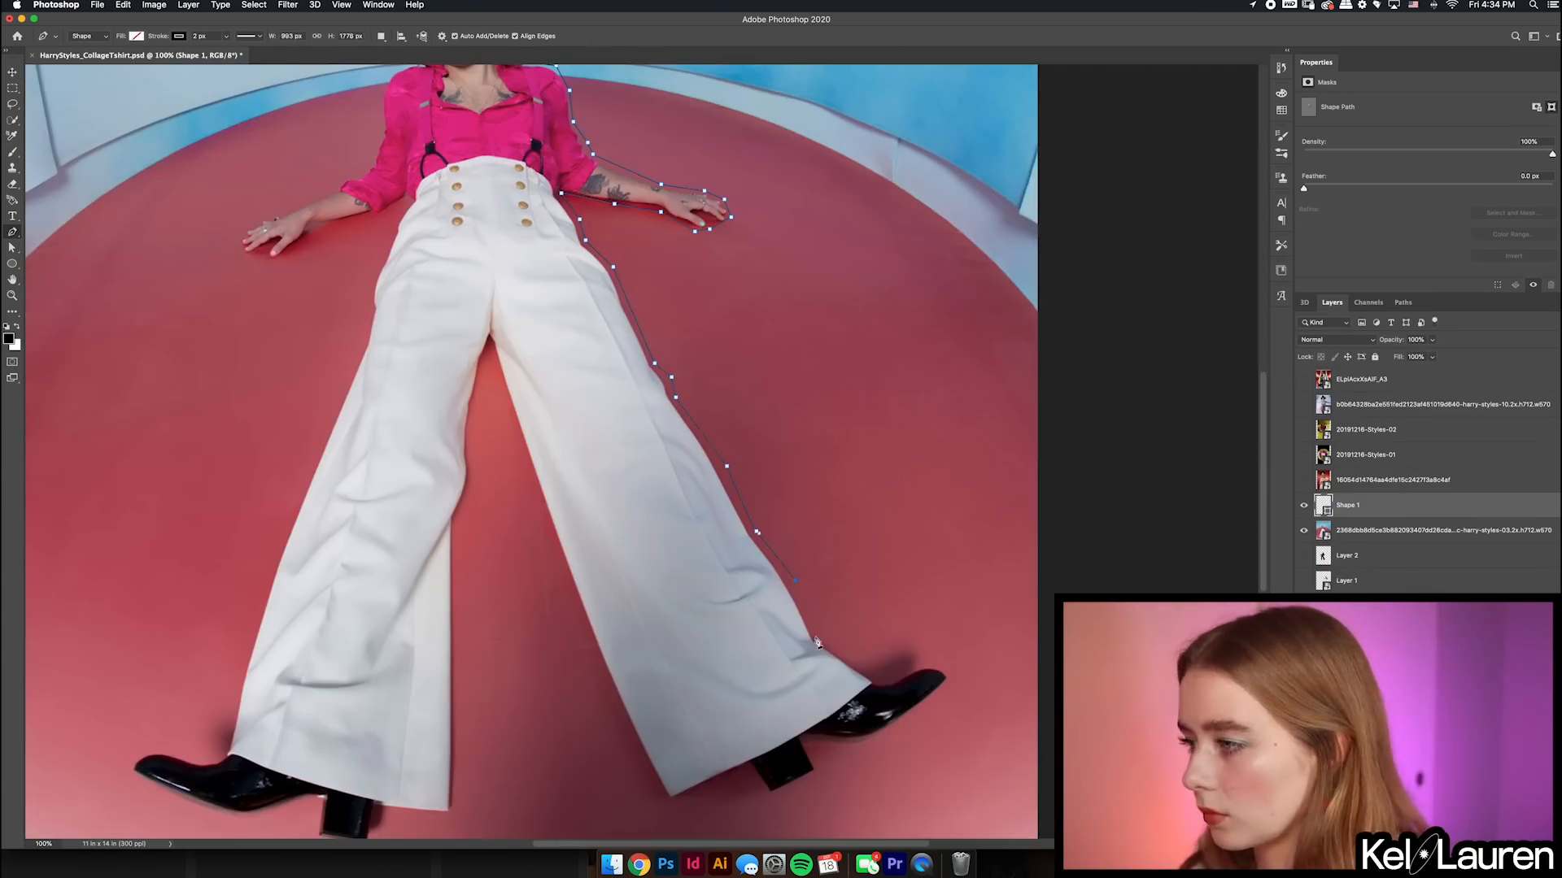
- Continue the Shape 1 outline around the first boot and up the inner trouser leg on the reclining figure in the harry-styles-03 photo
click(813, 749)
scroll(846, 720, down, 3)
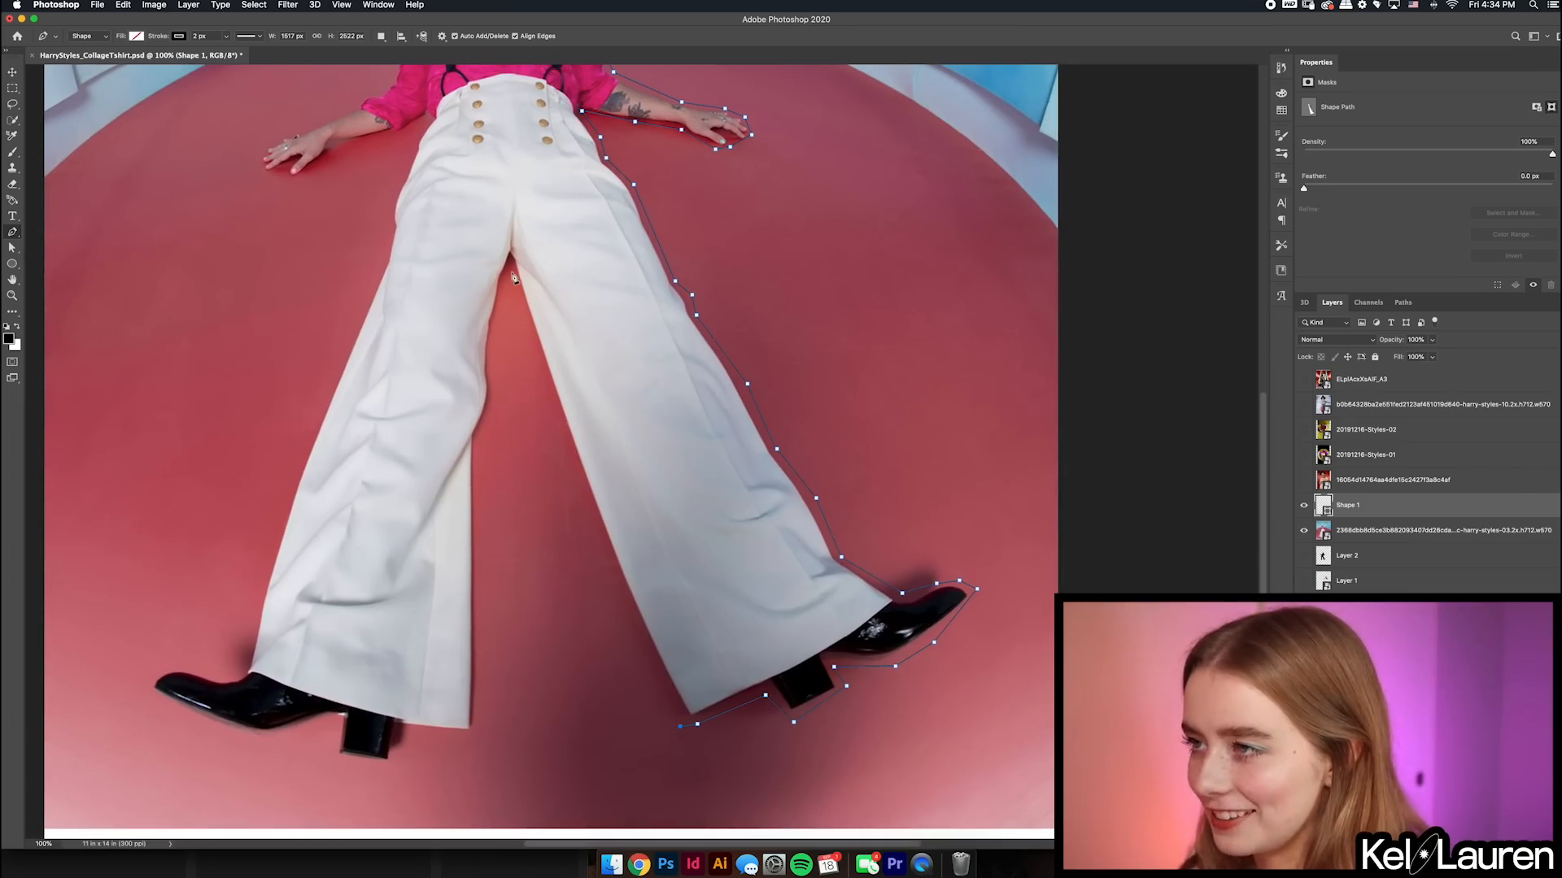
click(496, 361)
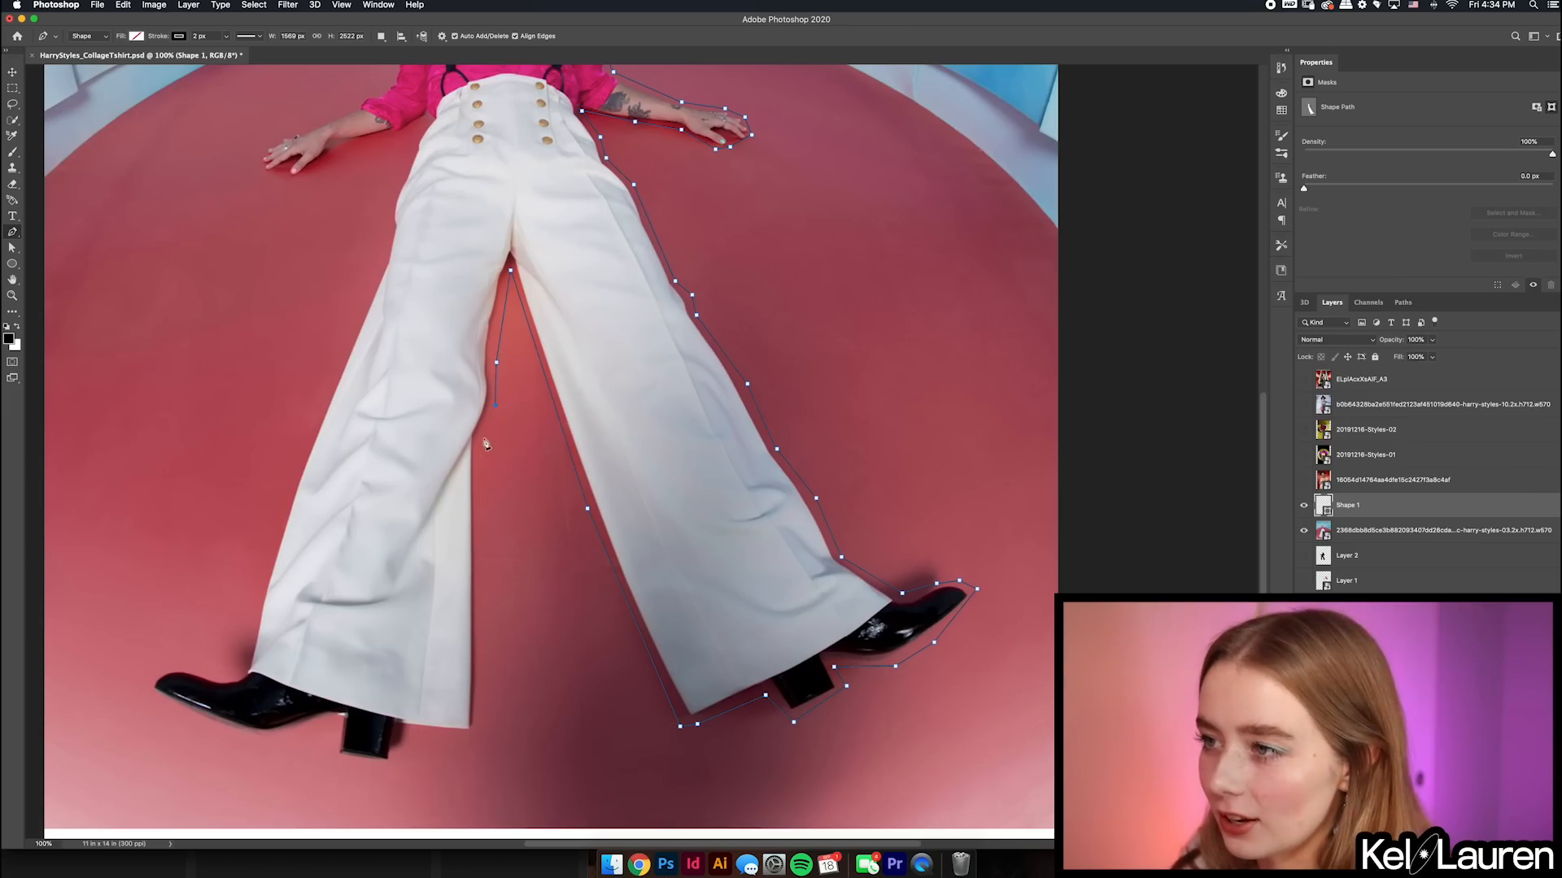
- Extend the Shape 1 outline down the second trouser leg and around its hem, heel and boot toe
click(479, 732)
click(400, 736)
click(392, 767)
click(331, 764)
click(335, 721)
click(305, 730)
click(269, 743)
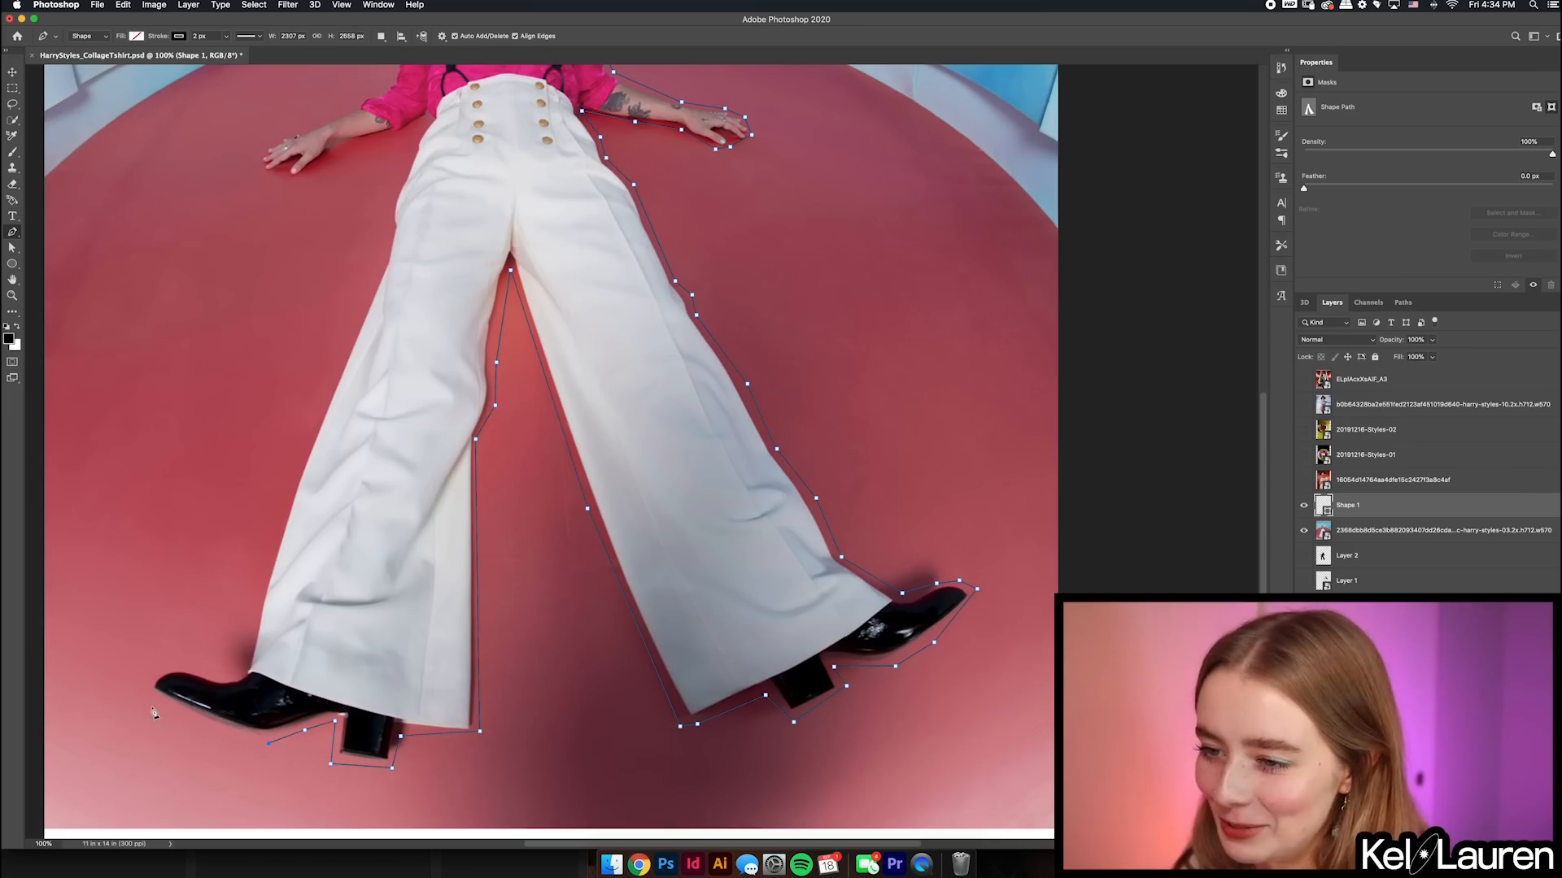
click(146, 698)
click(148, 678)
click(177, 663)
click(232, 675)
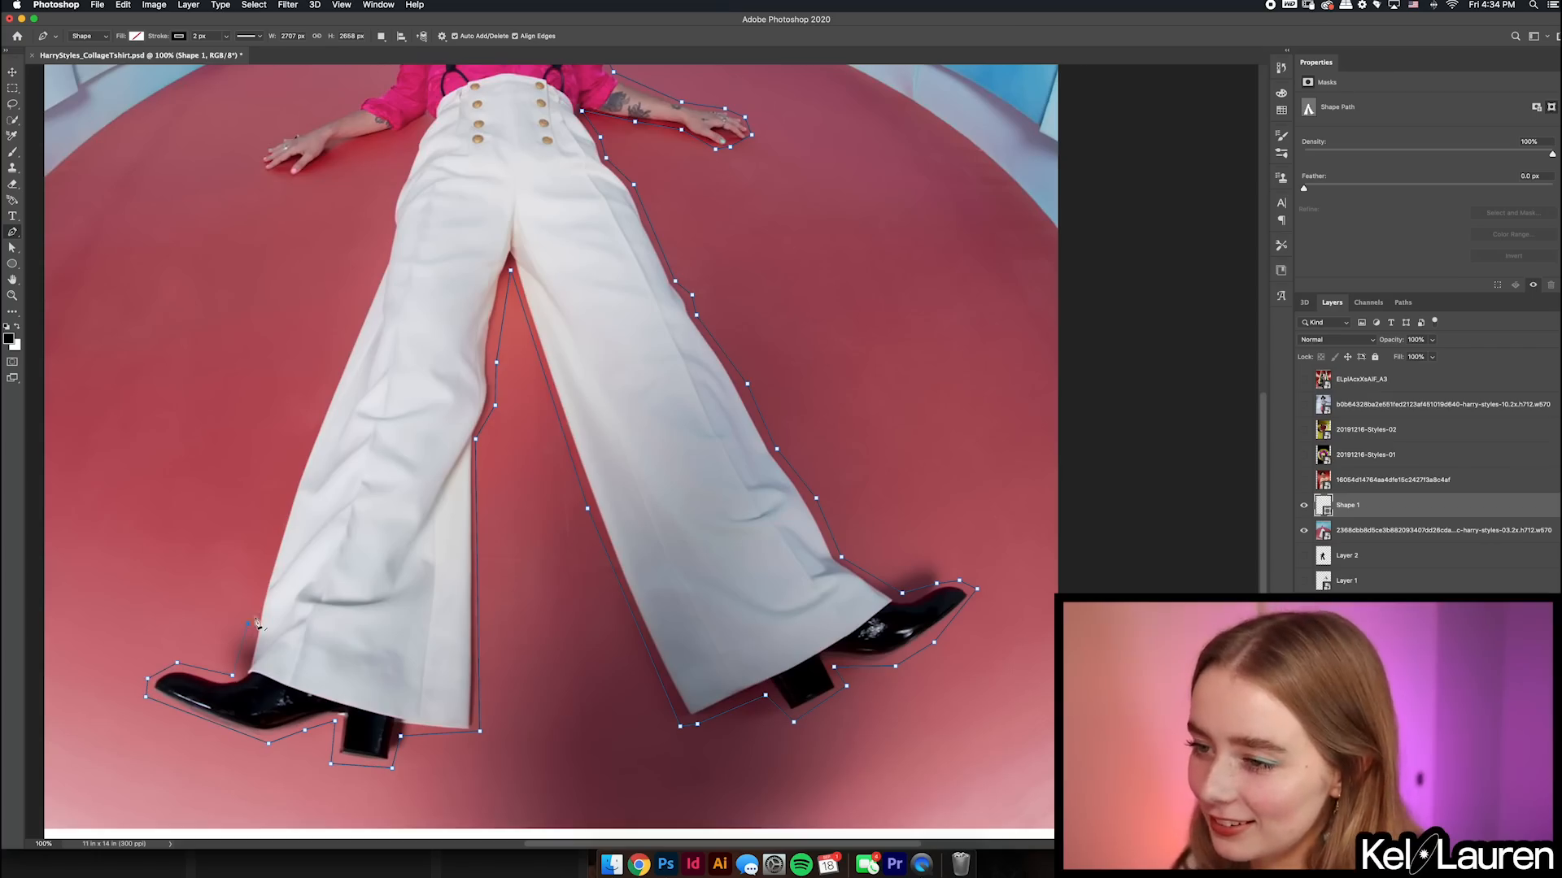
- Run the Shape 1 outline up the outer edge of the second trouser leg to the hip
click(302, 462)
click(350, 336)
click(387, 242)
click(396, 189)
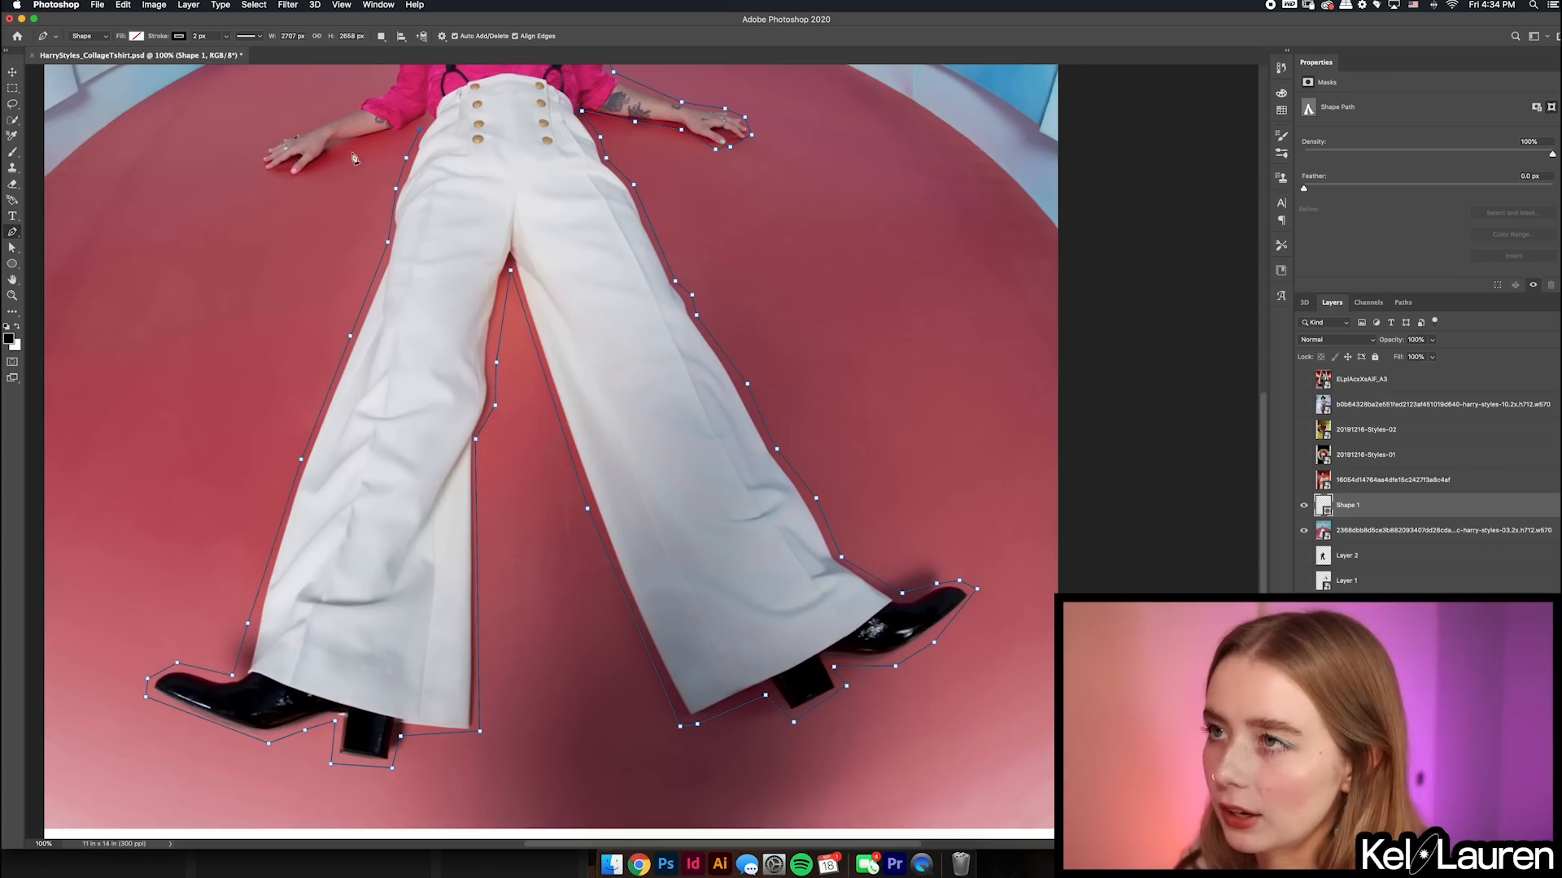
- Carry the Shape 1 outline around the tattoo-free hand and along the pink sleeve up to the shoulder
click(308, 179)
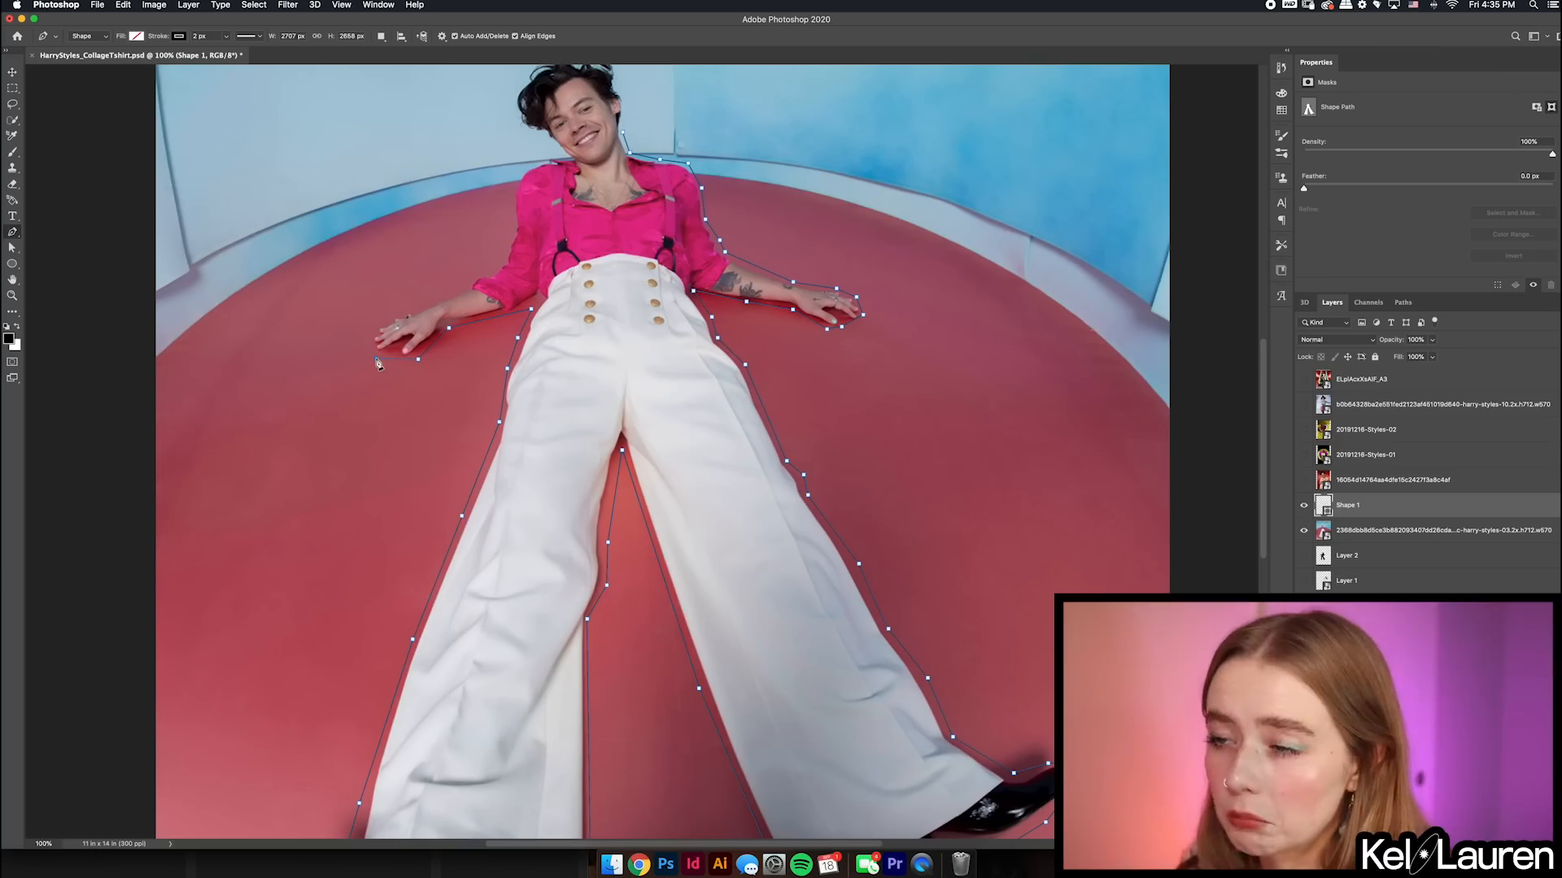
click(375, 358)
click(365, 330)
click(436, 301)
click(462, 286)
click(498, 265)
click(510, 227)
click(509, 178)
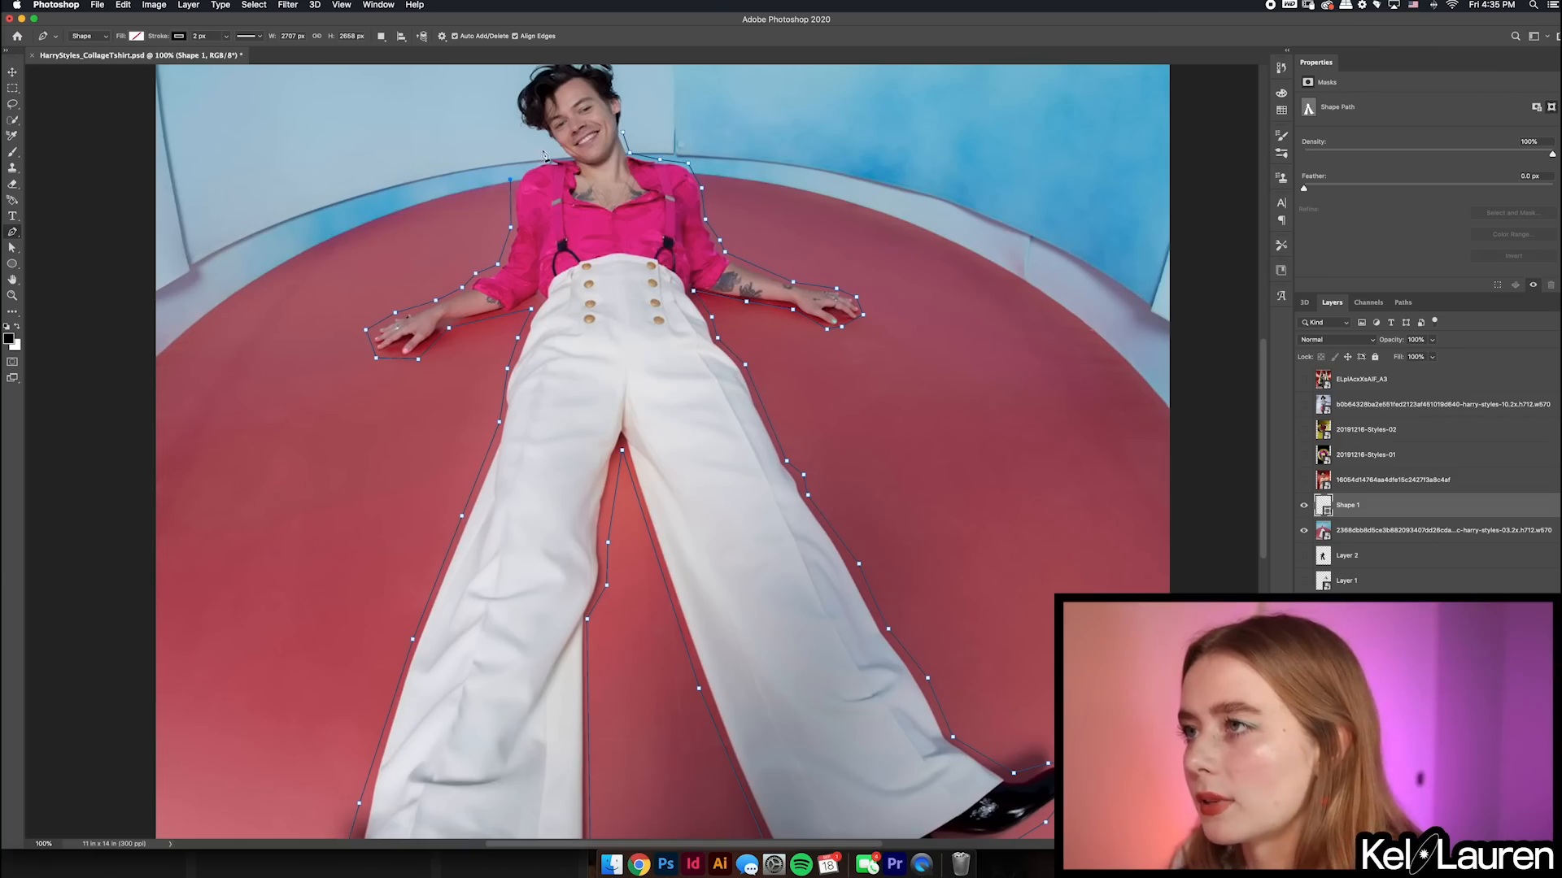
- Trace roughly around the smiling figure's neck and hair and close the Shape 1 outline
scroll(514, 112, up, 5)
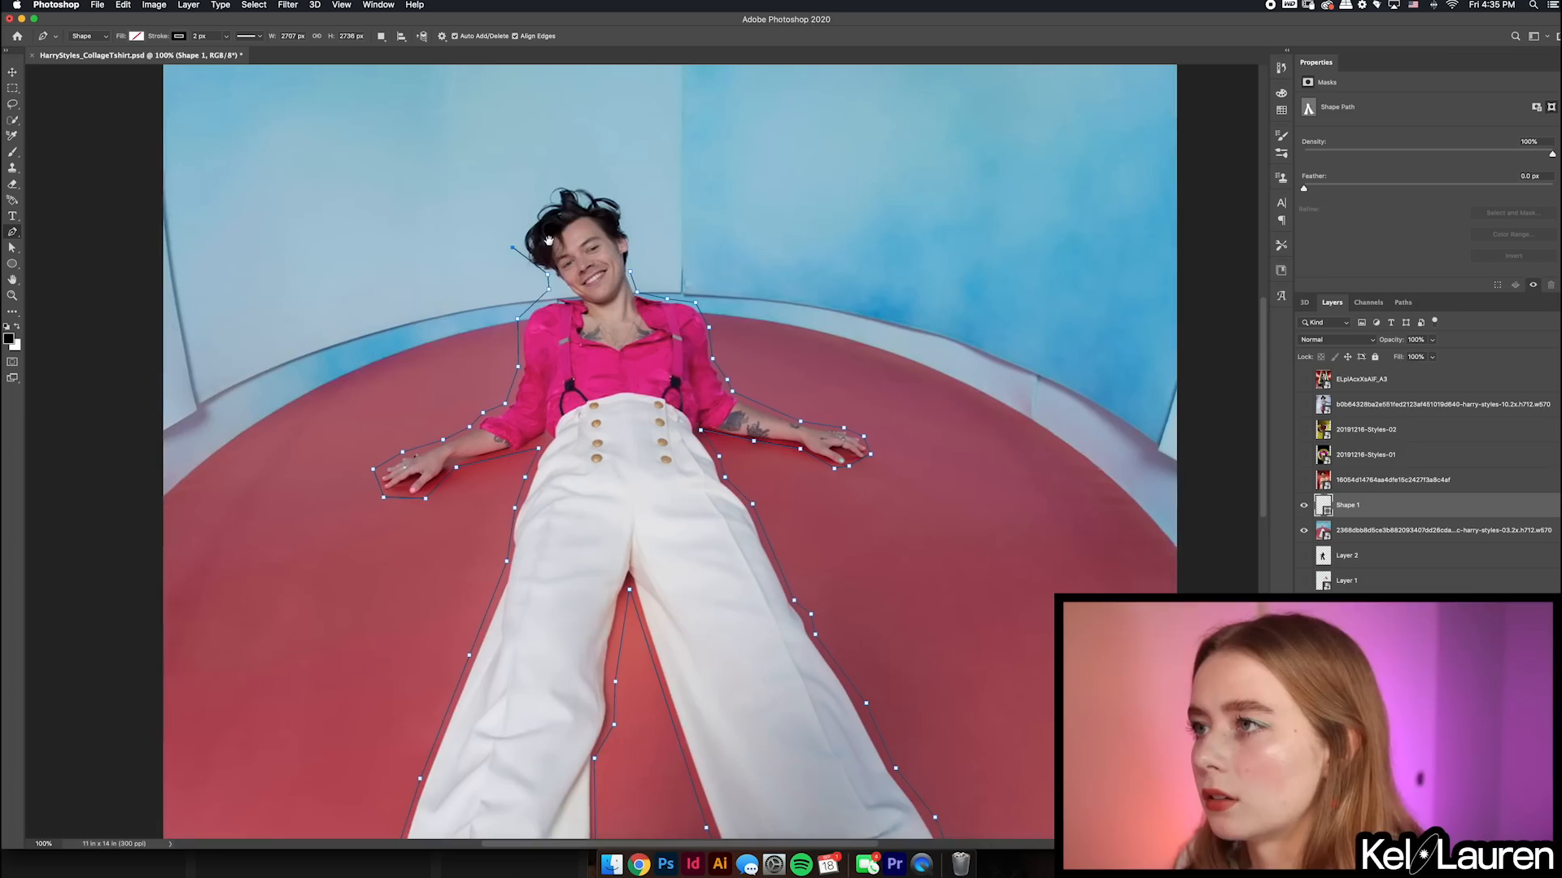
click(527, 213)
click(543, 197)
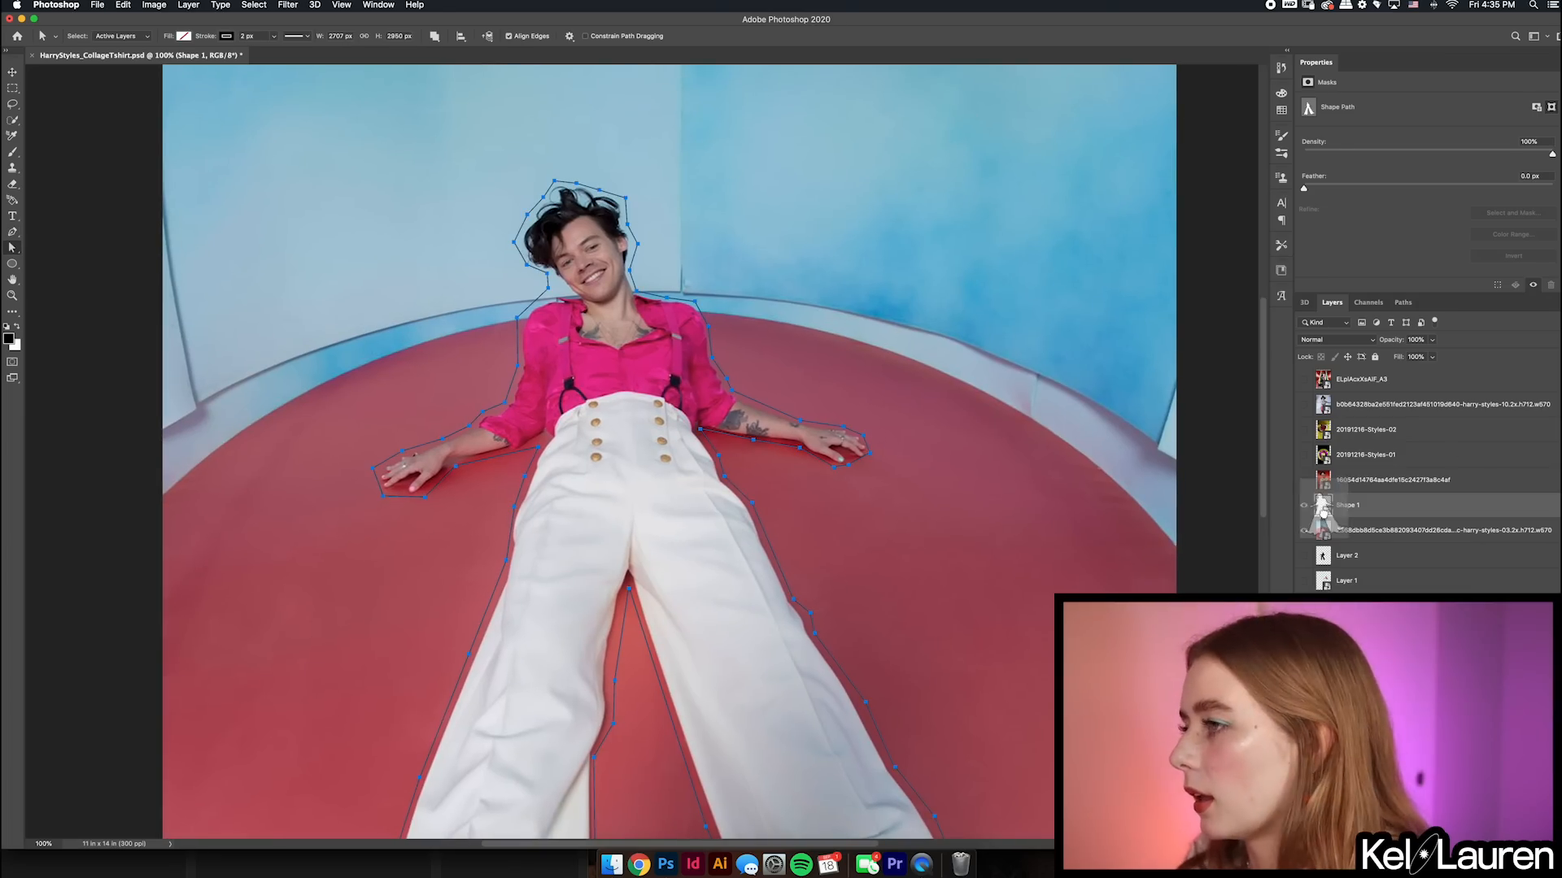
- Load Shape 1 as a selection, apply it as a layer mask on the harry-styles-03 photo layer, and hide Shape 1
super+click(1323, 506)
click(1344, 531)
click(1411, 843)
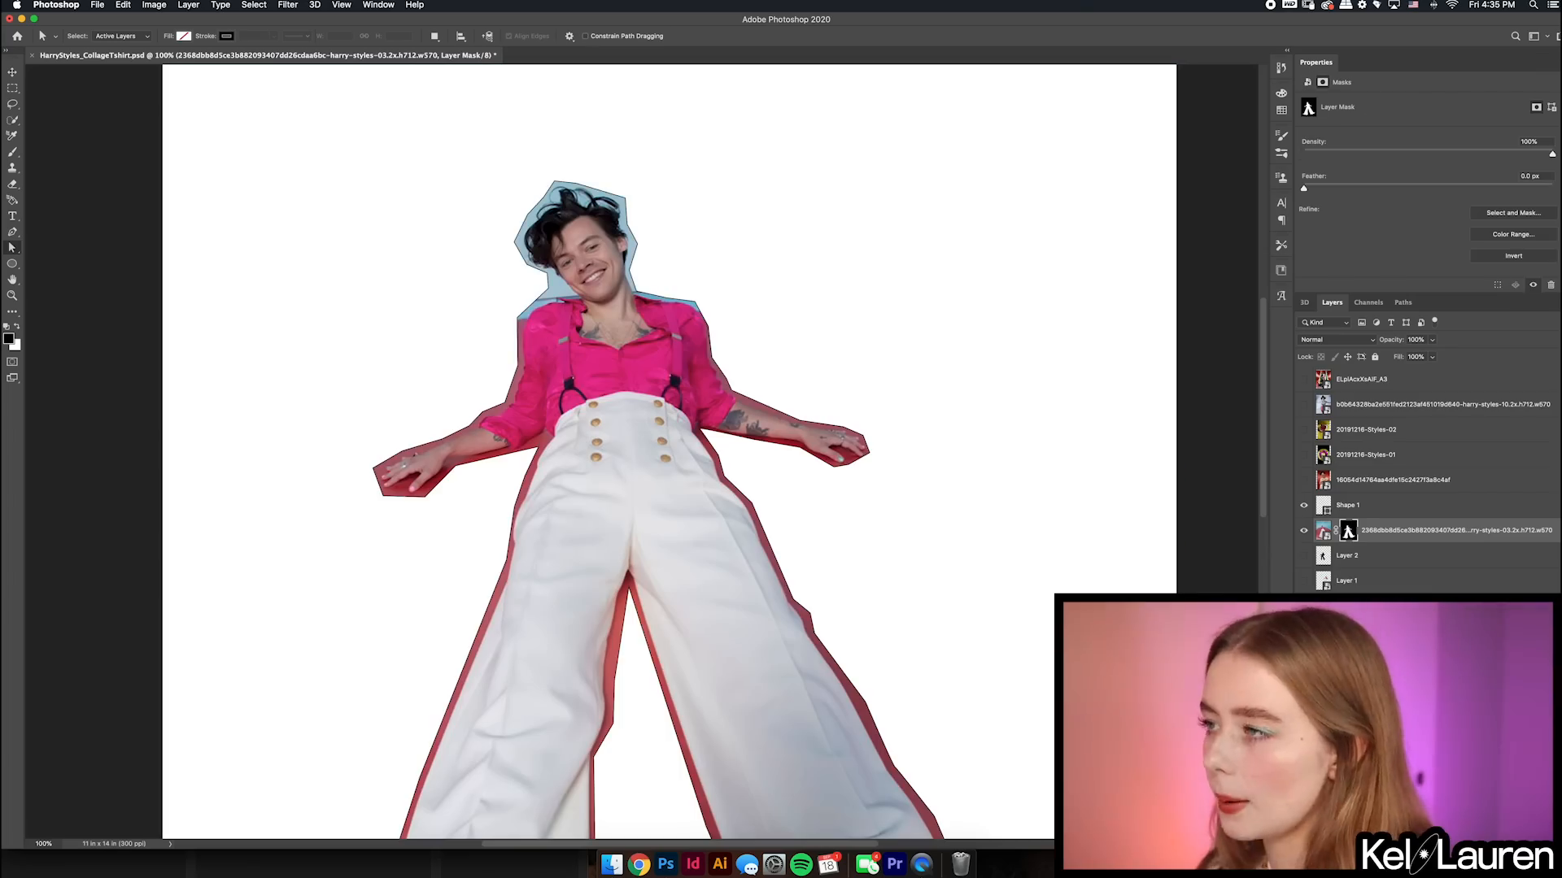
click(1304, 505)
- Fit the artwork in view and convert the masked harry-styles-03 layer to a smart object
key(v)
key(super+0)
right_click(1427, 531)
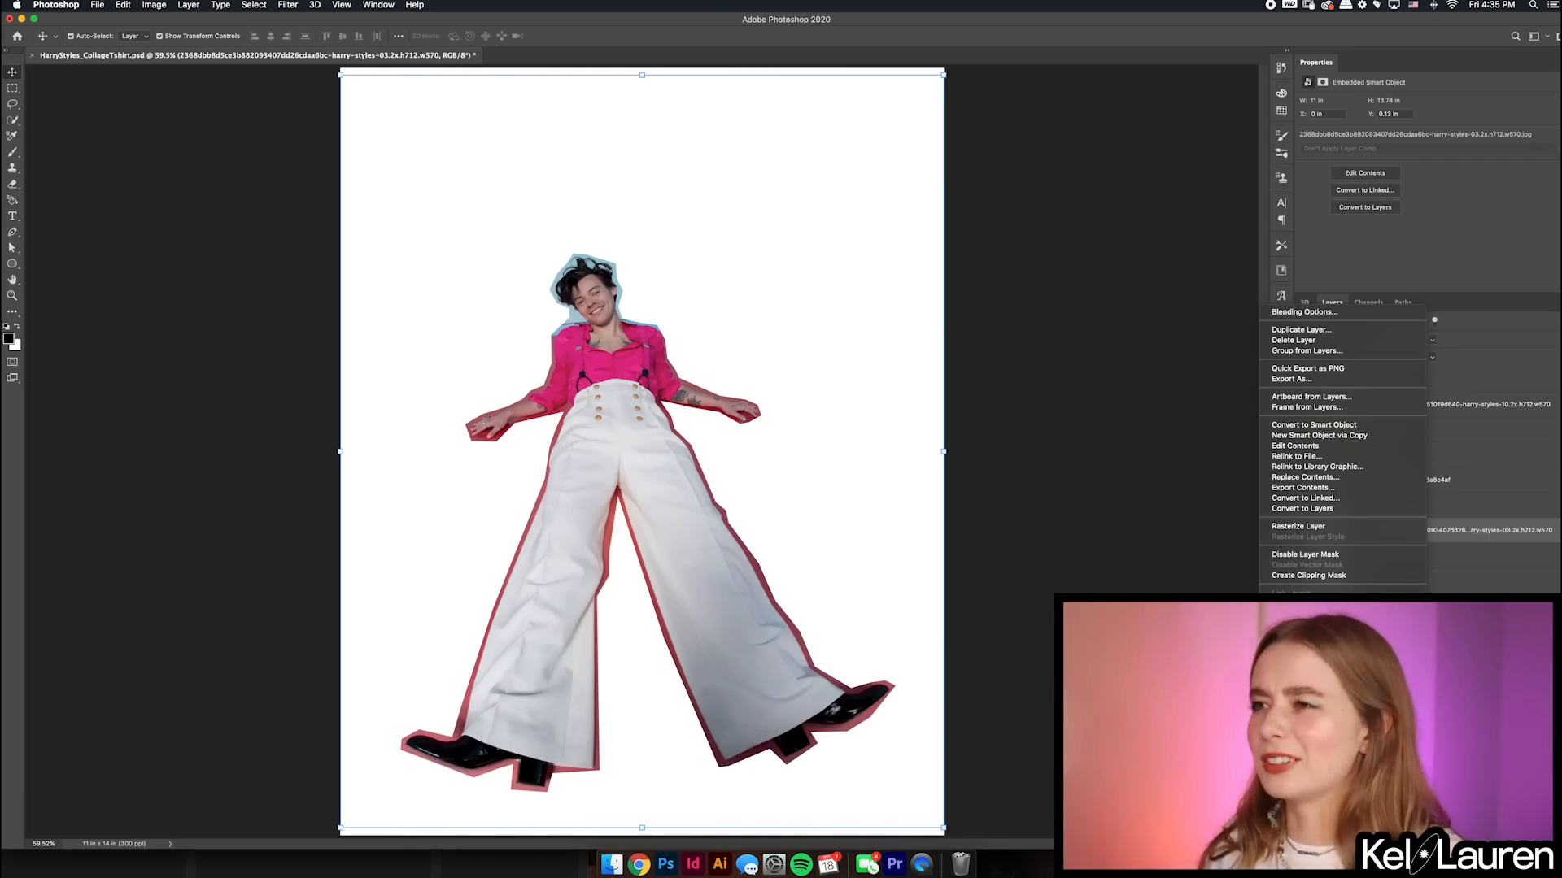
click(1314, 425)
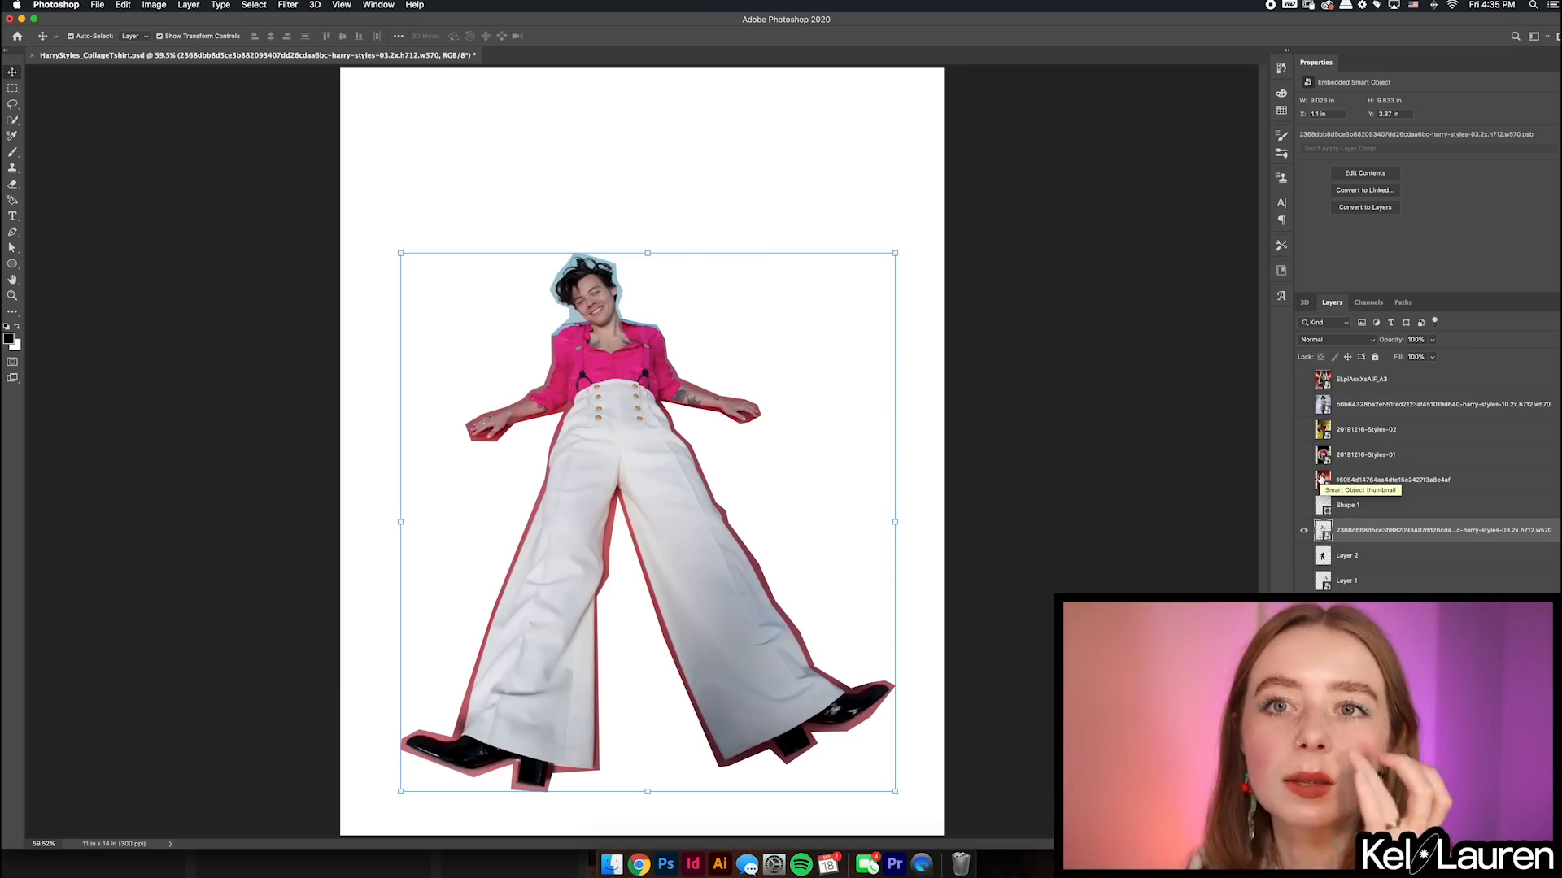
- Show only the 16054d14764aa4dfe15c2427f3a8c4af photo and start a Pen outline from the trouser hem up the bent arm to the shoulder
click(1413, 482)
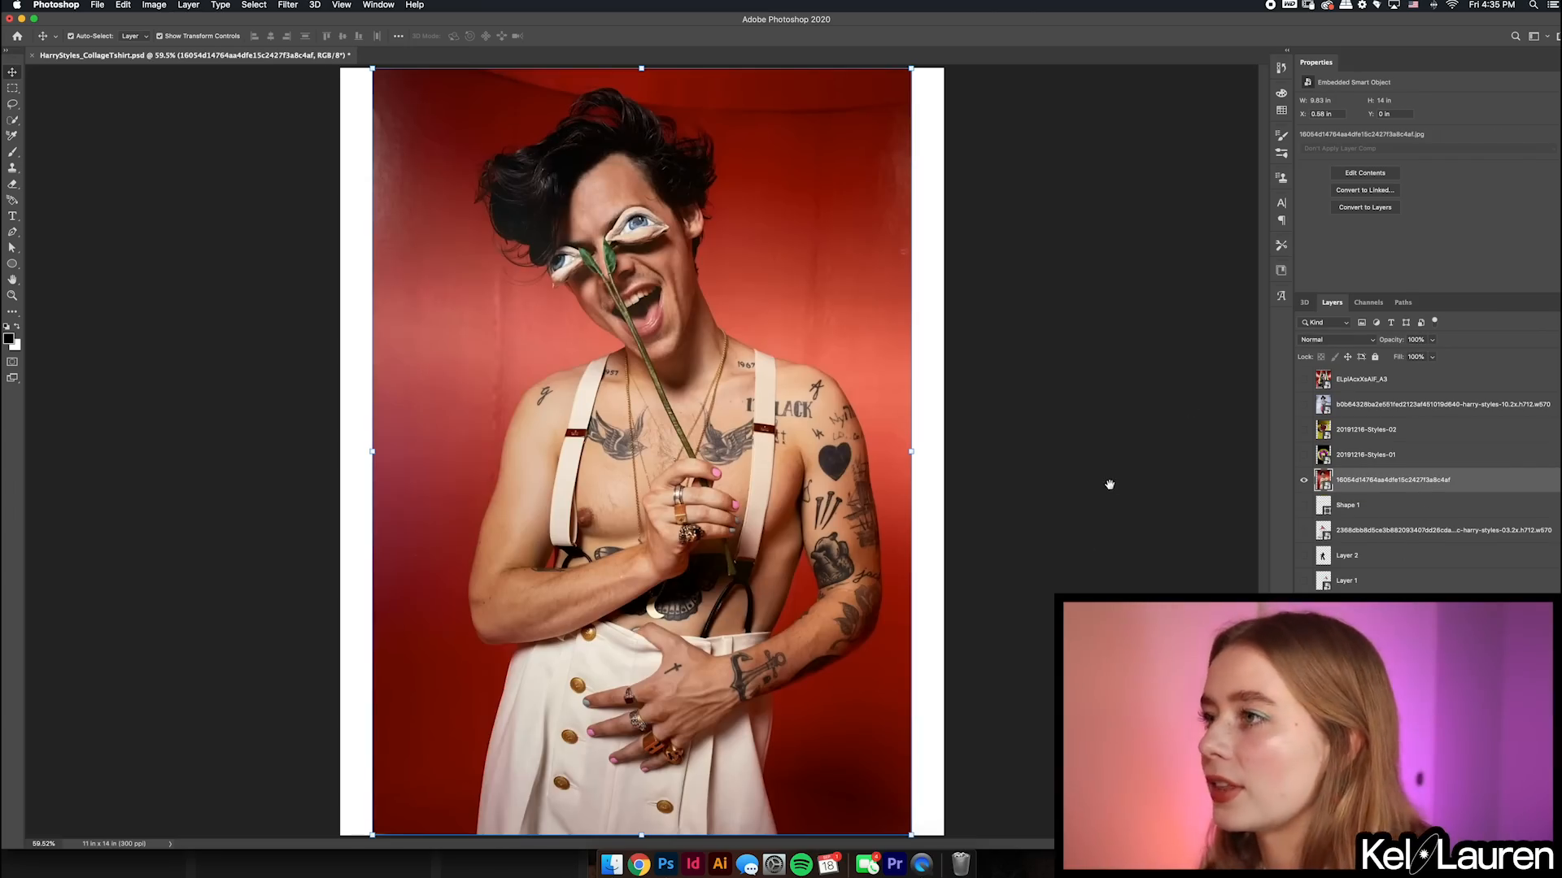
key(super+minus)
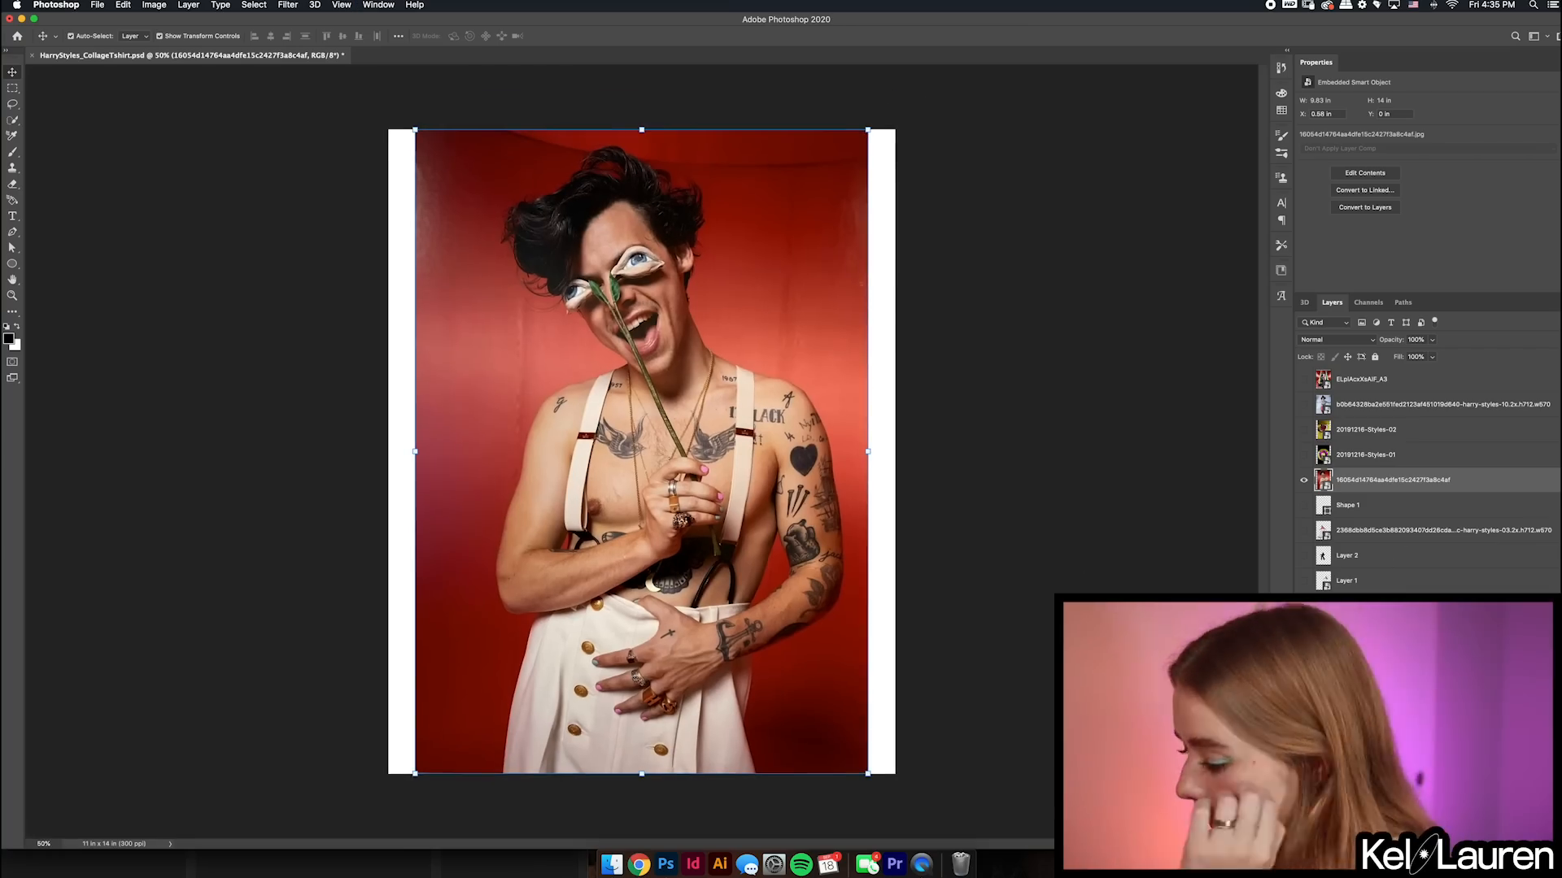
key(p)
click(496, 776)
click(504, 699)
click(525, 623)
click(500, 620)
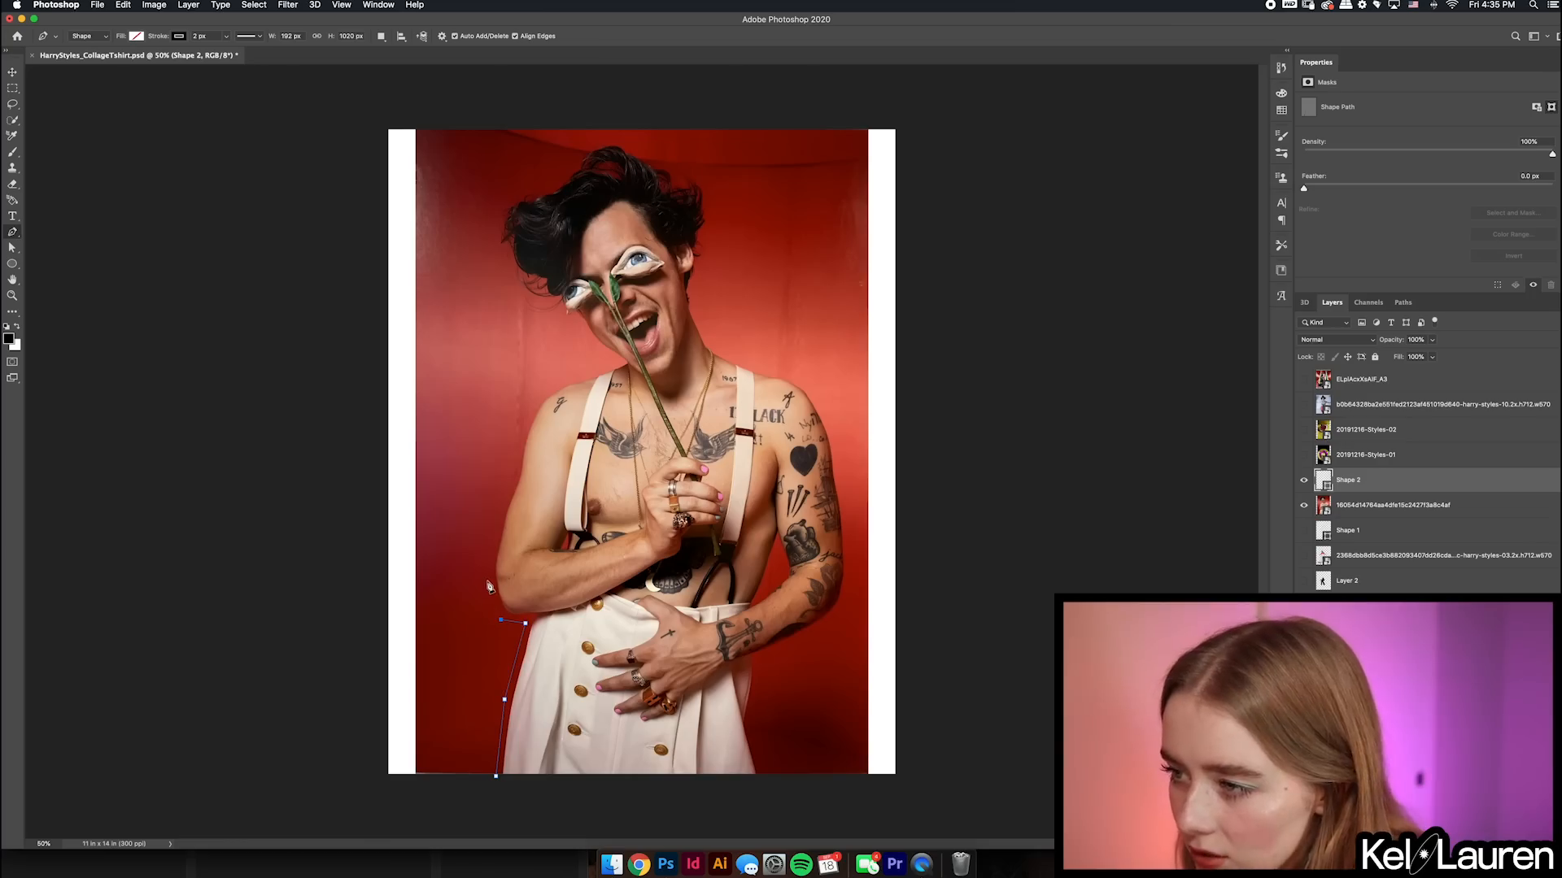
click(487, 581)
click(515, 477)
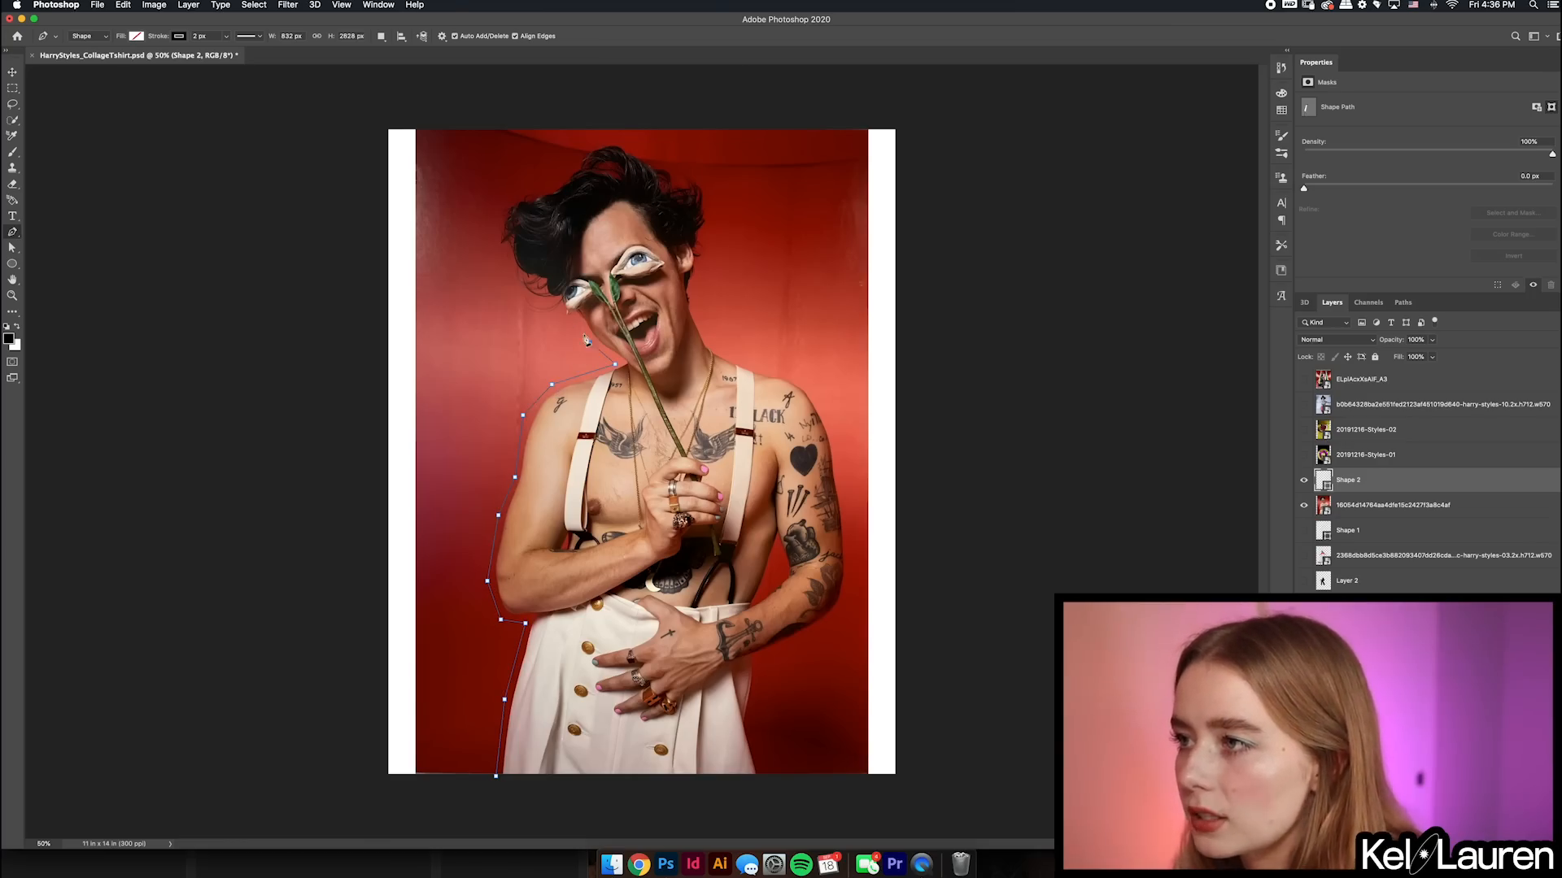
- Continue the Shape 2 outline in rough angular segments around the dark hair of the figure with the eye props
click(514, 290)
click(507, 264)
click(493, 230)
click(505, 200)
click(543, 190)
click(589, 146)
click(625, 137)
click(639, 155)
click(676, 170)
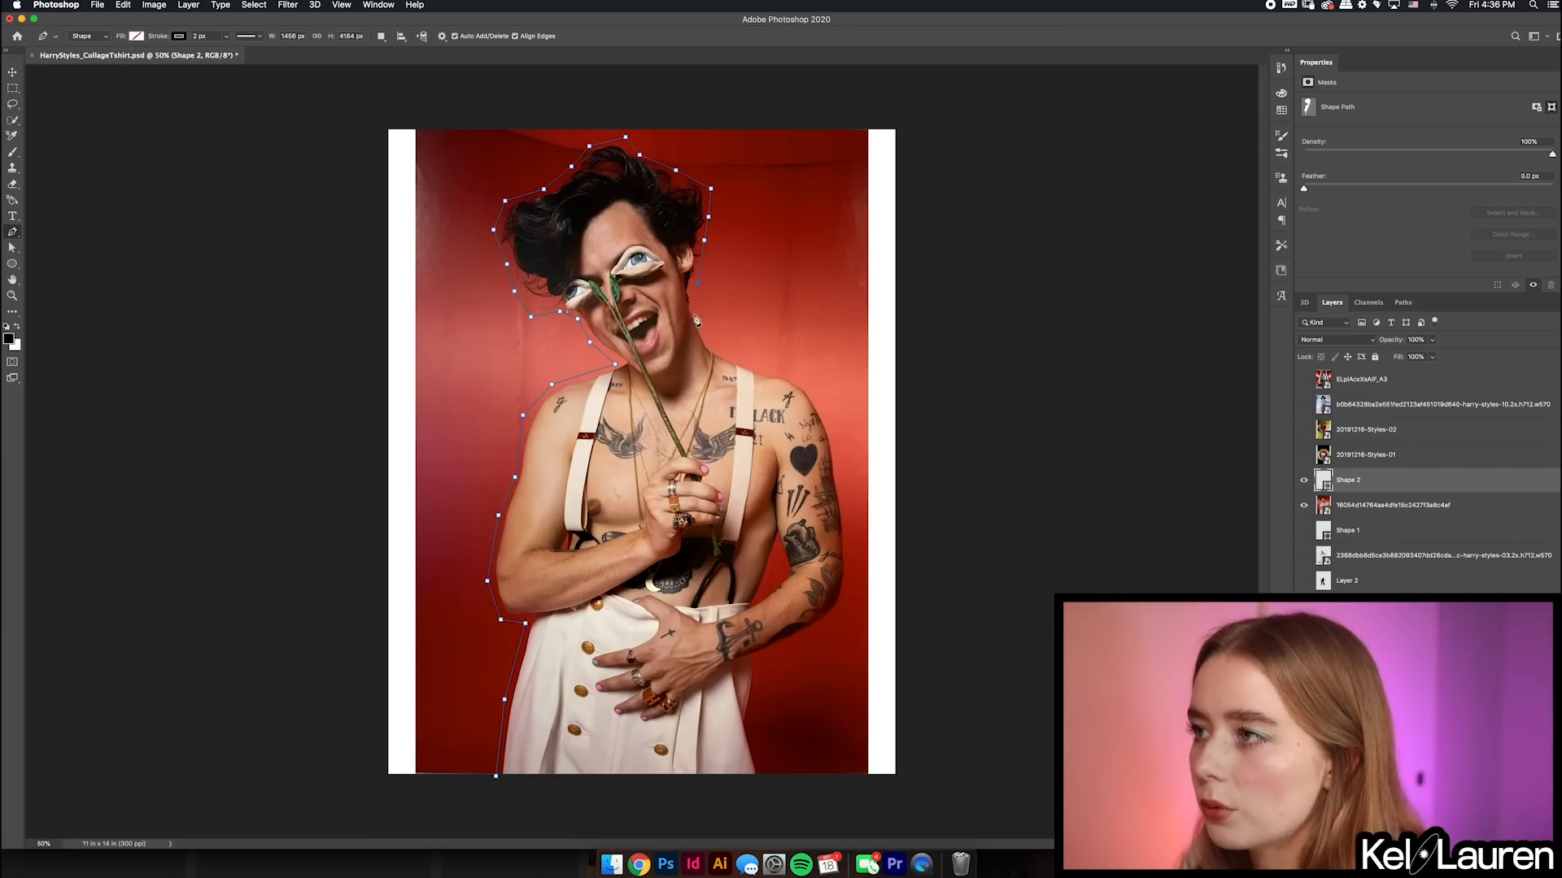
- Trace Shape 2 down the tattooed shoulder, arm and trouser side, closing the outline along the photo's lower edge
click(818, 390)
click(844, 448)
click(847, 515)
click(840, 609)
click(763, 656)
click(749, 720)
click(764, 775)
click(497, 776)
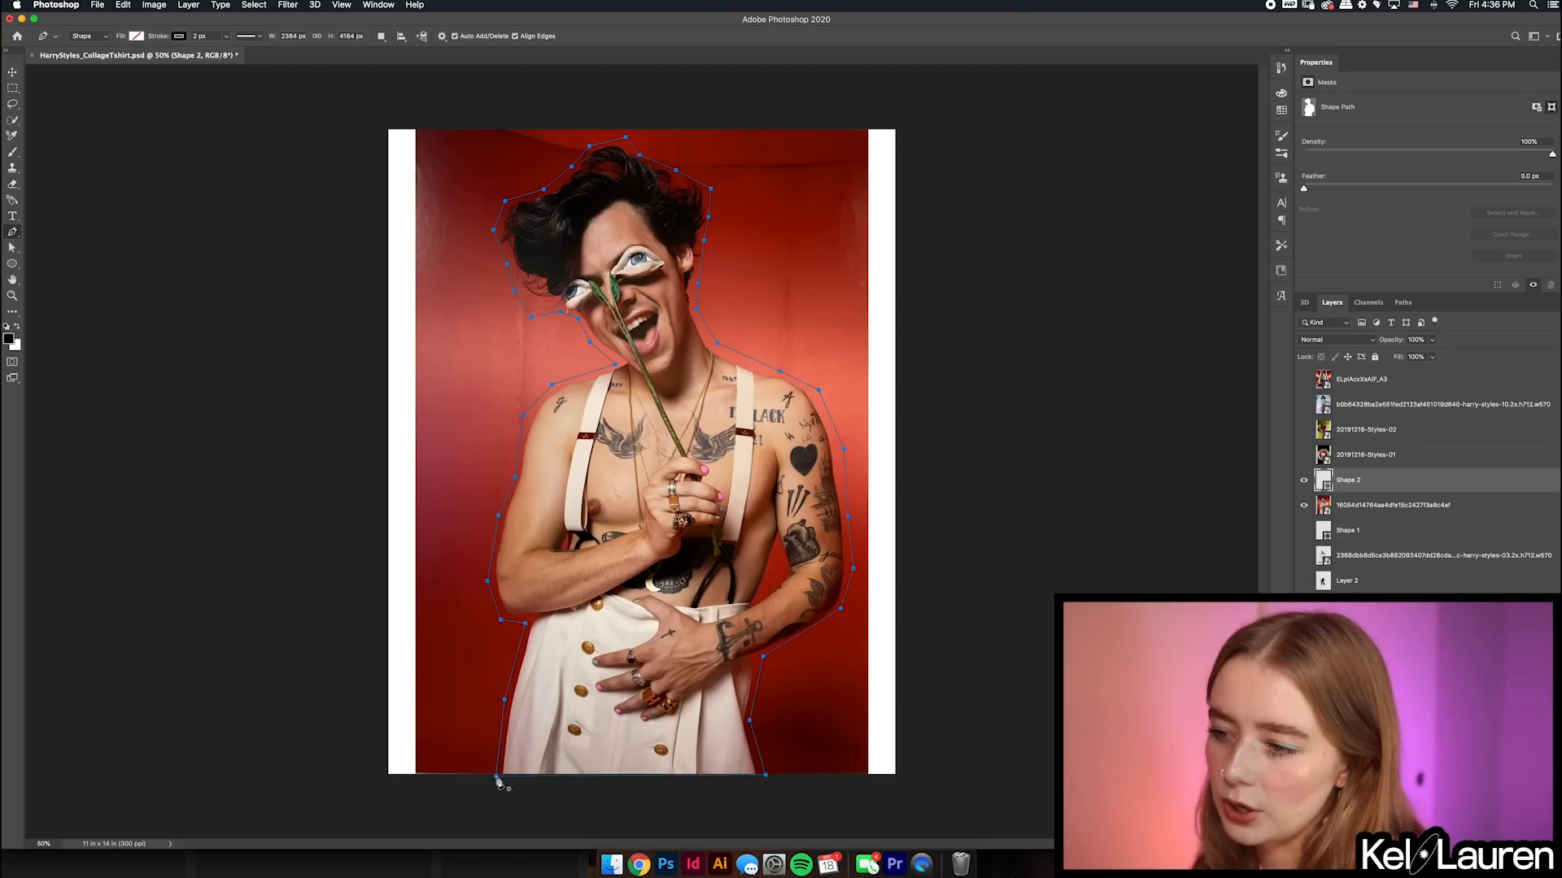
- Load Shape 2 as a selection, mask the 16054d14764aa4dfe15c2427f3a8c4af photo with it, and hide the shape
super+click(1329, 485)
click(1353, 505)
click(1479, 843)
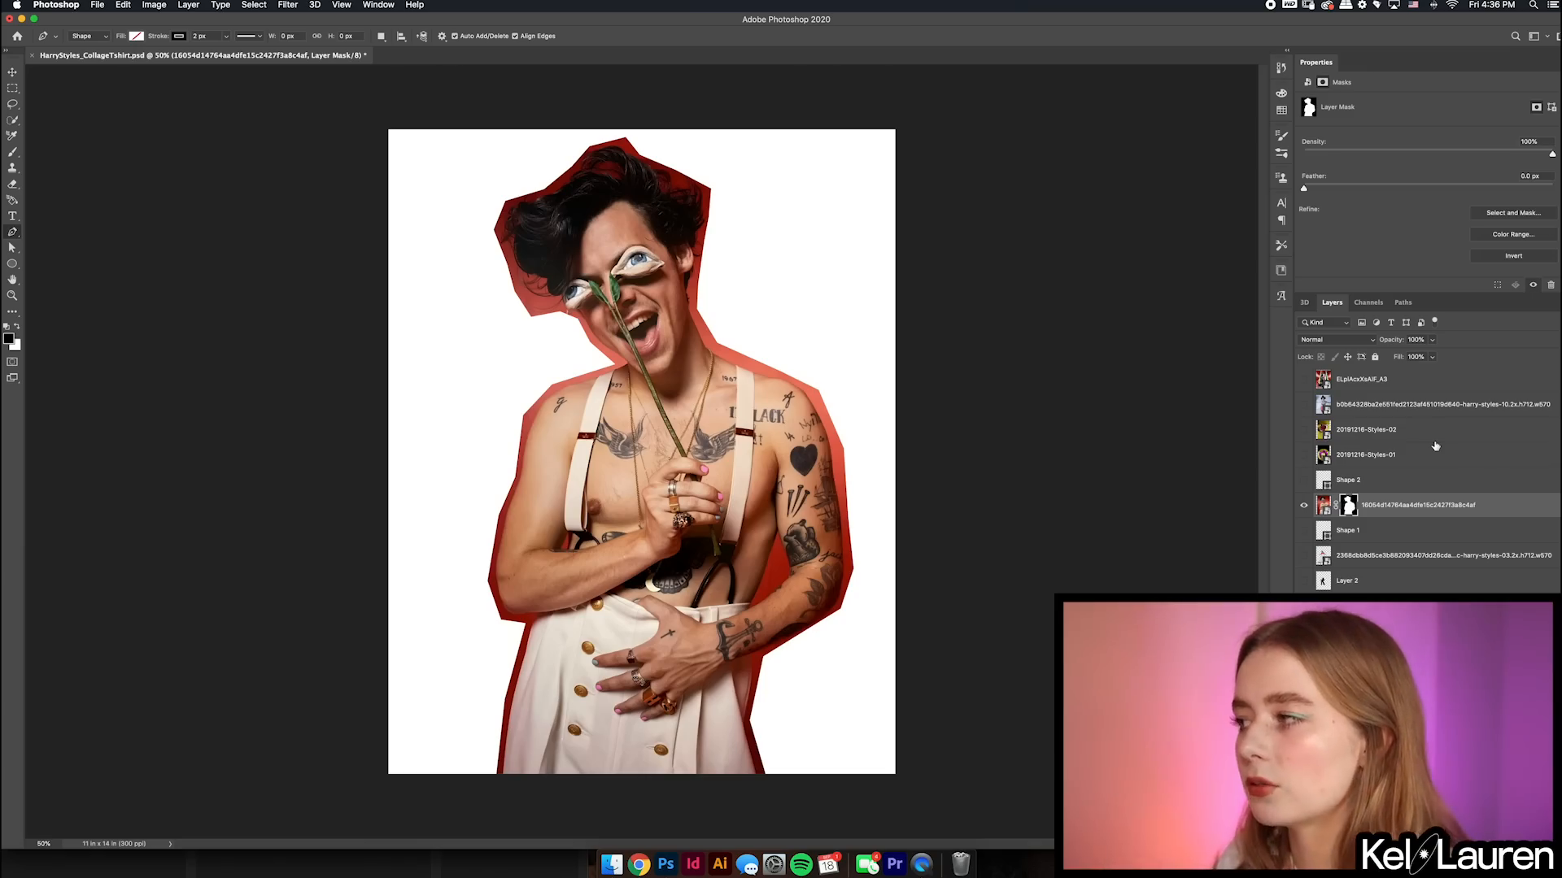
- Convert the masked 16054d14764aa4dfe15c2427f3a8c4af layer to a smart object
right_click(1325, 501)
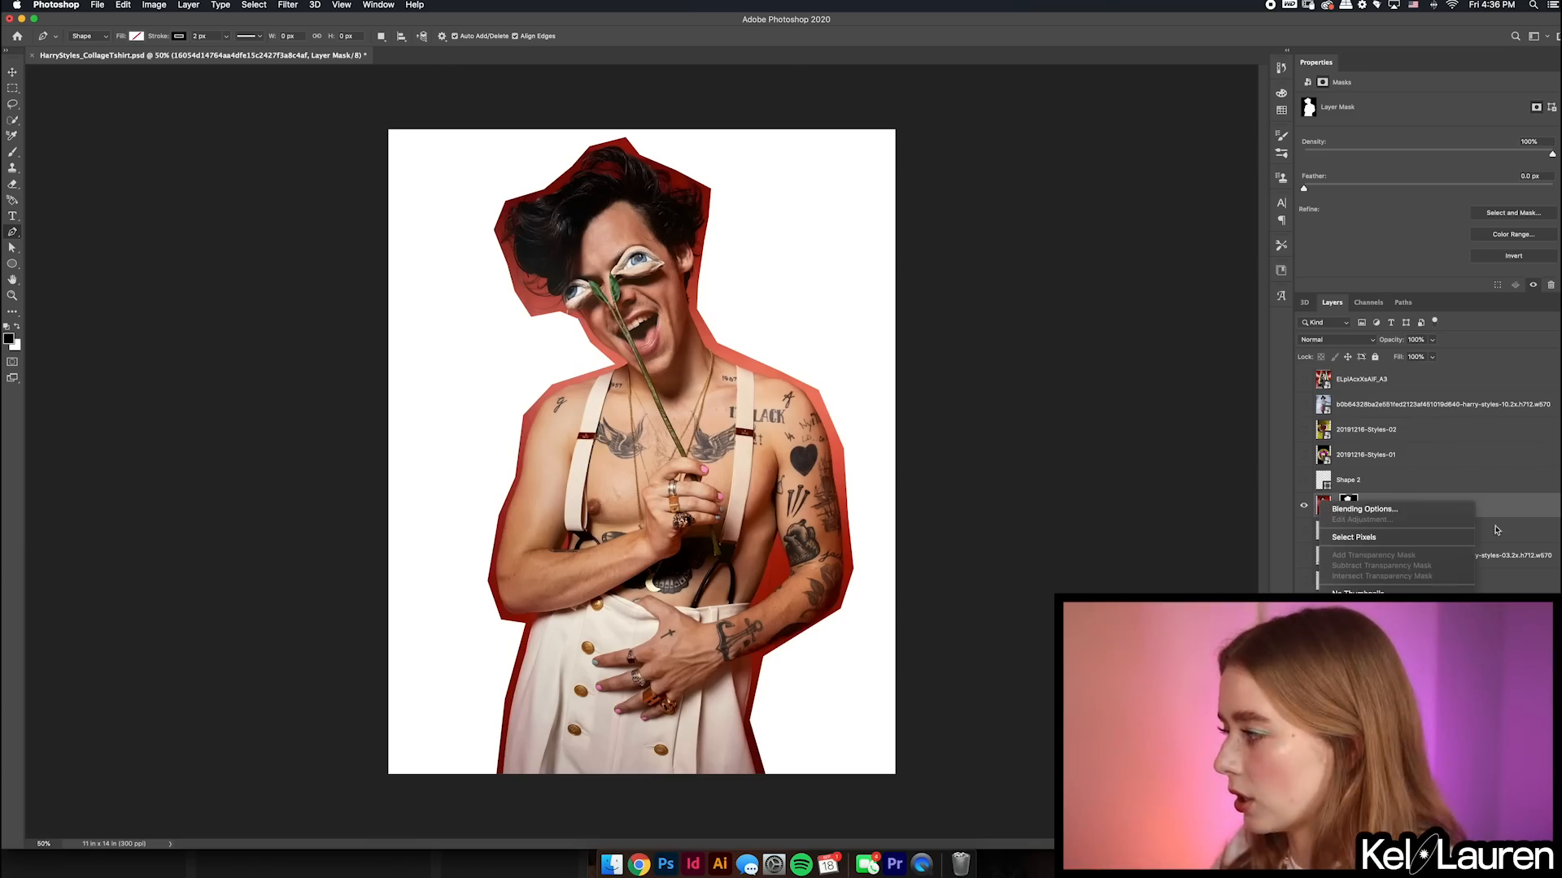
click(1529, 511)
right_click(1348, 505)
click(1399, 439)
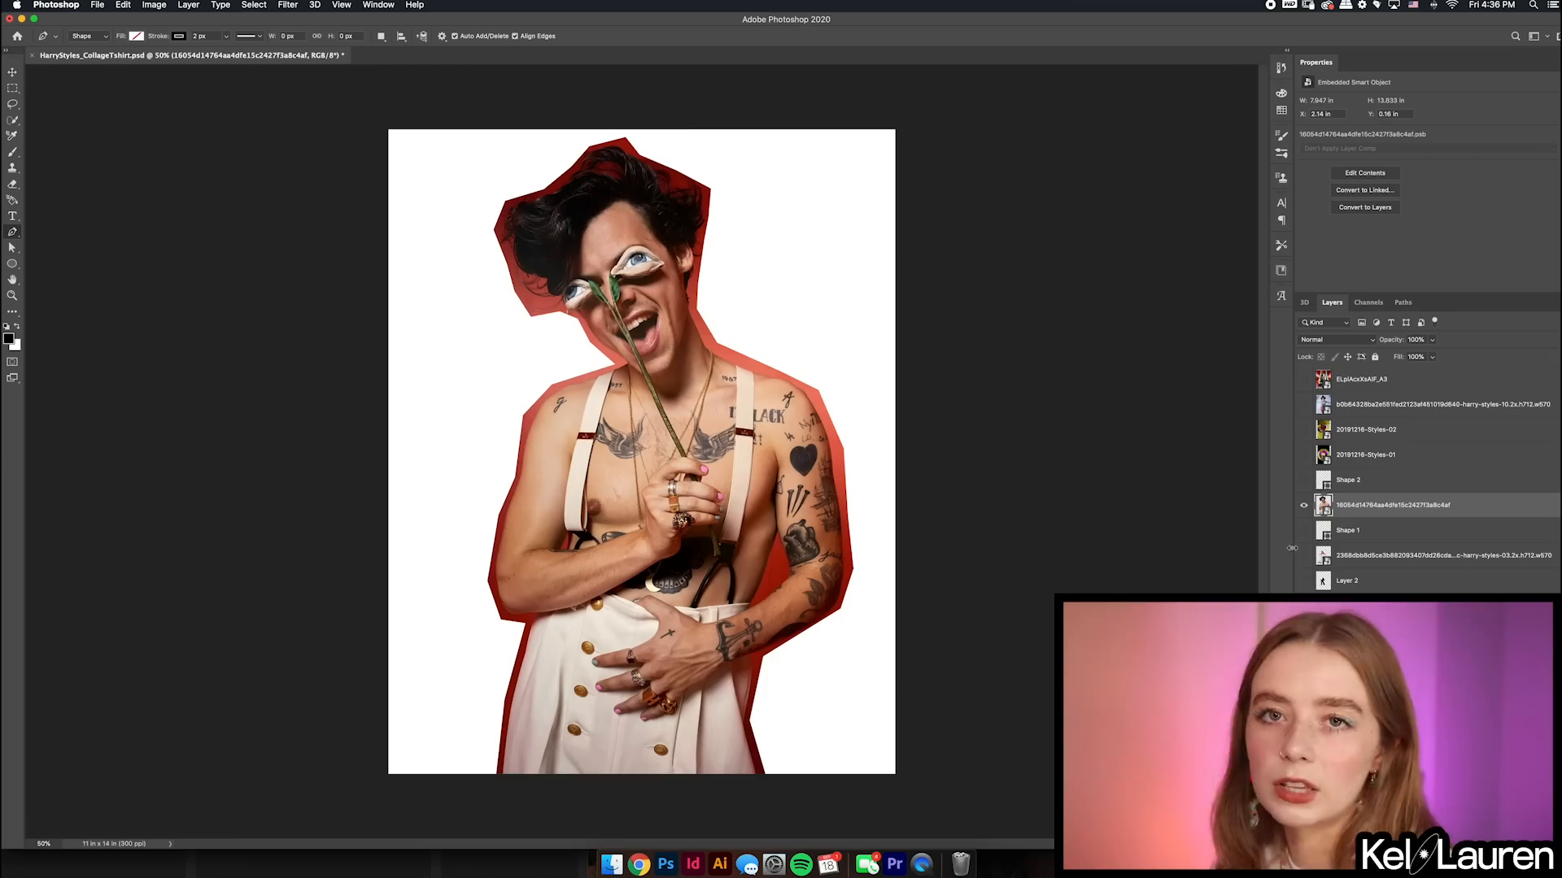
- Show the 20191216-Styles-01 photo layer and make it the active layer
click(1321, 480)
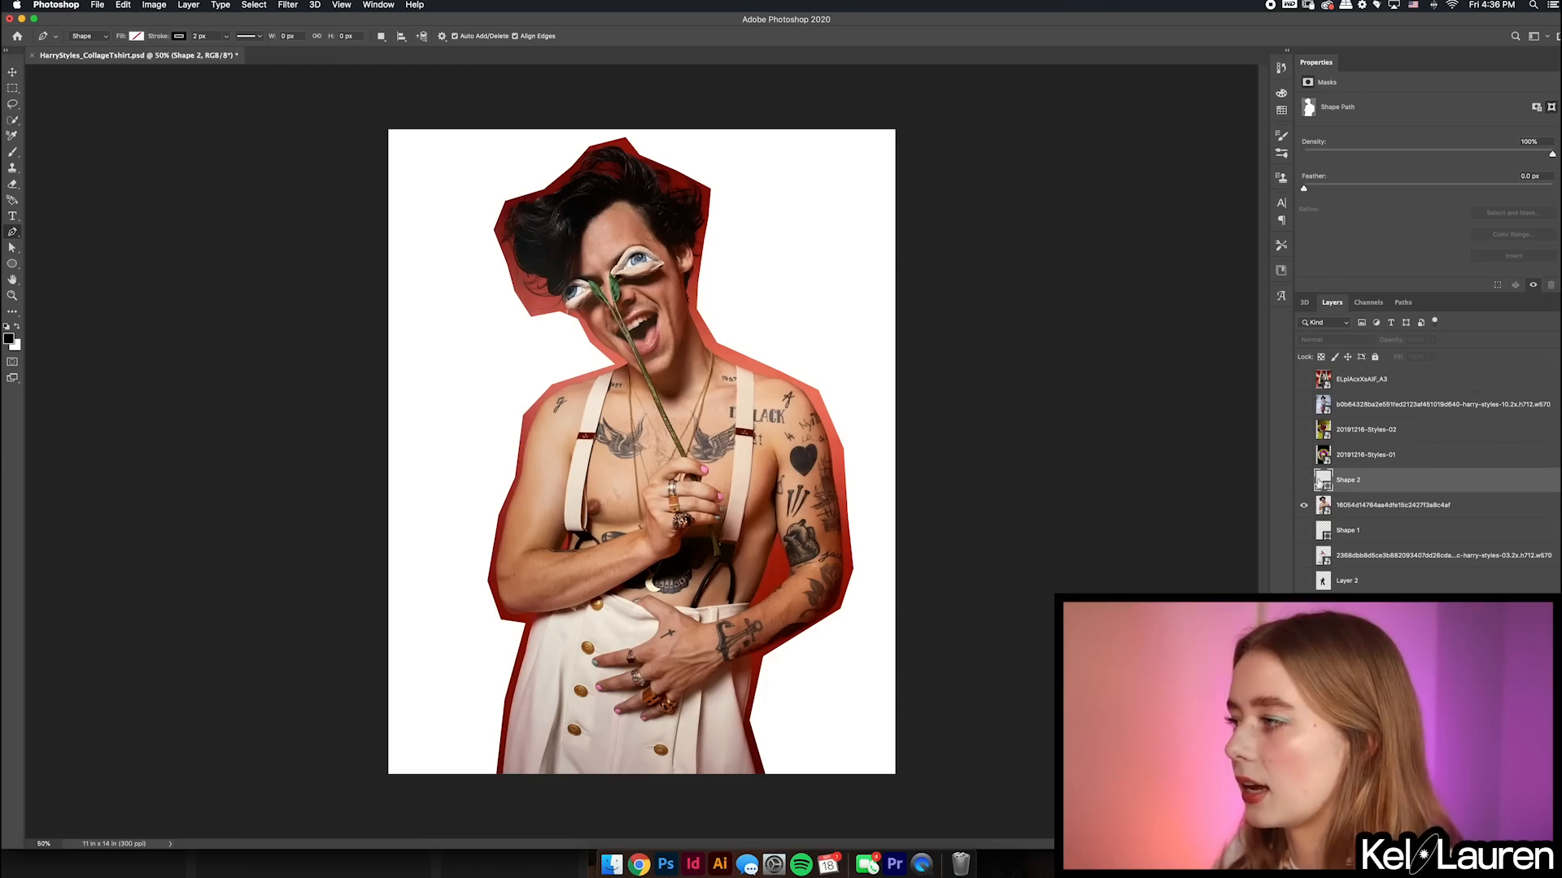
click(1303, 455)
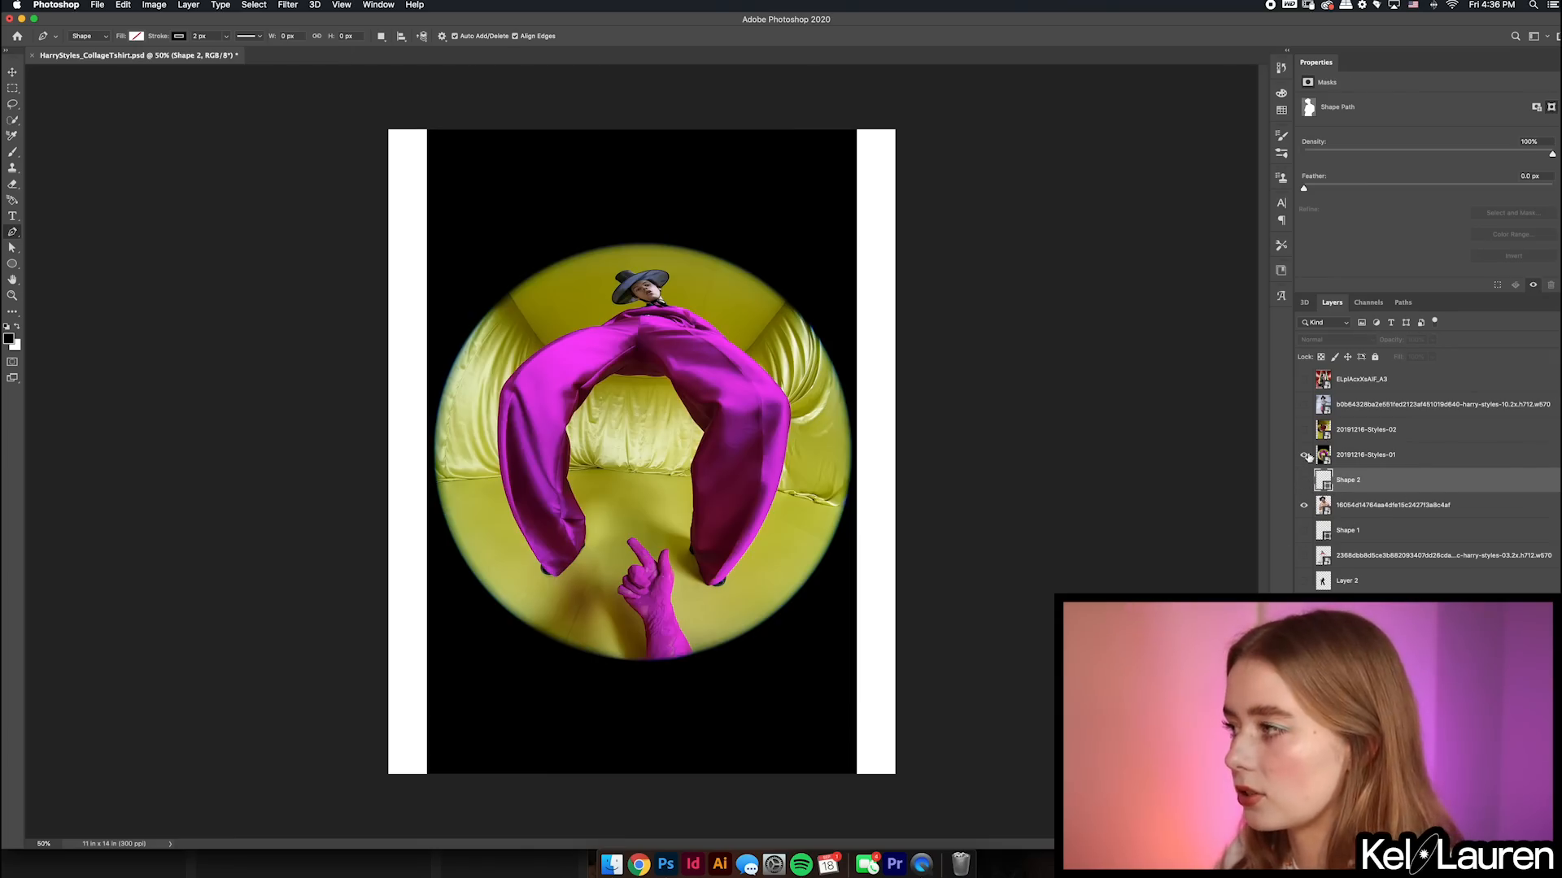
click(1413, 454)
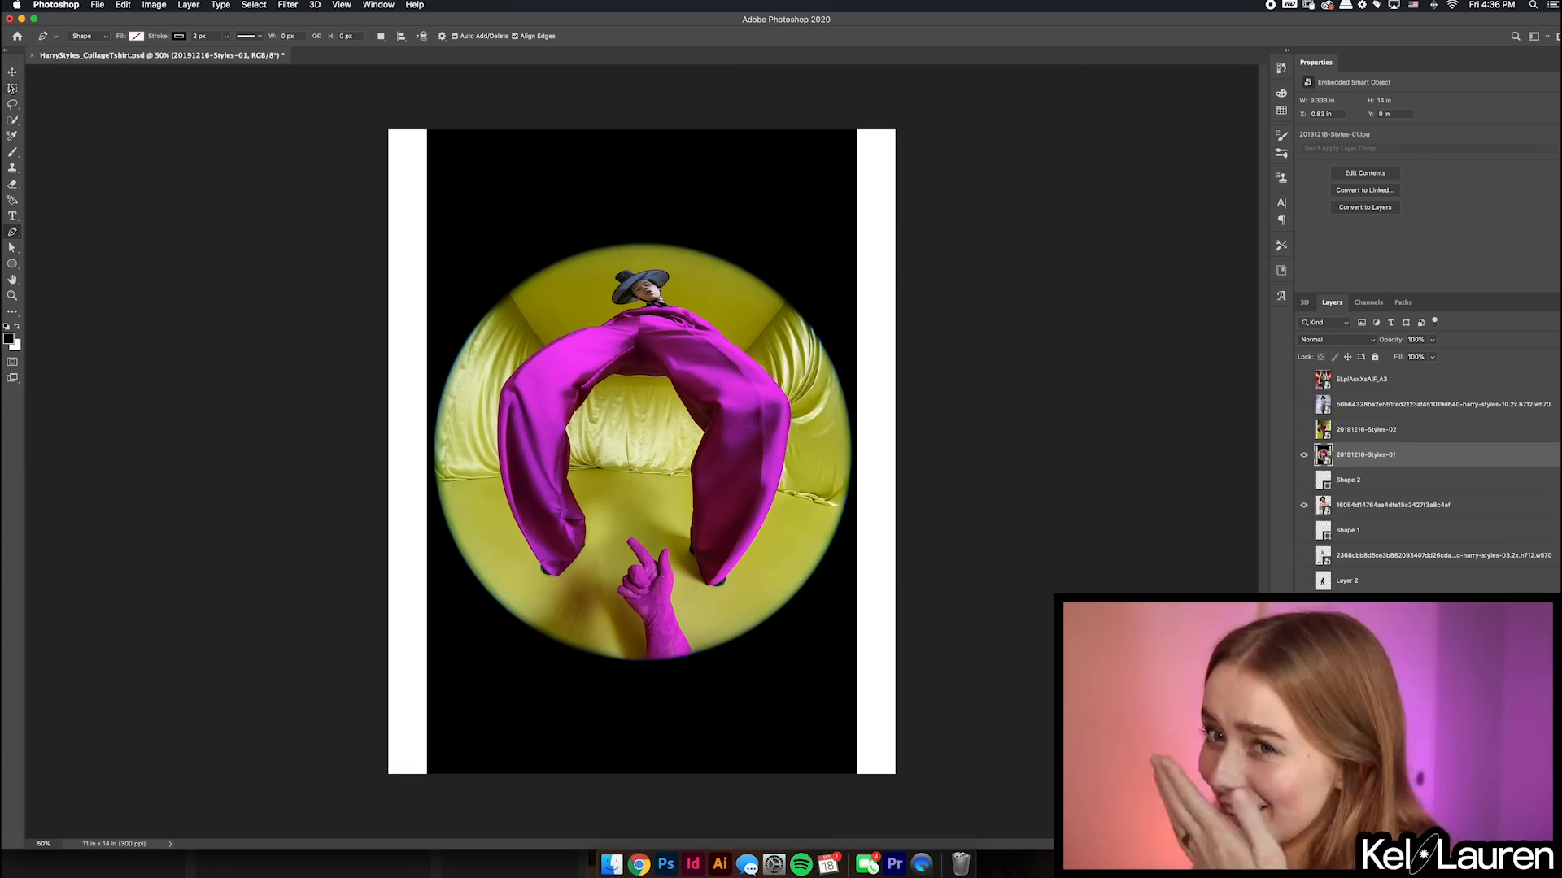
click(13, 88)
click(68, 98)
drag(436, 244, 865, 732)
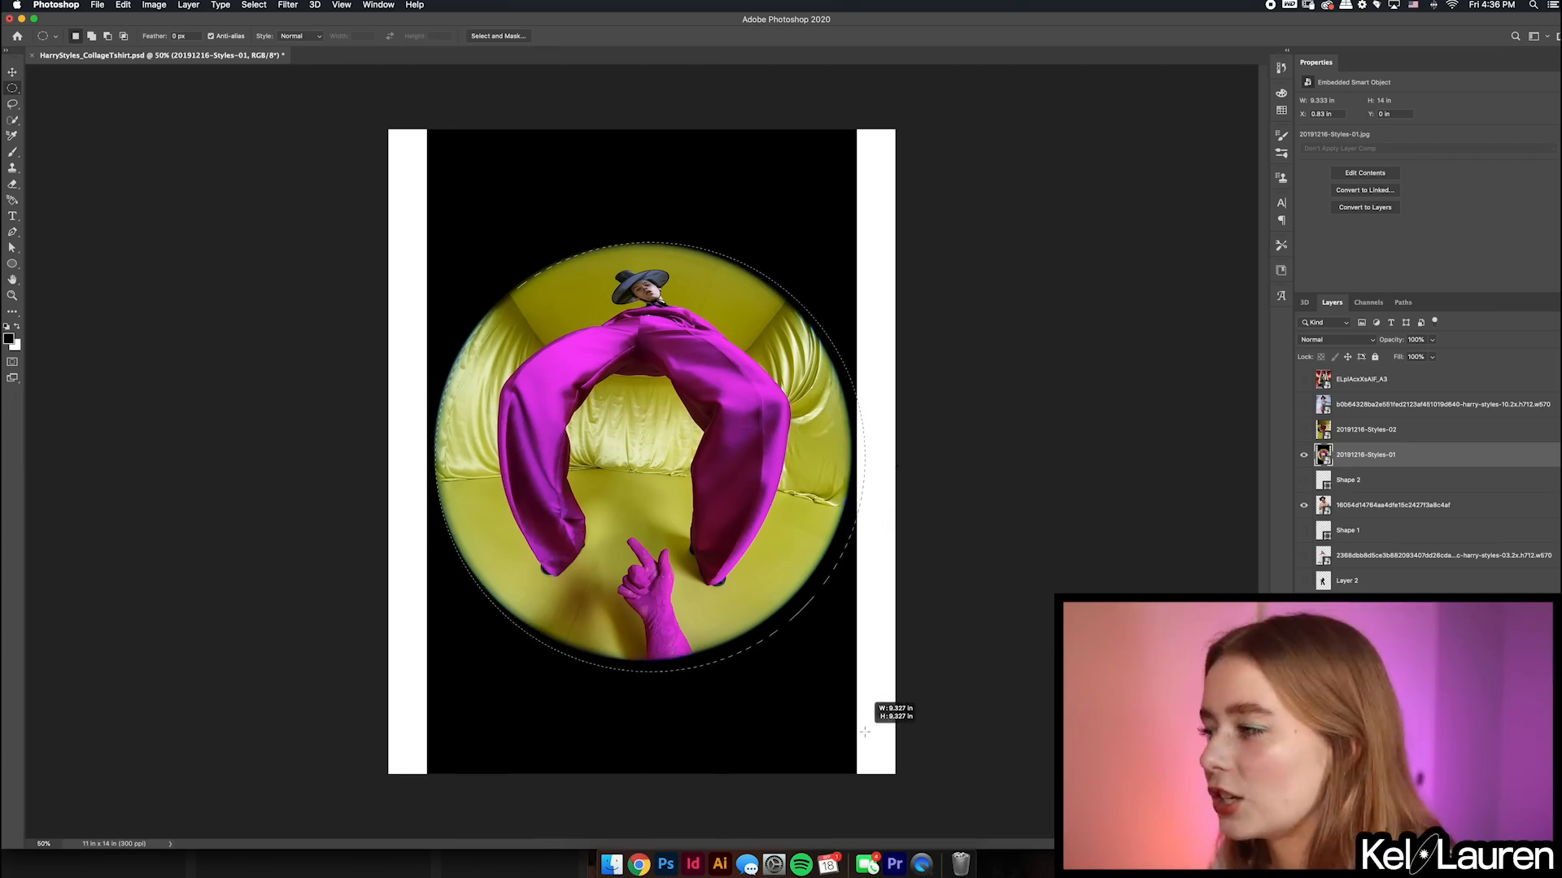
- Start a rough Pen outline around the black hat of the magenta-clad figure in the 20191216-Styles-01 photo
key(super+1)
key(super+plus)
key(l)
scroll(698, 187, up, 8)
key(p)
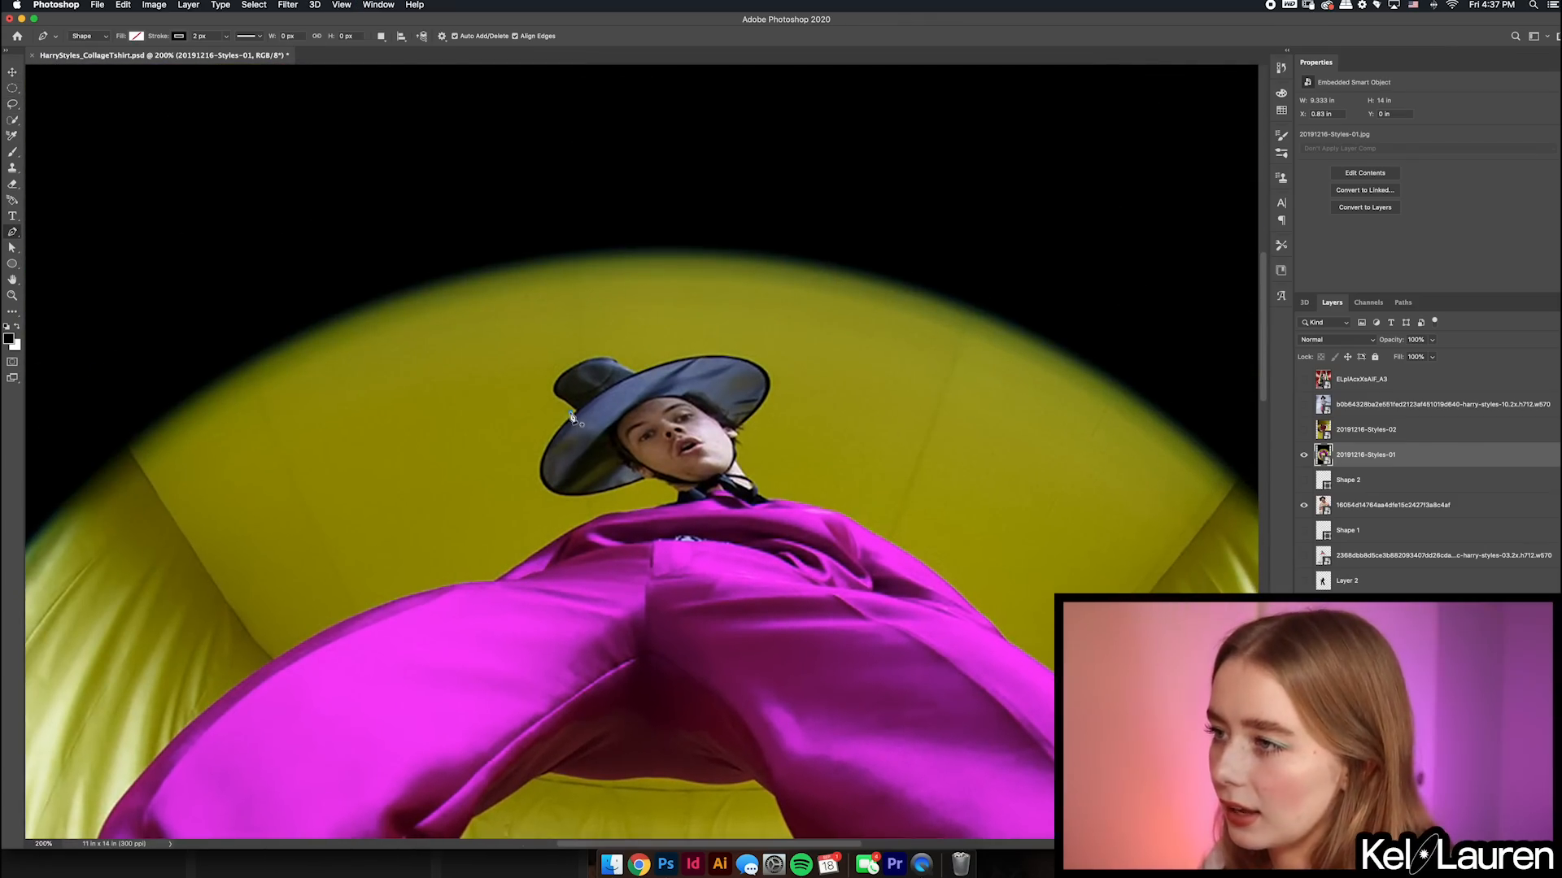
click(570, 413)
click(546, 392)
click(558, 366)
click(602, 352)
click(623, 356)
click(638, 371)
click(670, 355)
click(724, 353)
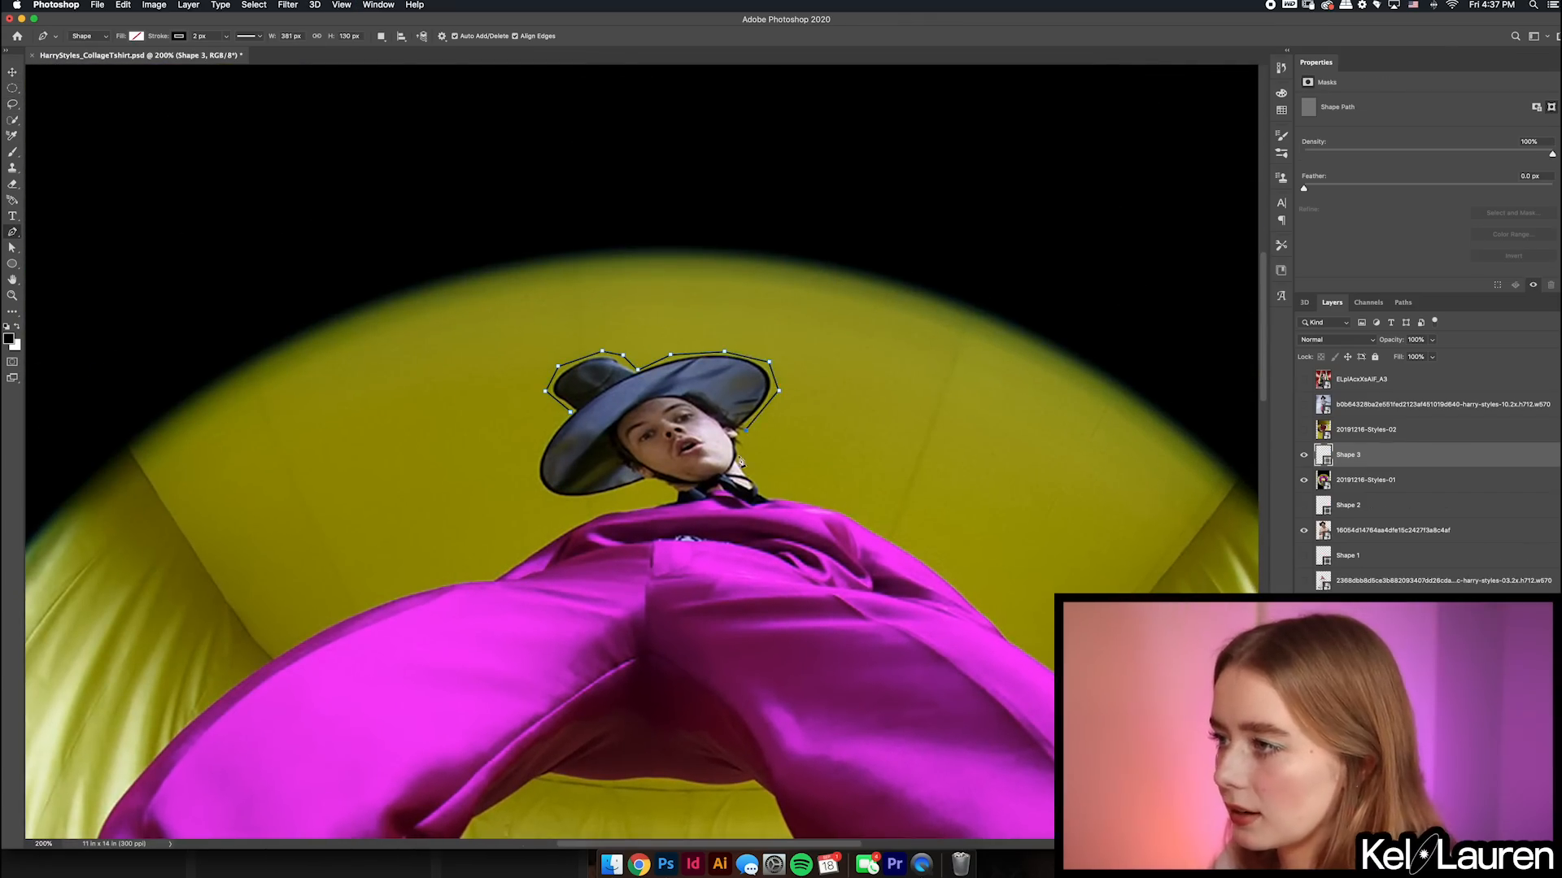
- Continue the Shape 3 outline from the hat around the figure's magenta outfit and both arched legs
click(749, 441)
scroll(813, 497, down, 8)
scroll(732, 651, down, 15)
click(648, 559)
scroll(643, 488, up, 10)
click(760, 318)
scroll(455, 297, down, 6)
click(579, 566)
click(585, 670)
scroll(643, 407, up, 10)
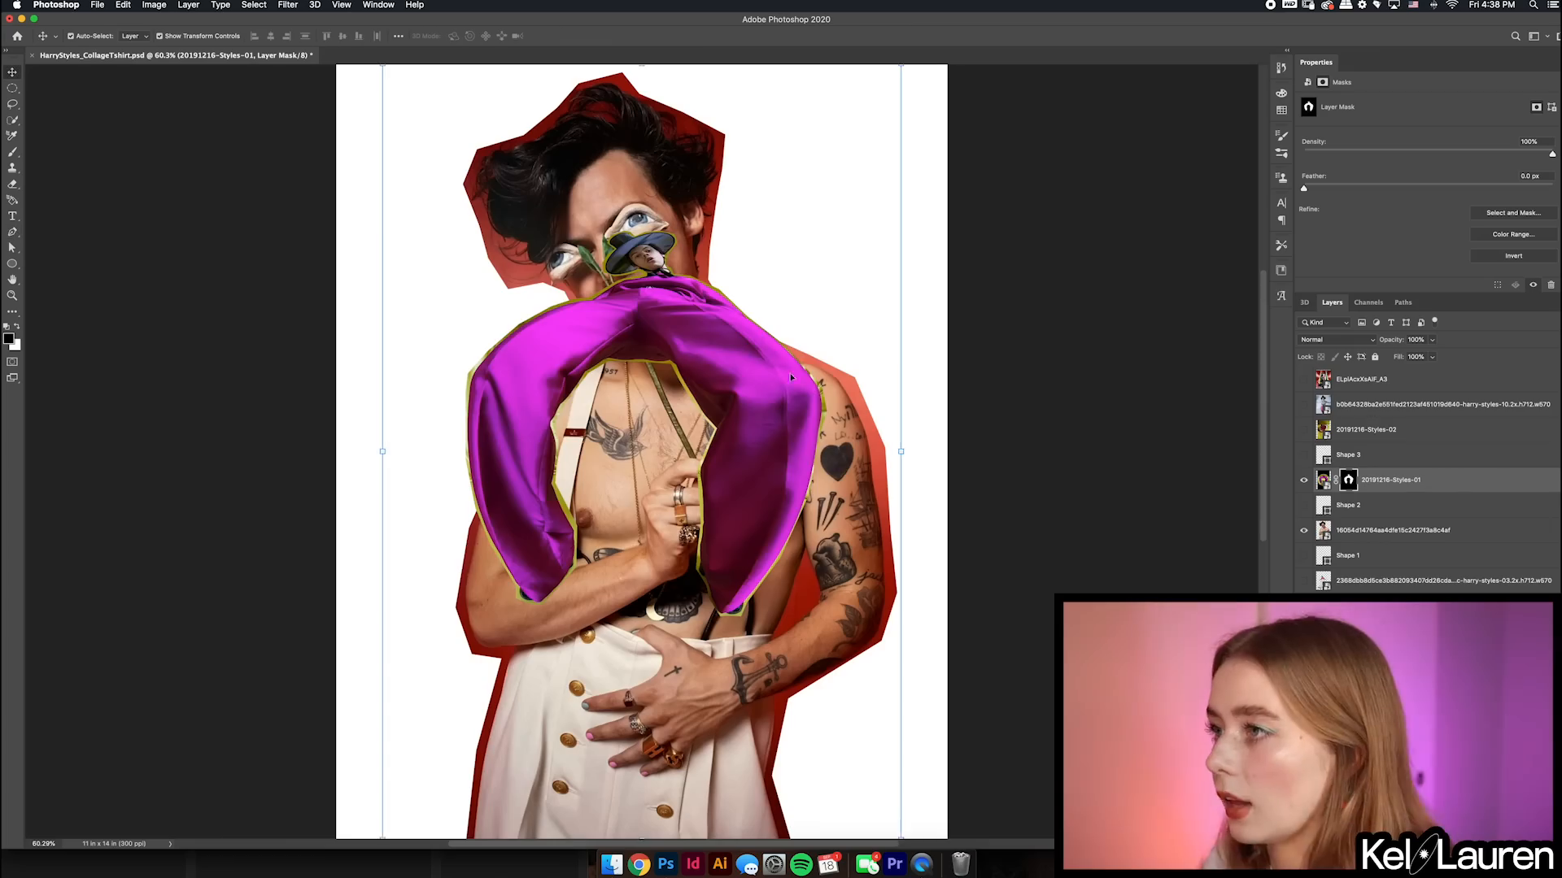
- Move the masked magenta figure up and left over the shirtless cutout and convert its layer to a smart object
drag(791, 377, 738, 348)
right_click(1469, 487)
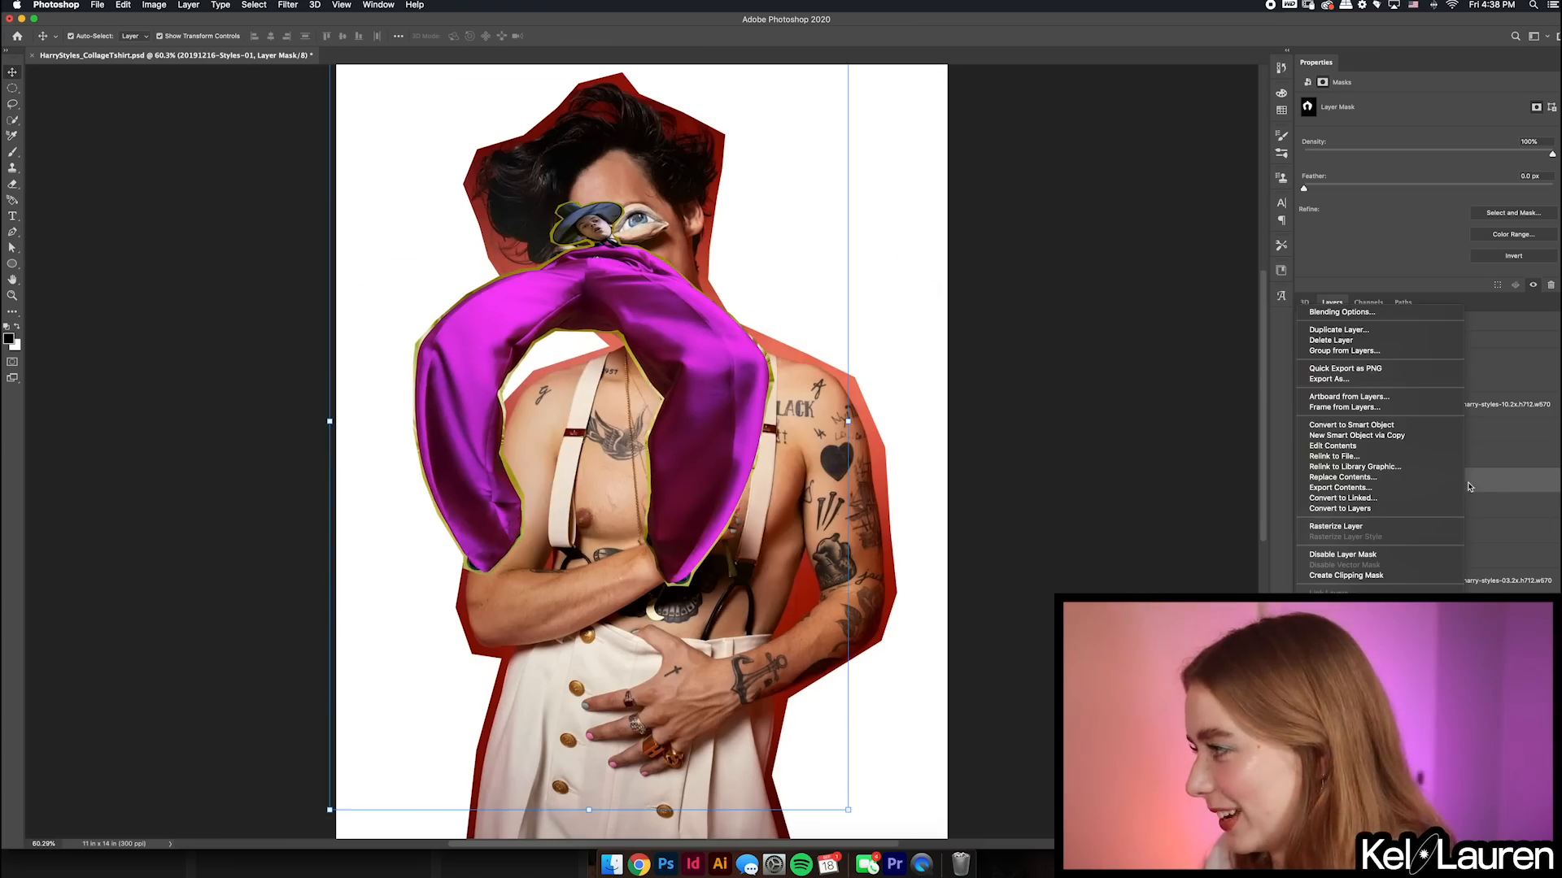
click(1350, 426)
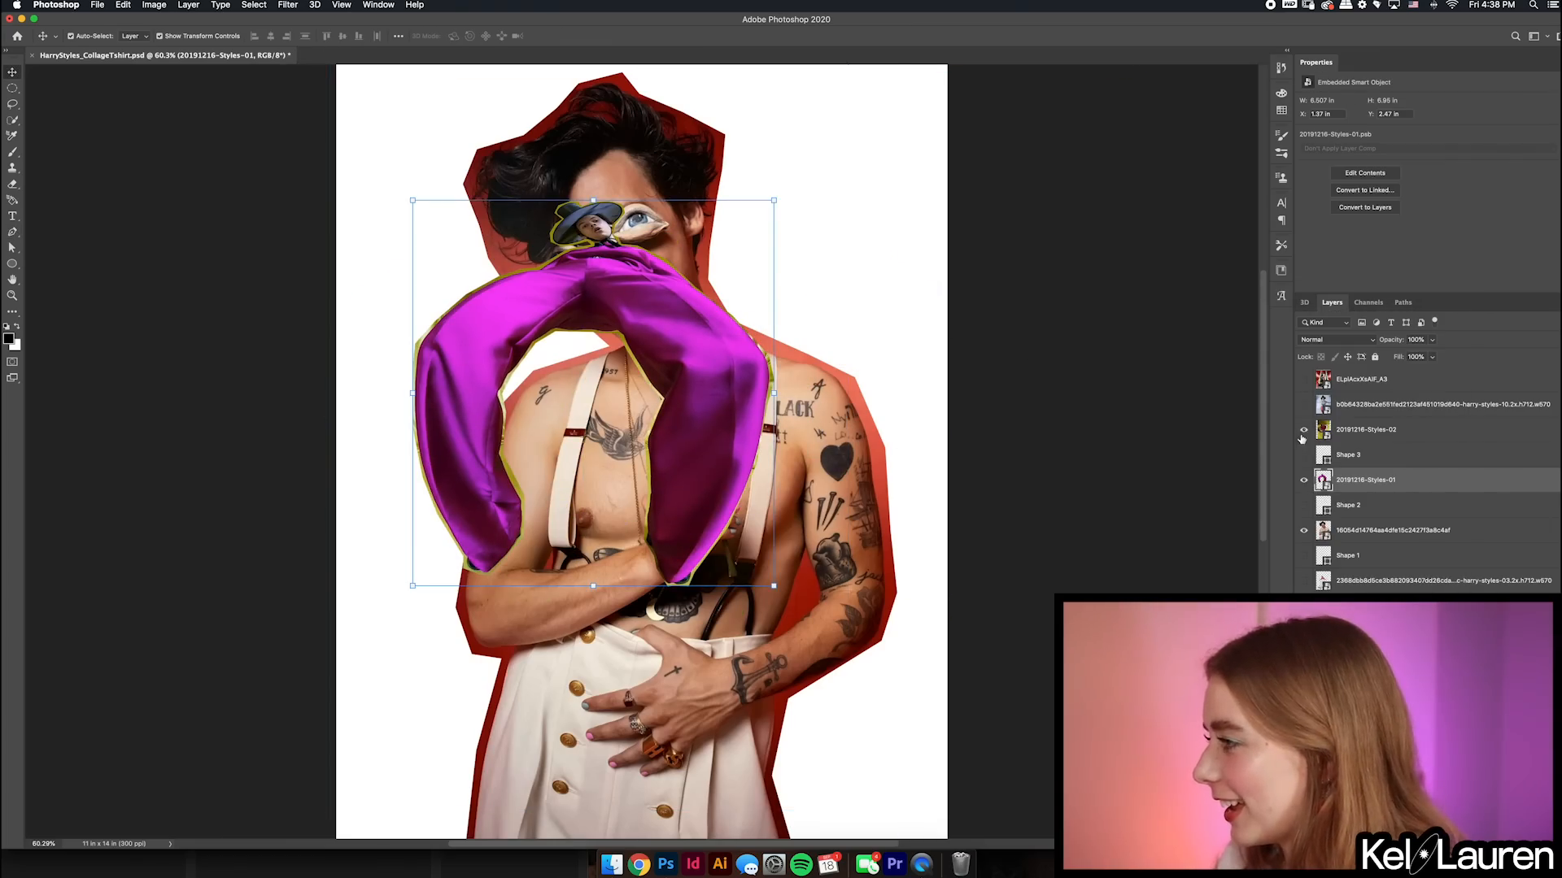
- Show the 20191216-Styles-02 photo and start a rough Pen outline along the reclining figure's torso and the pink heart sculpture's adjoining edge
click(1303, 430)
click(1334, 433)
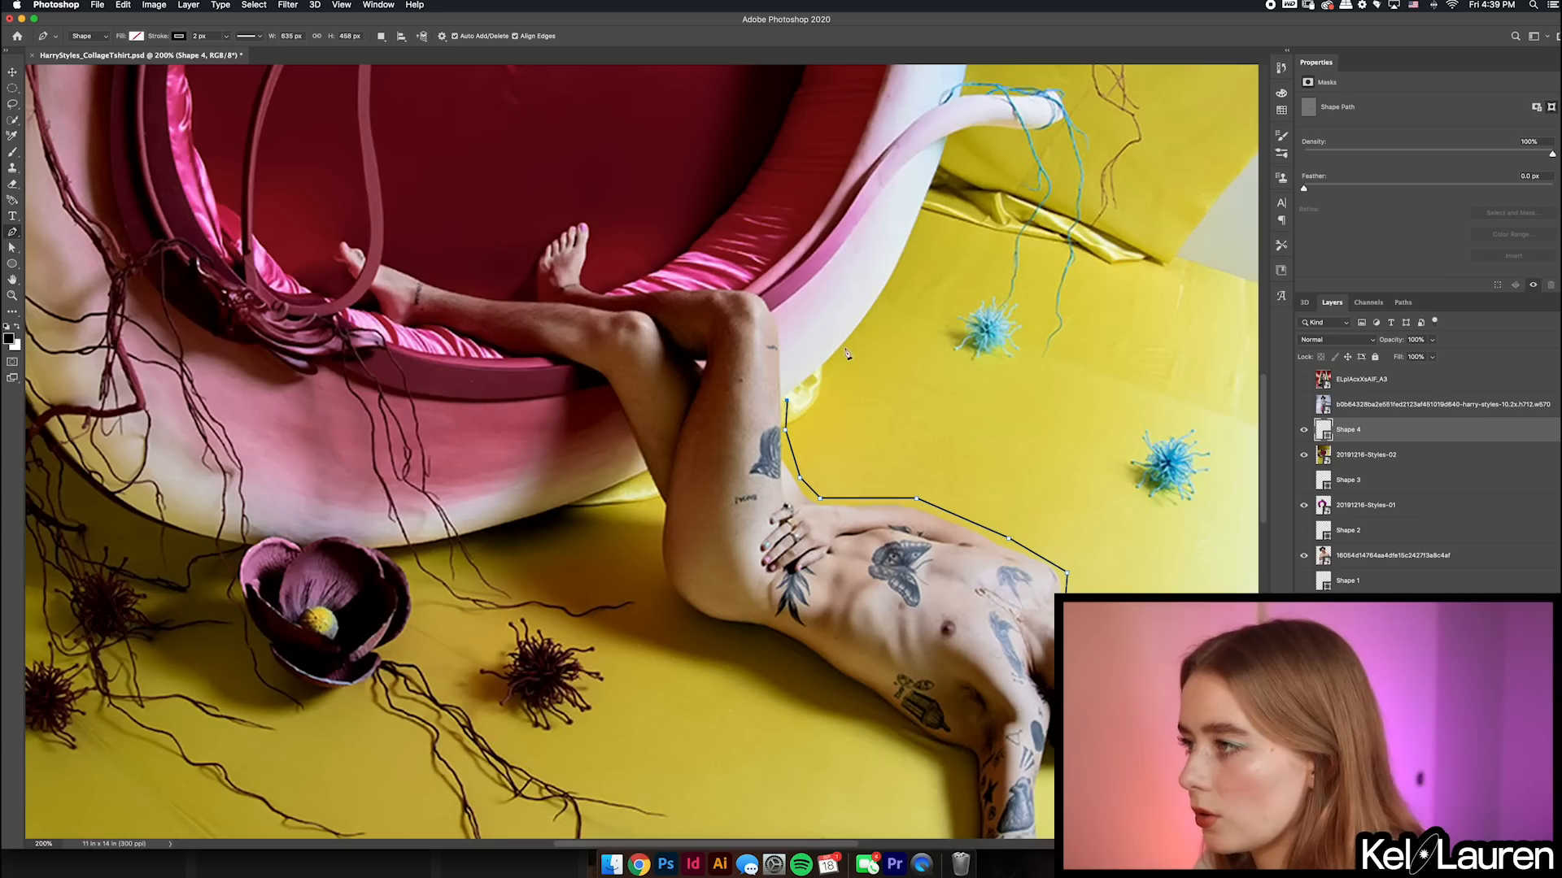
click(848, 349)
click(919, 236)
drag(919, 236, 793, 481)
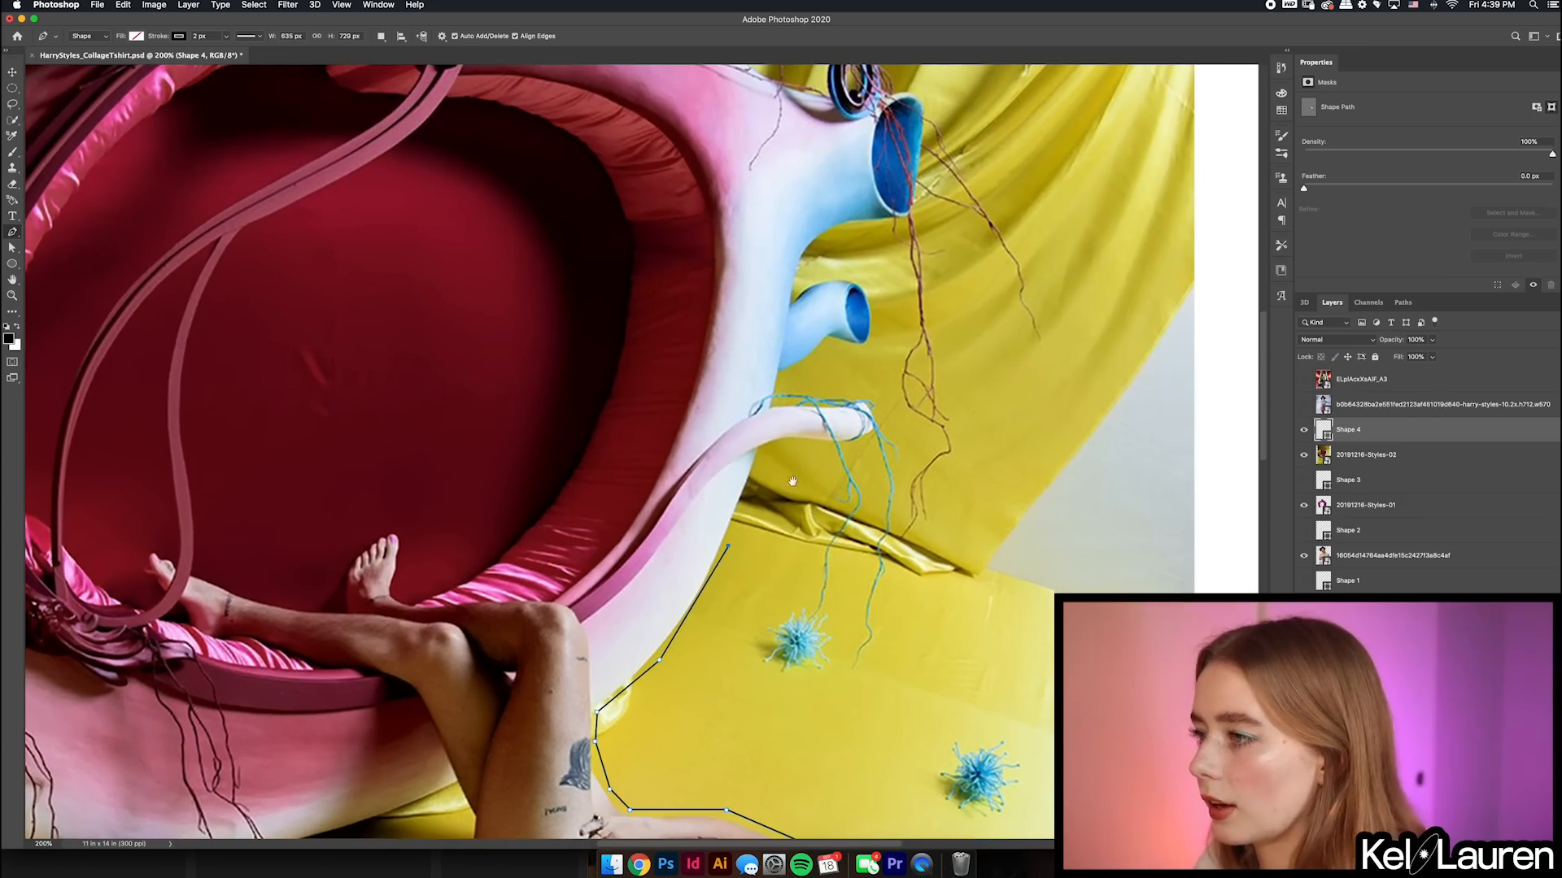
click(765, 451)
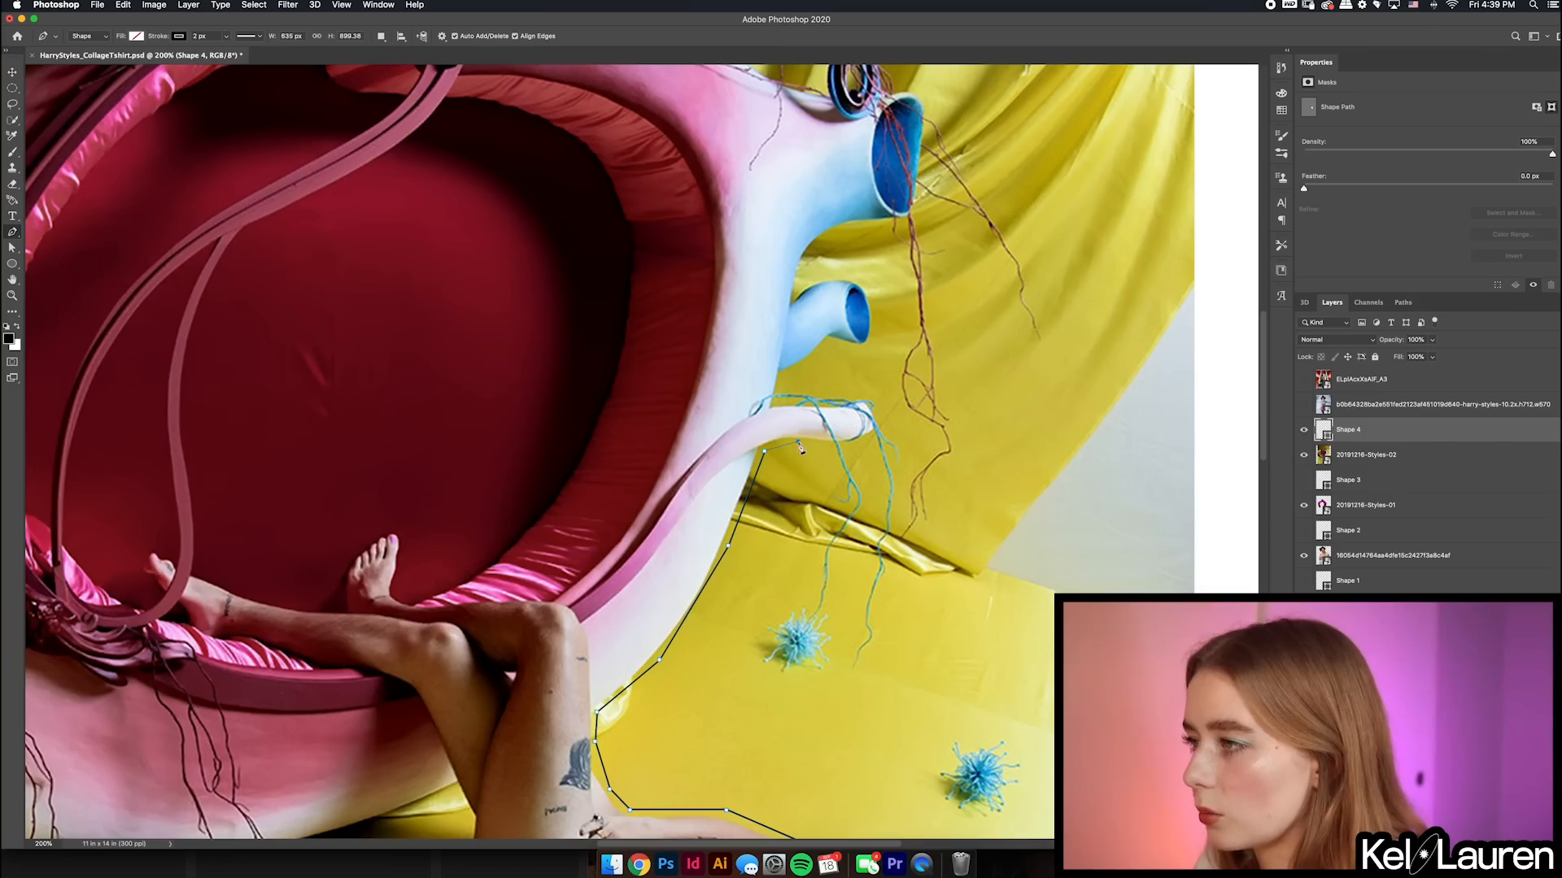
click(777, 372)
- Continue the Shape 4 outline around the heart sculpture's blue tubes and along its upper edge toward the dark flower
click(857, 345)
click(881, 228)
drag(881, 228, 859, 681)
drag(423, 374, 727, 287)
click(618, 313)
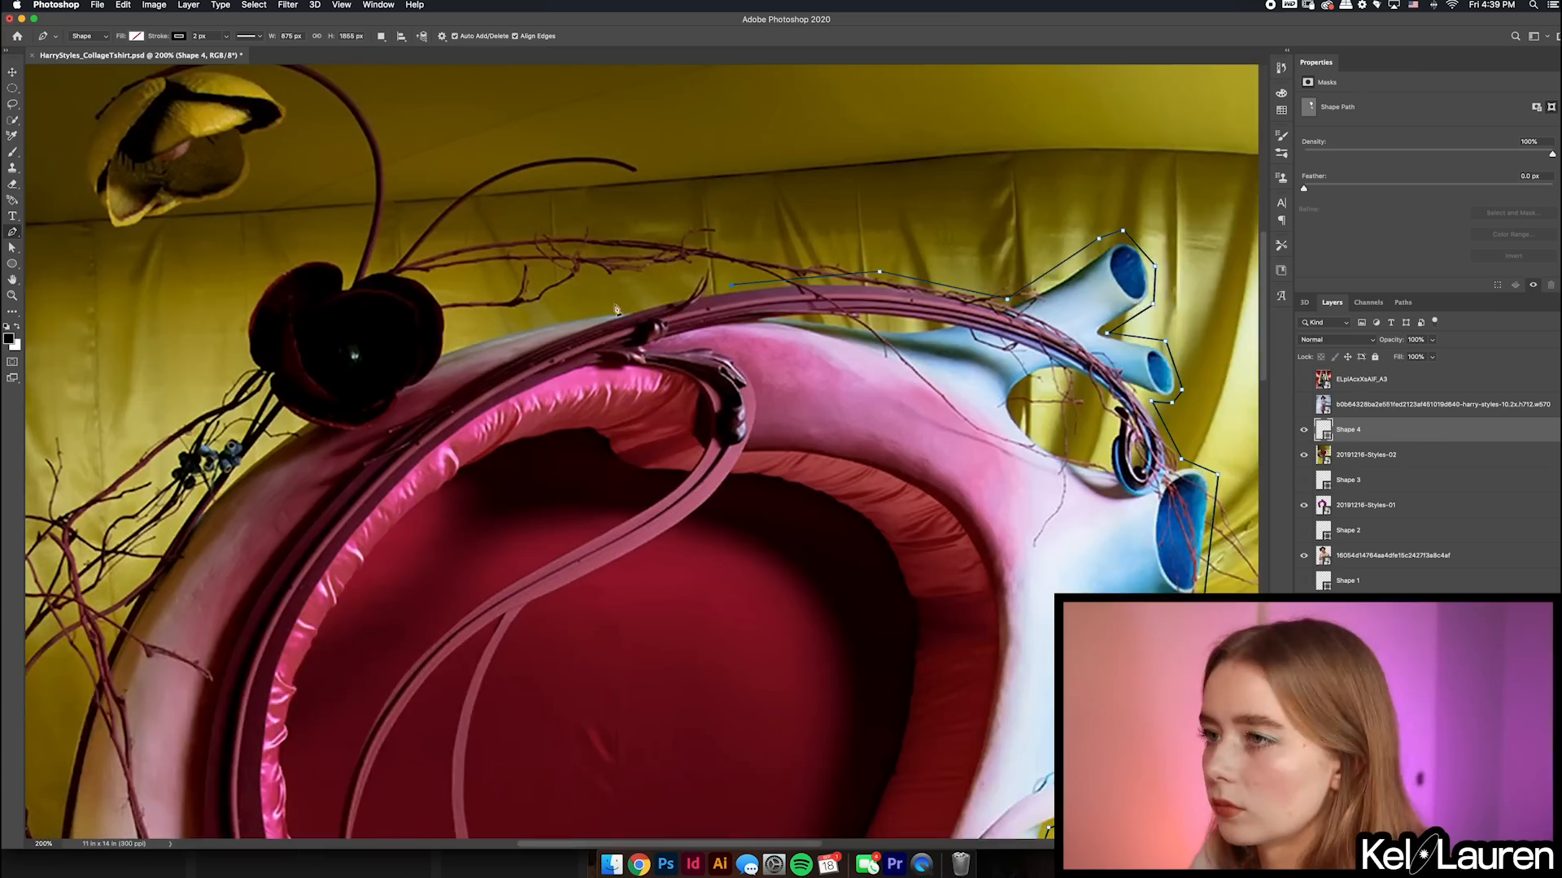
click(457, 345)
drag(251, 371, 691, 226)
- Carry the Shape 4 outline around the dark flower, the heart's outer edge and the purple flower to the figure's hip
click(683, 259)
drag(520, 716, 536, 281)
drag(736, 642, 655, 514)
click(811, 645)
click(994, 477)
drag(996, 488, 596, 380)
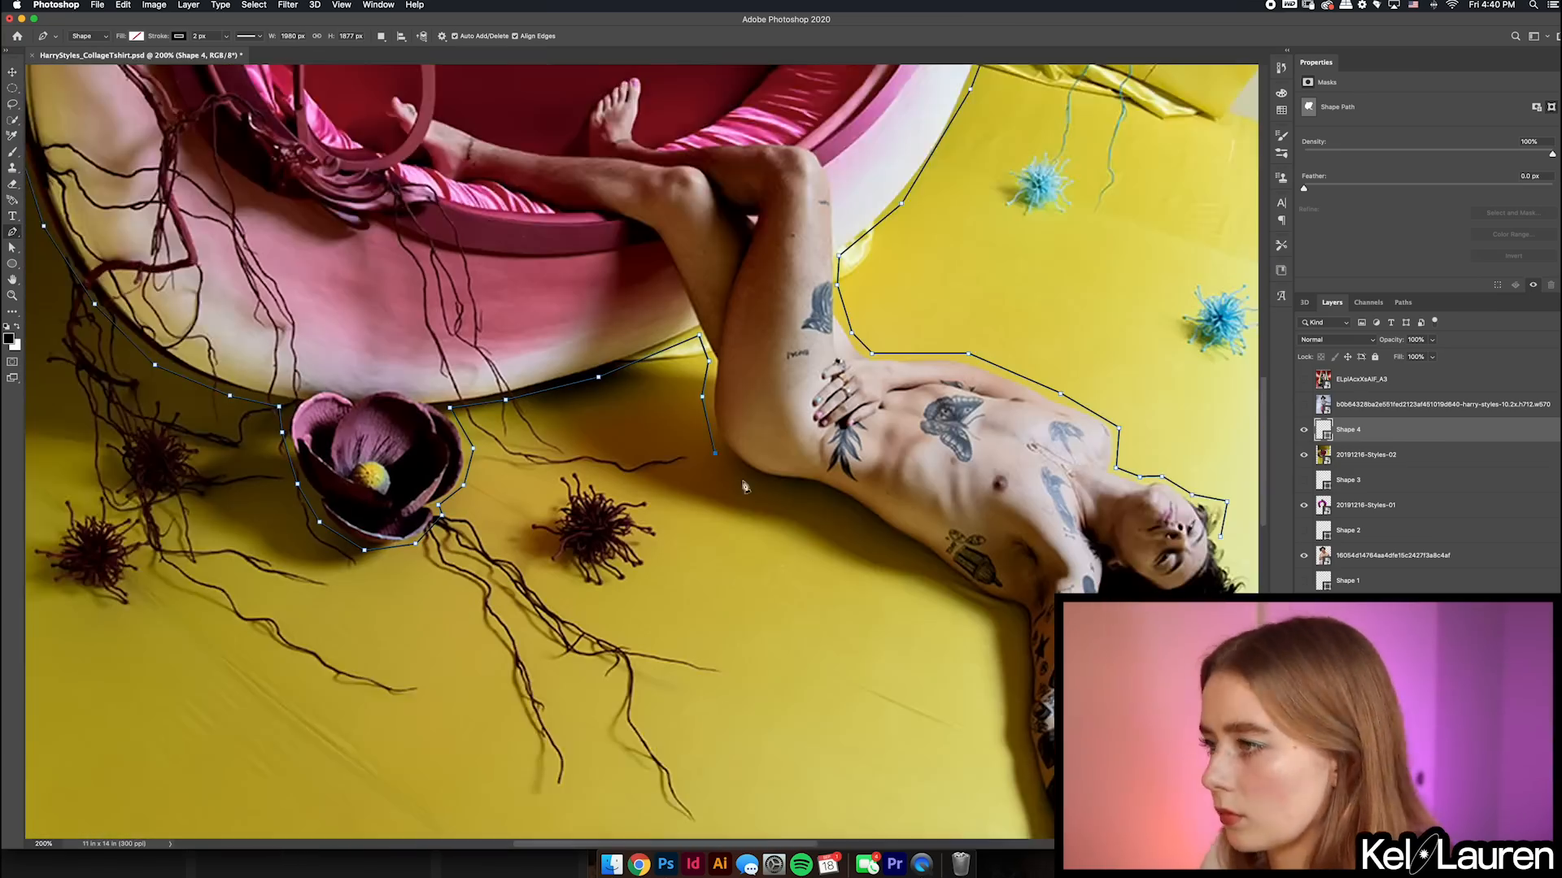
drag(742, 481, 536, 313)
- Finish the Shape 4 outline around the reclining figure's extended arm, hand and head
click(846, 674)
click(797, 746)
click(812, 784)
click(841, 808)
click(901, 763)
click(893, 697)
click(891, 437)
click(1030, 458)
click(1009, 361)
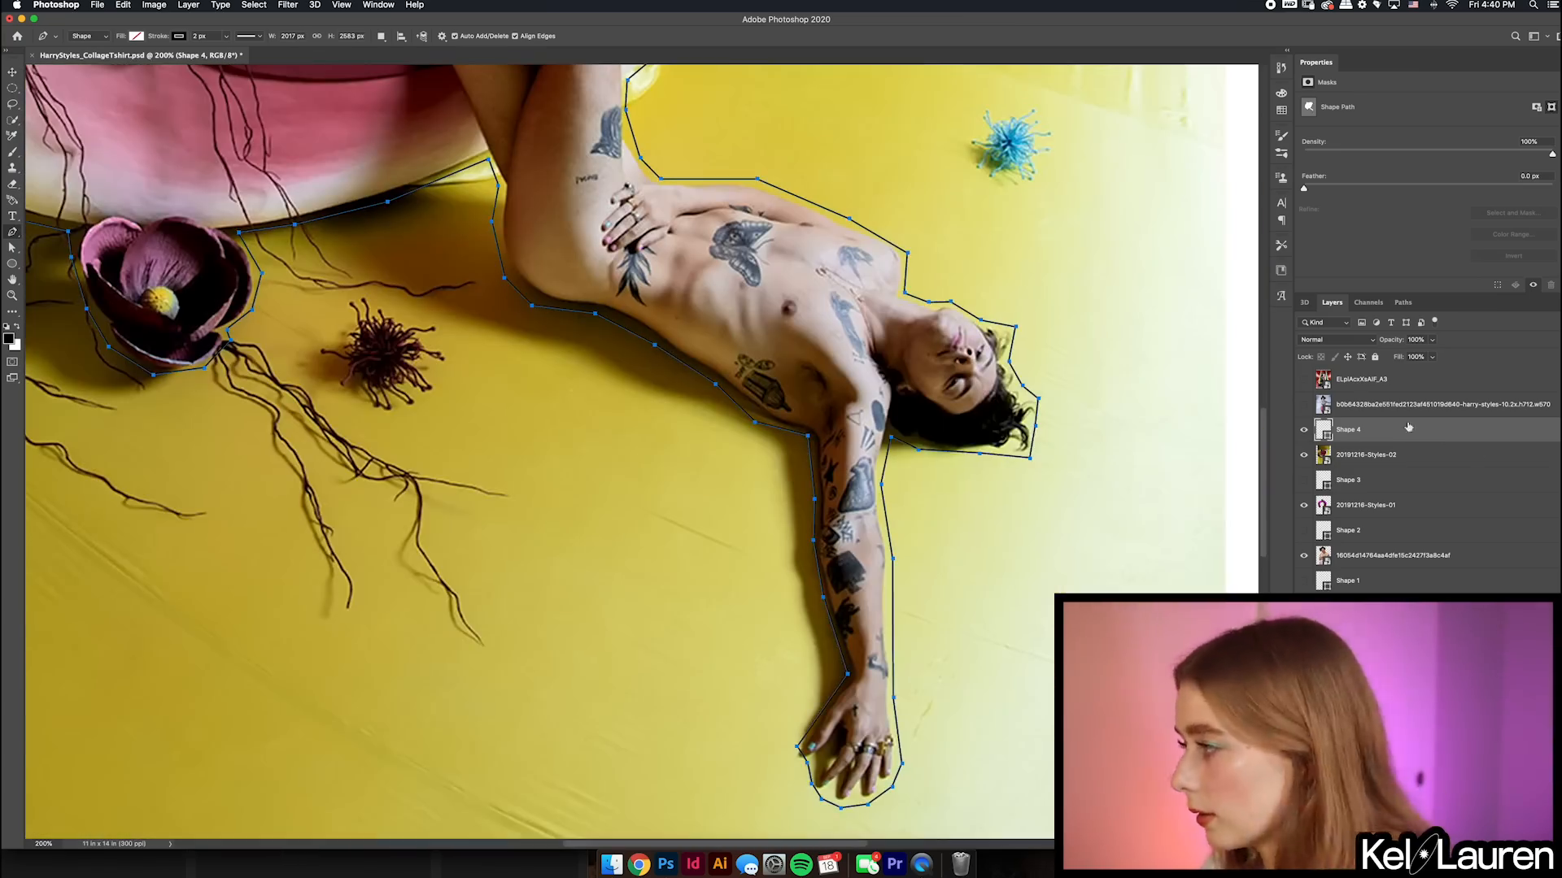
- Mask the 20191216-Styles-02 photo with the Shape 4 outline, hide Shape 4, and move the heart cutout lower over the collage
super+click(1323, 429)
click(1367, 455)
key(super+0)
click(1304, 429)
key(v)
drag(635, 297, 605, 417)
- Enlarge the heart cutout, place it over the shirtless figure's face and chest, and convert its layer to a smart object
key(super+t)
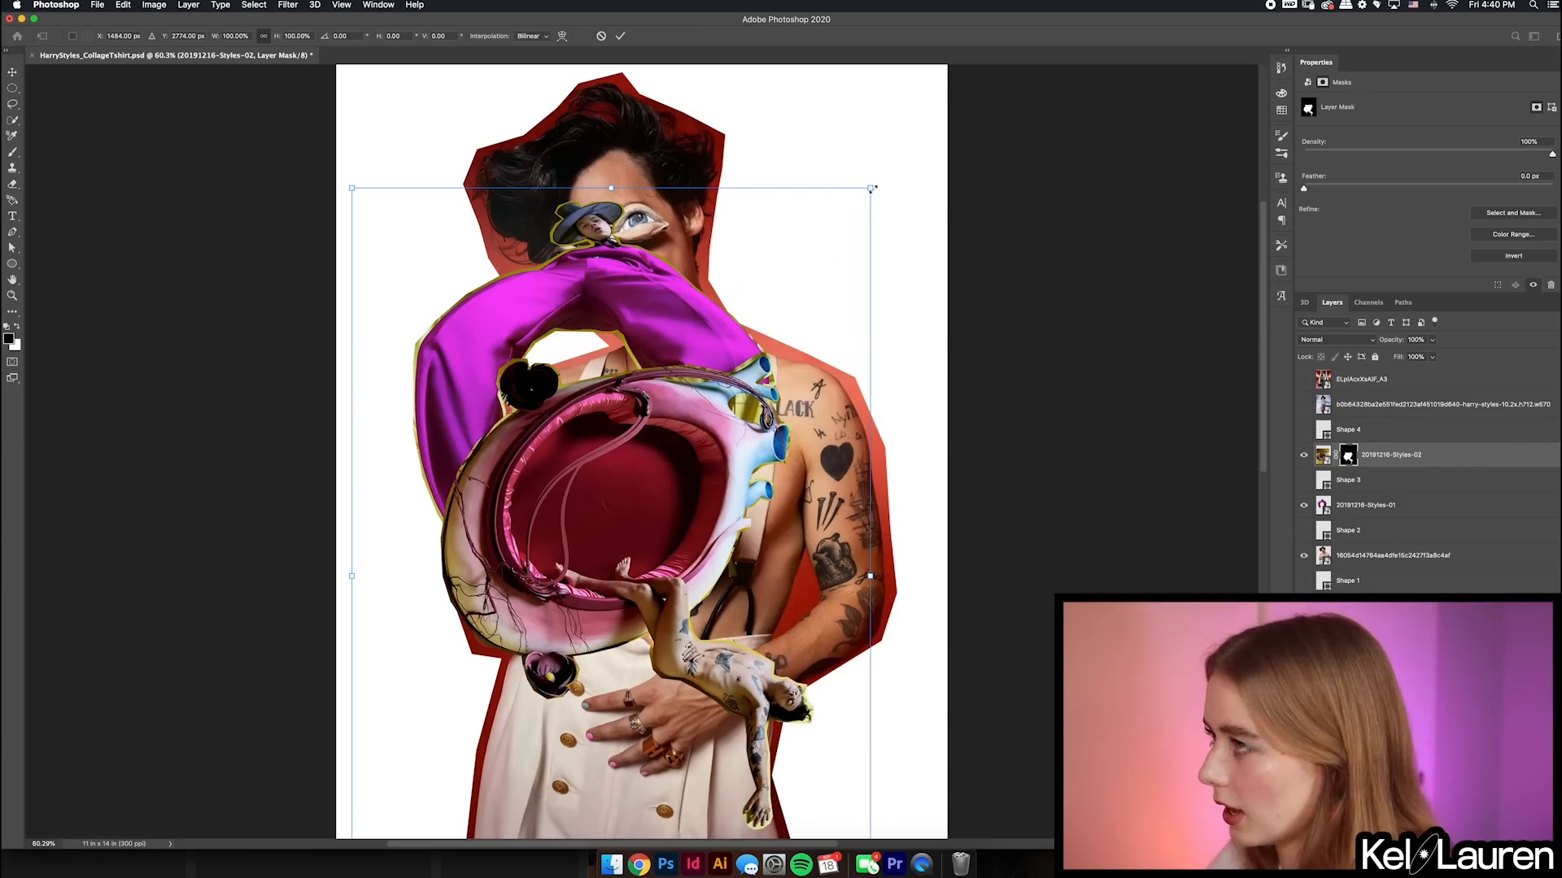
drag(872, 188, 950, 68)
drag(627, 406, 639, 303)
key(Return)
right_click(1475, 456)
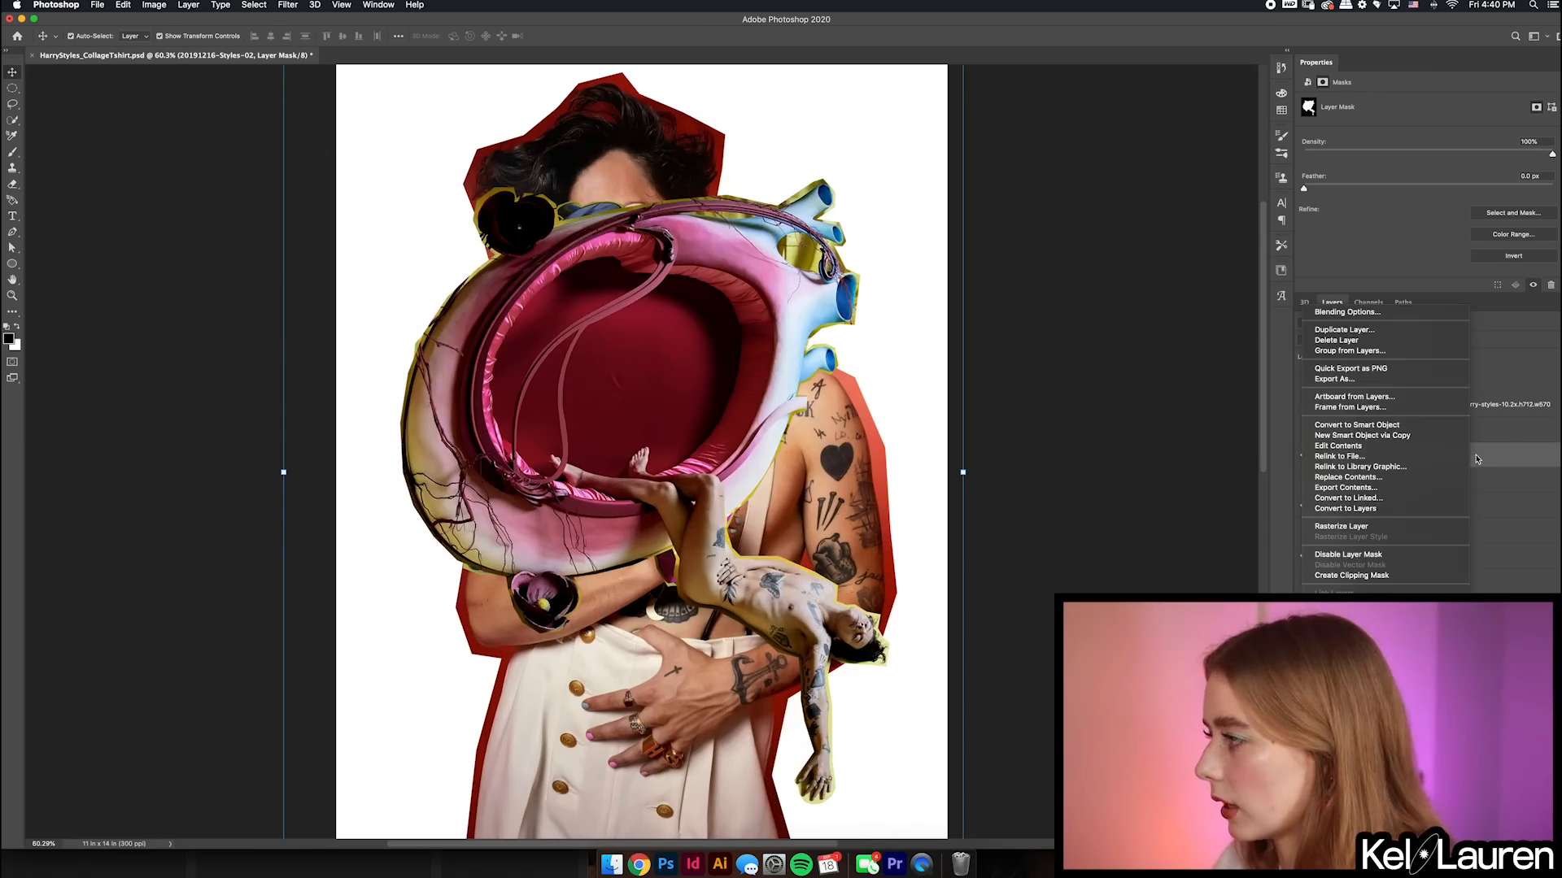
click(1422, 423)
- Show the photo of the figure in pink tights and start a Pen outline around the black hat
click(1304, 404)
drag(736, 531, 901, 329)
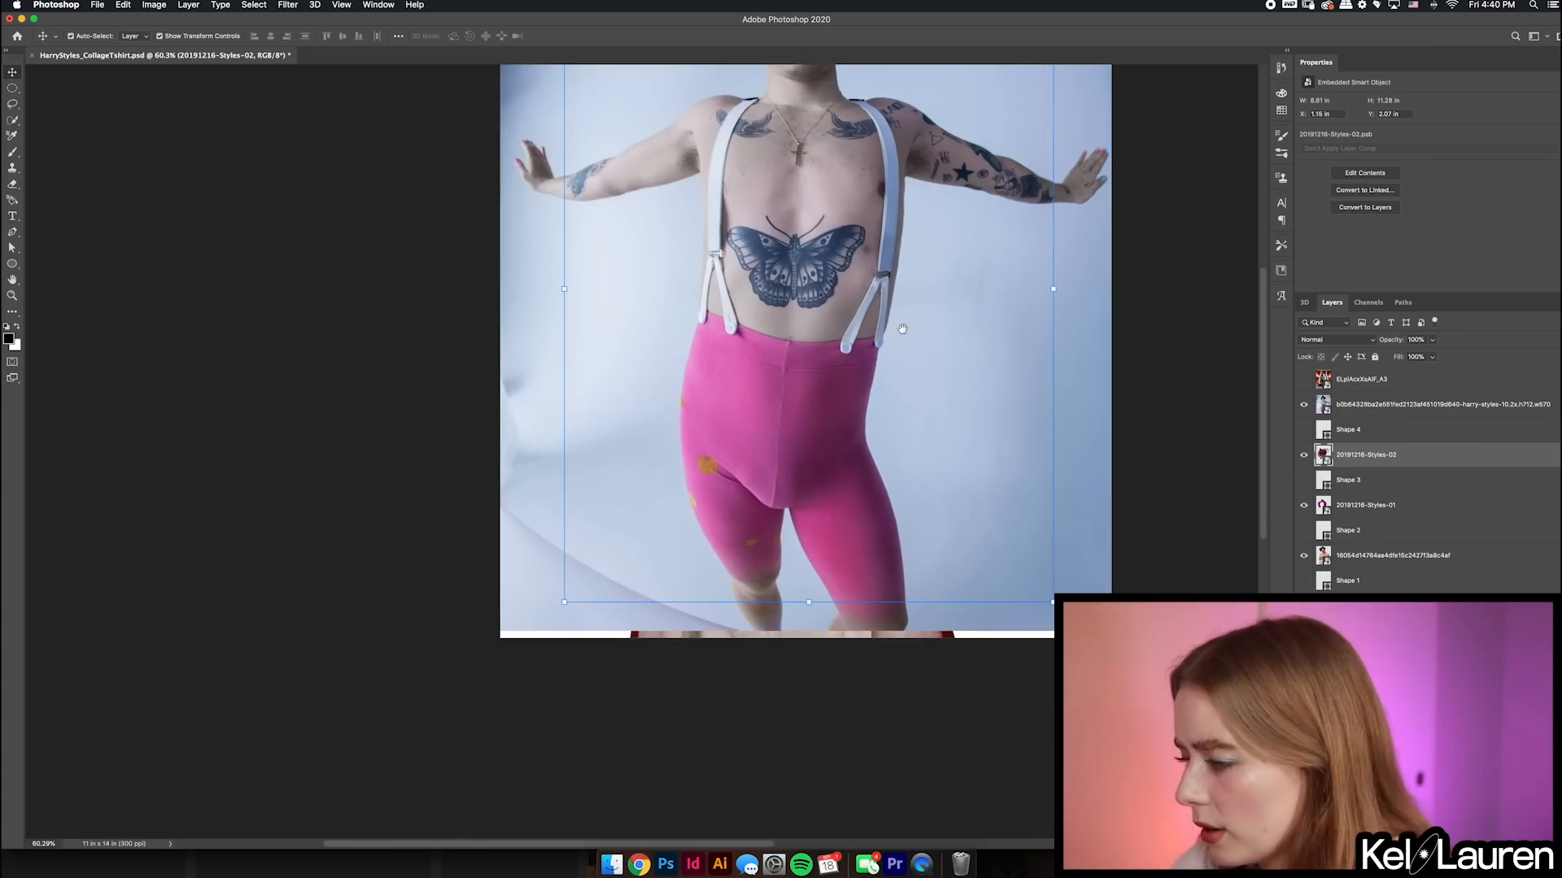
key(super+plus)
key(super+plus)
key(super+plus)
key(super+plus)
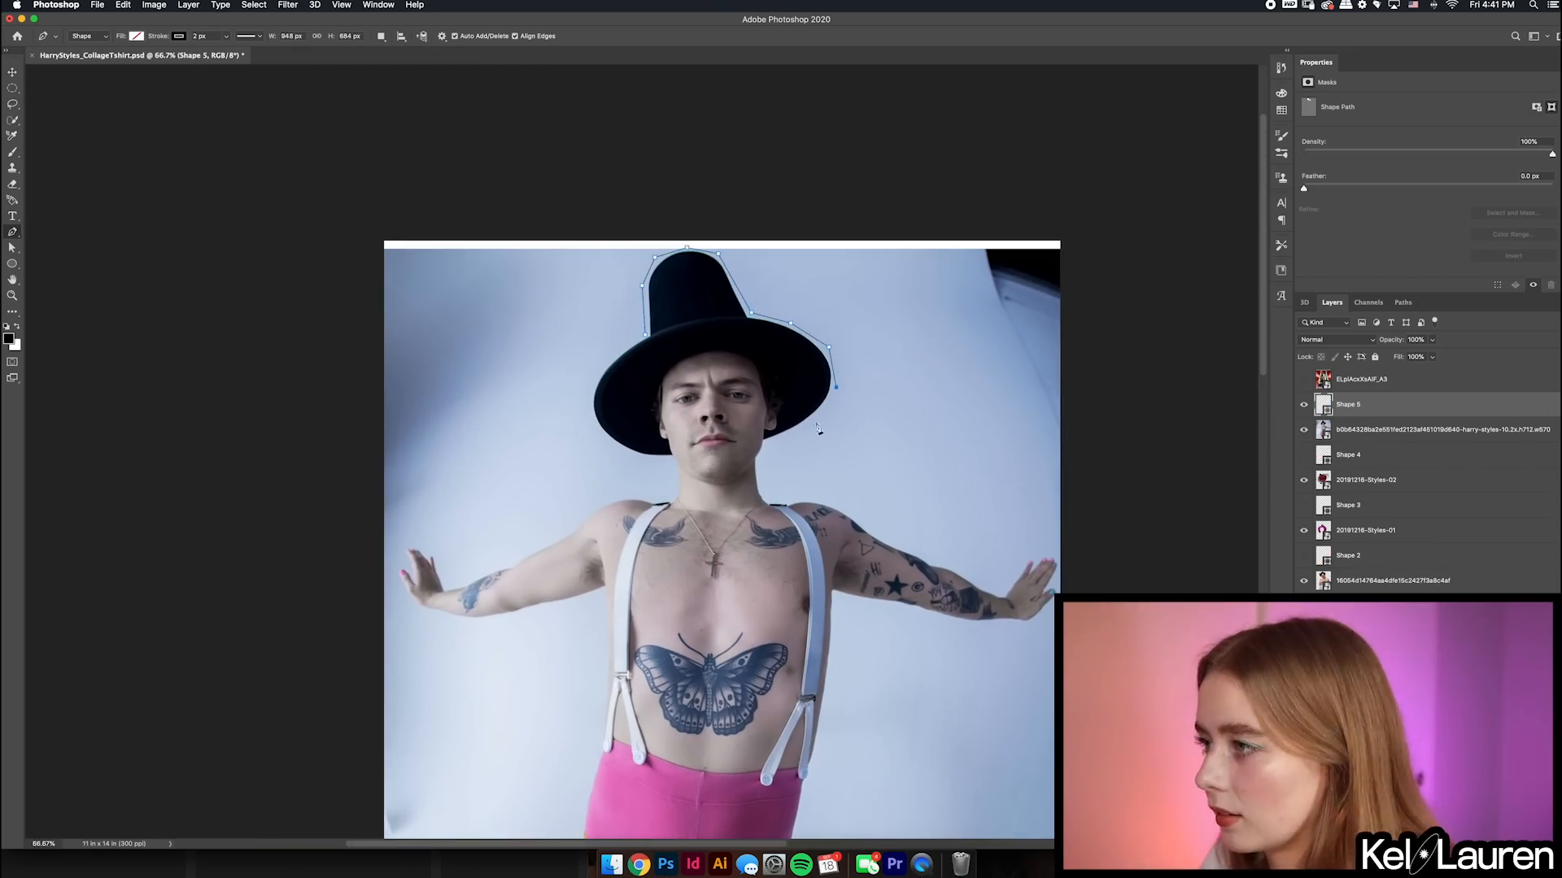
- Continue the Shape 5 outline from the hat brim past the neck and around the tattooed outstretched arm and hand
drag(935, 567, 700, 407)
click(728, 410)
click(746, 428)
click(765, 431)
click(779, 410)
click(789, 396)
click(605, 437)
- Continue the Shape 5 outline from the armpit down the torso and around the pink-clad thighs
drag(602, 528, 863, 355)
click(858, 359)
click(833, 483)
click(821, 530)
click(833, 568)
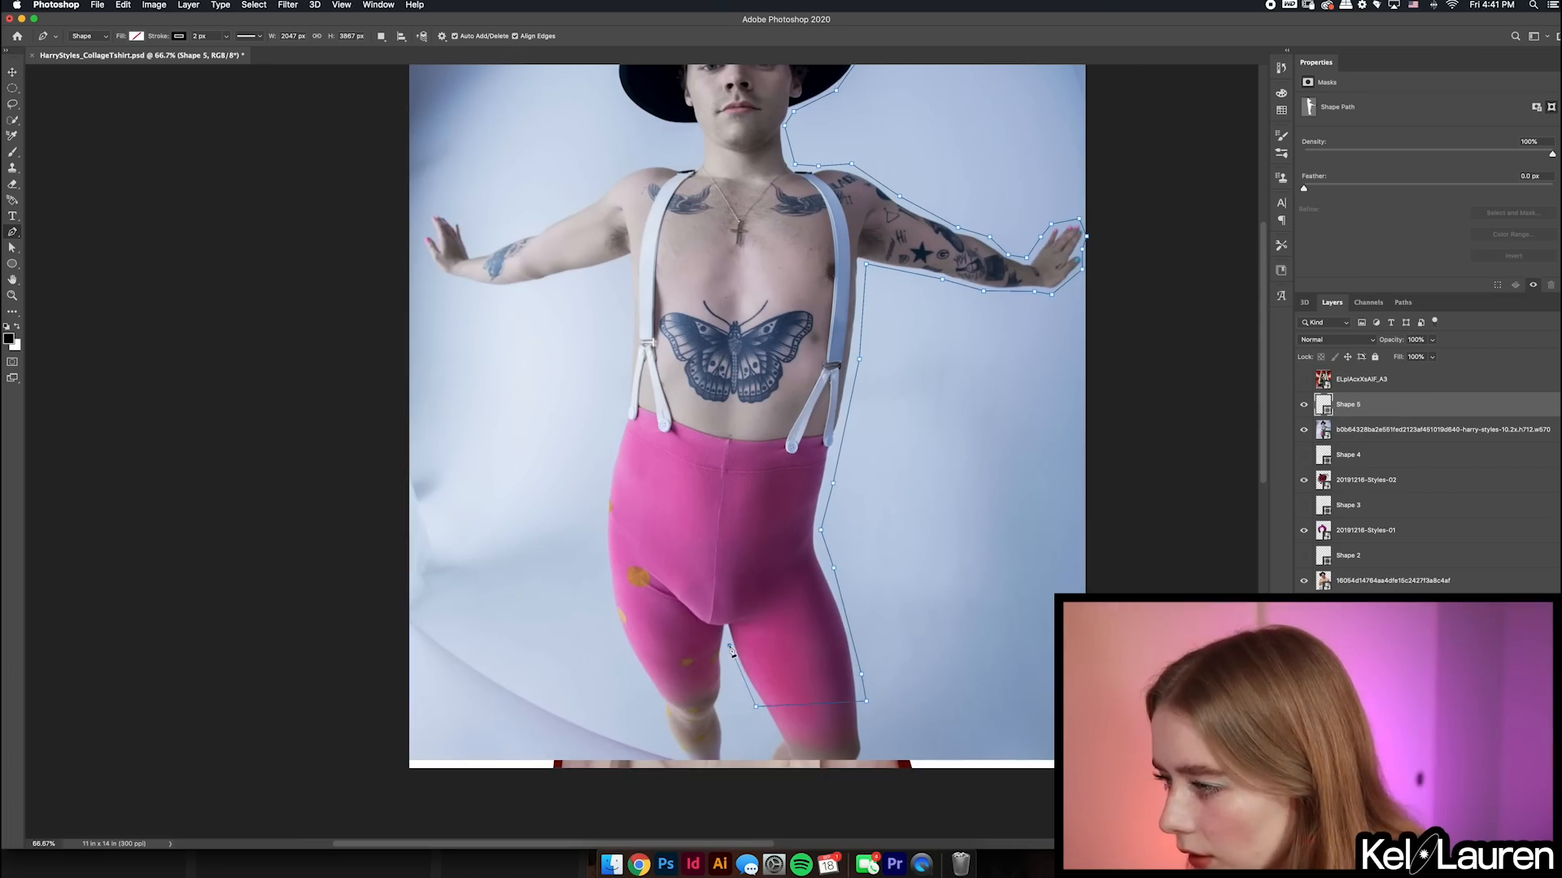
click(723, 684)
click(652, 694)
click(620, 641)
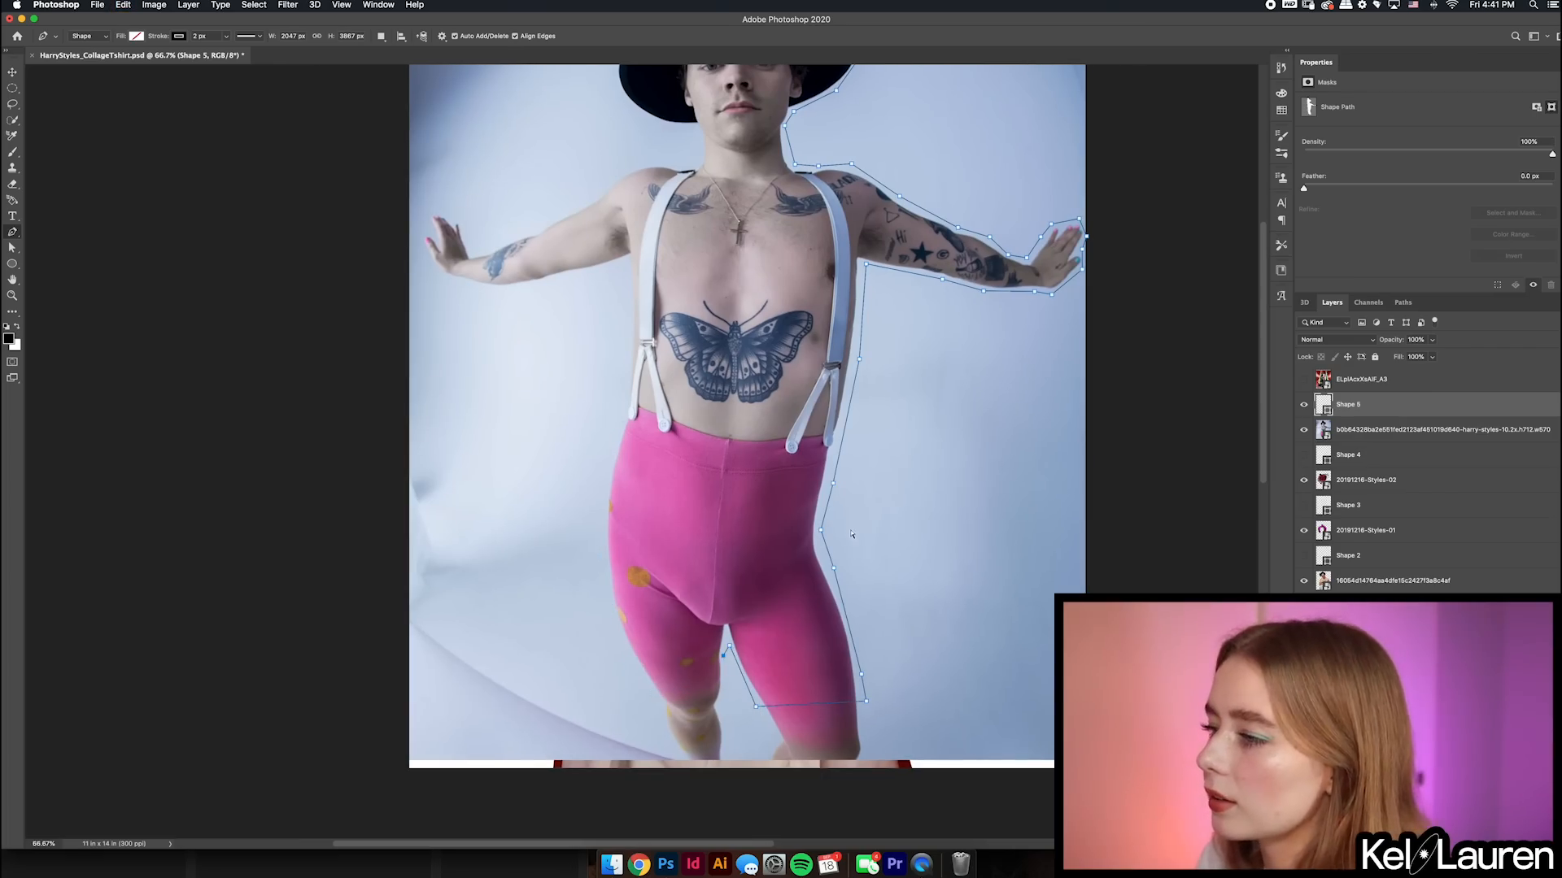
- Switch to Chrome and look through the Fine Line photoshoot image results for the photo of the hatted figure in pink tights
click(639, 865)
scroll(505, 273, up, 2)
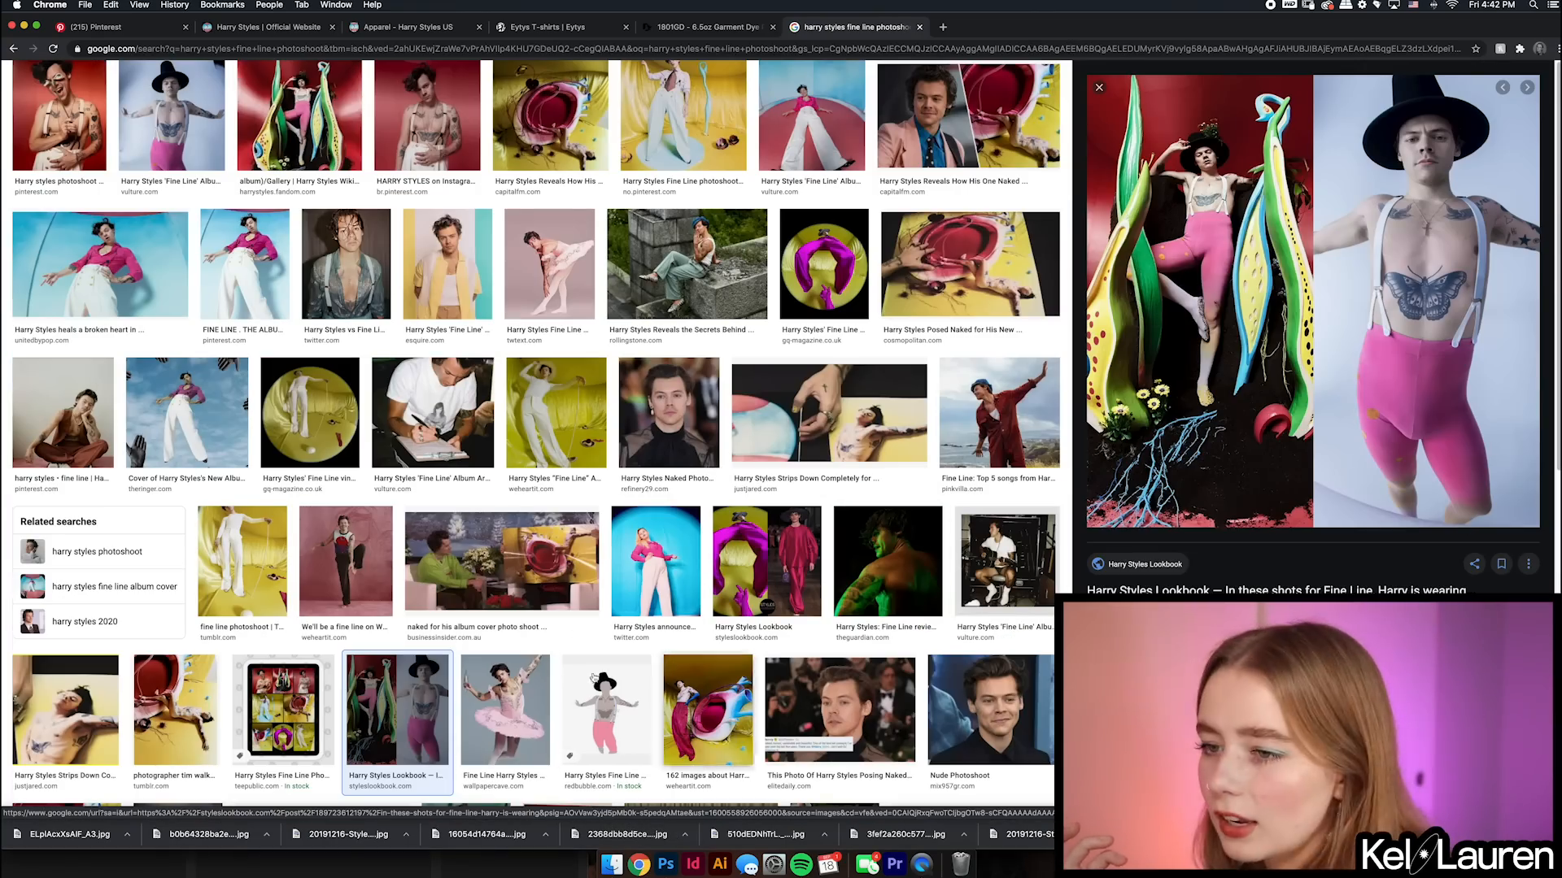
scroll(592, 679, up, 3)
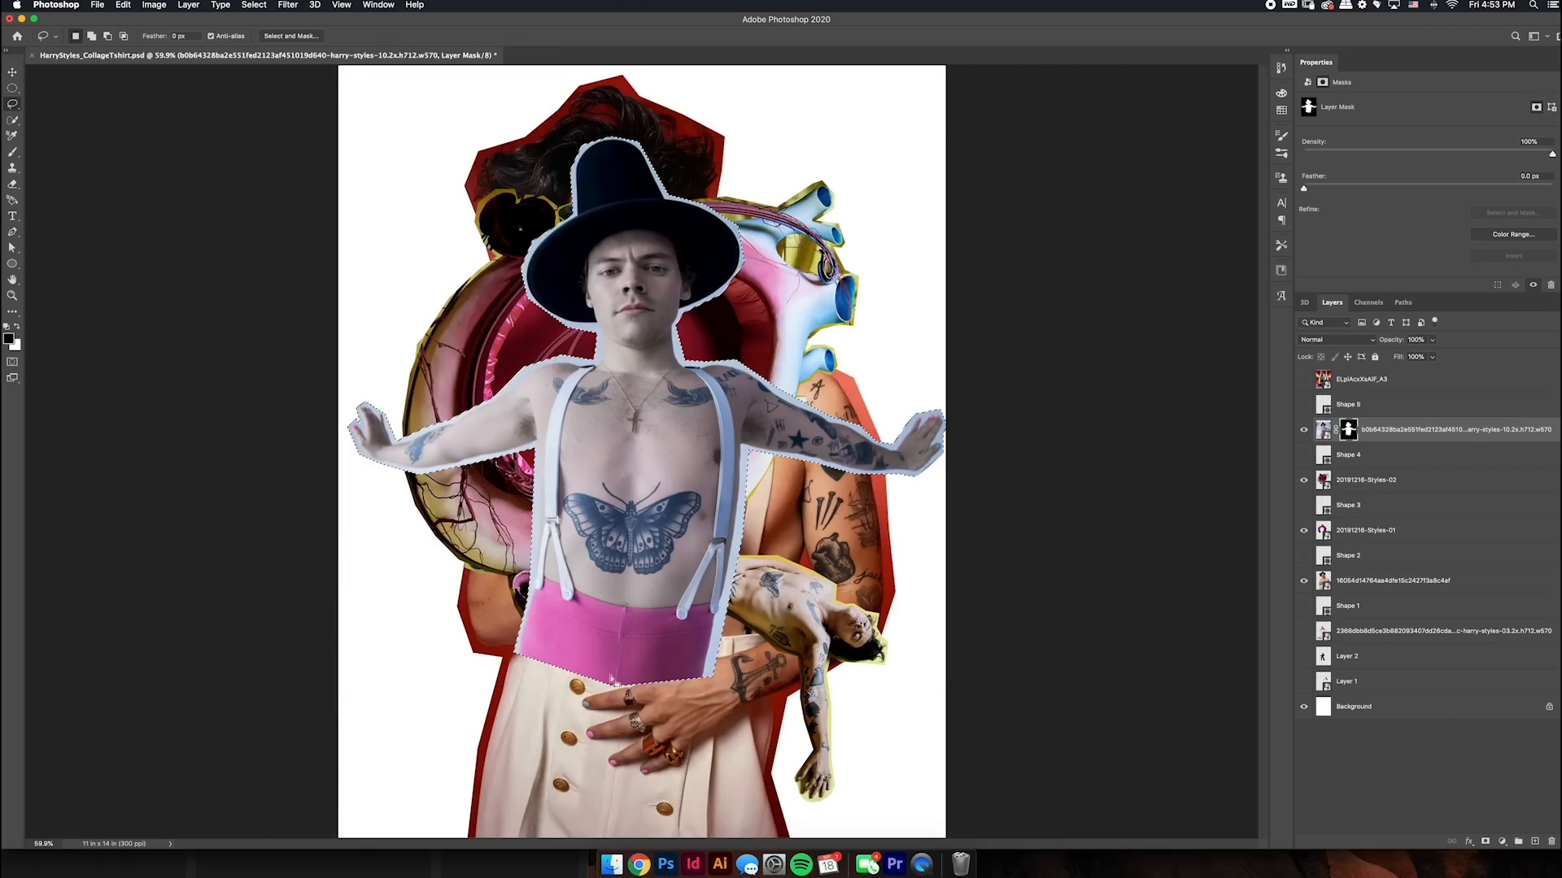
- Trim the hatted figure's selection at the waist with the Polygonal Lasso and replace the layer mask with one from that selection
click(13, 106)
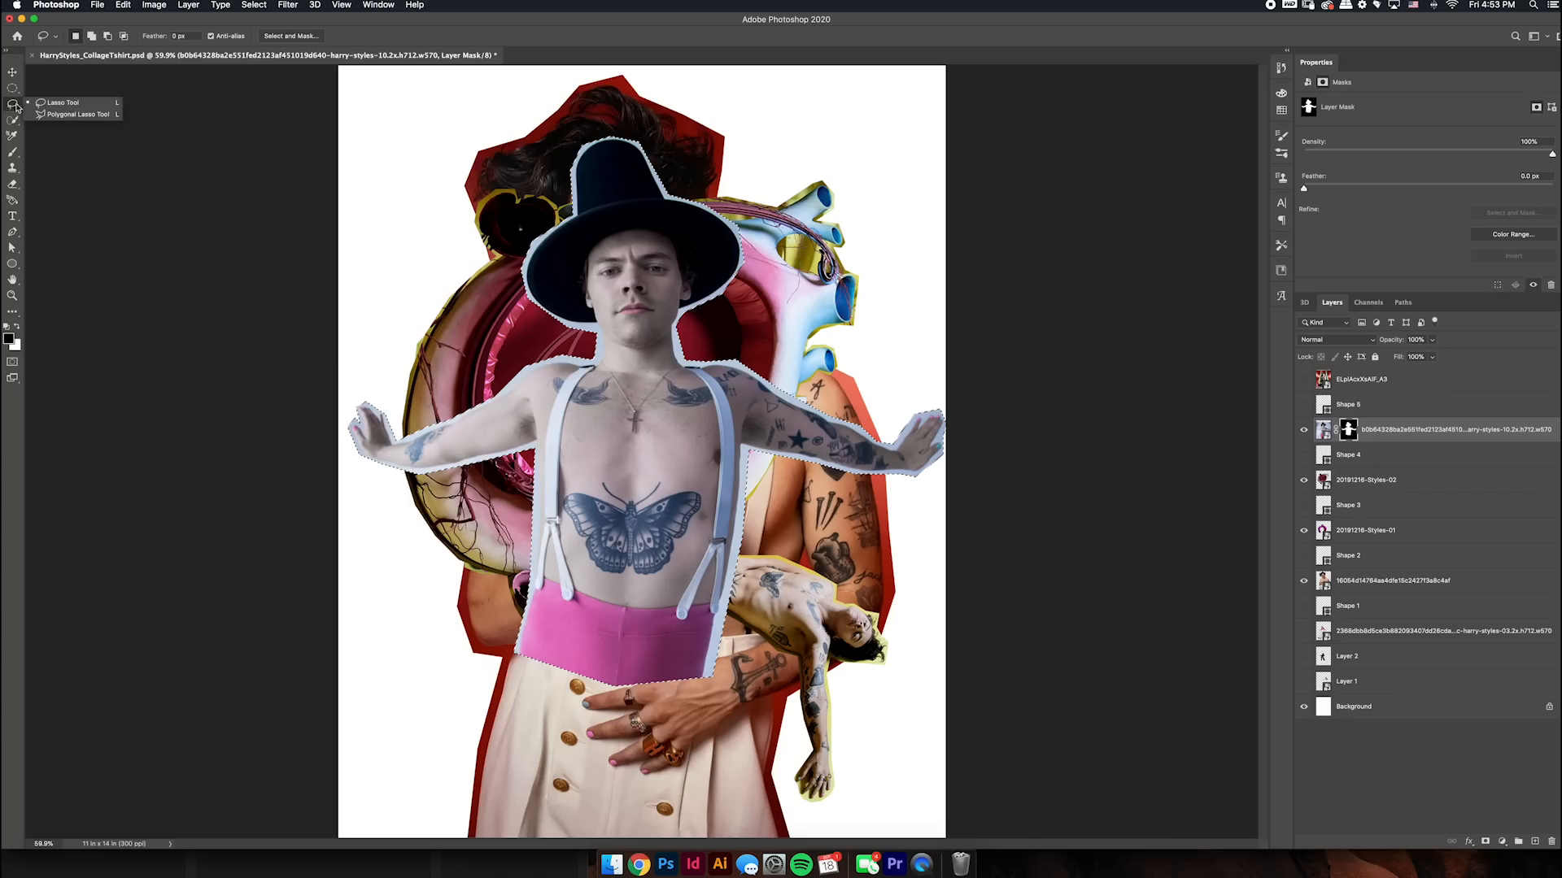
click(77, 114)
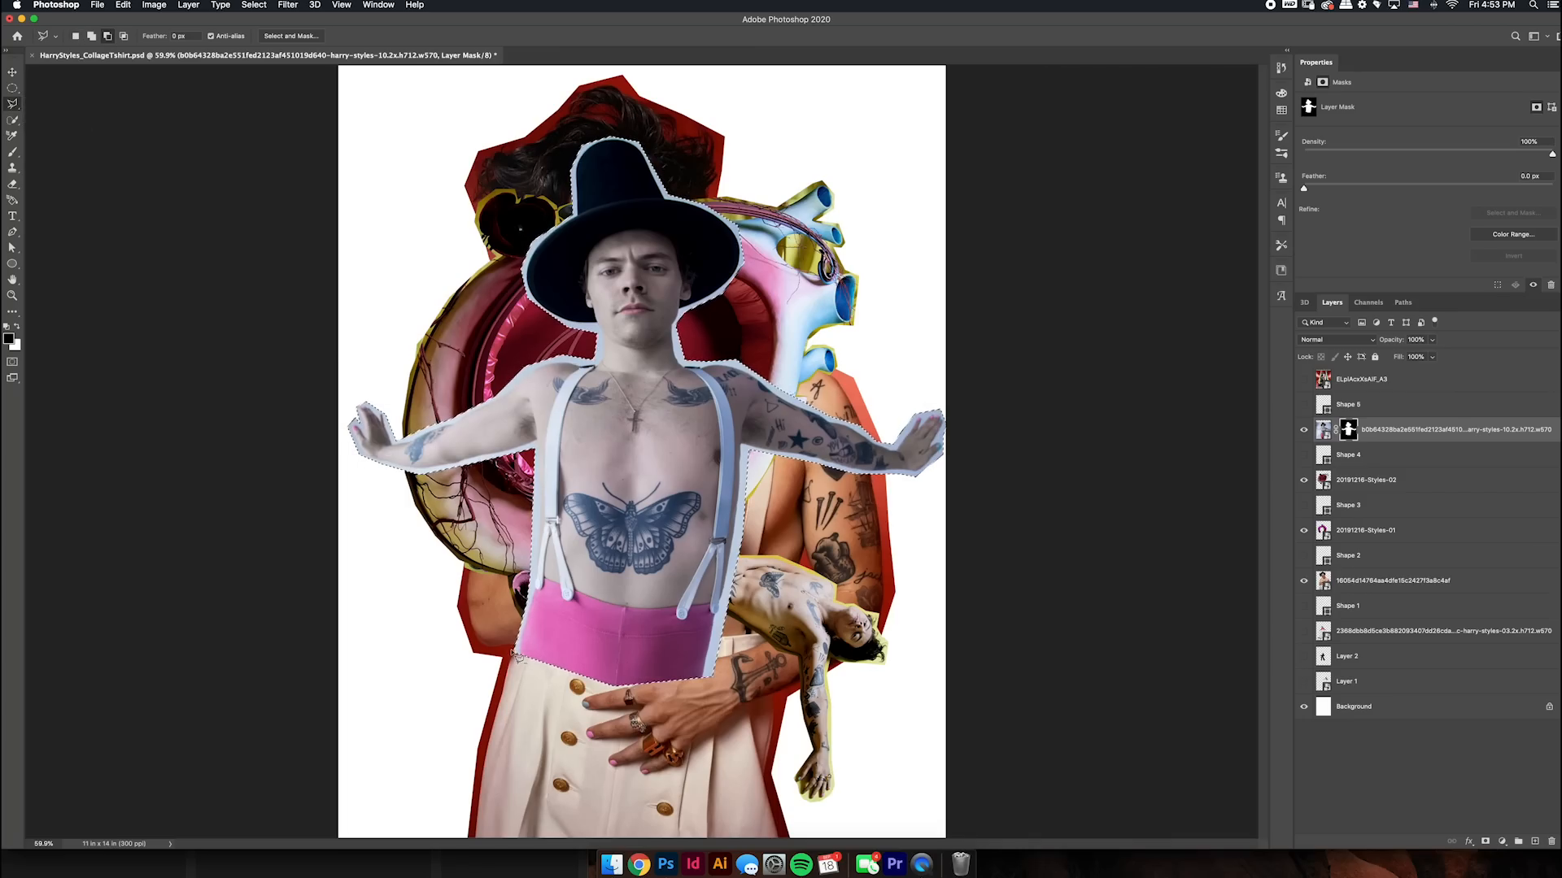
right_click(1350, 431)
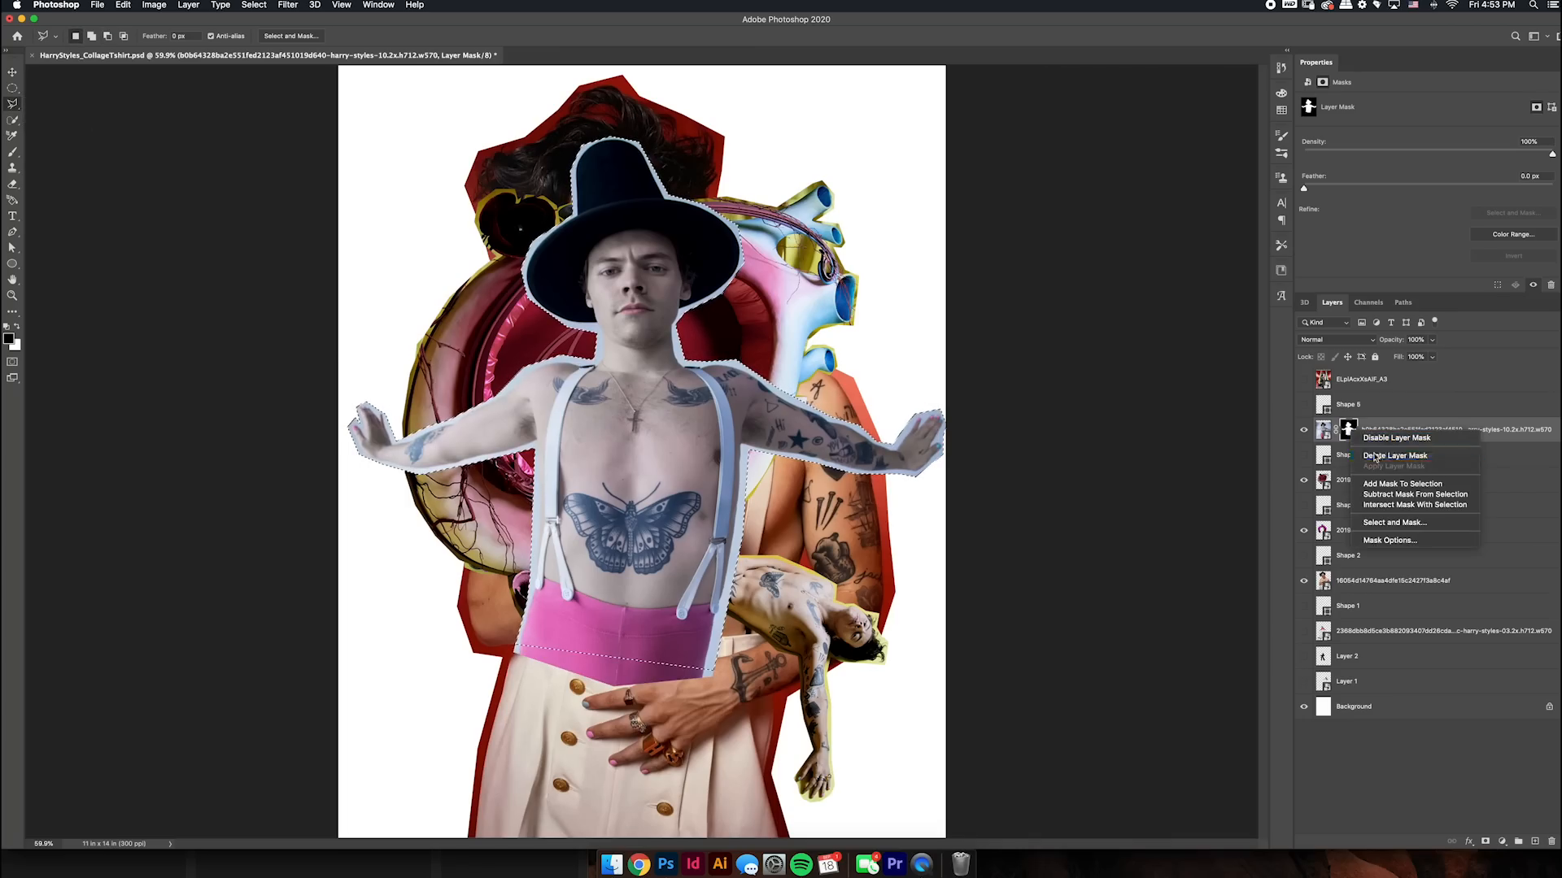
click(1376, 456)
click(1485, 842)
key(v)
drag(805, 553, 735, 534)
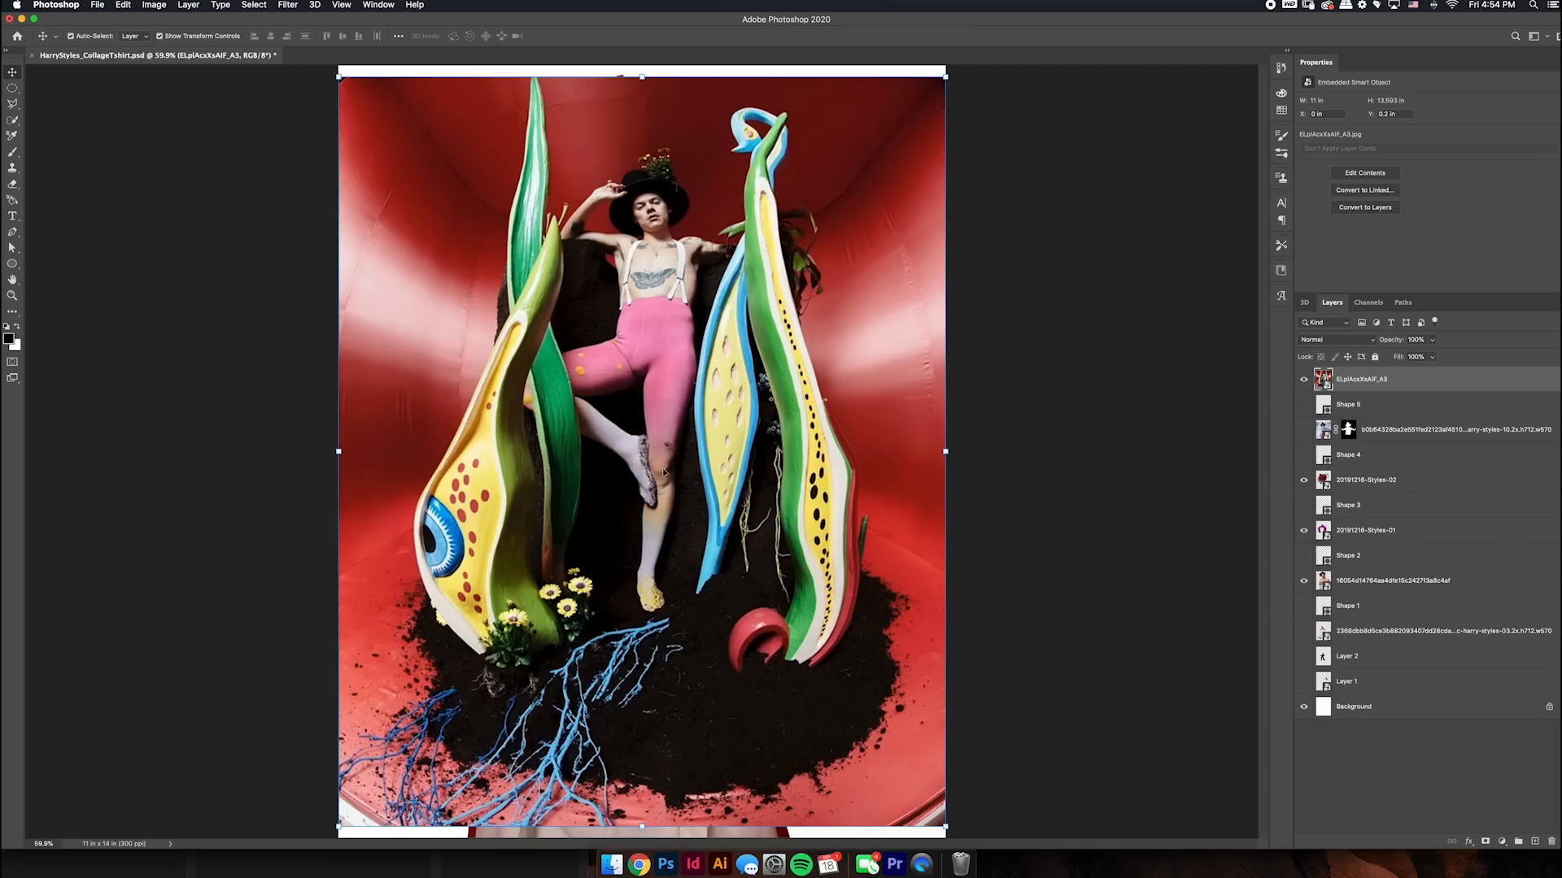
- Start a Pen outline at the edge of the eye-patterned yellow pod in the ELplAcxXsAIF_A3 photo
key(p)
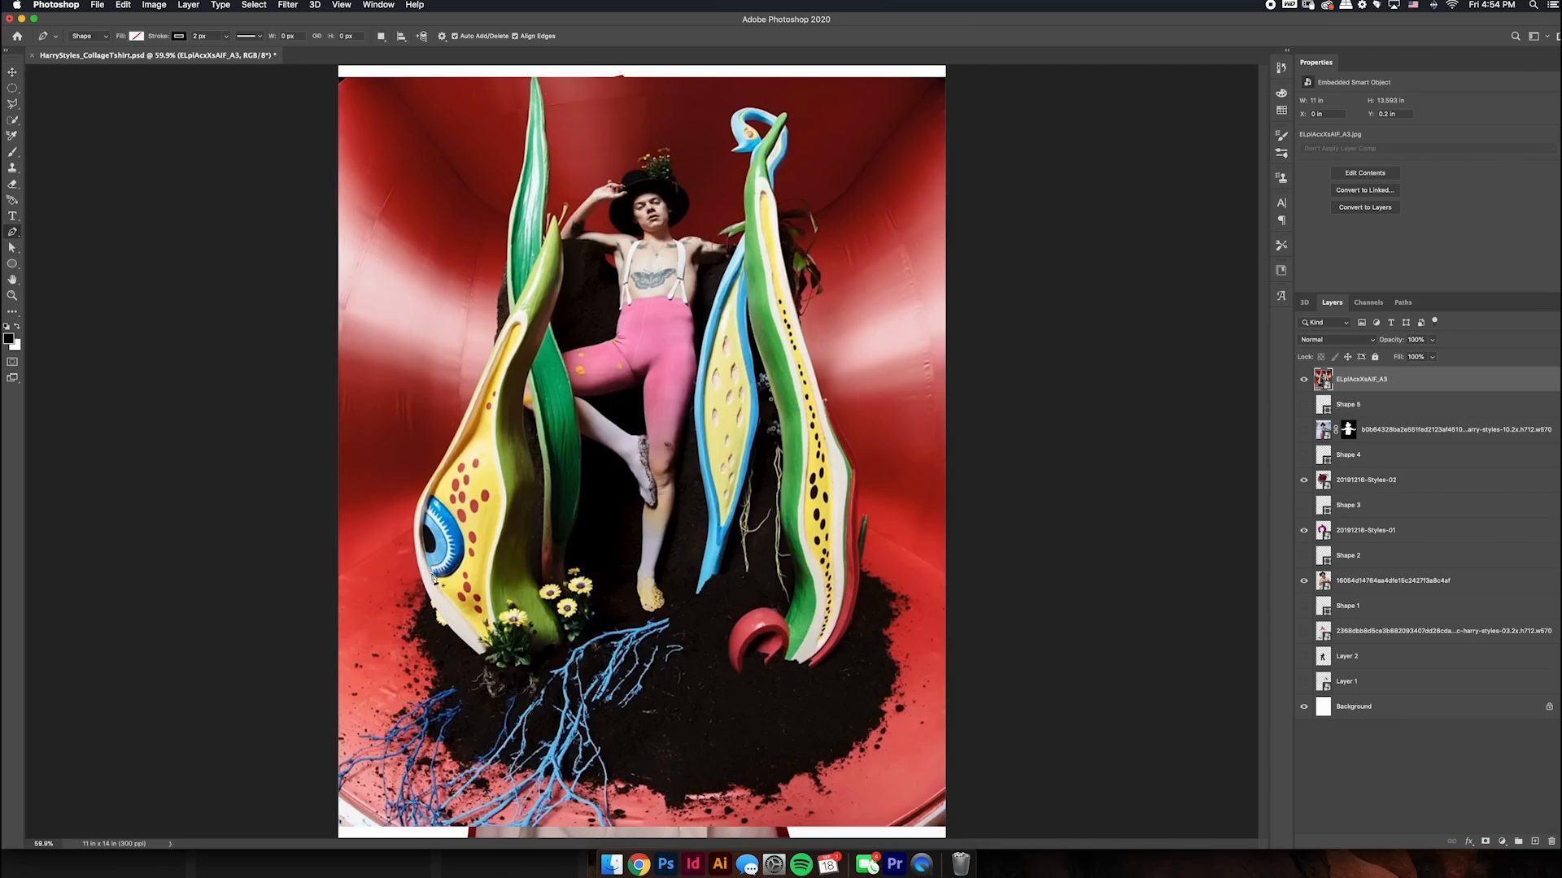
click(492, 339)
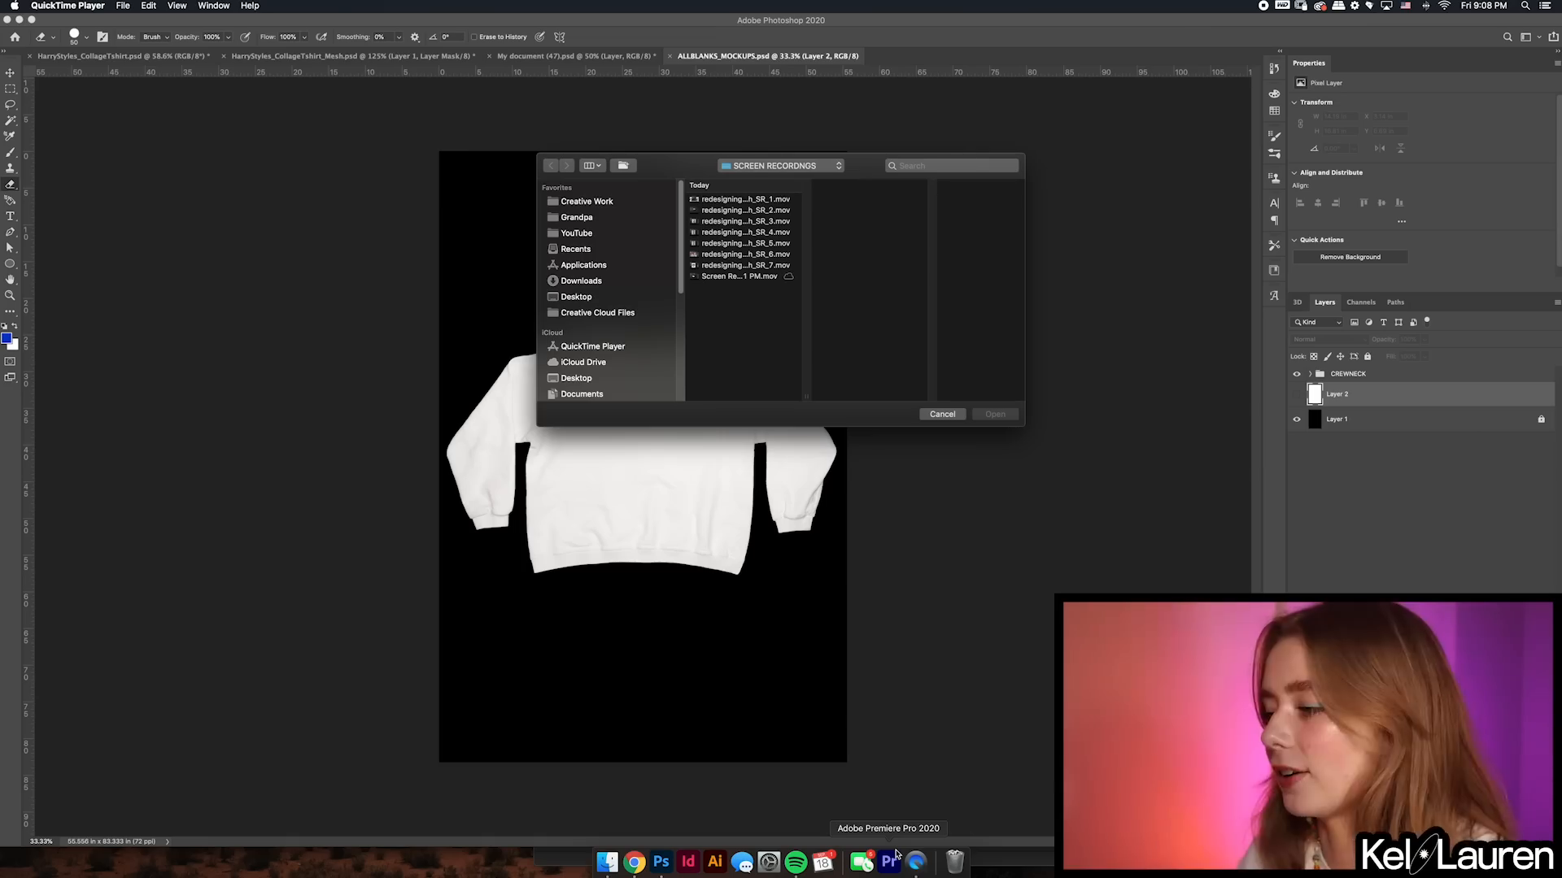
- Return to Photoshop and examine the blank white crewneck in the ALLBLANKS_MOCKUPS document up close and in full view
click(1021, 612)
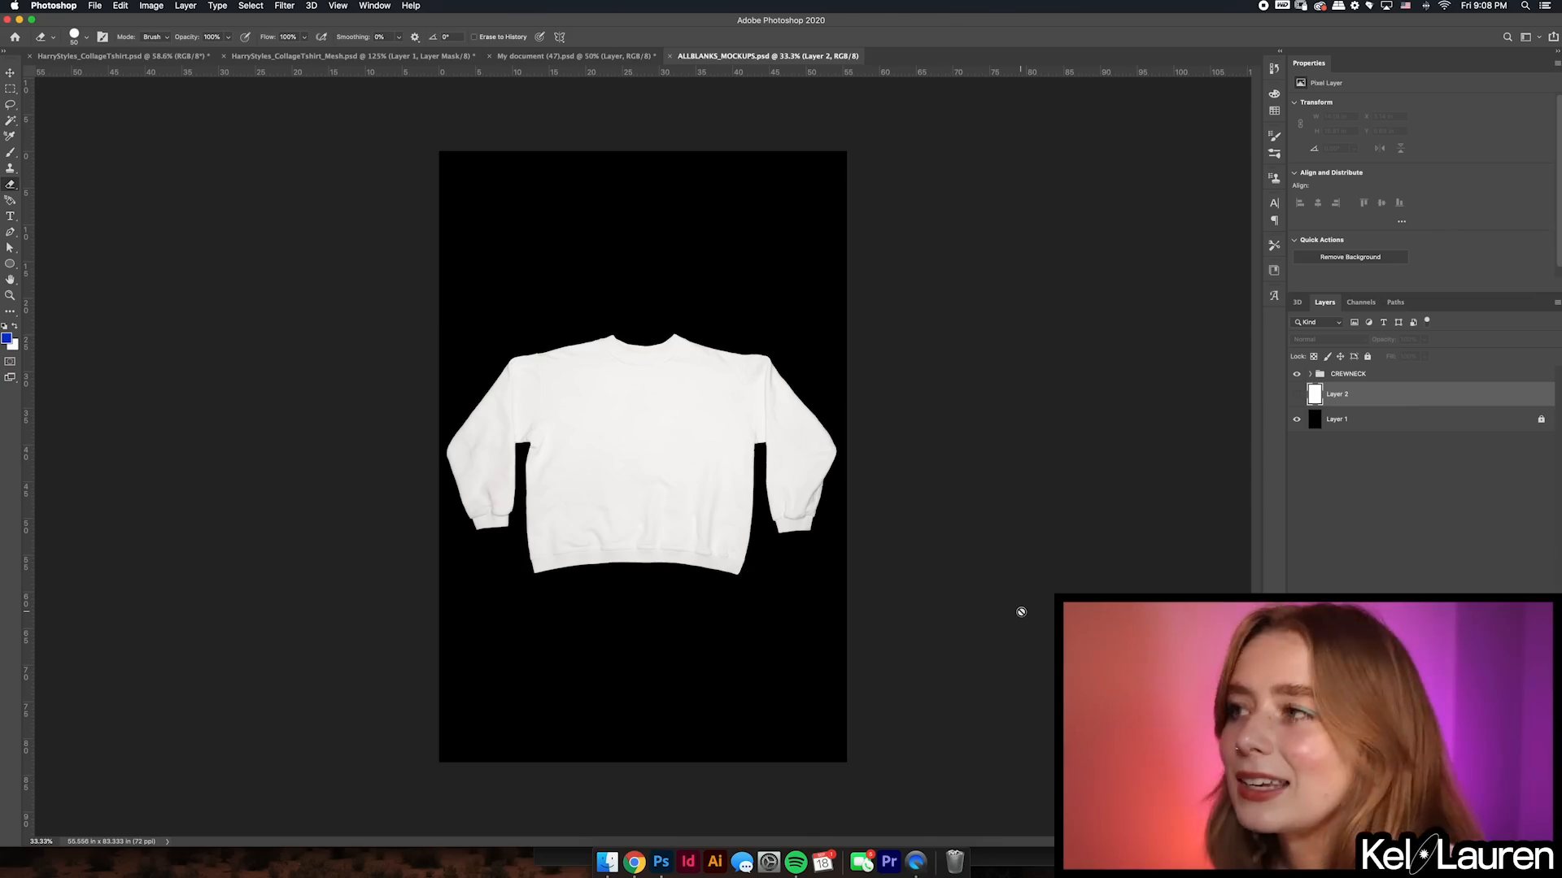
key(super+1)
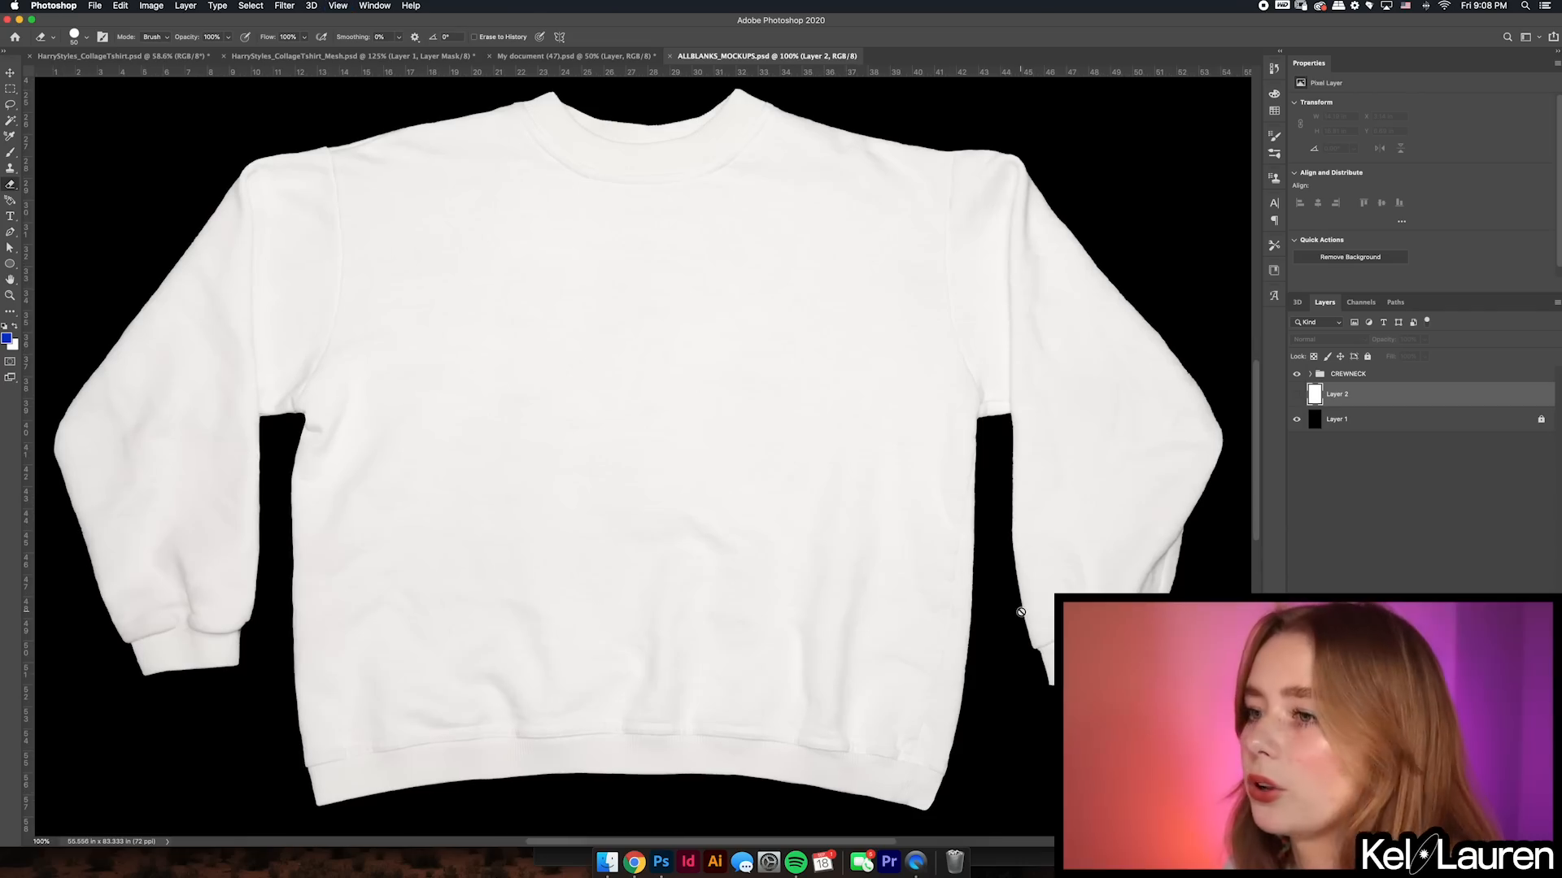
mouse_move(993, 295)
mouse_down()
mouse_move(994, 317)
mouse_move(998, 303)
mouse_up()
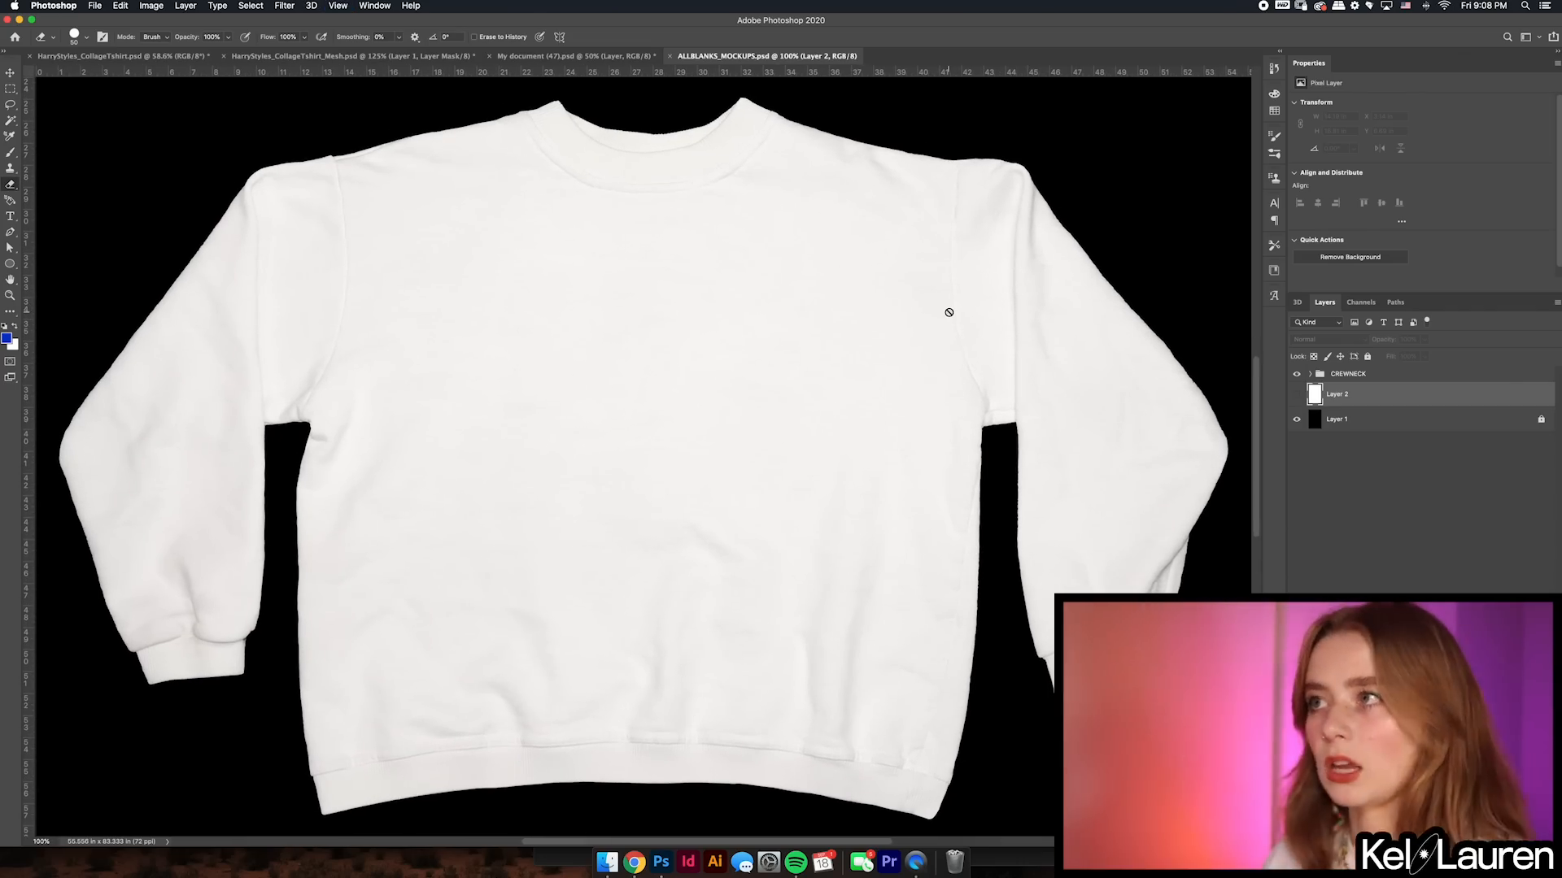
key(super+minus)
key(super+minus)
key(super+minus)
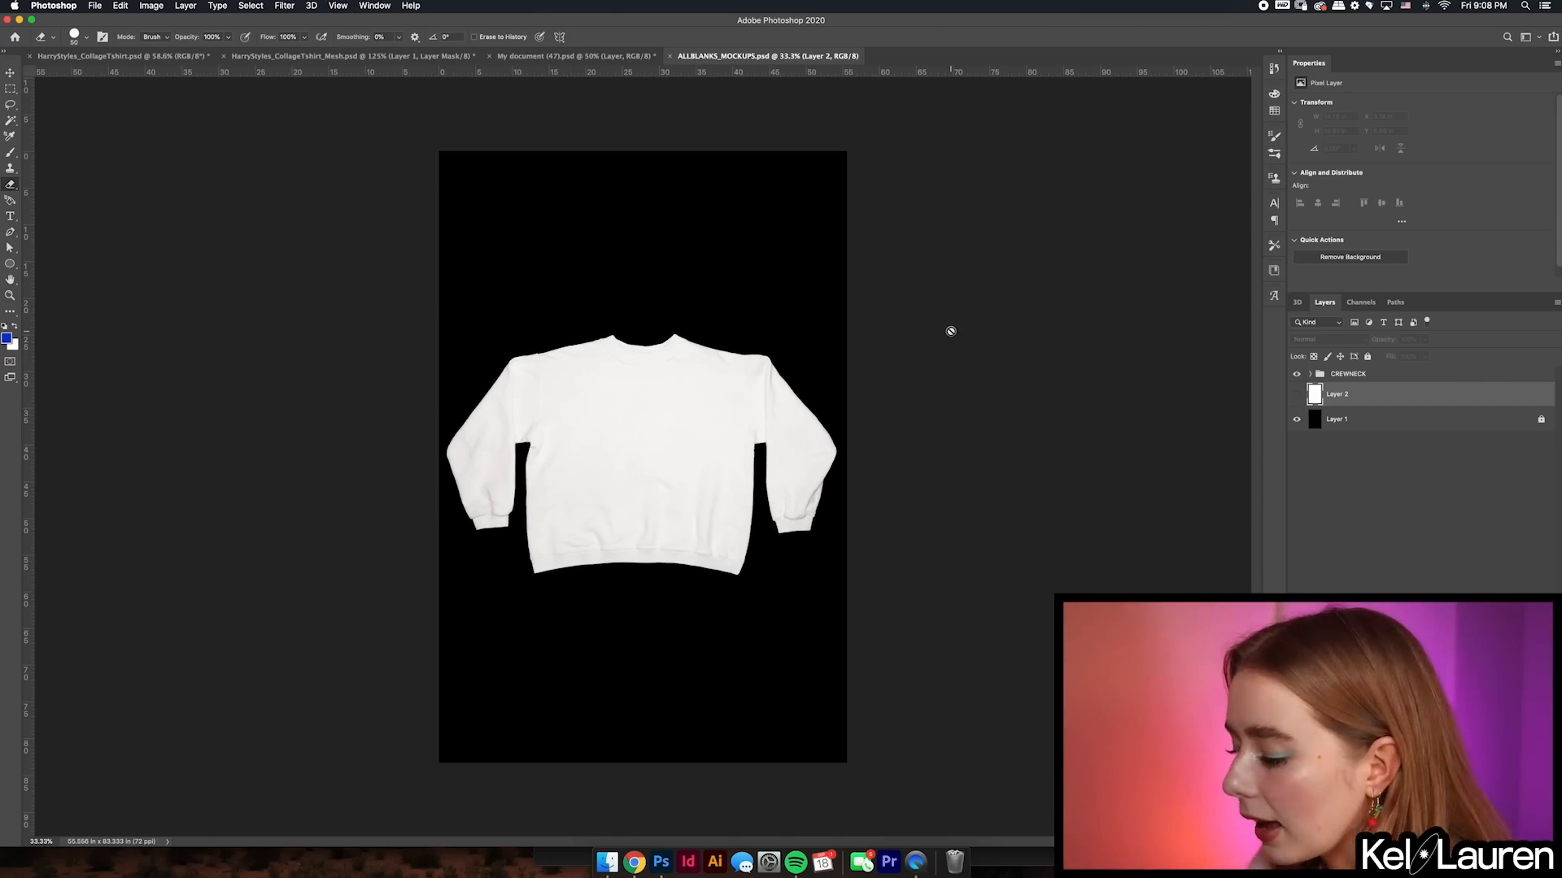
key(super+equal)
key(super+equal)
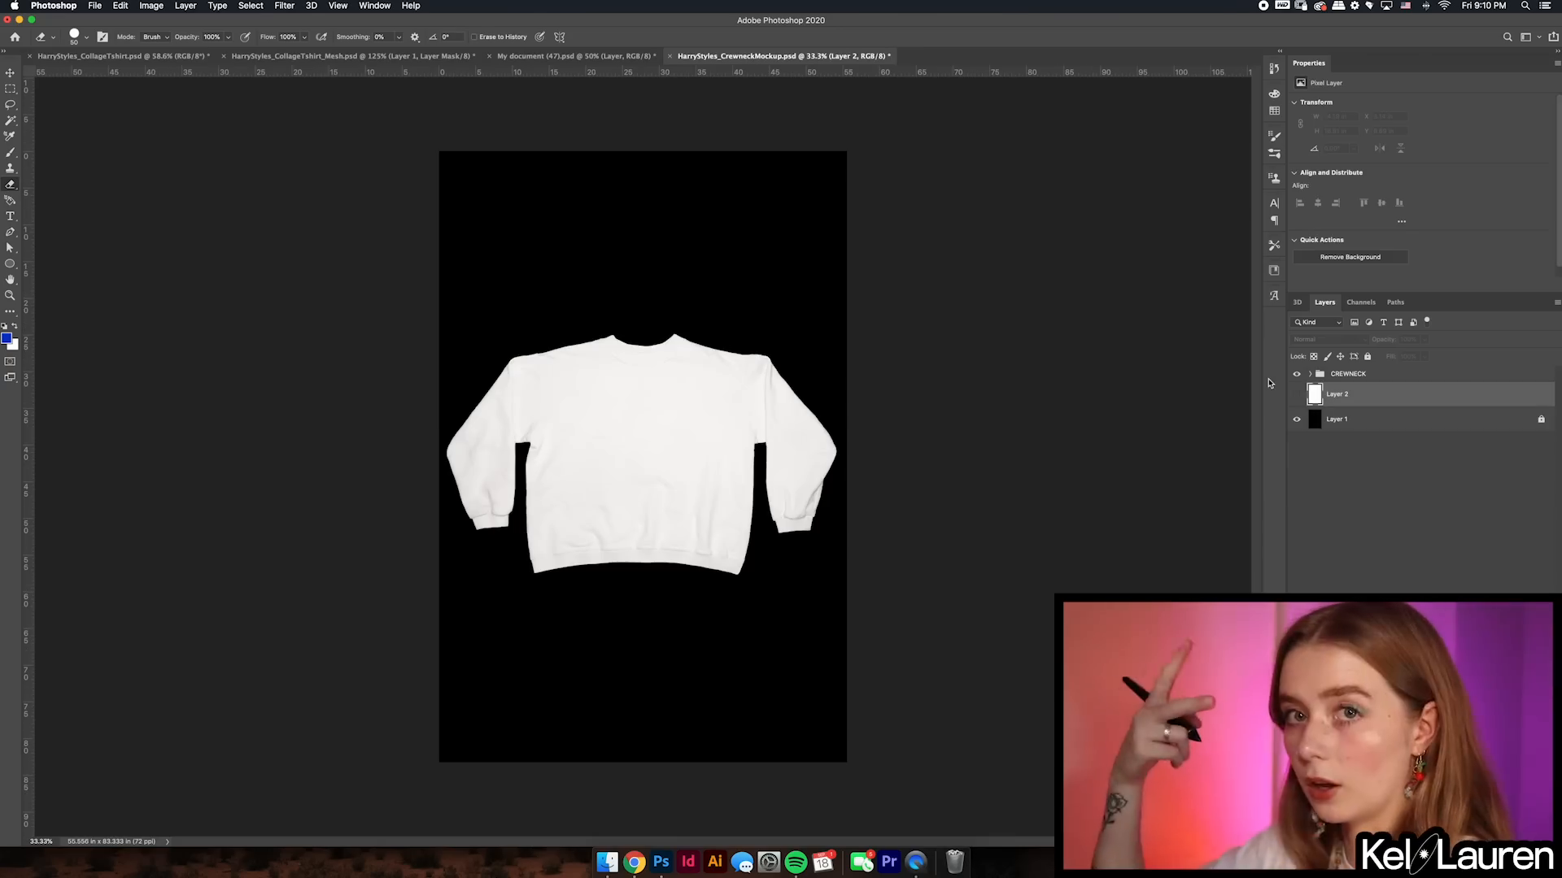
- Stretch the CREWNECK group vertically to about 116% of its height, keeping the width at 100%
click(1434, 372)
key(super+t)
drag(659, 613, 656, 637)
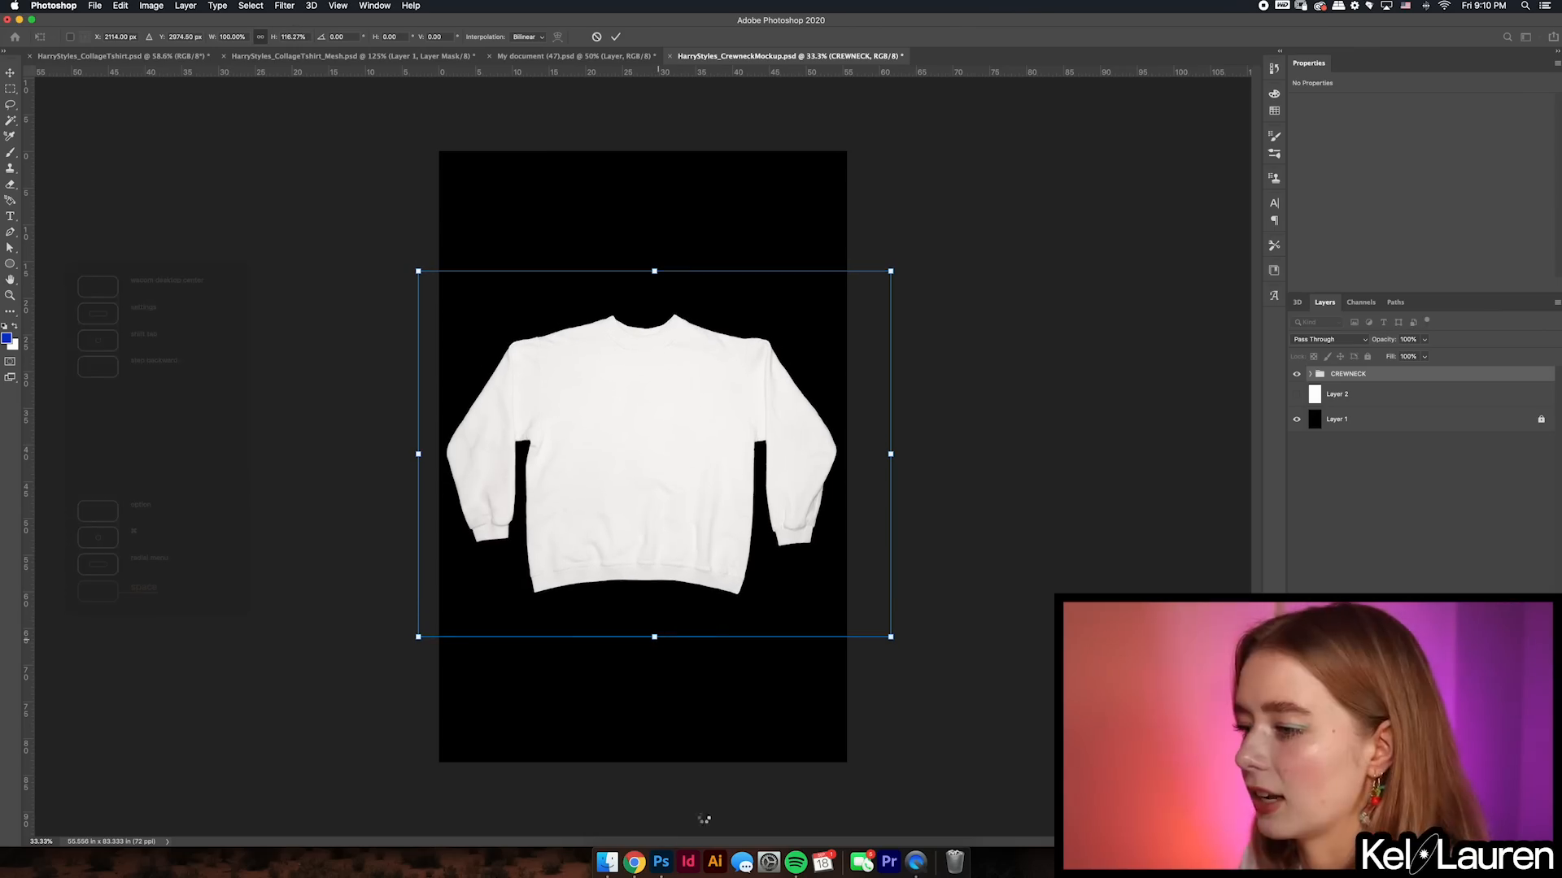
key(Return)
key(super+equal)
key(super+equal)
- Switch to Chrome and open the 14oz. Garment Dye Heavy Fleece Pullover Crewneck page from Los Angeles Apparel's men's sweatshirts
click(635, 863)
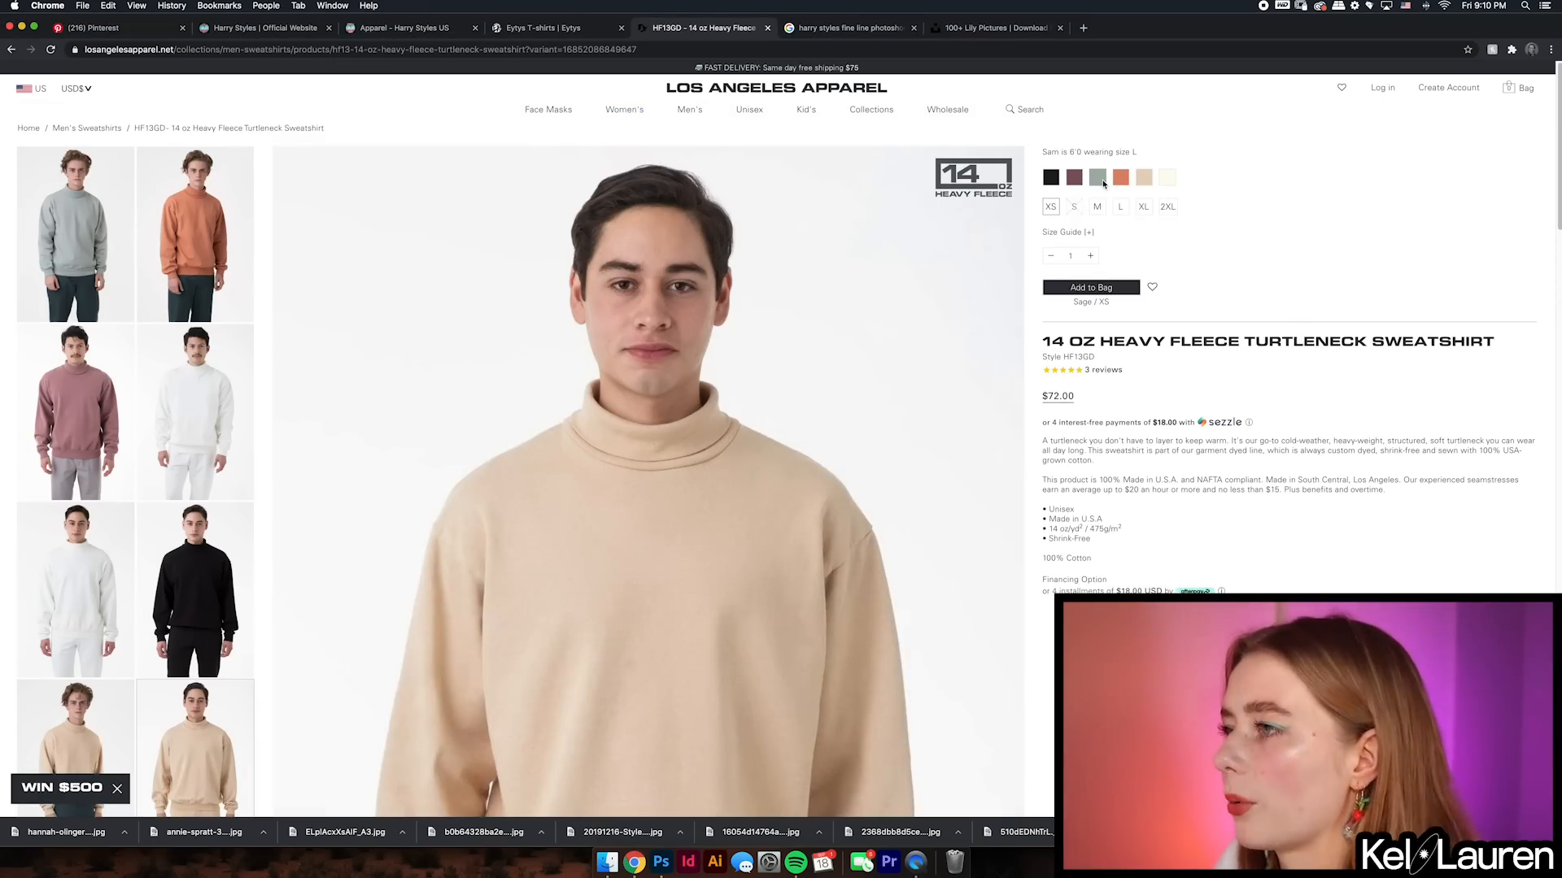
click(1103, 182)
mouse_move(690, 110)
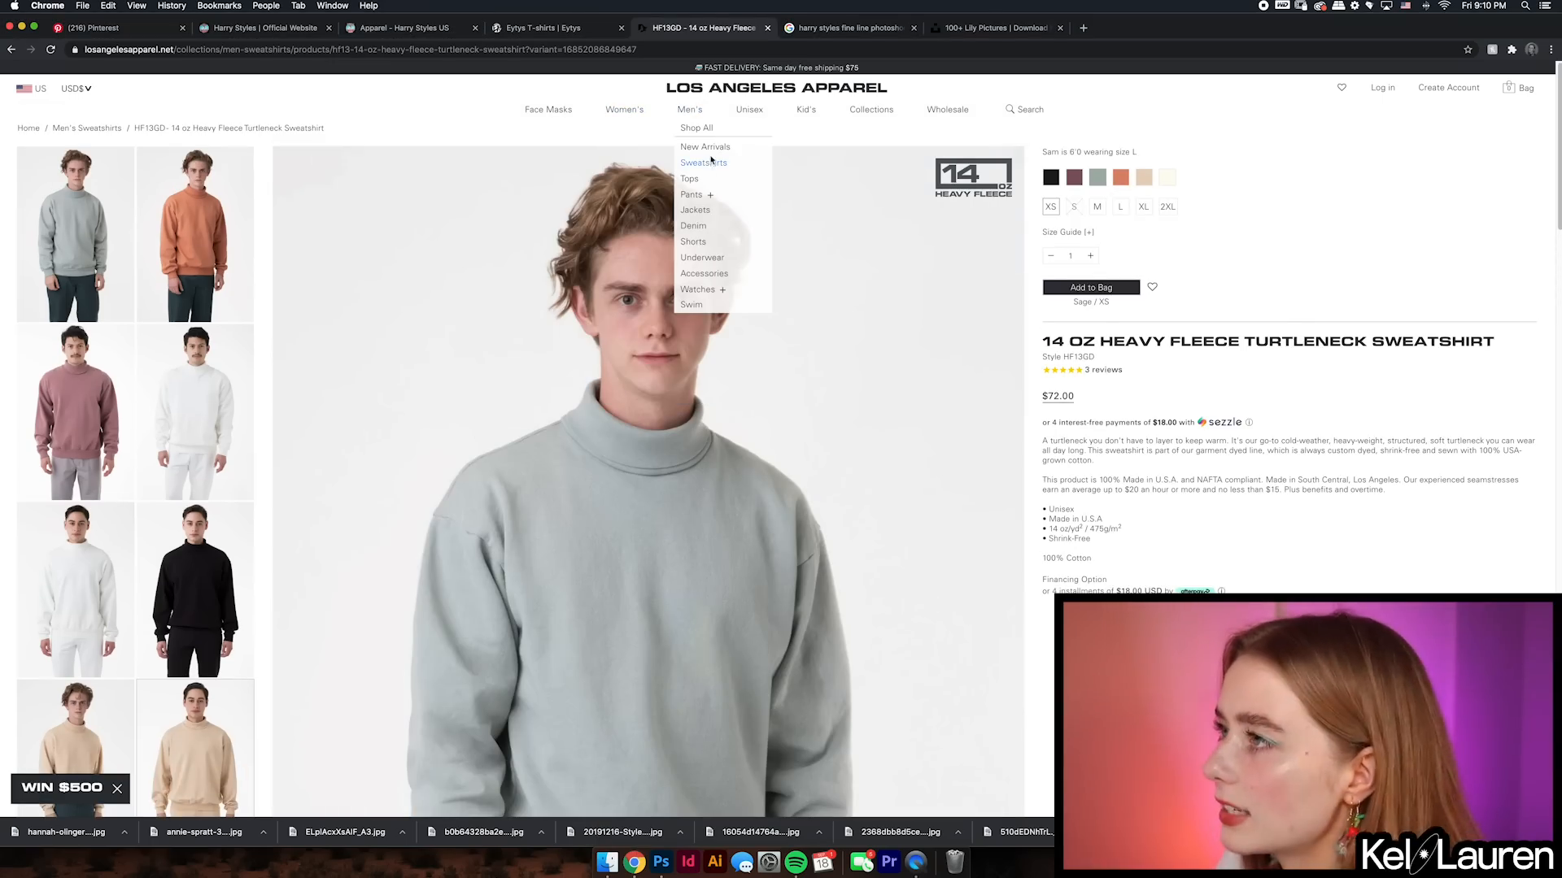
click(704, 163)
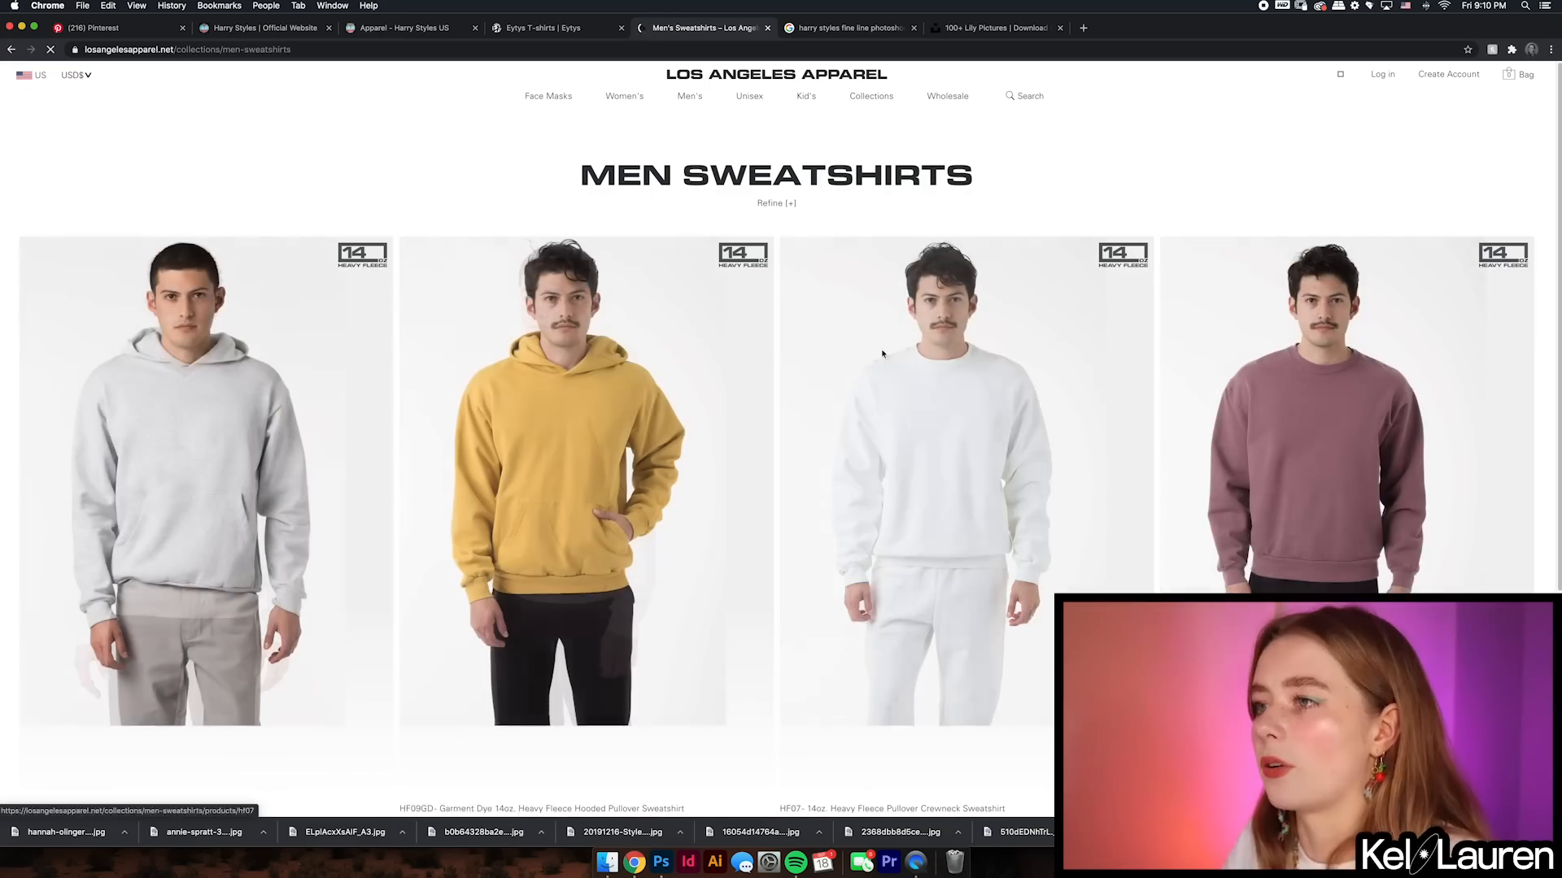
scroll(1022, 419, down, 5)
click(1335, 560)
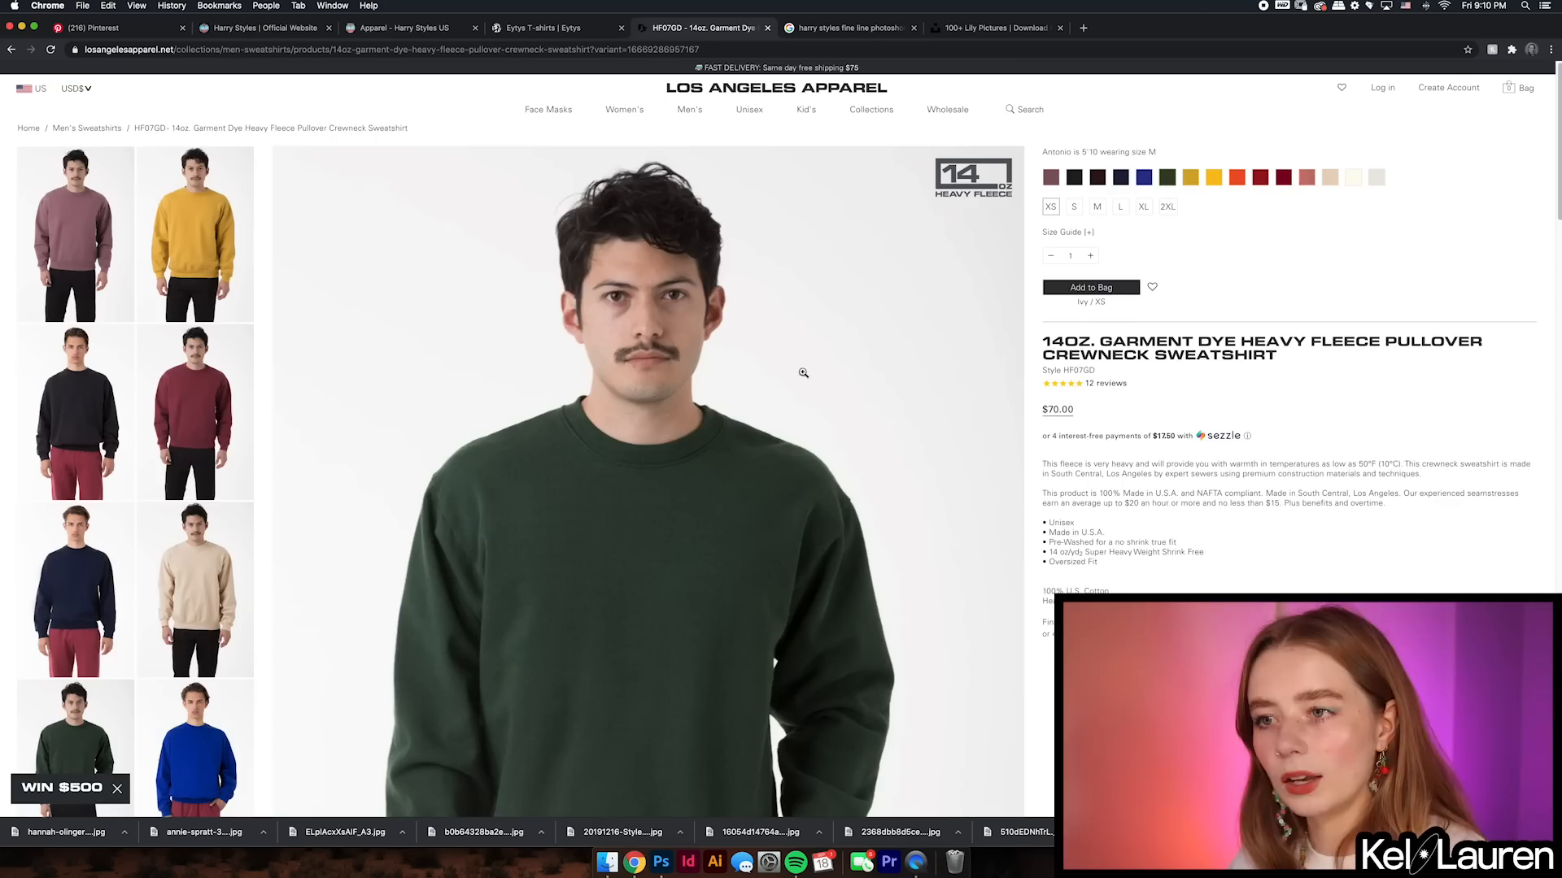
- Copy the product photo of the mauve crewneck sweatshirt
scroll(562, 406, down, 3)
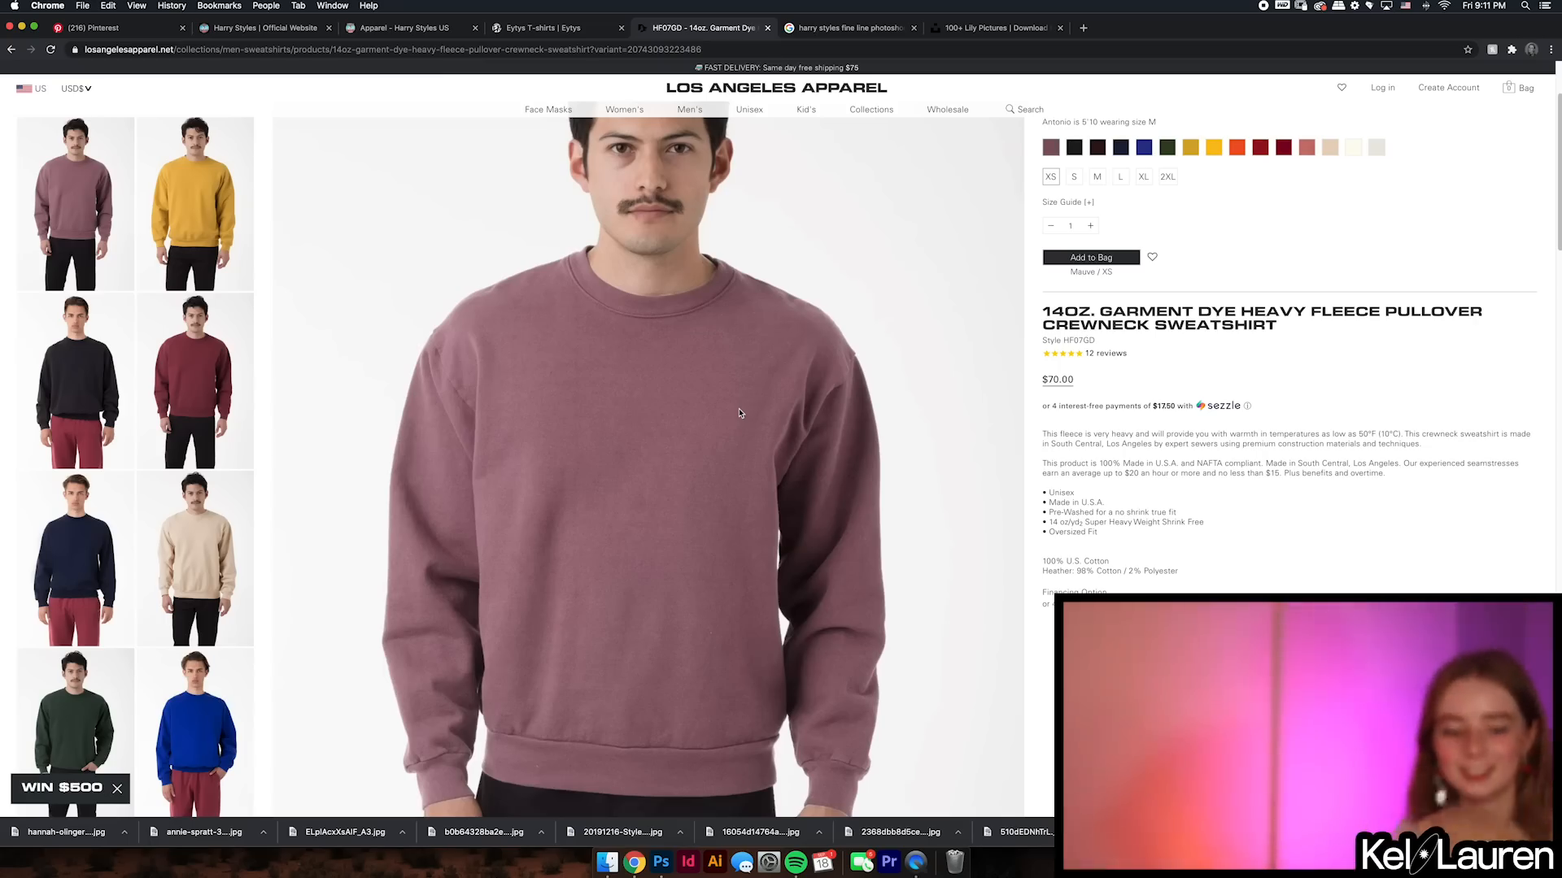
right_click(685, 502)
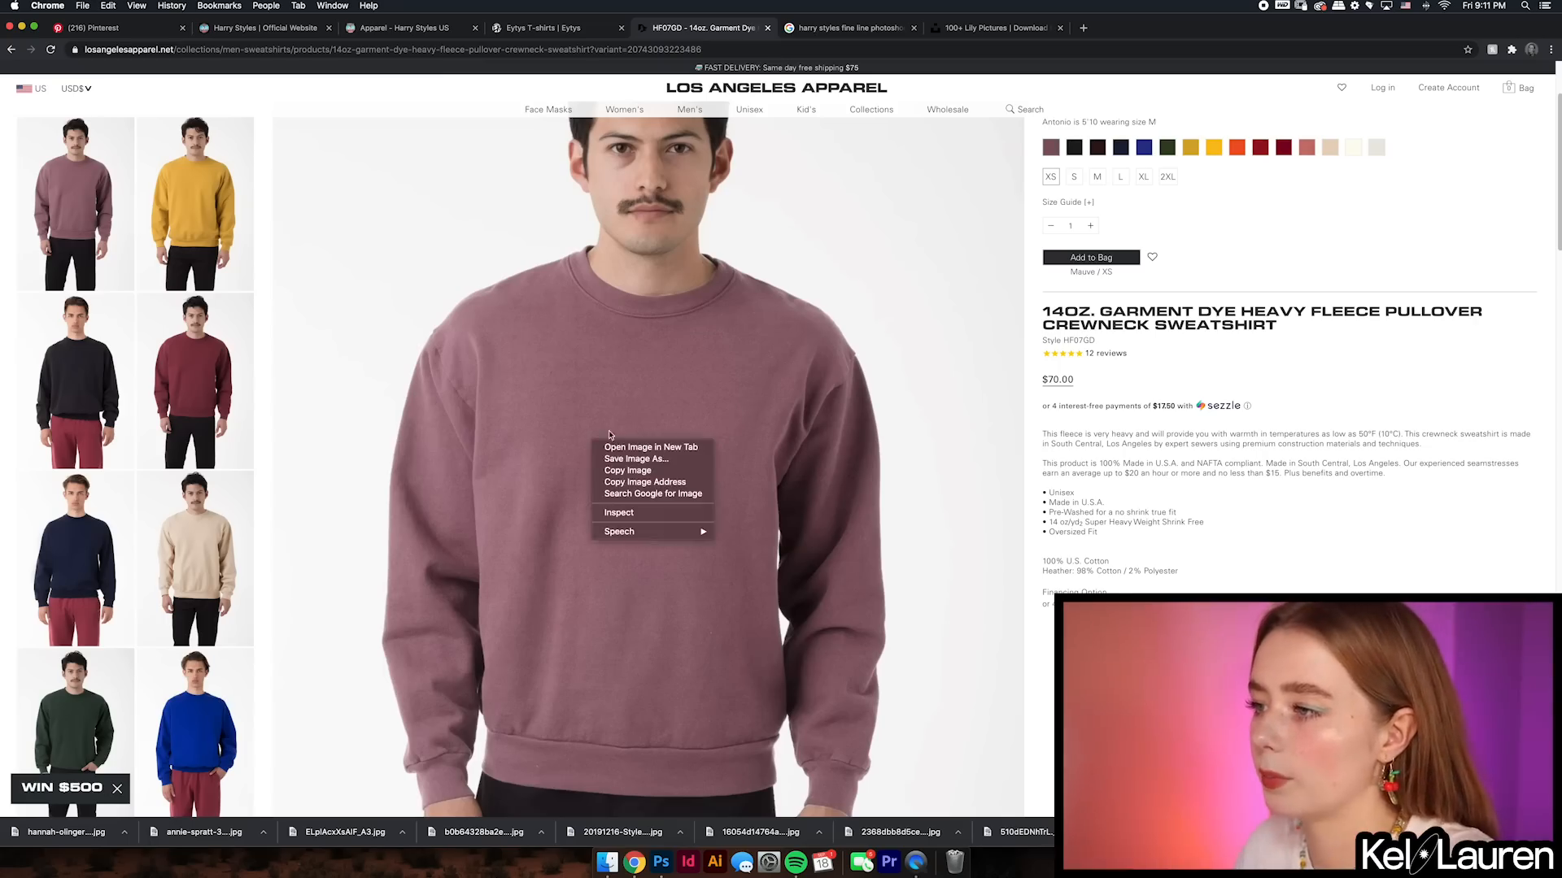
click(688, 490)
click(914, 29)
right_click(755, 337)
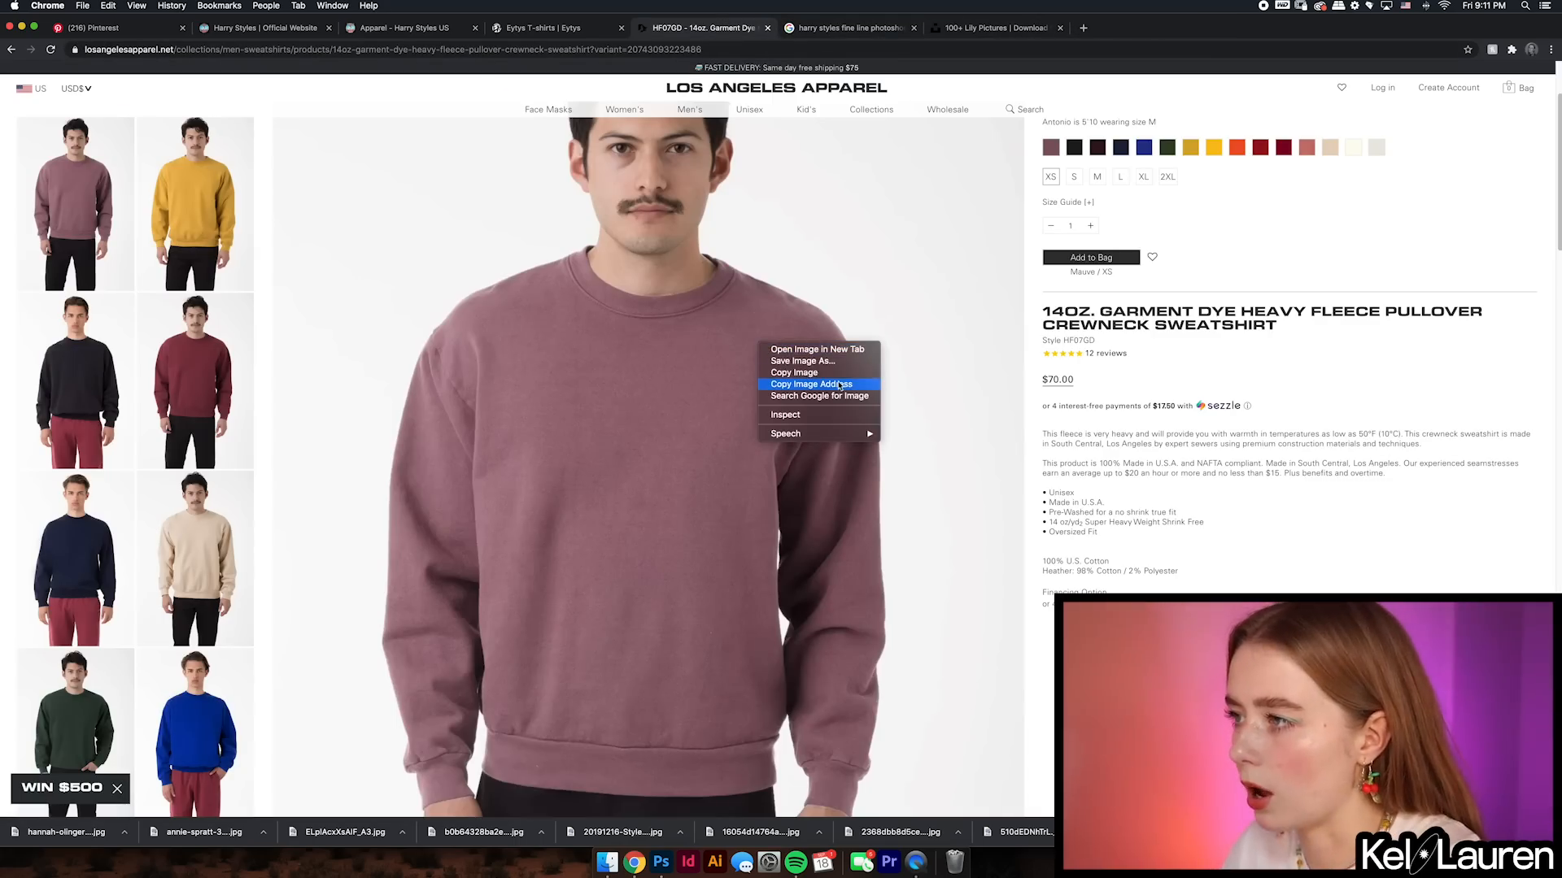
click(793, 374)
- Switch to Photoshop, paste the mauve crewneck photo into the HarryStyles_CrewneckMockup document, and make the CREWNECK group active
click(661, 862)
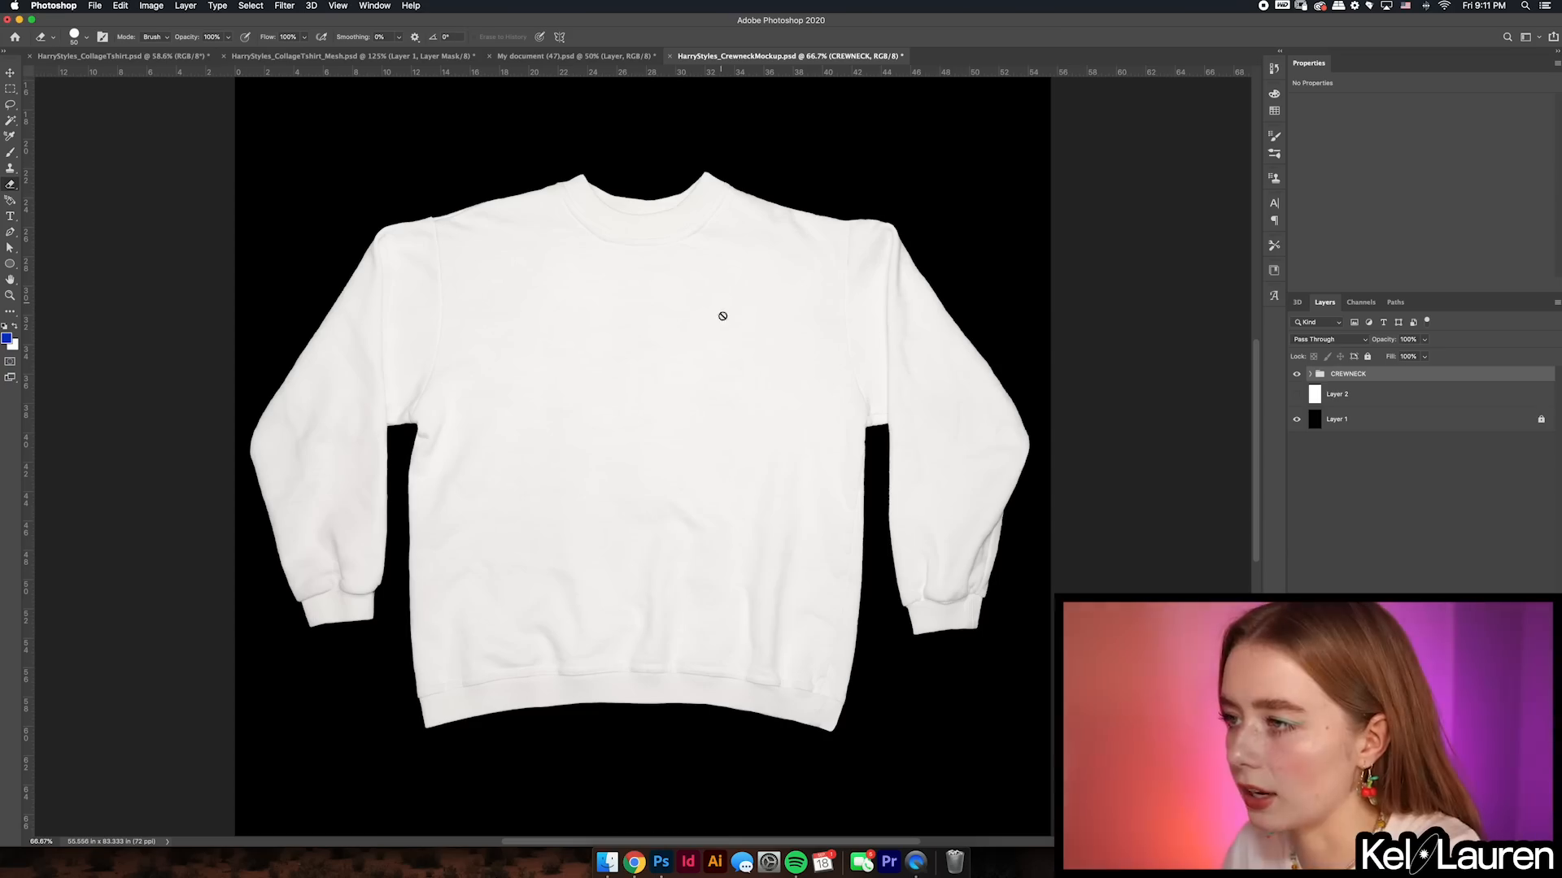
key(super+v)
click(1367, 400)
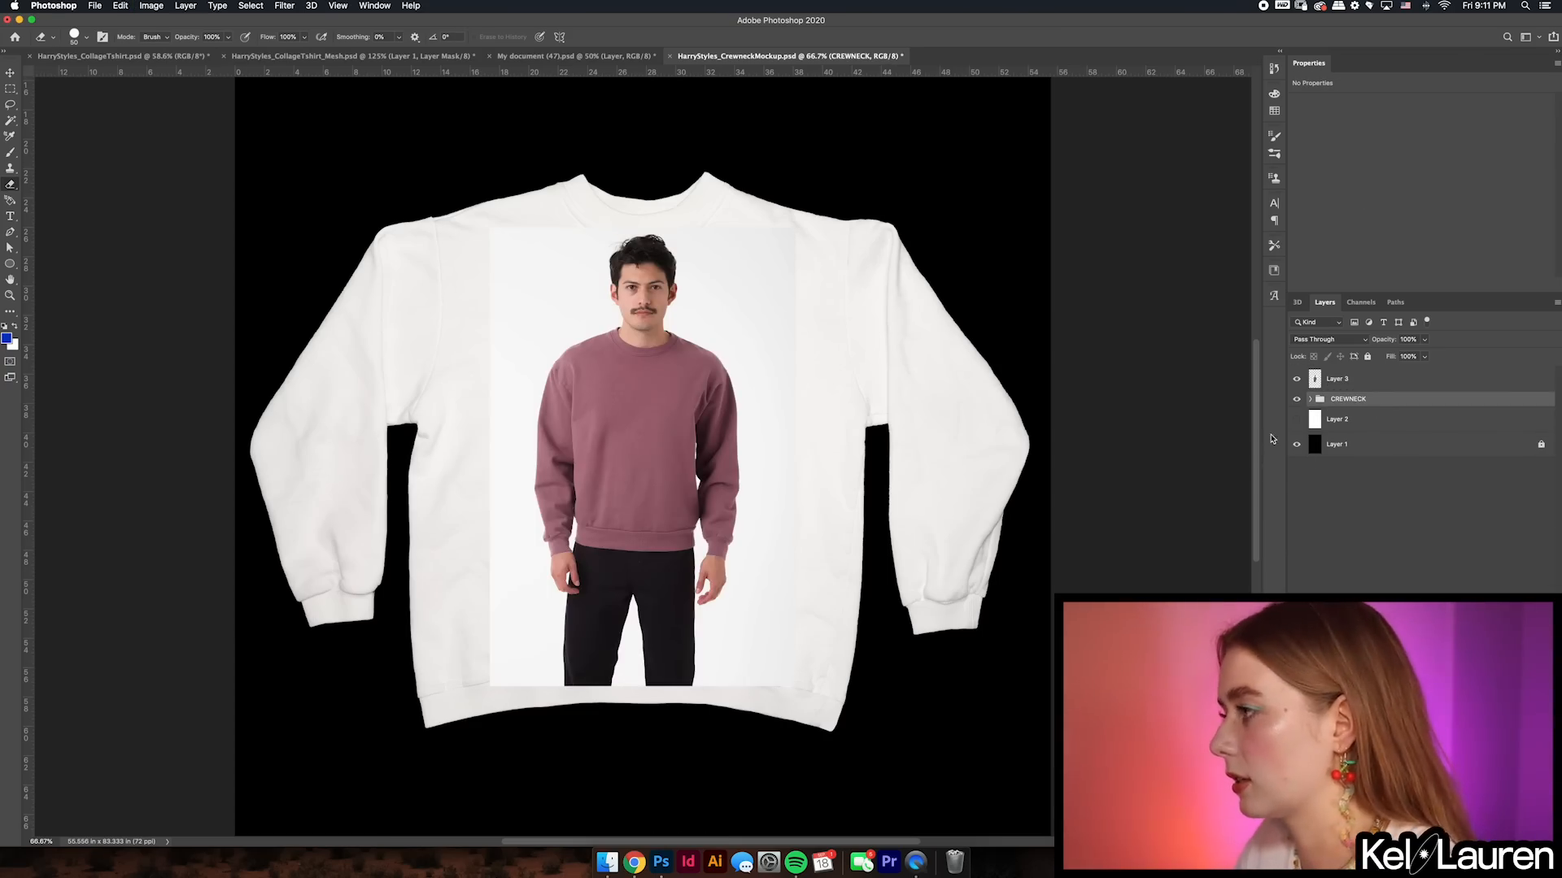
- Add a Color Overlay to the CREWNECK group using the mauve sampled from the sweatshirt in the product photo
double_click(1431, 399)
click(895, 457)
click(1283, 310)
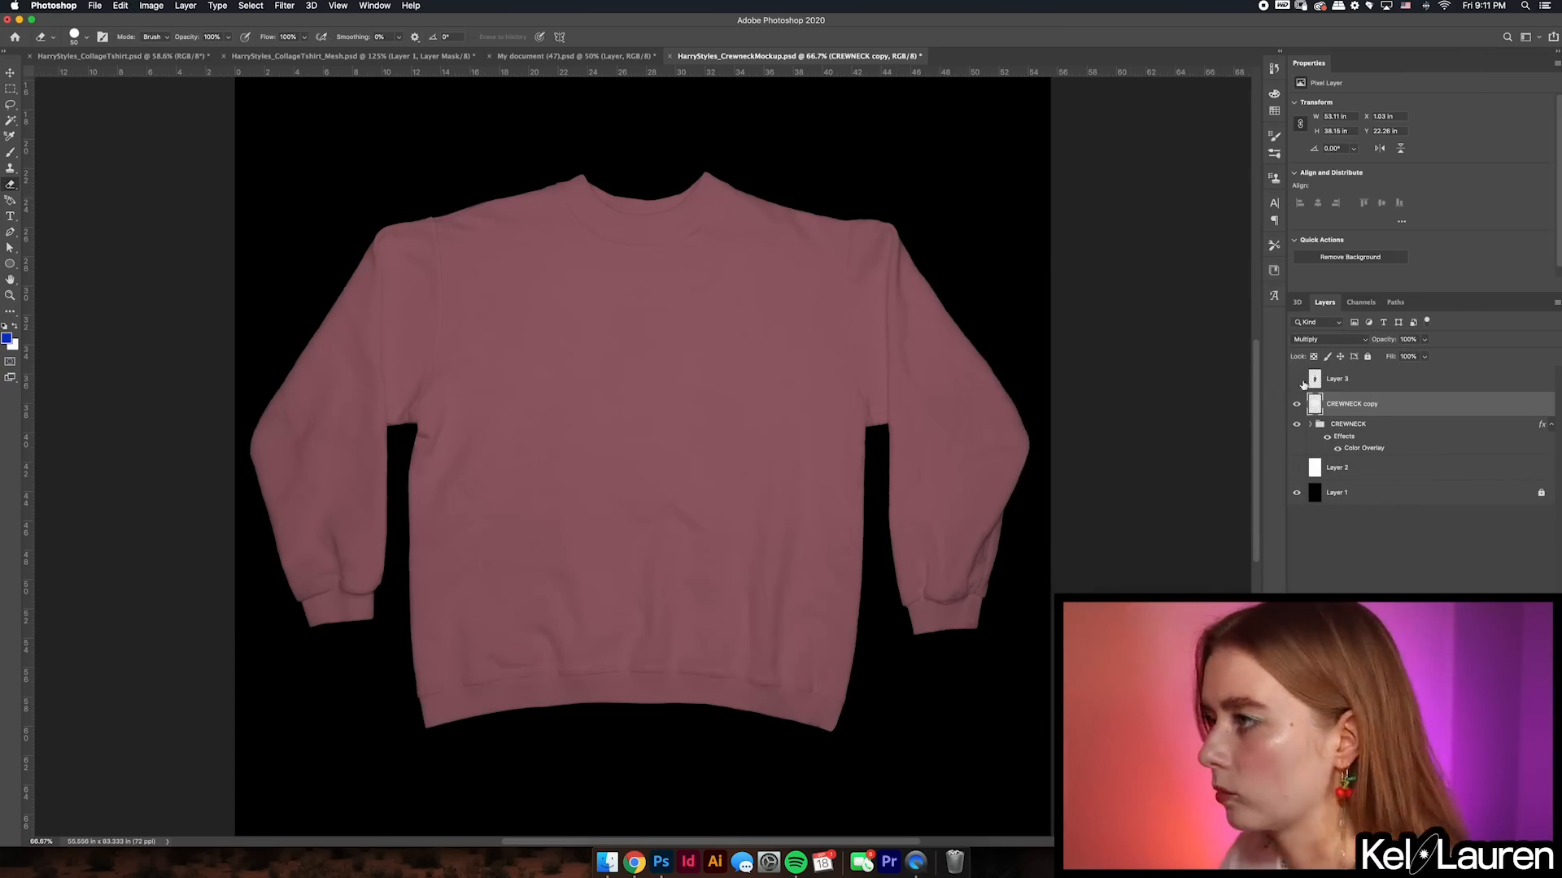
- Hide the product photo on Layer 3 and adjust the Levels of the CREWNECK copy shading layer
click(1298, 379)
key(super+l)
drag(1138, 449, 1146, 449)
click(1236, 331)
click(1297, 379)
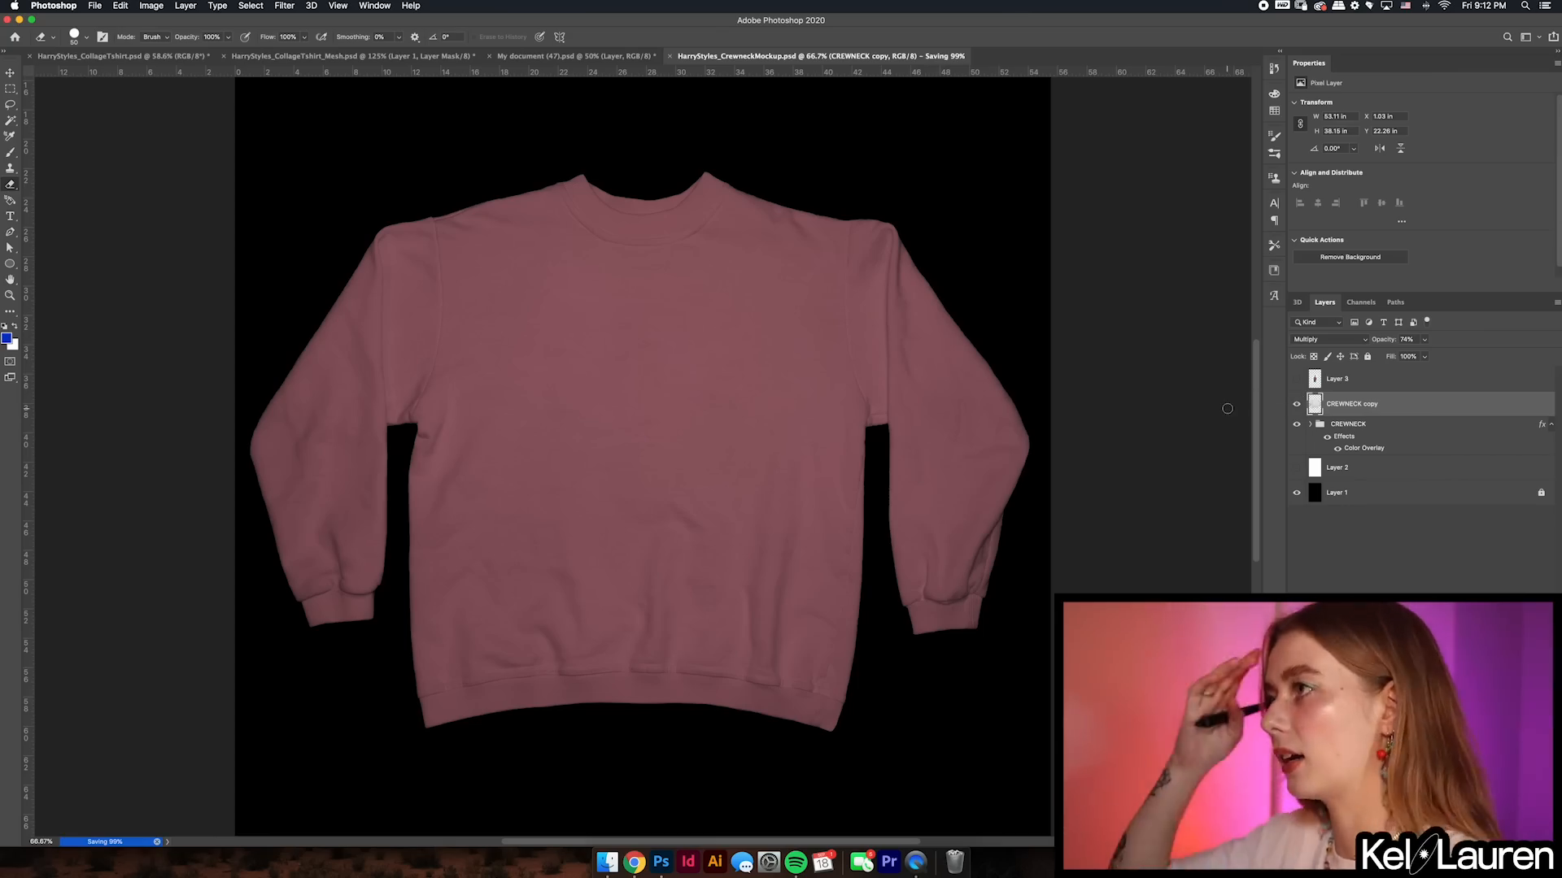
- Bring the hand-drawn fruit and lettering layers from My document (47) into the HarryStyles_CrewneckMockup document
click(580, 57)
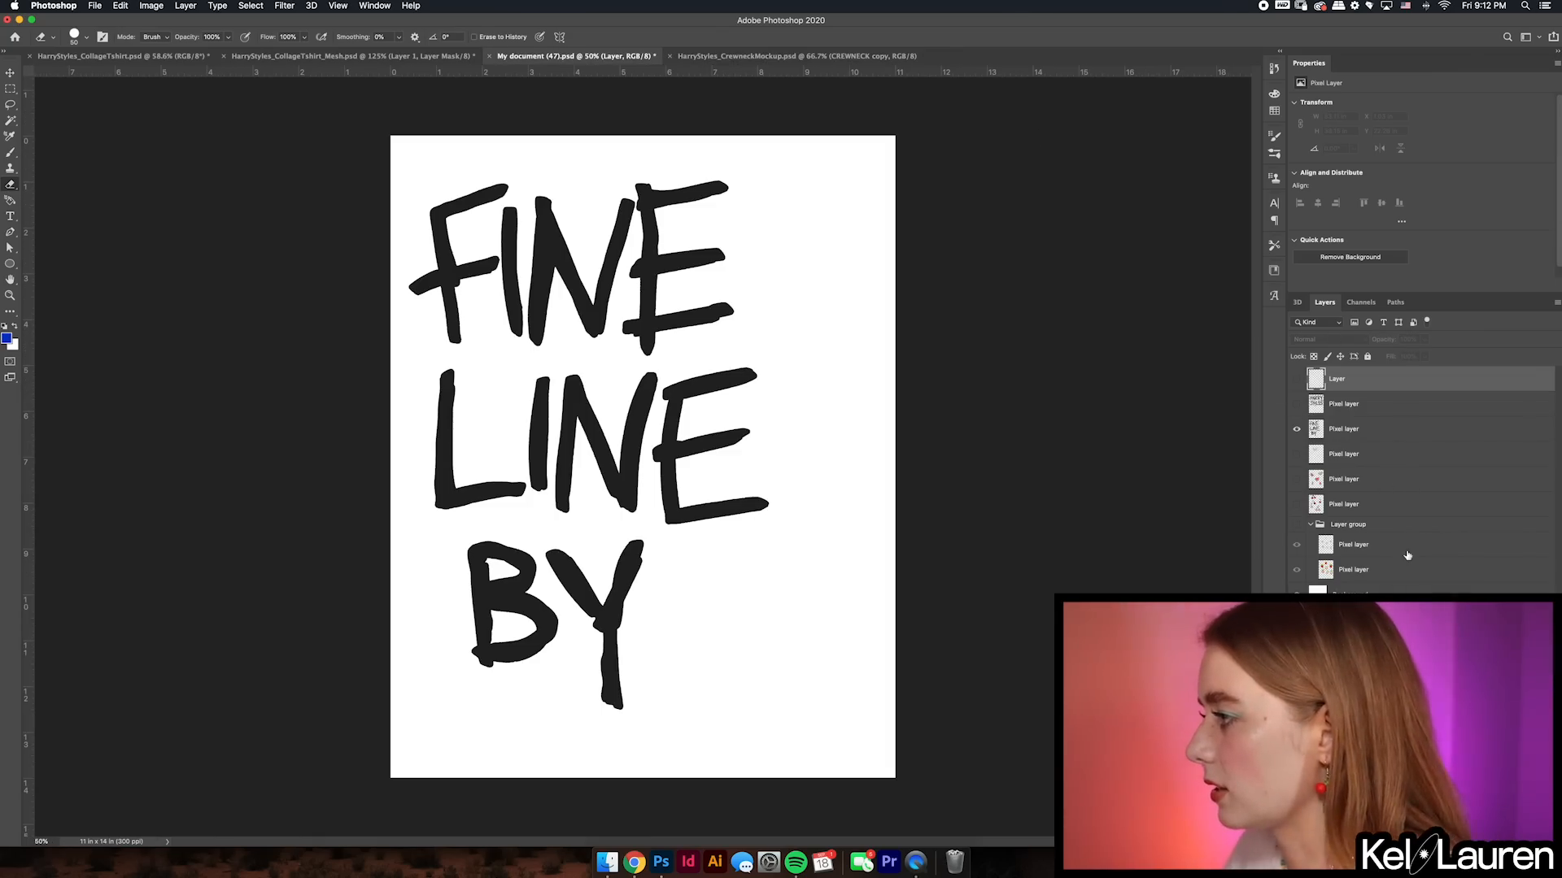
key(super+v)
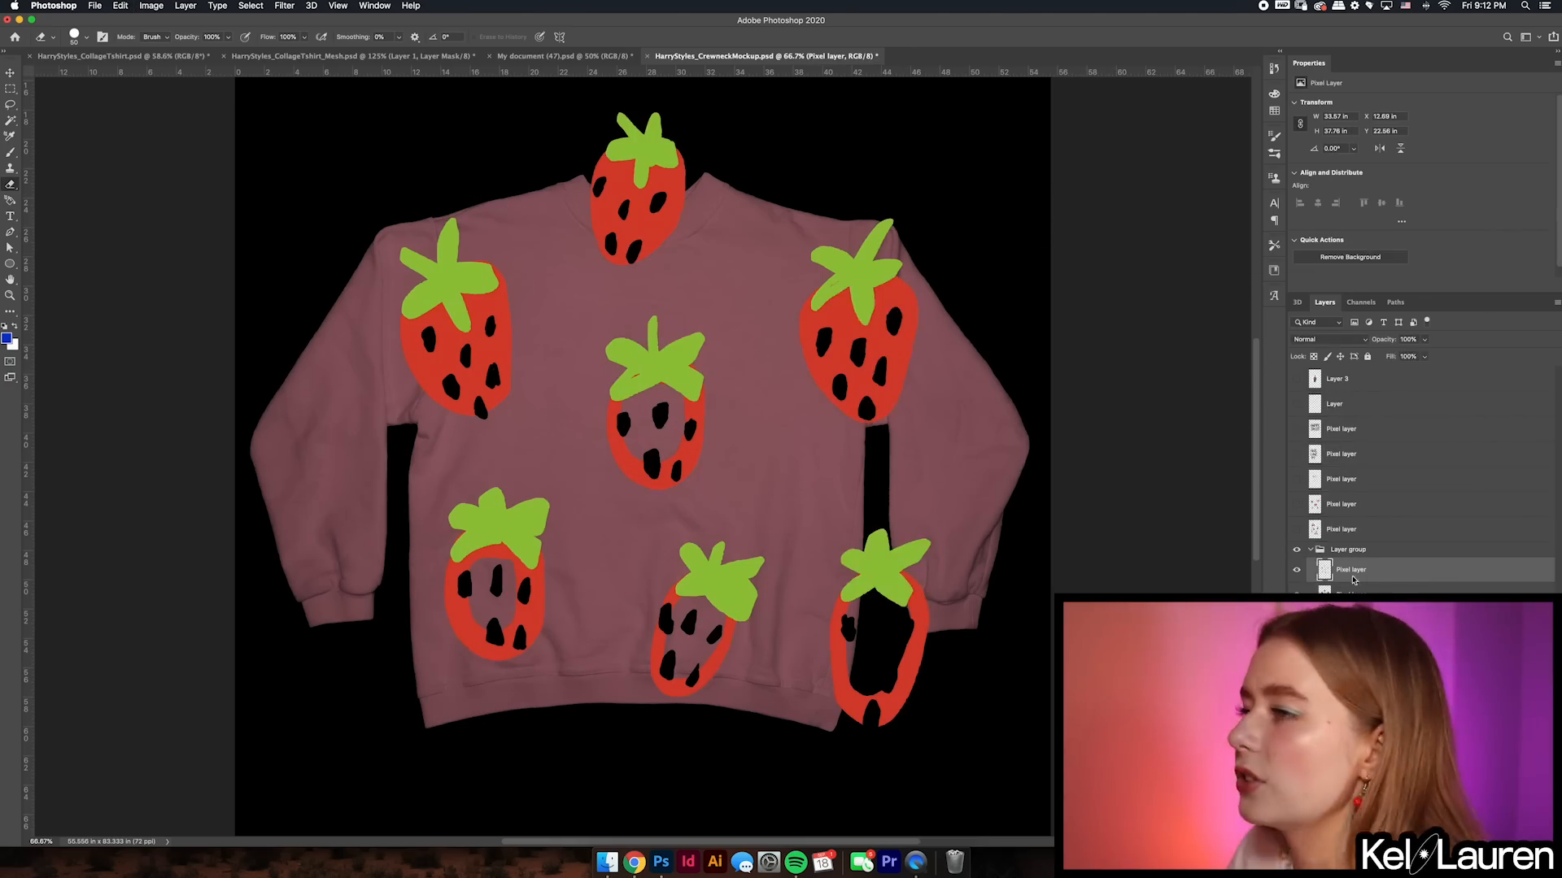
- Try a yellow #efc44f Color Overlay on the upper pixel layer of the strawberry group and change the overlay's blend mode
double_click(1382, 570)
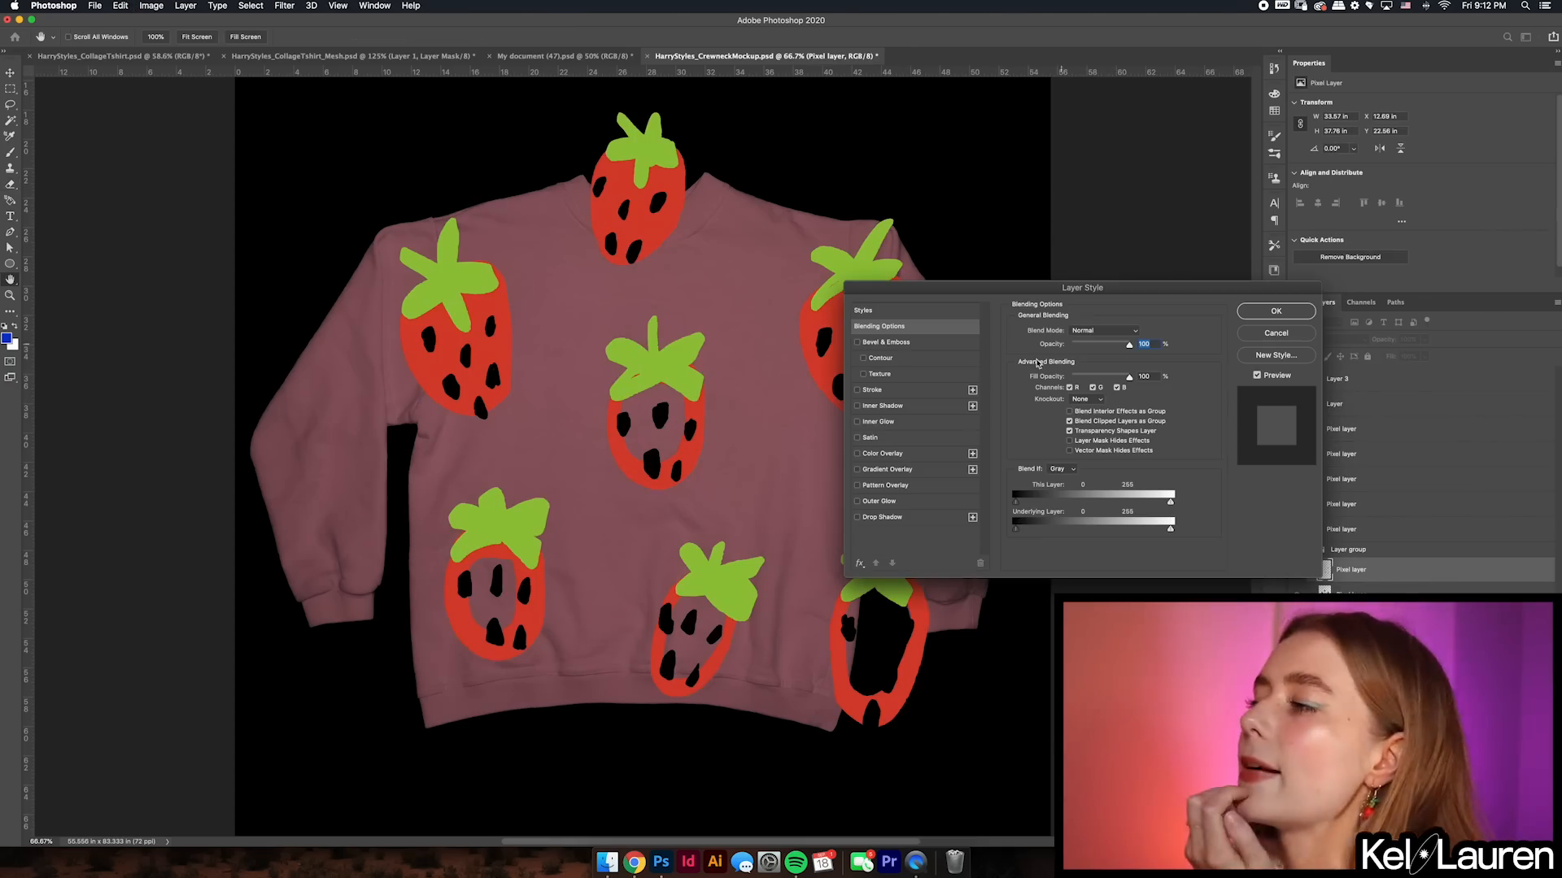
click(921, 454)
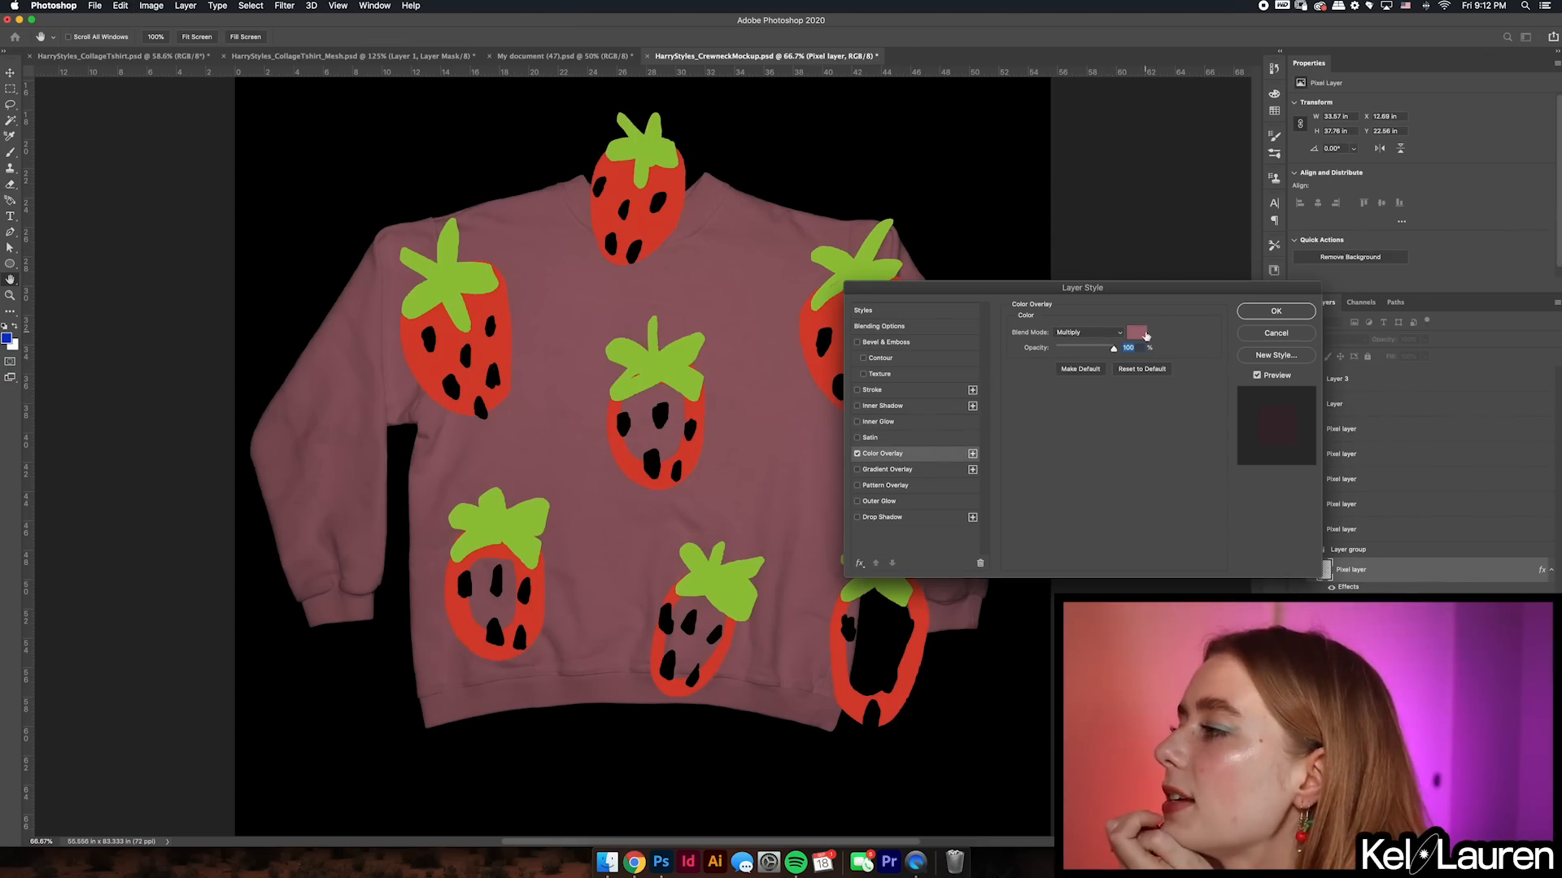
click(1139, 333)
drag(1308, 210, 1308, 232)
mouse_move(1273, 118)
mouse_down()
mouse_move(1257, 147)
mouse_move(1244, 108)
mouse_up()
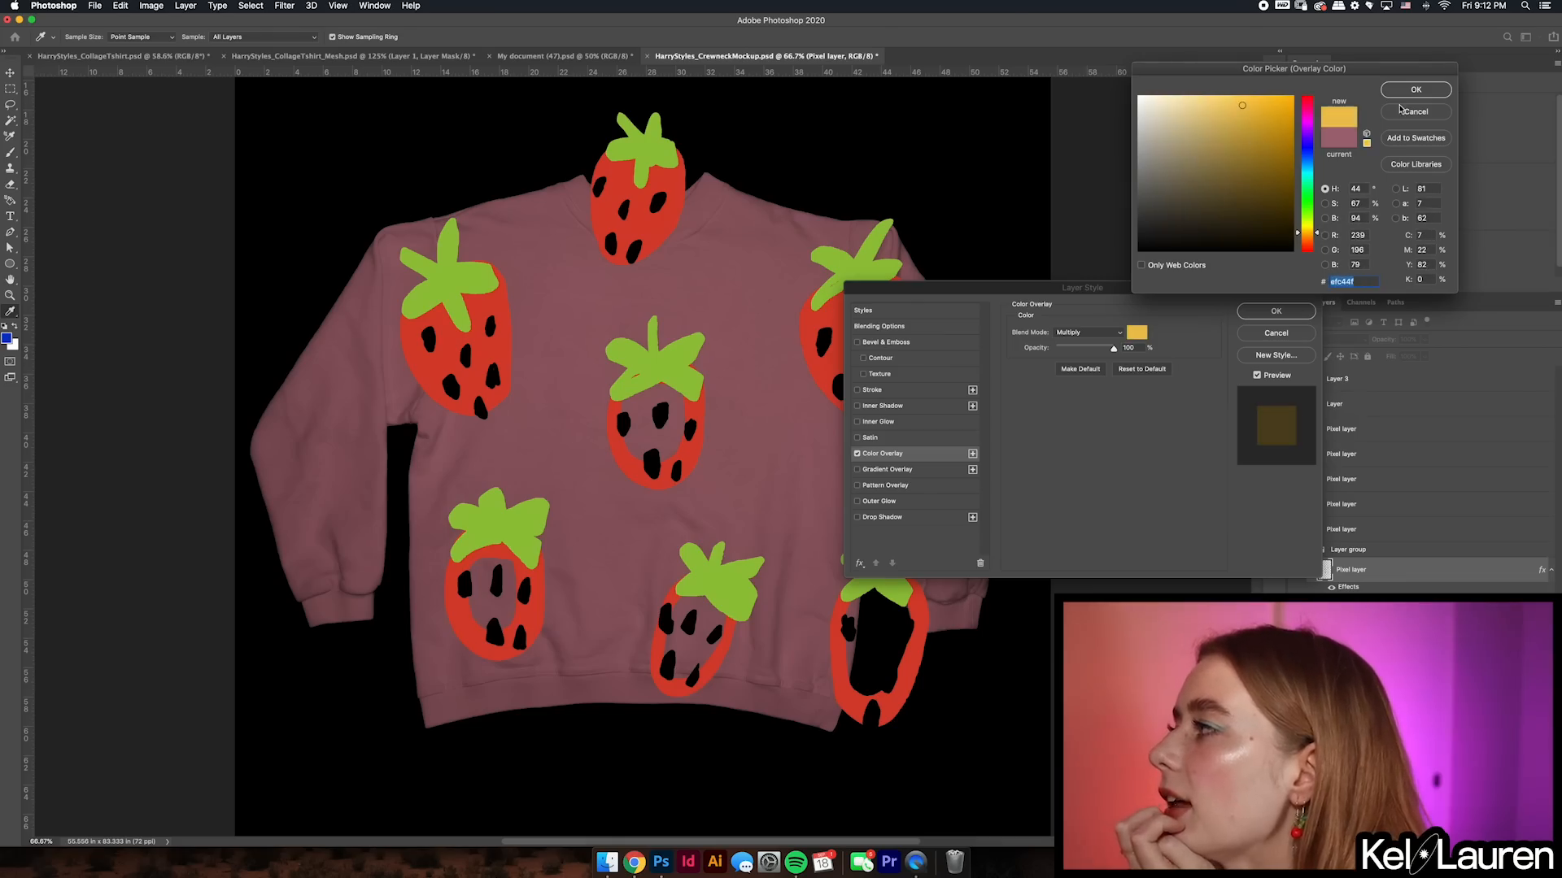
click(1412, 91)
click(1100, 334)
click(1098, 298)
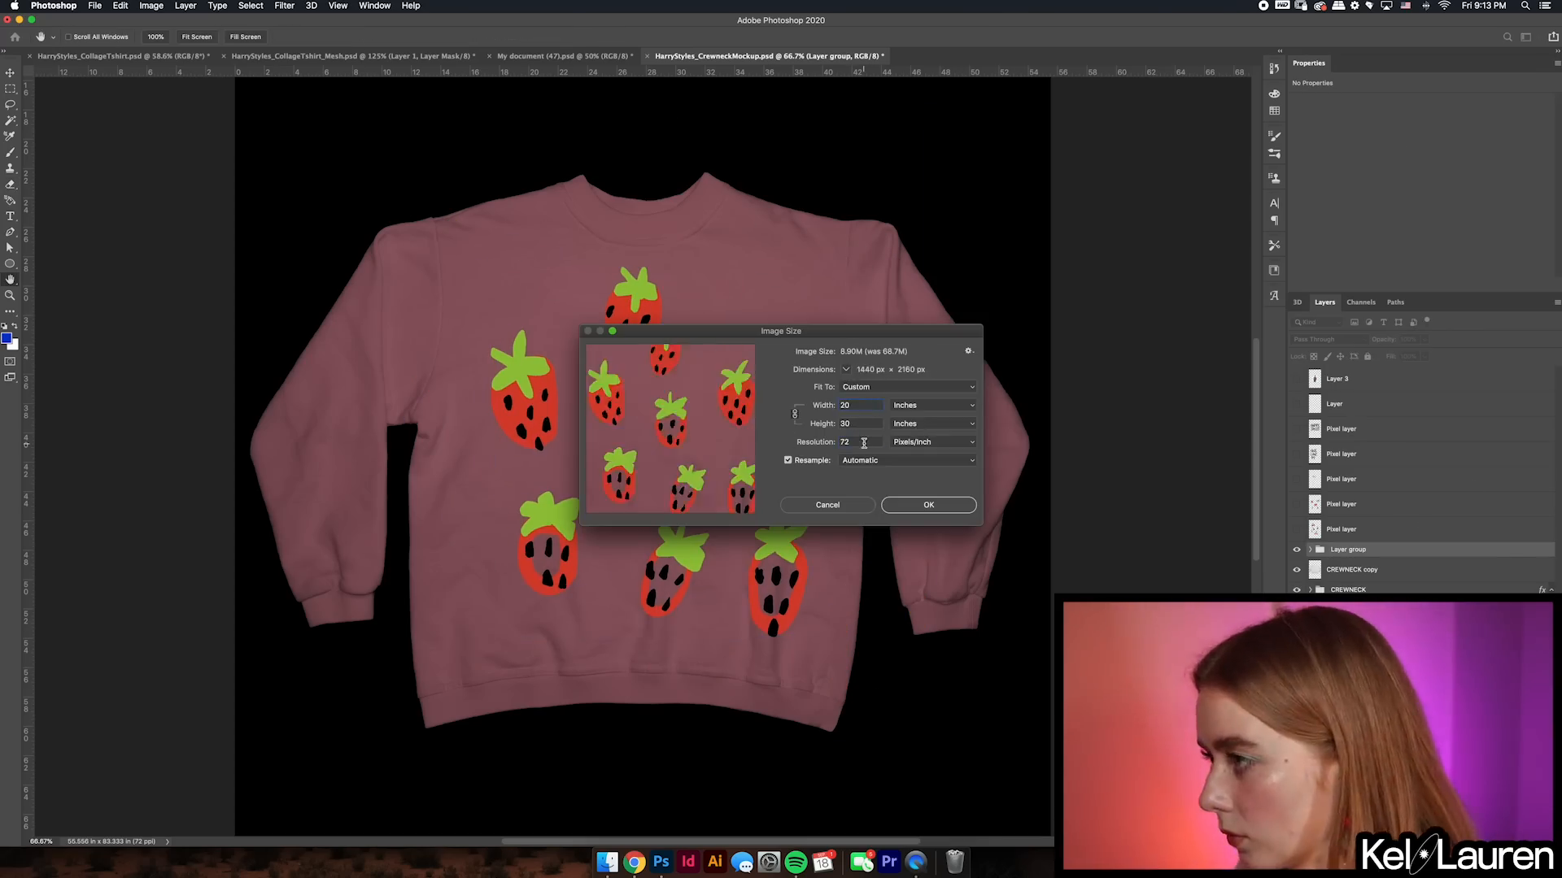
- Resize the document to 20 by 30 inches at 300 pixels per inch and merge the strawberry layer group into one layer
key(Return)
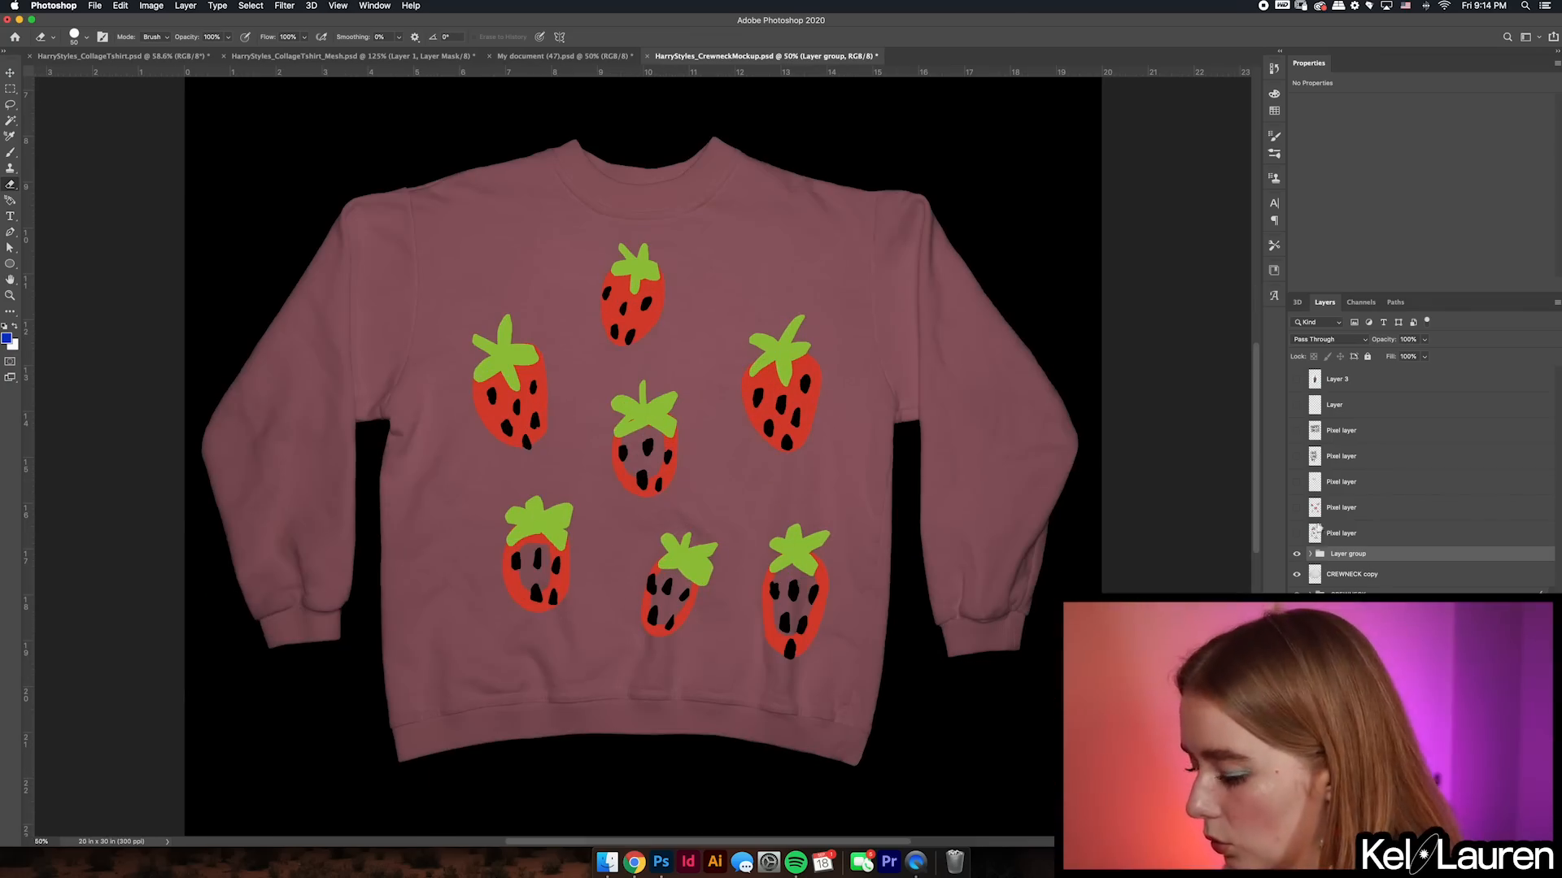
key(super+e)
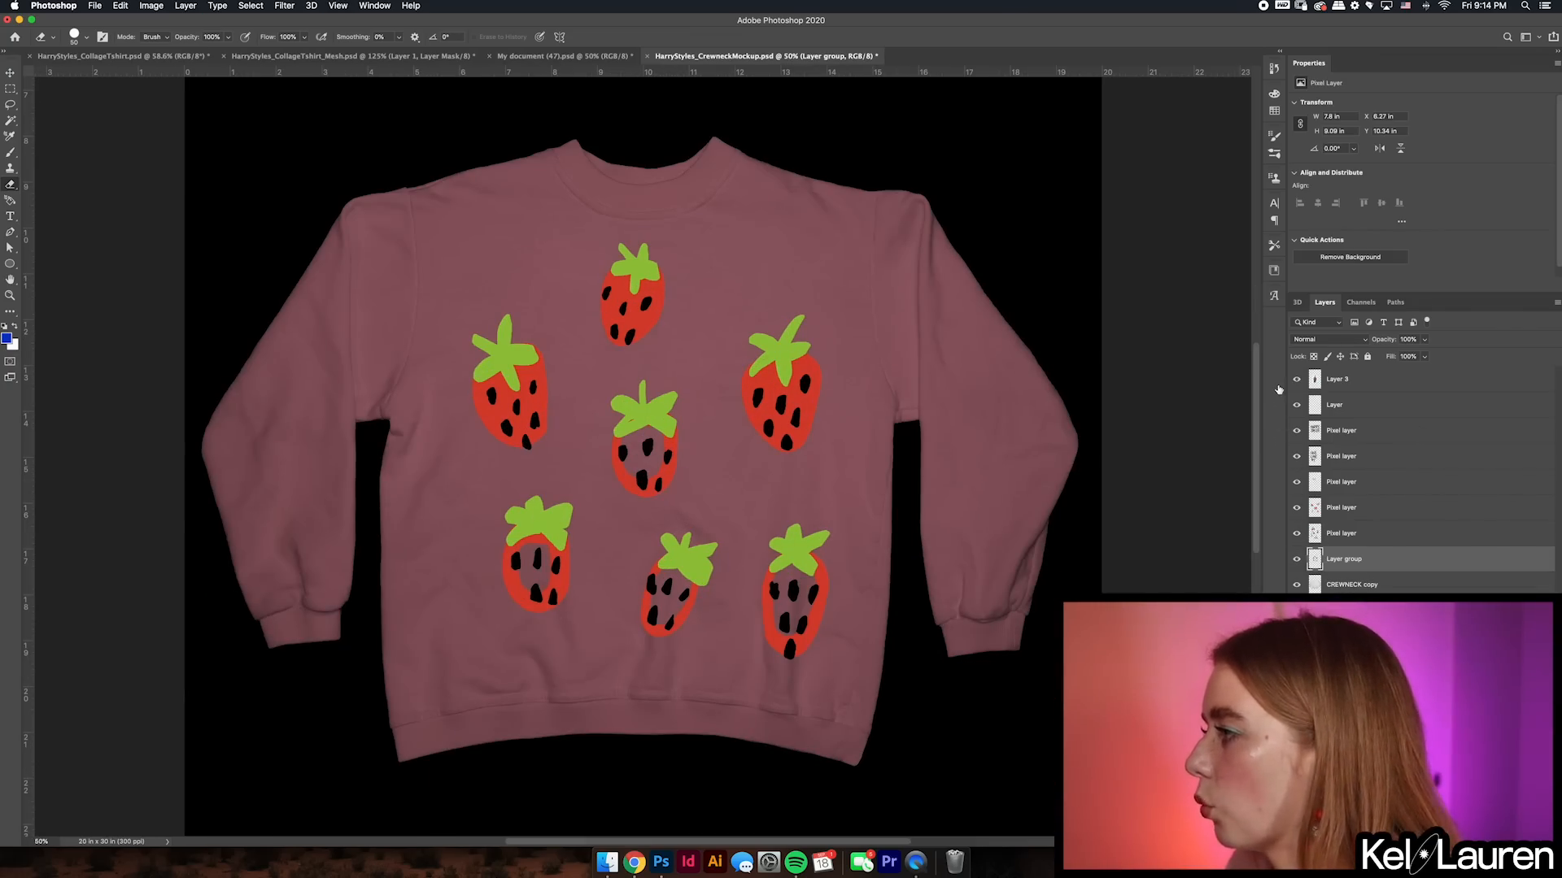
- Show the cherry and watermelon layers, scale both down, and position them over the sweatshirt's front
drag(1297, 380, 1298, 483)
key(v)
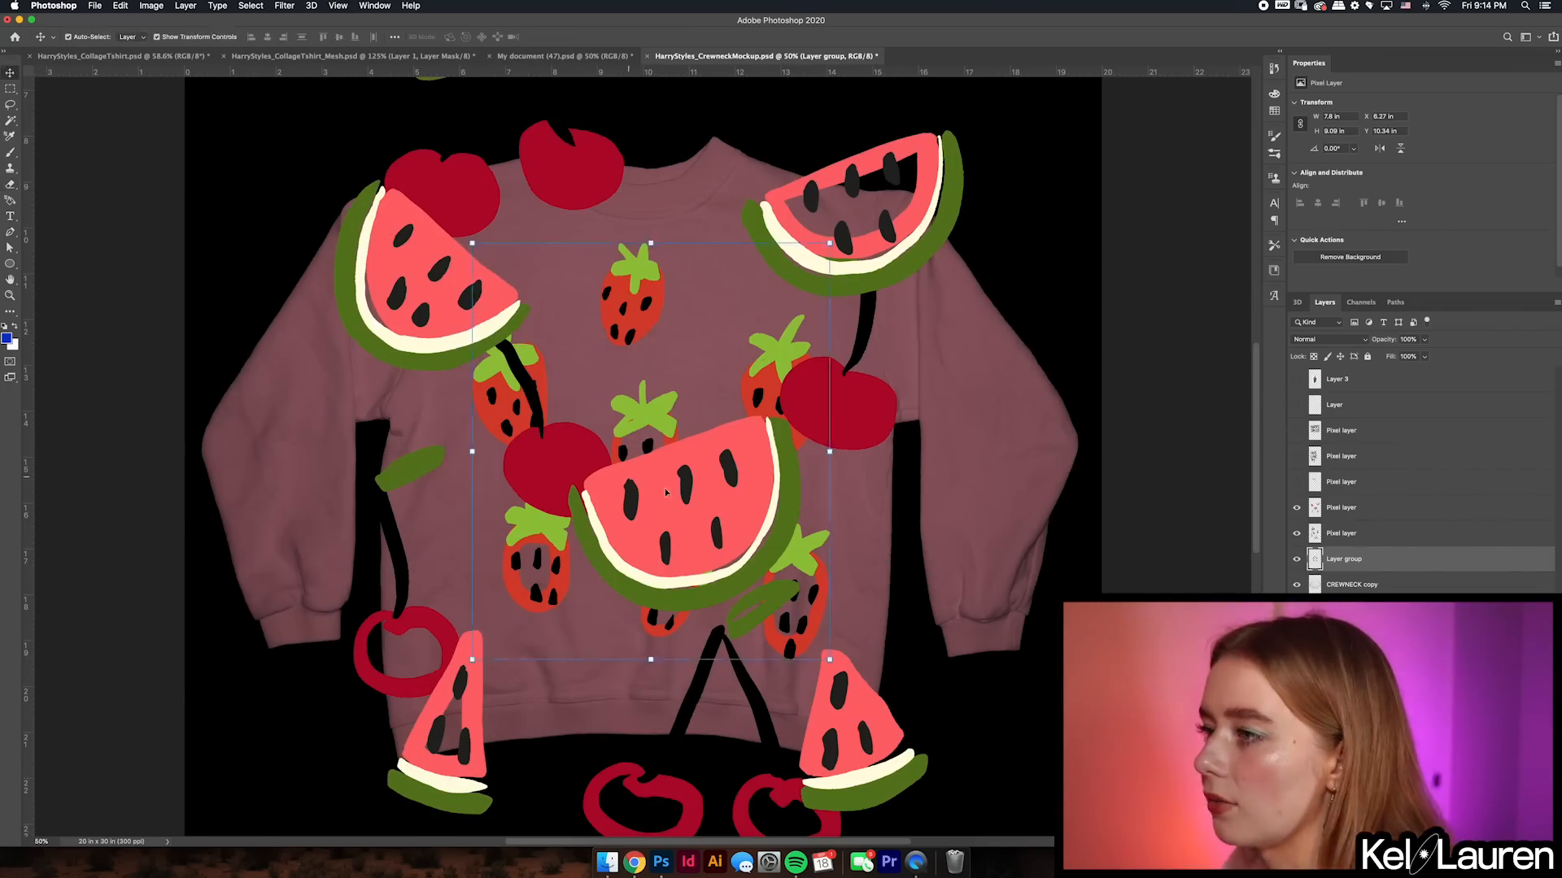
click(1342, 507)
mouse_move(742, 568)
mouse_down()
mouse_move(925, 568)
mouse_move(722, 492)
mouse_move(689, 598)
mouse_move(757, 614)
mouse_up()
drag(977, 178, 823, 258)
key(Return)
drag(662, 471, 874, 471)
drag(897, 435, 781, 435)
key(Return)
drag(630, 467, 635, 466)
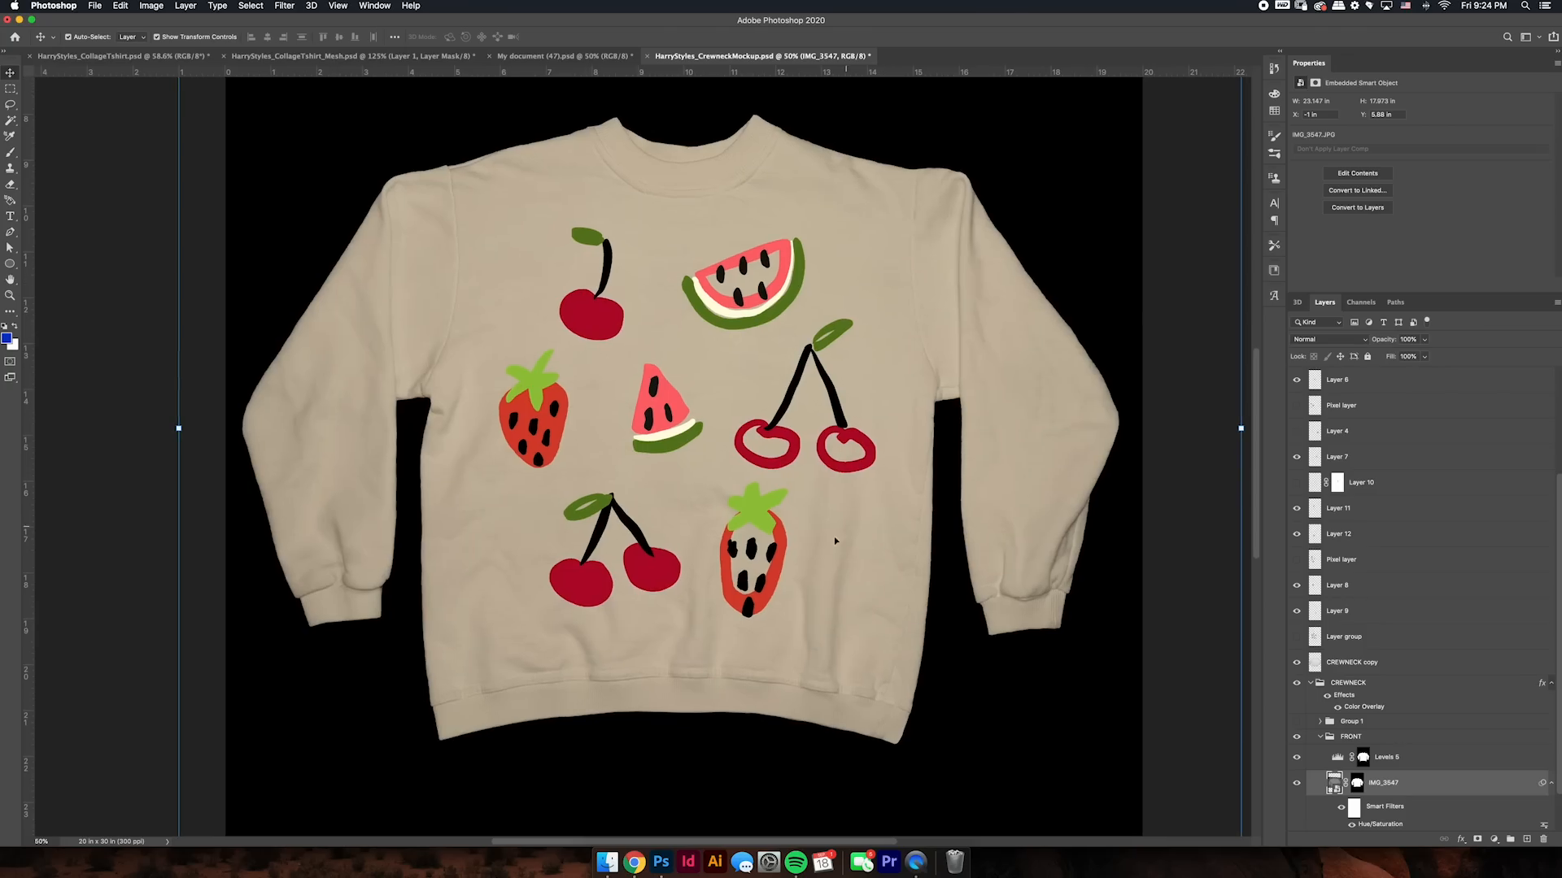
- Show the merged strawberry layer, move it toward the left sleeve, copy three lassoed strawberries to a new layer, and hide the original
scroll(767, 396, up, 2)
scroll(767, 396, right, 1)
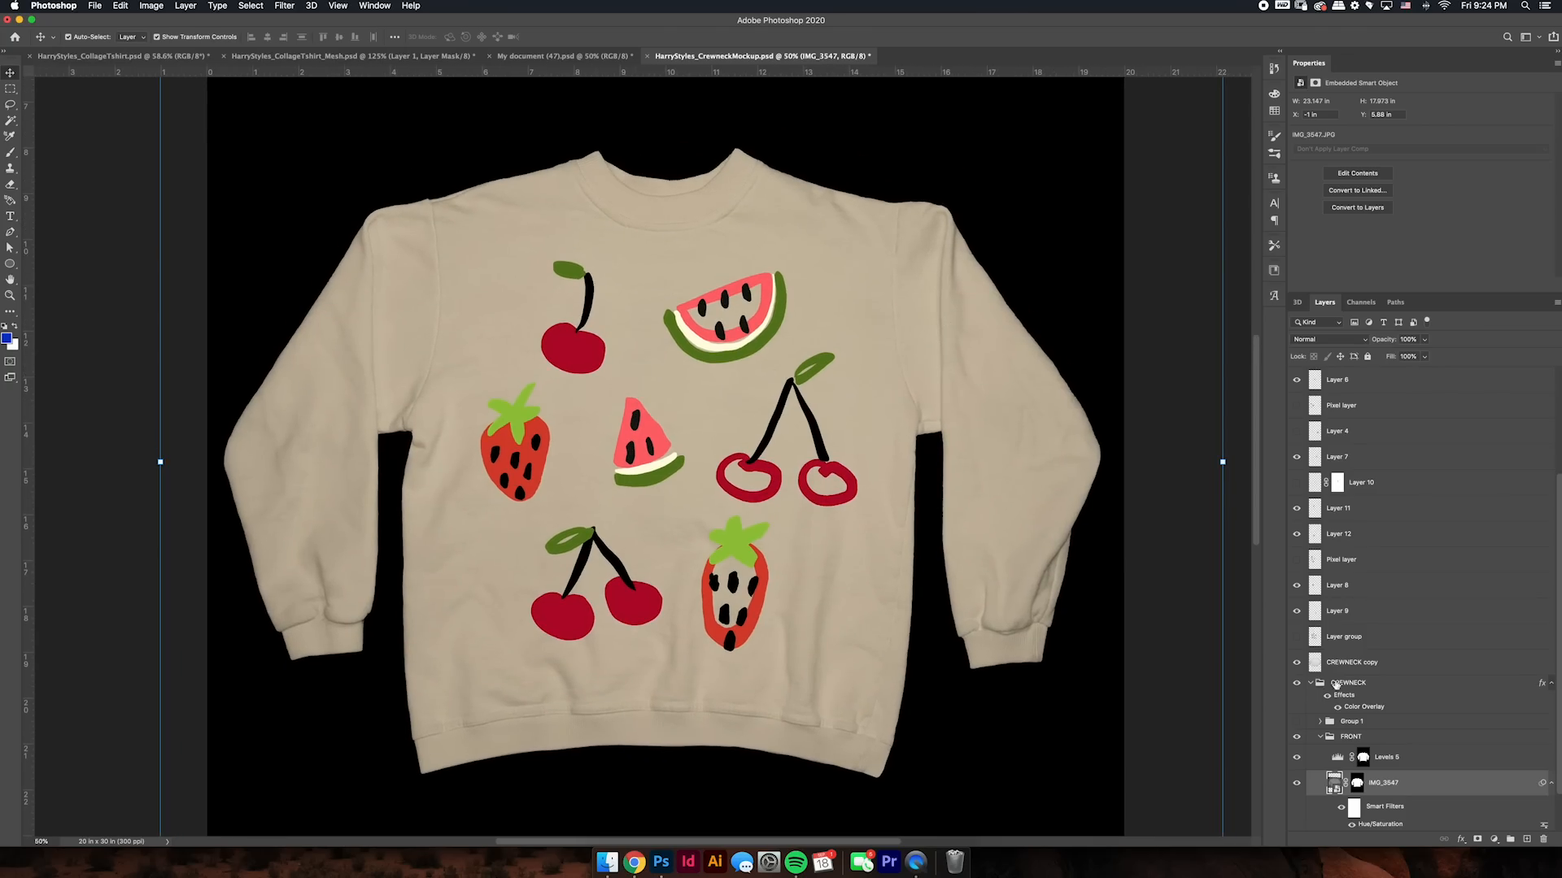
click(1297, 561)
click(1297, 638)
mouse_move(470, 517)
mouse_down()
mouse_move(988, 508)
mouse_move(964, 484)
mouse_move(866, 478)
mouse_move(645, 574)
mouse_move(715, 459)
mouse_move(399, 525)
mouse_move(1107, 392)
mouse_move(468, 370)
mouse_move(467, 342)
mouse_move(785, 285)
mouse_move(624, 296)
mouse_up()
key(l)
mouse_move(524, 162)
mouse_down()
mouse_move(366, 157)
mouse_move(286, 399)
mouse_up()
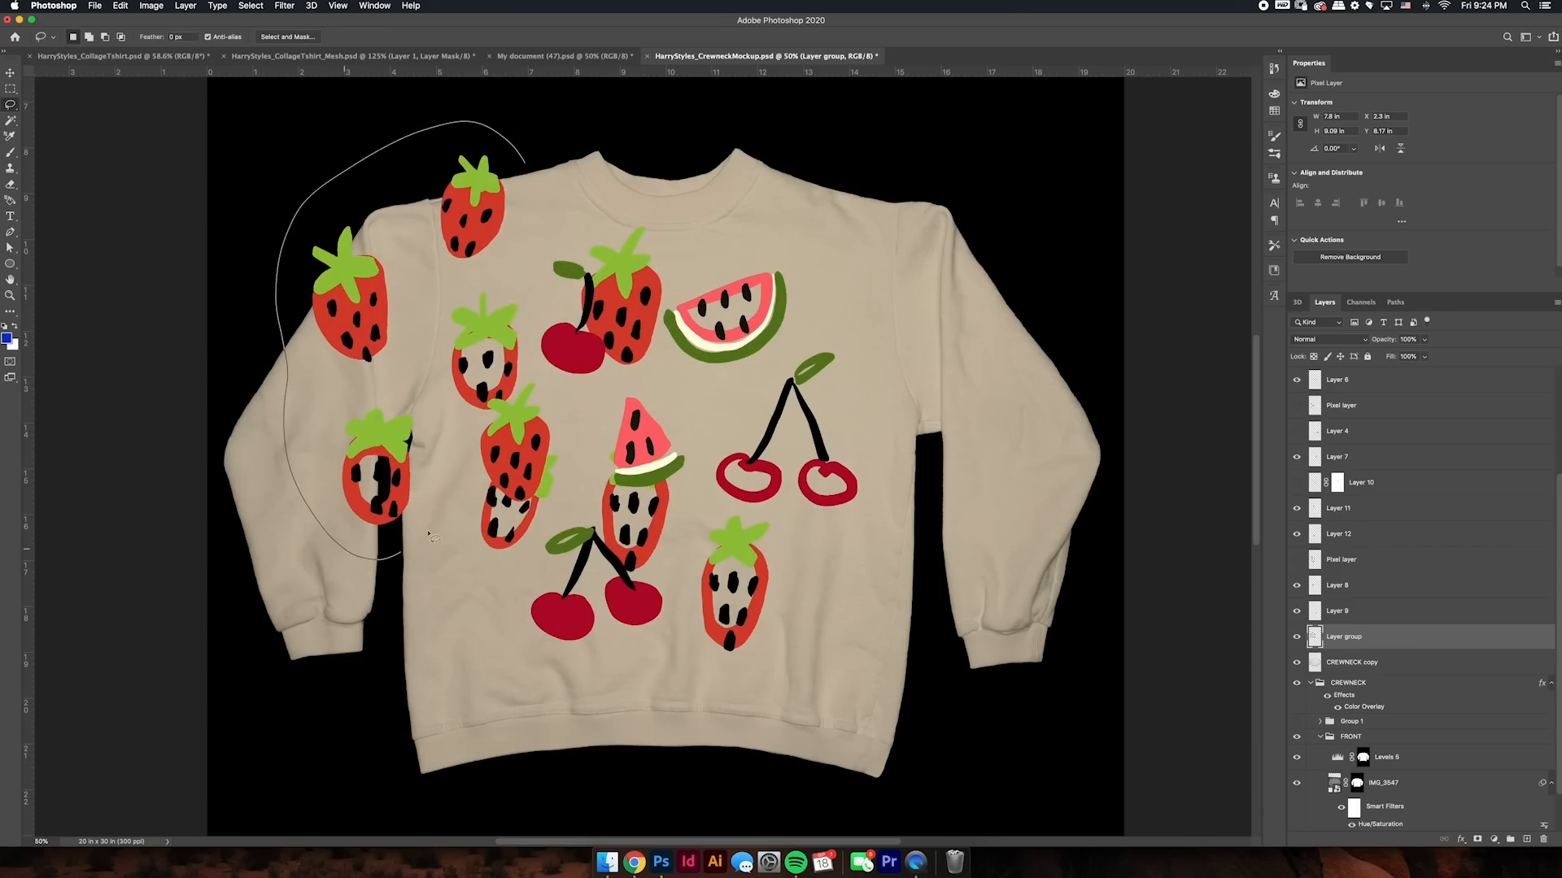
drag(539, 210, 525, 165)
key(super+j)
click(1296, 663)
- Place the copied strawberries on the left sleeve and shift them individually into a vertical column
key(v)
drag(390, 436, 381, 497)
drag(493, 217, 464, 278)
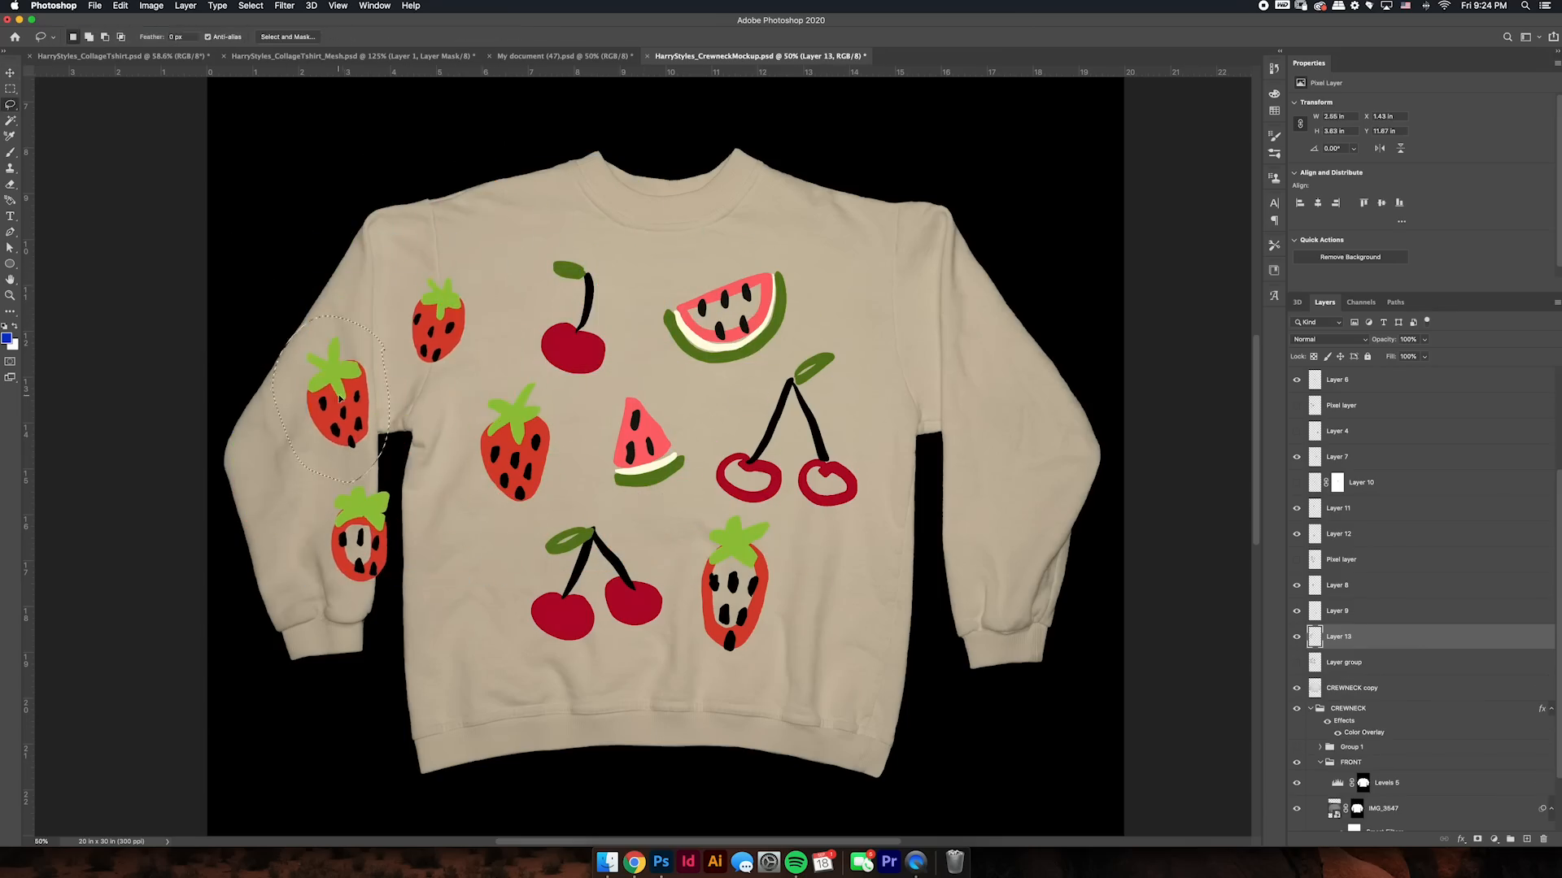
drag(343, 405, 369, 415)
drag(440, 317, 371, 304)
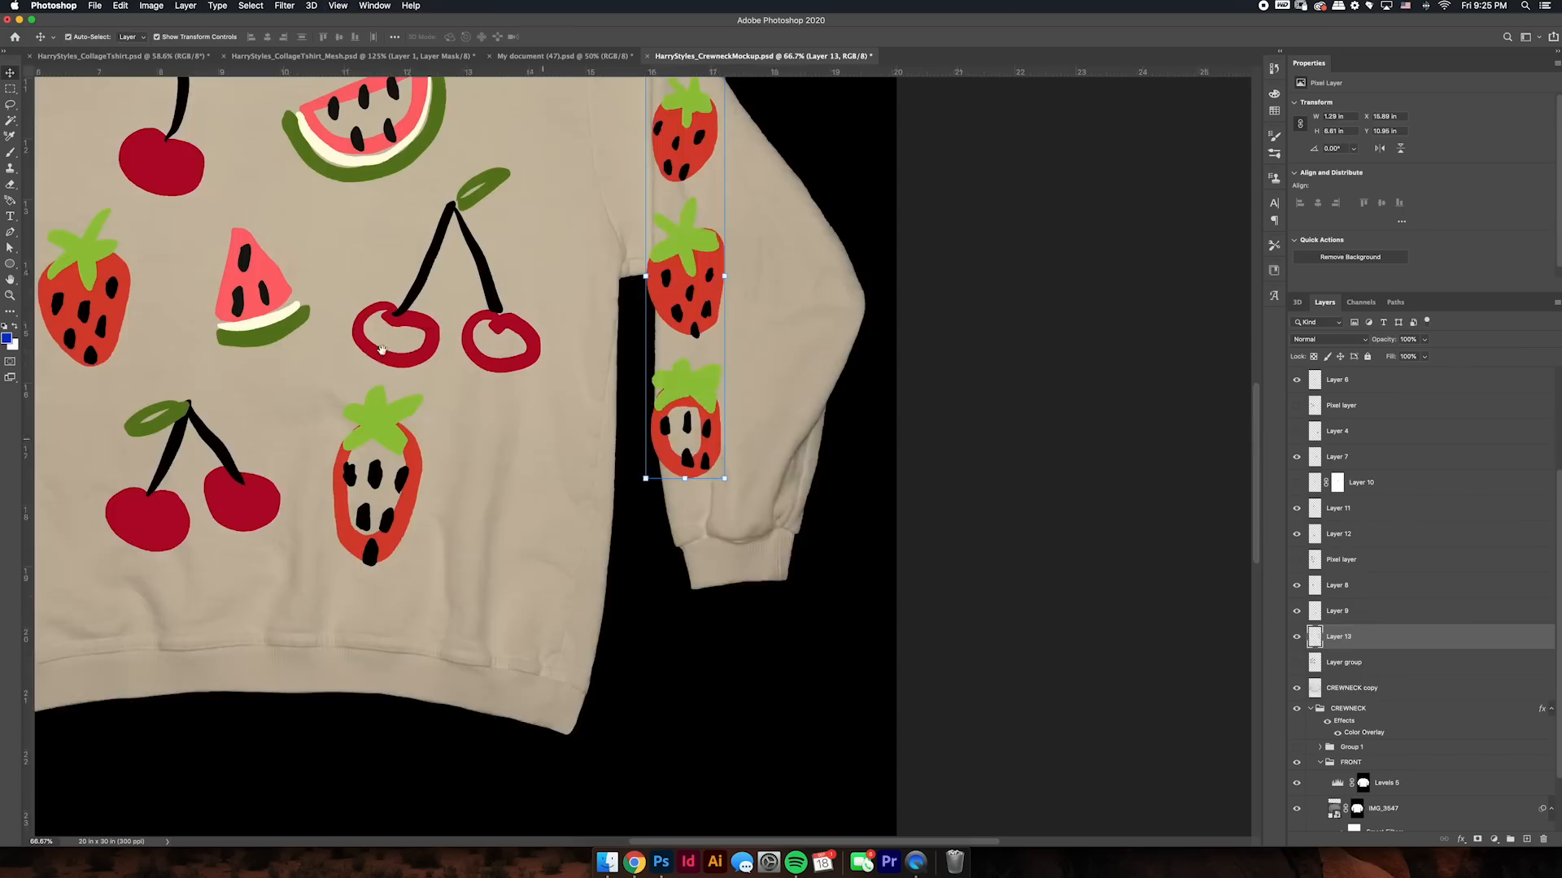
- Mask the sleeve strawberries on Layer 13 to the sweatshirt's outline
right_click(1339, 690)
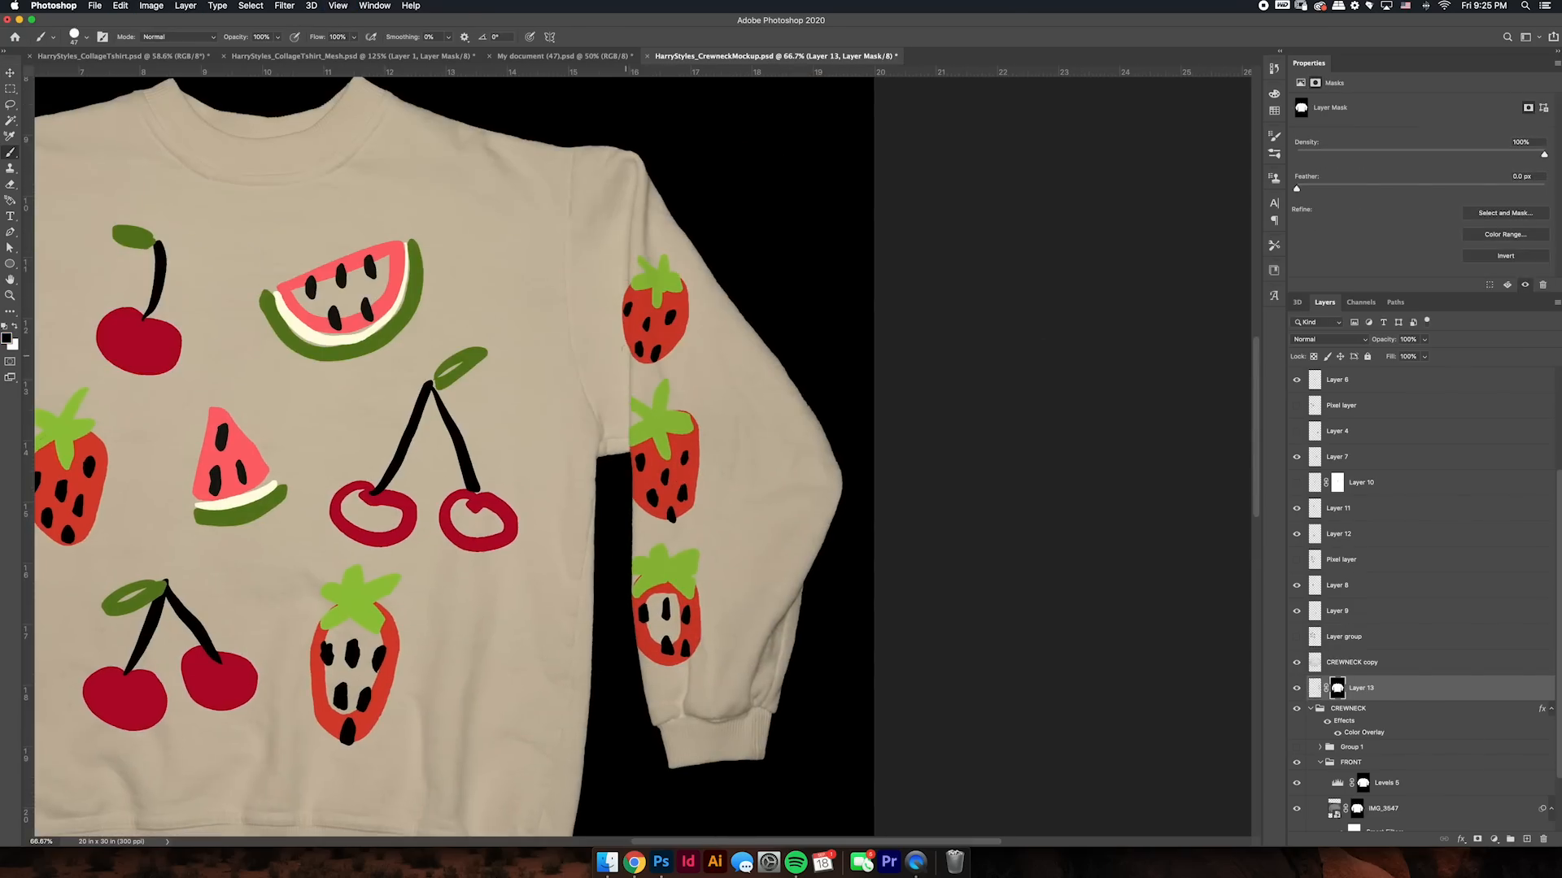
key(super+0)
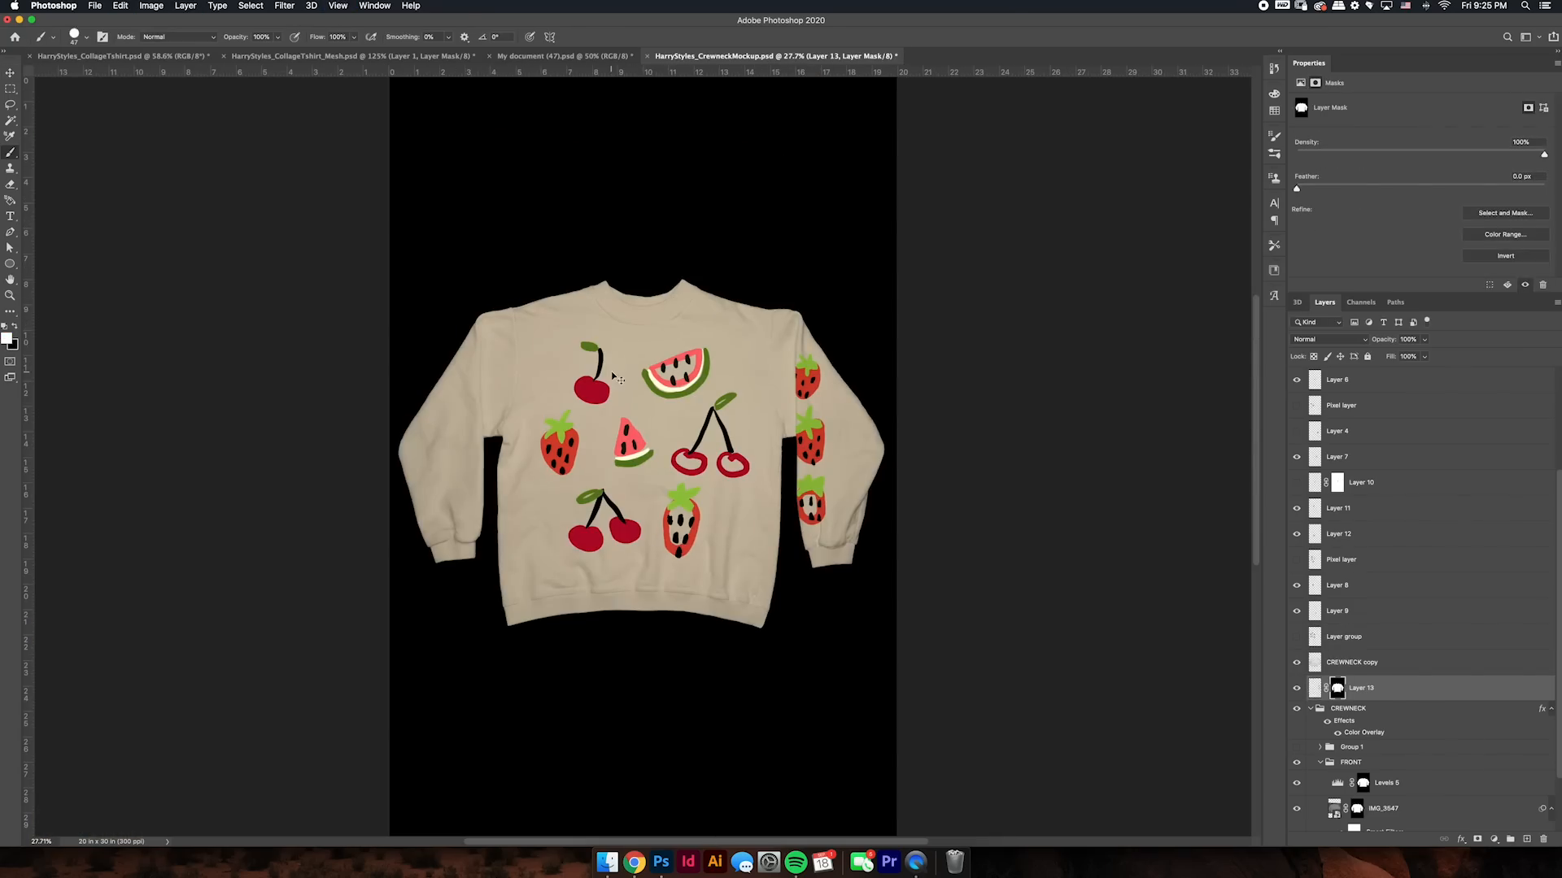
key(super+plus)
key(super+plus)
- Try grouping the two watermelon slices and darkening them with a Hue/Saturation adjustment layer
key(v)
click(627, 424)
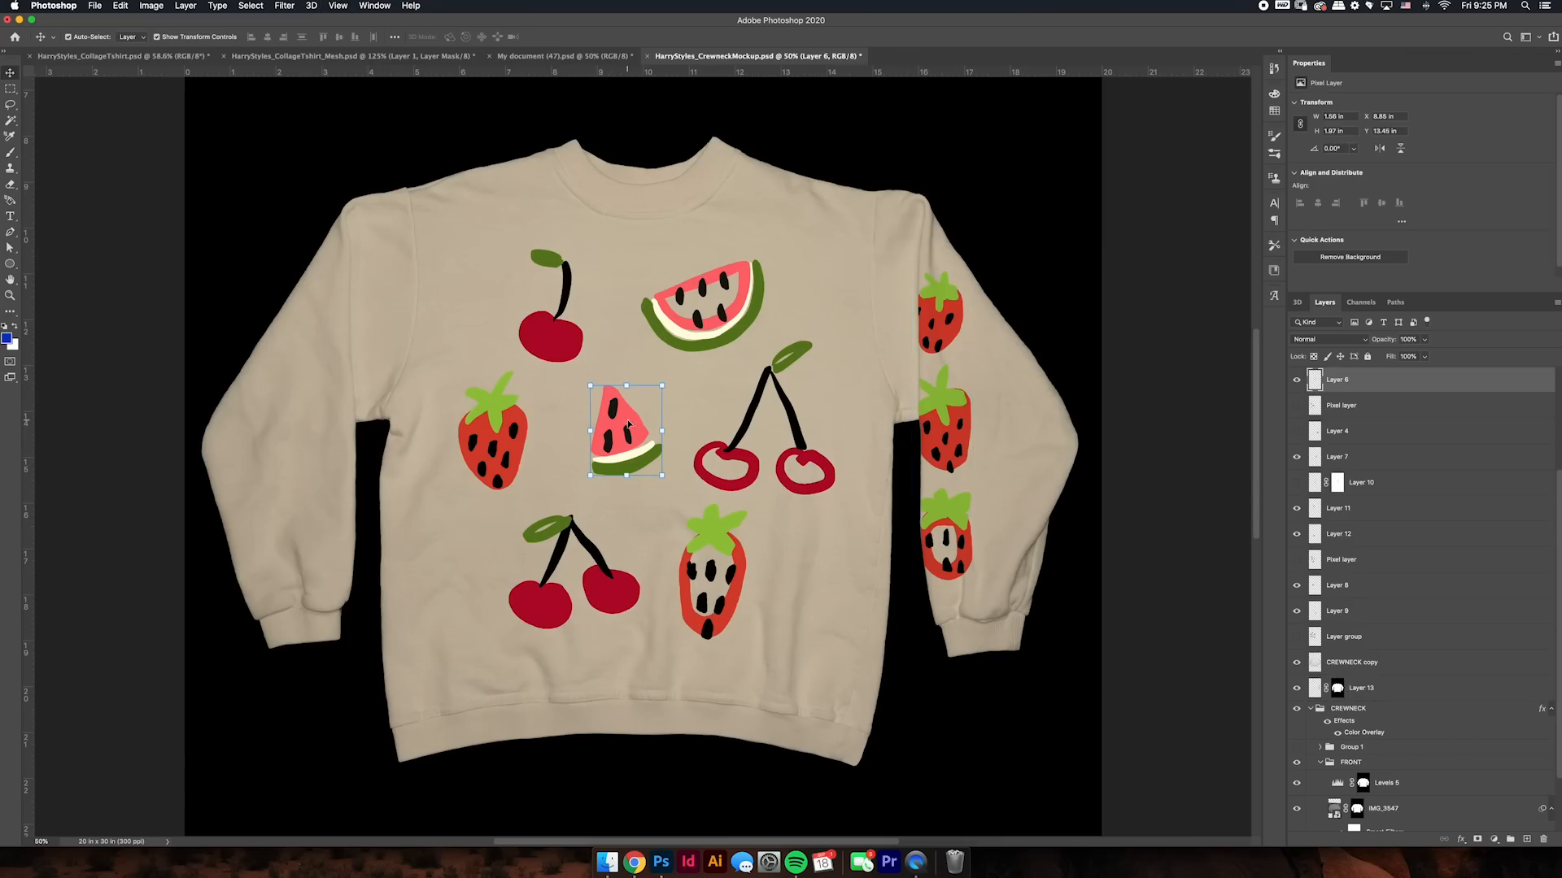
shift+click(735, 334)
key(super+g)
click(1494, 838)
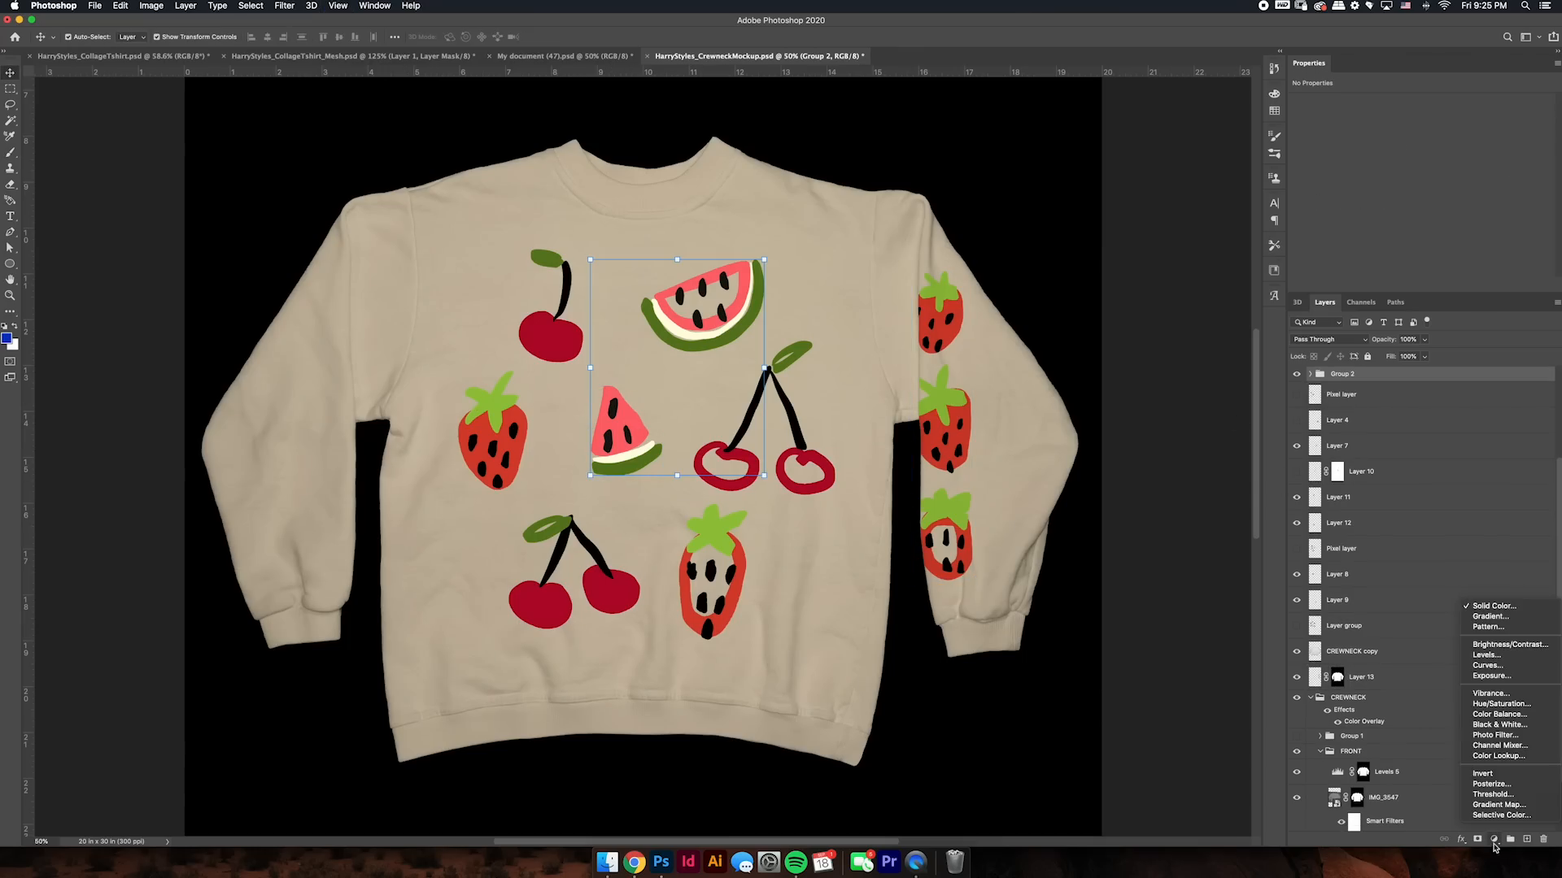
click(1501, 703)
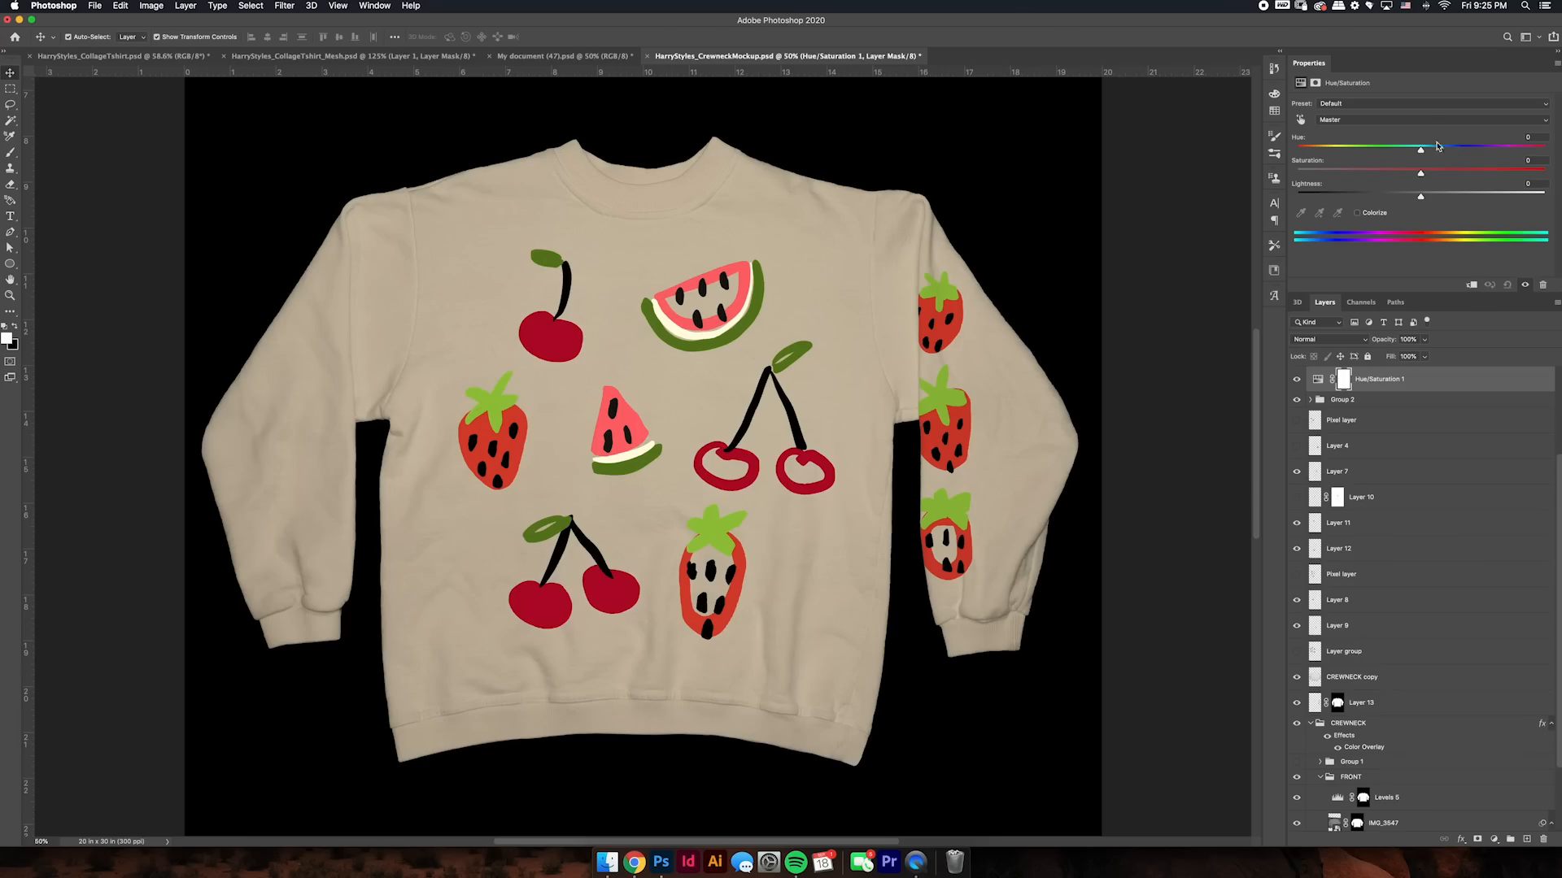
drag(1421, 198, 1388, 198)
click(1450, 380)
key(BackSpace)
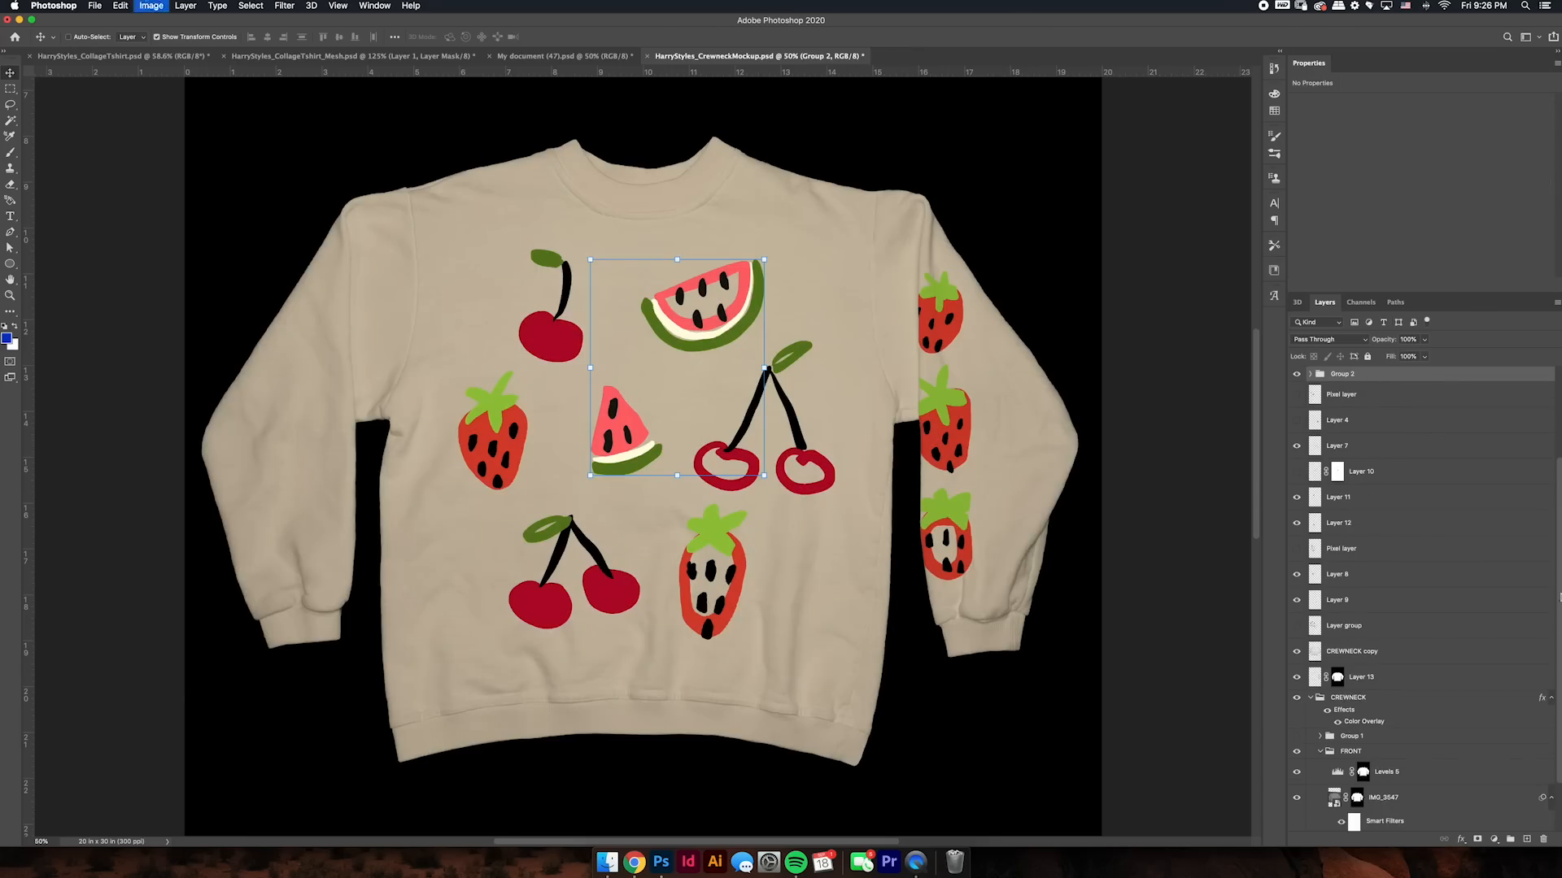
- Try a Levels adjustment layer above the watermelon slices in Group 2, then delete it and ungroup the slices
click(1310, 374)
click(1419, 398)
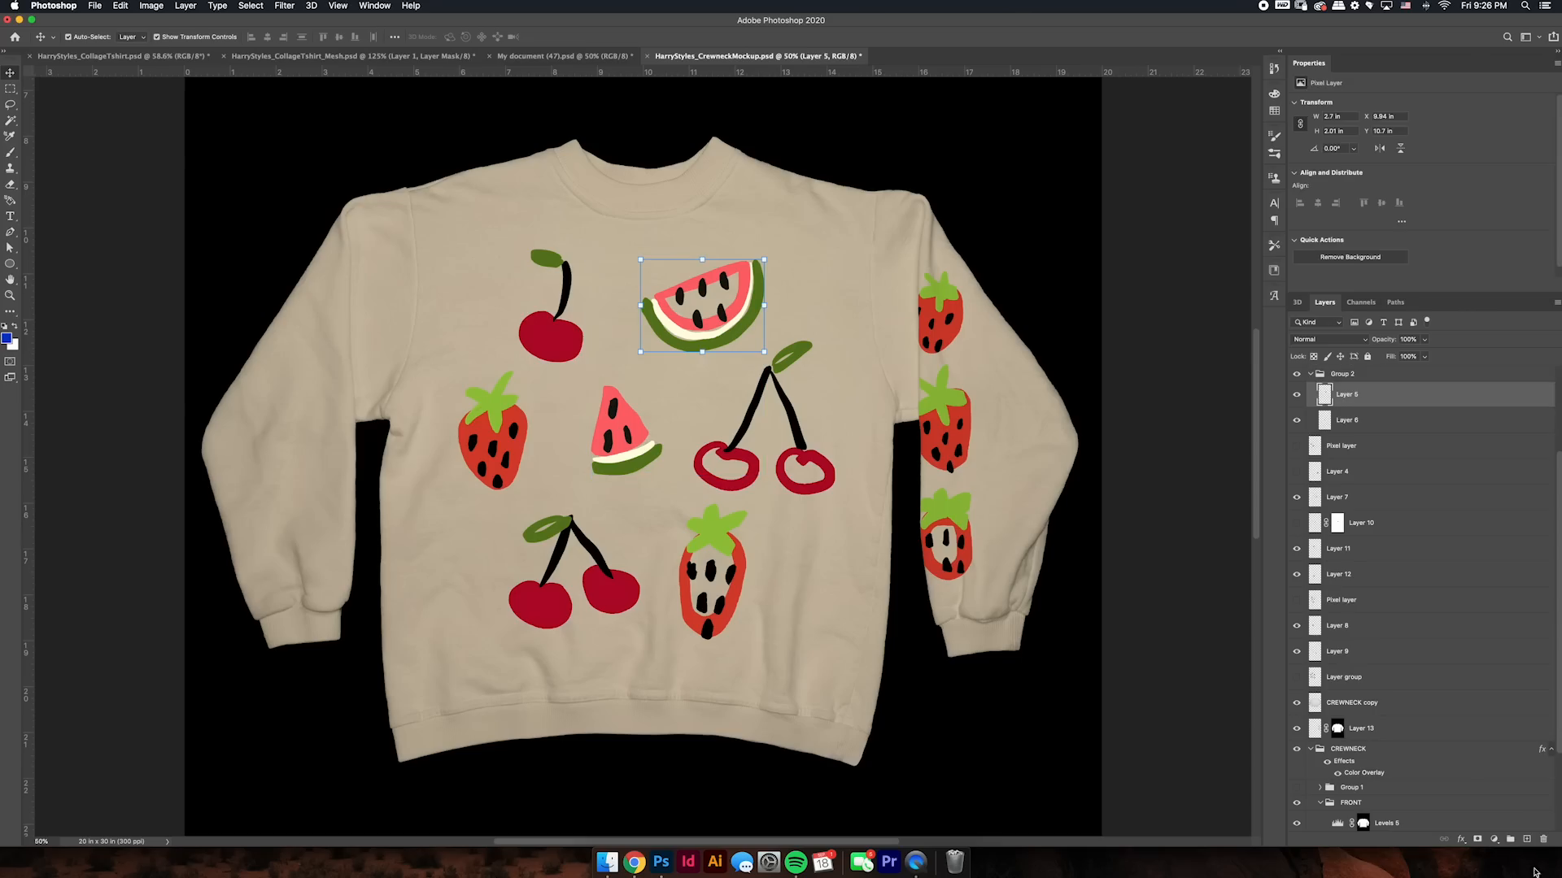
click(1494, 840)
click(1501, 657)
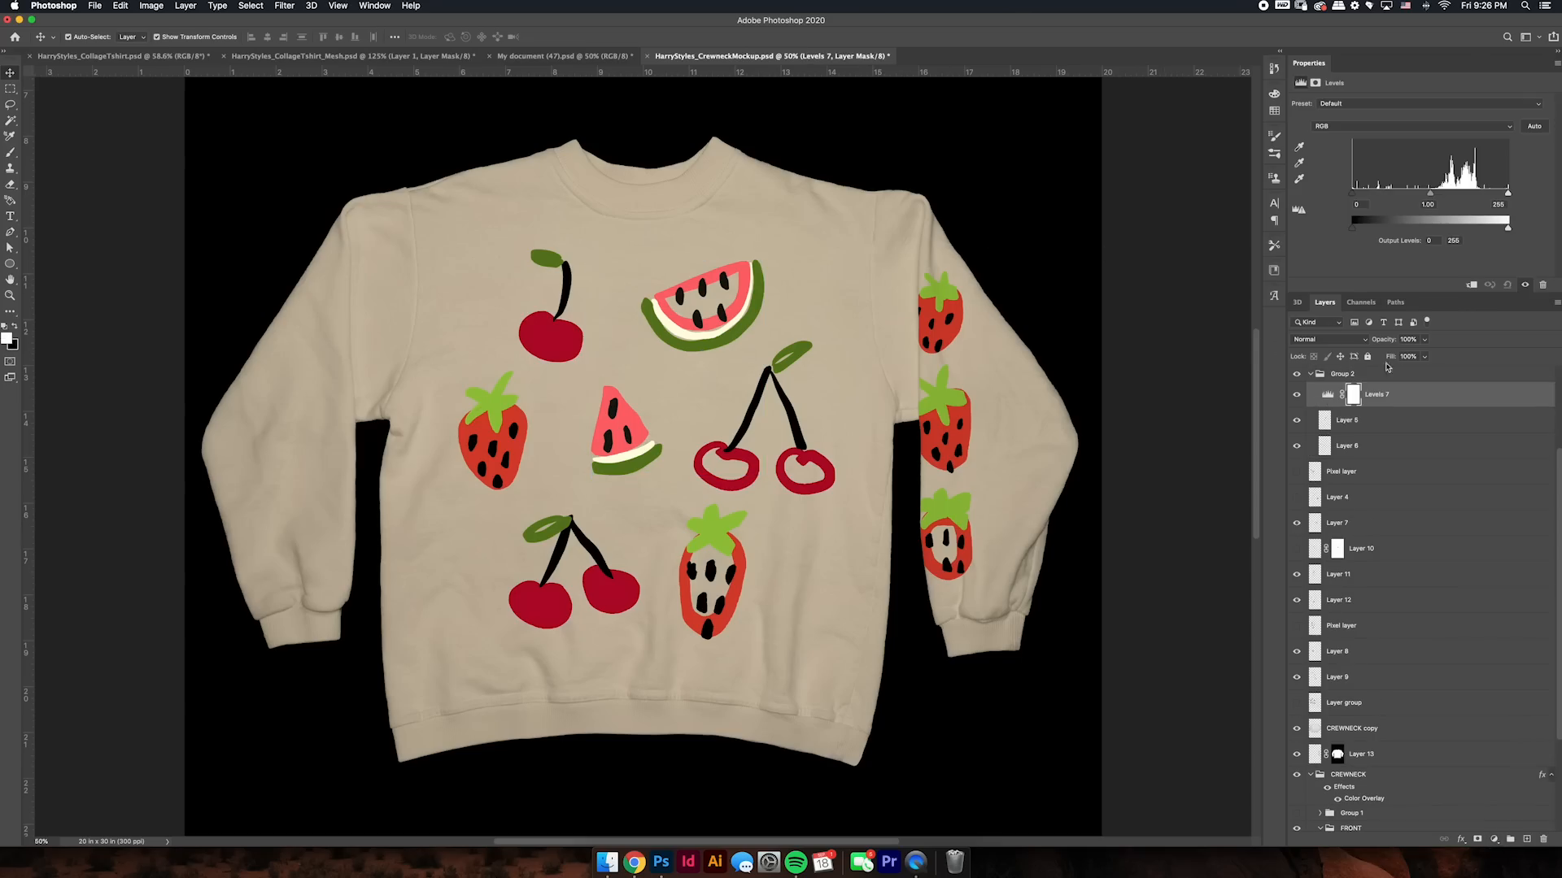
drag(1429, 194, 1459, 197)
key(Delete)
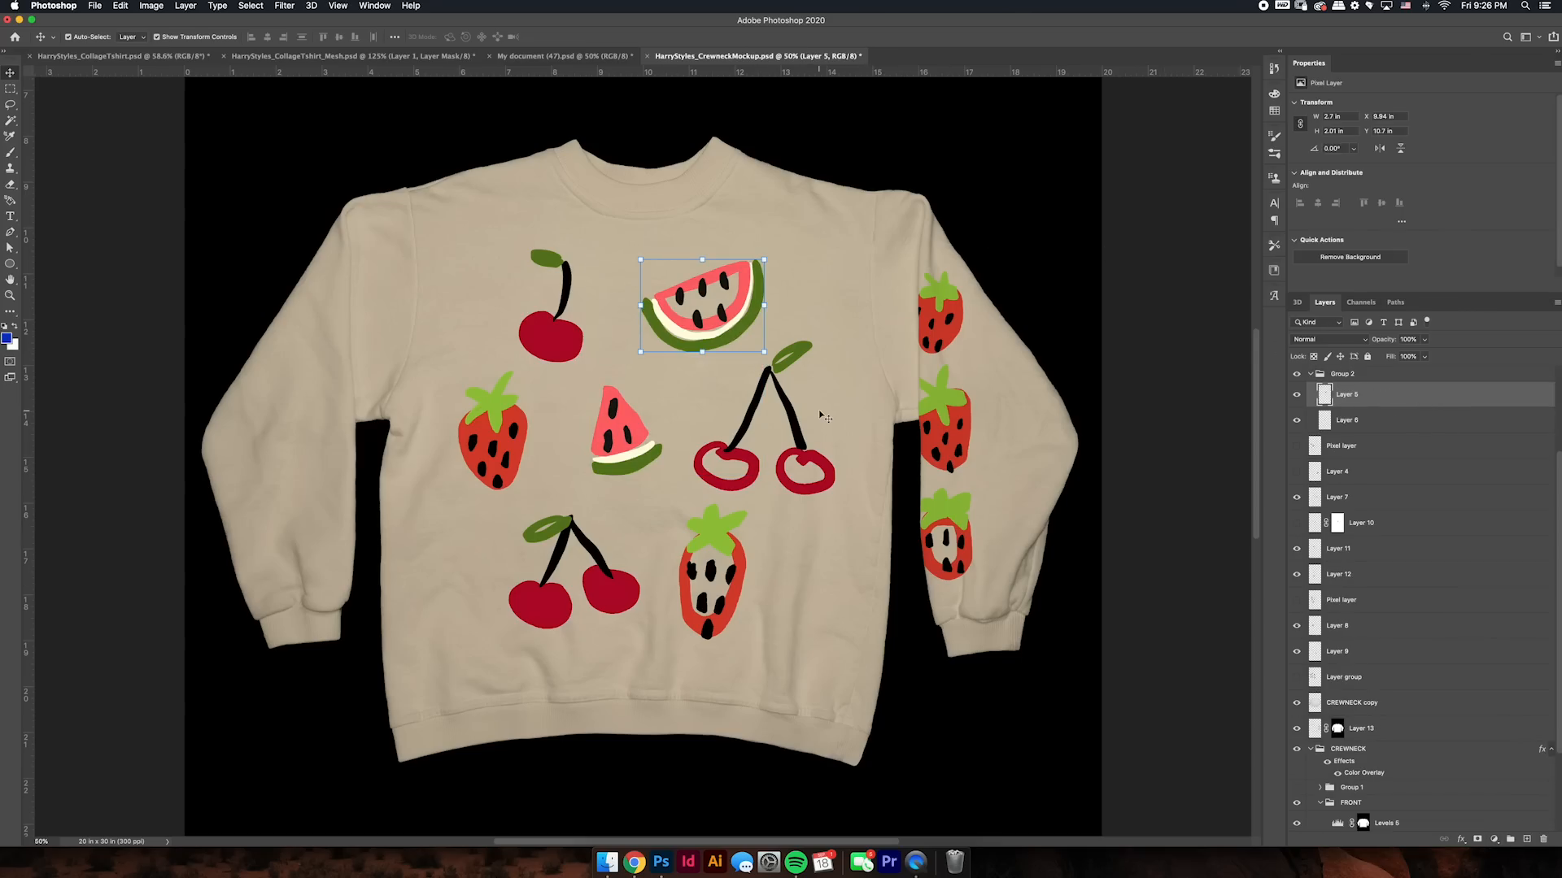
key(super+shift+g)
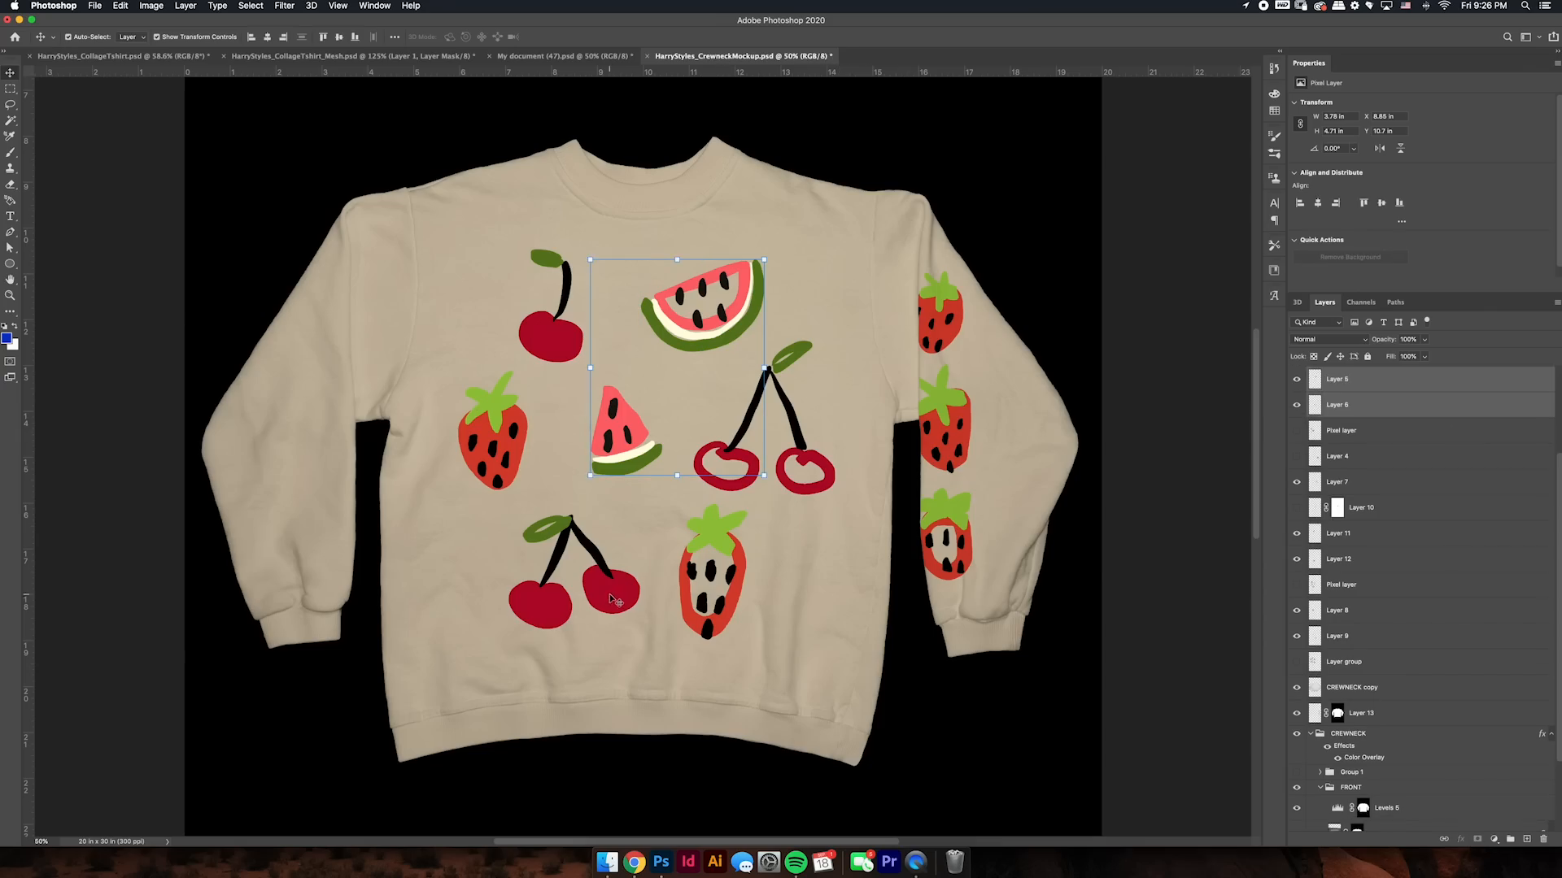
- Add the black text "H.S." in the Champion font between the watermelon slices and the right-hand cherries, and save the document
click(613, 599)
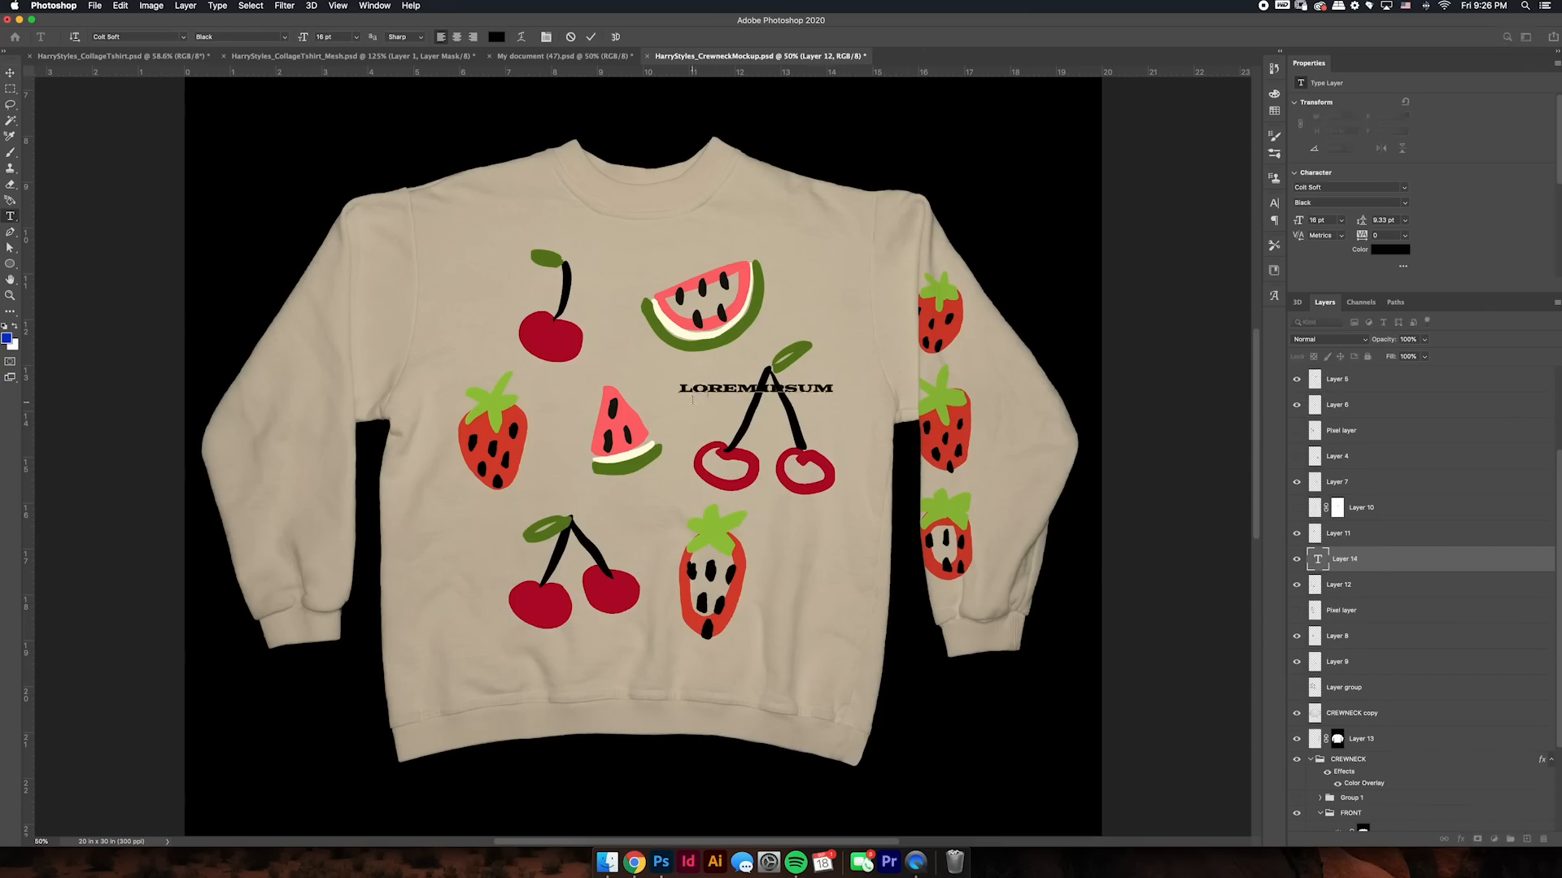
text(HS)
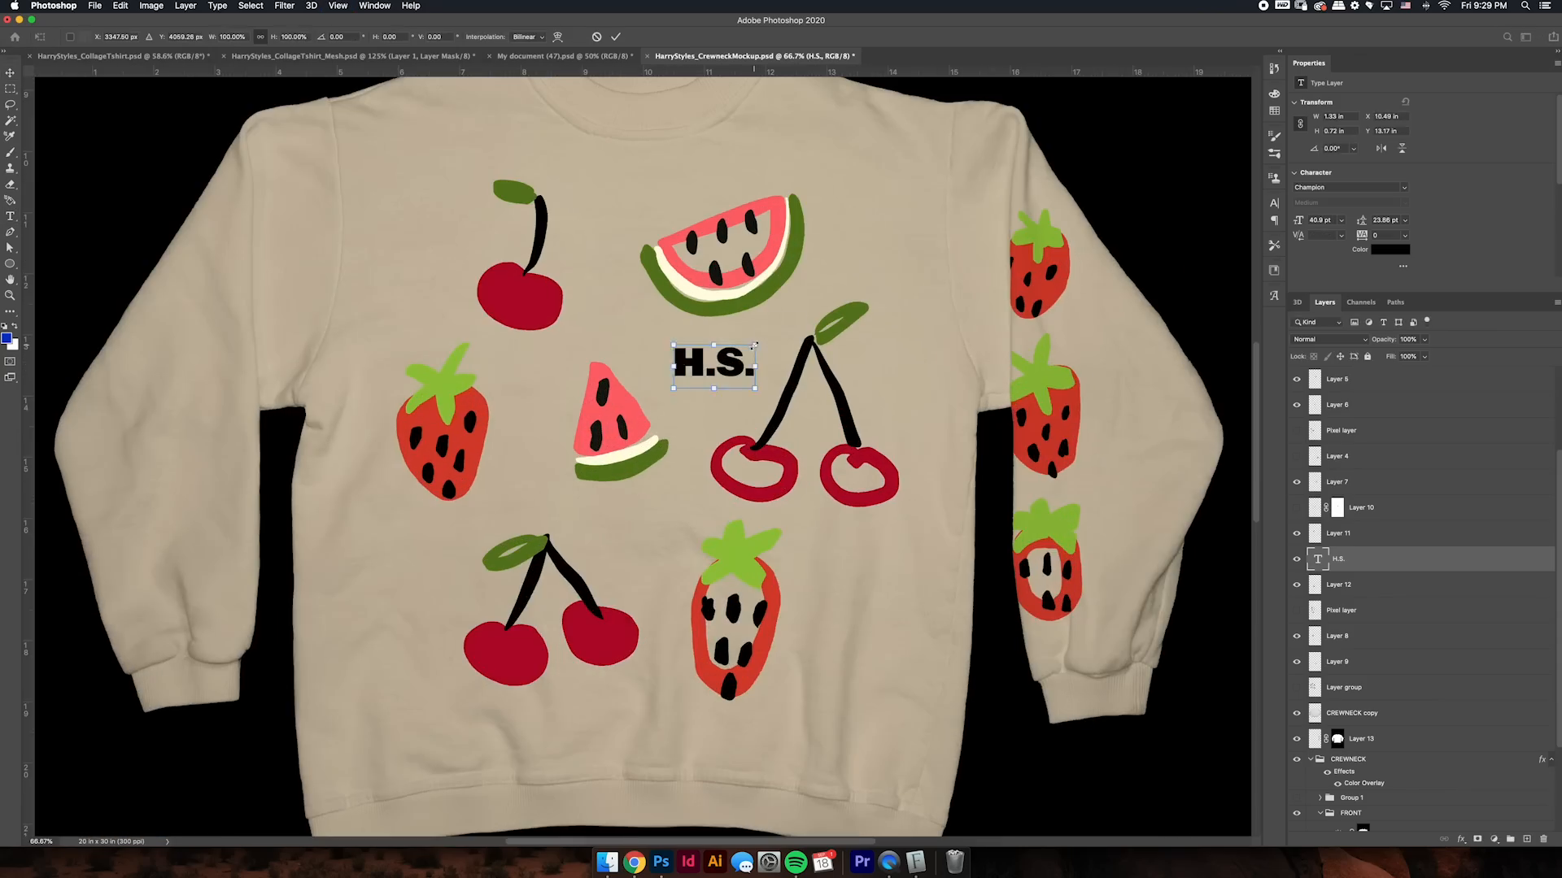
drag(713, 366, 868, 244)
drag(868, 244, 711, 375)
key(Return)
key(super+minus)
key(super+minus)
key(super+minus)
click(585, 458)
key(super+s)
- Apply an Inner Bevel with a finely scaled Texture to the left strawberry on Layer 8, adjusting the bevel size and texture depth
key(super+equal)
key(super+equal)
key(super+equal)
double_click(1410, 643)
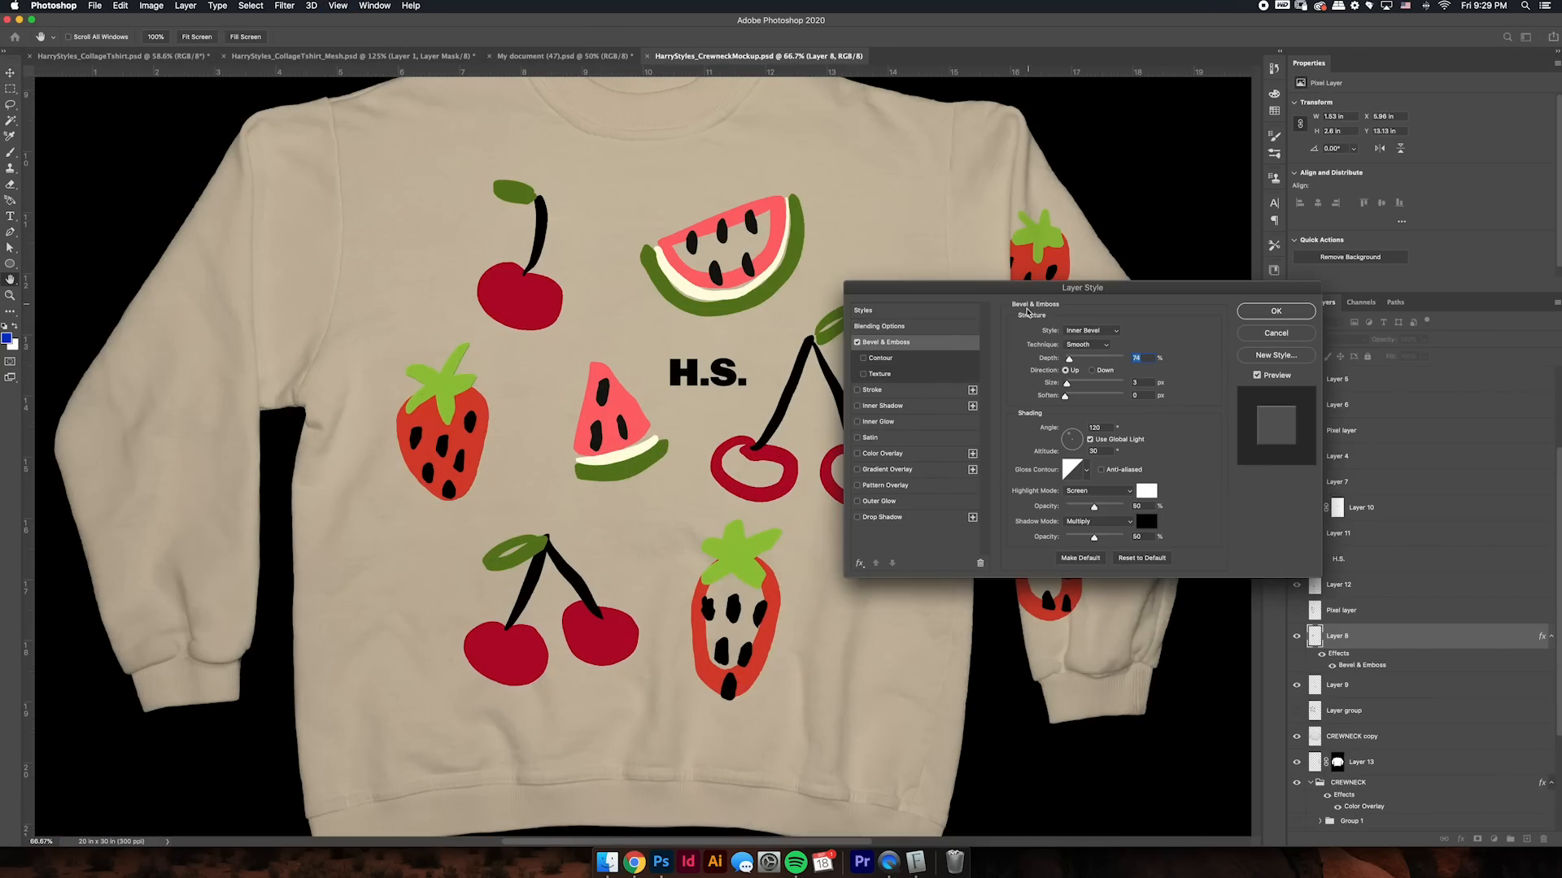
click(1090, 344)
click(1097, 346)
drag(1052, 383, 1057, 386)
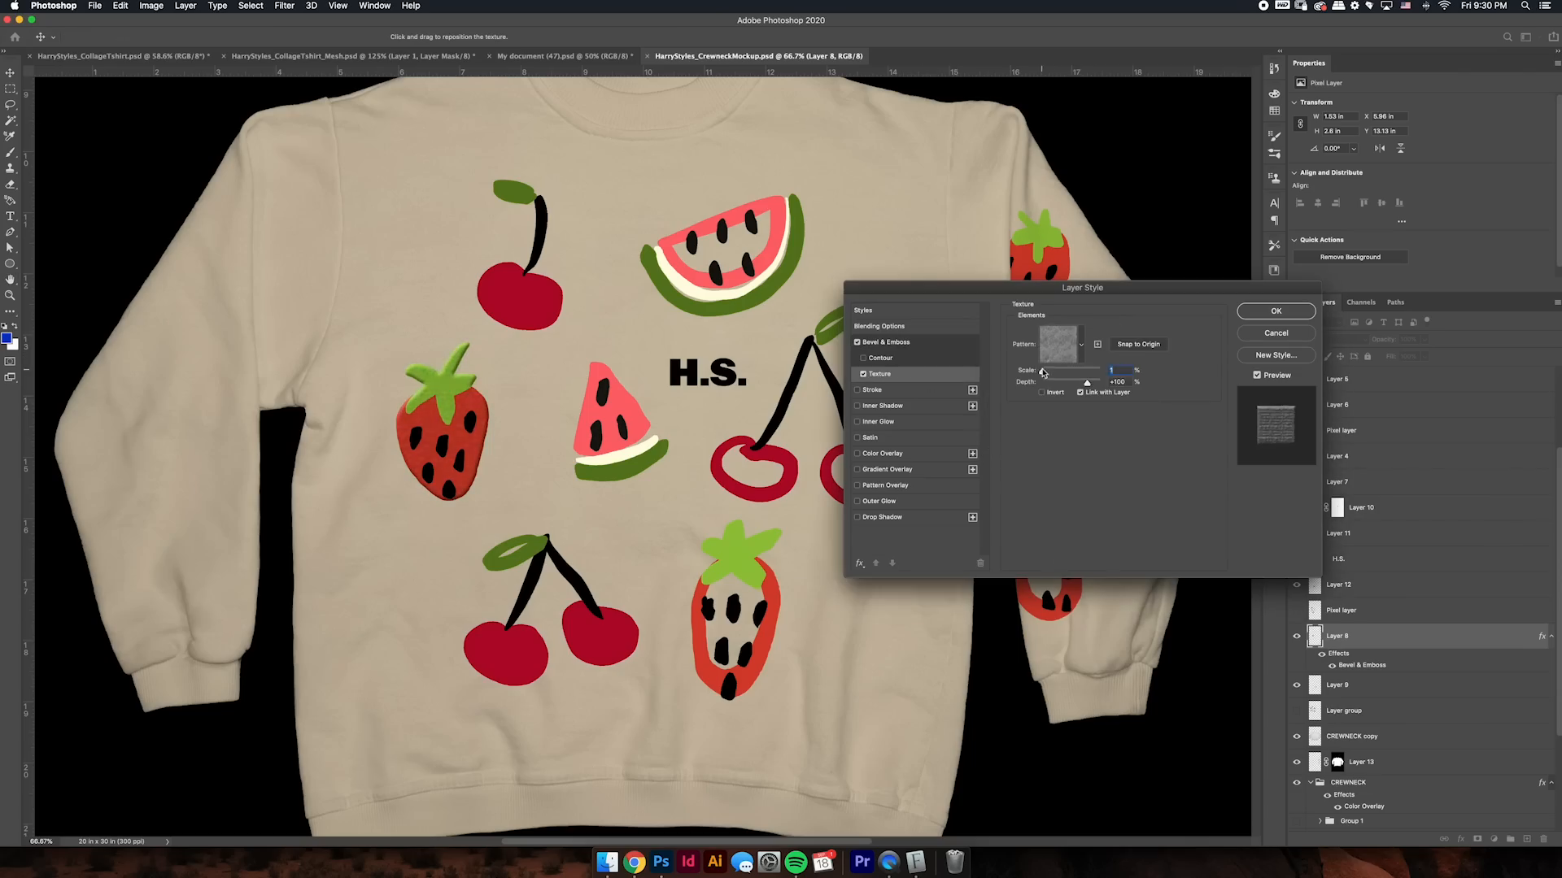
drag(1082, 384, 1078, 384)
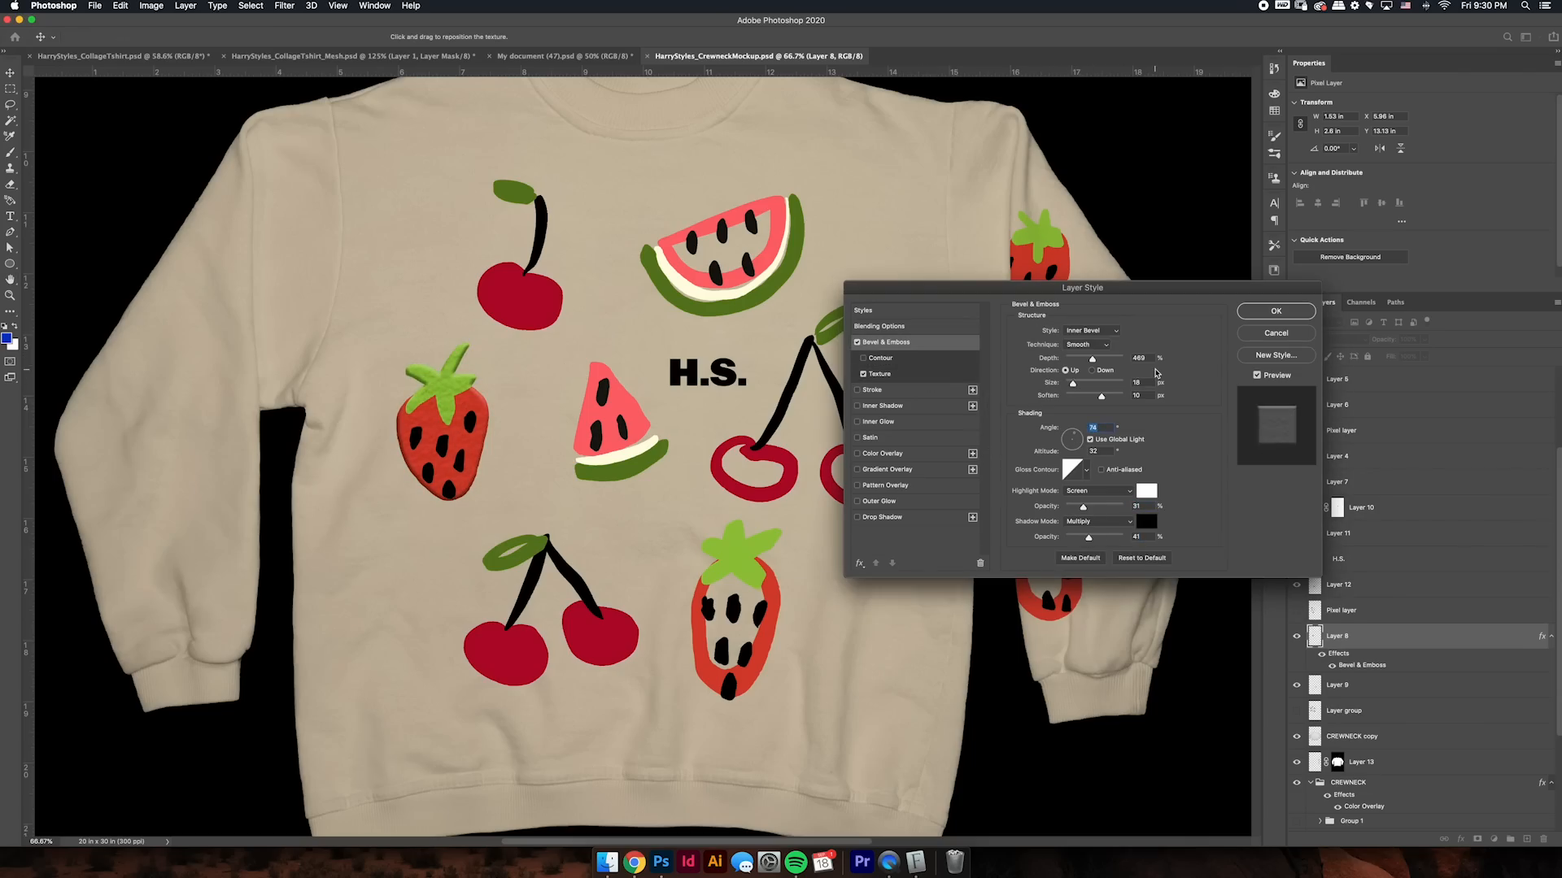
- Confirm the Bevel & Emboss settings of the strawberry layer and copy its layer style
key(Return)
key(super+minus)
key(super+minus)
key(super+equal)
right_click(1418, 636)
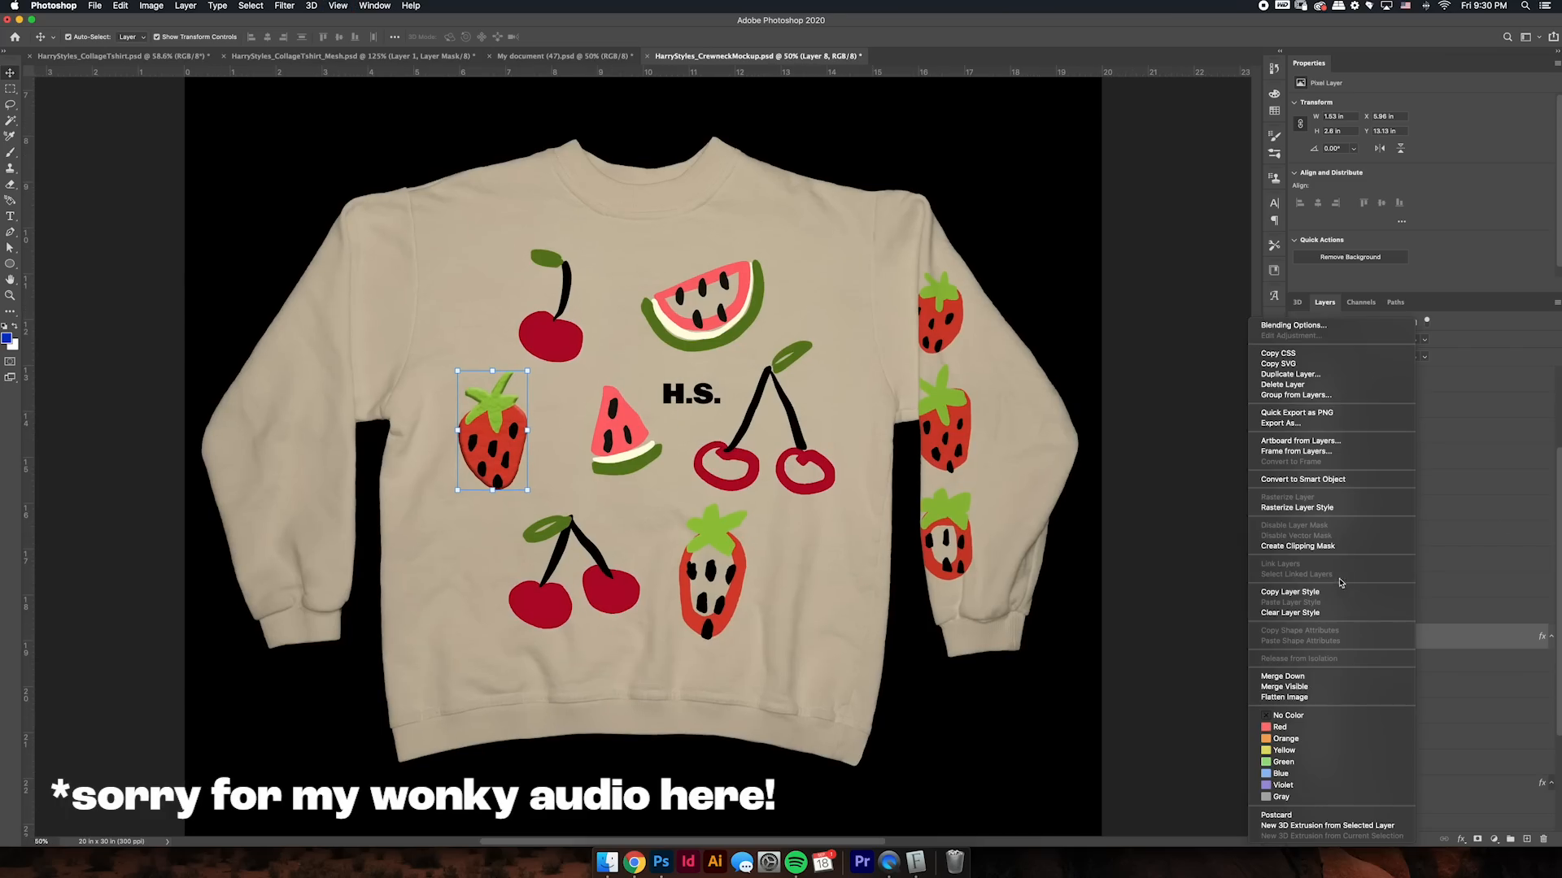
click(1342, 594)
- Paste the copied layer style onto the lower cherry pair and the outlined strawberry on the front of the sweatshirt
click(622, 602)
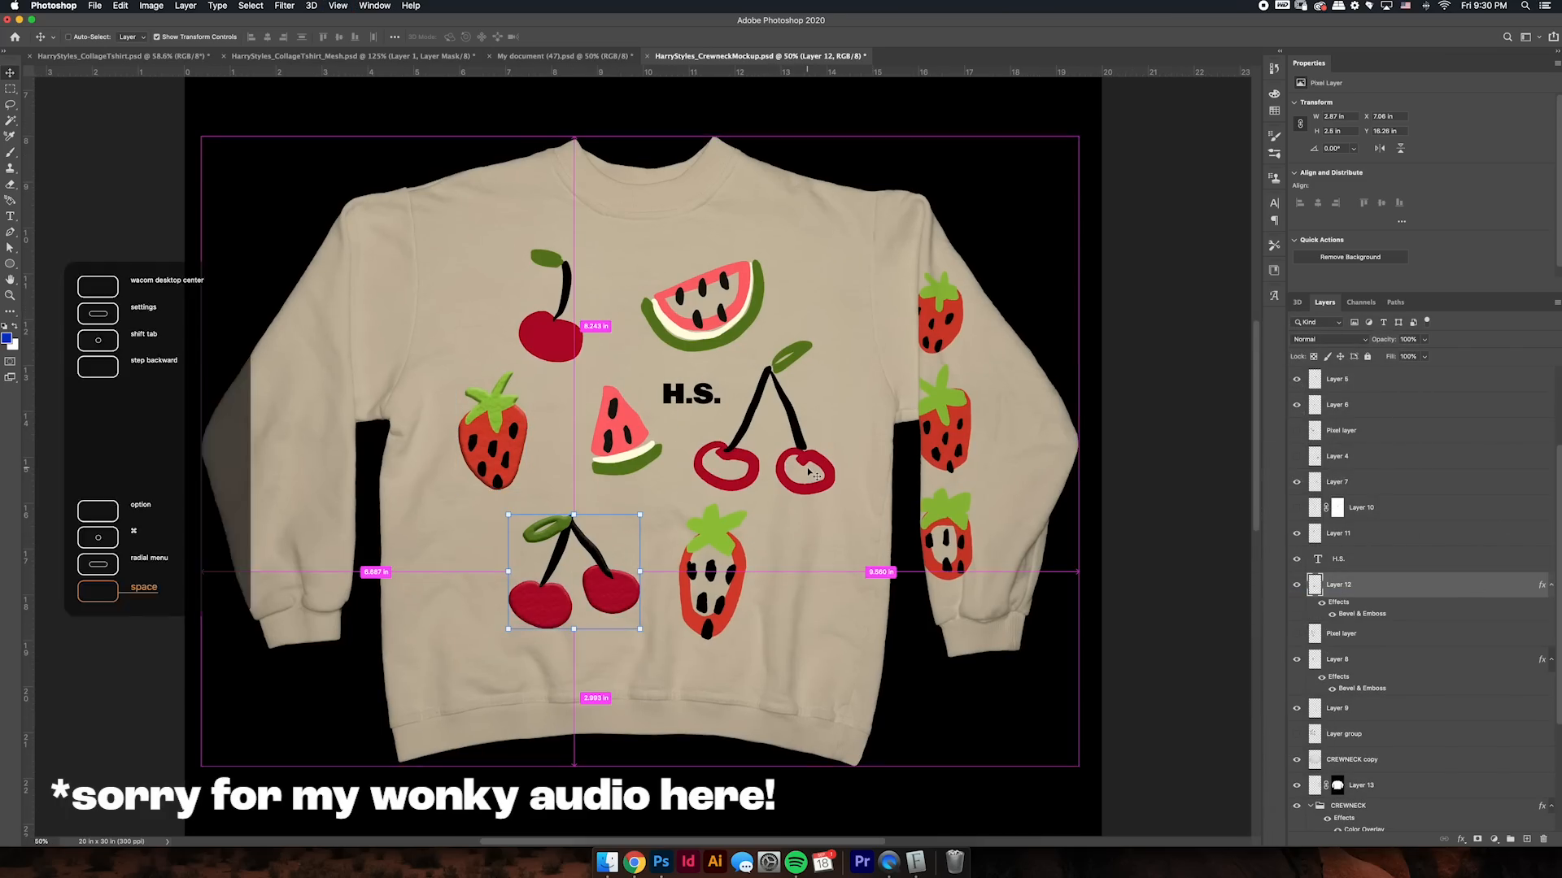
key(super+equal)
key(super+equal)
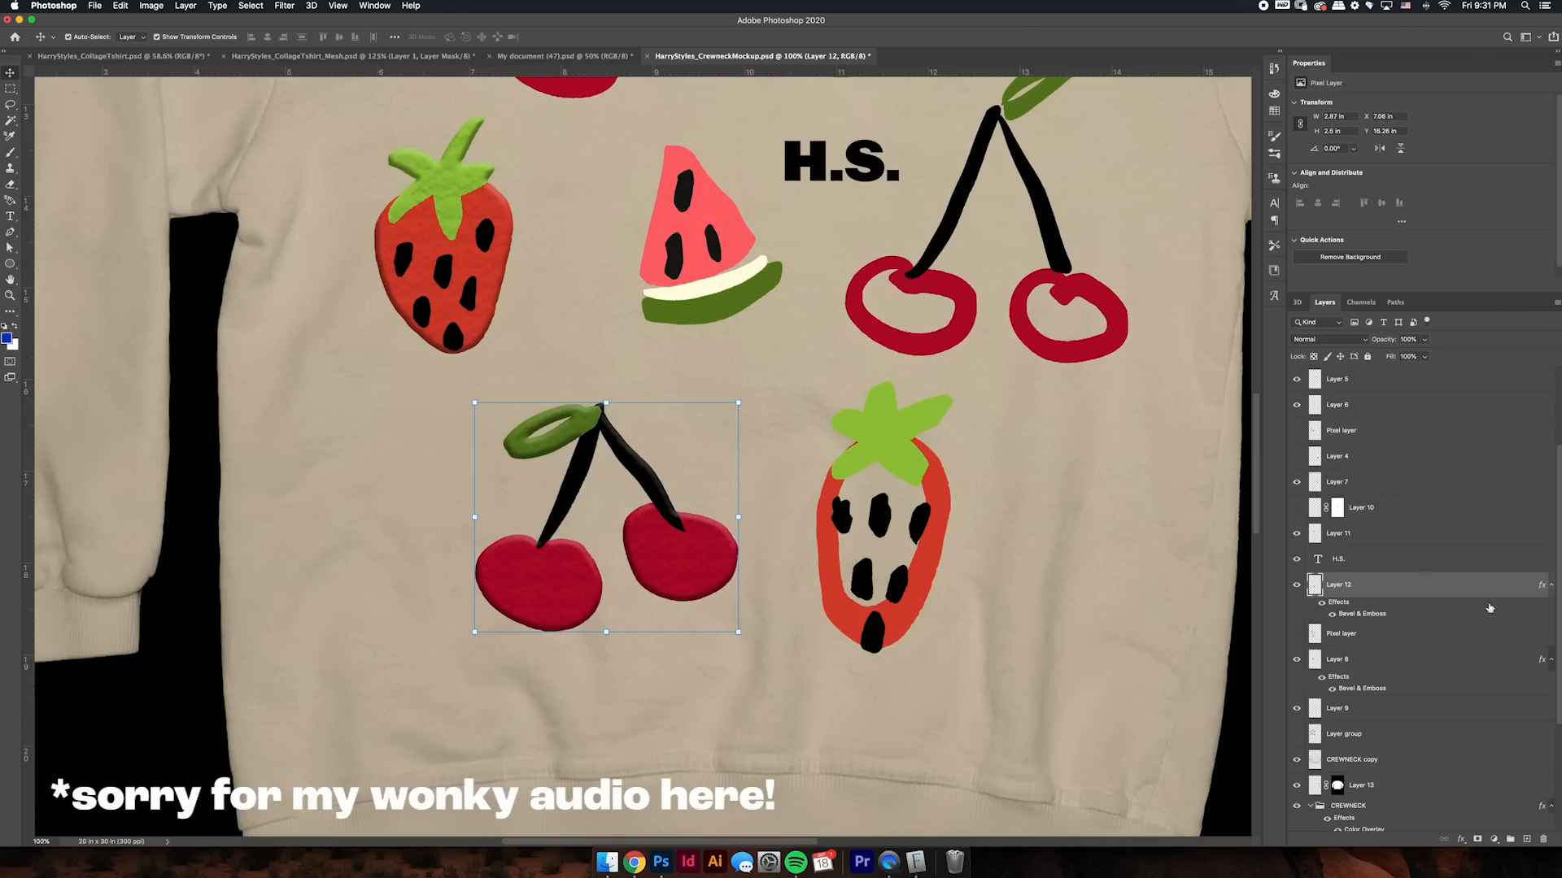
click(861, 541)
drag(1029, 462, 938, 634)
- Convert the watermelon wedge layer to a smart object and paste the copied style onto the remaining flat fruits and the H.S. text
click(622, 427)
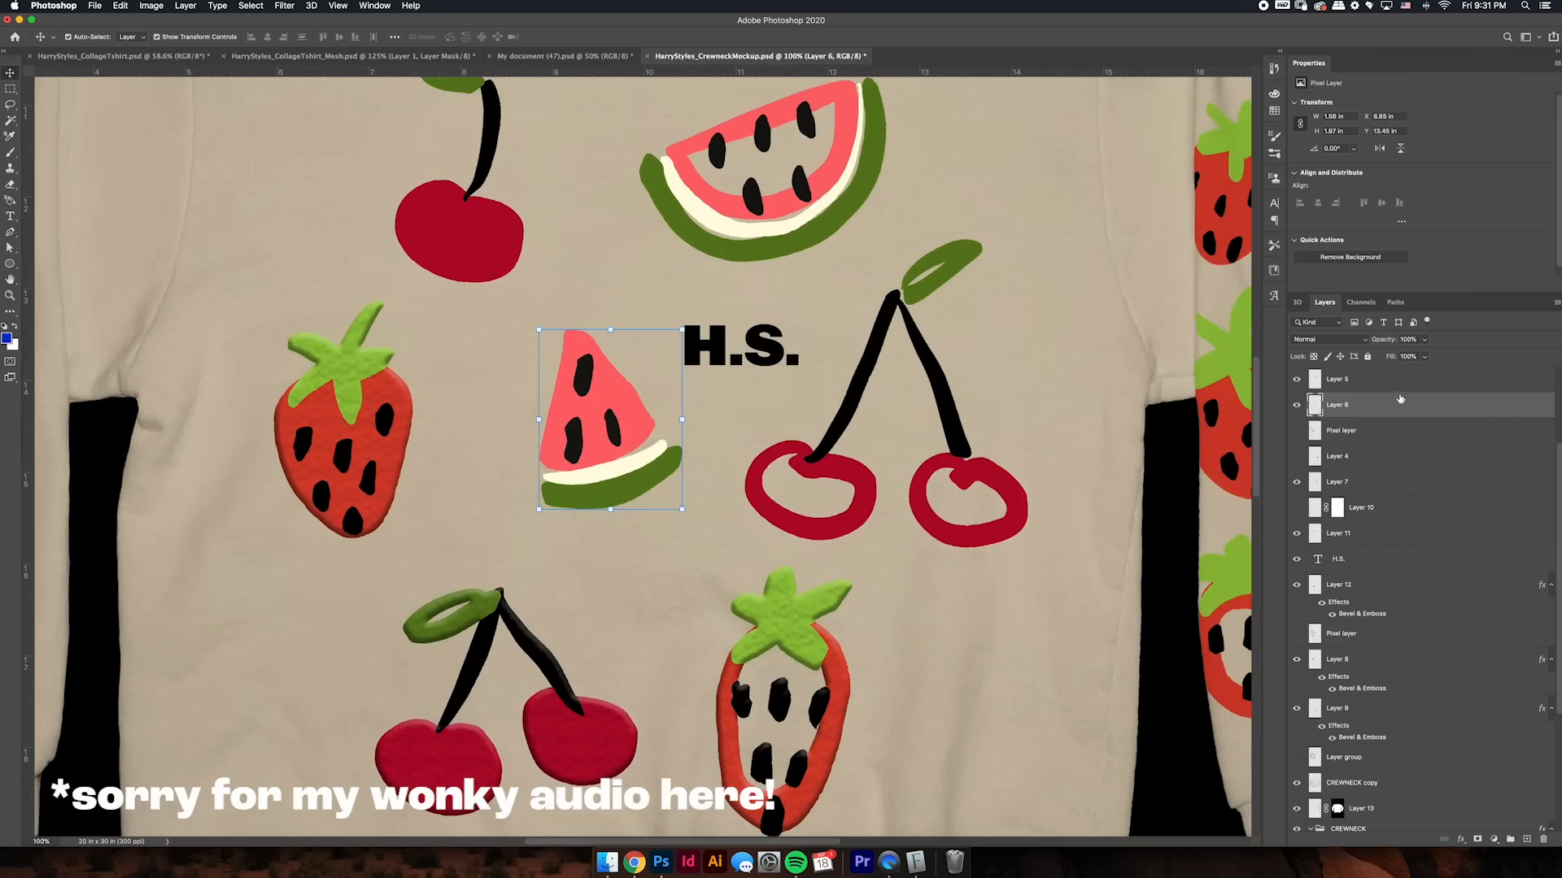
right_click(1405, 410)
click(1332, 483)
click(1393, 608)
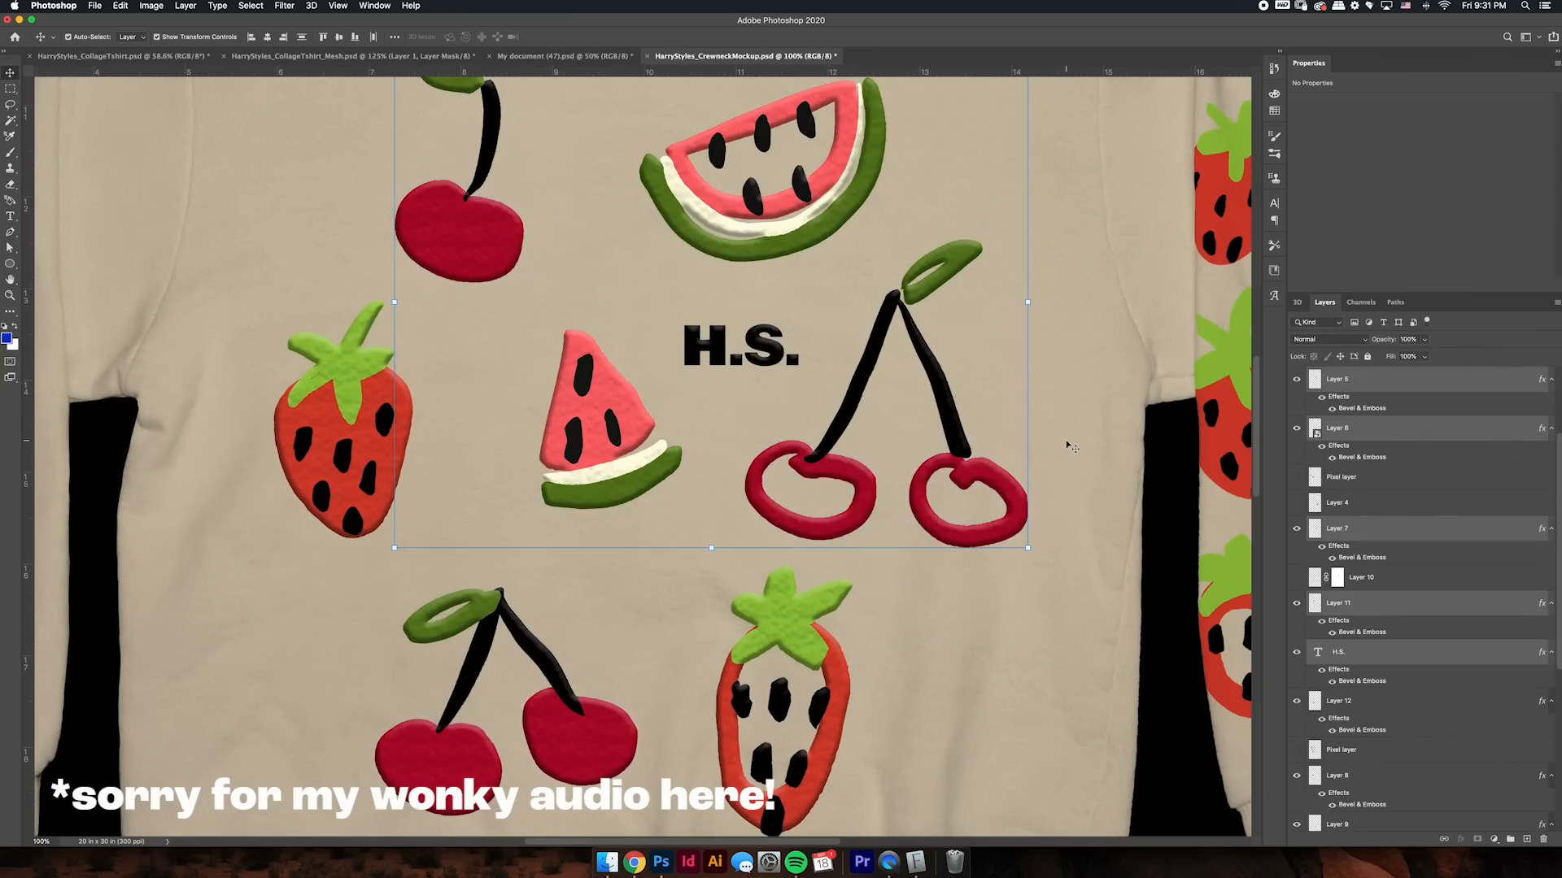
key(super+0)
click(1148, 332)
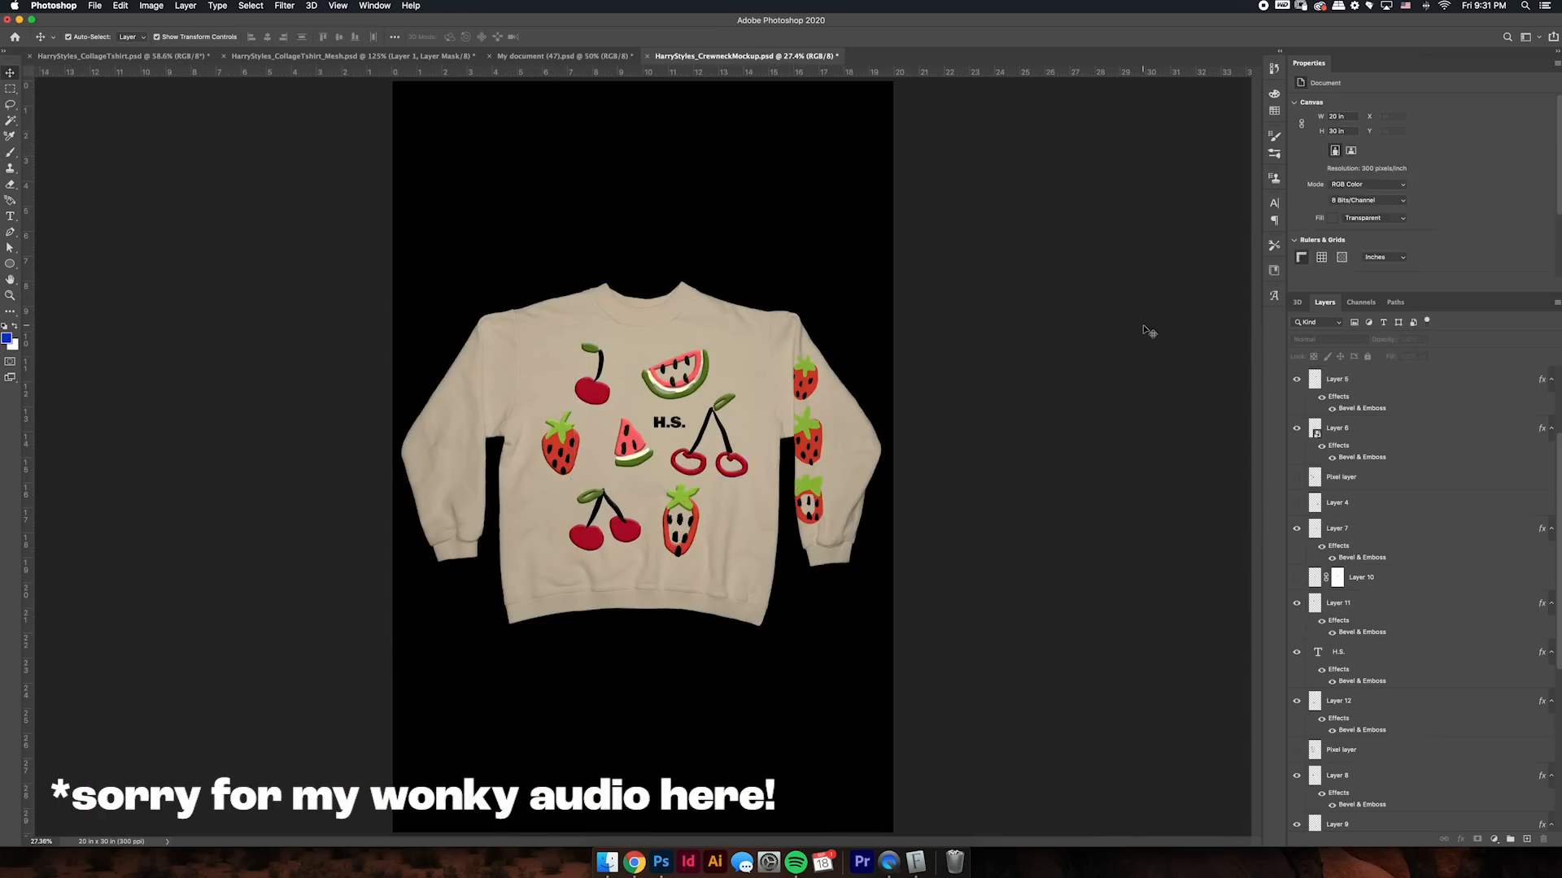
- Reduce the Bevel & Emboss size slightly on the large watermelon slice and confirm the layer style
key(super+equal)
key(super+equal)
click(733, 362)
double_click(1373, 410)
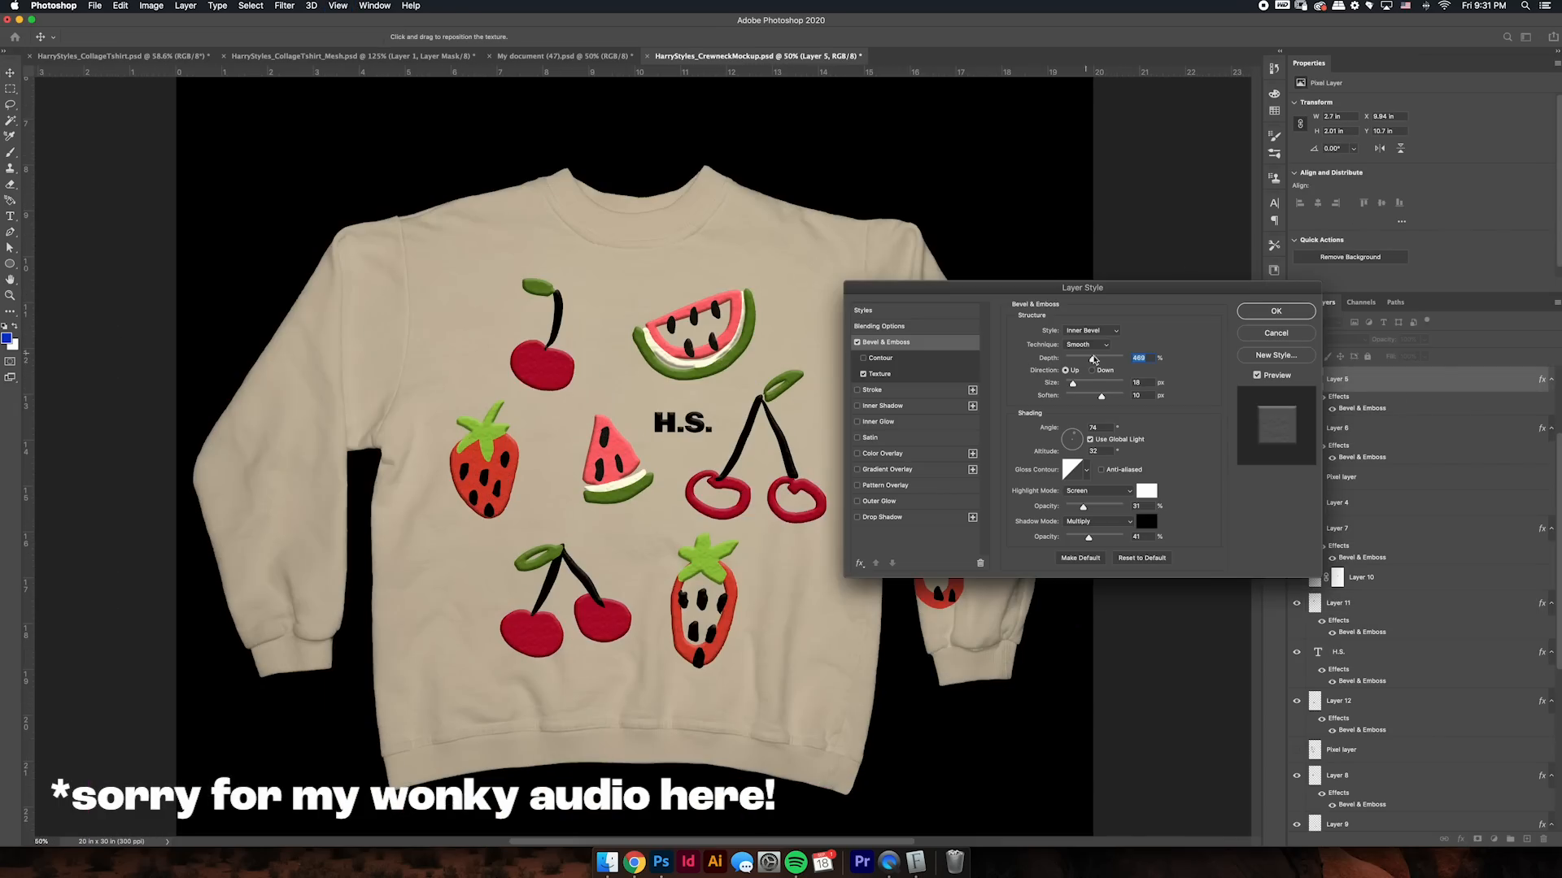
drag(1074, 388, 1069, 386)
key(Return)
scroll(939, 594, right, 1)
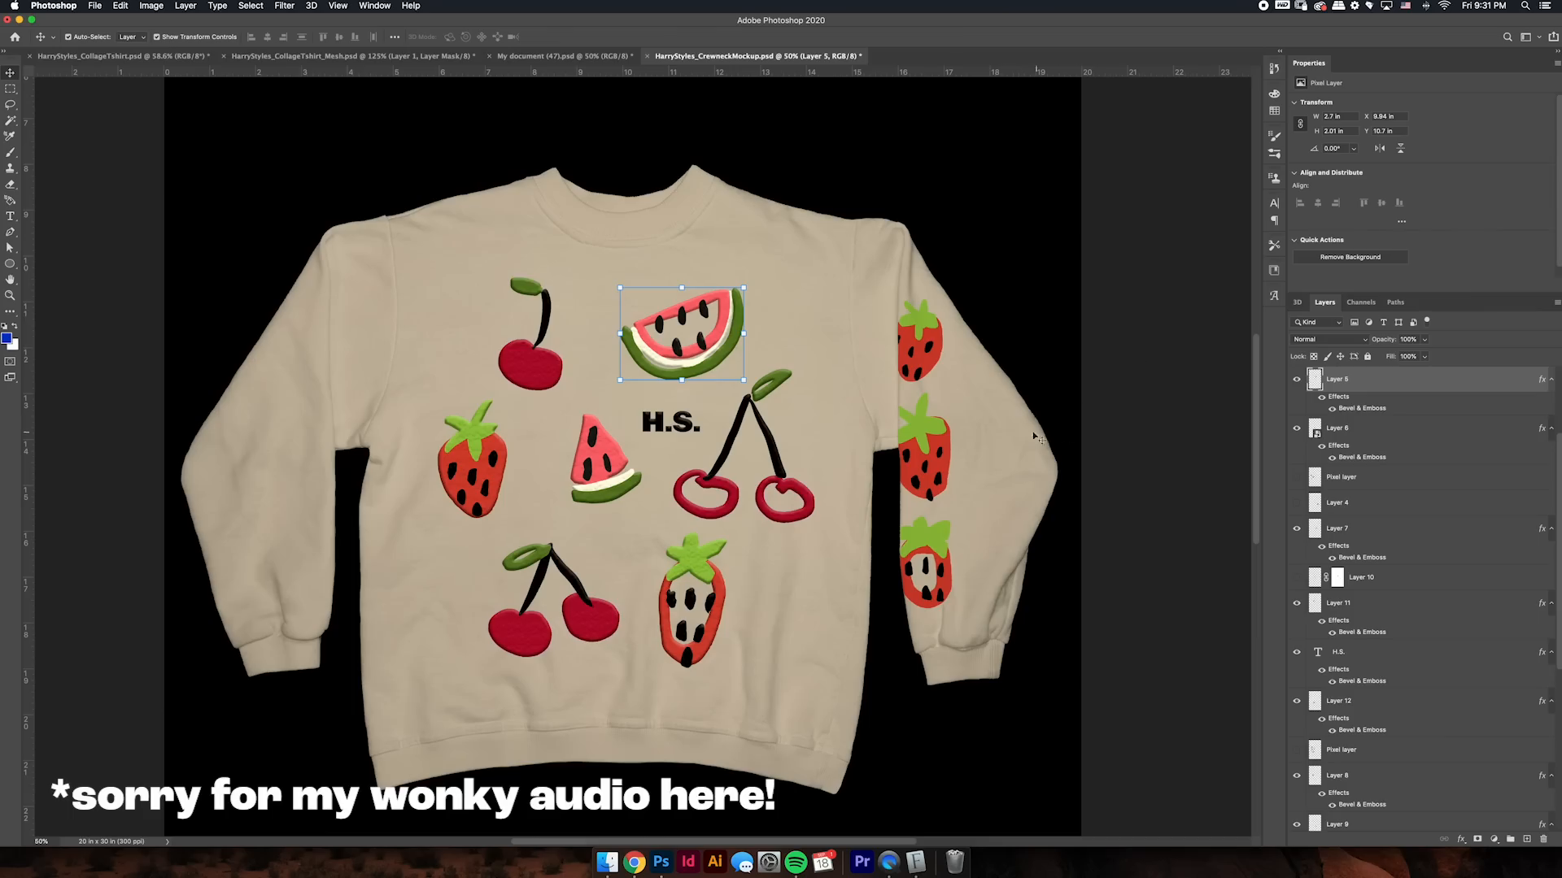
- Save the mockup and collect the fruit and text layers into a group named front art
key(super+s)
click(1183, 449)
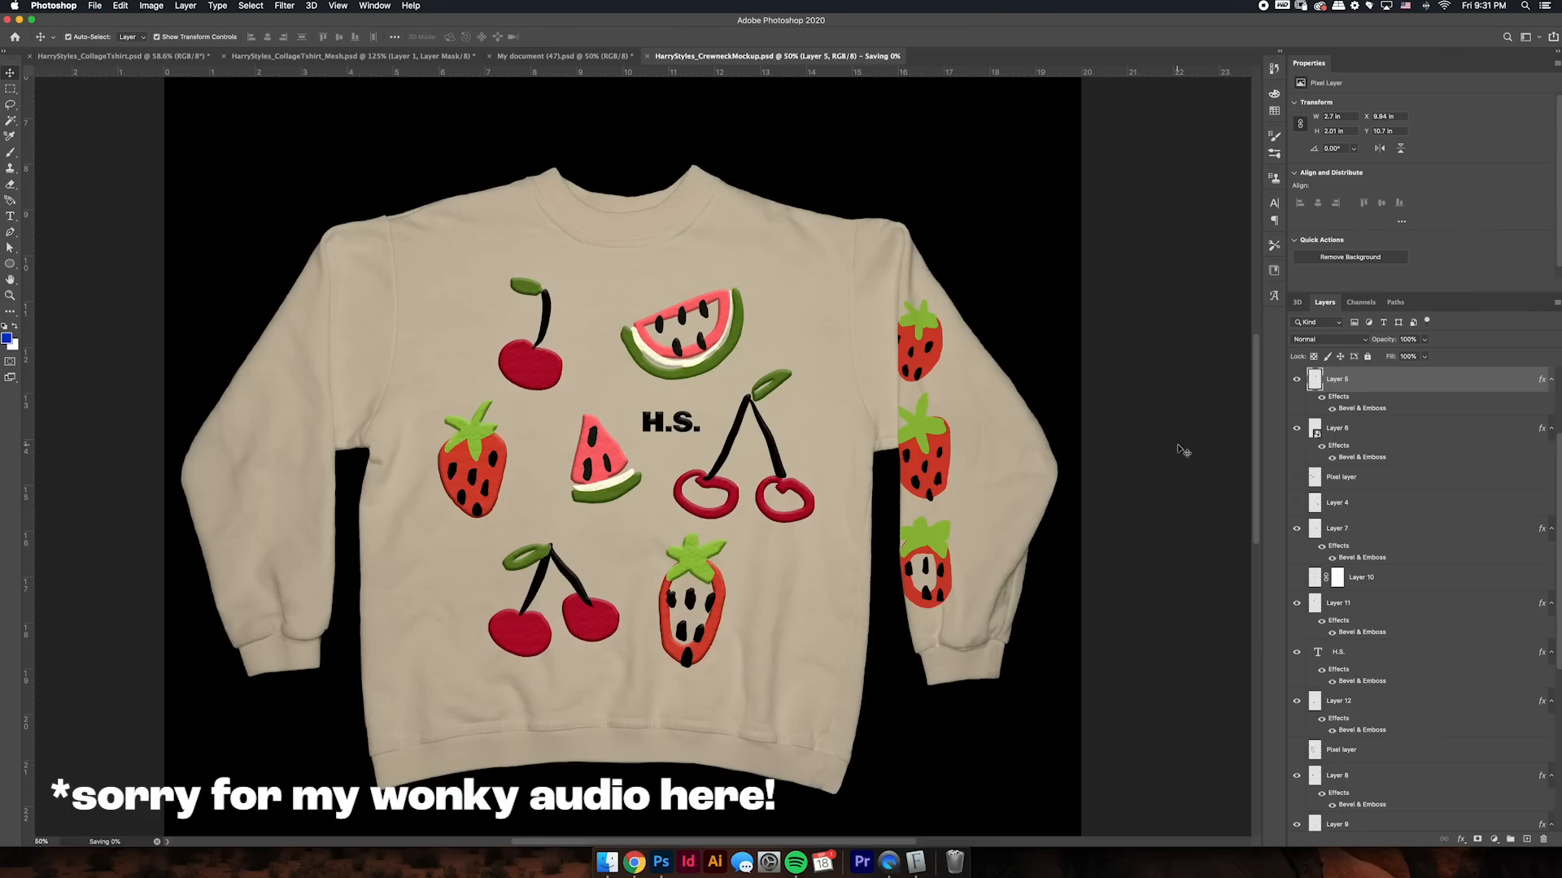
key(super+minus)
key(super+minus)
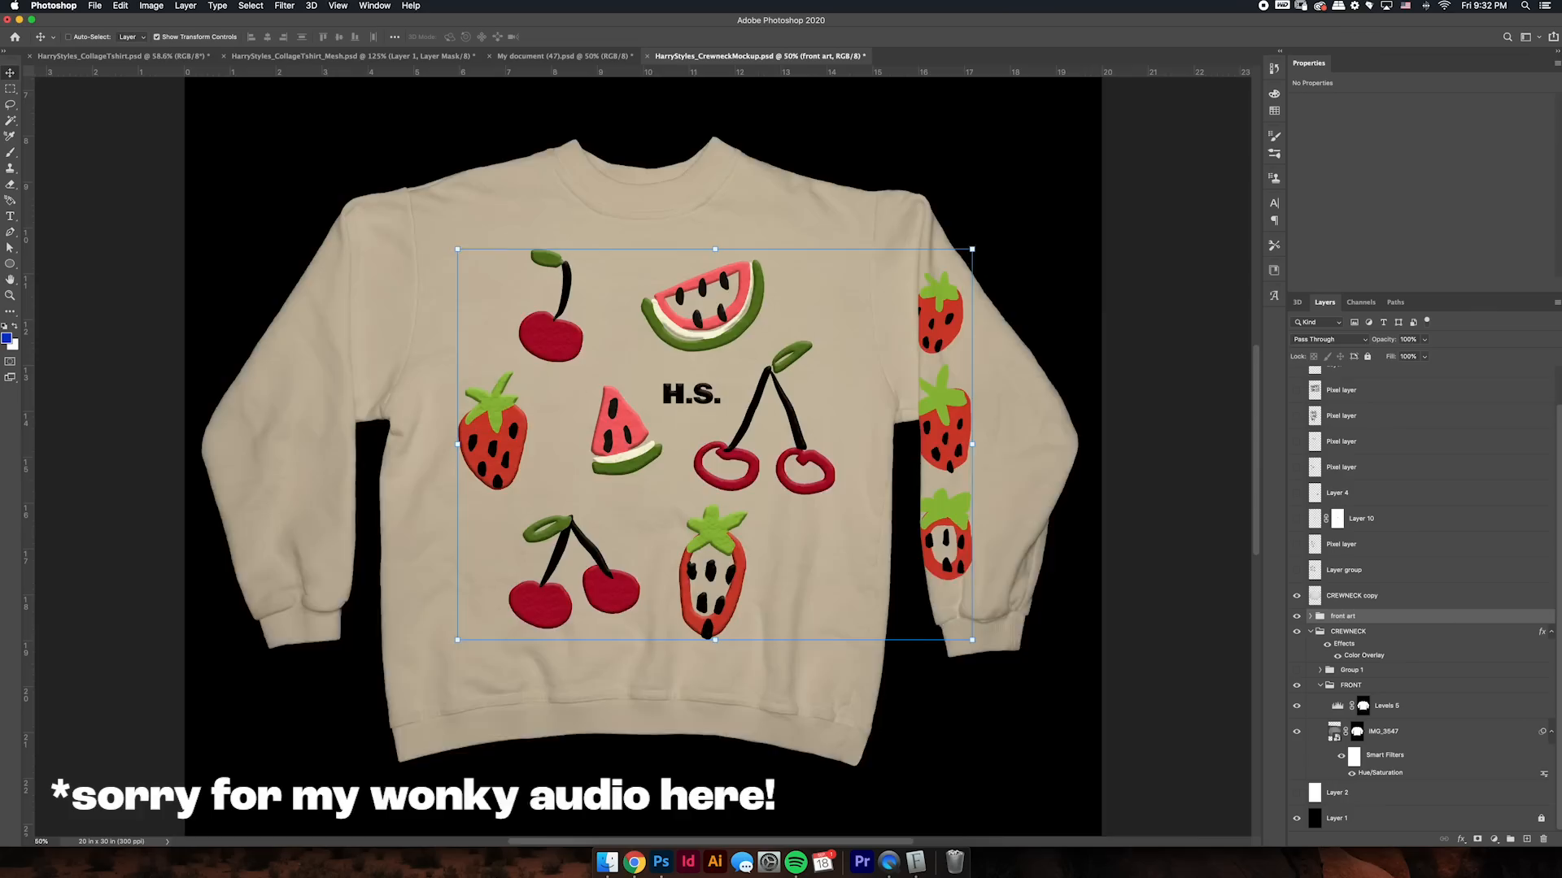
key(super+plus)
key(super+0)
click(1102, 492)
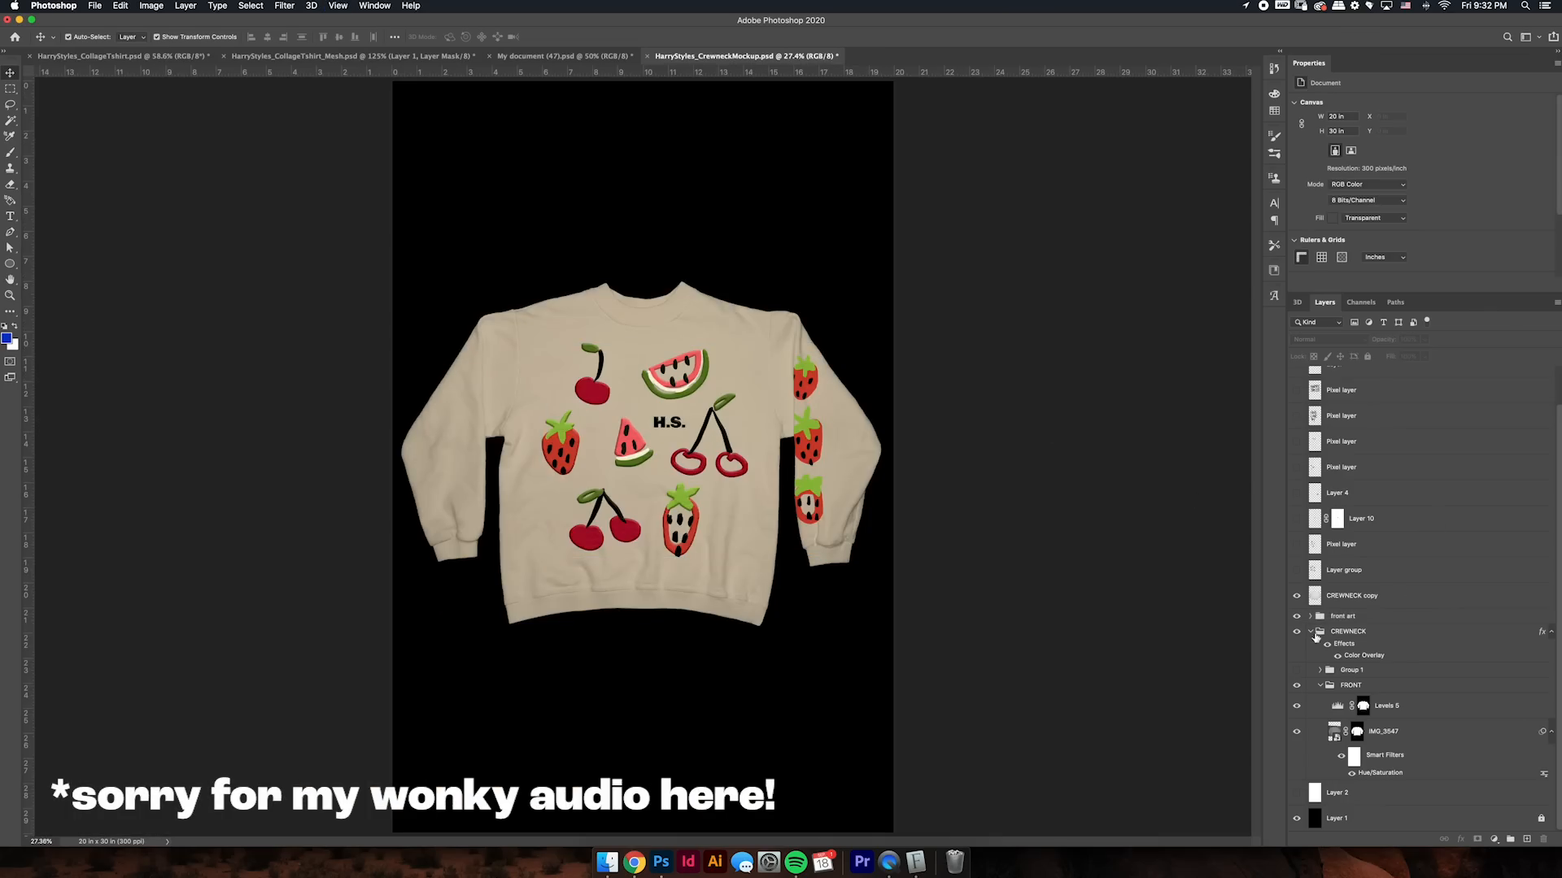
- Move Group 1 with the sweatshirt back out of the CREWNECK group to above CREWNECK copy and make it visible
click(1314, 632)
click(1307, 675)
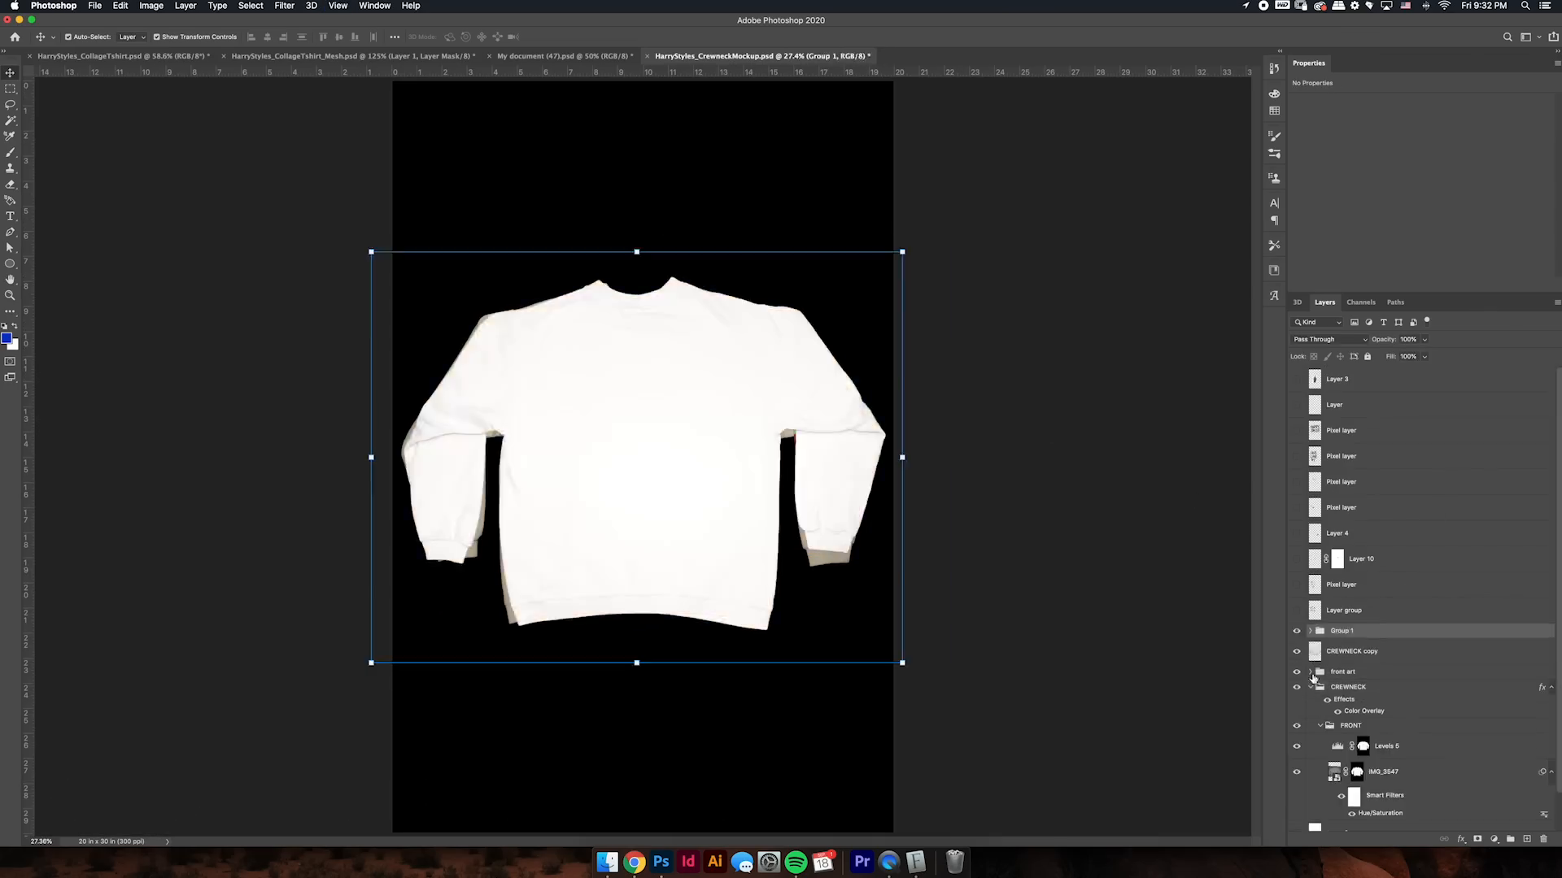
- Open the brush presets for working on the handwritten FINE lettering on the sweatshirt back
key(super+plus)
key(super+plus)
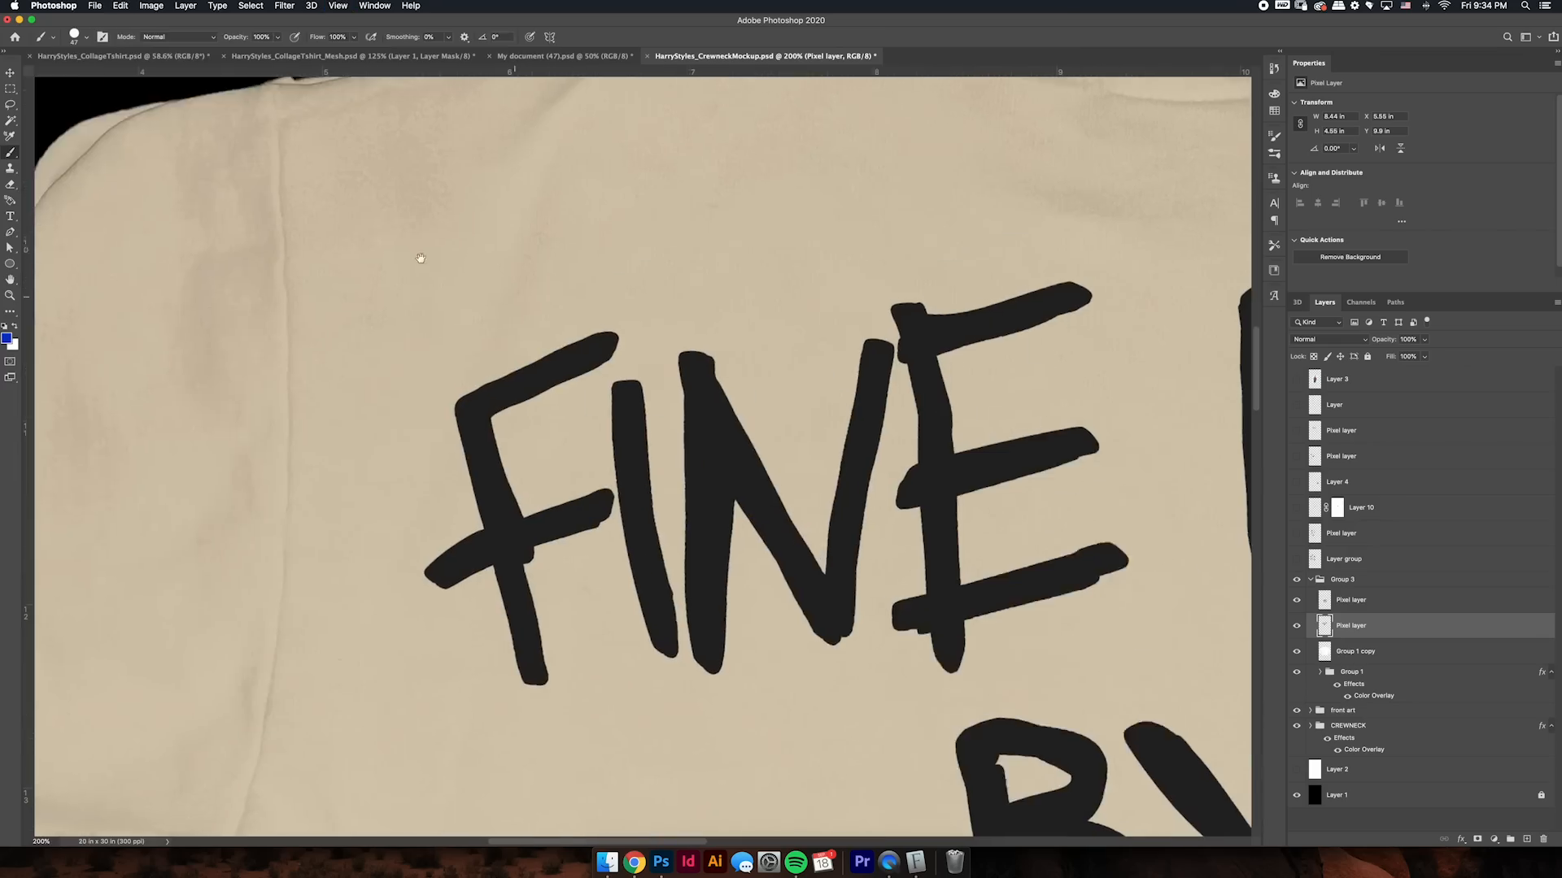
click(79, 37)
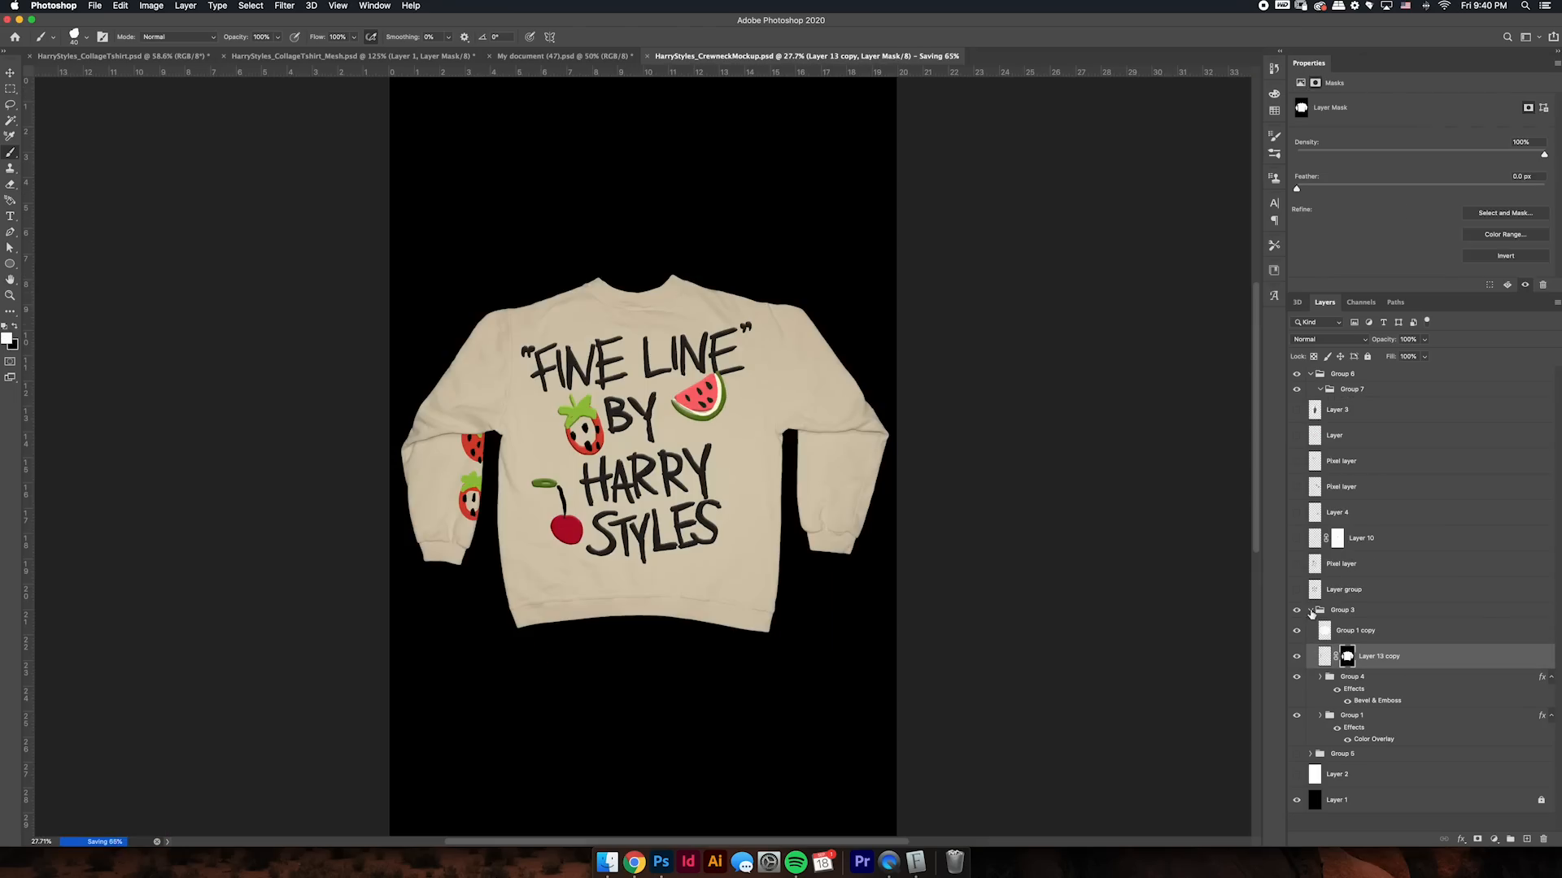
- Collapse Group 3, toggle its visibility to compare the back and front designs, leave it hidden and save the document
click(1311, 610)
click(1296, 610)
click(1296, 625)
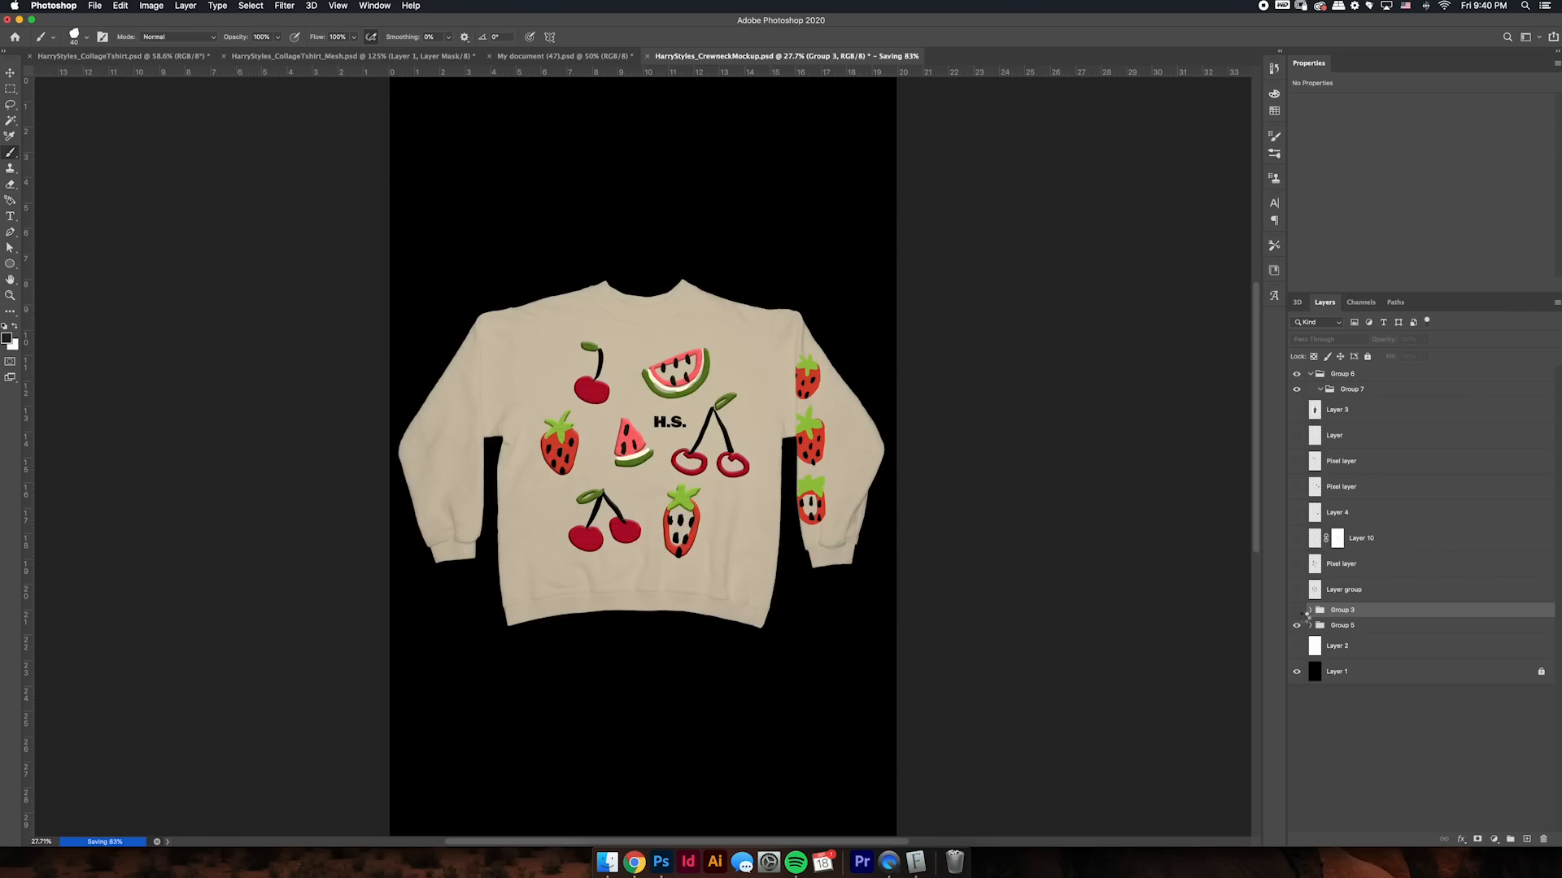
click(1297, 611)
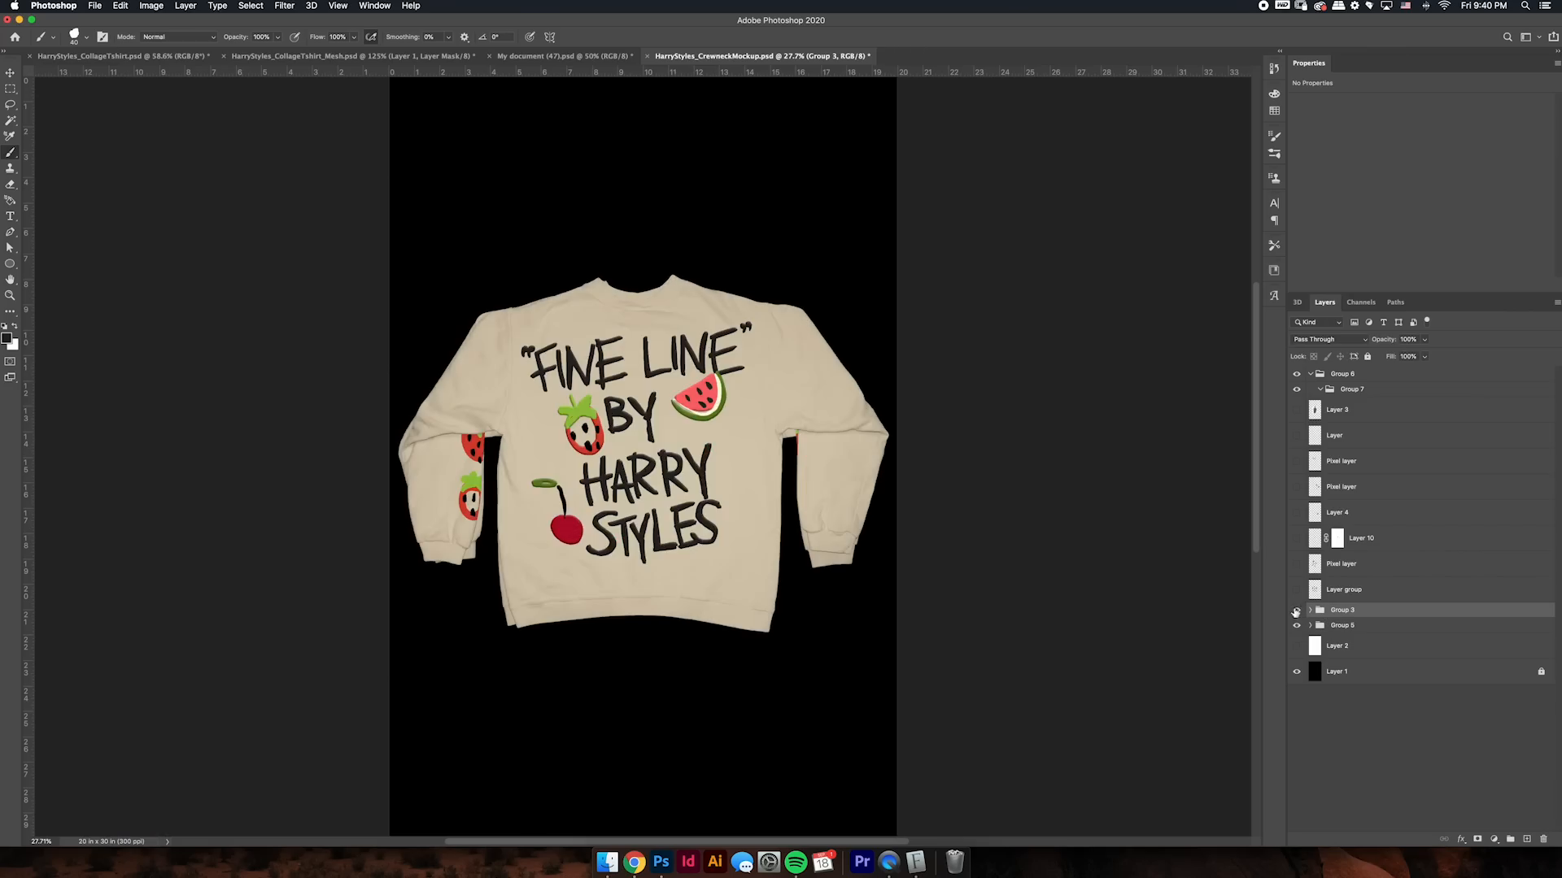
click(1297, 610)
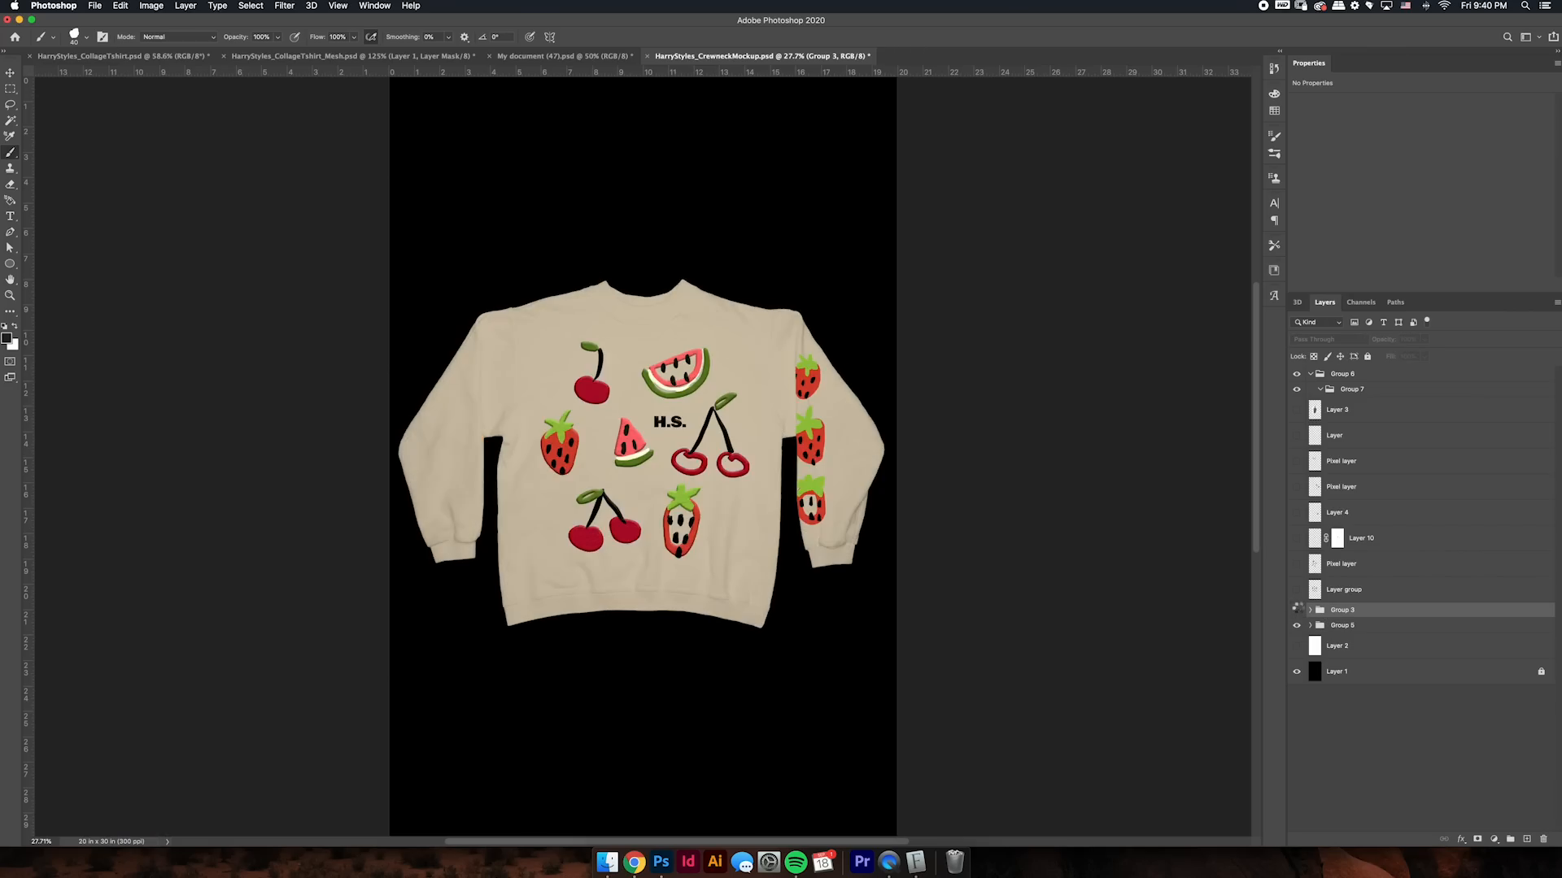
click(1296, 610)
click(1297, 610)
click(1296, 611)
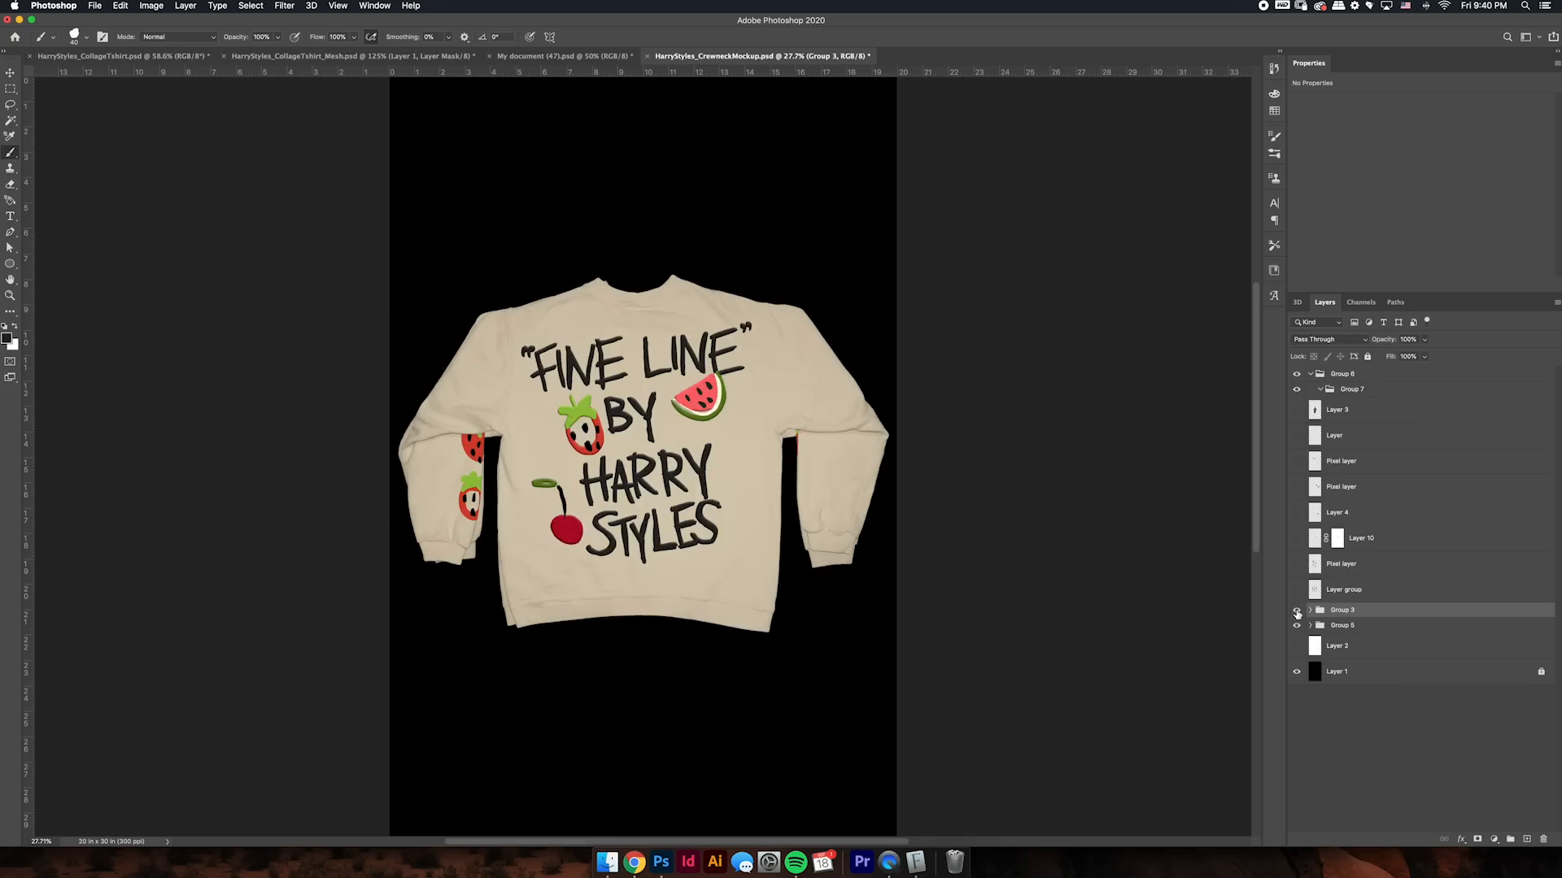
click(1297, 611)
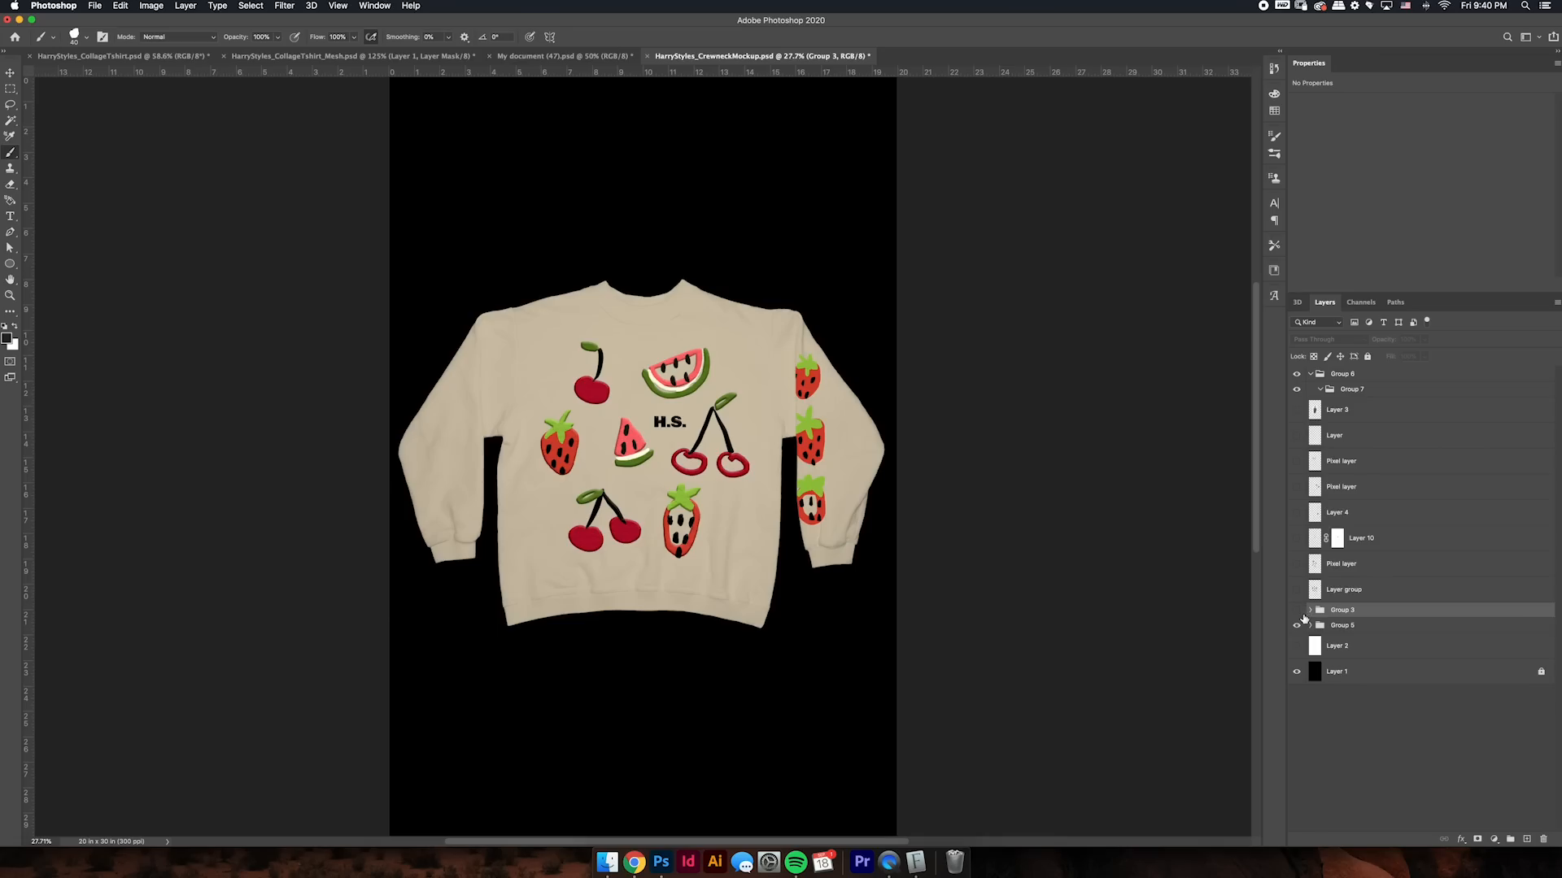
key(super+s)
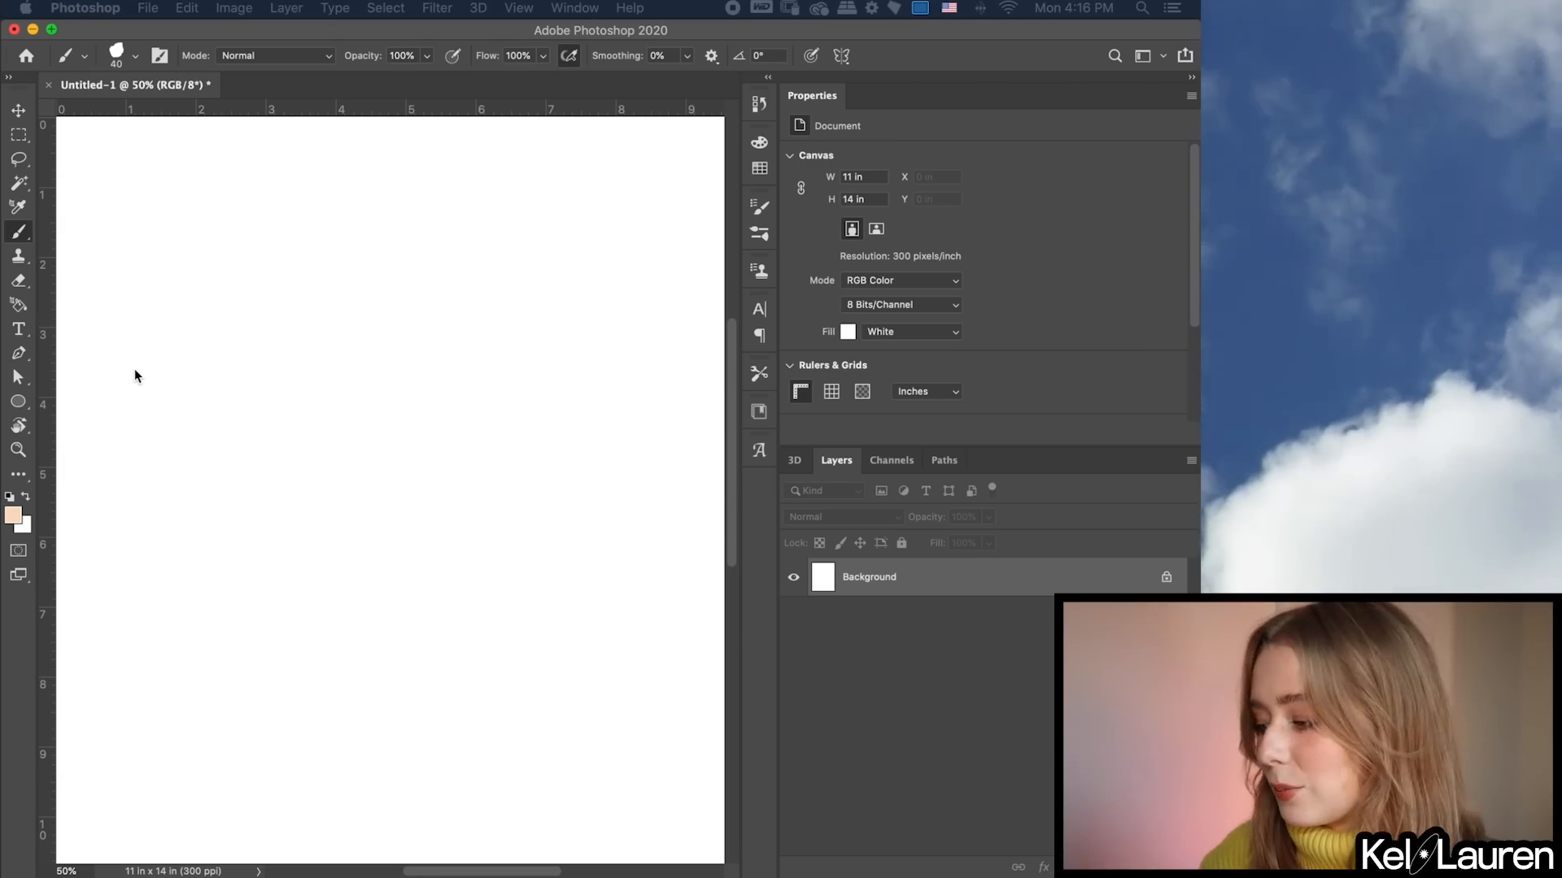
- Add a new empty layer above the Background in the 11 x 14 in document
click(134, 368)
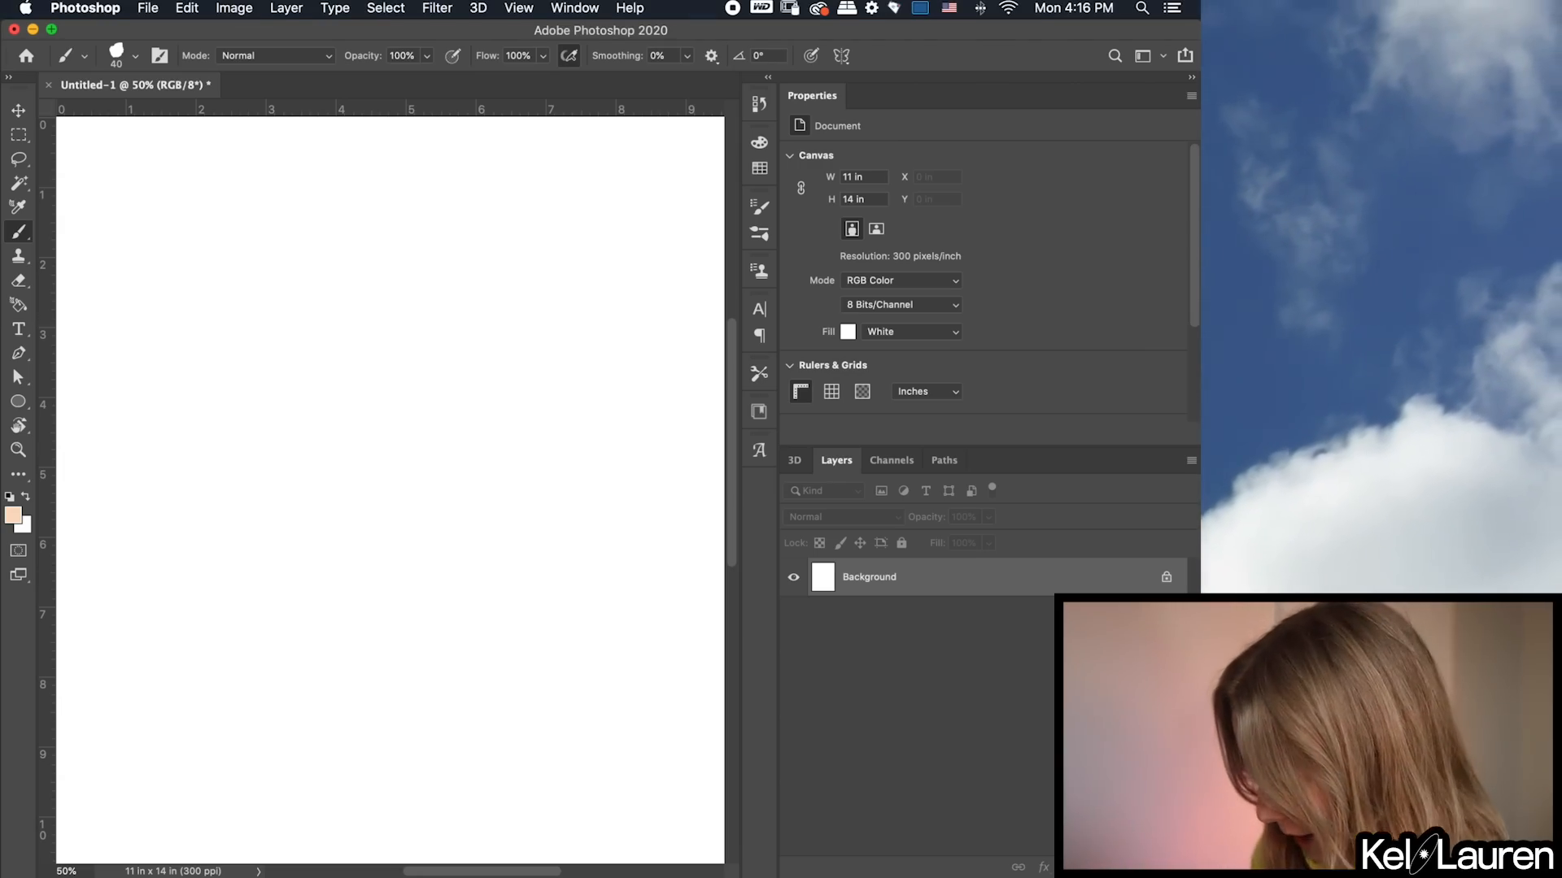
click(1147, 867)
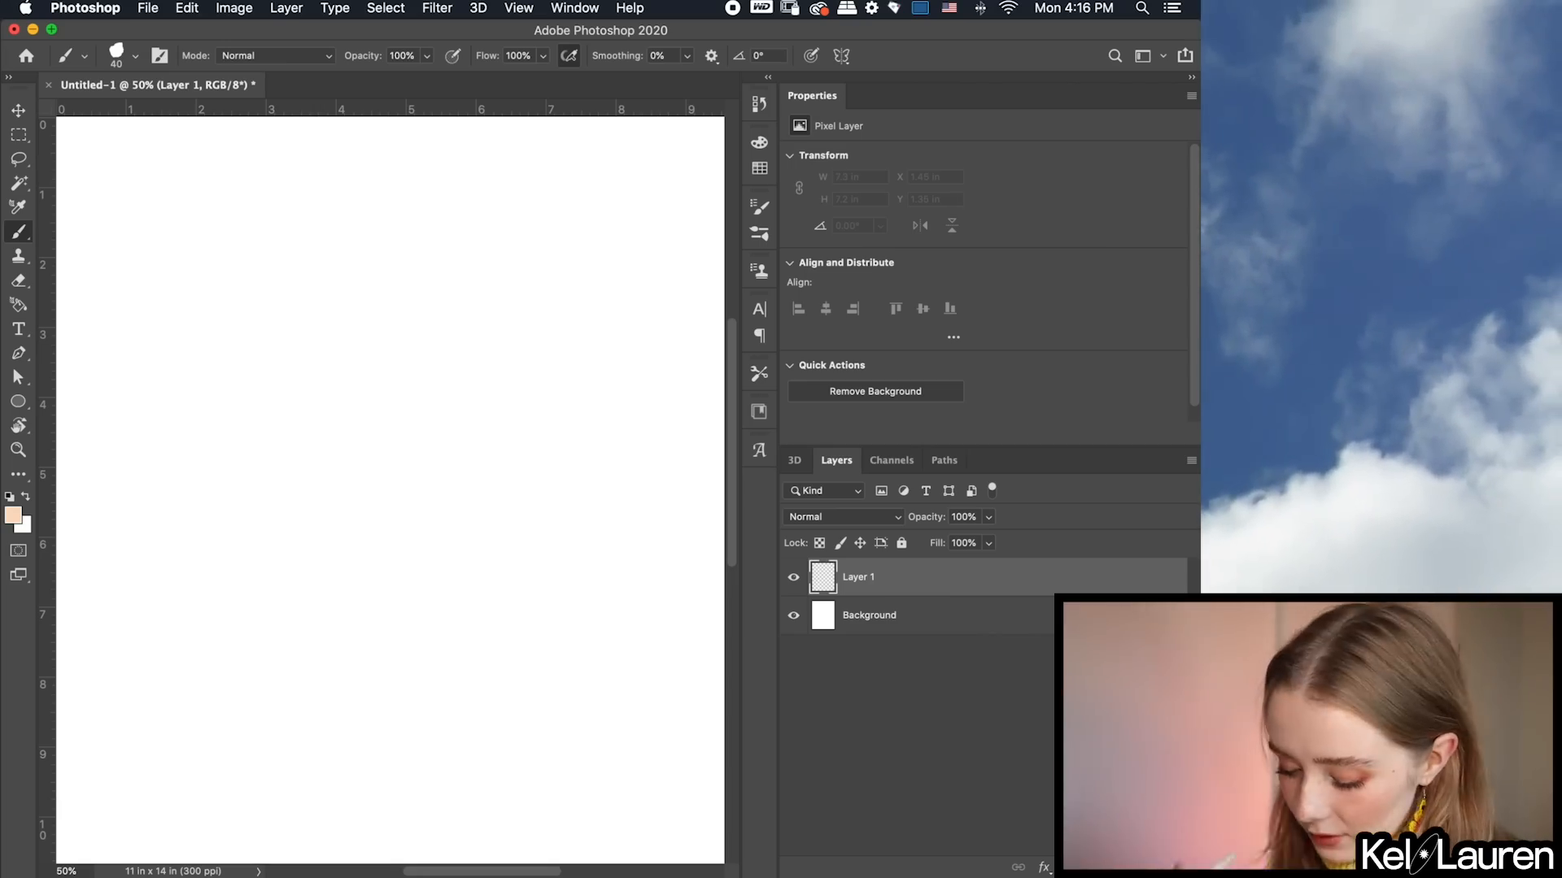
key(super+0)
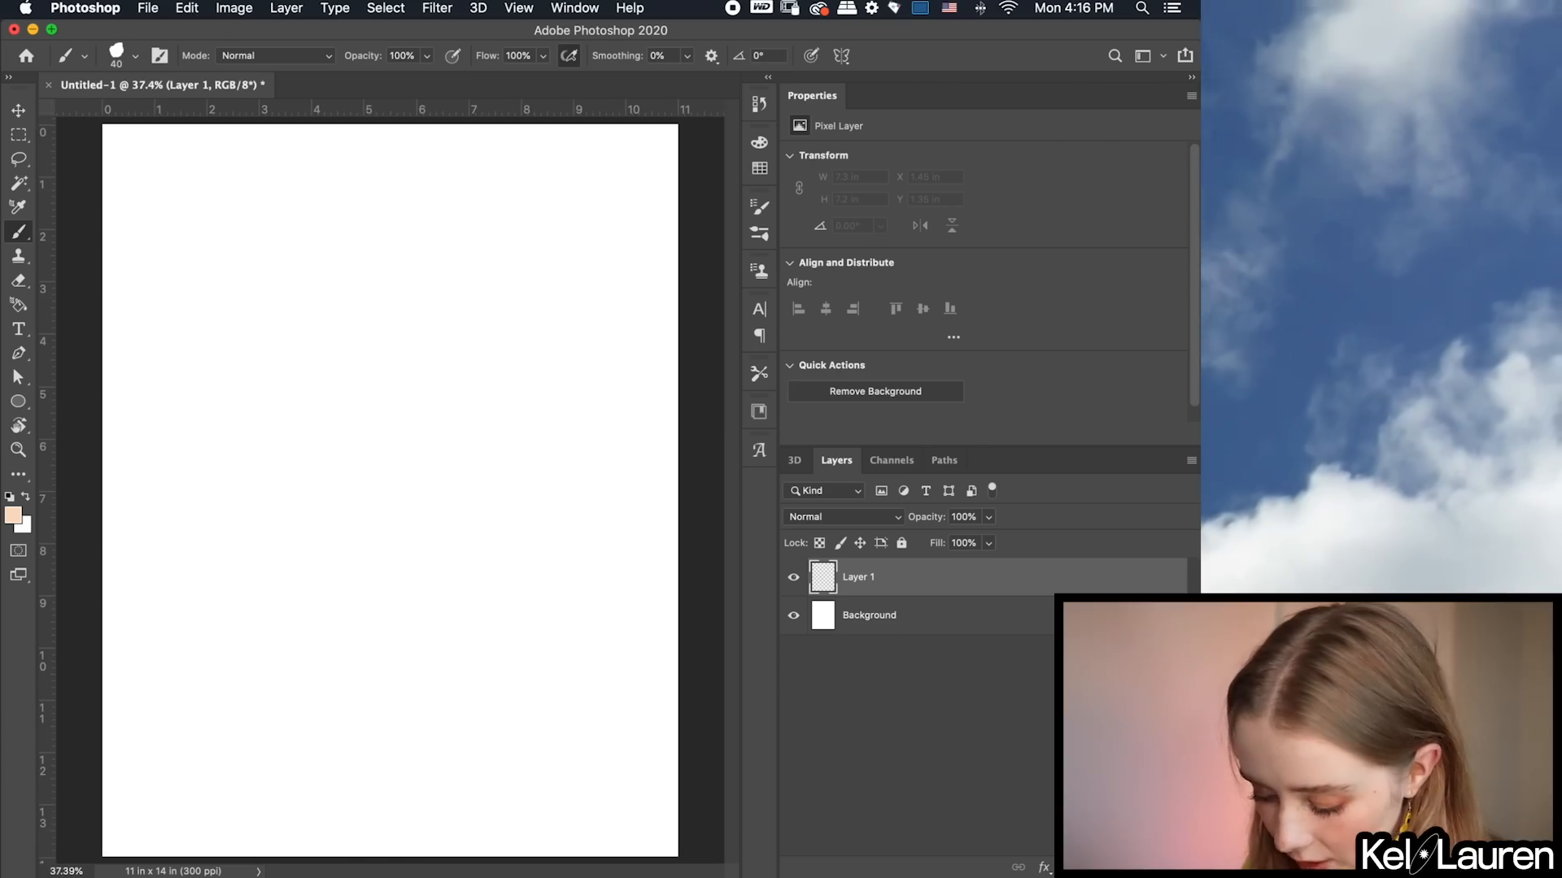
scroll(389, 490, down, 2)
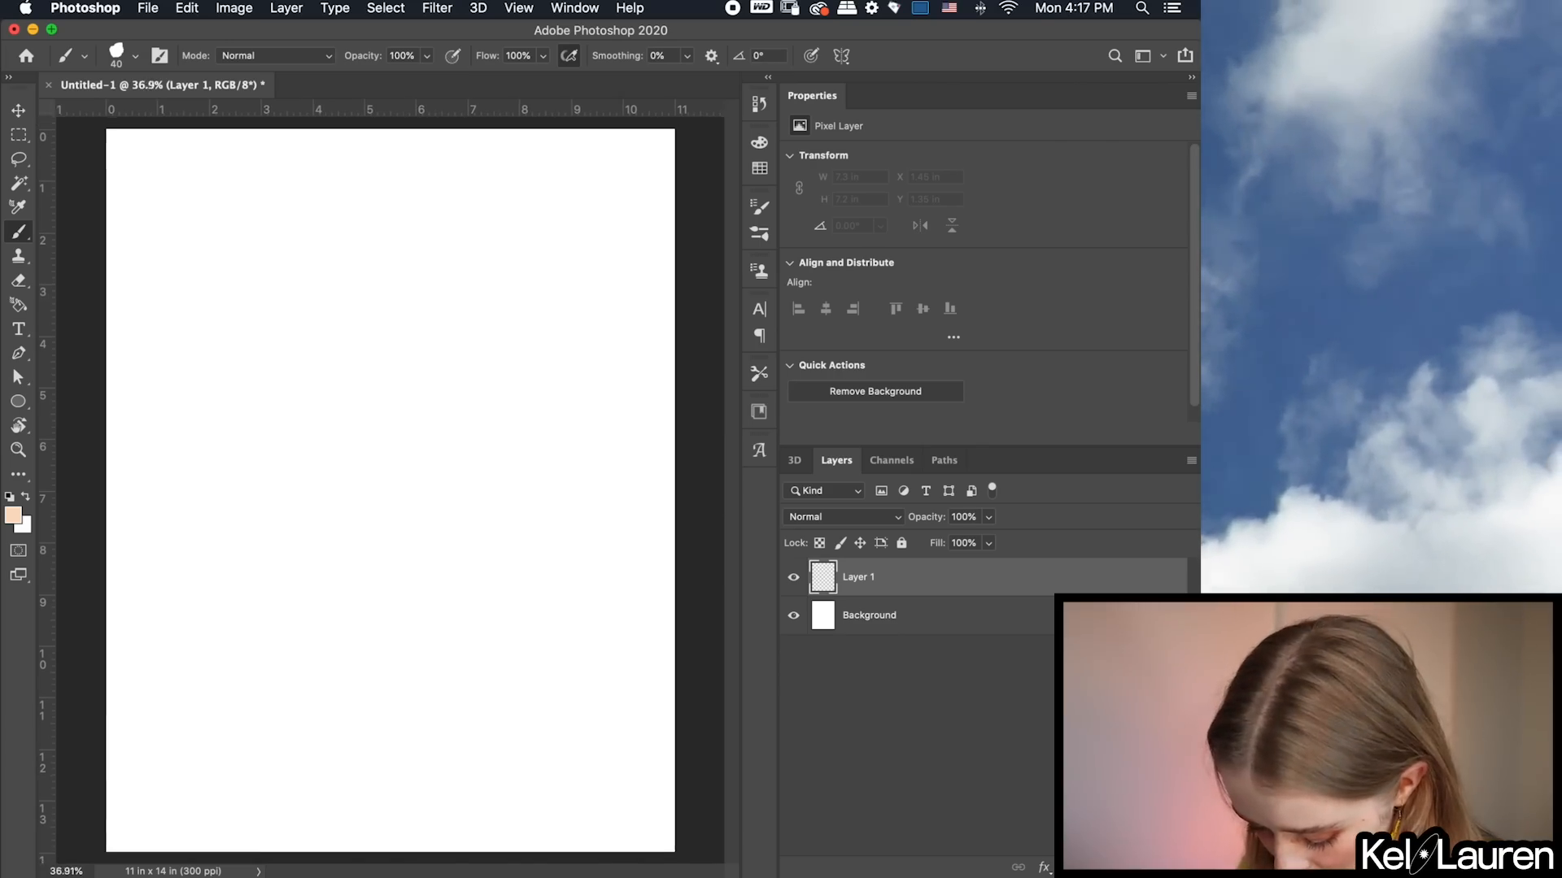
scroll(389, 491, up, 2)
scroll(389, 490, up, 1)
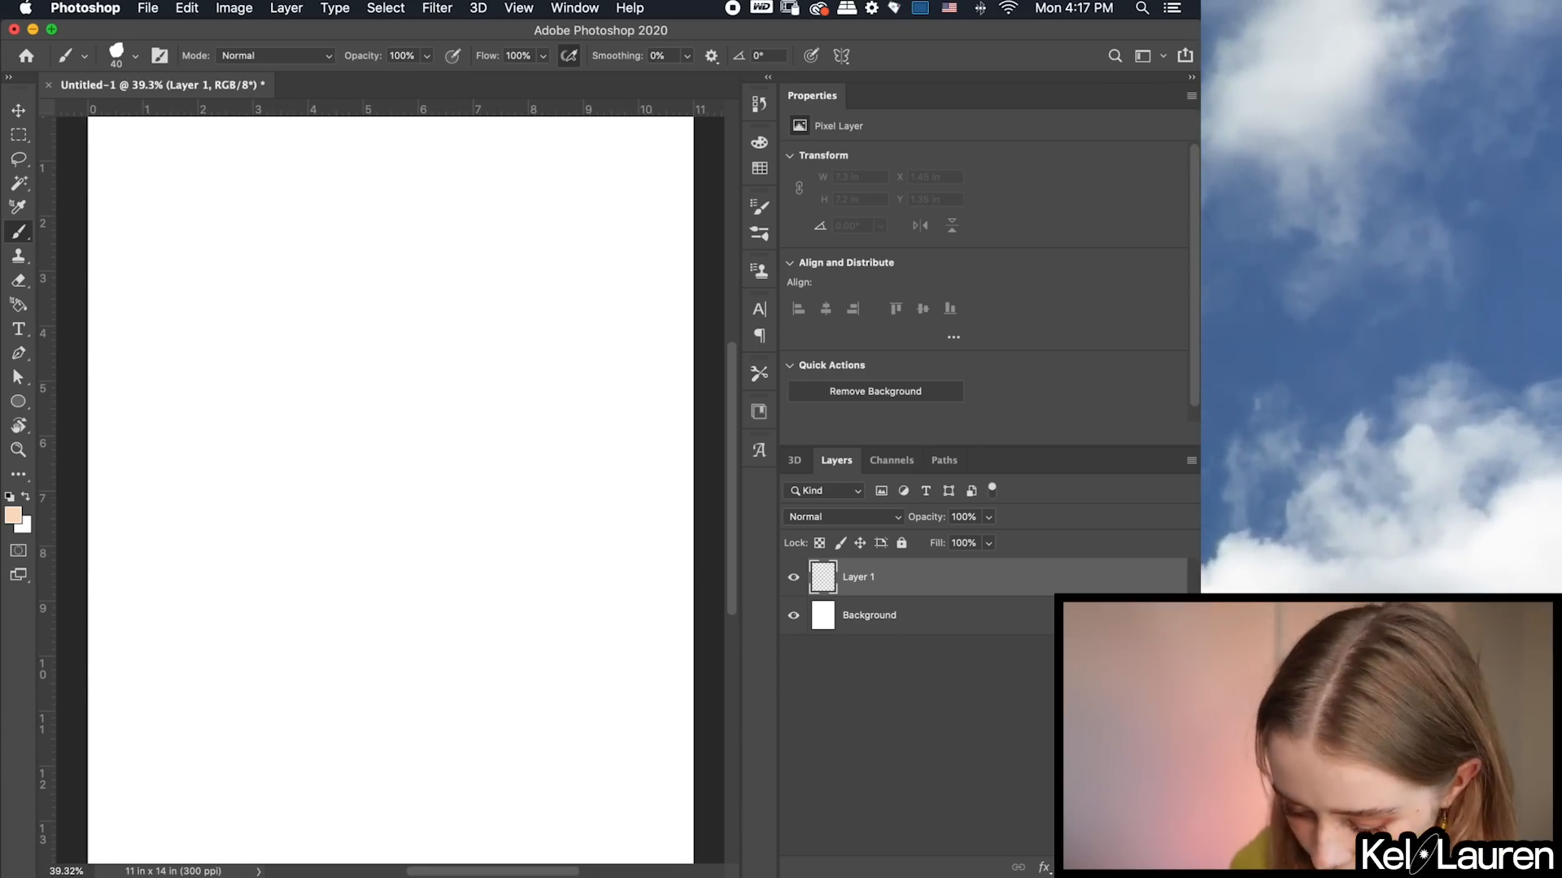
- Choose the recent 25 px brush preset for drawing
click(135, 57)
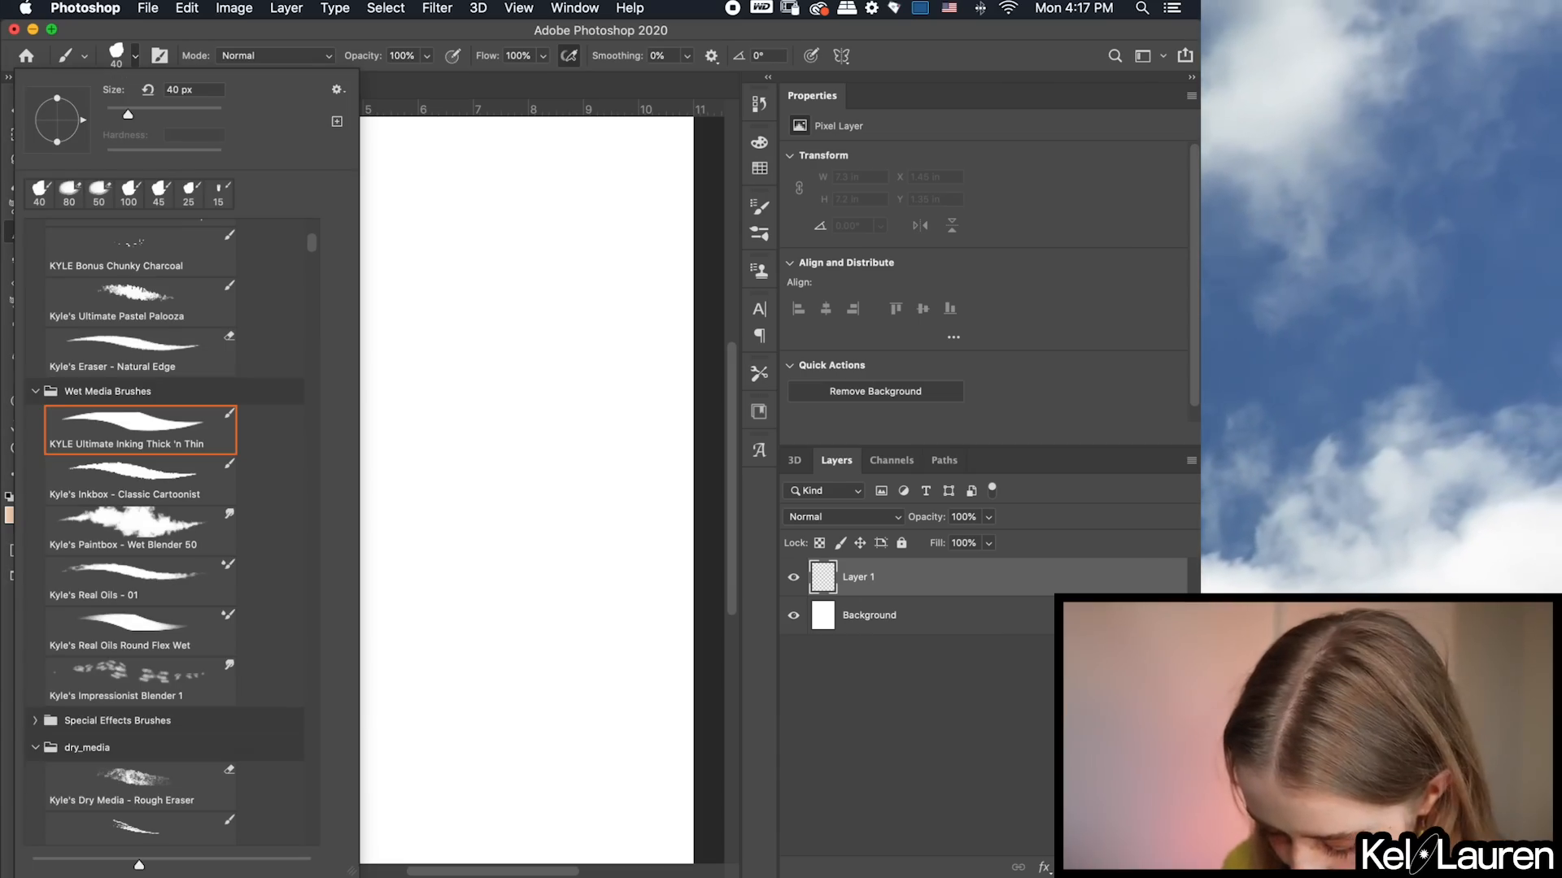
click(189, 193)
click(404, 372)
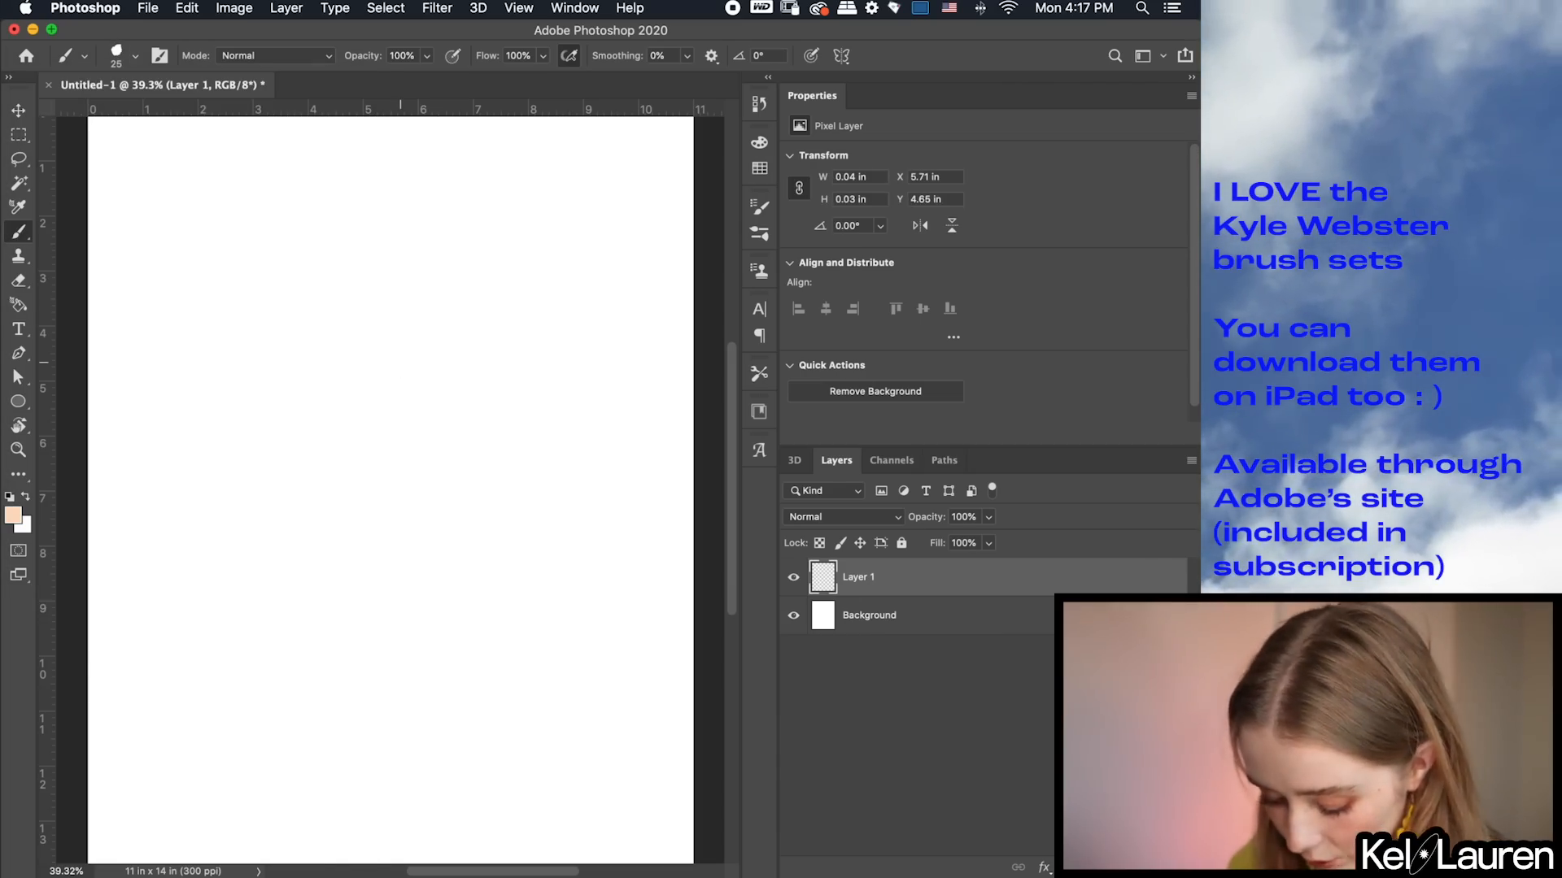
- Set the foreground colour to black
click(15, 517)
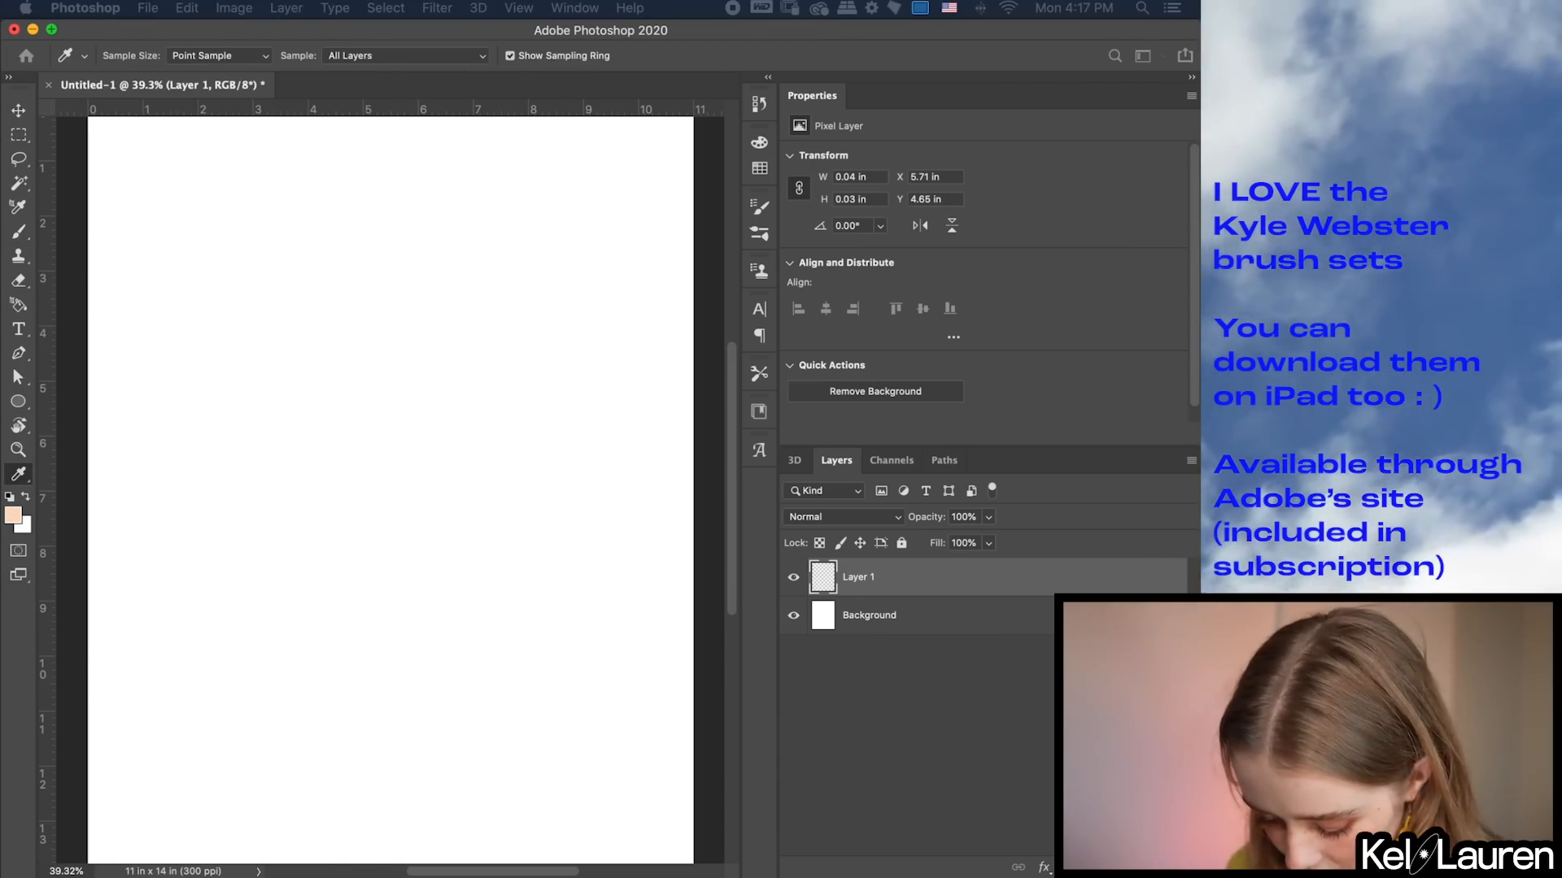
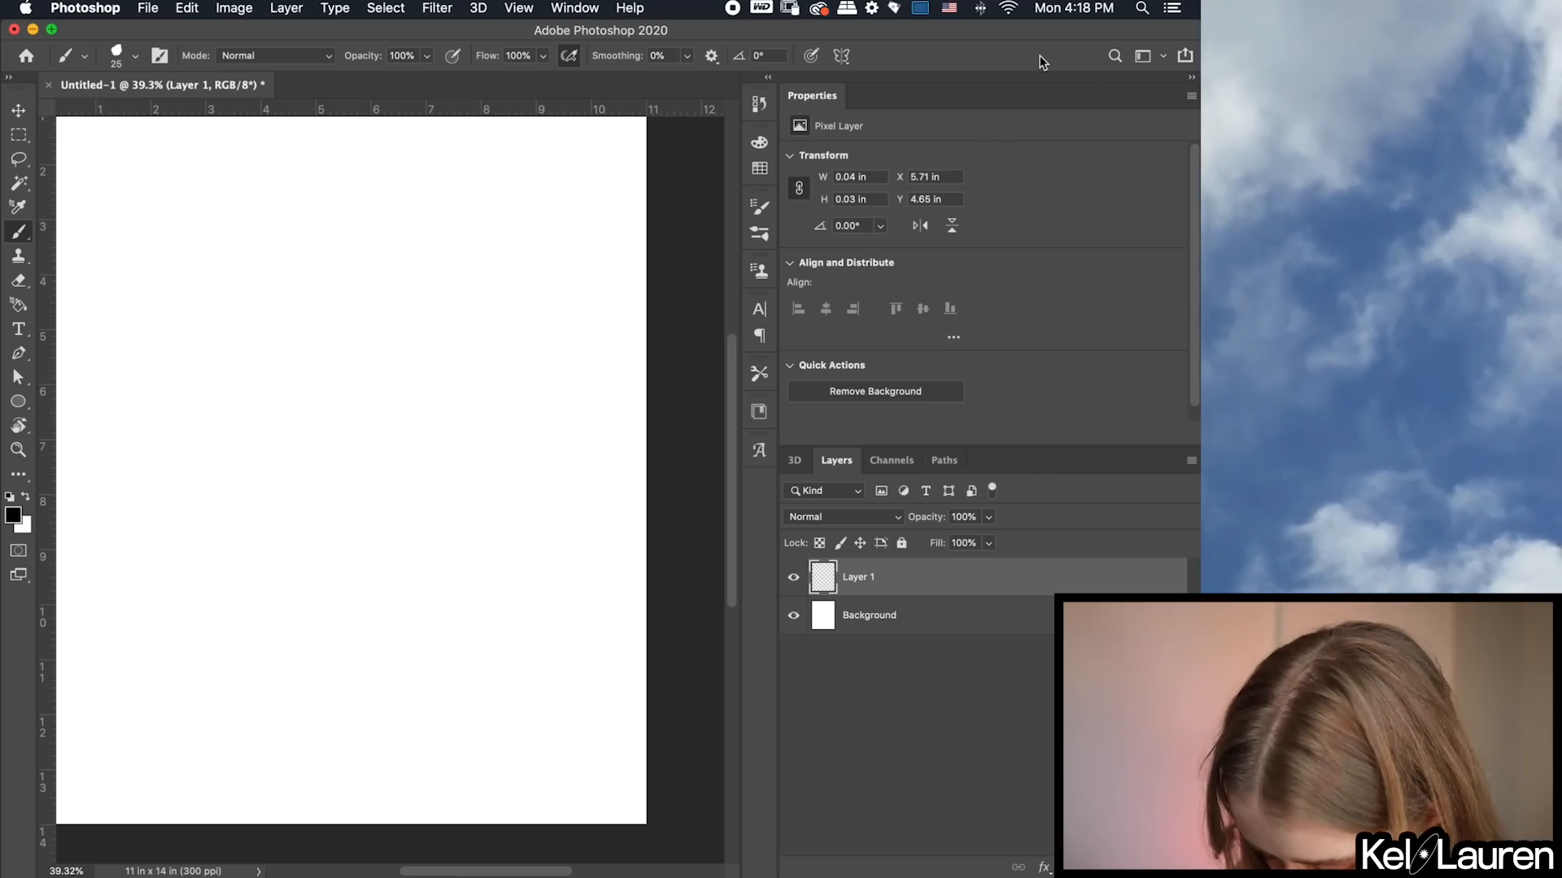
scroll(390, 488, down, 3)
scroll(390, 488, up, 3)
scroll(391, 488, down, 2)
scroll(391, 488, up, 2)
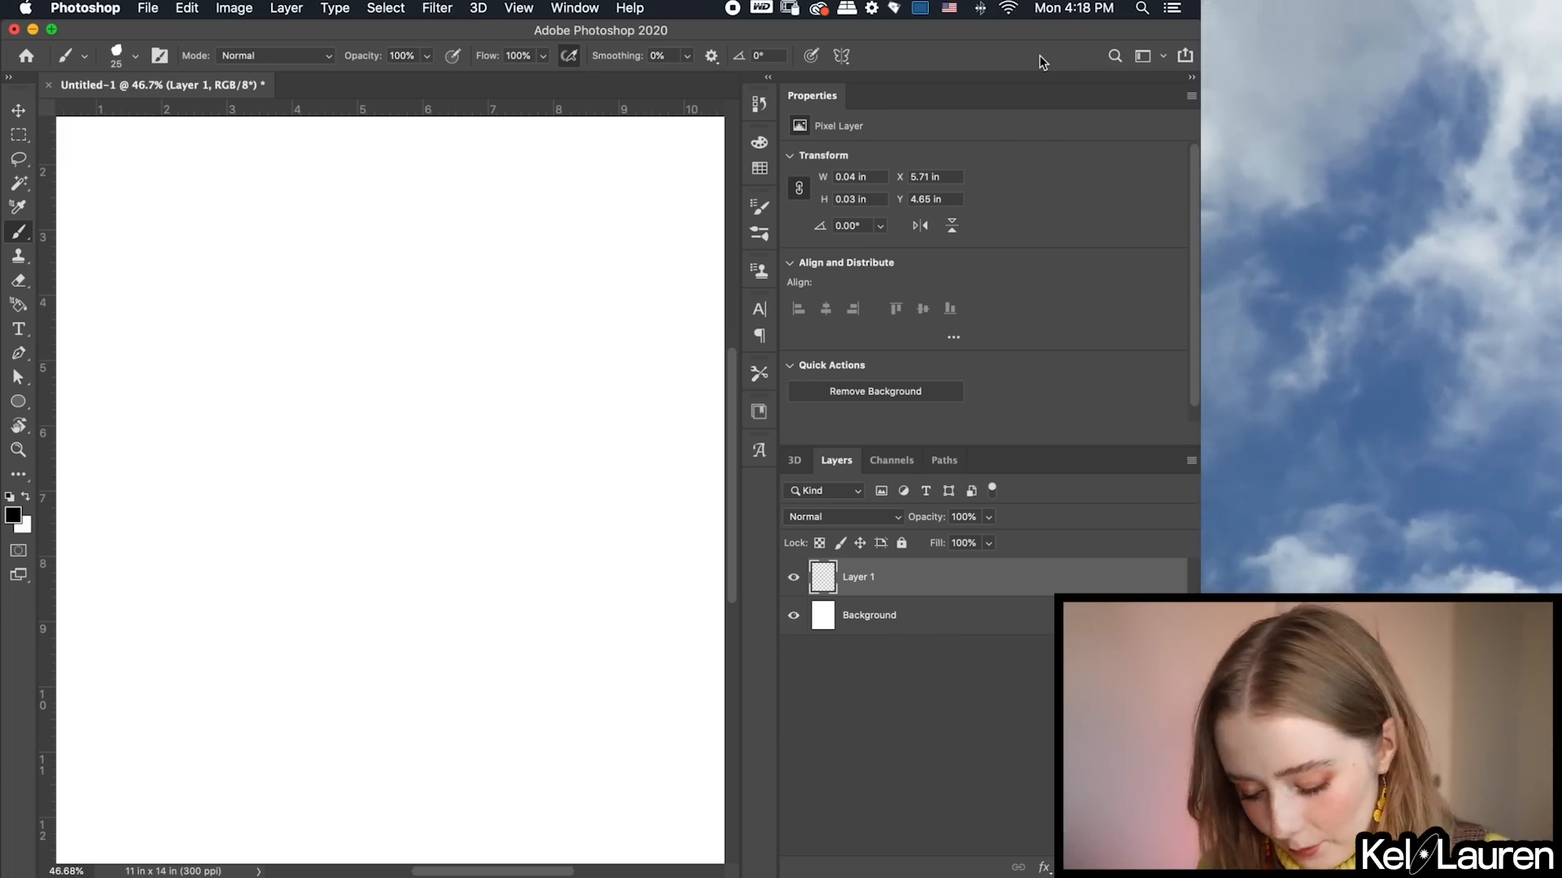
- Switch to a 45 px brush, and try and undo trial strokes for a scalloped cloud outline
drag(179, 431, 252, 385)
key(super+z)
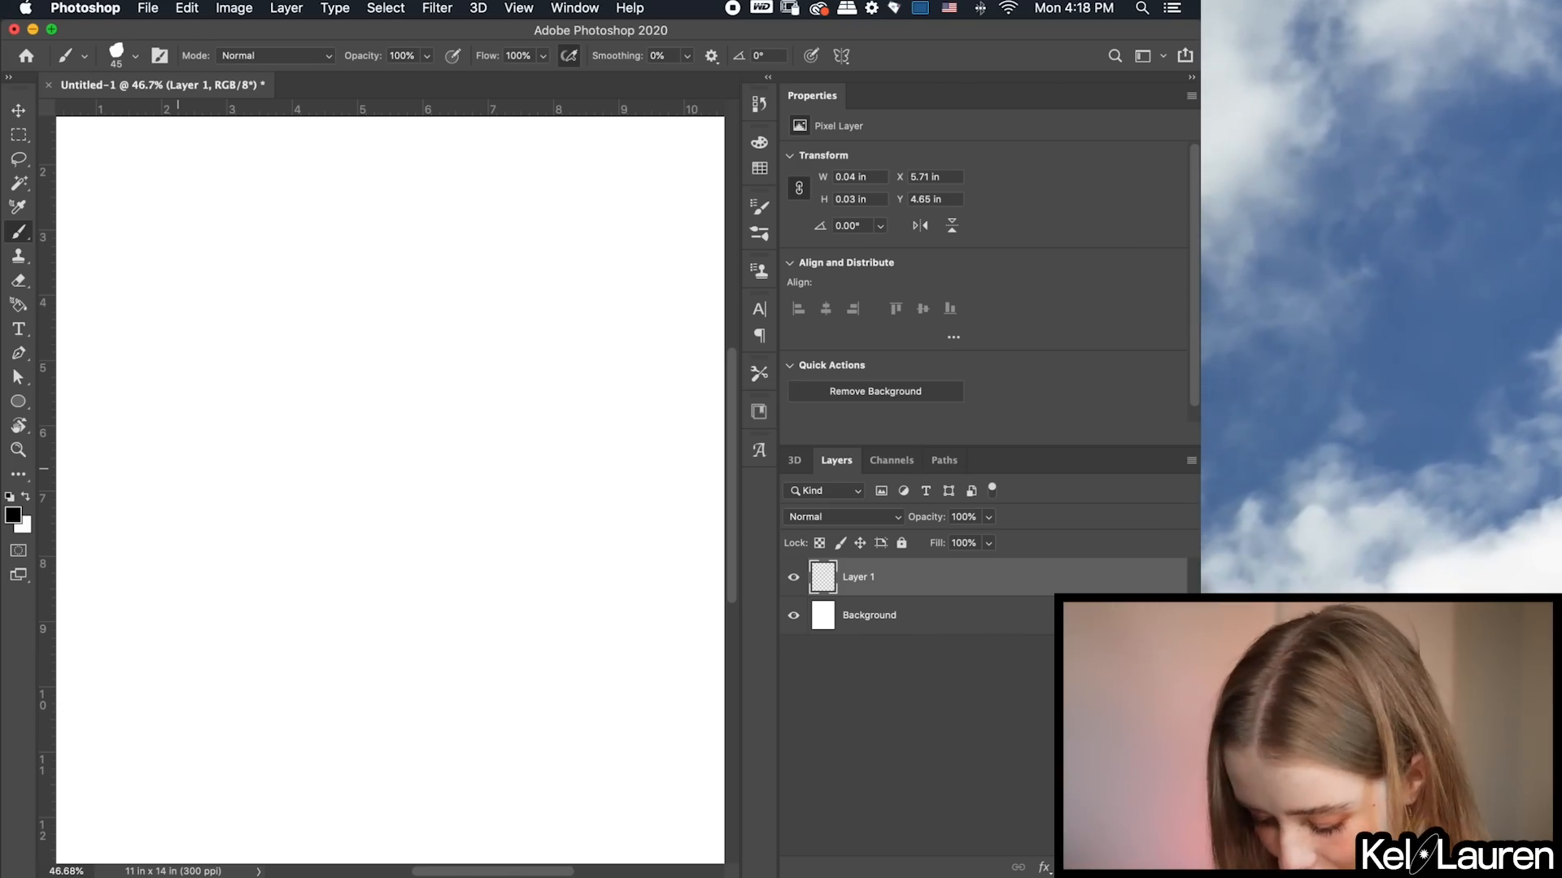
scroll(177, 467, up, 3)
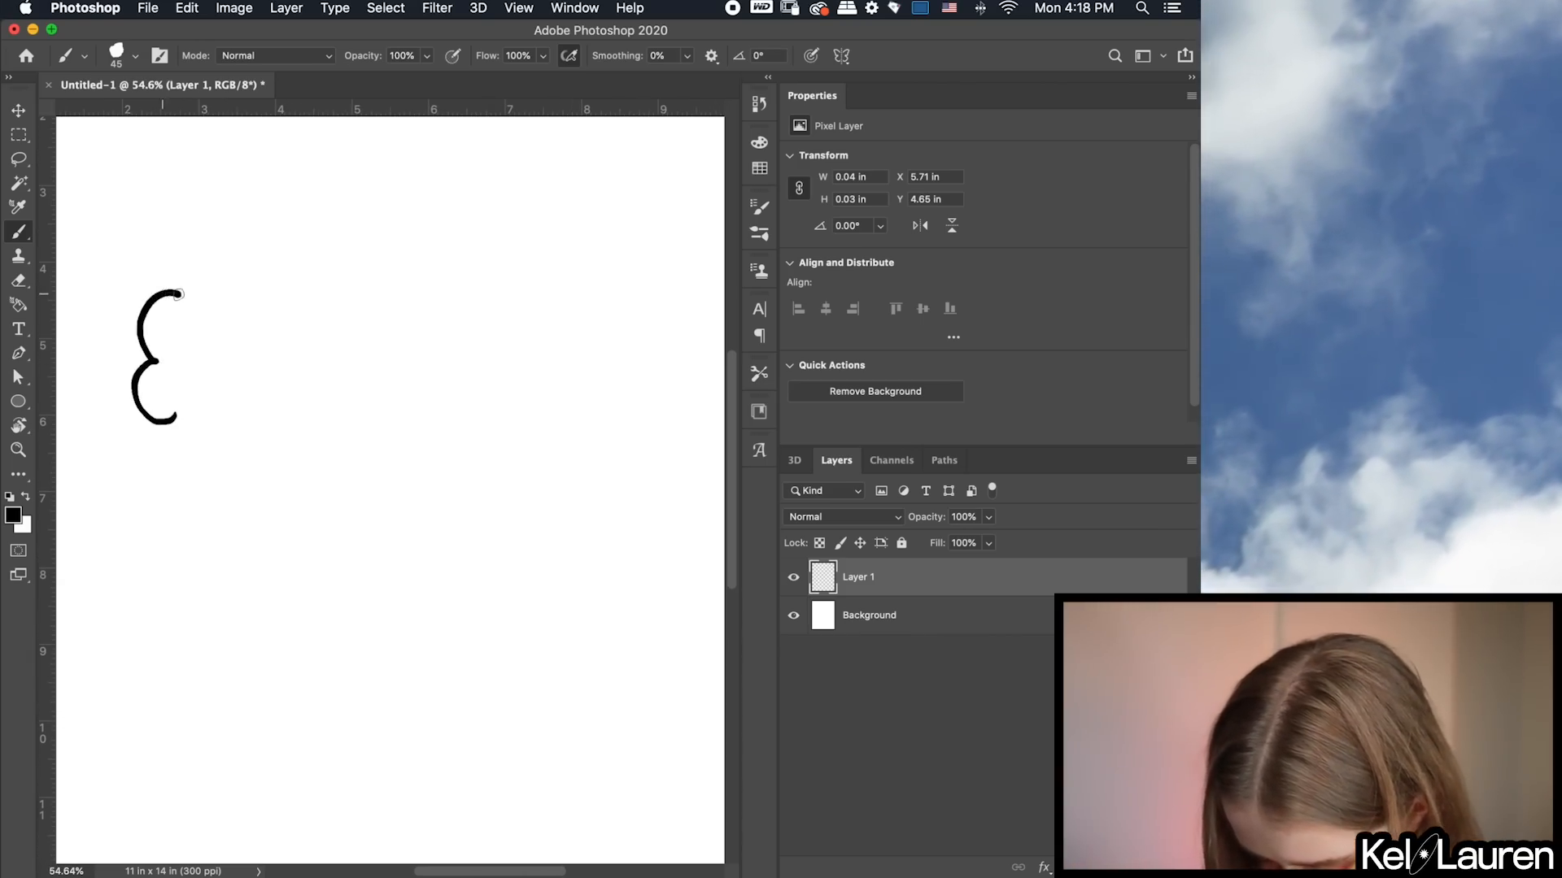
key(super+z)
- Draw the letter T as a closed, scalloped cloud outline about 6.1 in wide and 6.4 in tall on Layer 1
mouse_move(176, 440)
mouse_down()
mouse_move(218, 314)
mouse_move(399, 311)
mouse_up()
mouse_move(177, 440)
mouse_down()
mouse_move(291, 432)
mouse_move(294, 645)
mouse_move(364, 747)
mouse_up()
mouse_move(400, 311)
mouse_down()
mouse_move(518, 304)
mouse_move(406, 429)
mouse_move(390, 685)
mouse_move(365, 749)
mouse_up()
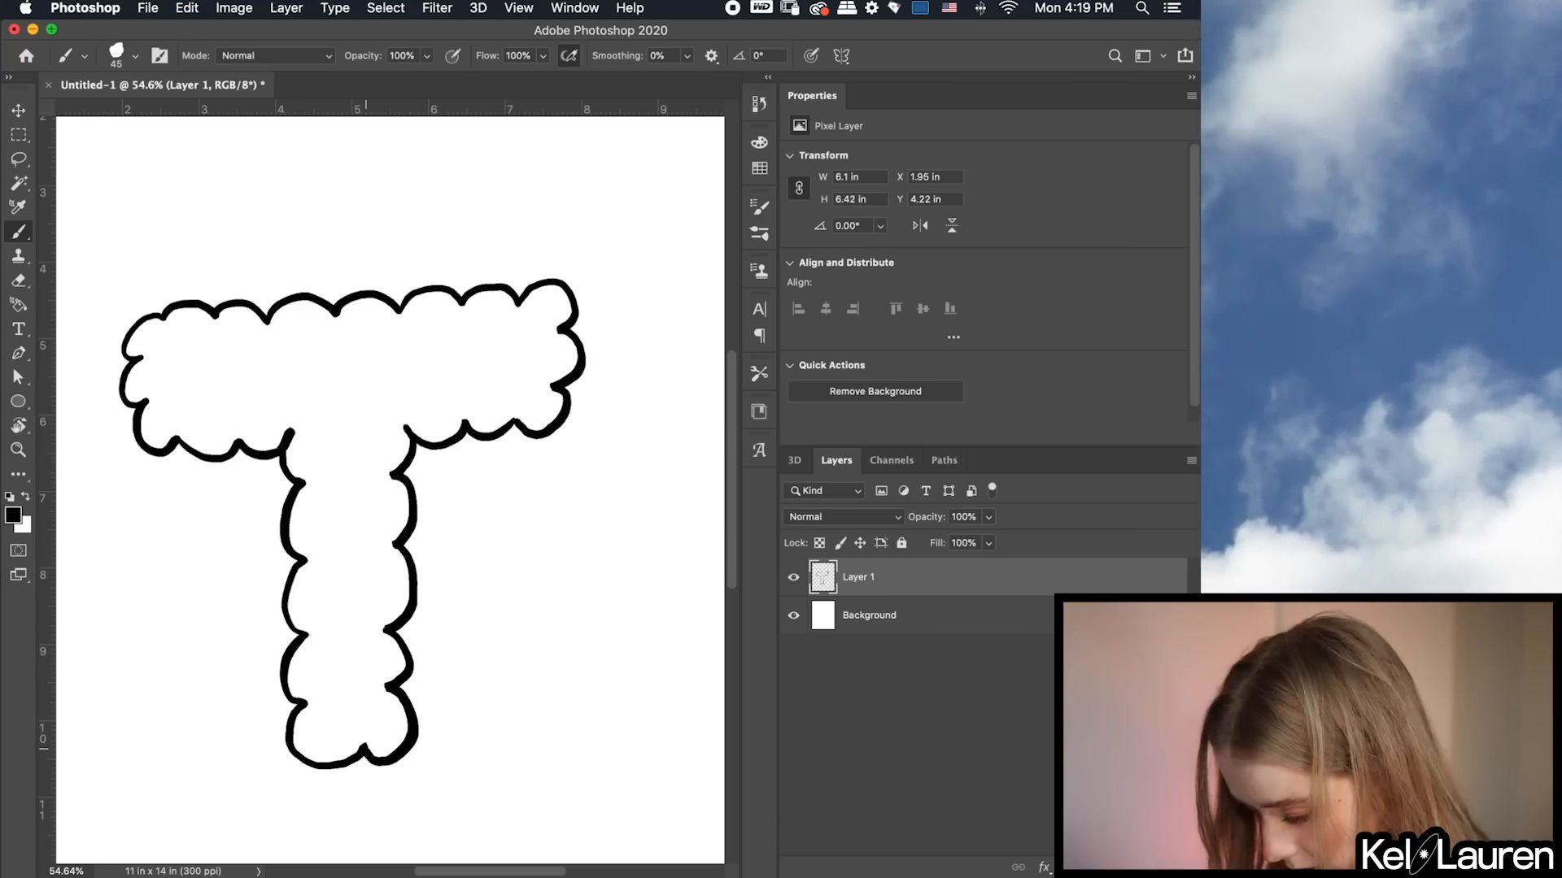
- Fade the T outline on Layer 1 to grey and add a new layer above it
scroll(393, 498, down, 5)
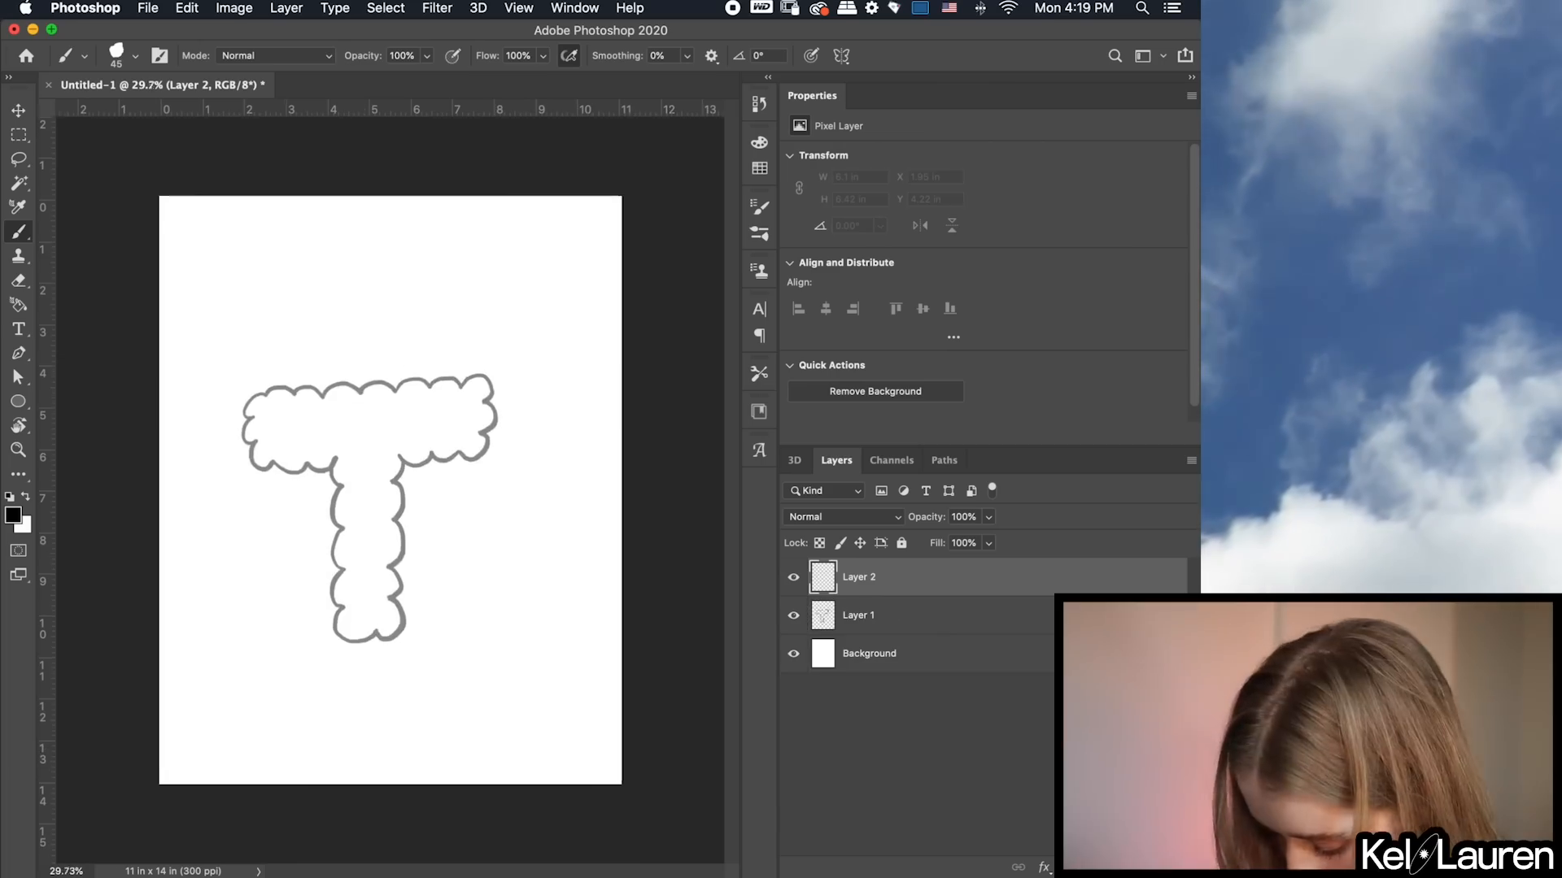
scroll(390, 488, up, 3)
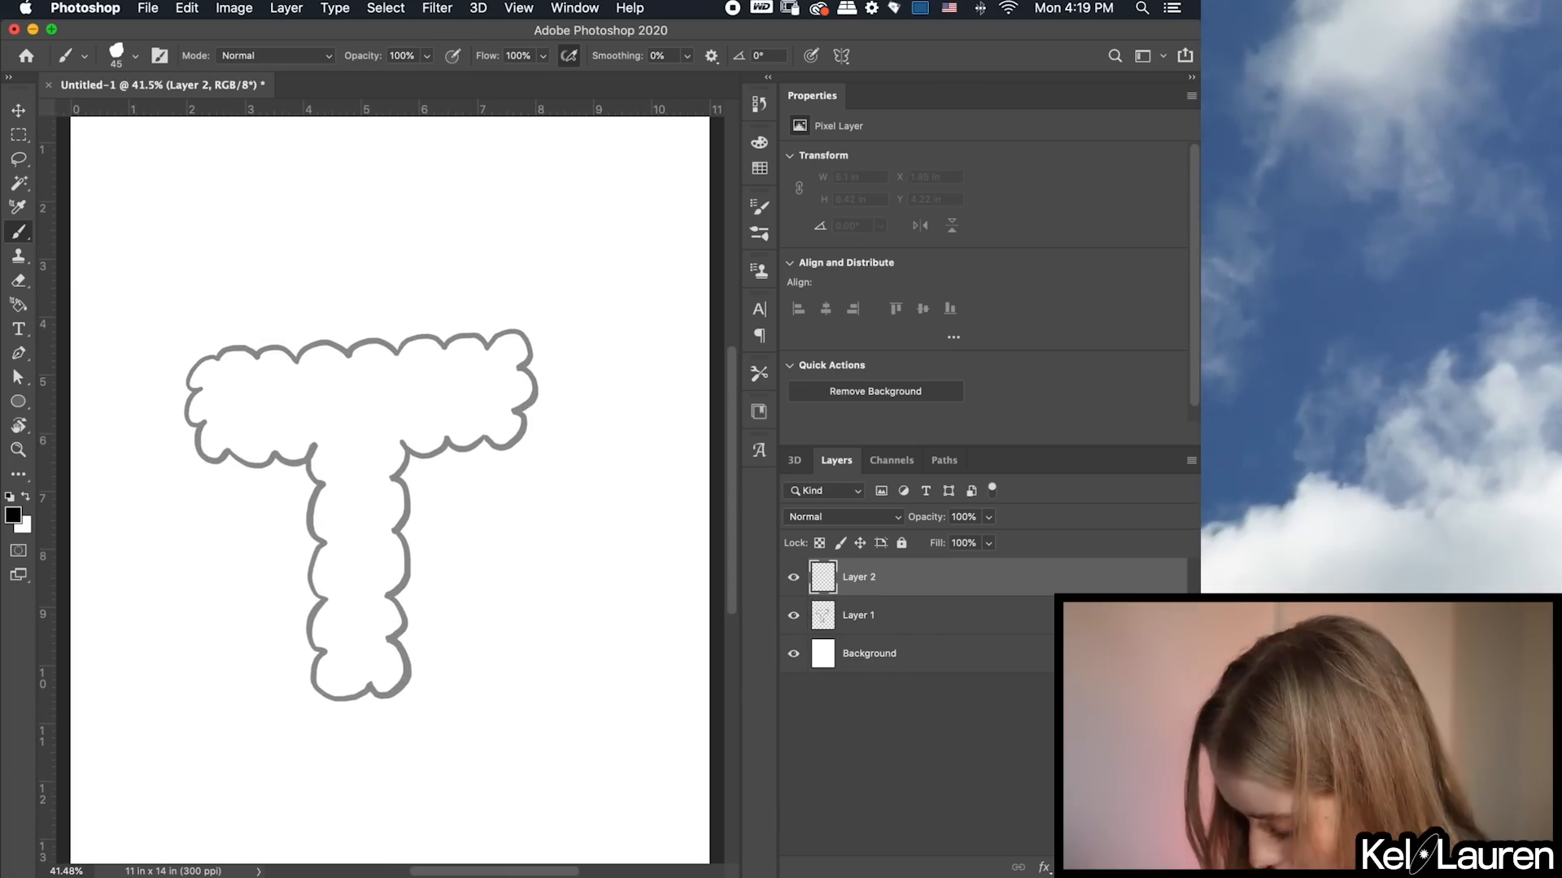
- Draw the letter W as a scalloped cloud outline about 9 in wide and 6 in tall on Layer 2, undoing unsuccessful strokes
click(895, 616)
click(895, 577)
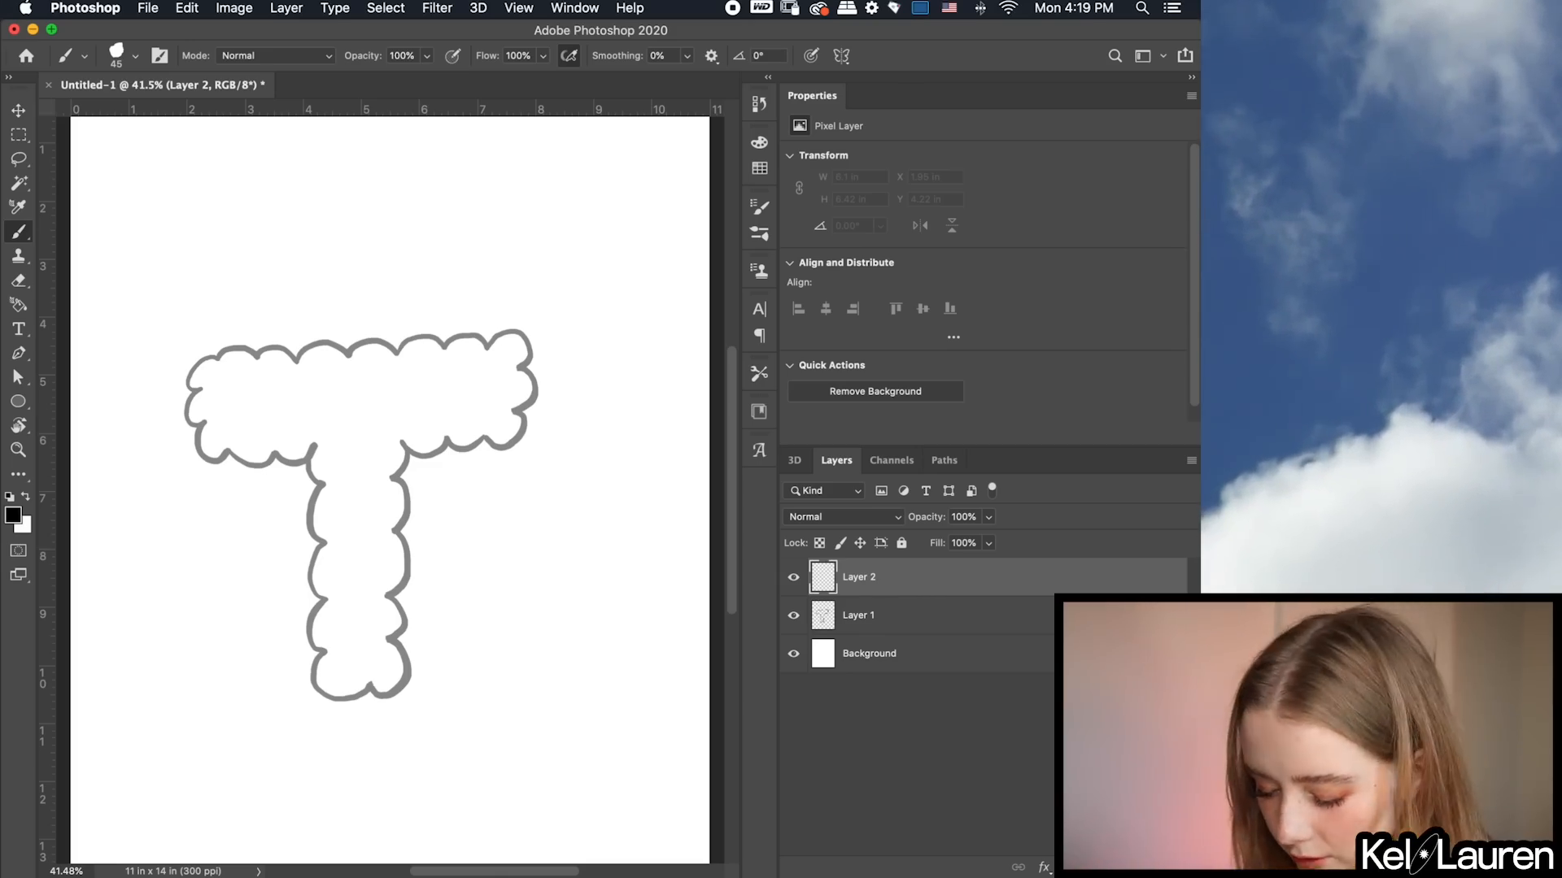
mouse_move(210, 359)
mouse_down()
mouse_move(225, 495)
mouse_move(314, 480)
mouse_up()
key(super+z)
mouse_move(175, 361)
mouse_down()
mouse_move(352, 690)
mouse_move(230, 537)
mouse_move(403, 537)
mouse_move(499, 665)
mouse_up()
key(super+z)
mouse_move(183, 359)
mouse_down()
mouse_move(252, 367)
mouse_move(316, 533)
mouse_move(496, 539)
mouse_up()
mouse_move(500, 664)
mouse_down()
mouse_move(544, 644)
mouse_move(563, 608)
mouse_move(533, 649)
mouse_up()
key(super+z)
mouse_move(497, 512)
mouse_down()
mouse_move(620, 357)
mouse_move(686, 371)
mouse_move(533, 648)
mouse_up()
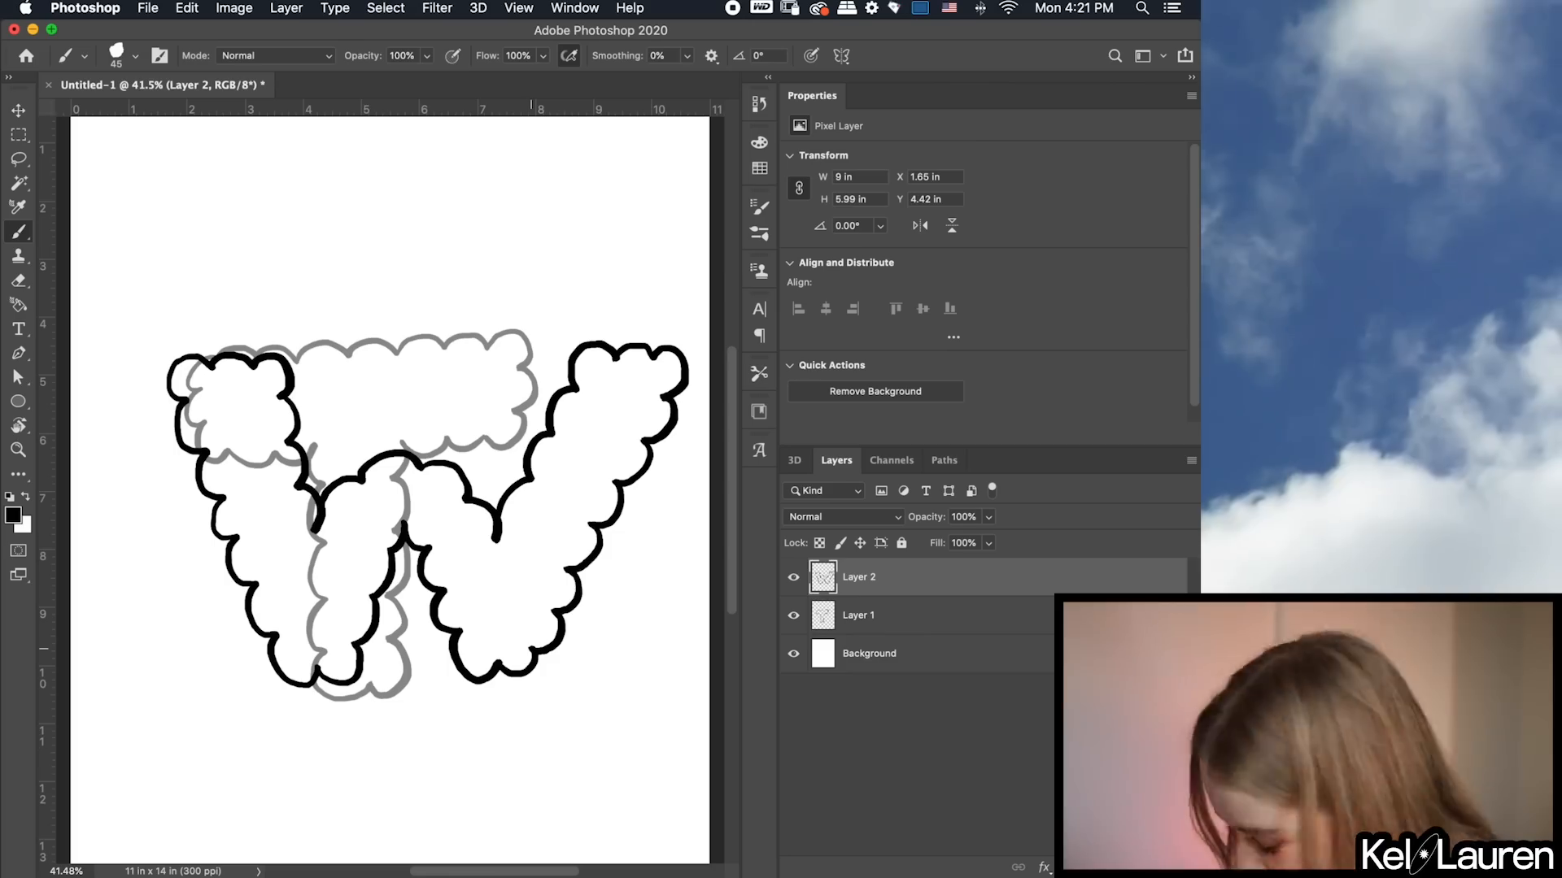
- Add Layer 3 above the W and fade the W outline on Layer 2 to light grey, leaving Layer 3 active
click(1149, 867)
click(859, 616)
drag(929, 517, 896, 527)
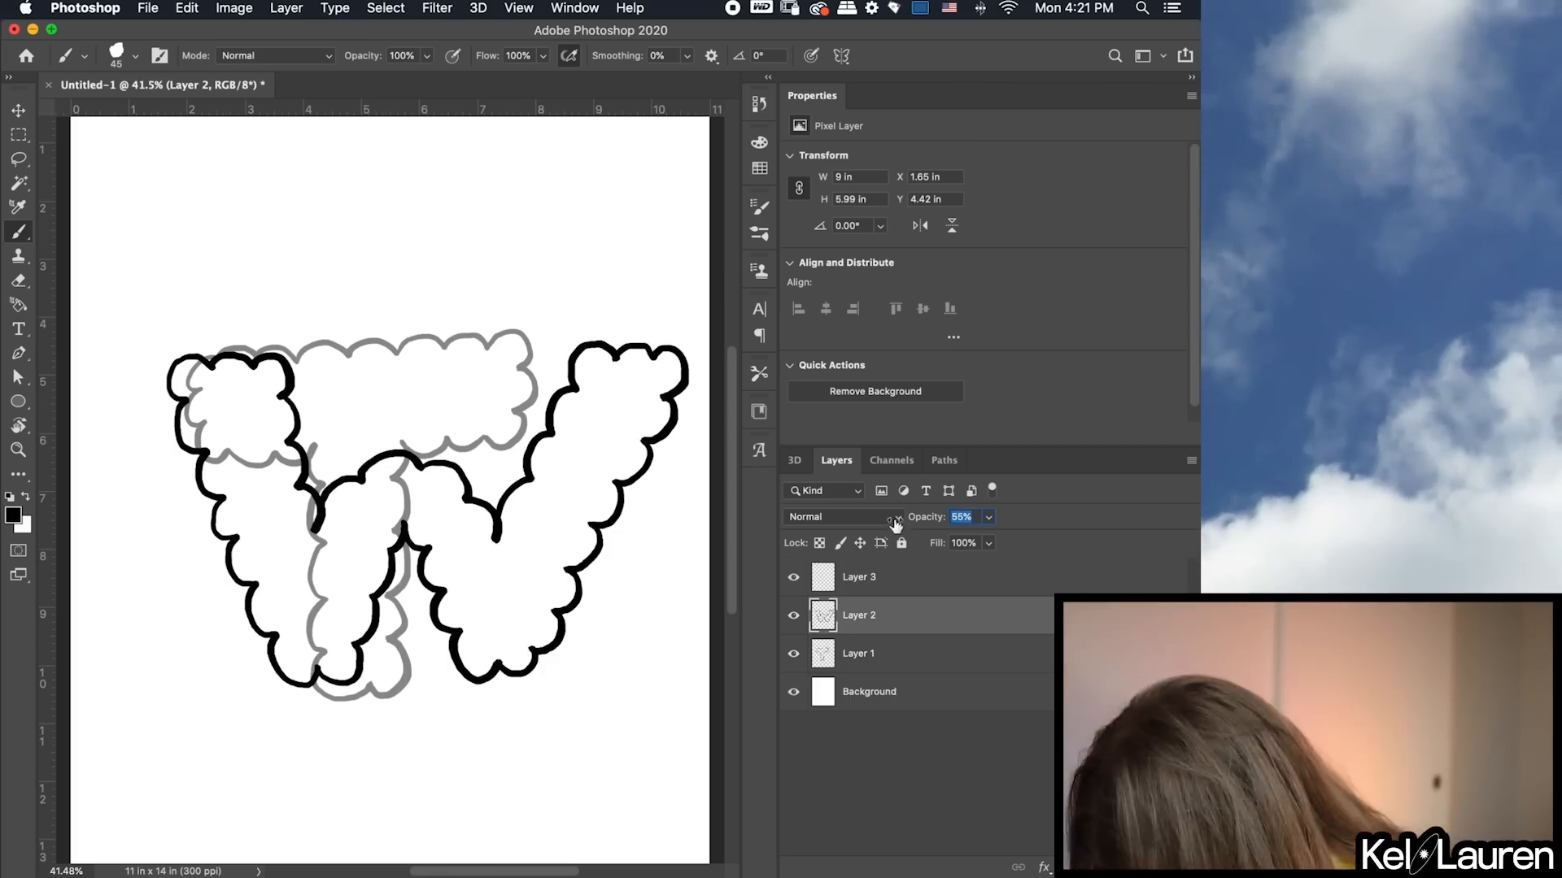
click(1148, 868)
click(1175, 867)
click(740, 314)
click(859, 577)
- Draw a scalloped cloud letter P about 4.2 in wide and 6.5 in tall on Layer 3, with a small pointed counter inside
mouse_move(347, 353)
mouse_down()
mouse_move(322, 658)
mouse_move(384, 616)
mouse_up()
mouse_move(347, 353)
mouse_down()
mouse_move(458, 362)
mouse_move(391, 552)
mouse_up()
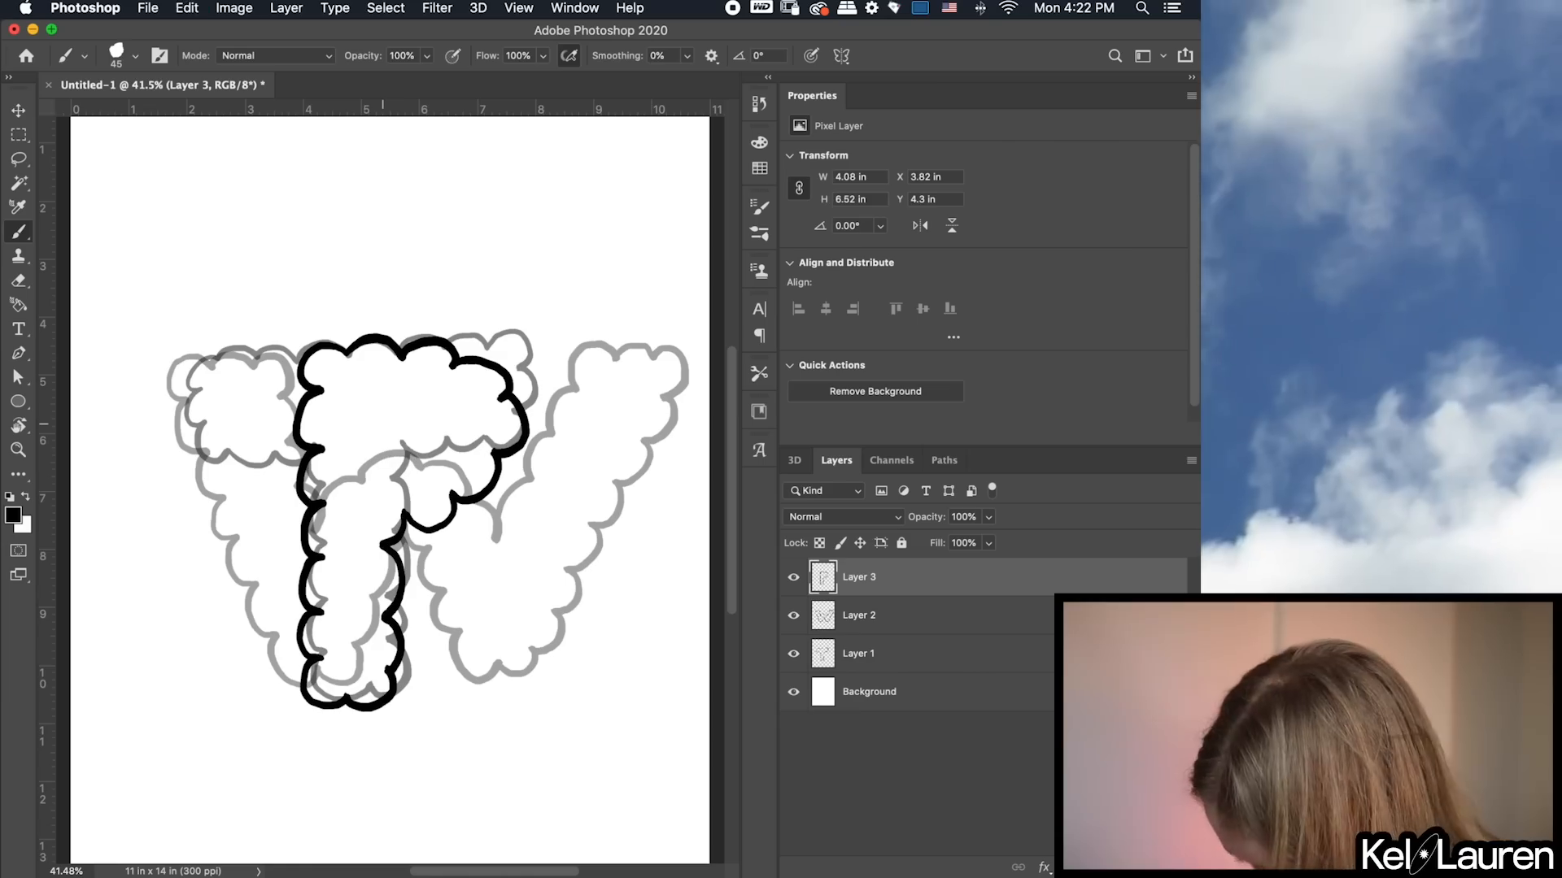
key(super+z)
key(super+z)
mouse_move(457, 362)
mouse_down()
mouse_move(509, 513)
mouse_move(398, 622)
mouse_up()
drag(382, 429, 390, 474)
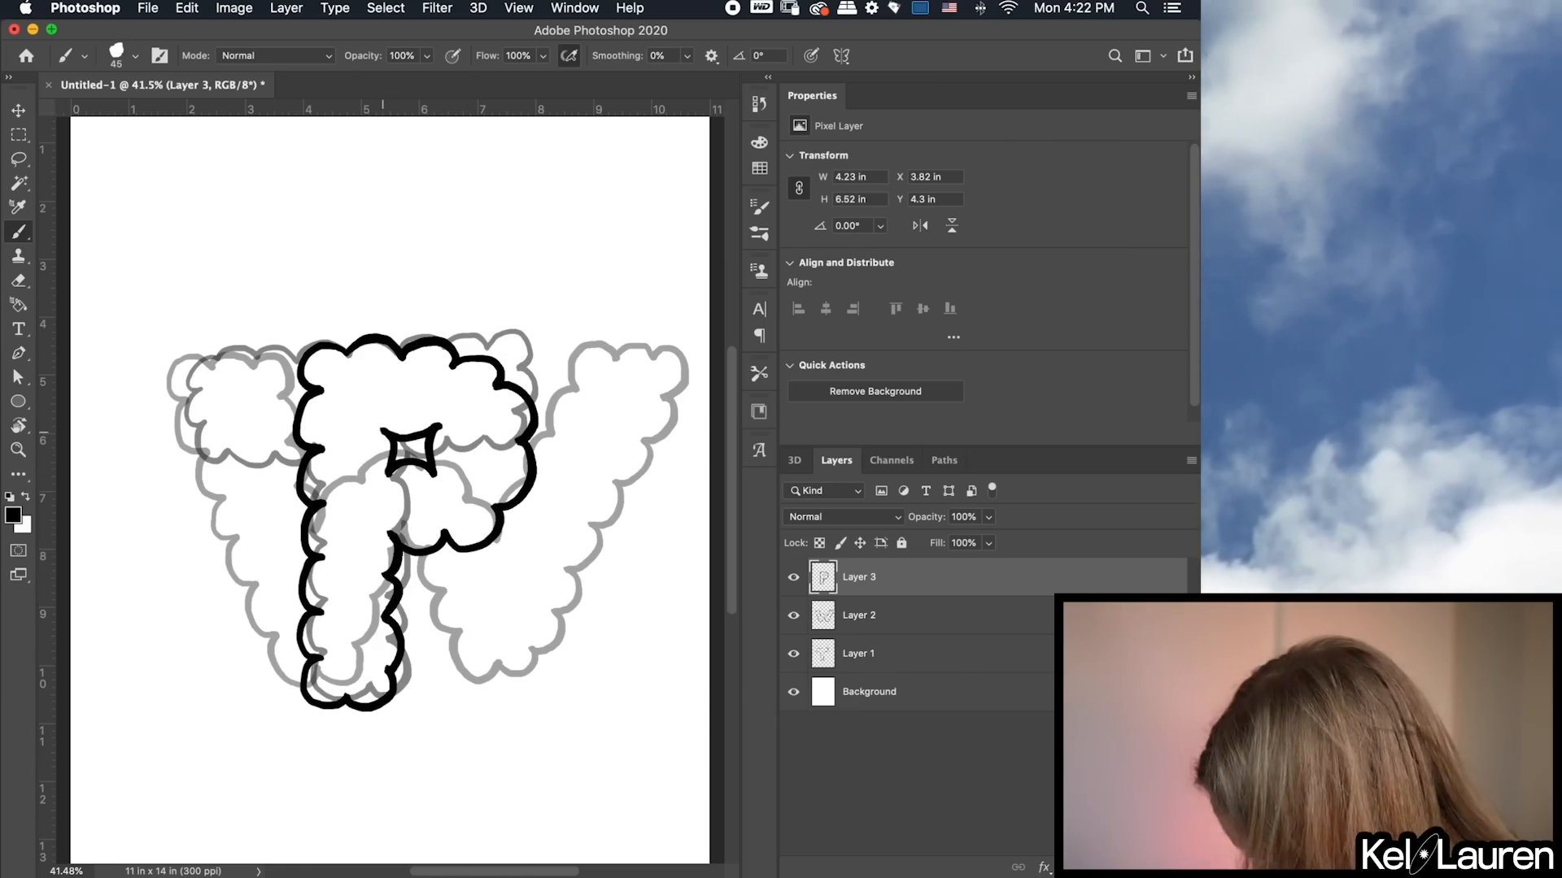
- Show only the W as a drawing guide over the background and add a new layer on top
click(795, 651)
click(793, 577)
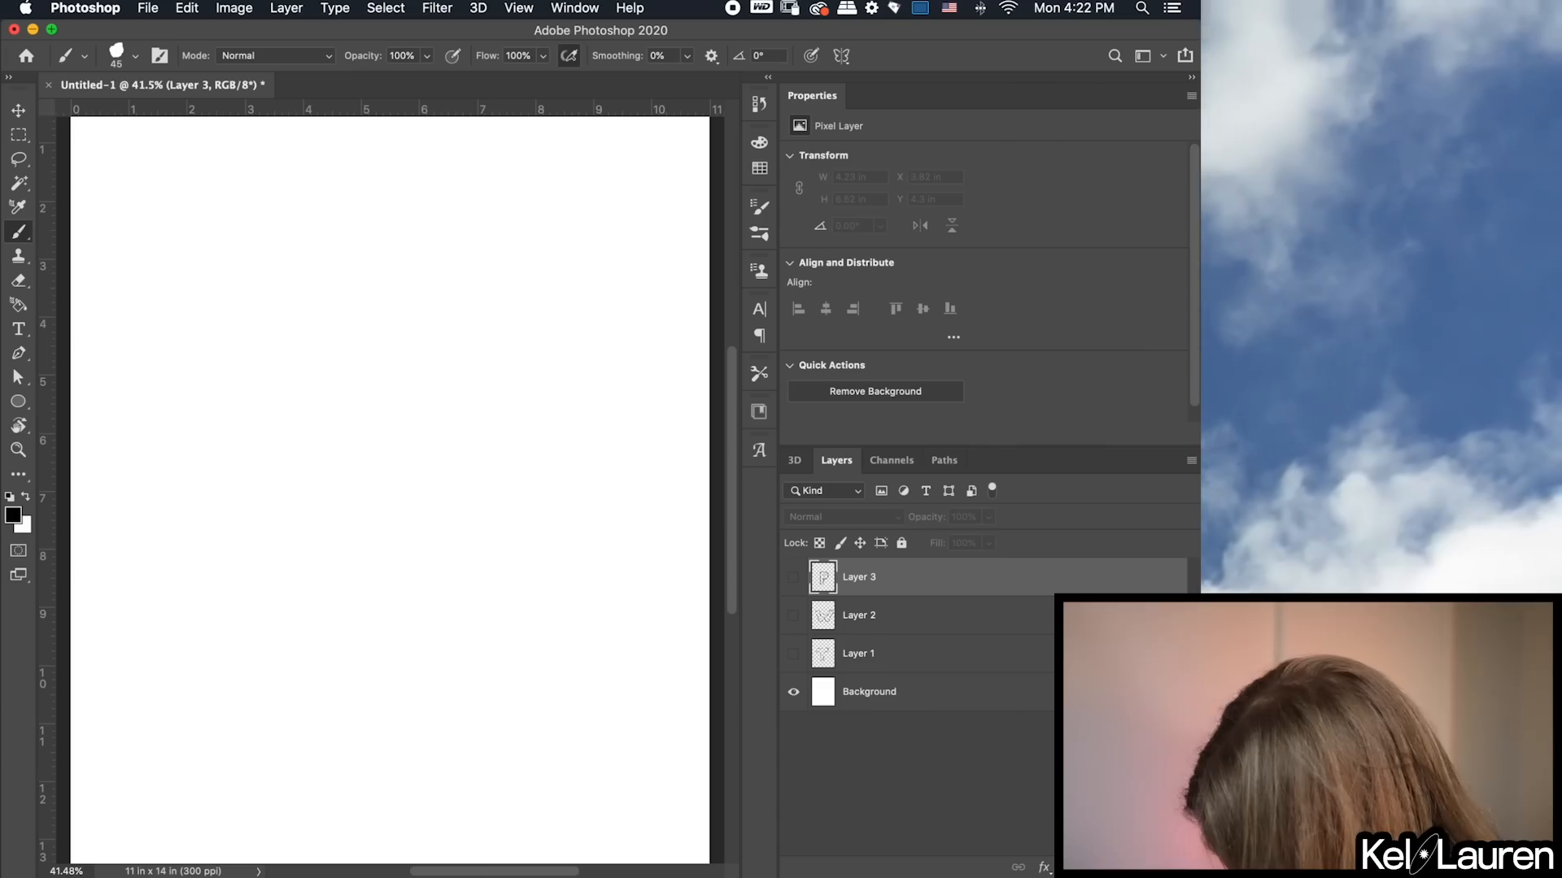
click(794, 614)
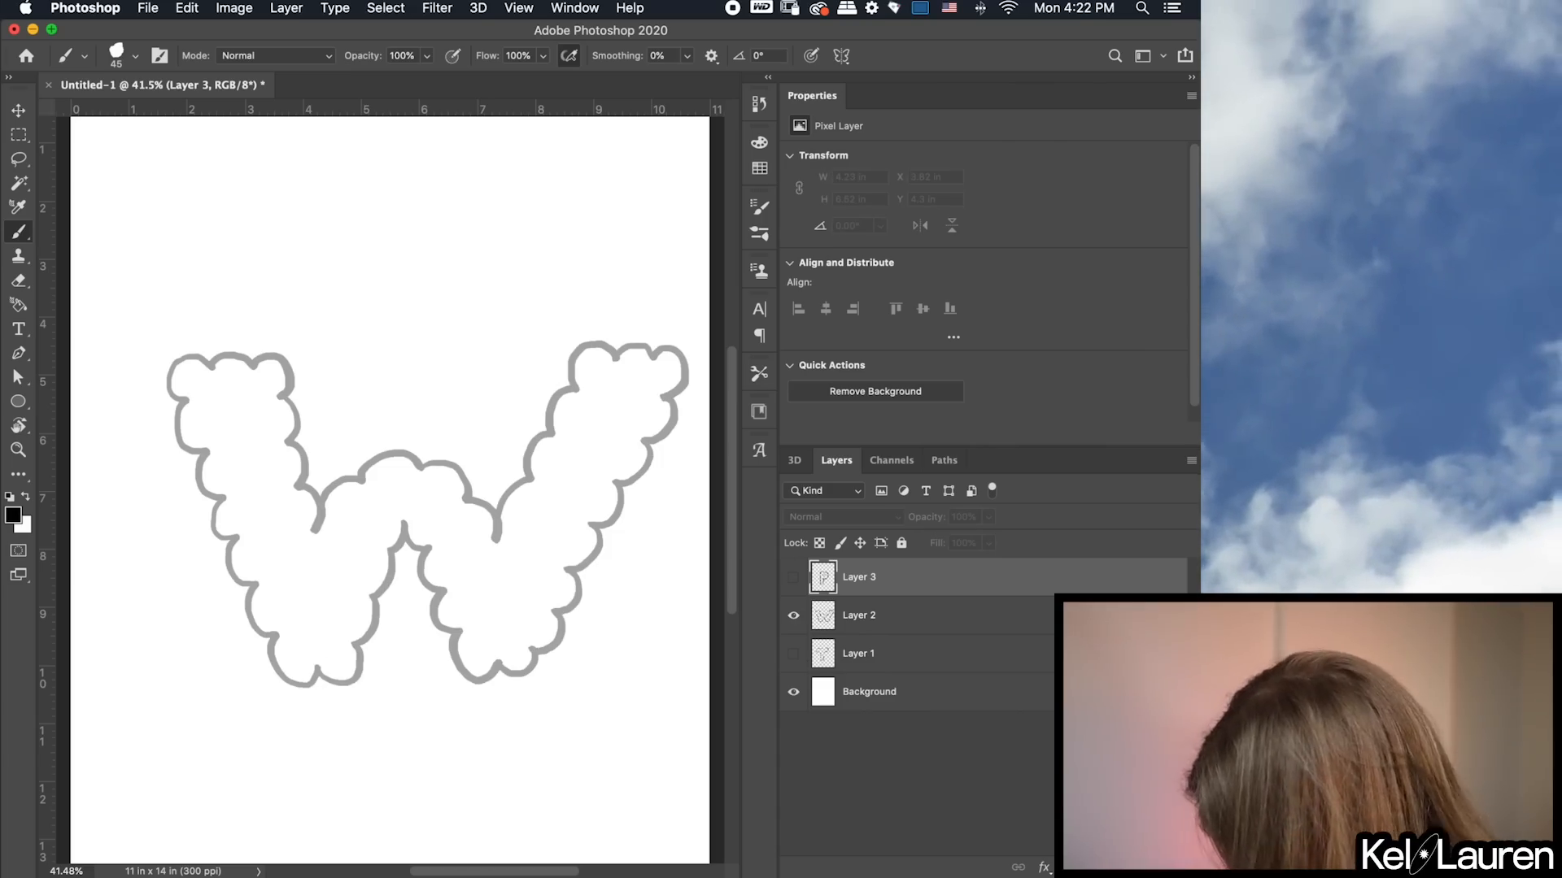
key(alt+shift+super+n)
- Draw the letter K as a scalloped cloud outline about 5.2 in wide and 6.4 in tall on Layer 4
mouse_move(313, 346)
mouse_down()
mouse_move(286, 488)
mouse_move(361, 700)
mouse_move(356, 532)
mouse_move(562, 391)
mouse_move(381, 573)
mouse_up()
drag(368, 675, 365, 598)
drag(415, 539, 452, 561)
mouse_move(375, 622)
mouse_down()
mouse_move(480, 676)
mouse_move(439, 549)
mouse_up()
- Erase the K's inner joins and lower leg and redraw them as connected scalloped outlines
key(e)
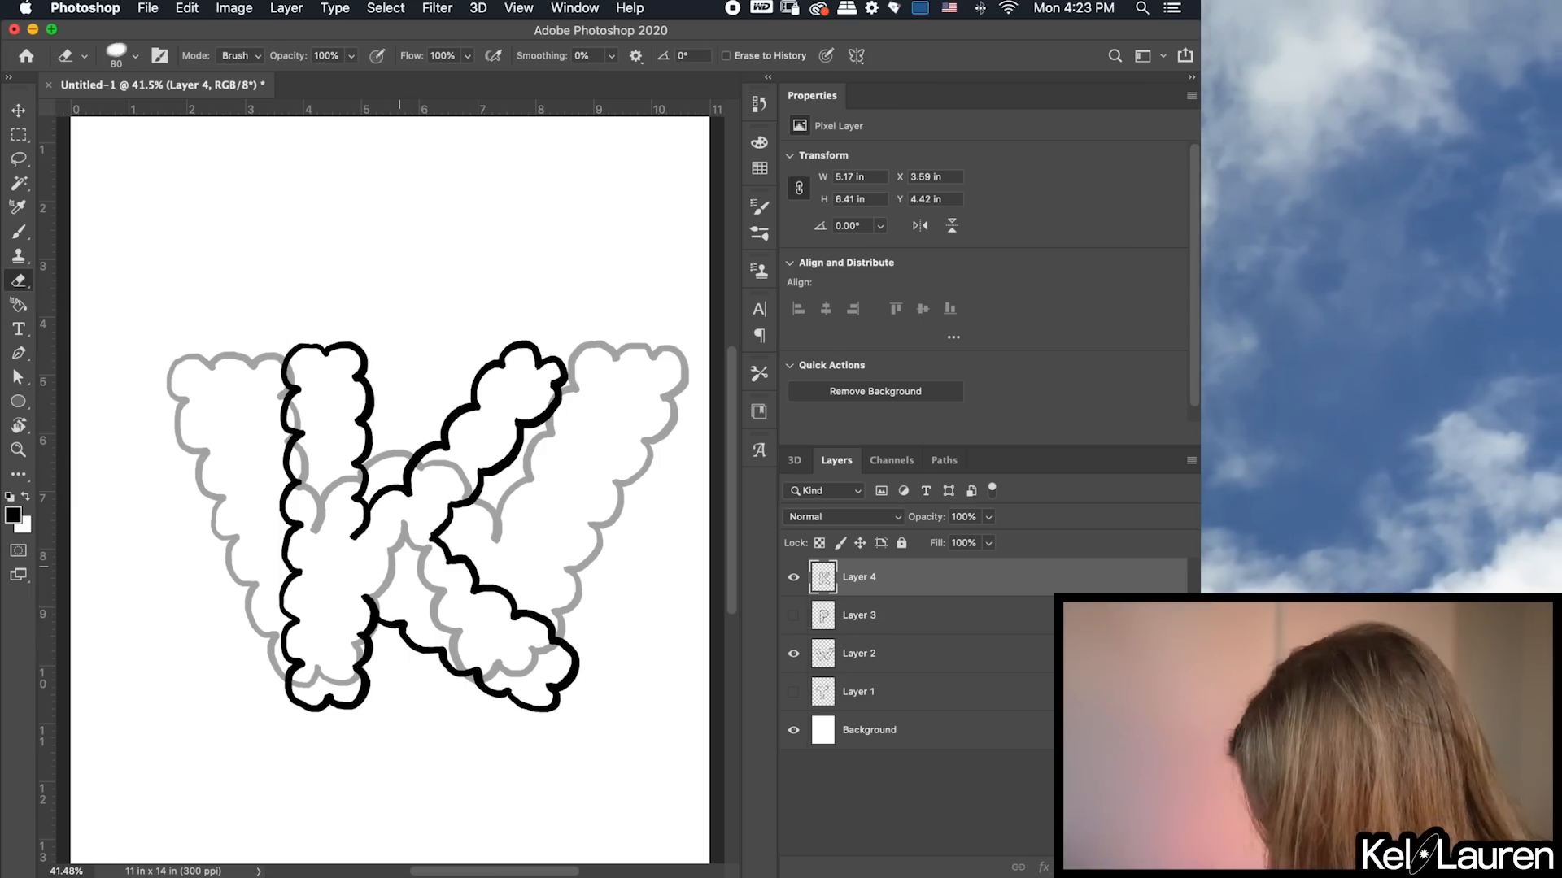
mouse_move(455, 548)
mouse_down()
mouse_move(418, 554)
mouse_move(459, 536)
mouse_move(421, 541)
mouse_move(451, 558)
mouse_up()
drag(378, 519, 356, 537)
drag(386, 619, 559, 701)
key(super+plus)
key(b)
drag(358, 583, 372, 617)
drag(447, 542, 415, 548)
drag(372, 614, 535, 736)
drag(411, 548, 534, 730)
- Trim the end of the K's upper arm with the eraser, and move Layer 3 below Layer 2 with all letters shown
click(793, 654)
key(e)
mouse_move(537, 322)
mouse_down()
mouse_move(566, 338)
mouse_move(582, 394)
mouse_up()
key(b)
drag(859, 615, 859, 672)
drag(793, 616, 793, 692)
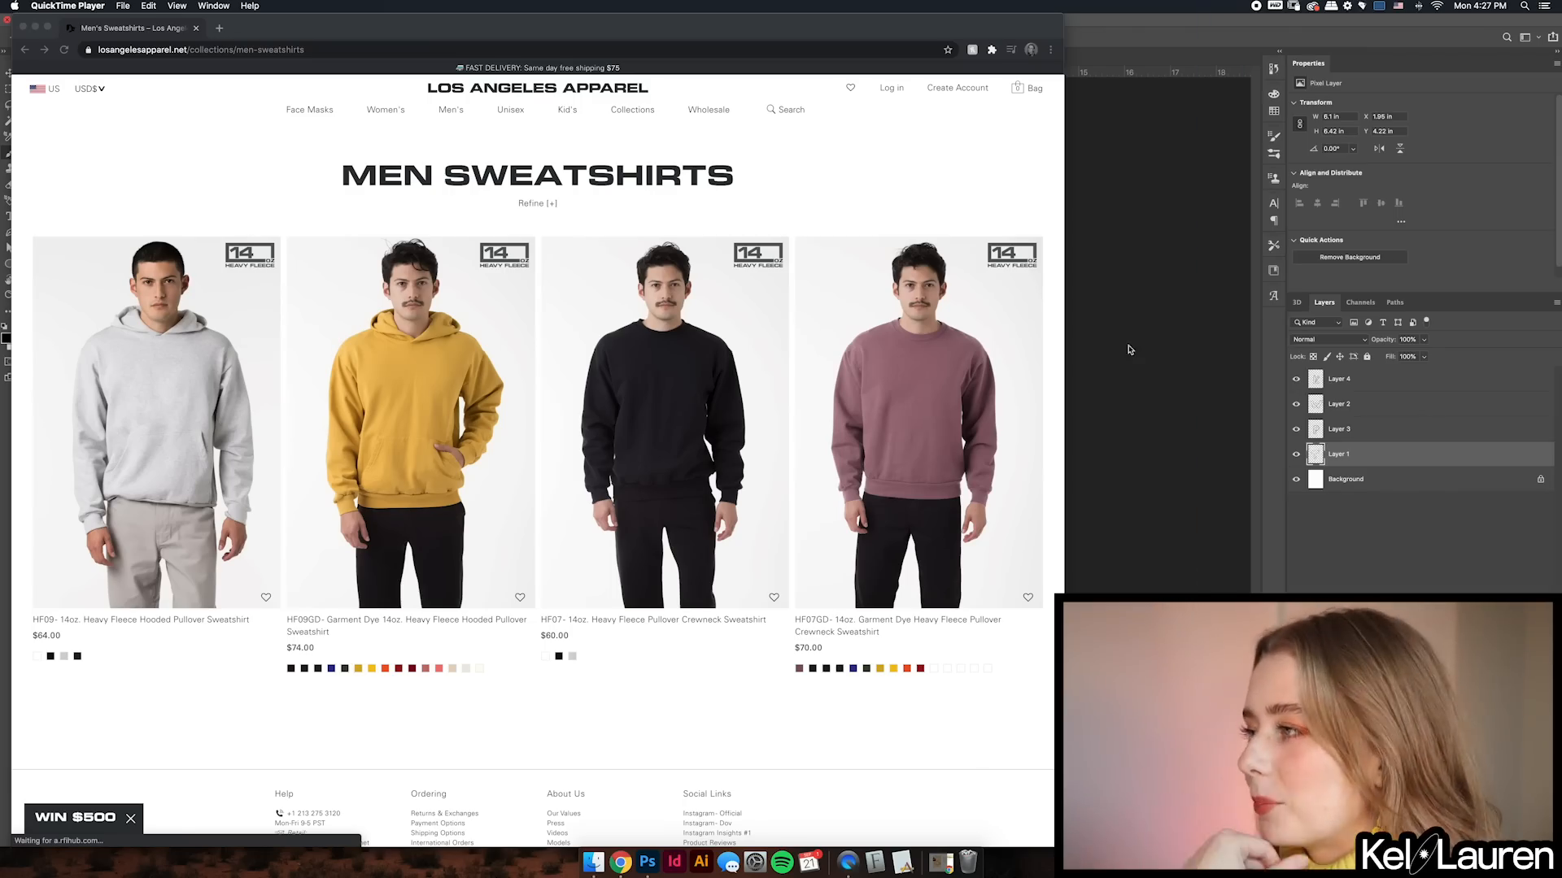
- Copy the dark green Garment Dye 14oz. hooded pullover photo from the shop page in Chrome and paste it into the Photoshop lettering document
click(419, 399)
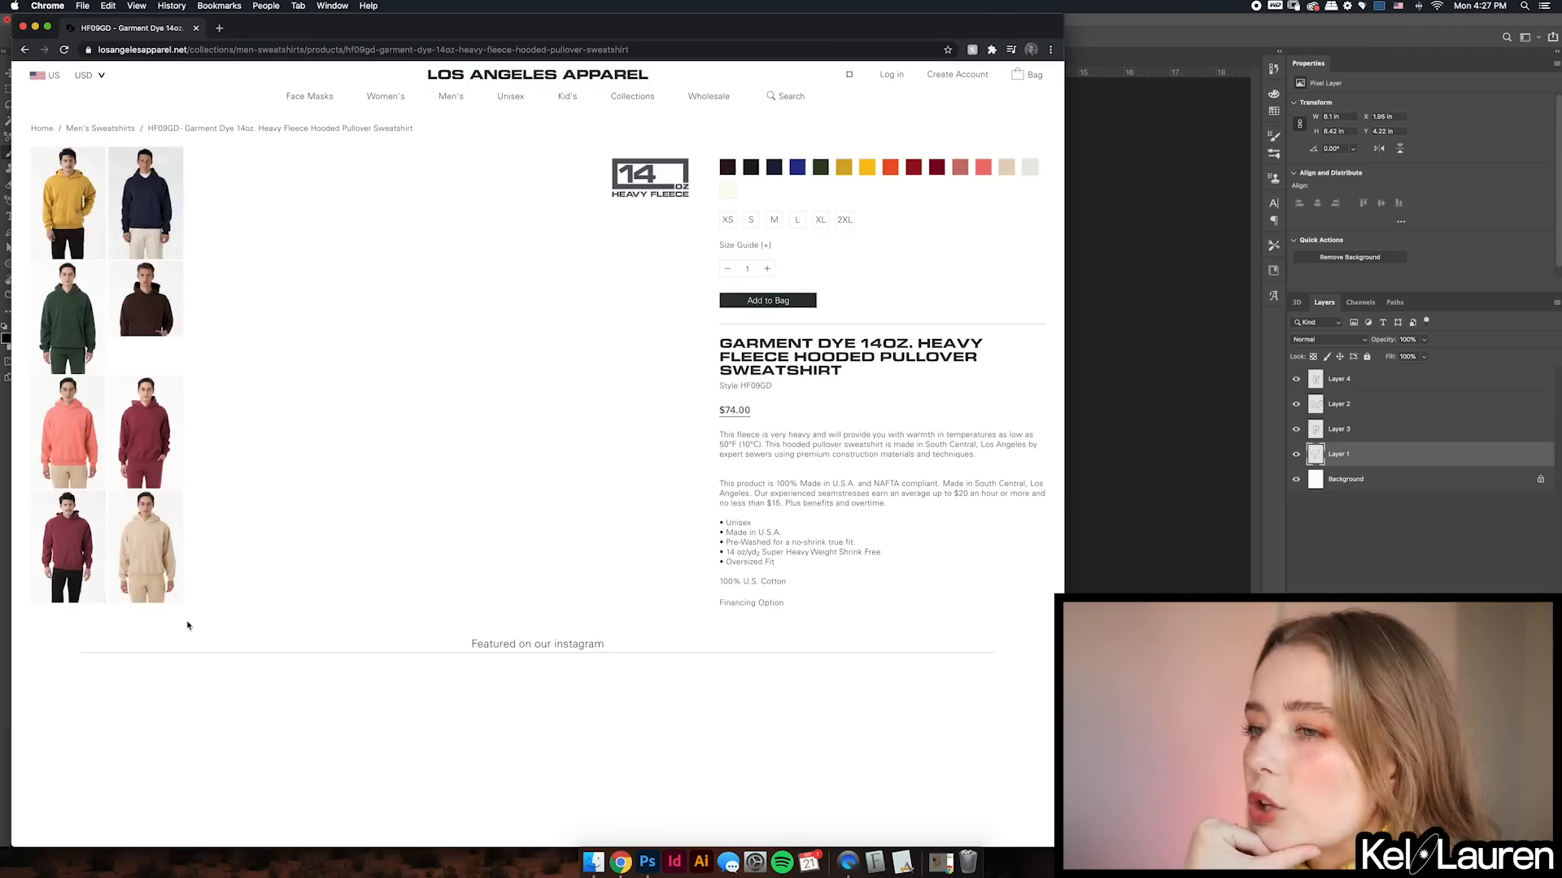
click(75, 306)
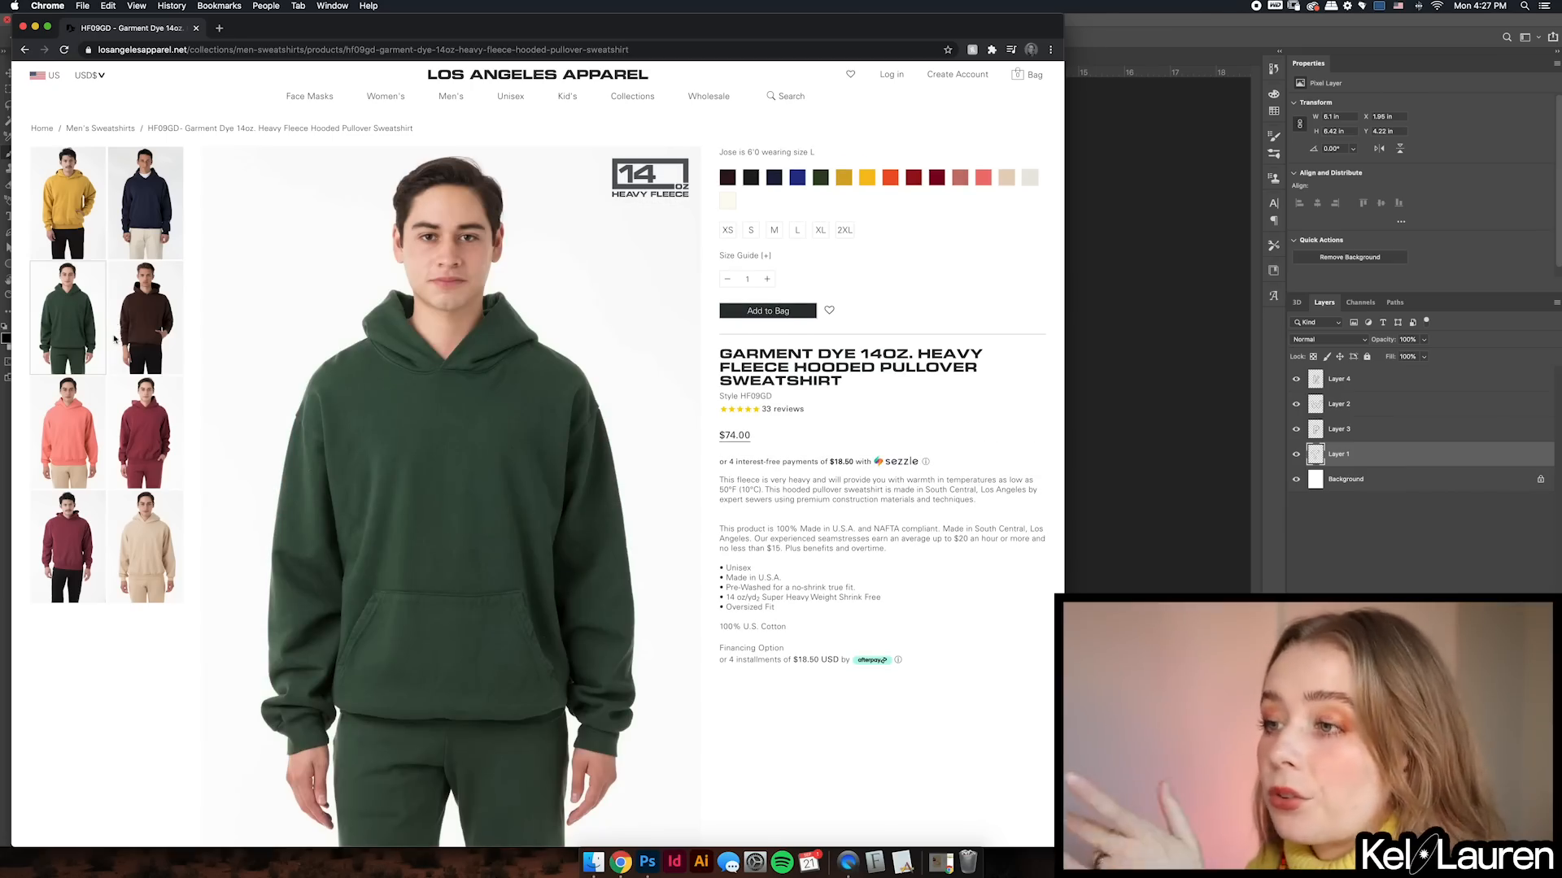
right_click(423, 505)
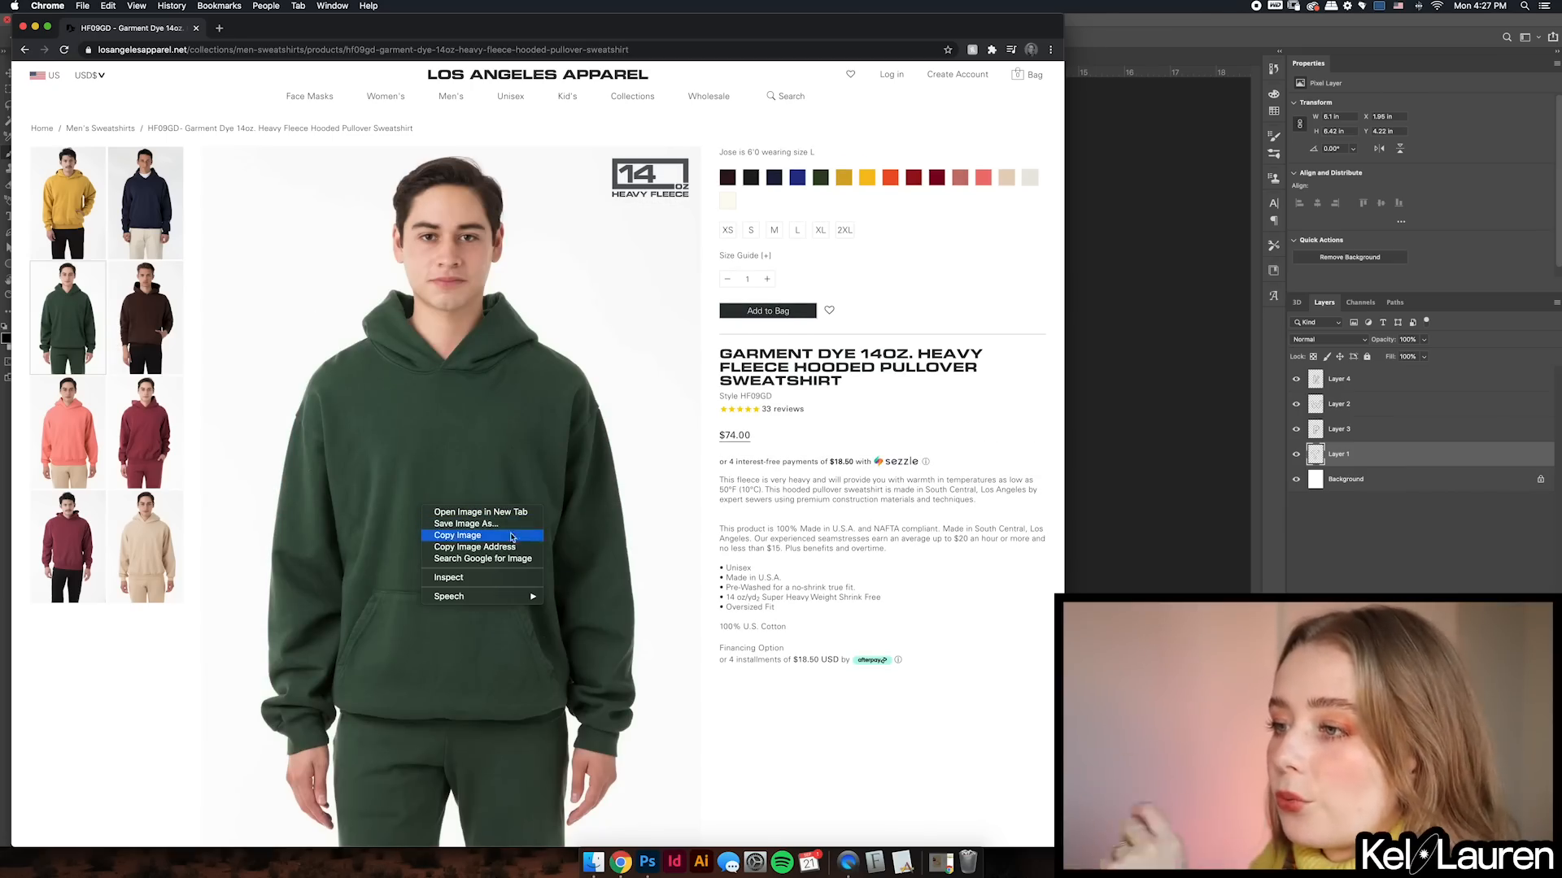
click(519, 535)
click(1125, 534)
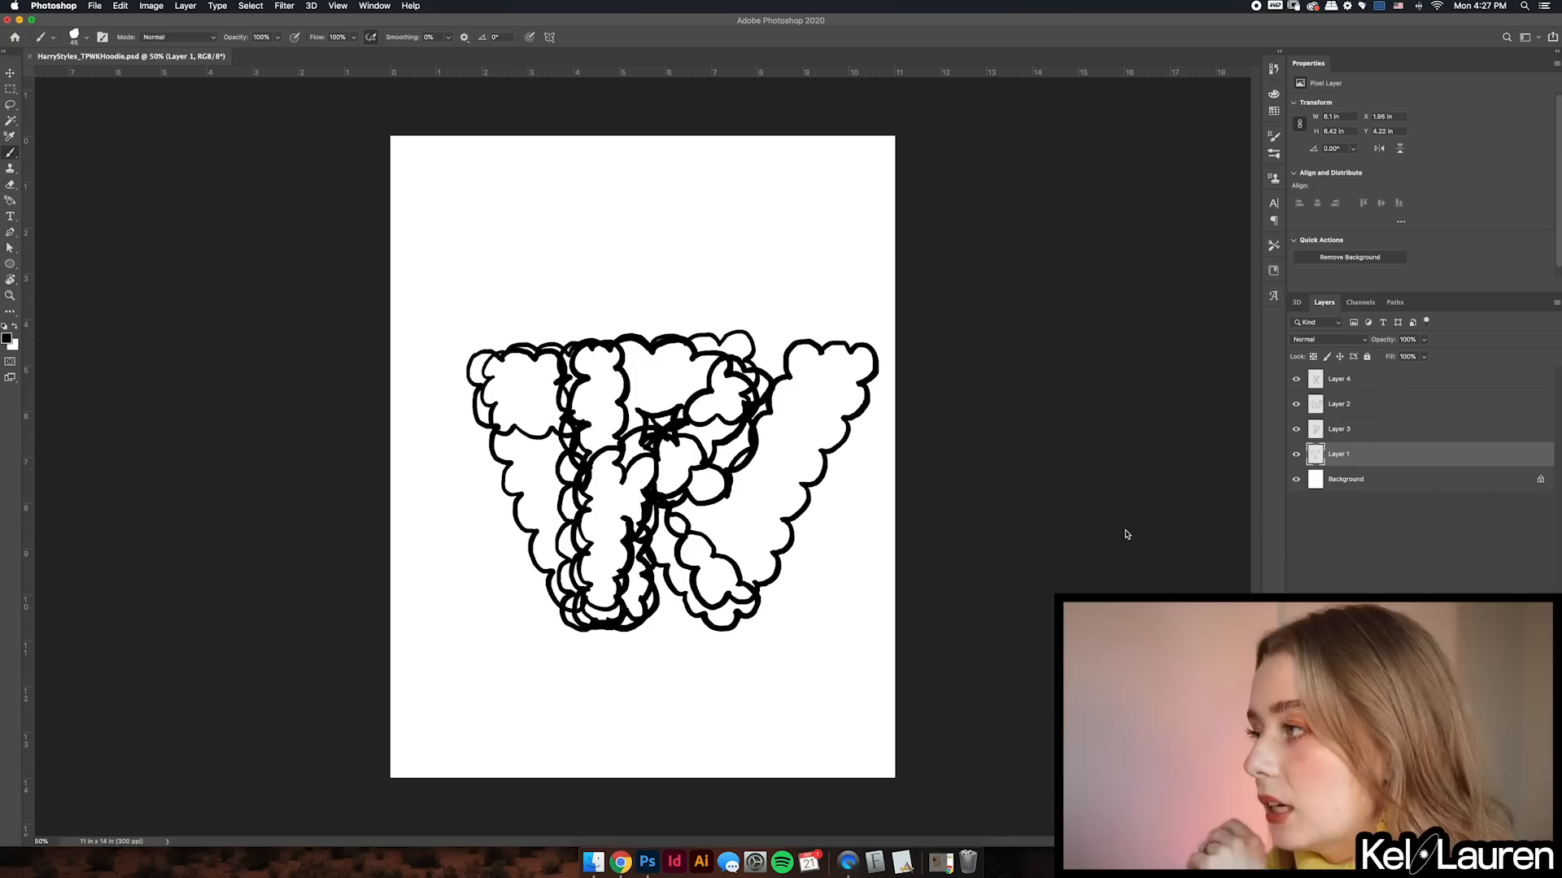
key(super+v)
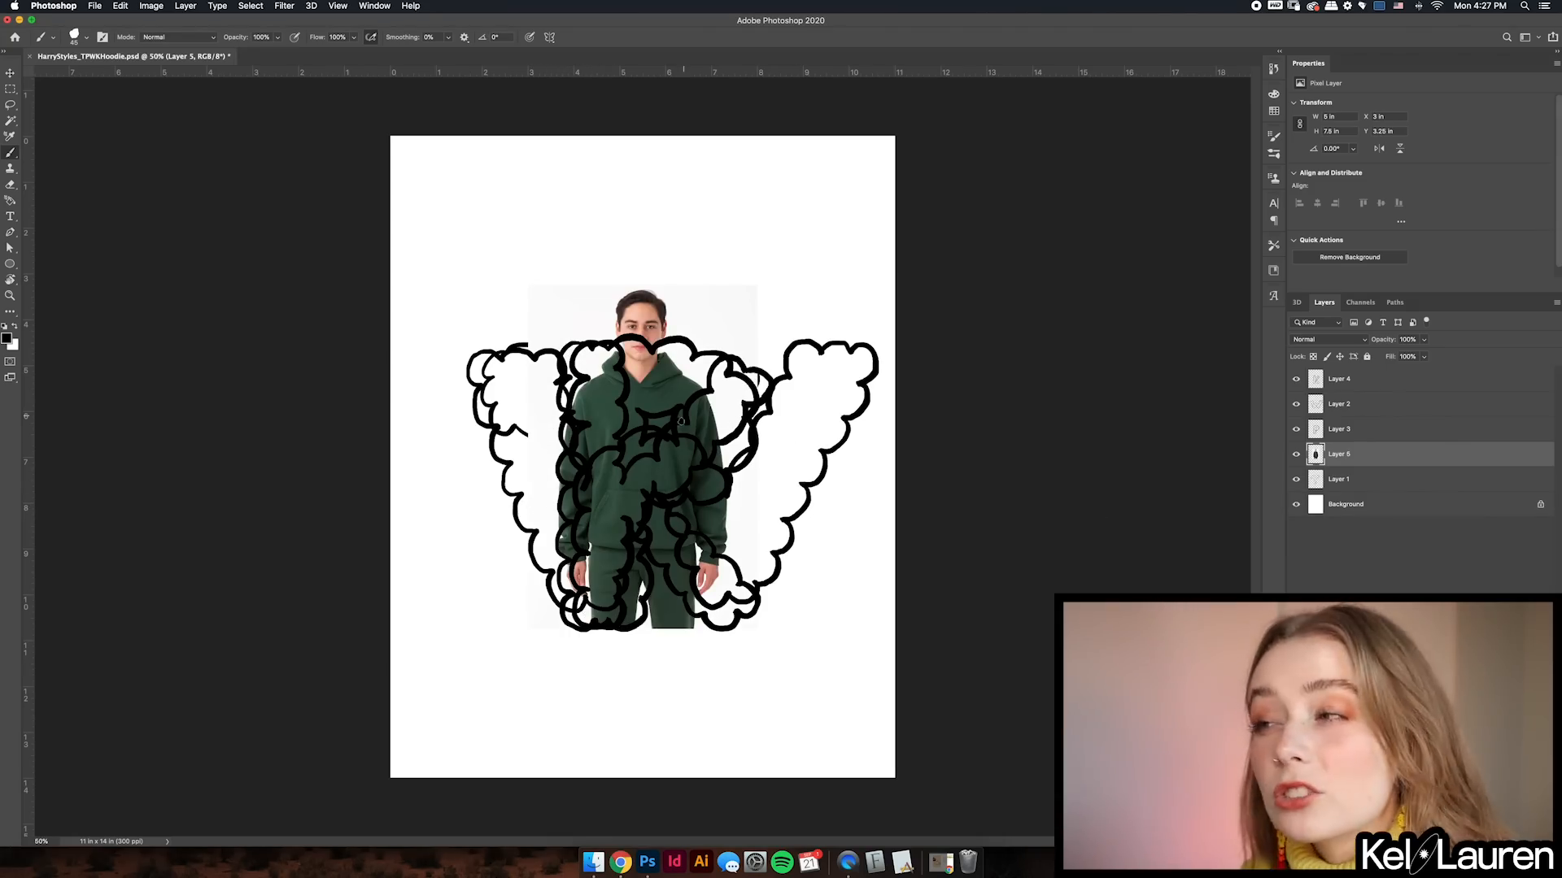
- Enlarge the pasted hoodie photo to about 15 in wide and 22.4 in tall and place it beneath all letter layers
key(super+t)
drag(762, 282, 1057, 8)
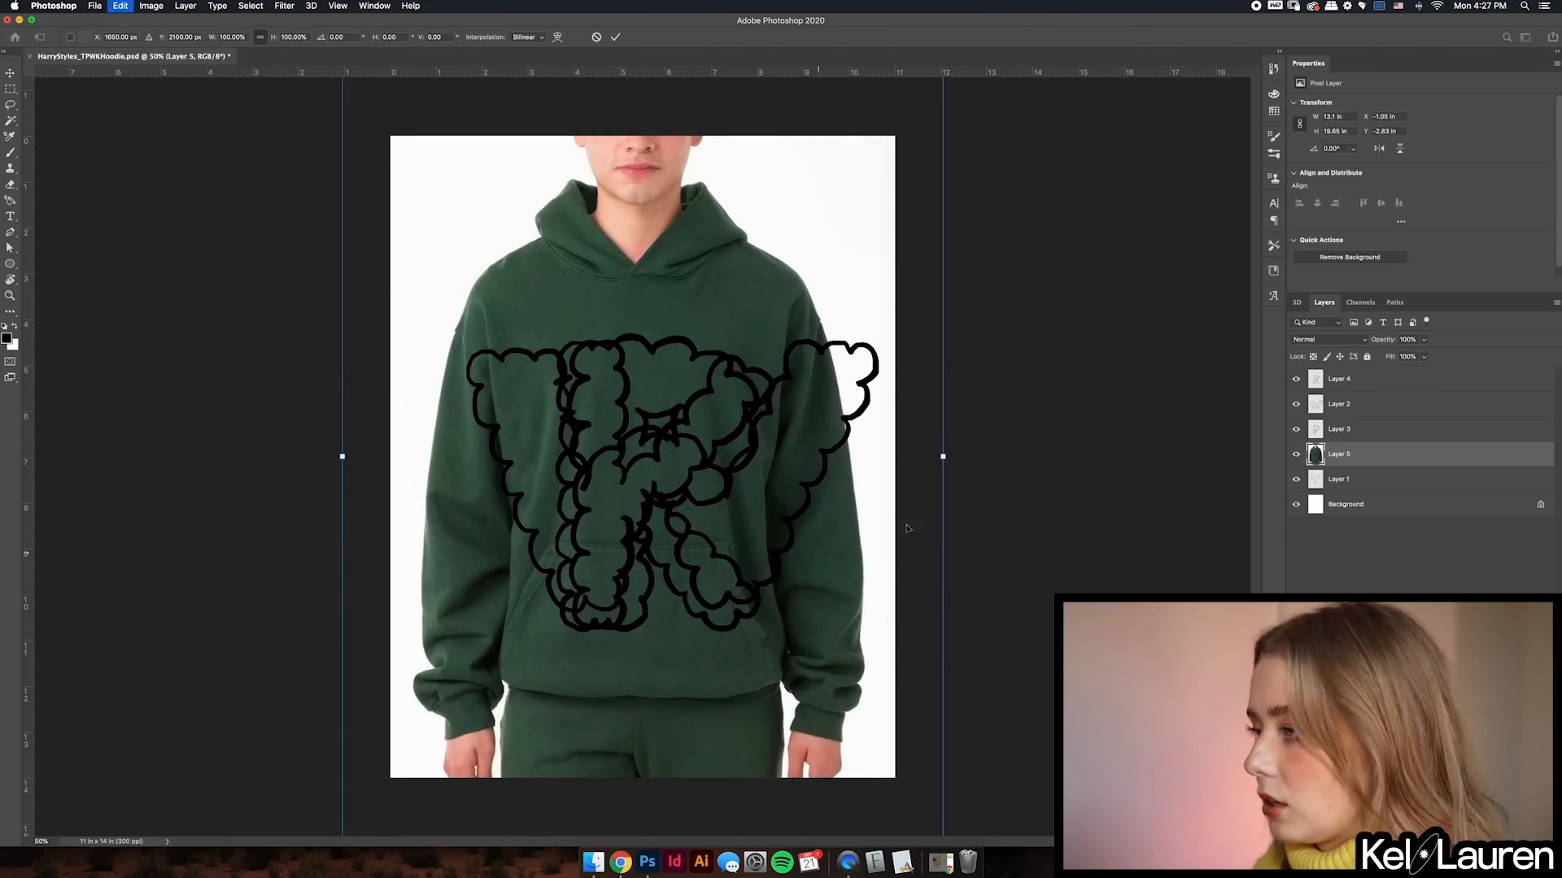
drag(942, 456, 984, 458)
key(Return)
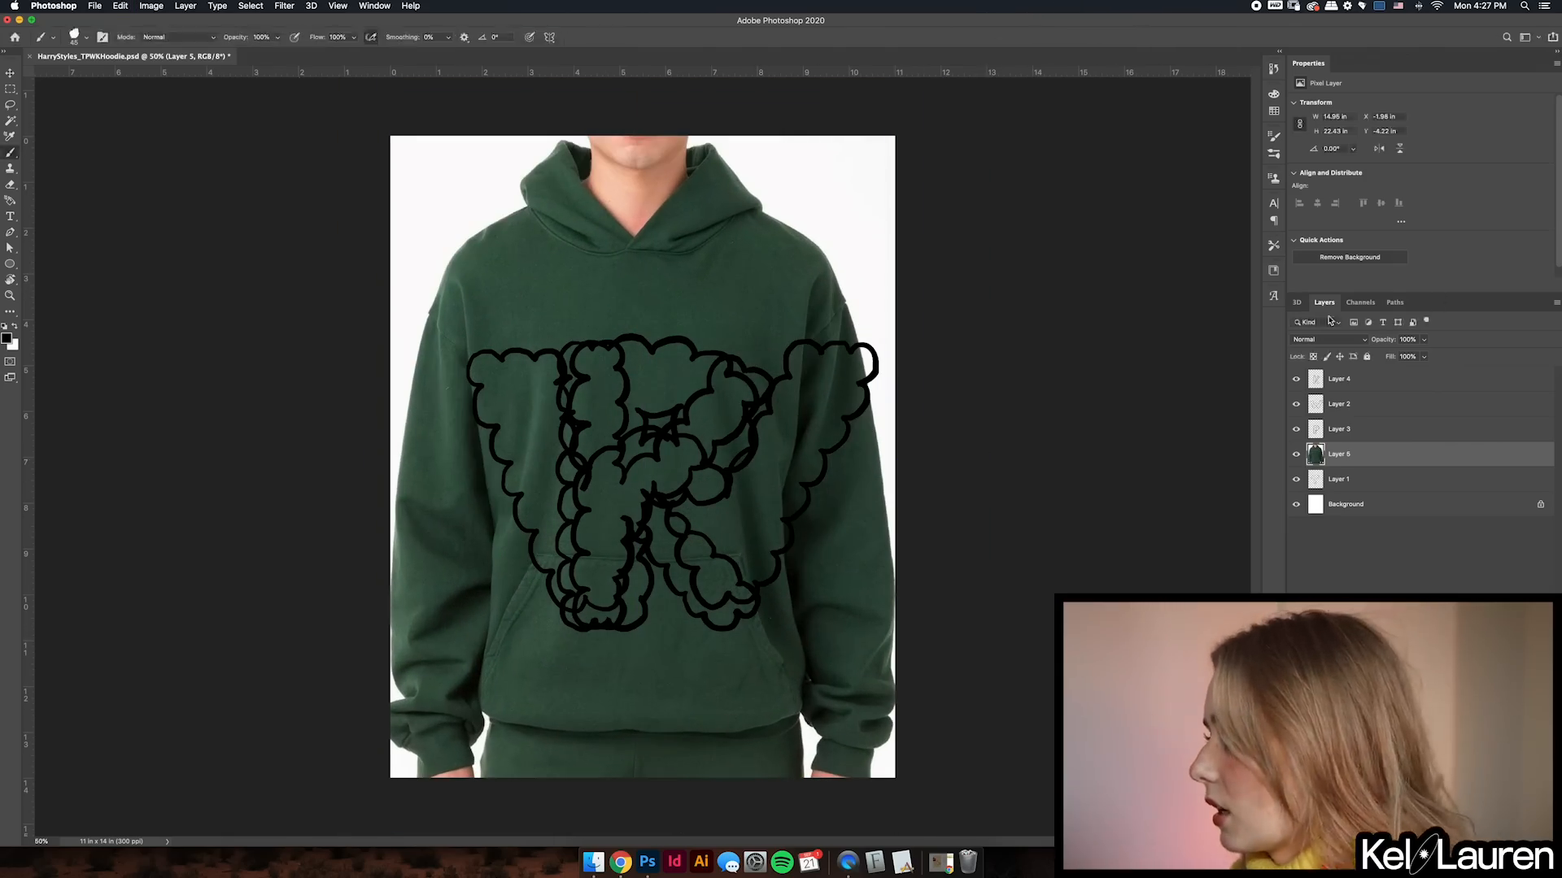
drag(1334, 453, 1357, 492)
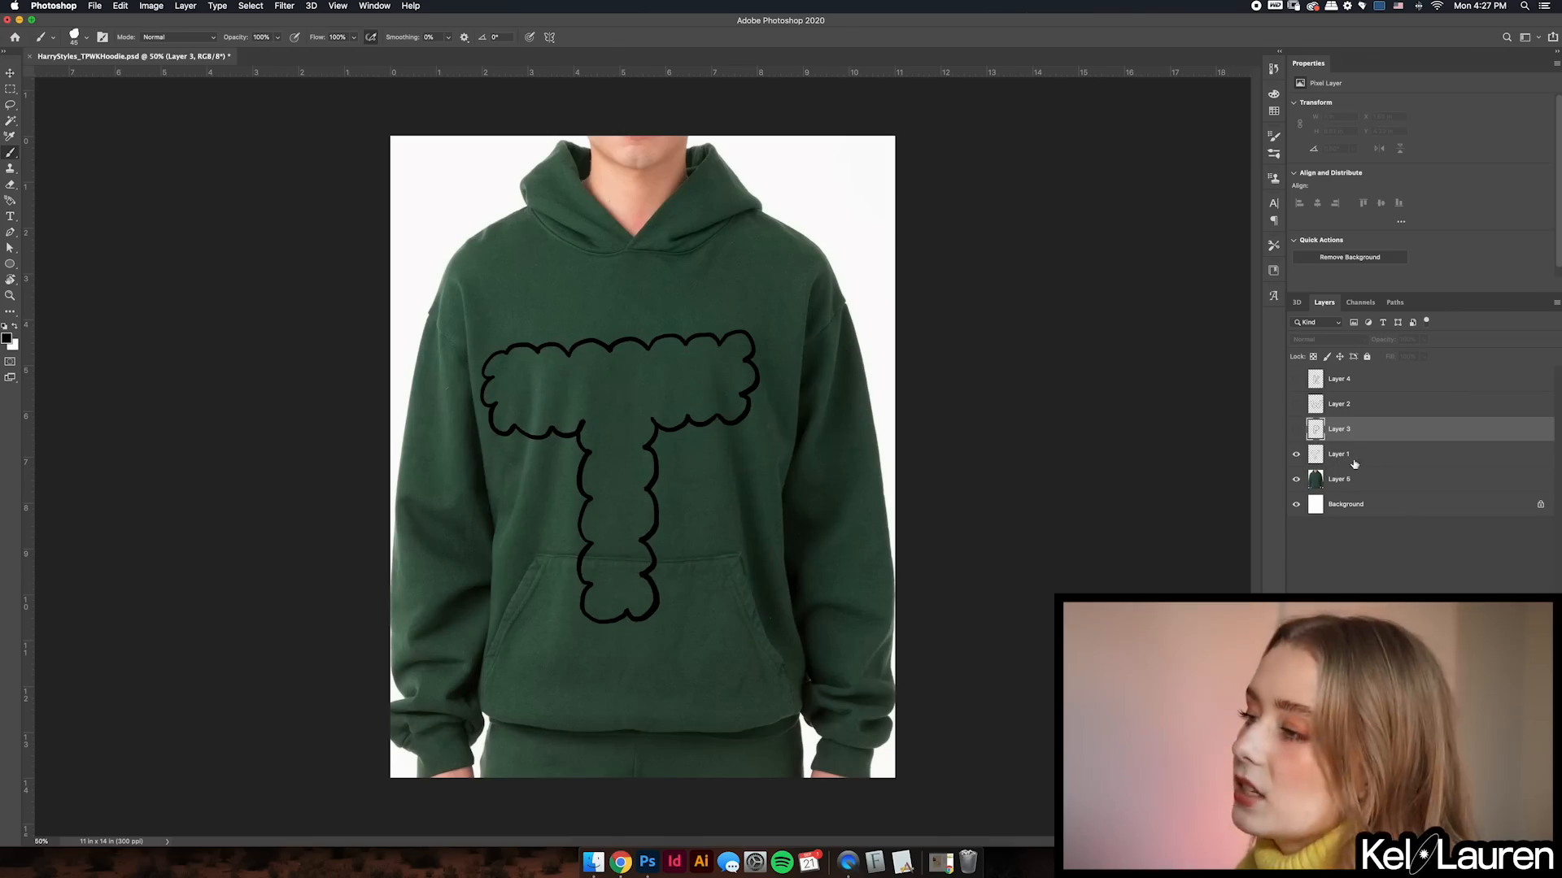
- Look through the other hoodie colours on the product page in Chrome, including the maroon one
click(621, 862)
scroll(492, 546, down, 6)
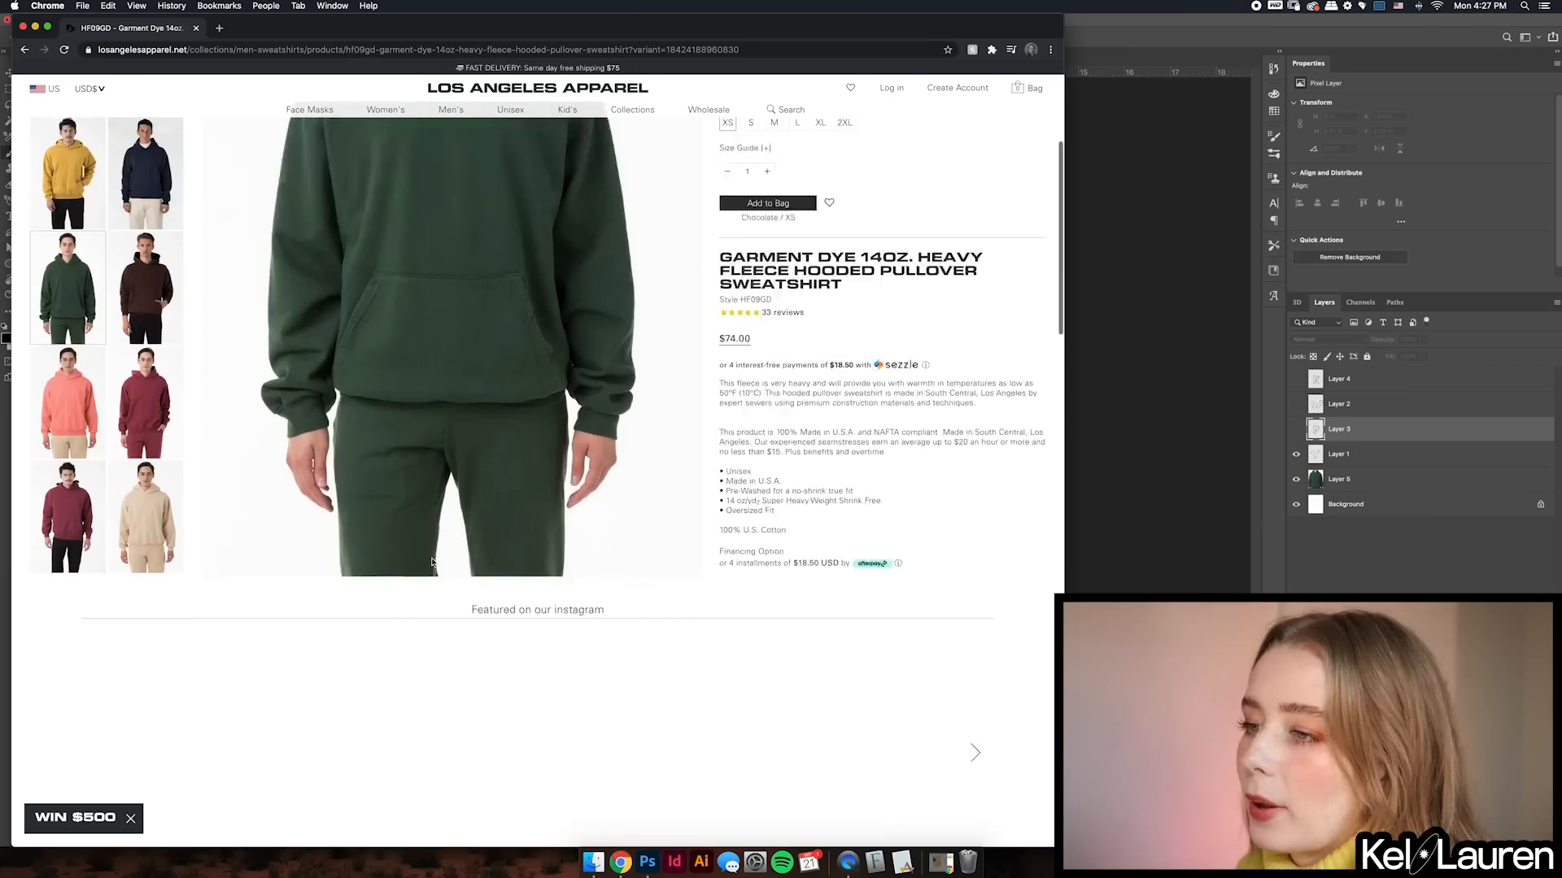
scroll(492, 546, up, 6)
scroll(493, 547, up, 1)
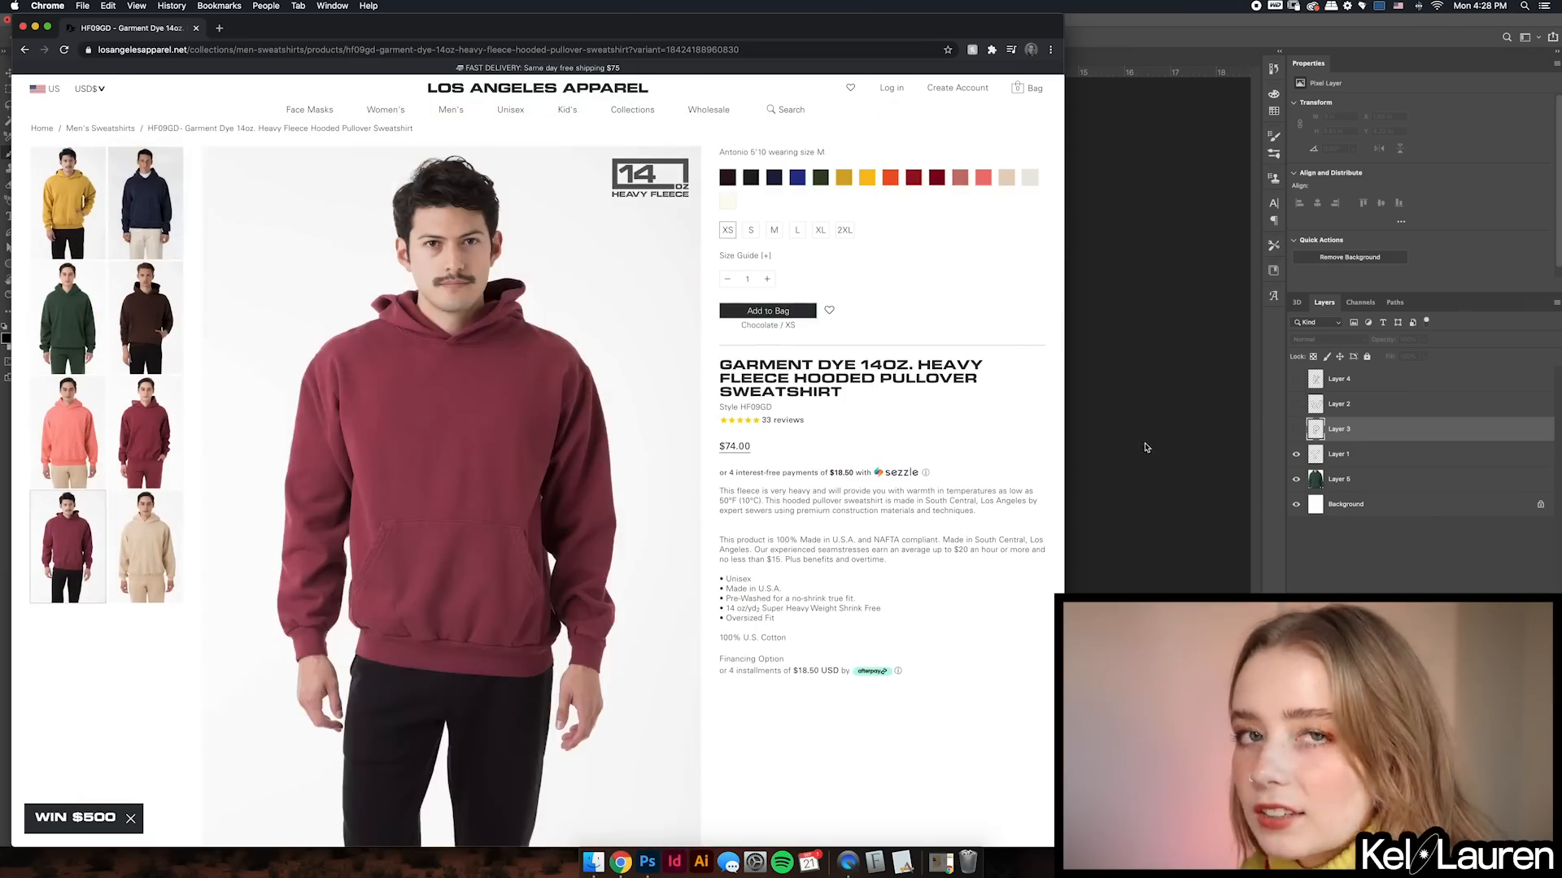
click(1146, 448)
- Convert the T, P, W and K layers into separate Smart Objects and show the hidden letters again
click(1374, 461)
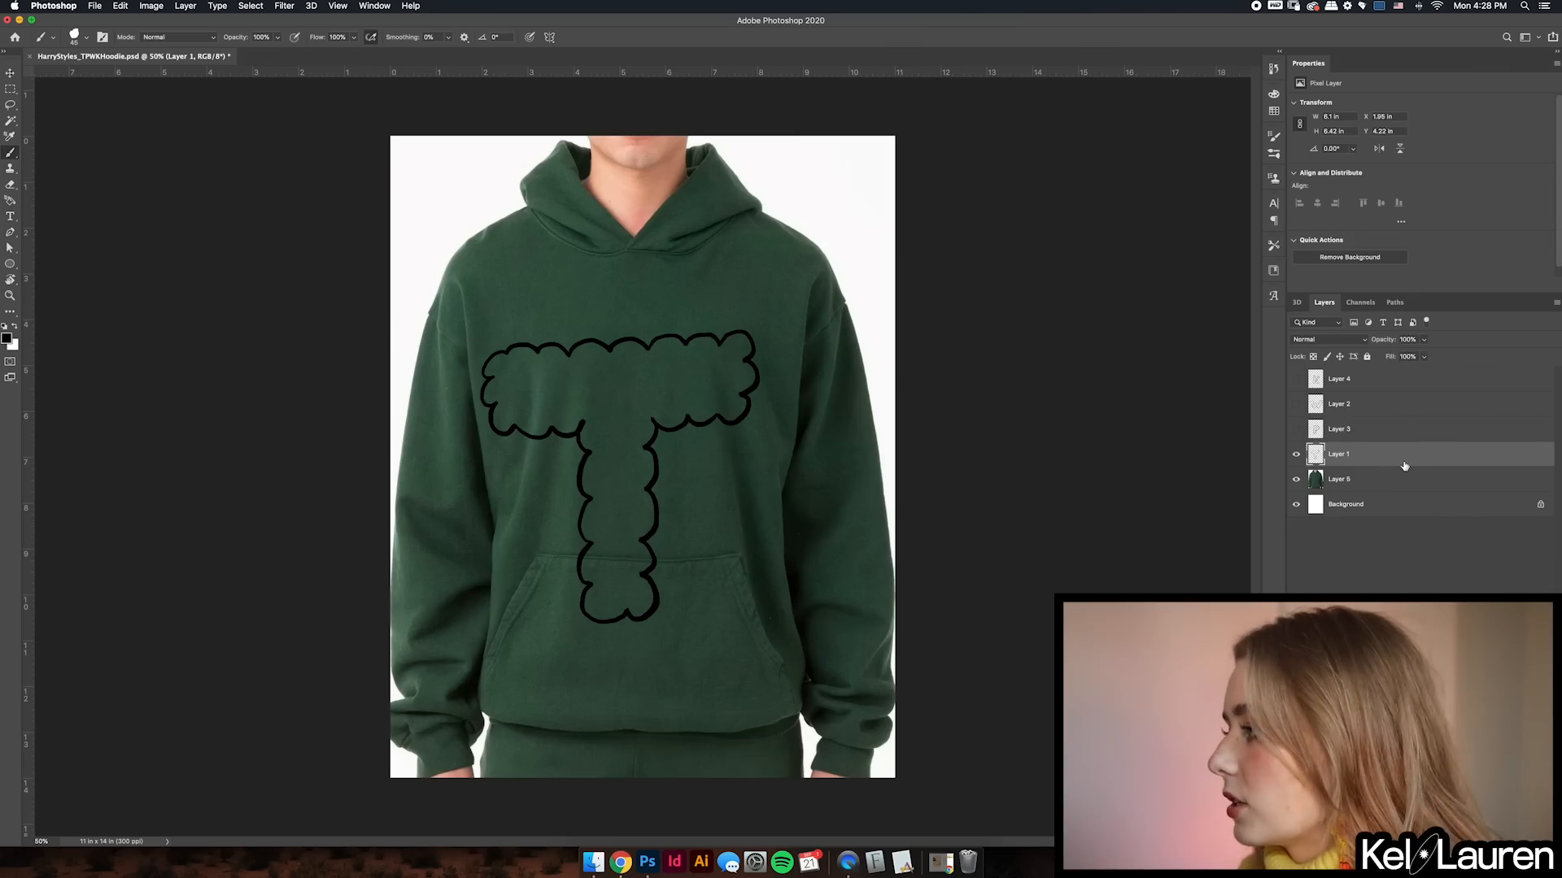
right_click(1402, 465)
click(1352, 481)
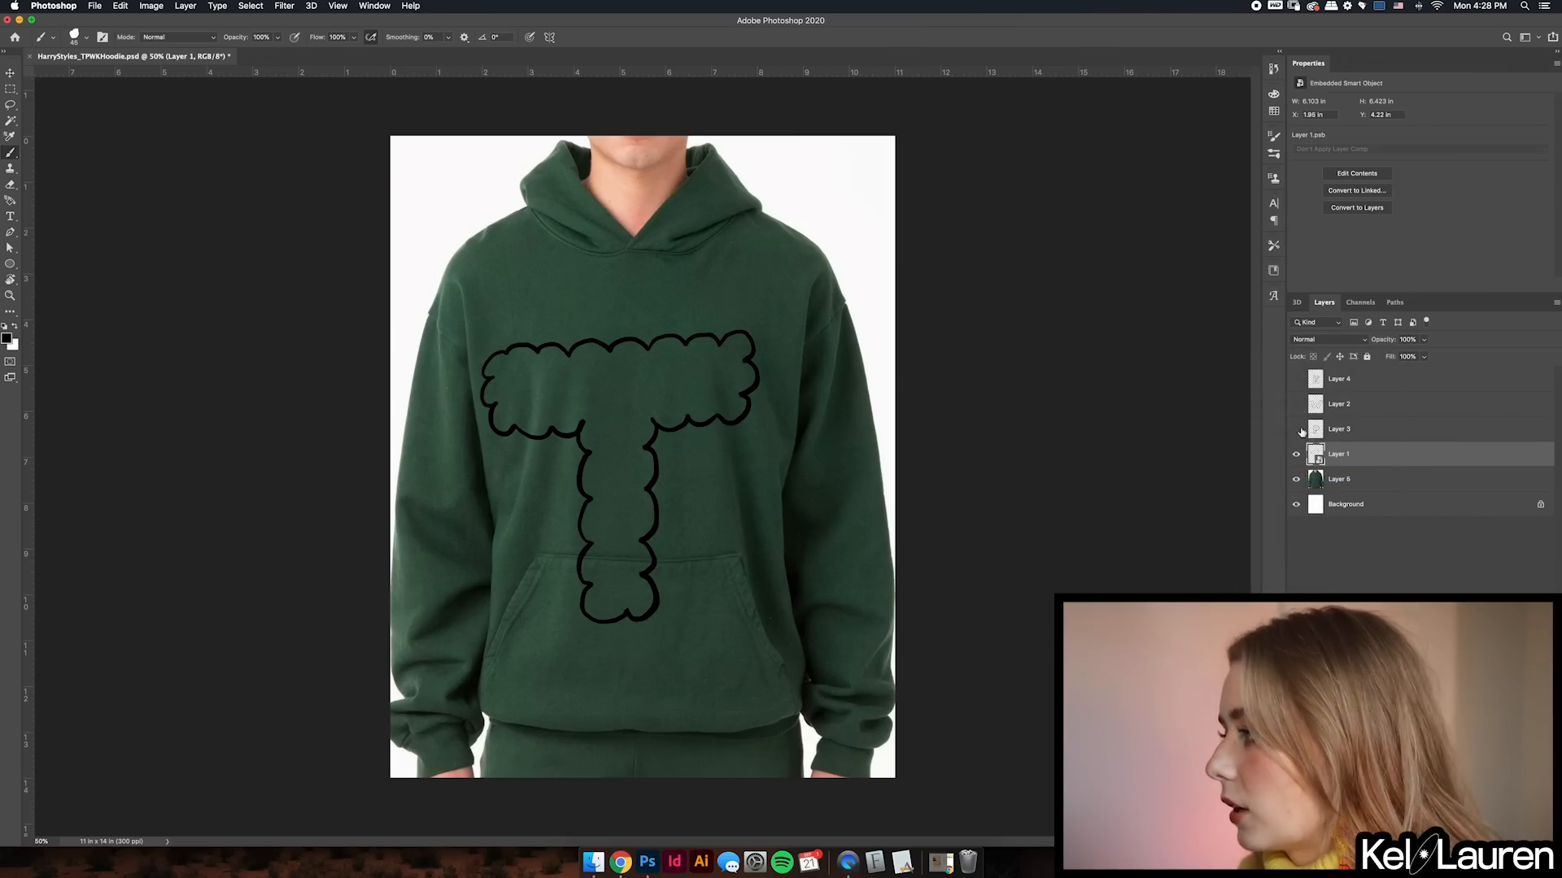
drag(1297, 429, 1299, 359)
right_click(1375, 429)
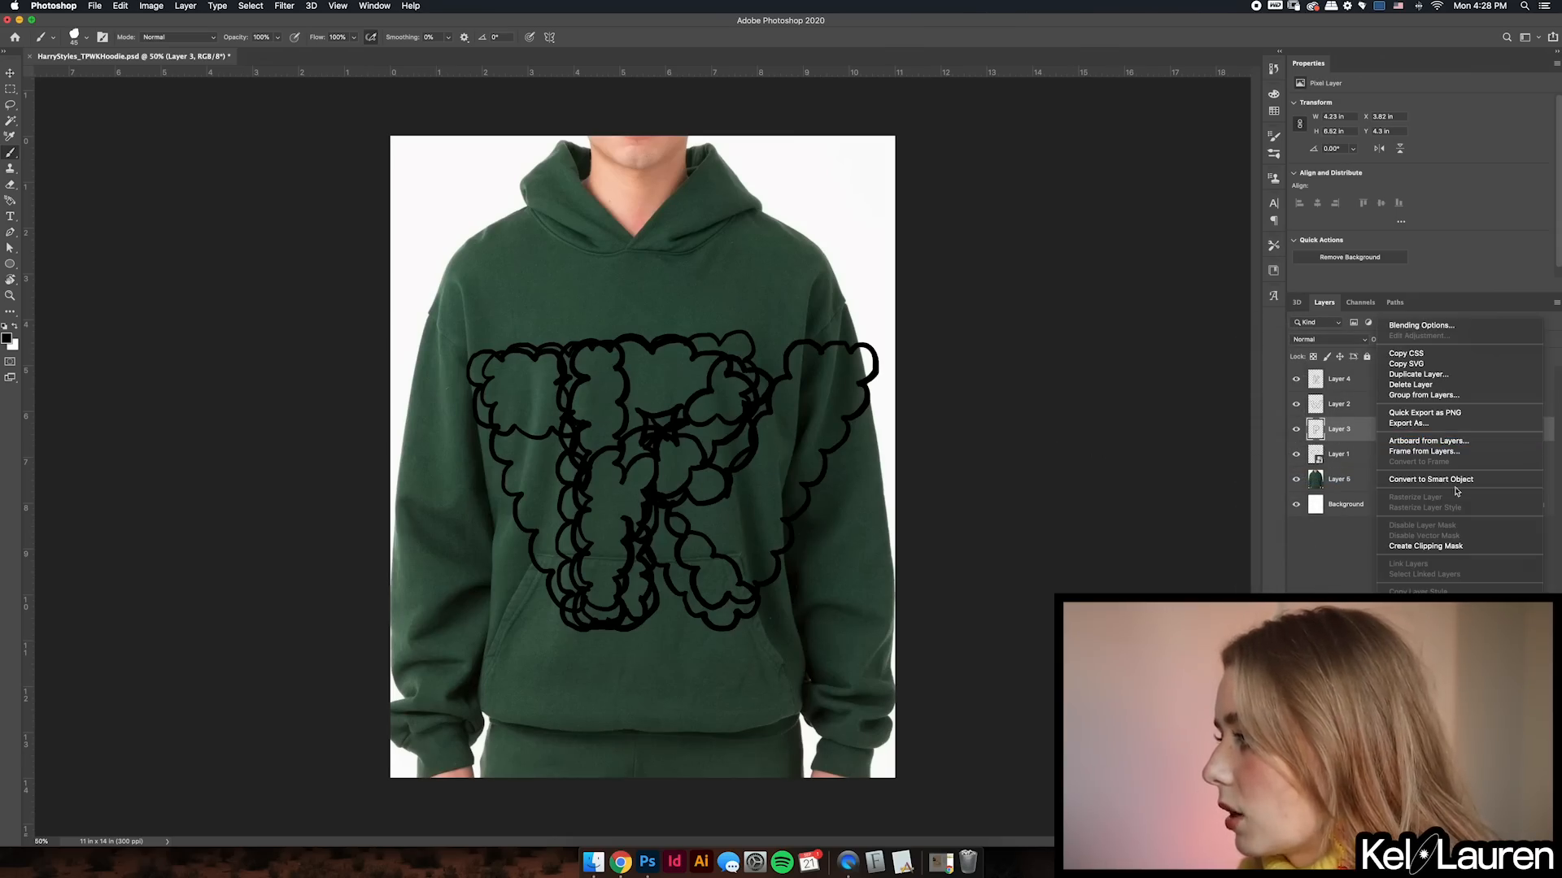
click(1430, 479)
click(1392, 386)
right_click(1394, 391)
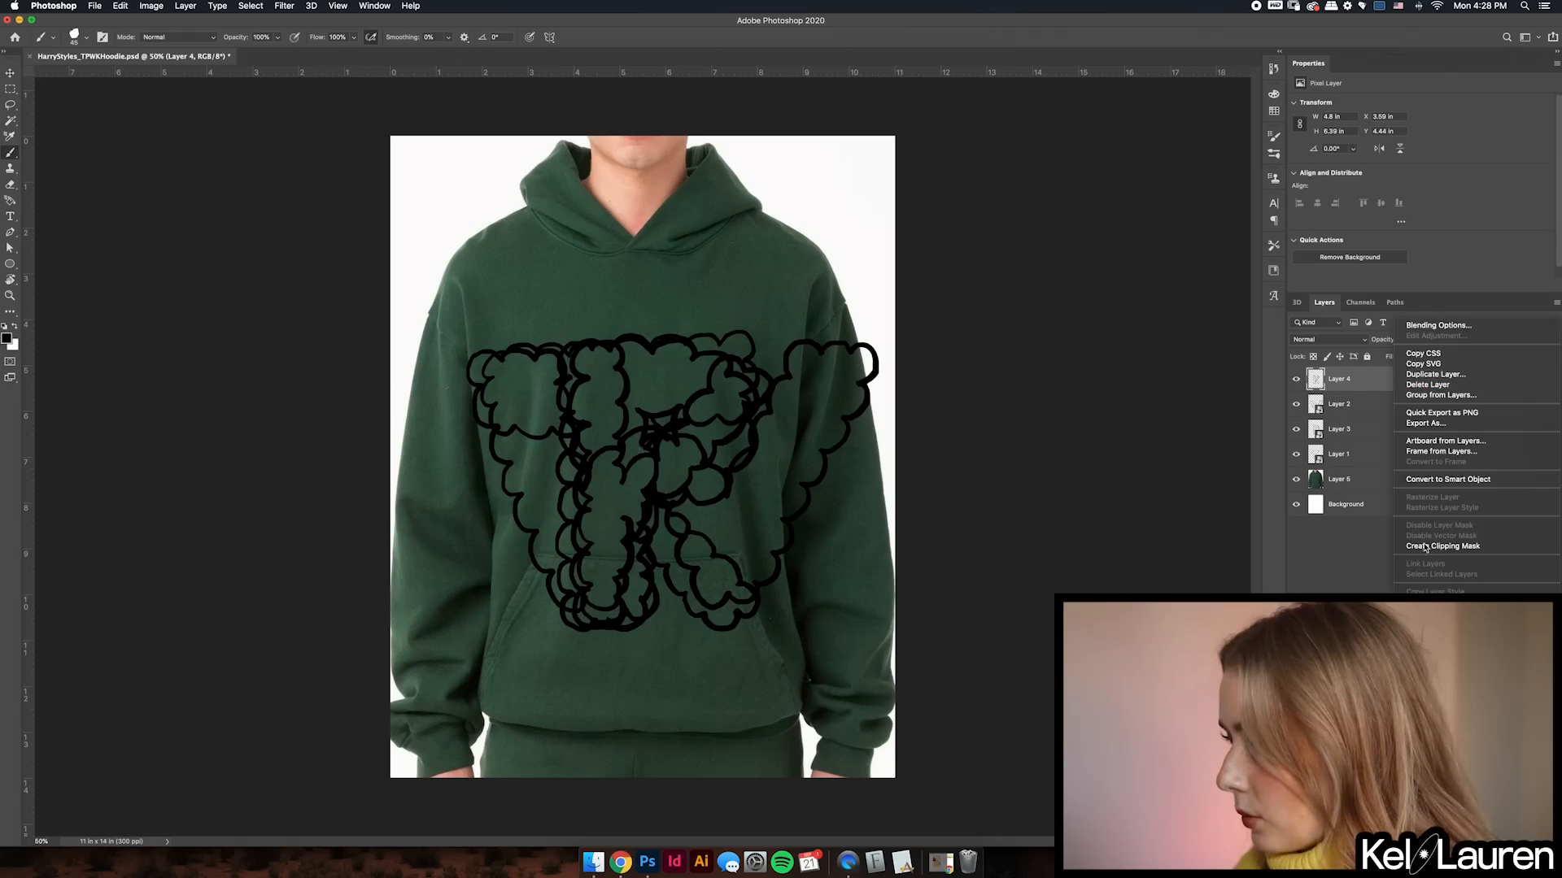
click(1416, 479)
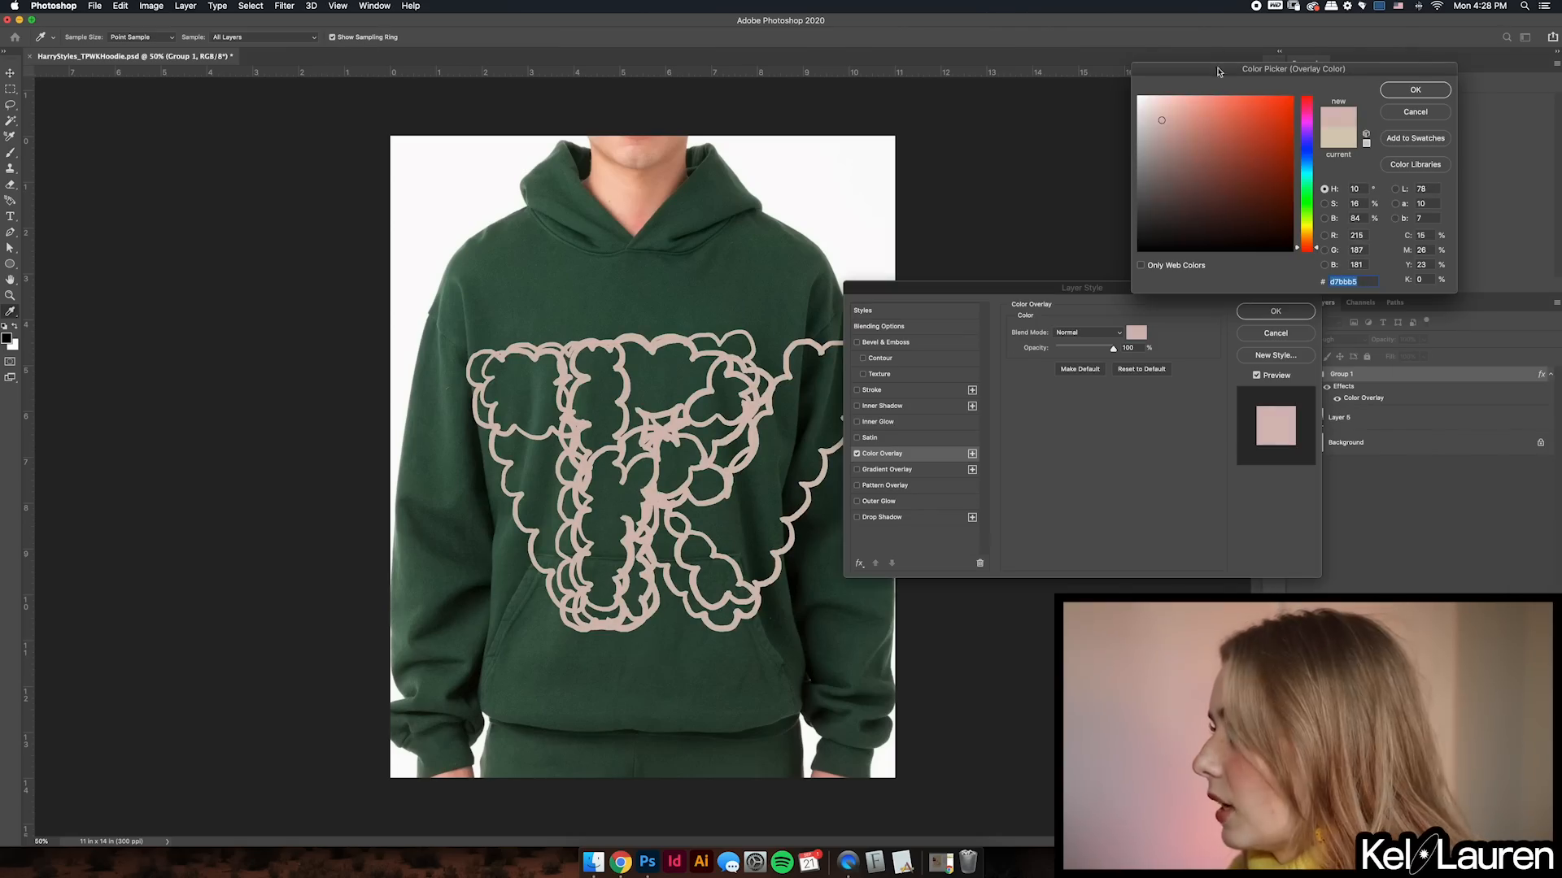
- Change the letter group's Color Overlay to salmon pink and apply the layer style
click(1210, 93)
drag(1211, 93, 1203, 113)
key(Return)
key(Return)
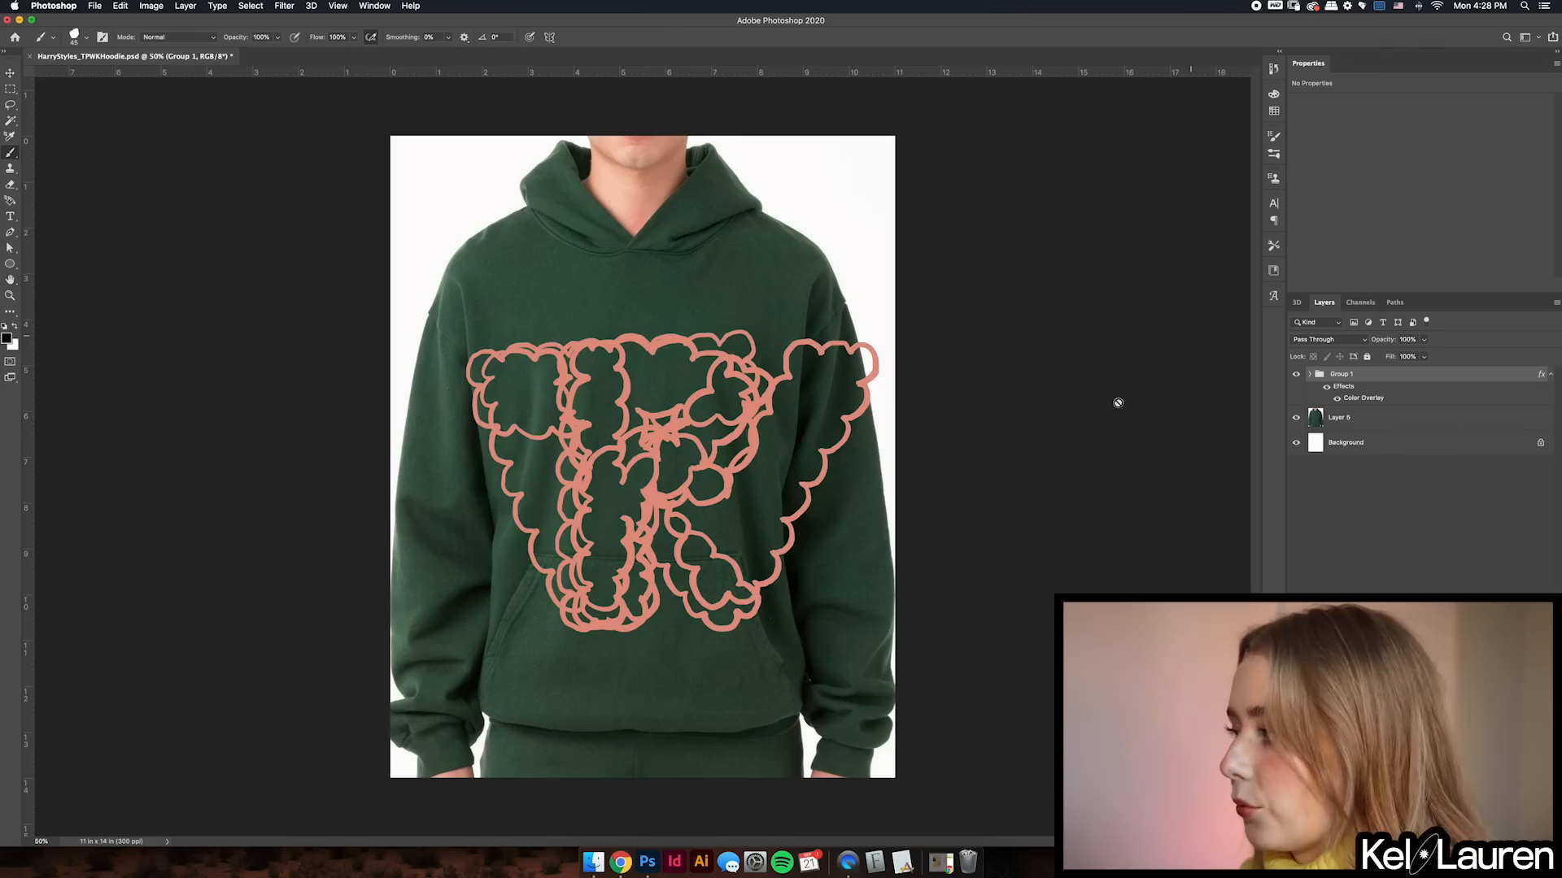
- Scale the letter group down to about 51% and separate the overlapping letters into a staggered arrangement
key(super+t)
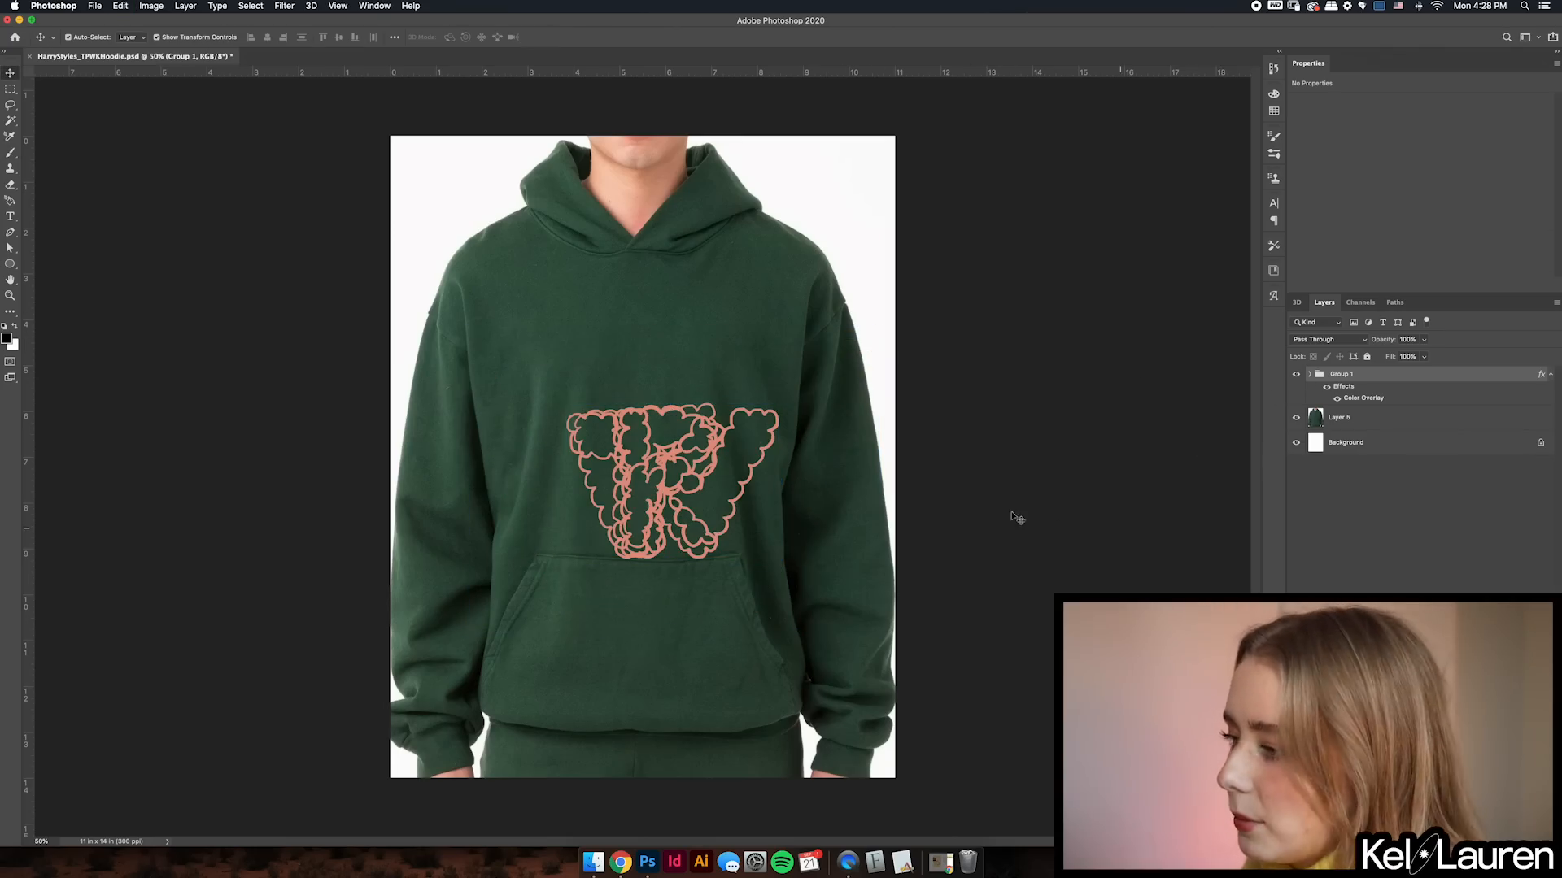
click(1017, 517)
drag(726, 534, 703, 753)
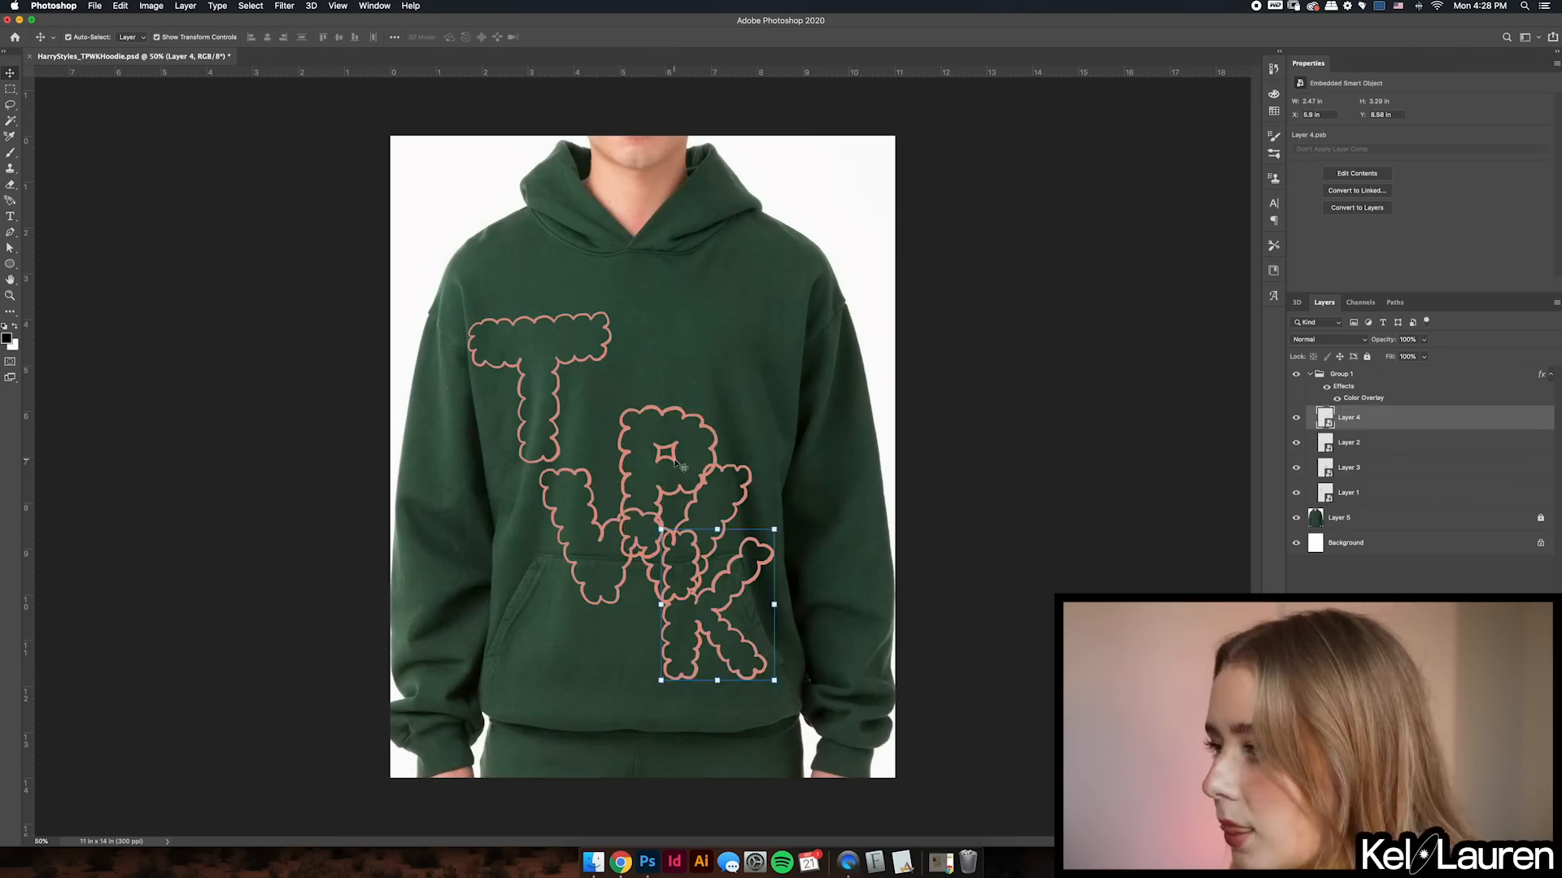
- Move the P close to the T and shift the W and K together about 2.5 in to the right
key(super+t)
drag(846, 498, 817, 487)
key(Return)
drag(602, 562, 620, 553)
shift+click(750, 601)
drag(750, 602, 858, 587)
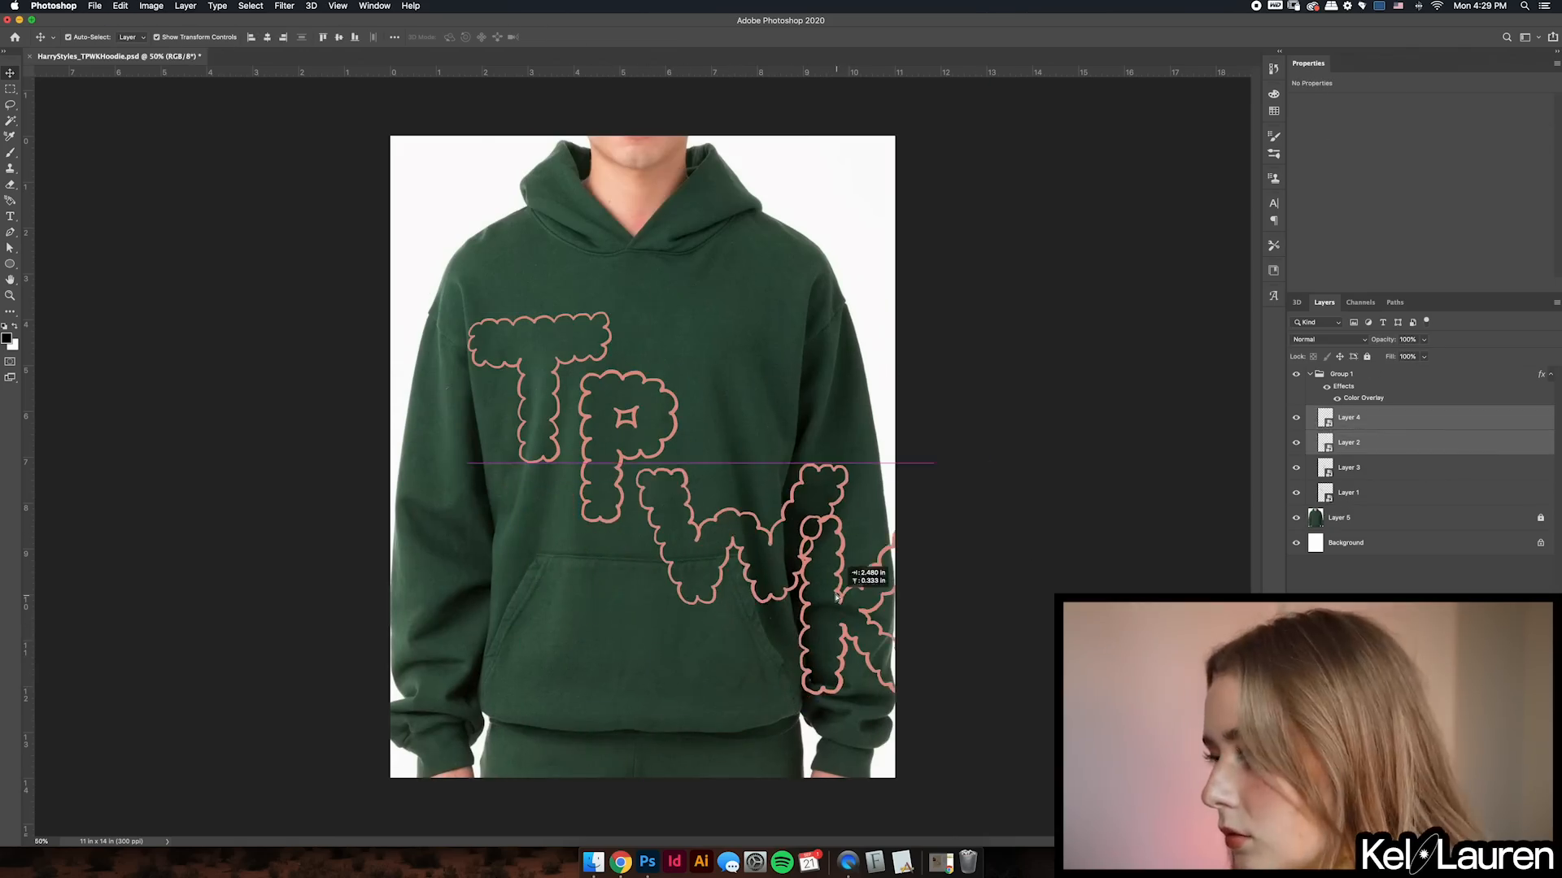
- Line the P up beside the T as the upper row and arrange the W and K as a second row
drag(633, 378, 682, 318)
drag(732, 537, 506, 521)
drag(837, 586, 683, 561)
drag(561, 570, 713, 564)
drag(746, 633, 915, 601)
- Stretch the W vertically to about 3.5 in tall to match the height of the other letters
click(700, 521)
key(super+t)
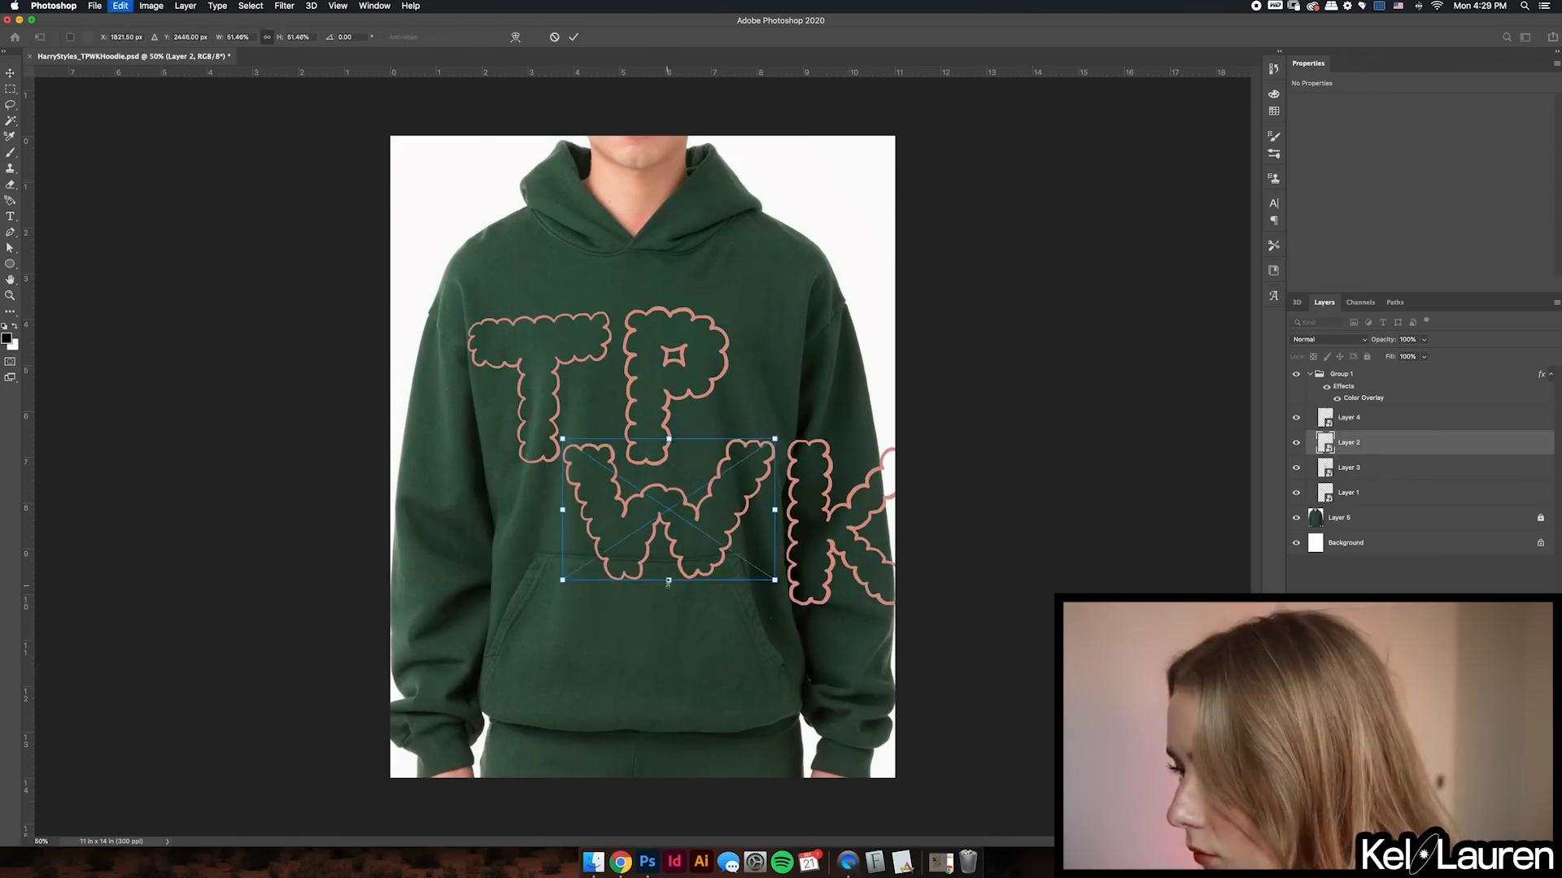
drag(669, 578, 670, 601)
- Nudge the T and P slightly left and move the W and K left so they sit beneath them
shift+click(667, 407)
shift+click(558, 407)
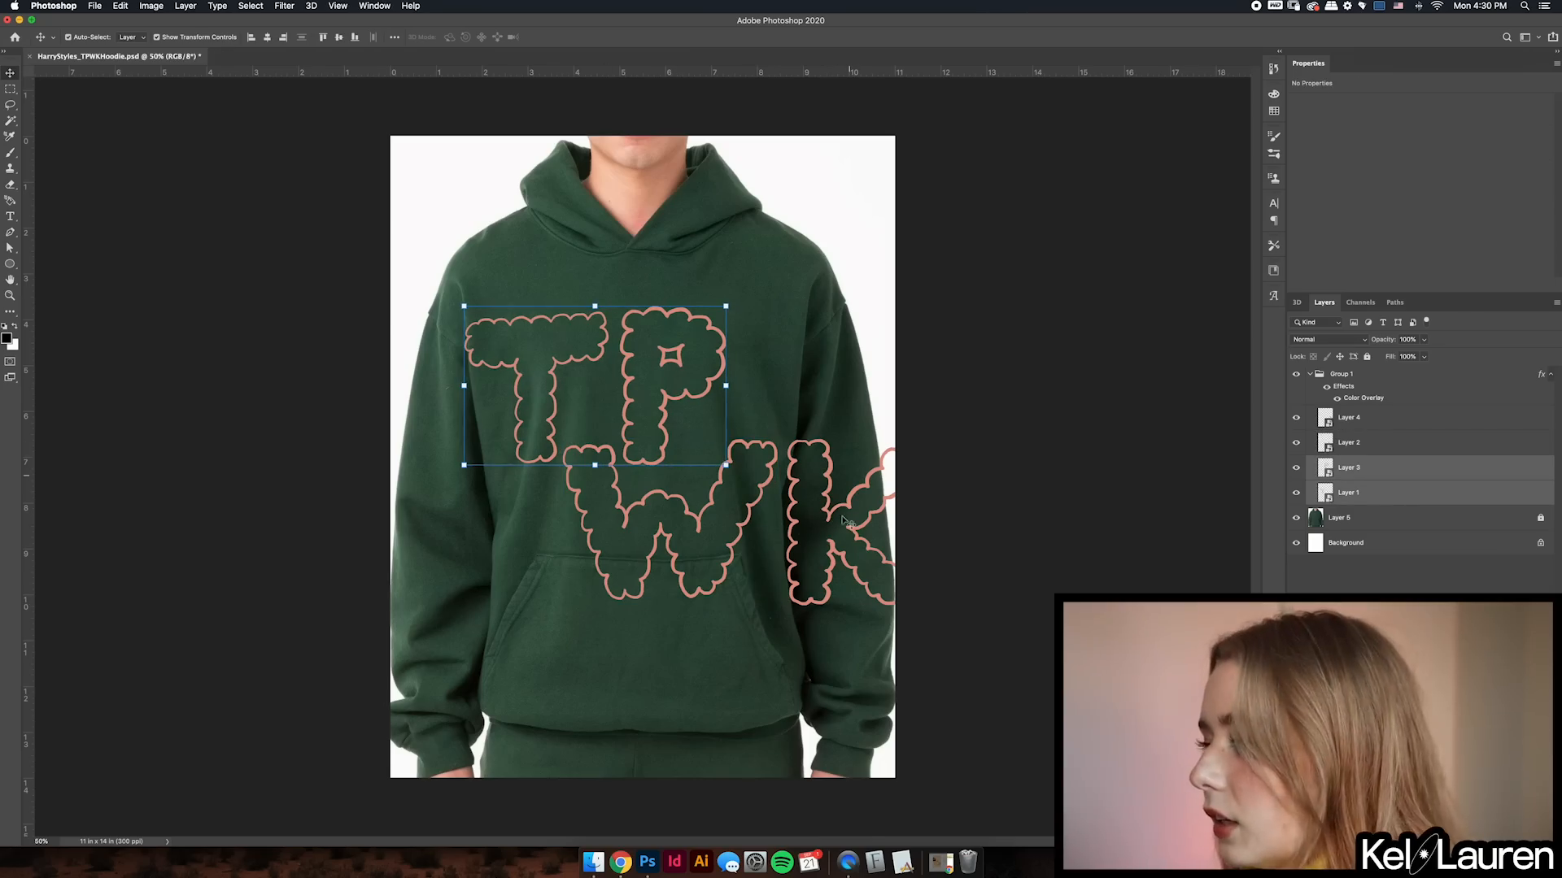
click(841, 514)
shift+click(739, 530)
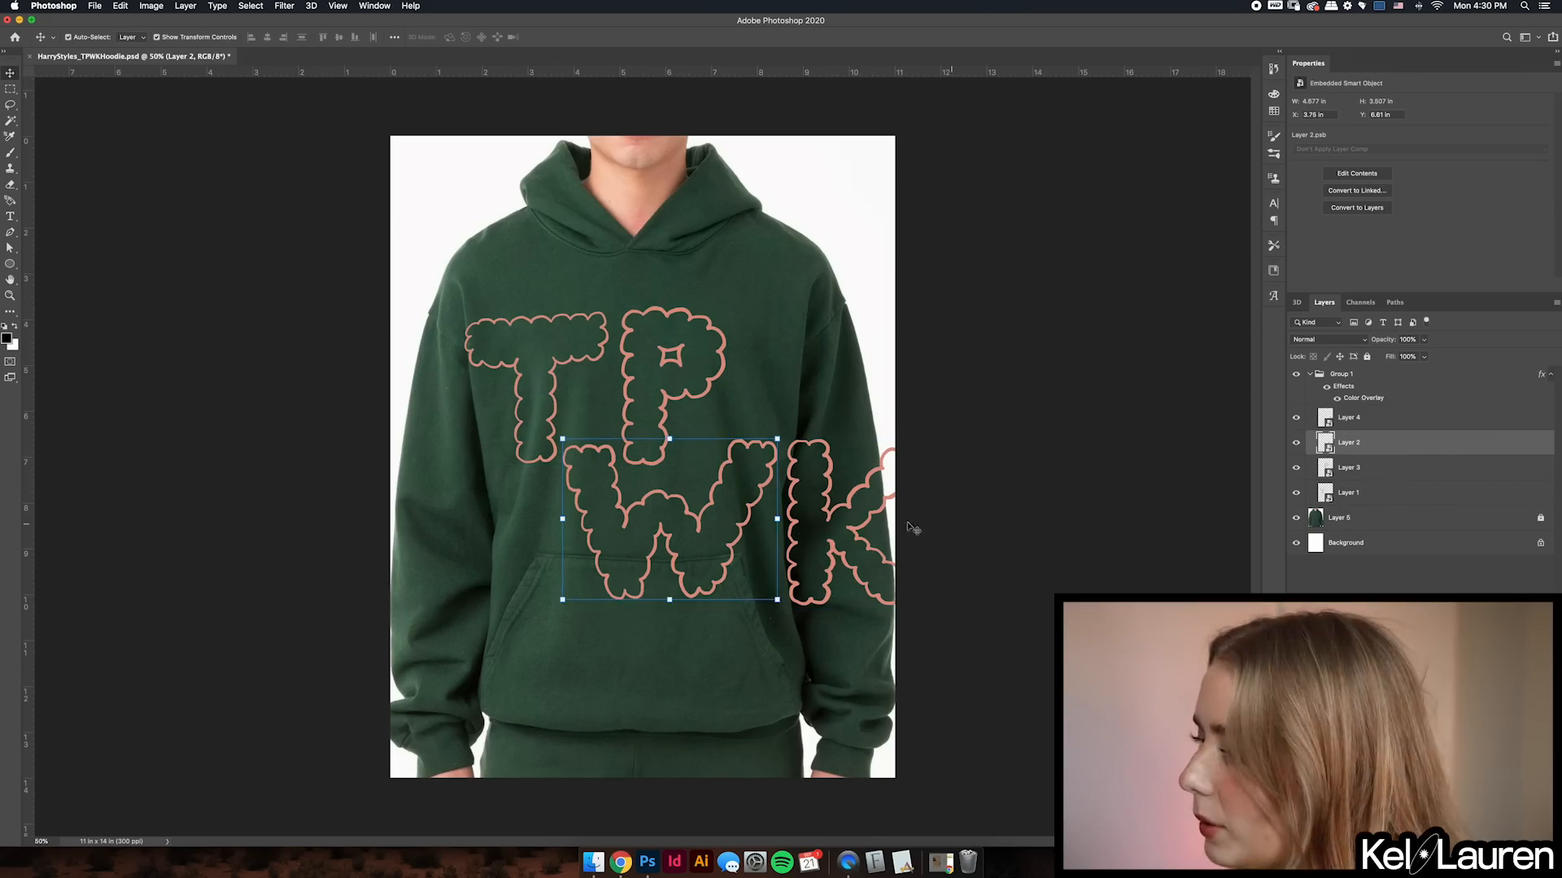
drag(739, 531, 605, 561)
- Recolour the letter group light blue and scale it down to about 72% on the hoodie's chest above the pocket
key(super+plus)
key(super+plus)
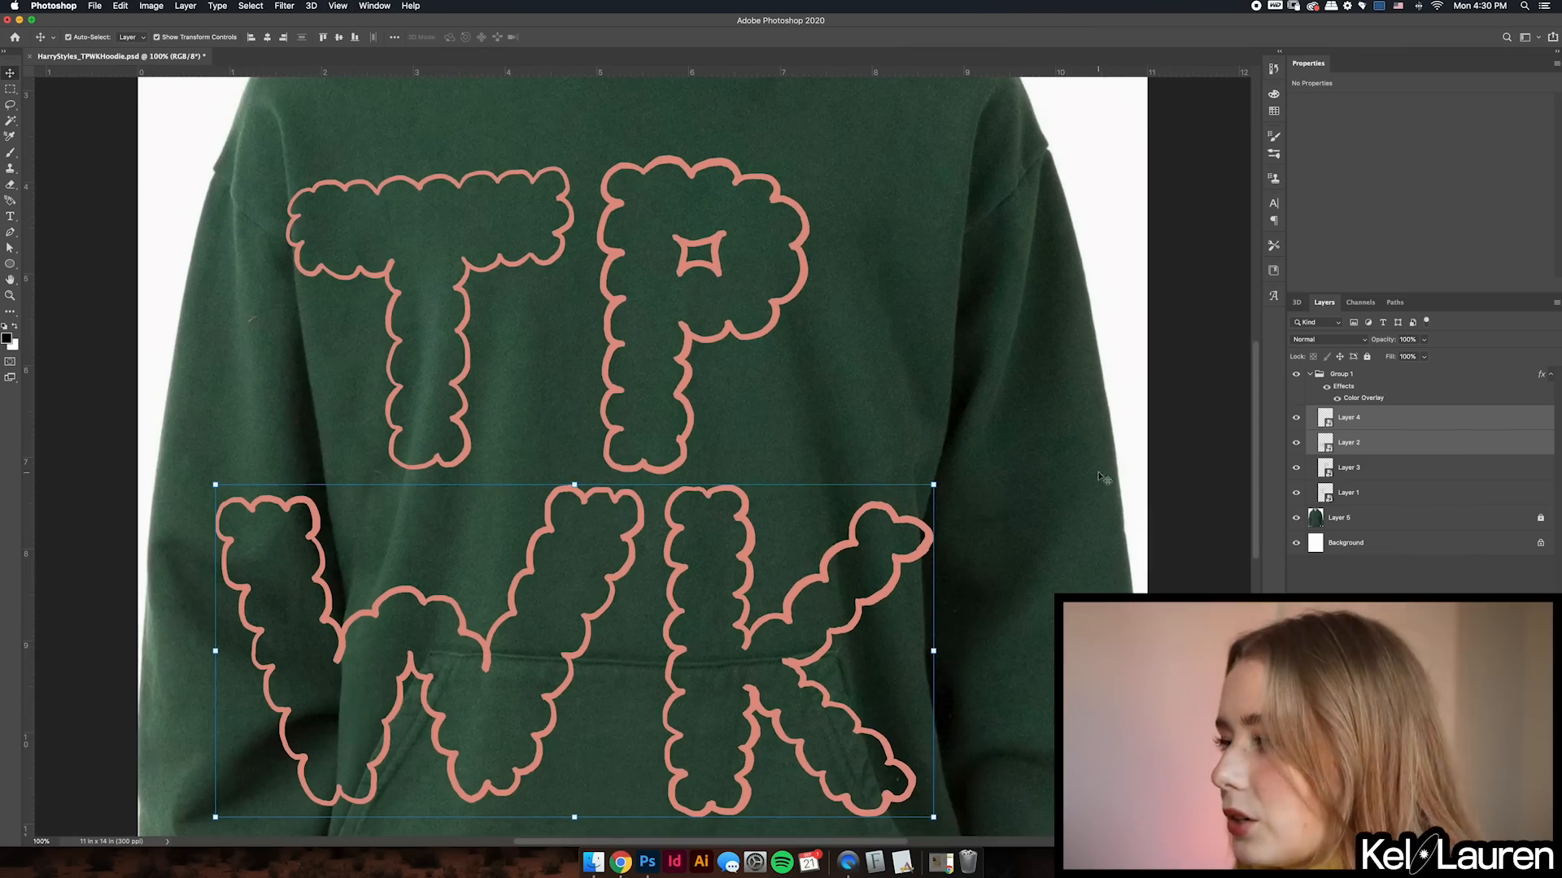
click(1208, 573)
key(super+minus)
key(super+minus)
key(super+minus)
key(super+minus)
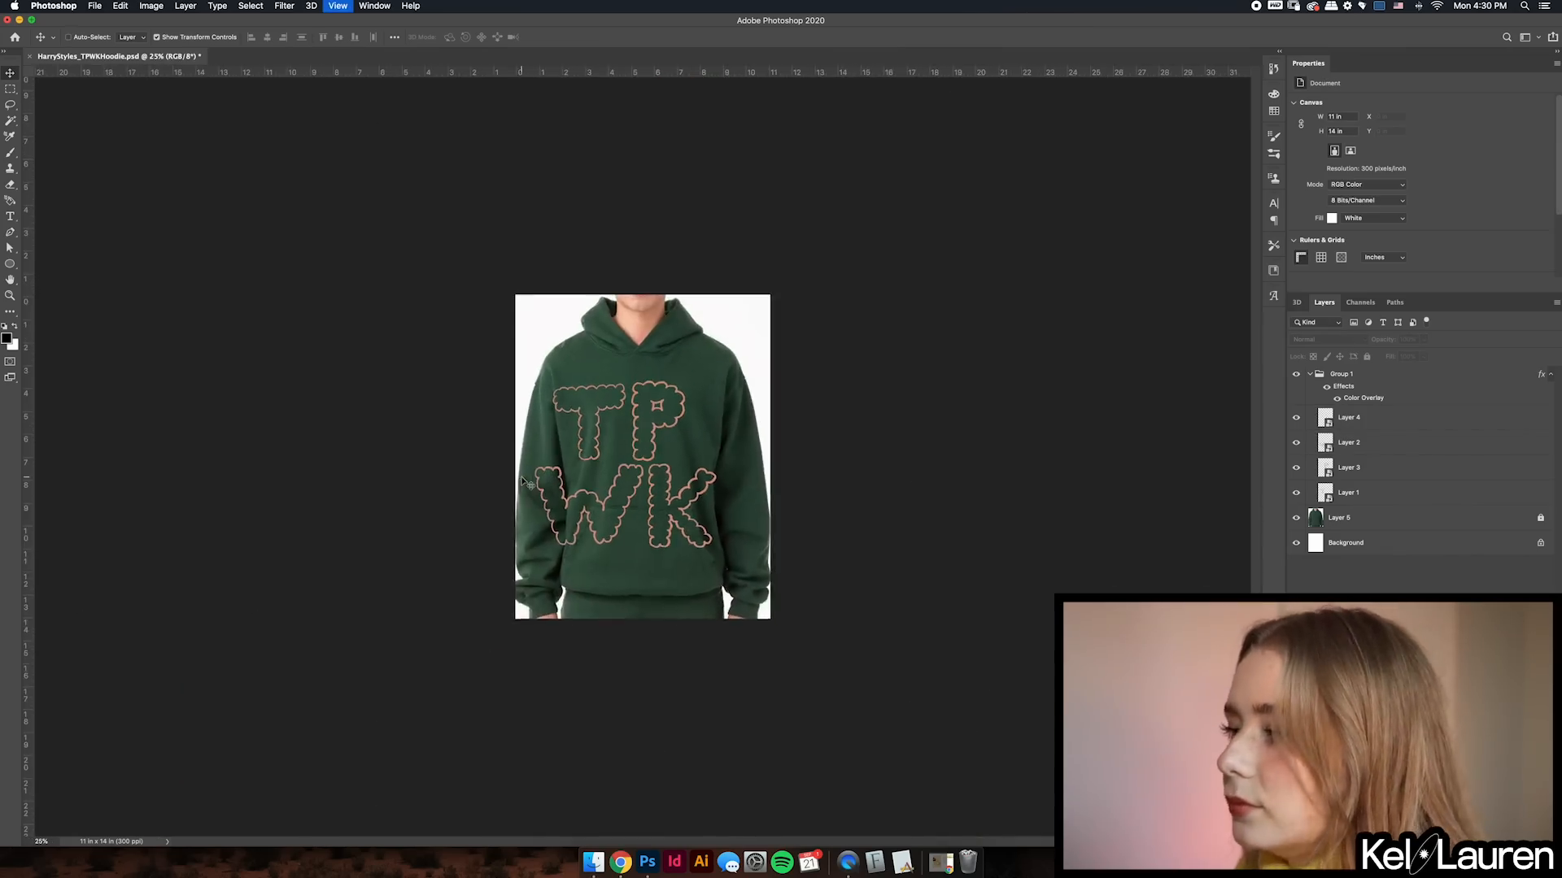
key(super+plus)
key(super+plus)
key(super+plus)
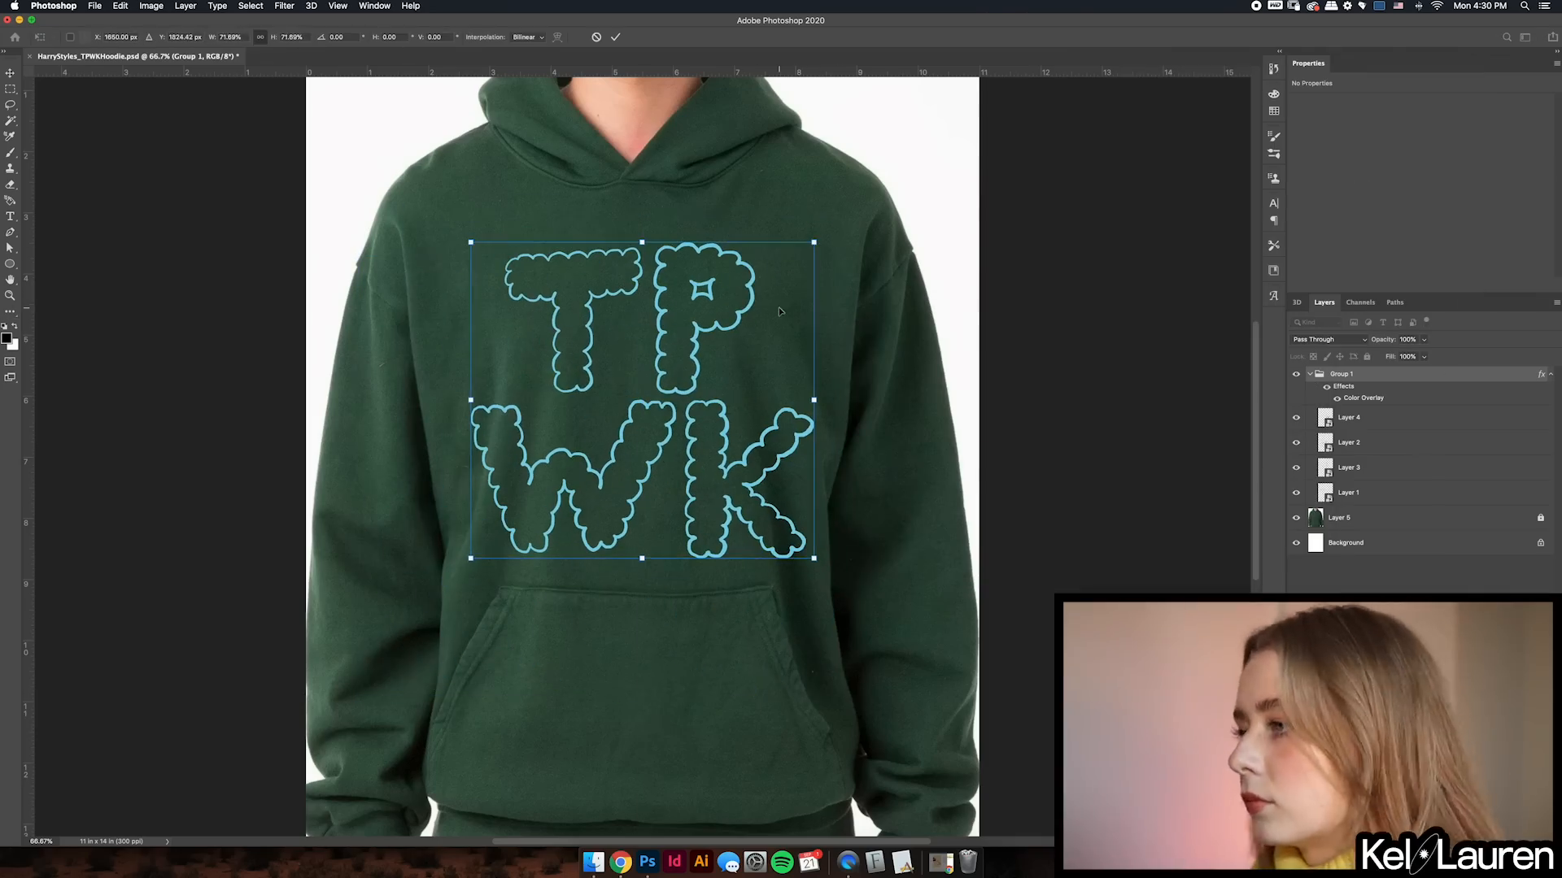
key(Return)
click(1045, 728)
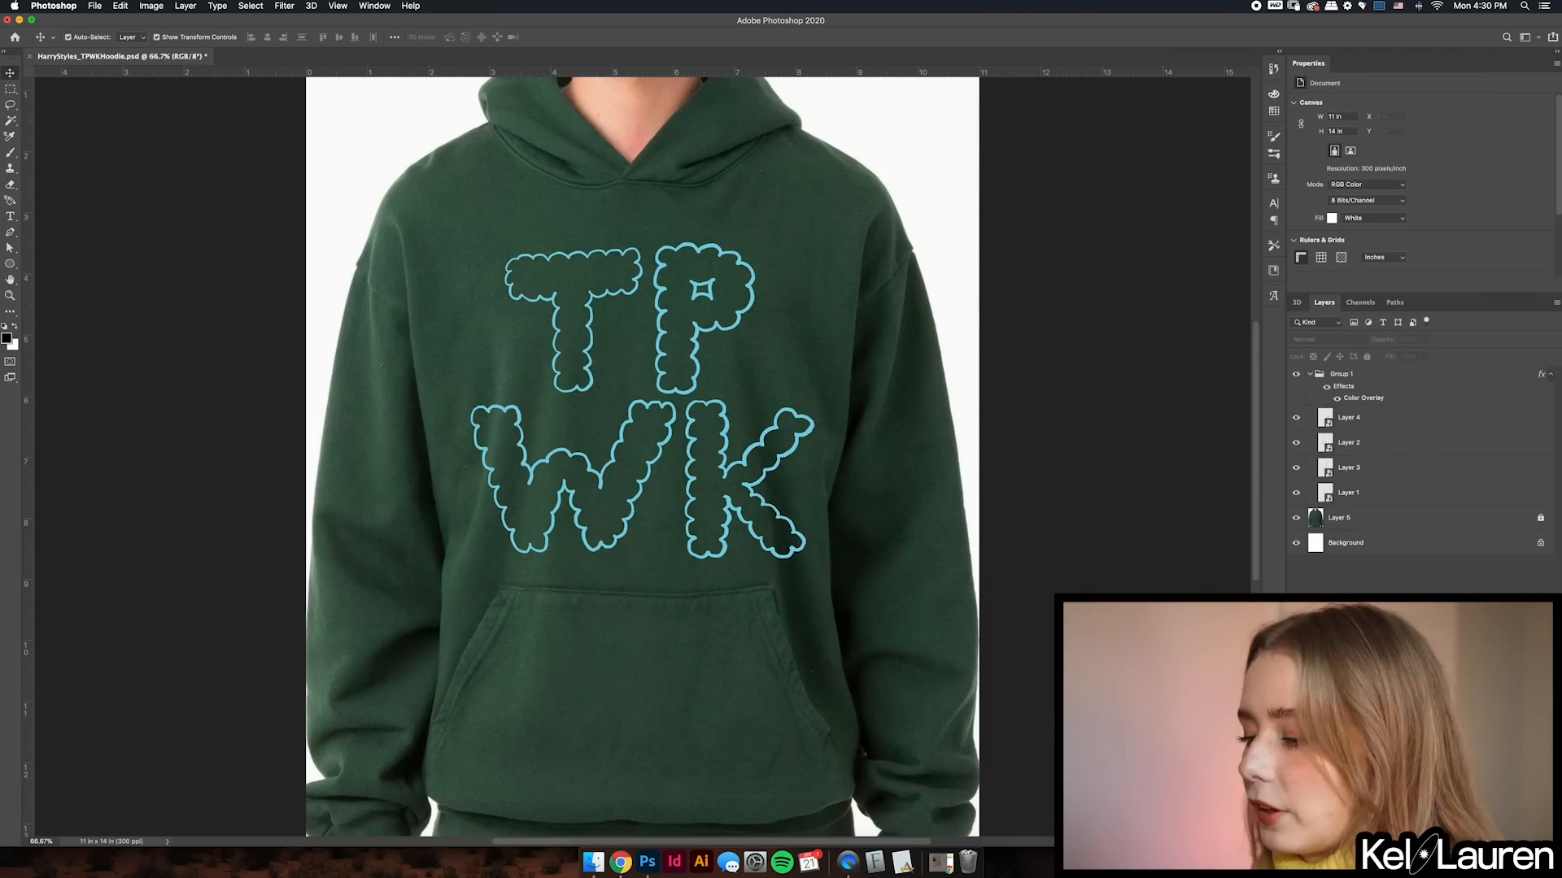
- Switch to Chrome and browse the Los Angeles Apparel hoodie photos for maroon and bright red versions to use in the mockup
click(620, 861)
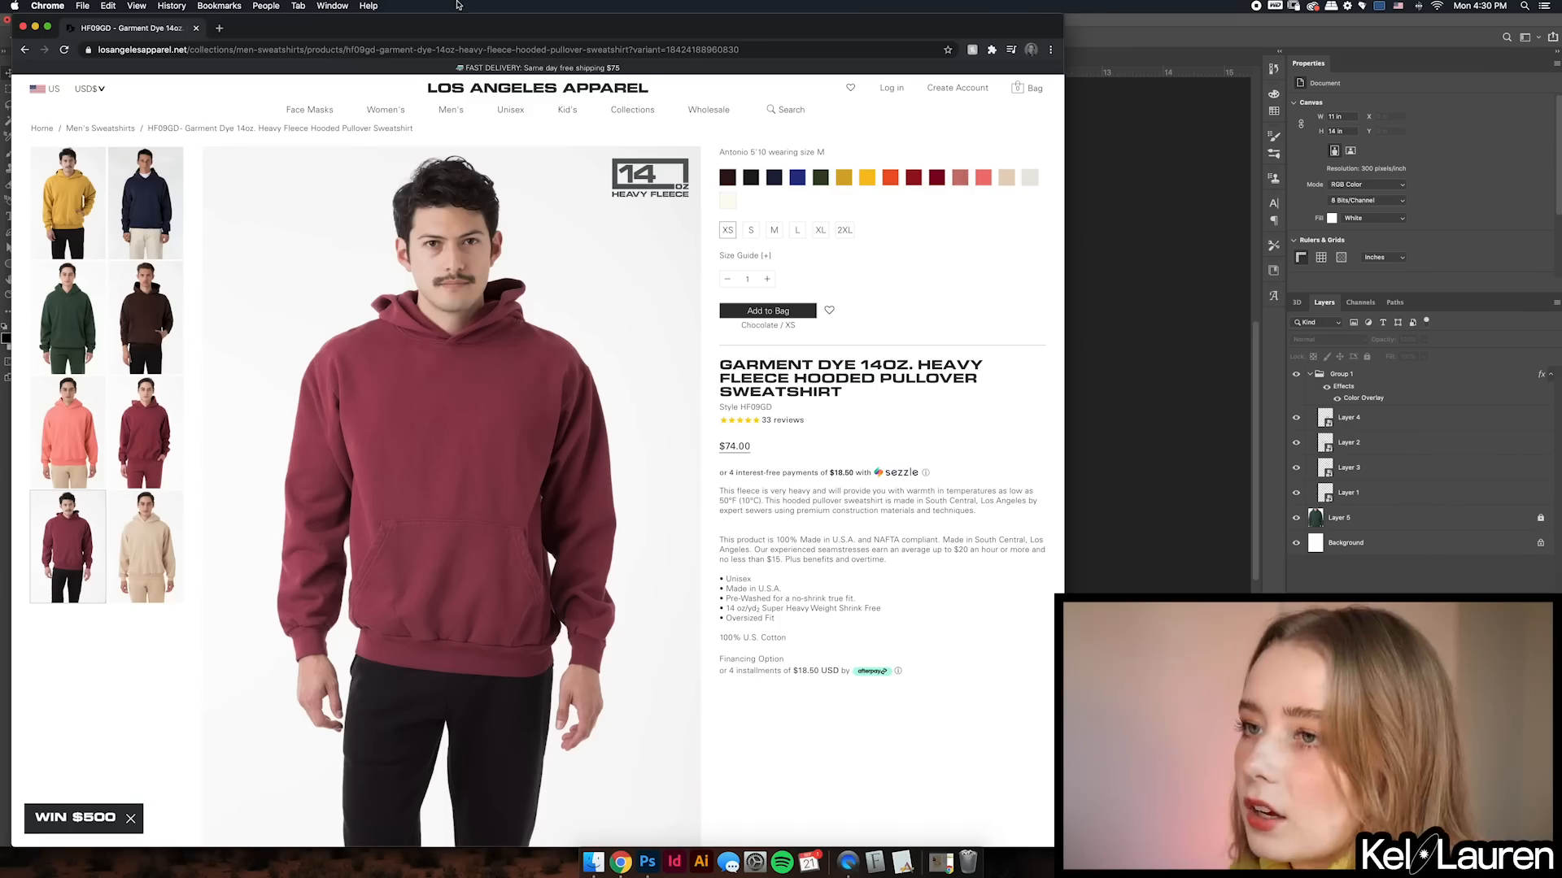
click(154, 418)
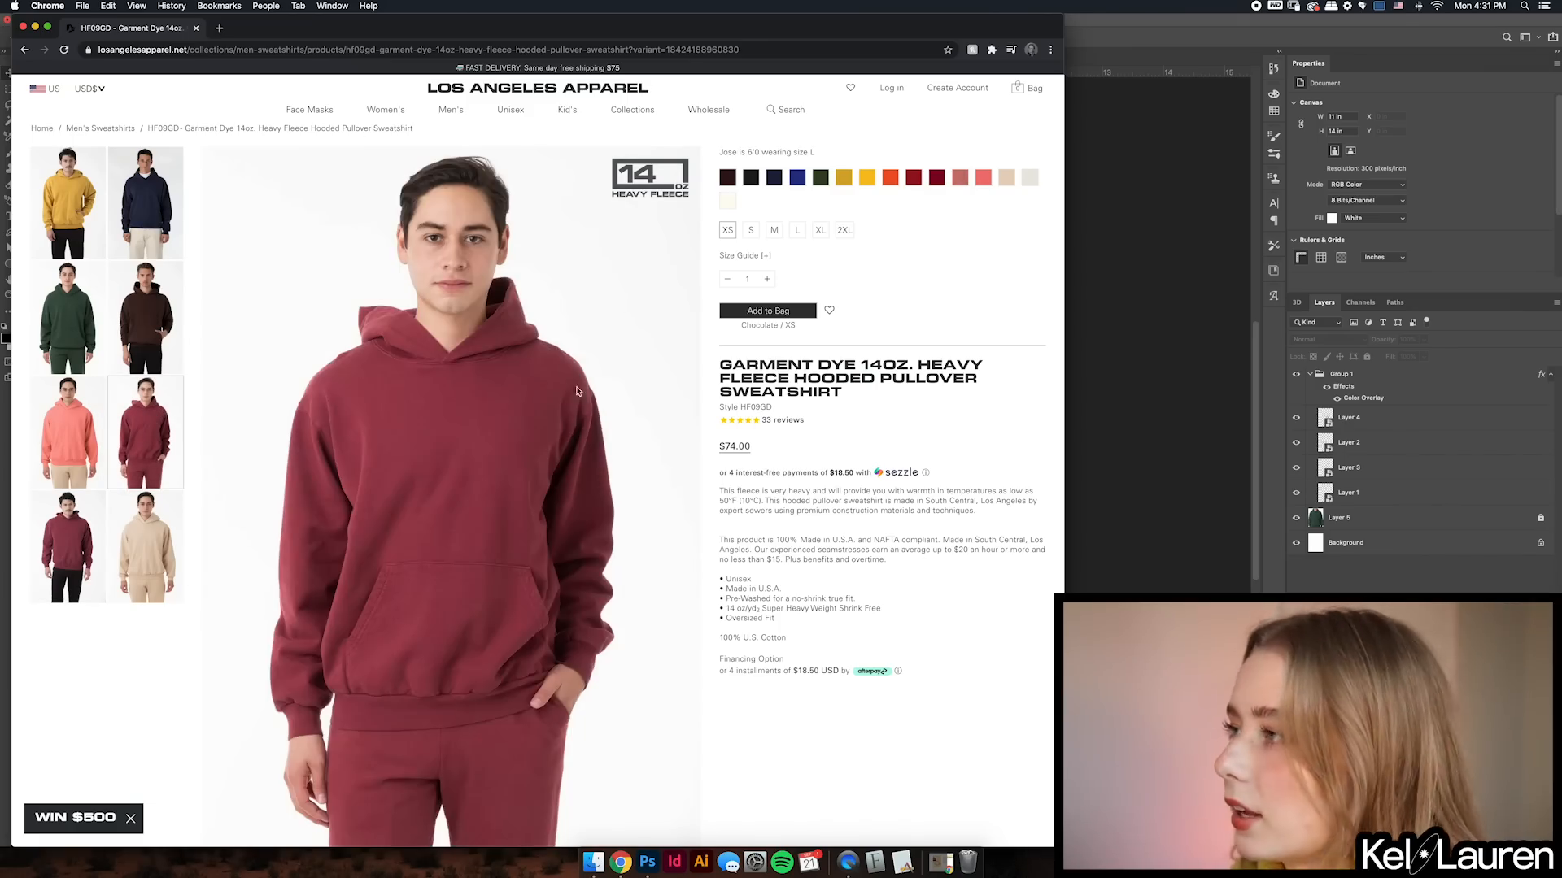
click(932, 174)
click(890, 180)
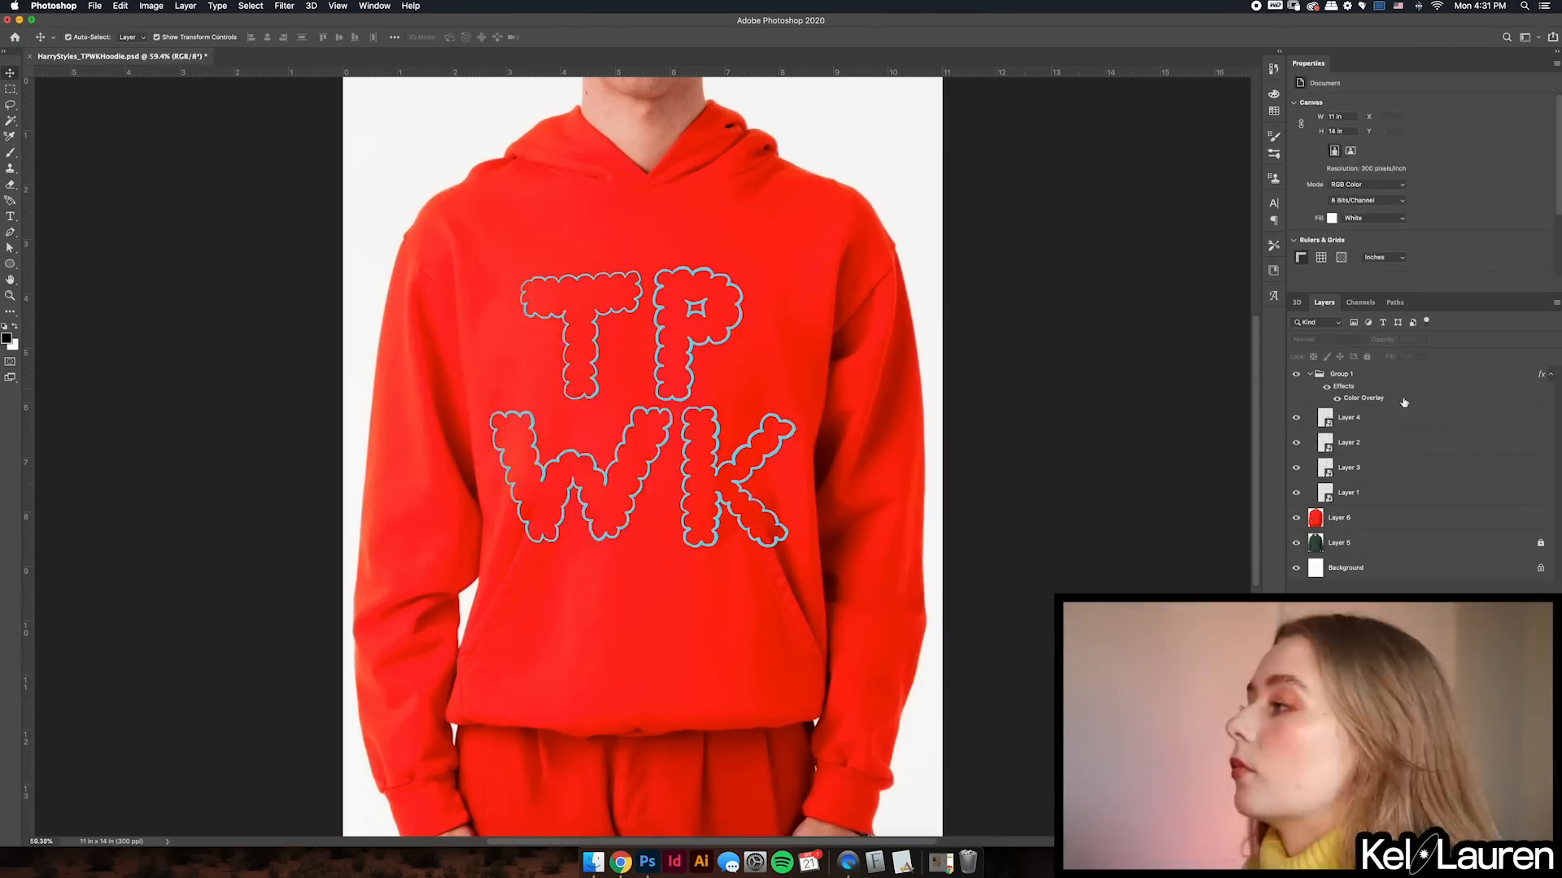
- Stagger the letters diagonally down the red hoodie, moving the K beside the W and the T and P above them
mouse_move(618, 431)
mouse_down()
mouse_move(639, 353)
mouse_move(653, 436)
mouse_move(625, 434)
mouse_up()
drag(834, 491, 728, 522)
shift+click(671, 325)
drag(671, 325, 622, 333)
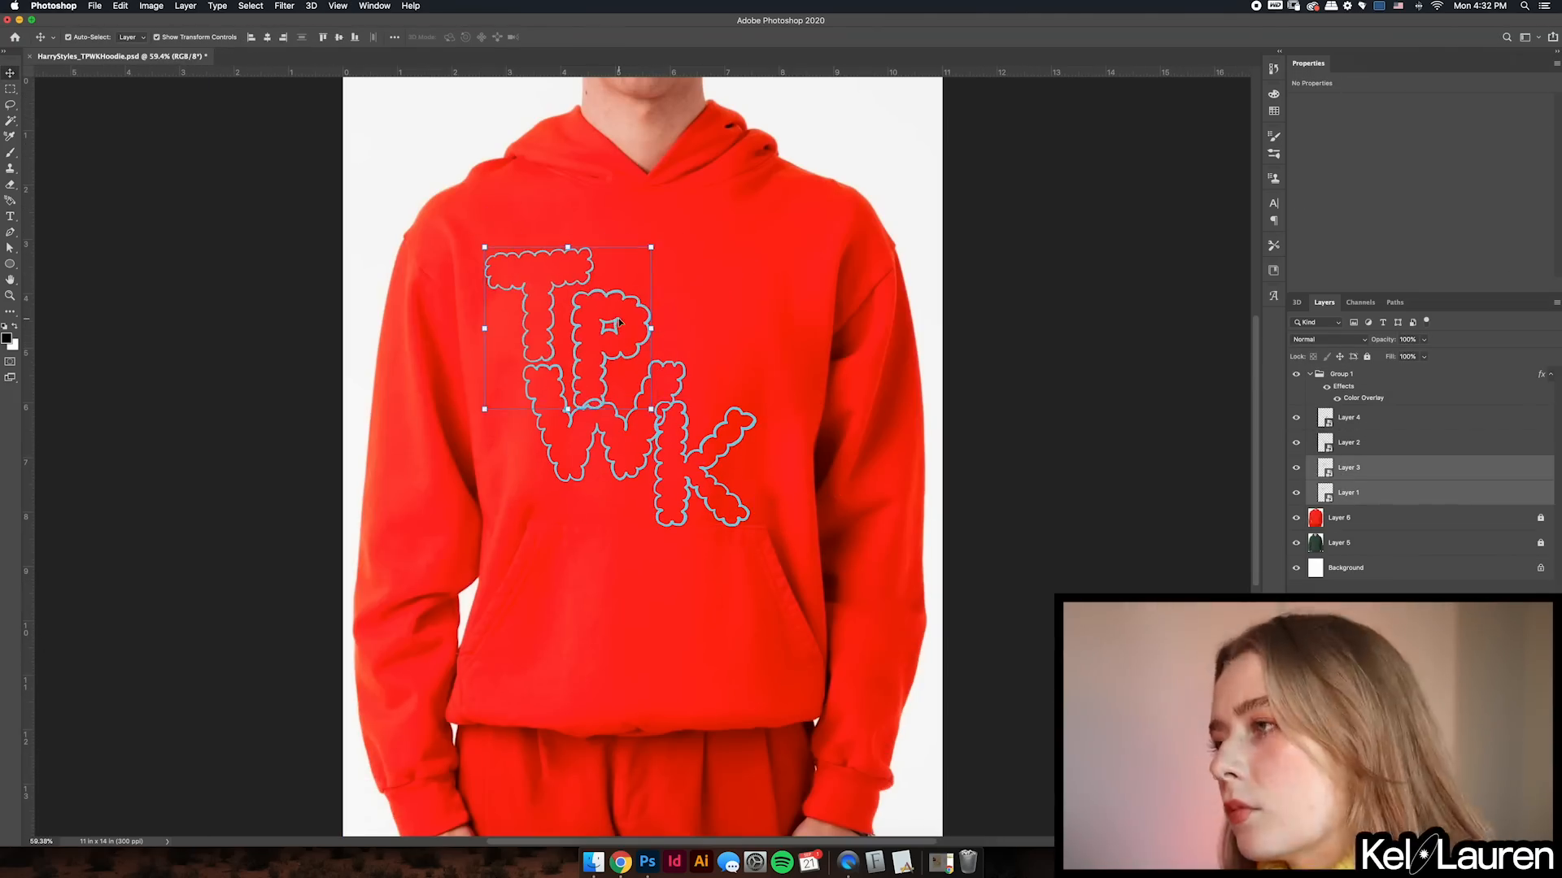
- Enlarge the T and P slightly, shift them left along the cascade, and save the document
drag(652, 247, 663, 239)
click(757, 464)
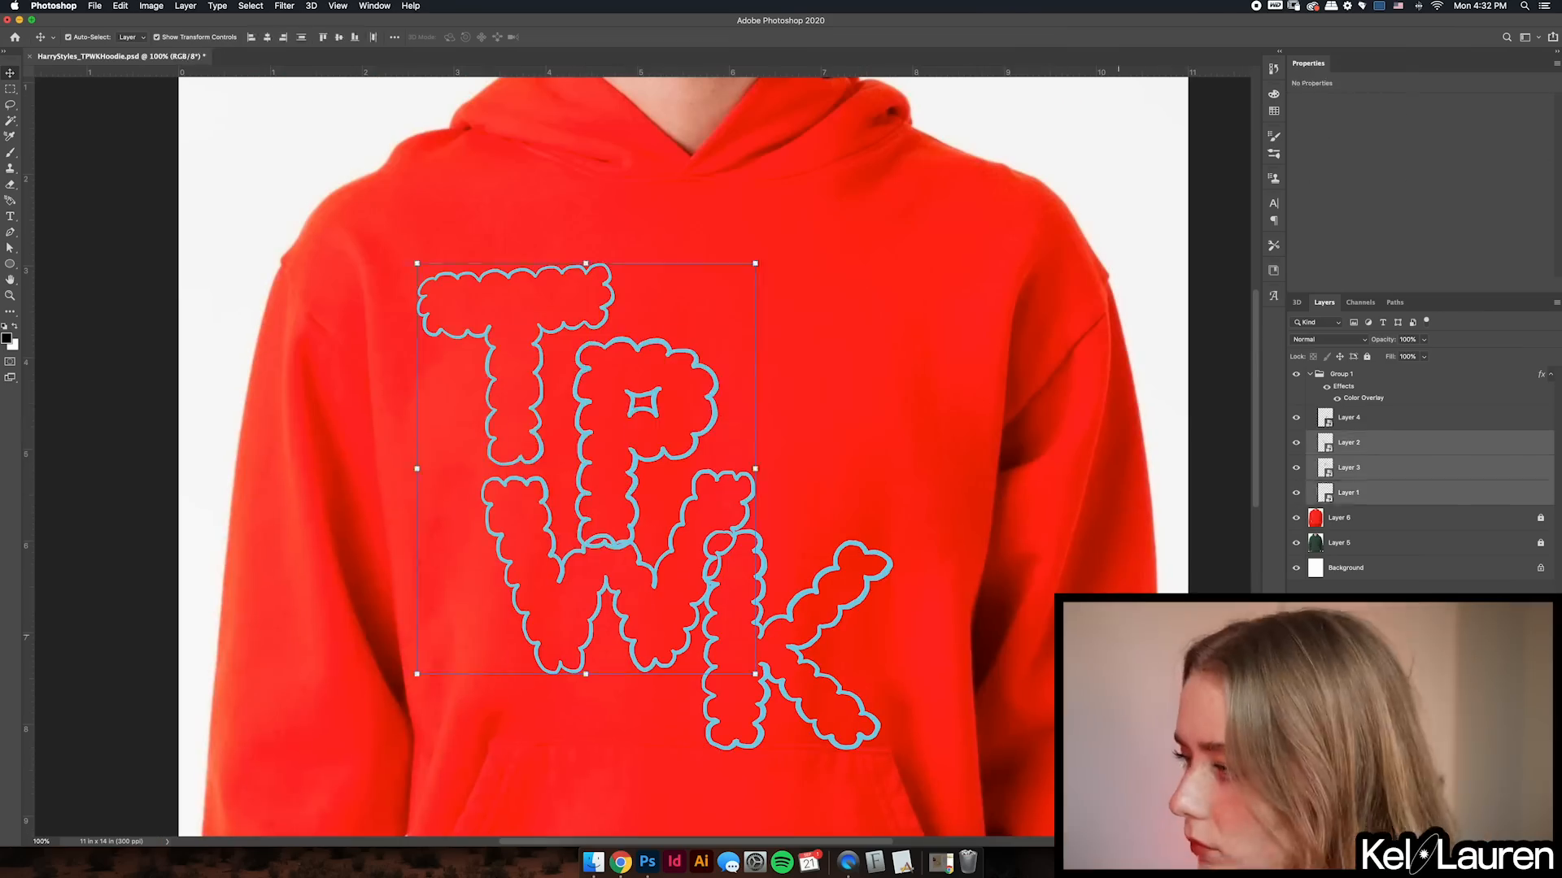
drag(651, 431, 606, 432)
key(super+s)
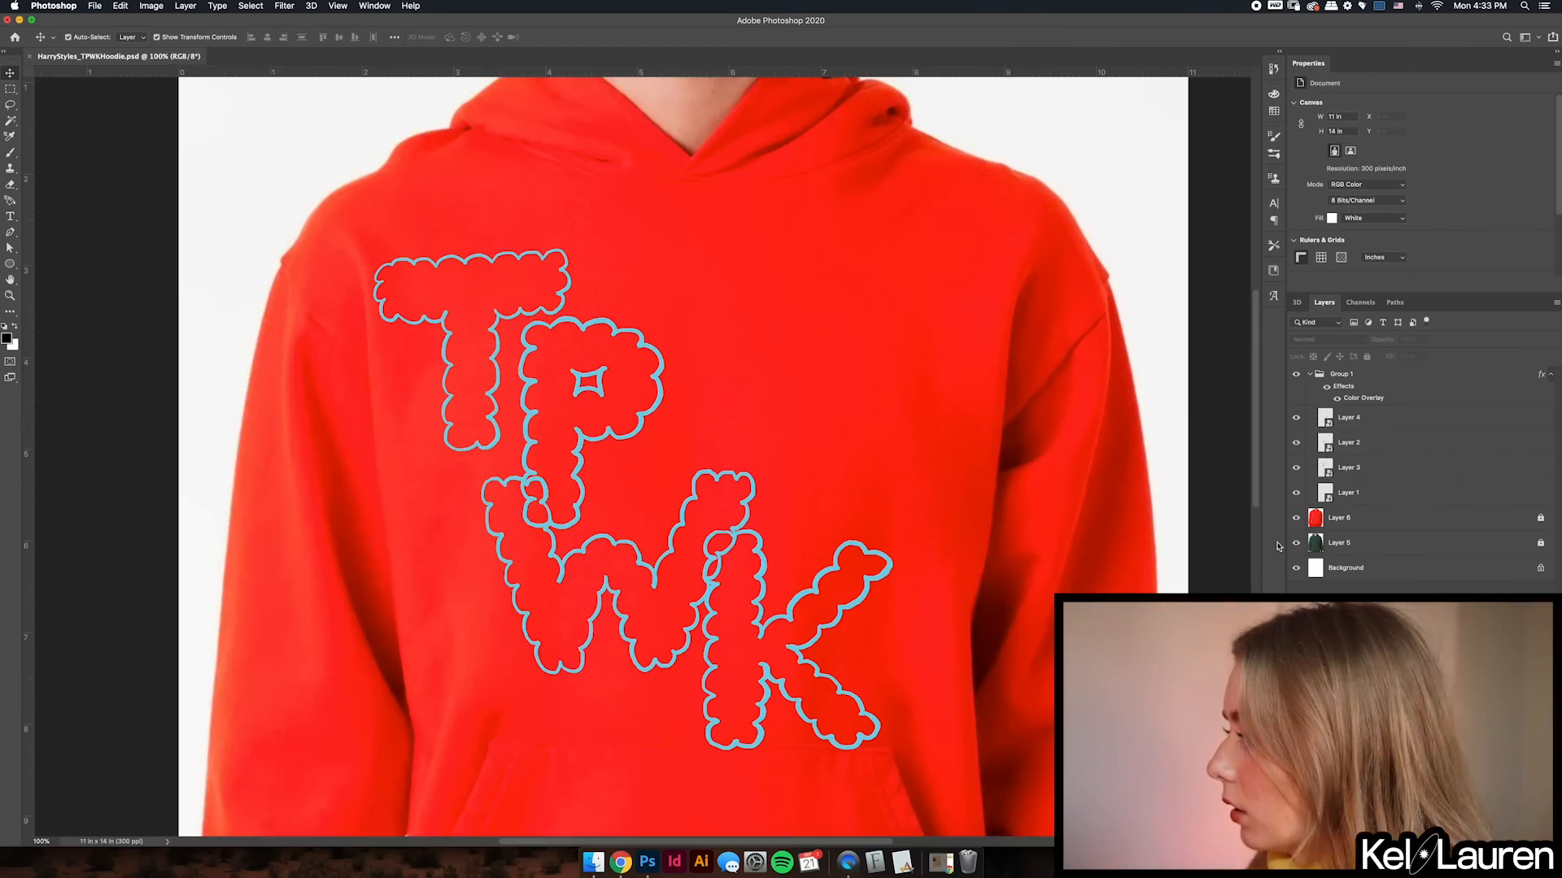
- Hide the green hoodie and white background layers and collapse the letter group
drag(1296, 543, 1296, 568)
key(super+minus)
key(super+minus)
key(super+minus)
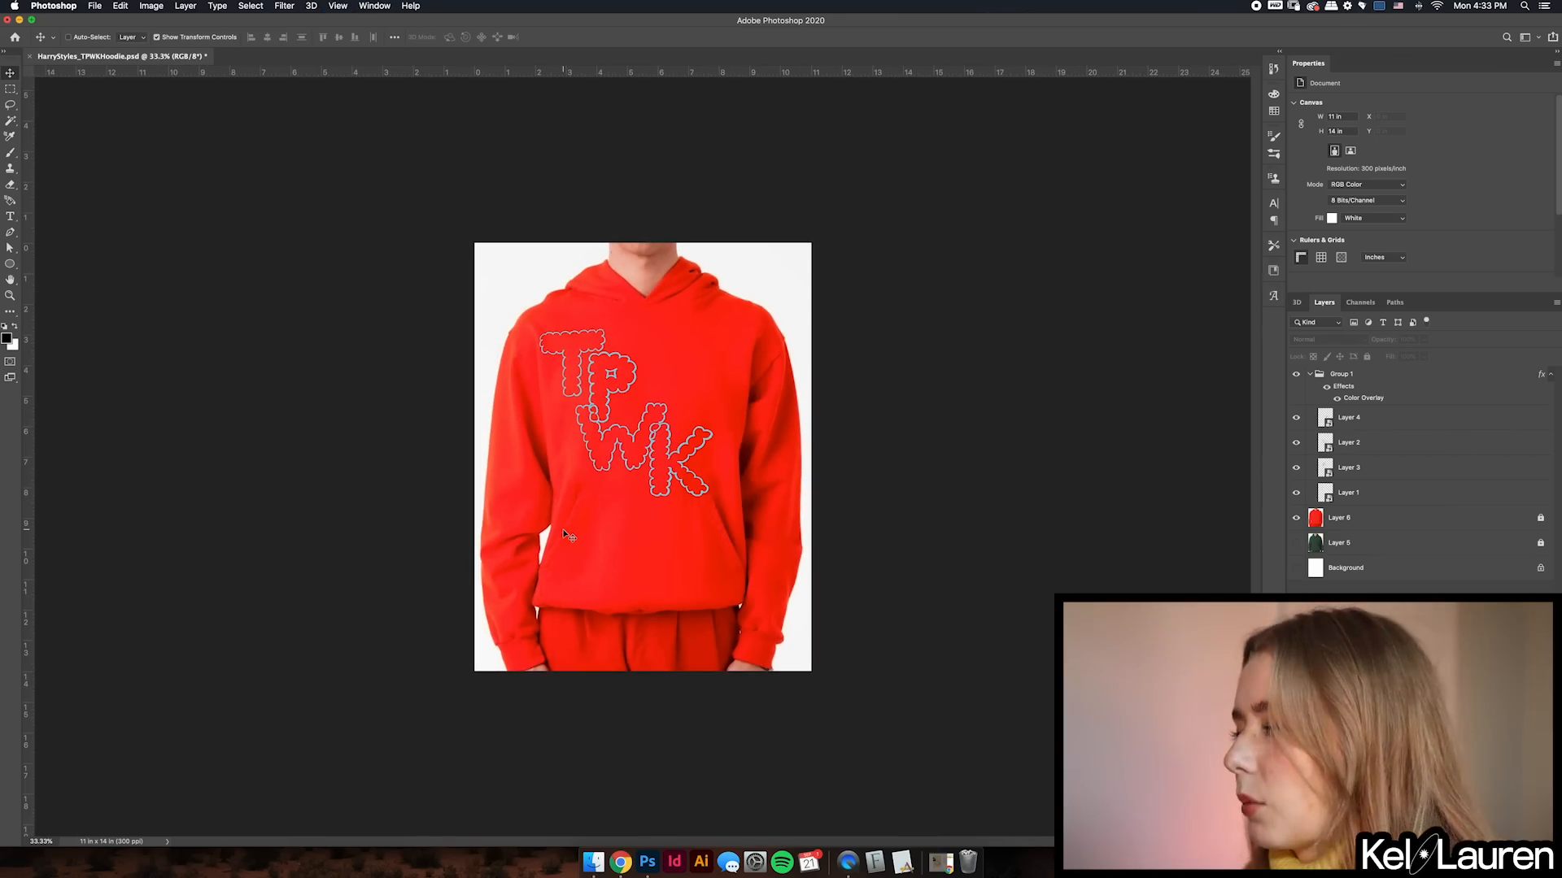
key(super+plus)
key(super+plus)
click(1310, 374)
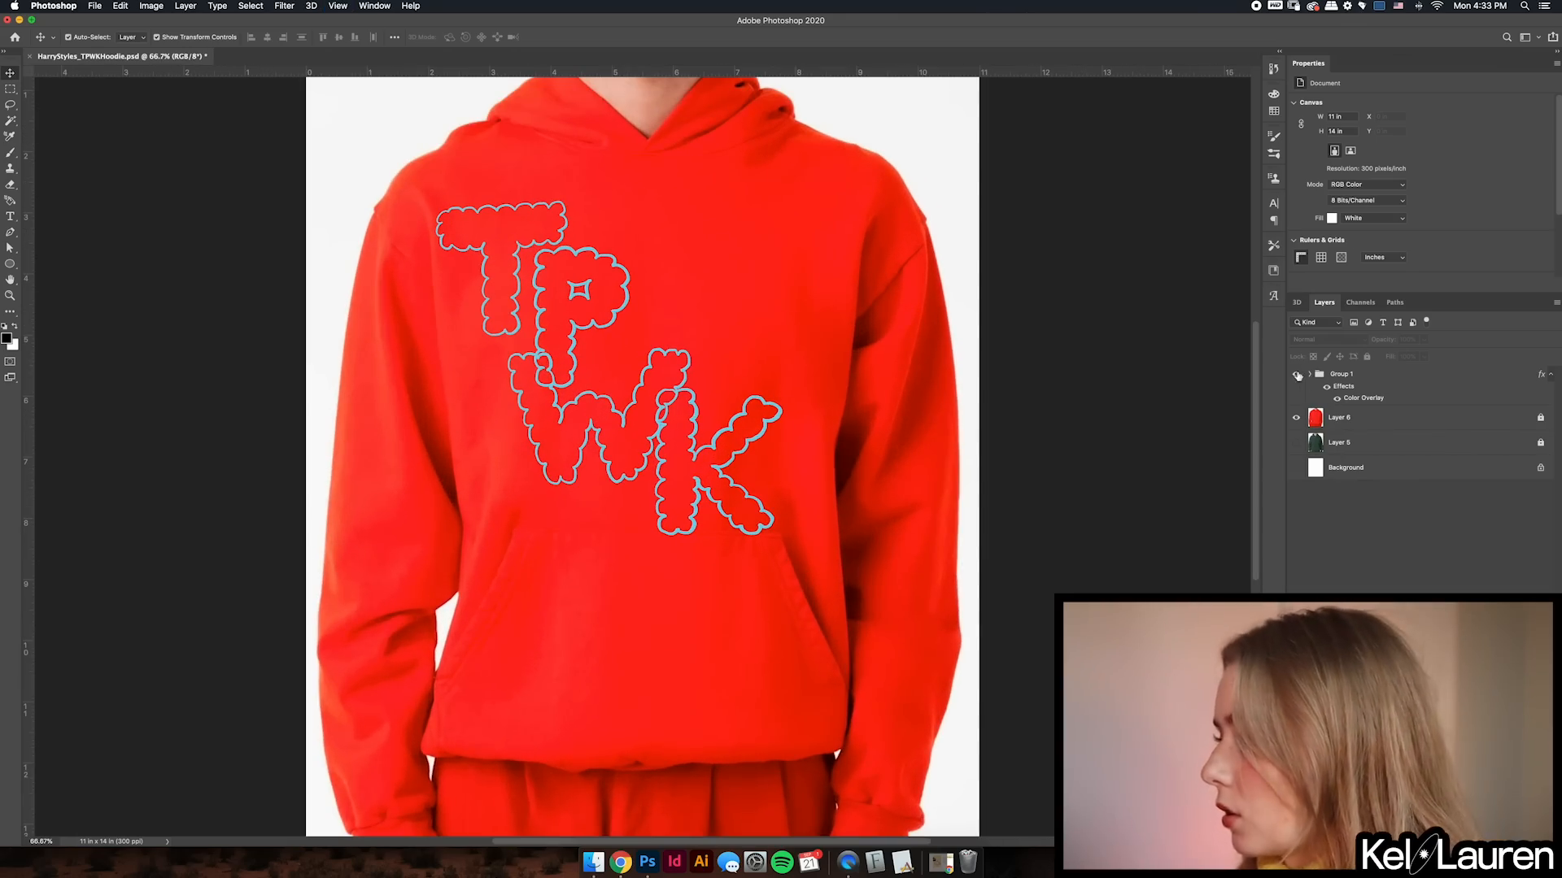
- Duplicate the letter group, leaving the original group hidden and the copy visible
click(1296, 374)
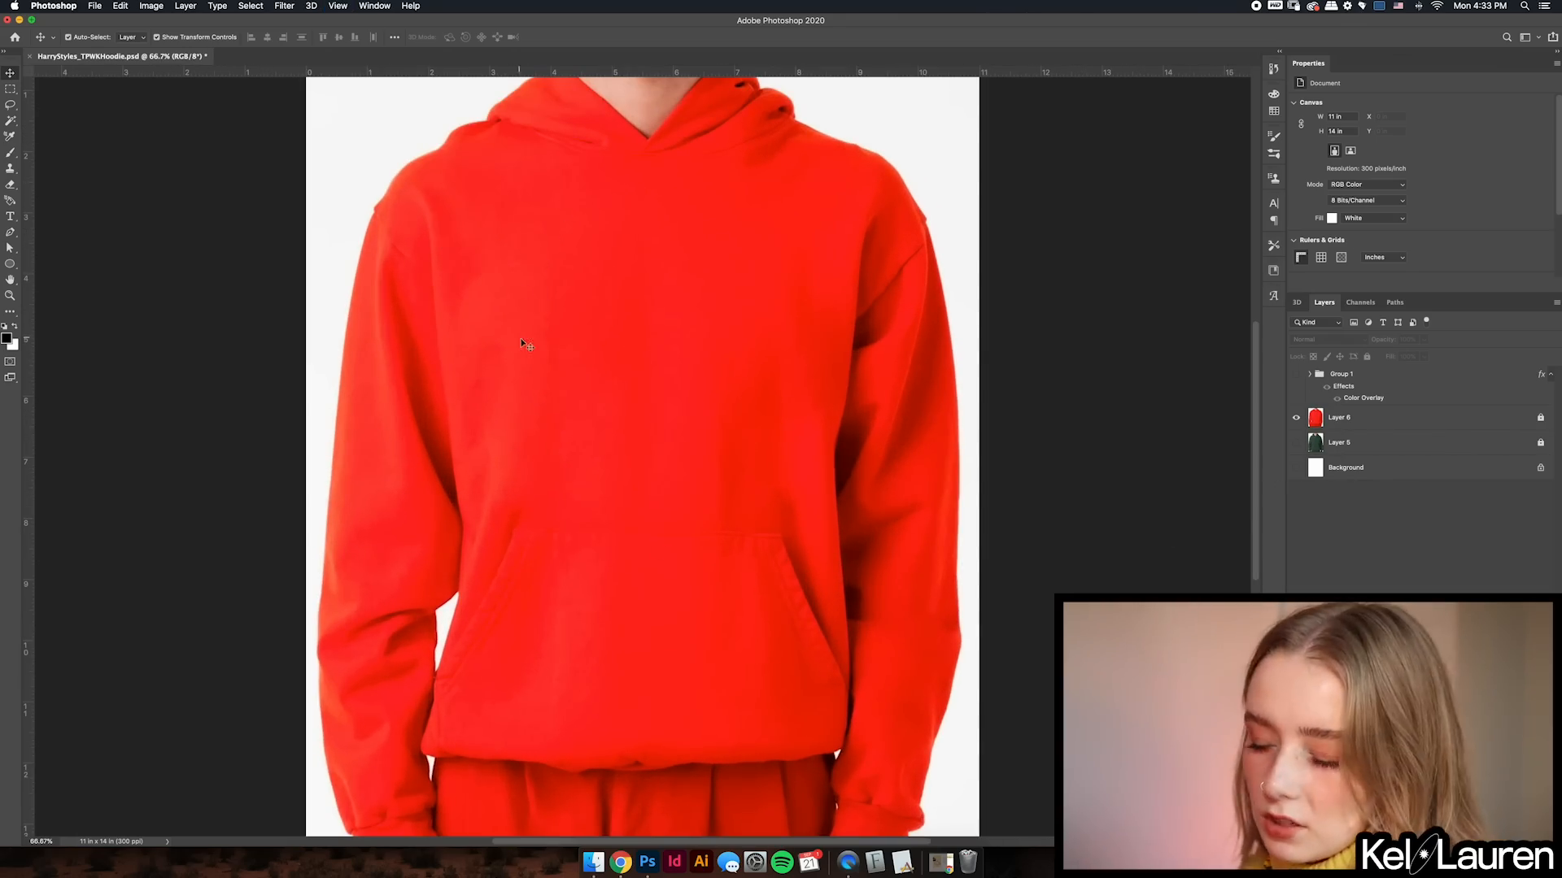
click(1297, 374)
click(1357, 370)
key(super+j)
key(g)
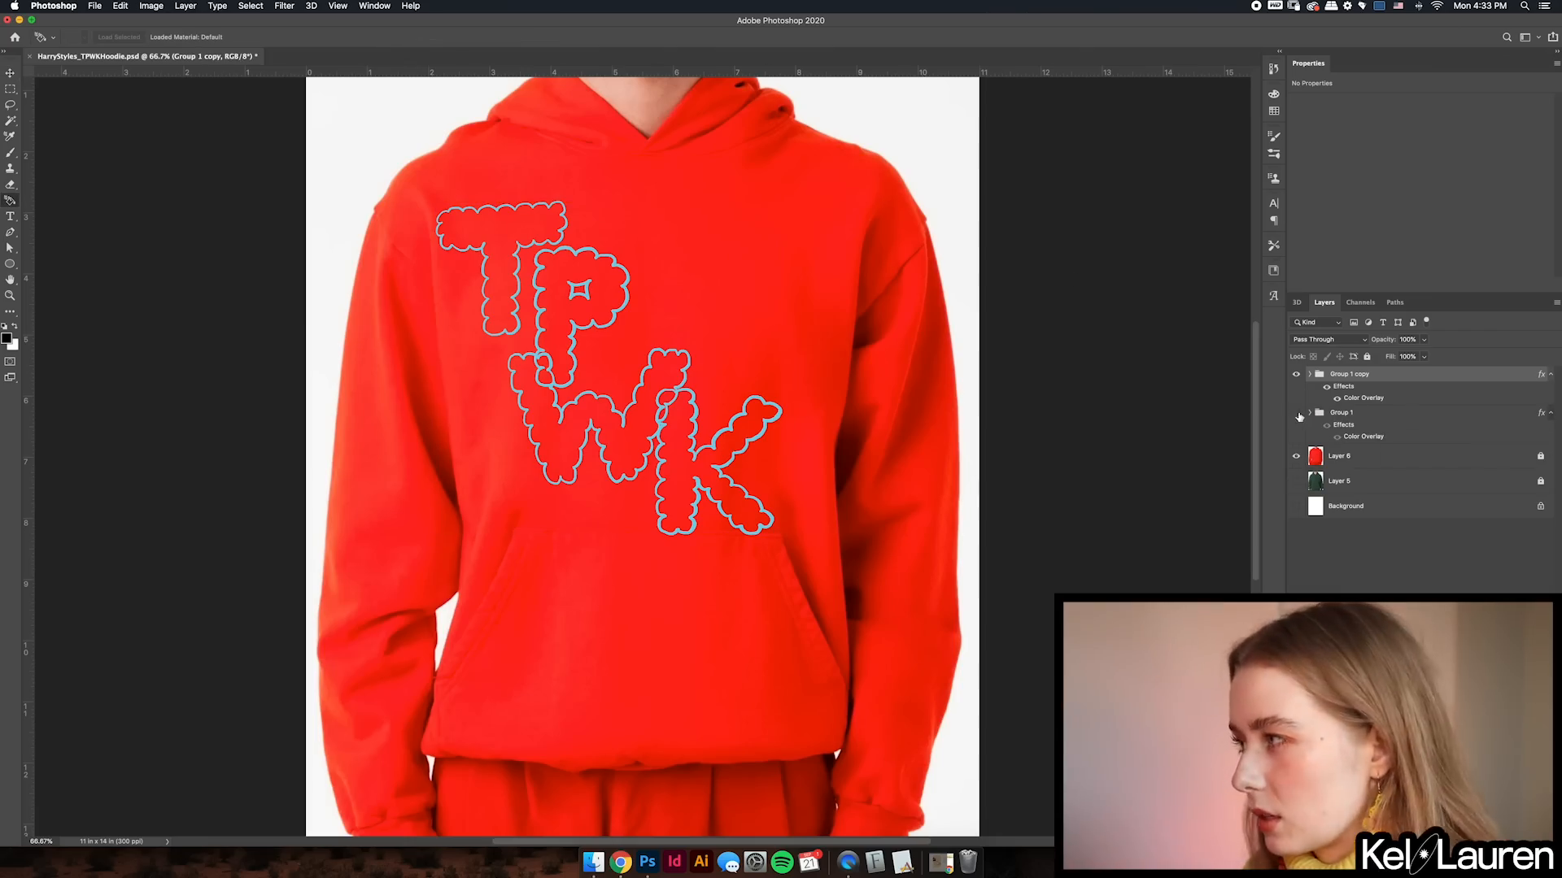
key(v)
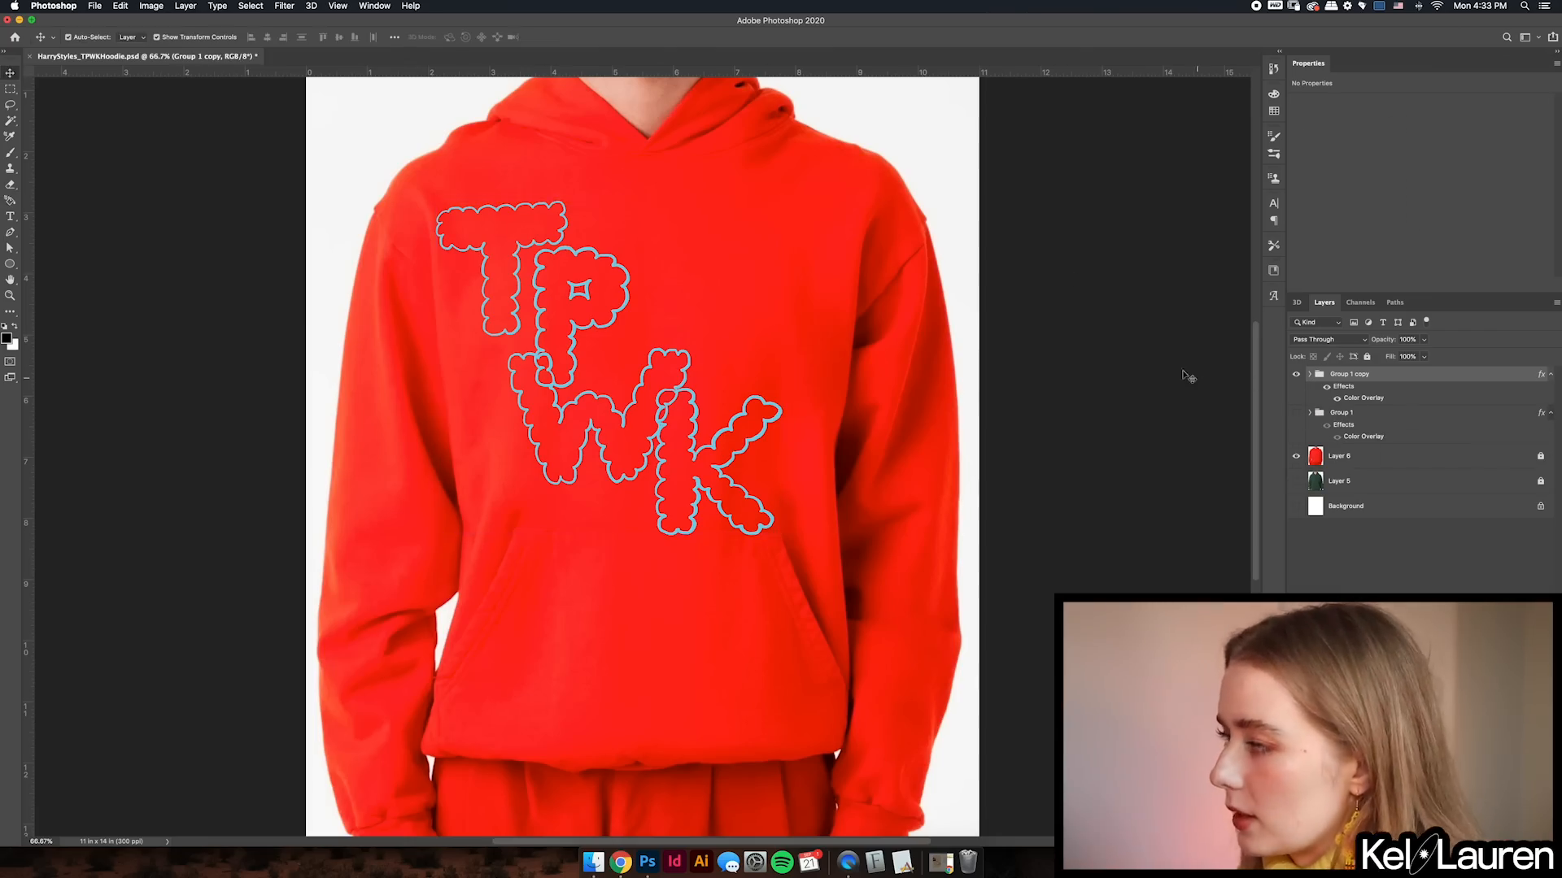
- Move the copied letters into a single TPWK row across the upper chest
click(1185, 372)
drag(518, 279, 482, 305)
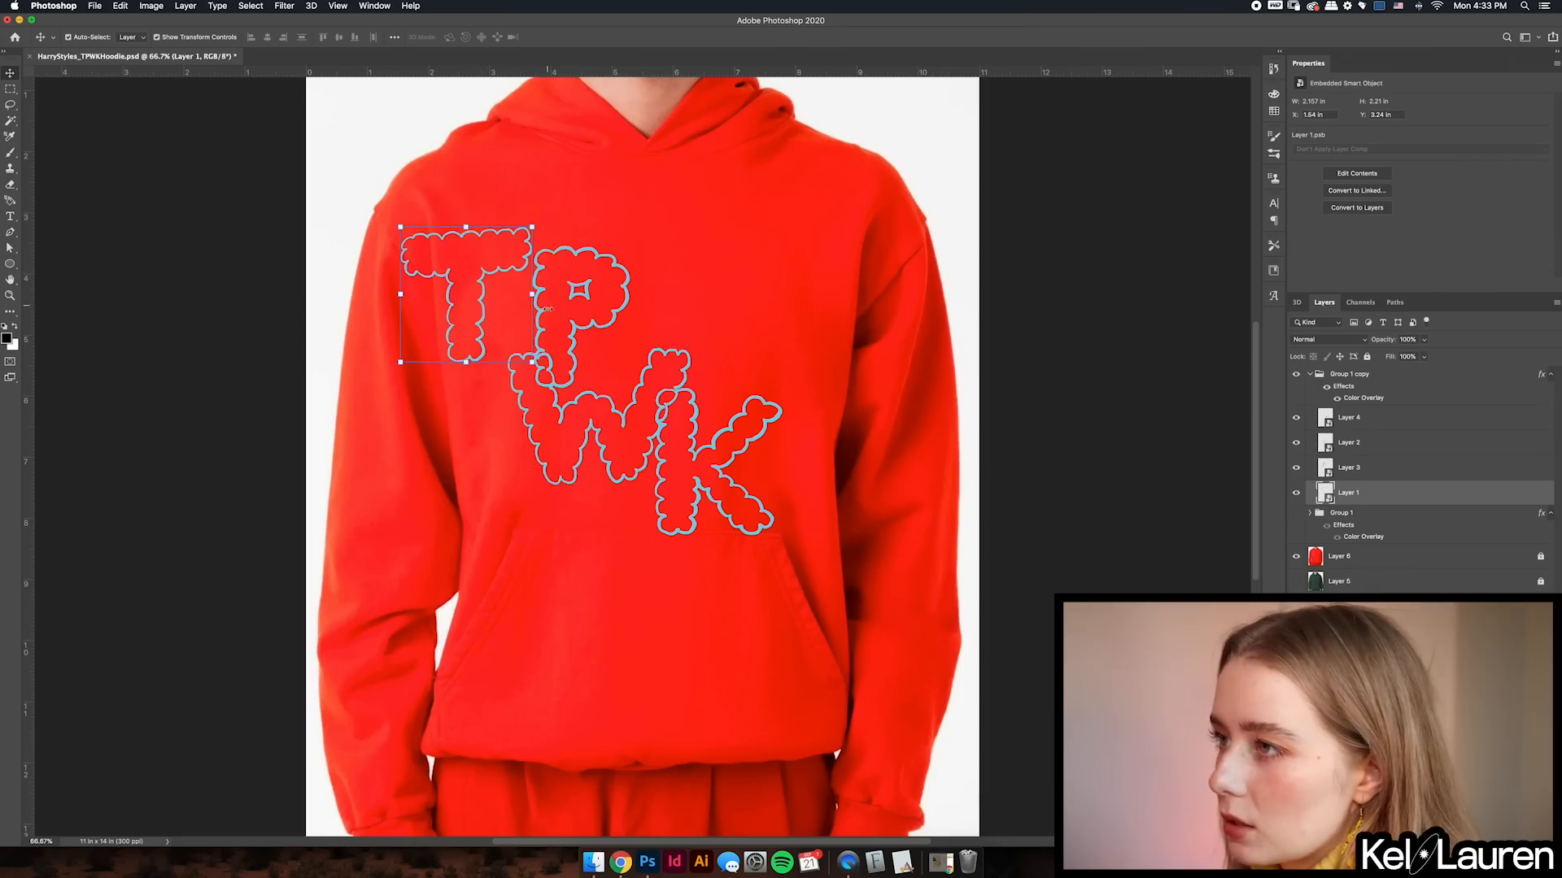
drag(596, 303, 594, 283)
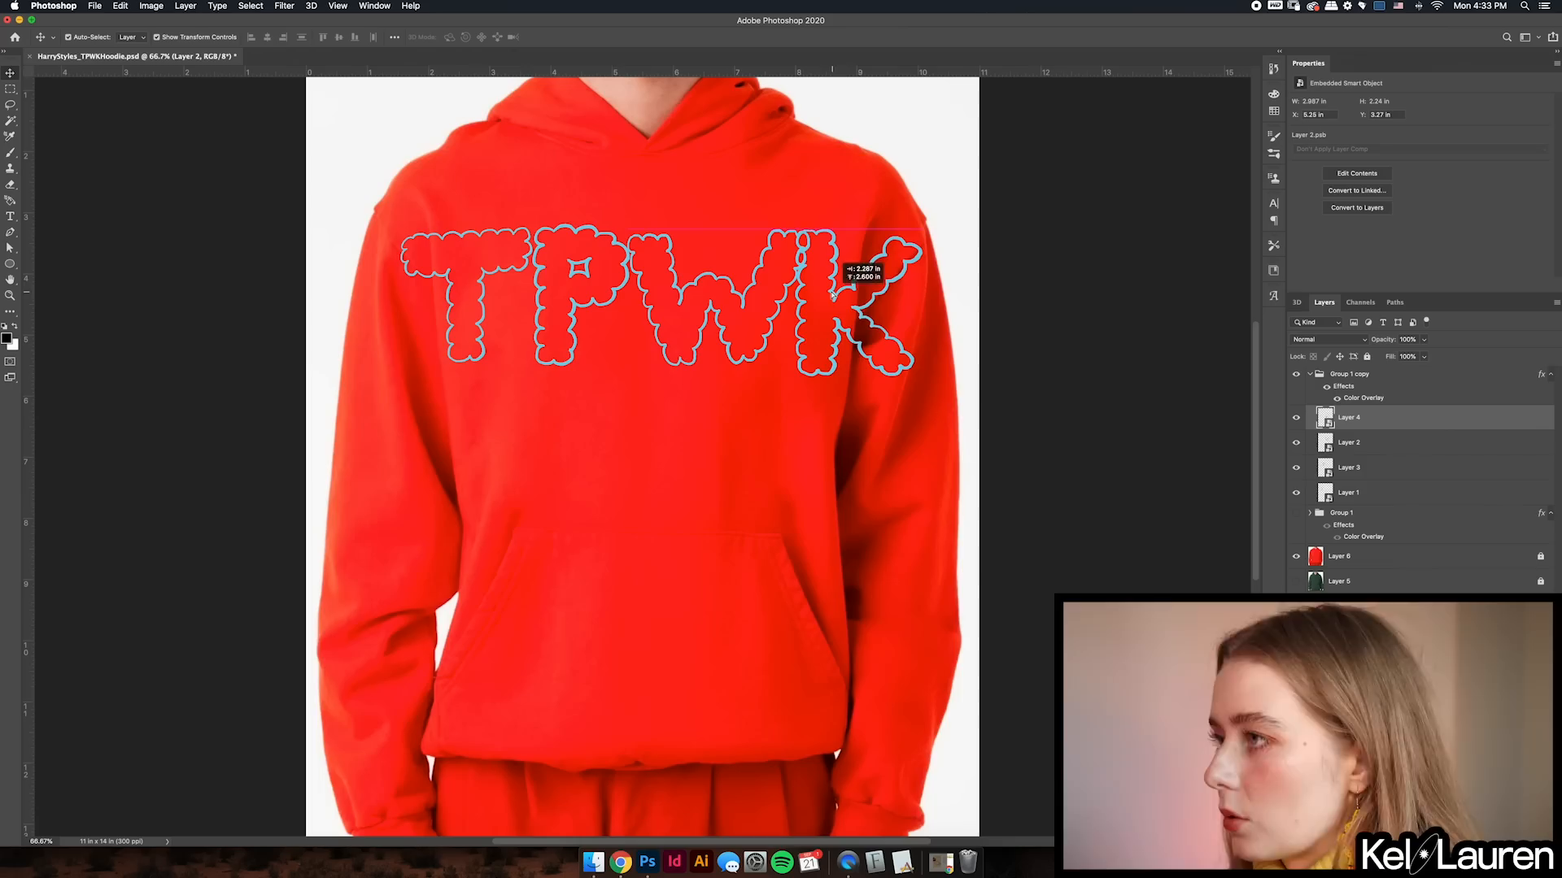
- Align the four letters by their vertical centres and tighten the row so neighbouring outlines overlap
shift+click(1392, 494)
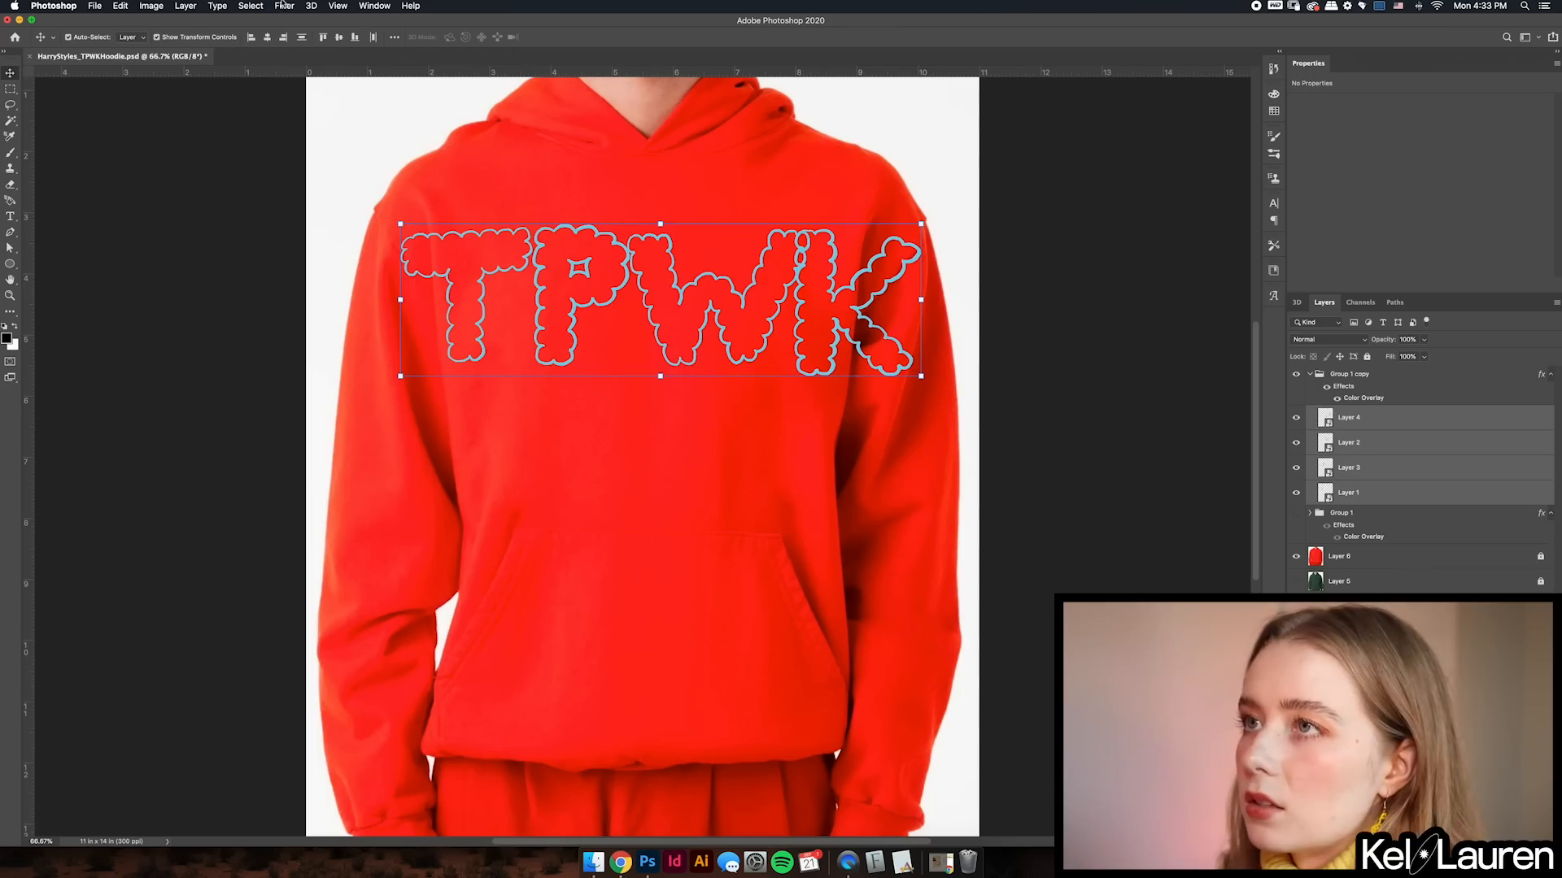
click(340, 38)
drag(607, 311, 590, 311)
drag(694, 371, 665, 371)
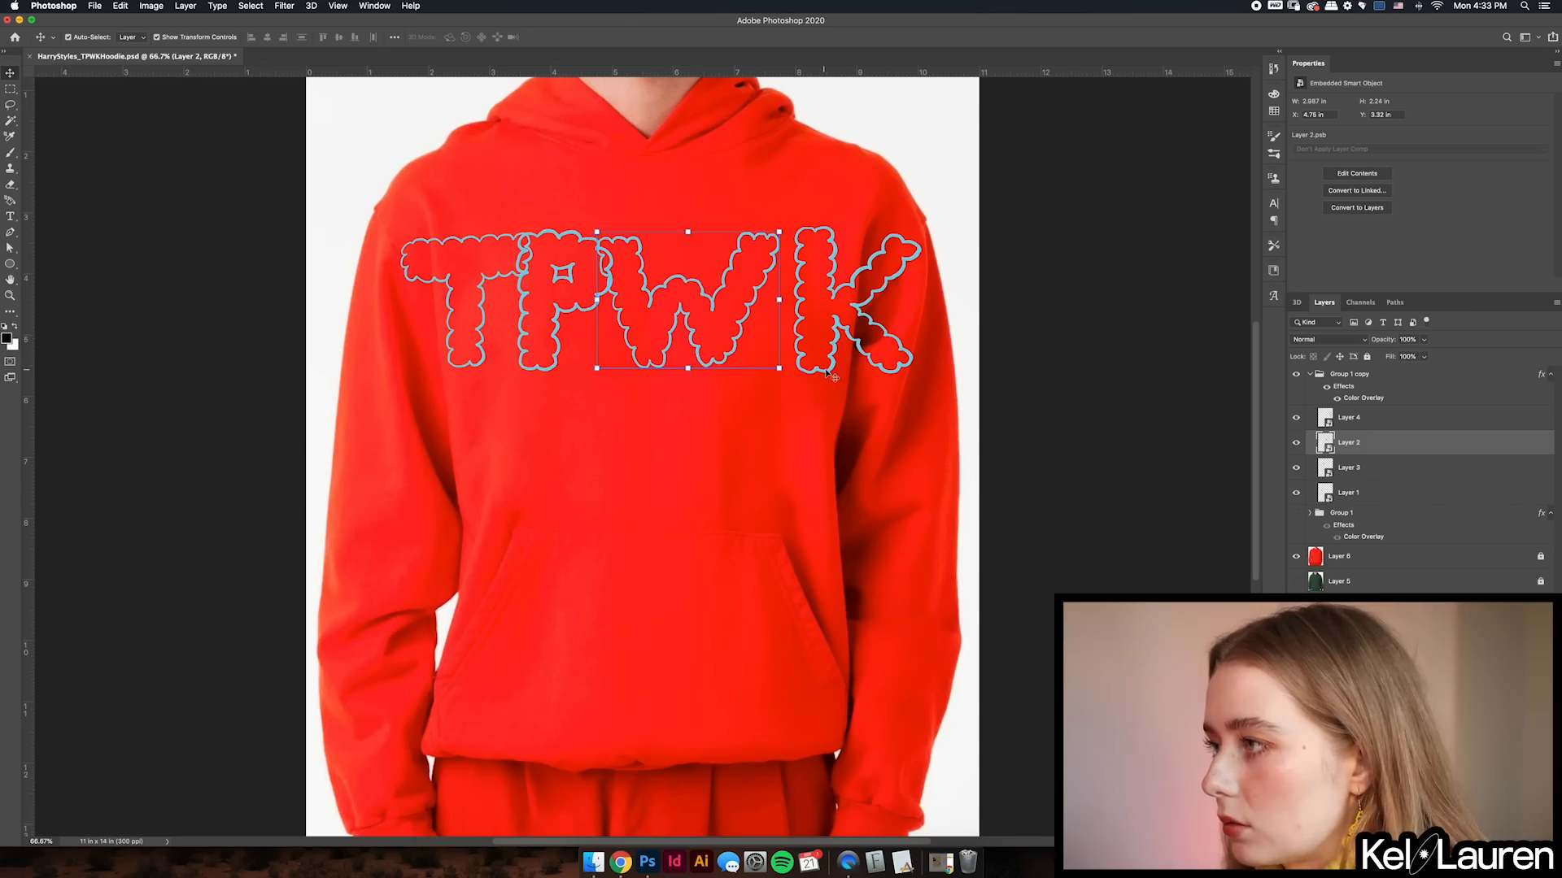
drag(837, 322, 801, 323)
click(801, 455)
click(798, 323)
- Stretch the W upward to about 2.33 in tall to match its neighbours and check the outline overlaps up close
click(741, 313)
drag(688, 232, 689, 227)
key(Return)
key(super+equal)
key(super+equal)
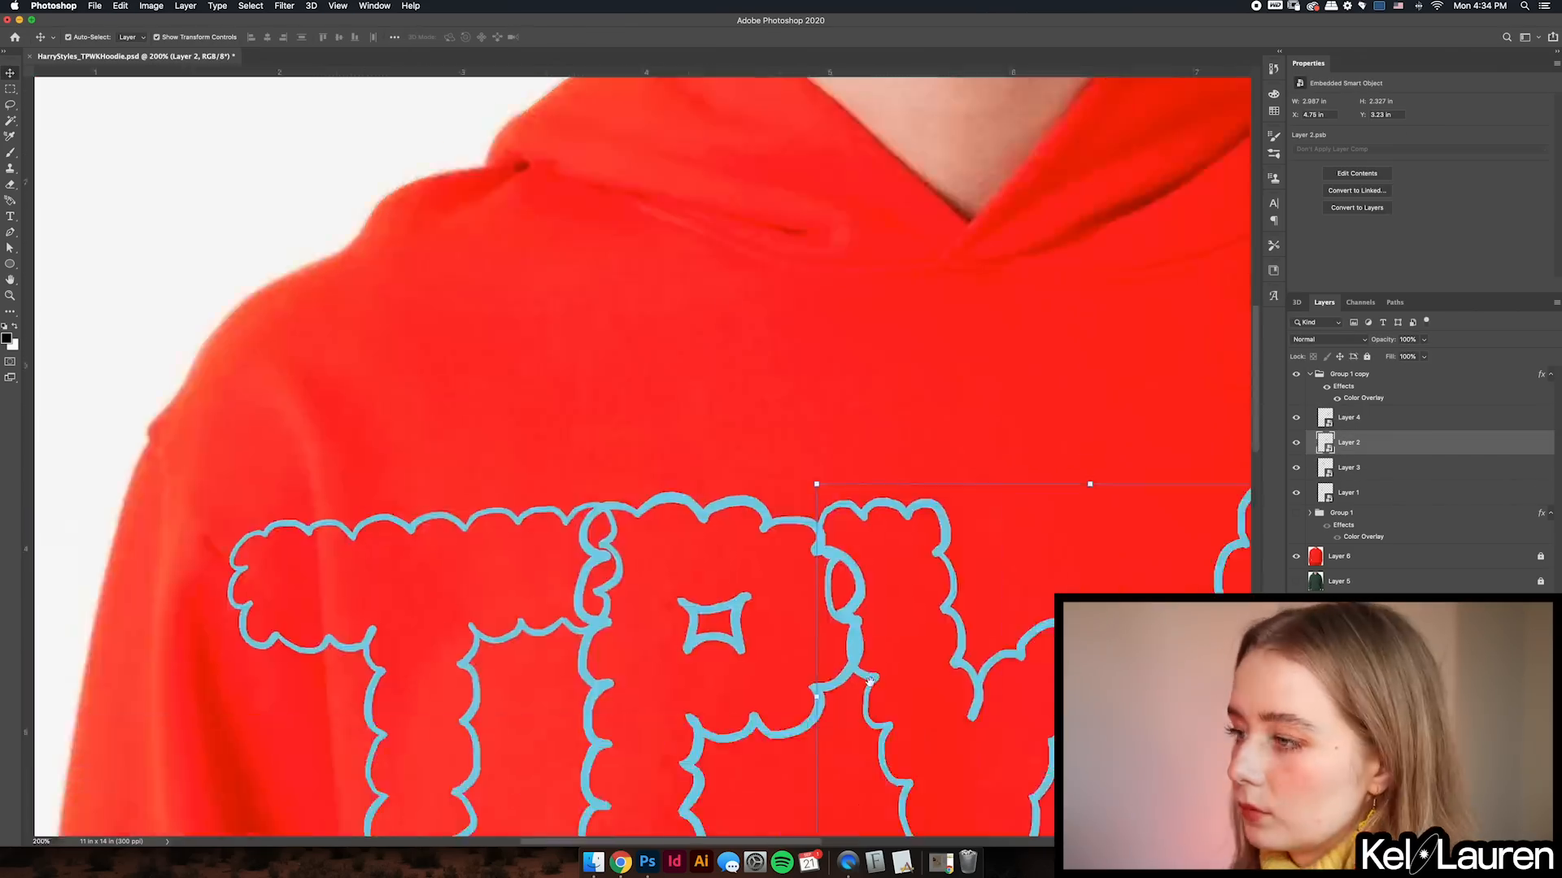
drag(821, 612, 920, 814)
click(327, 480)
key(super+minus)
key(super+minus)
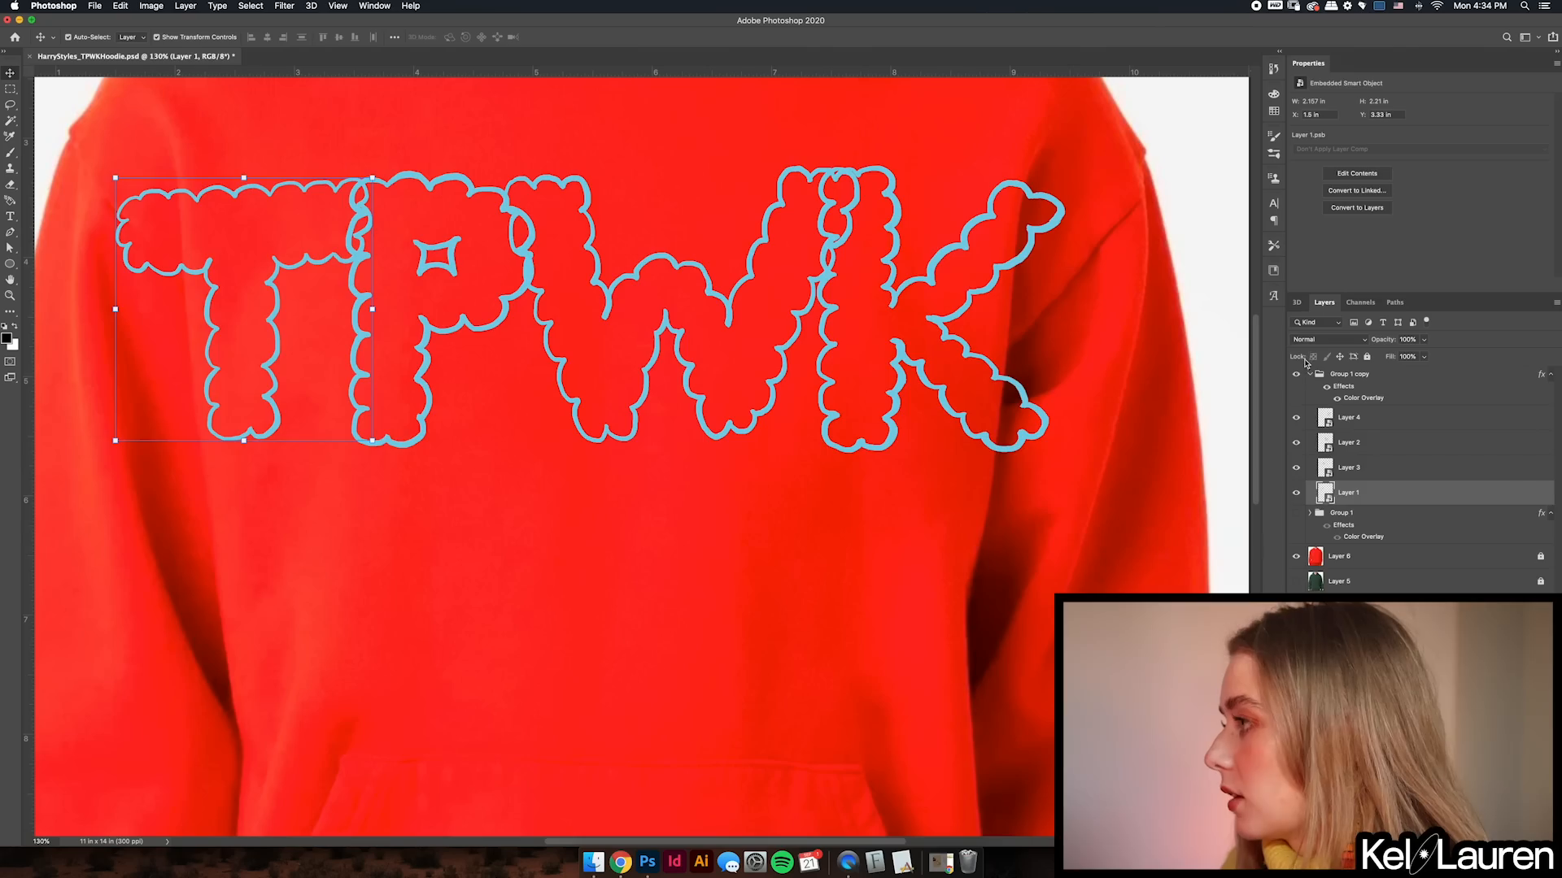
- Collapse and hide the single-row letter group and add a new empty layer above it
click(1310, 375)
click(1296, 375)
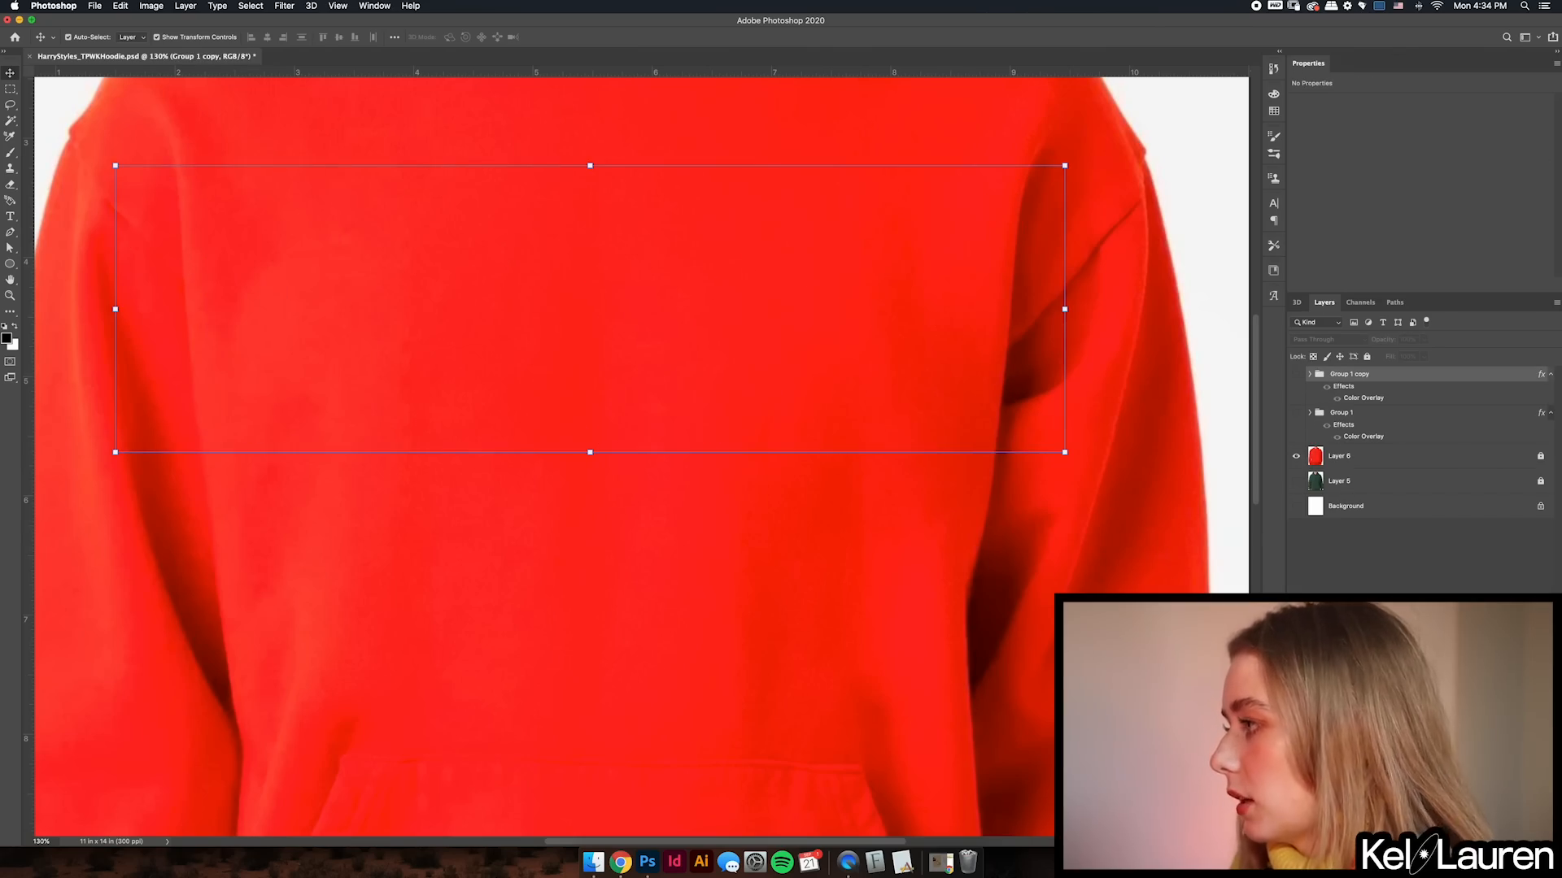
key(alt+shift+super+n)
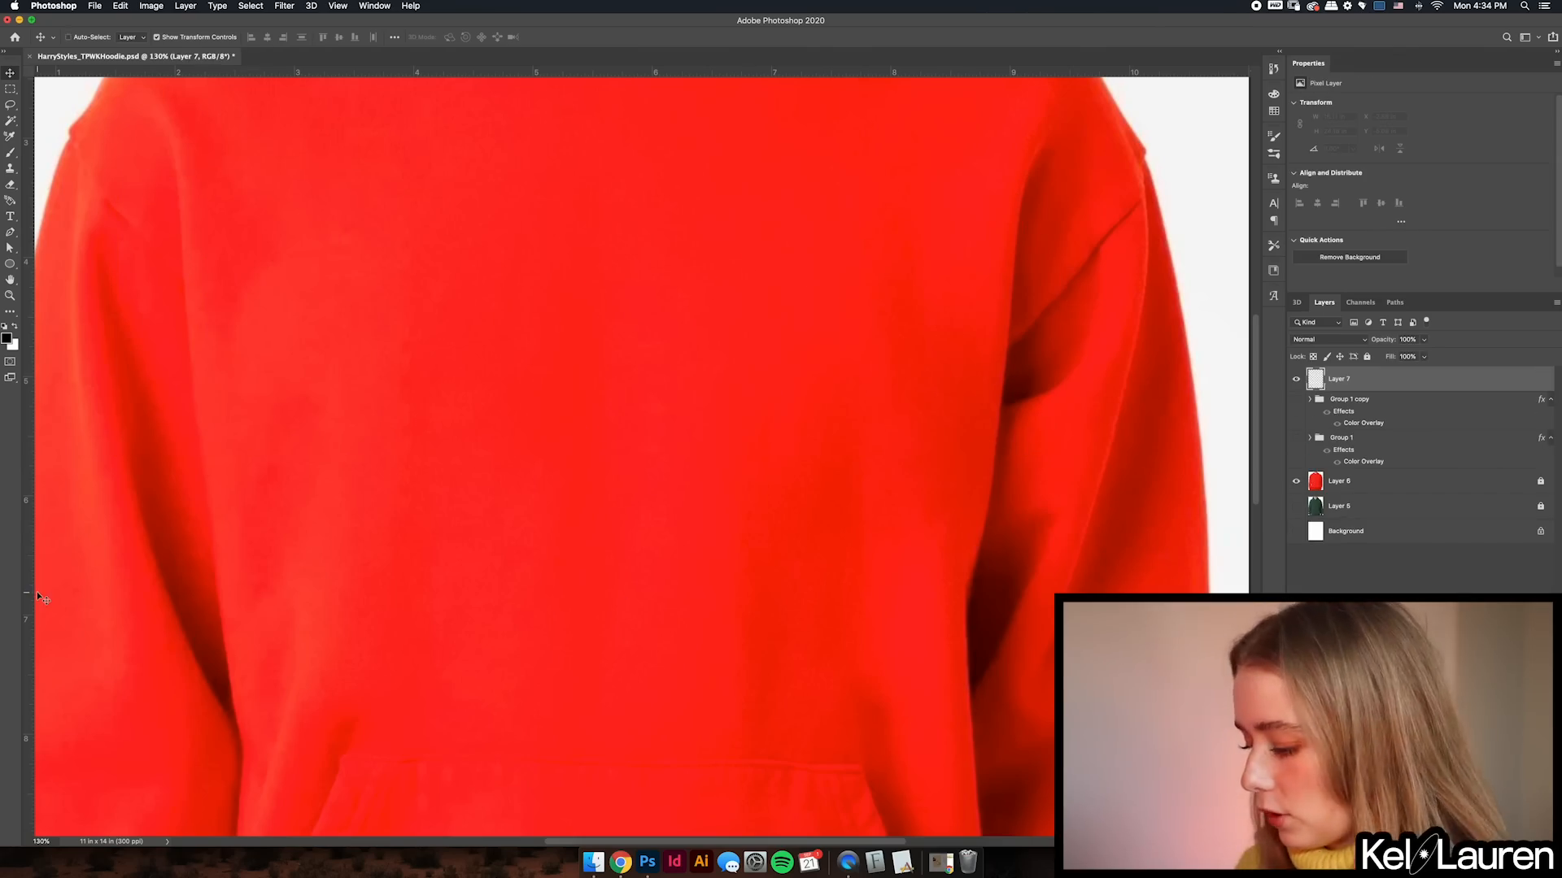
- Show the staggered letter group again and swap the red hoodie for the green one
key(super+minus)
key(super+minus)
key(super+minus)
click(1296, 437)
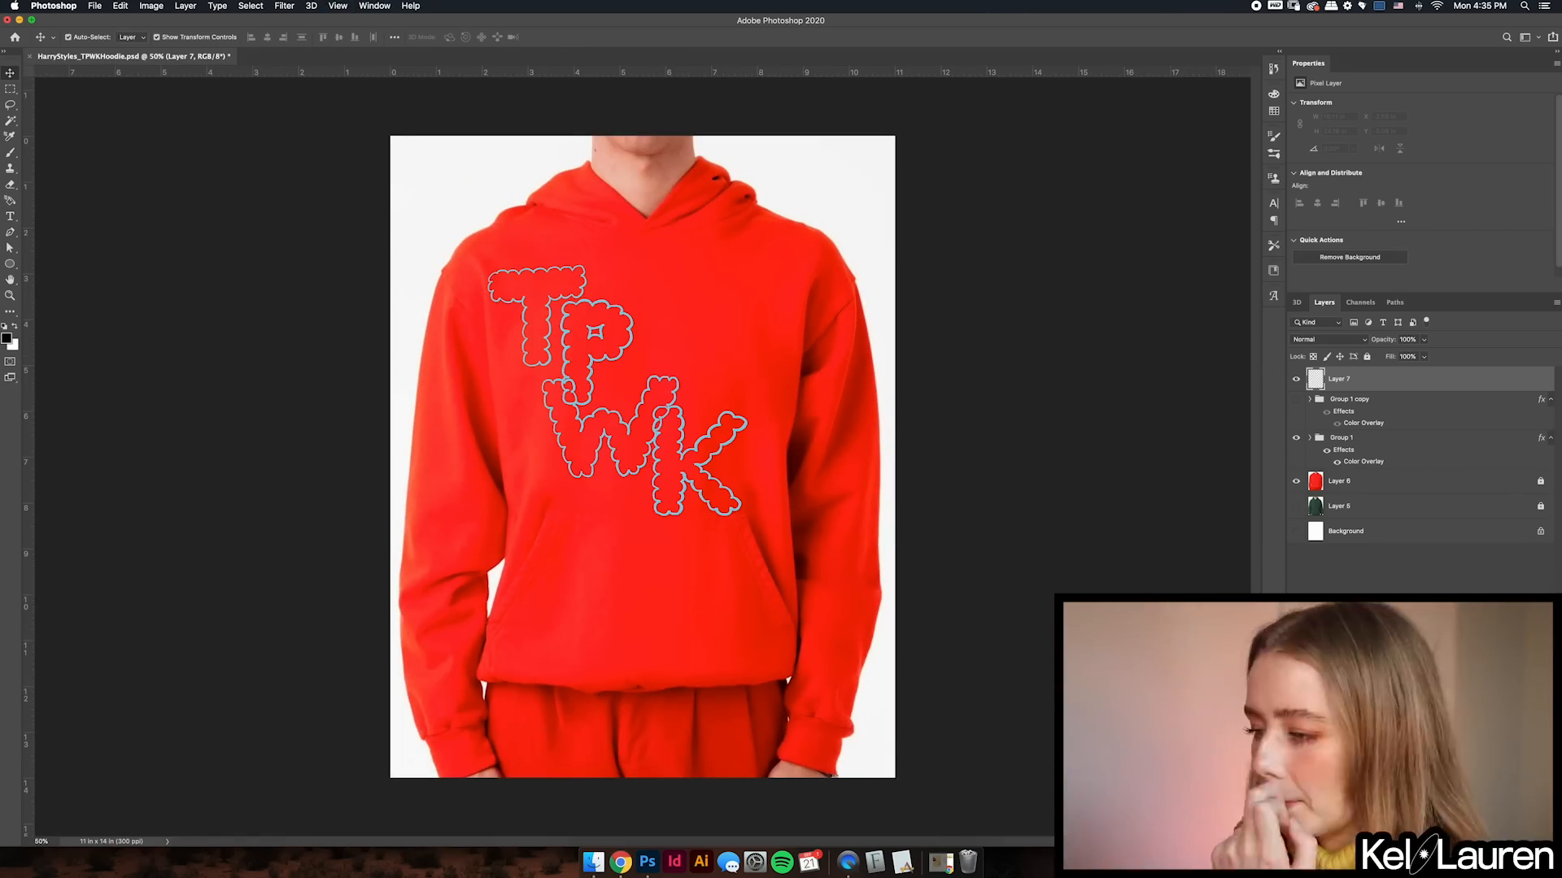
click(1295, 480)
click(1296, 506)
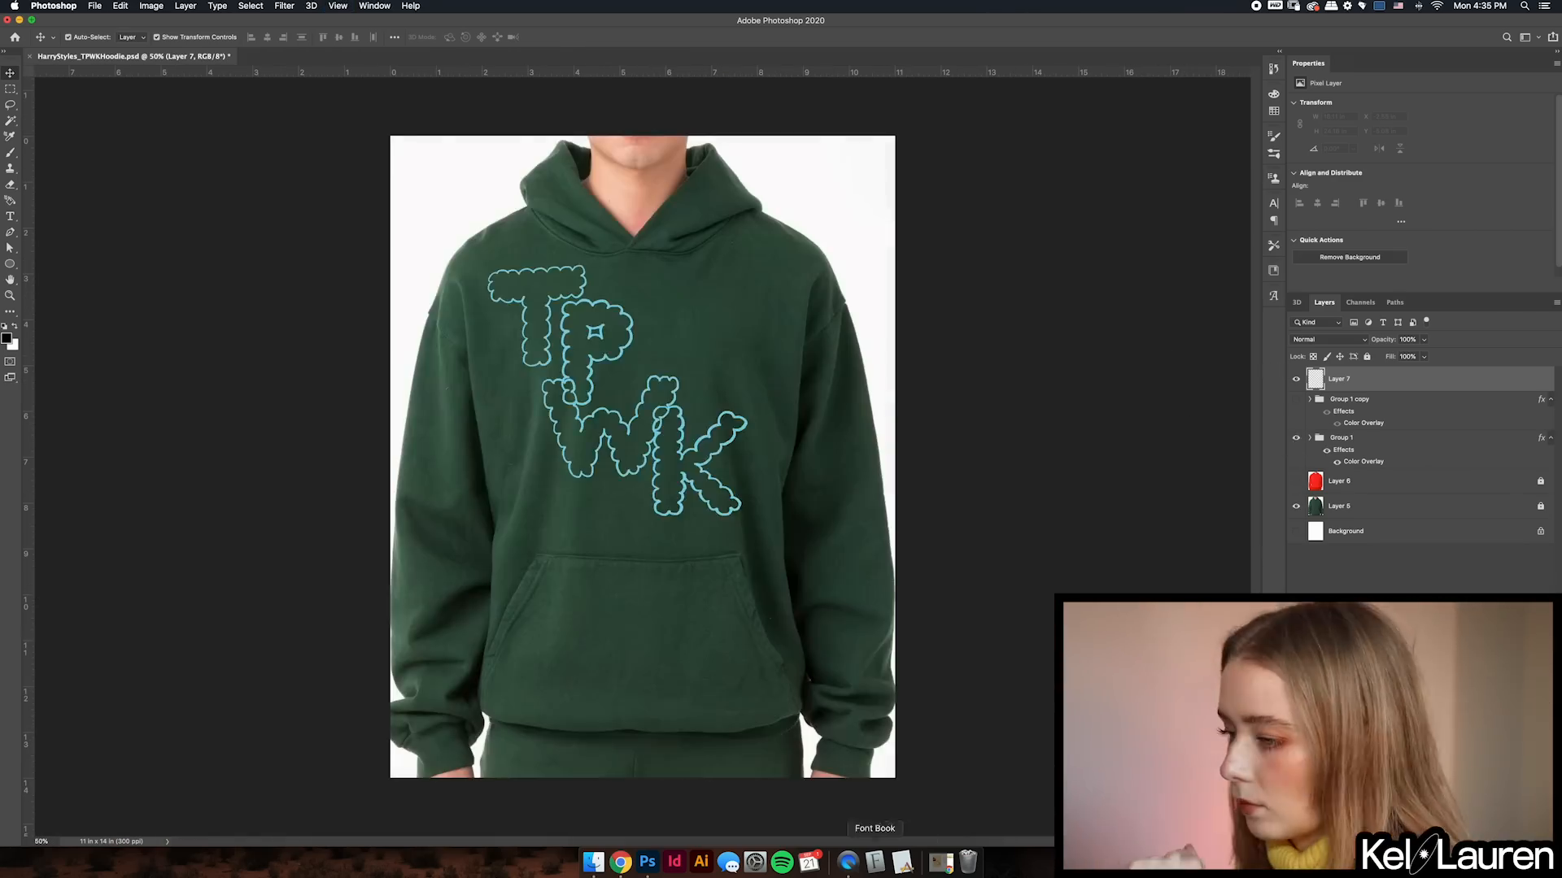
- Switch to Chrome and copy the product photos of the salmon and the beige hoodie
key(super+Tab)
right_click(460, 483)
click(535, 512)
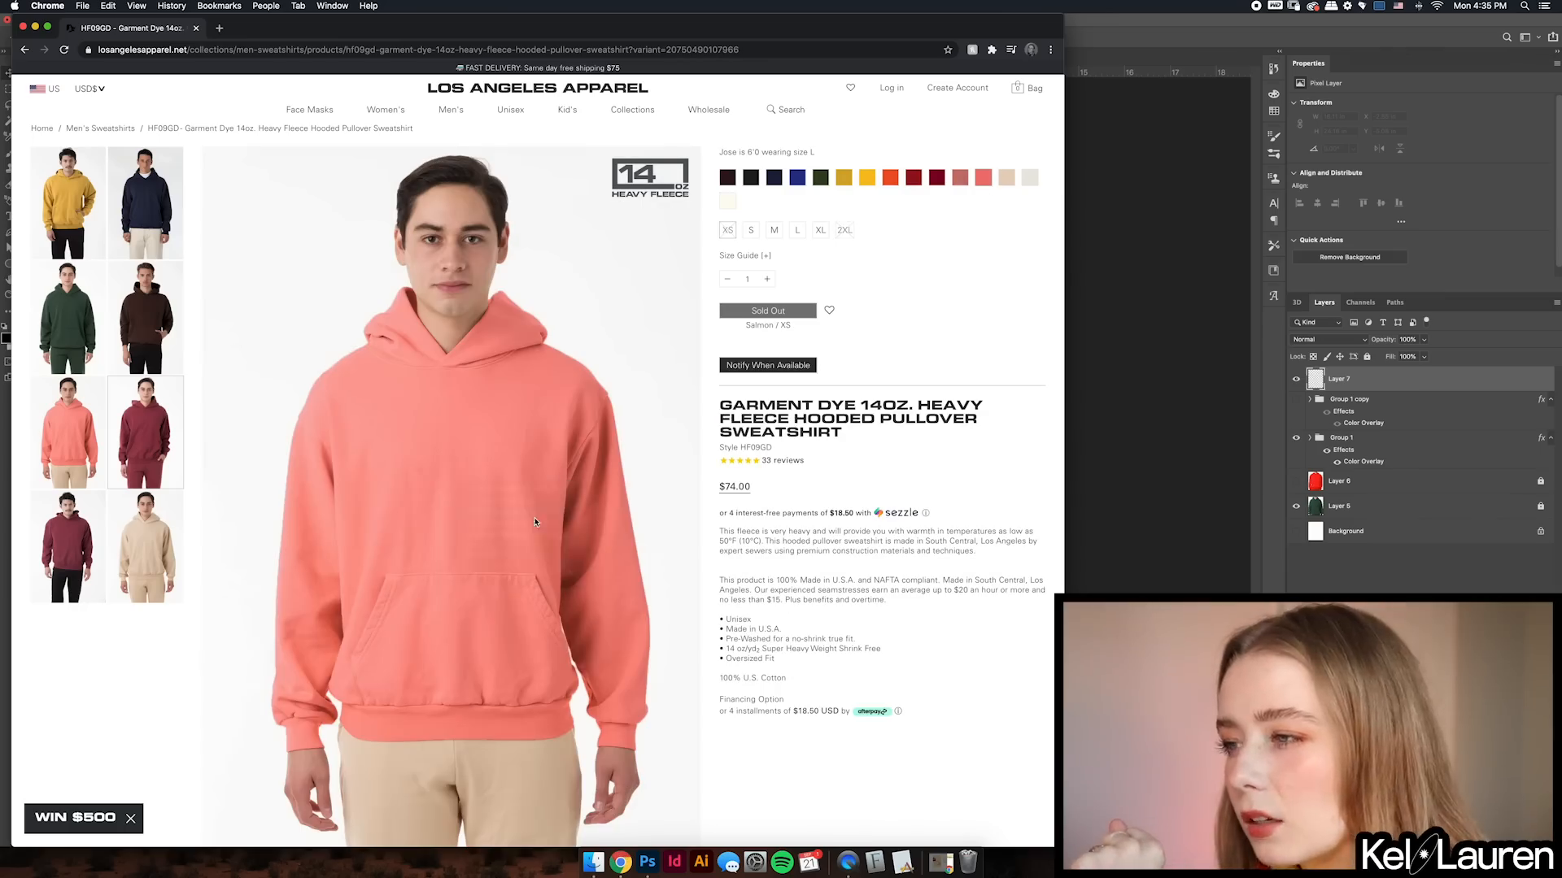
click(135, 579)
right_click(499, 476)
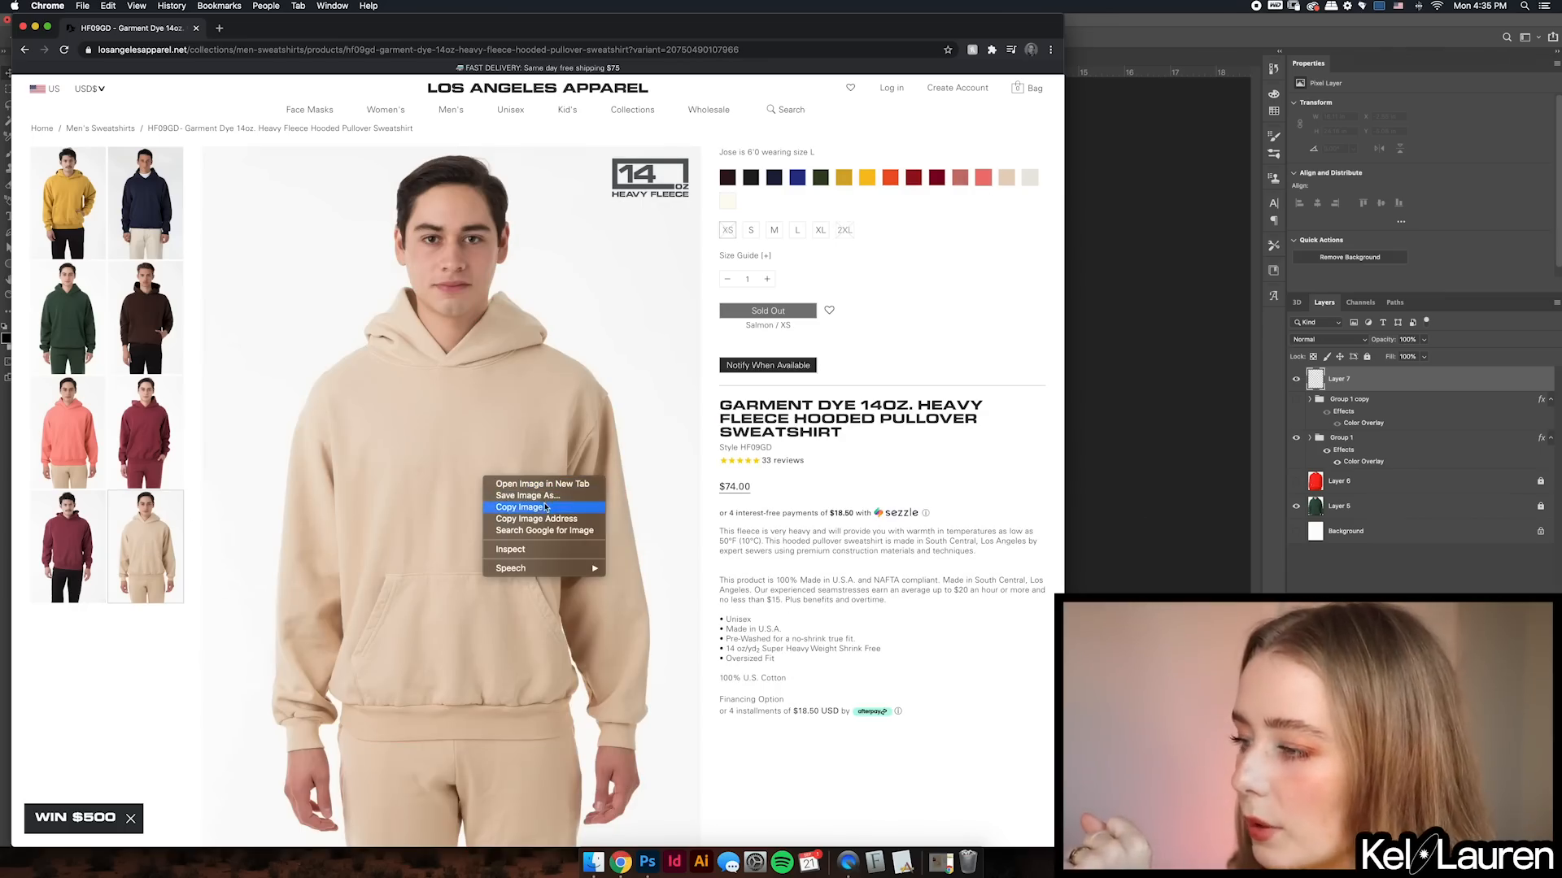
click(544, 508)
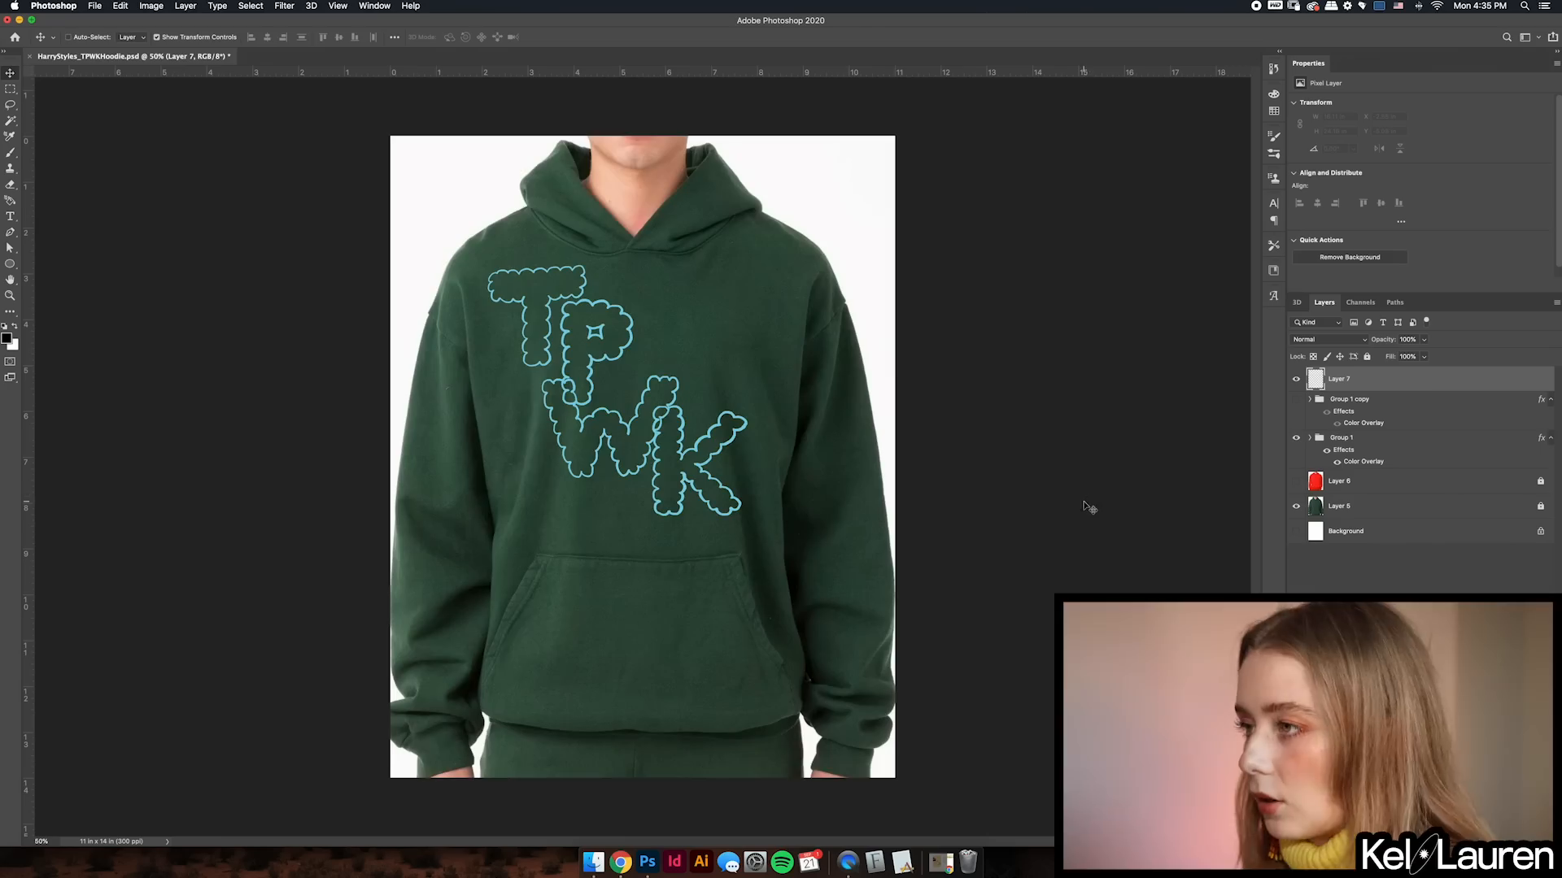
- Switch to Photoshop, paste the salmon hoodie photo, enlarge it to fill the canvas, nudge it left and place it below the letter groups
key(super+v)
drag(757, 285, 1015, 21)
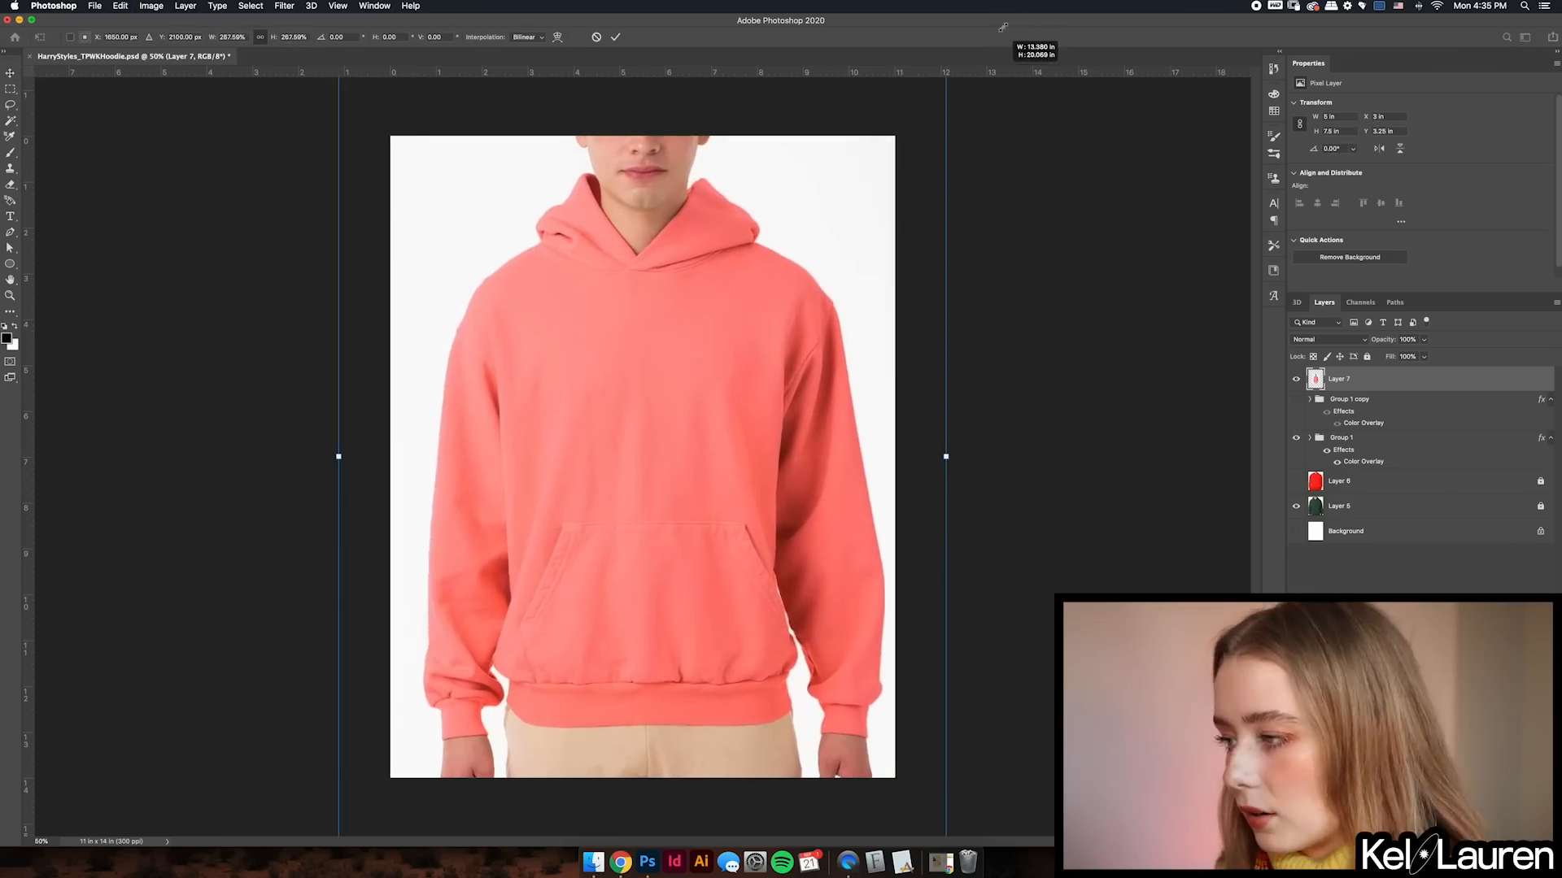
key(Return)
key(shift+Left)
key(shift+Left)
drag(1394, 381, 1407, 471)
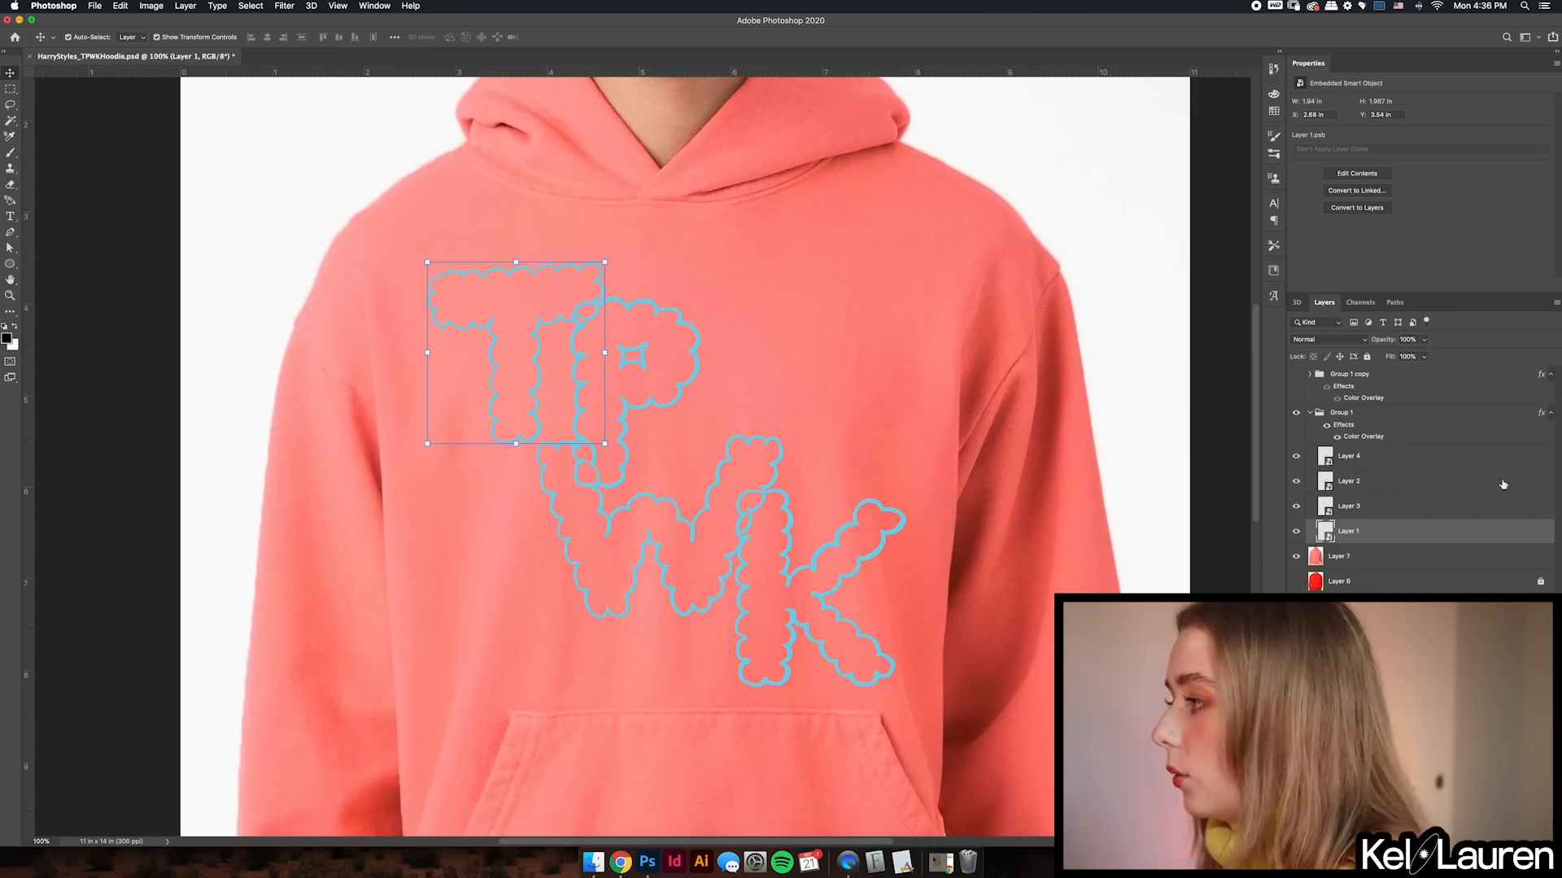
- Change the staggered letter group's Color Overlay to pale yellow
double_click(1432, 412)
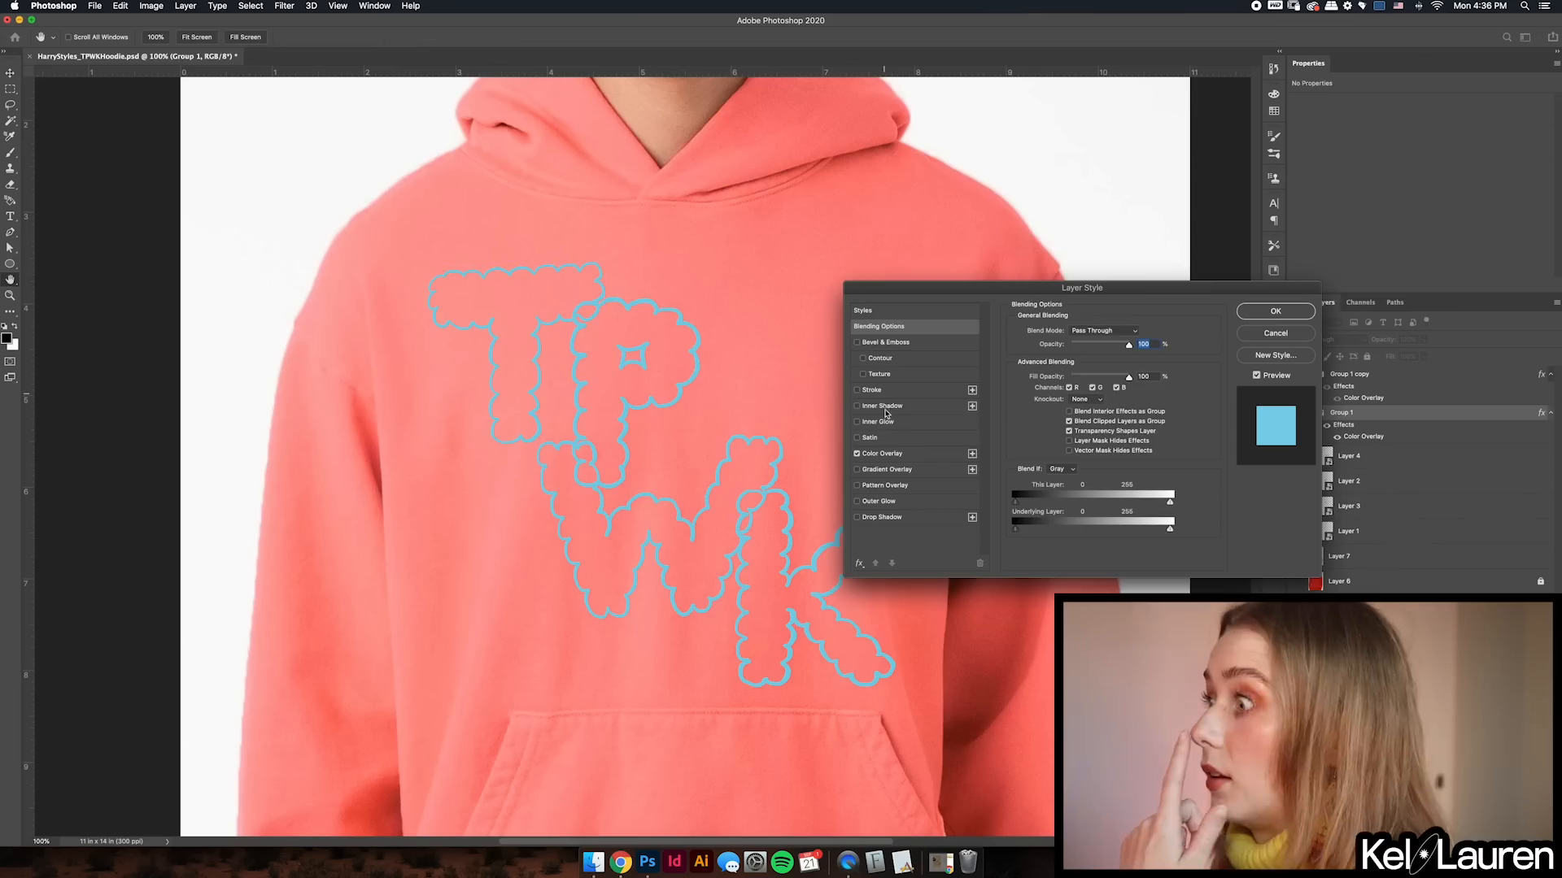
click(921, 453)
click(1136, 332)
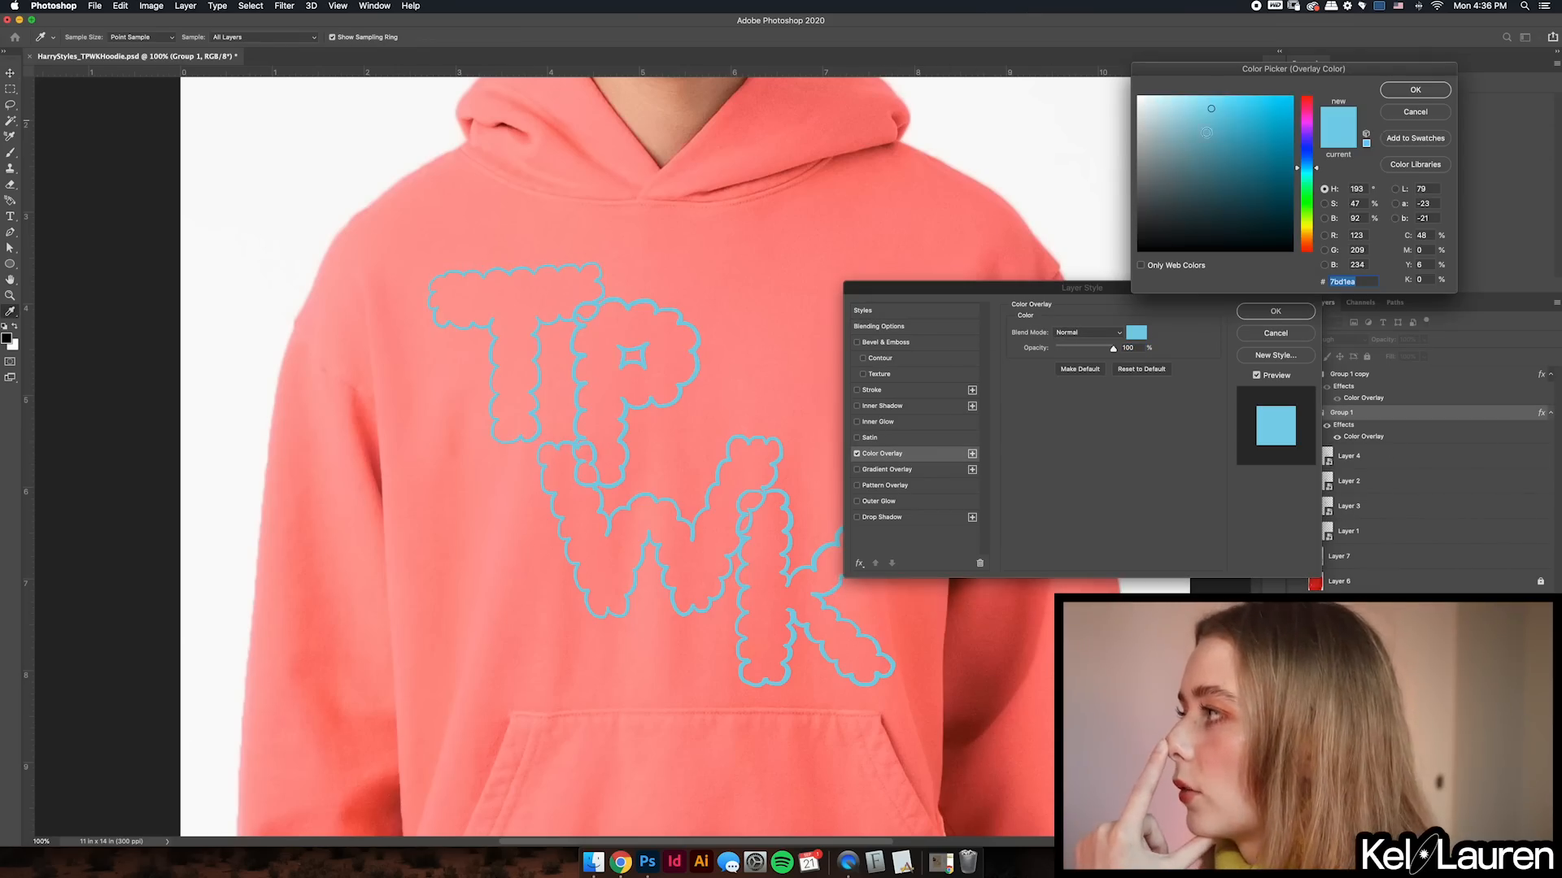
click(1306, 230)
click(1166, 99)
click(1159, 97)
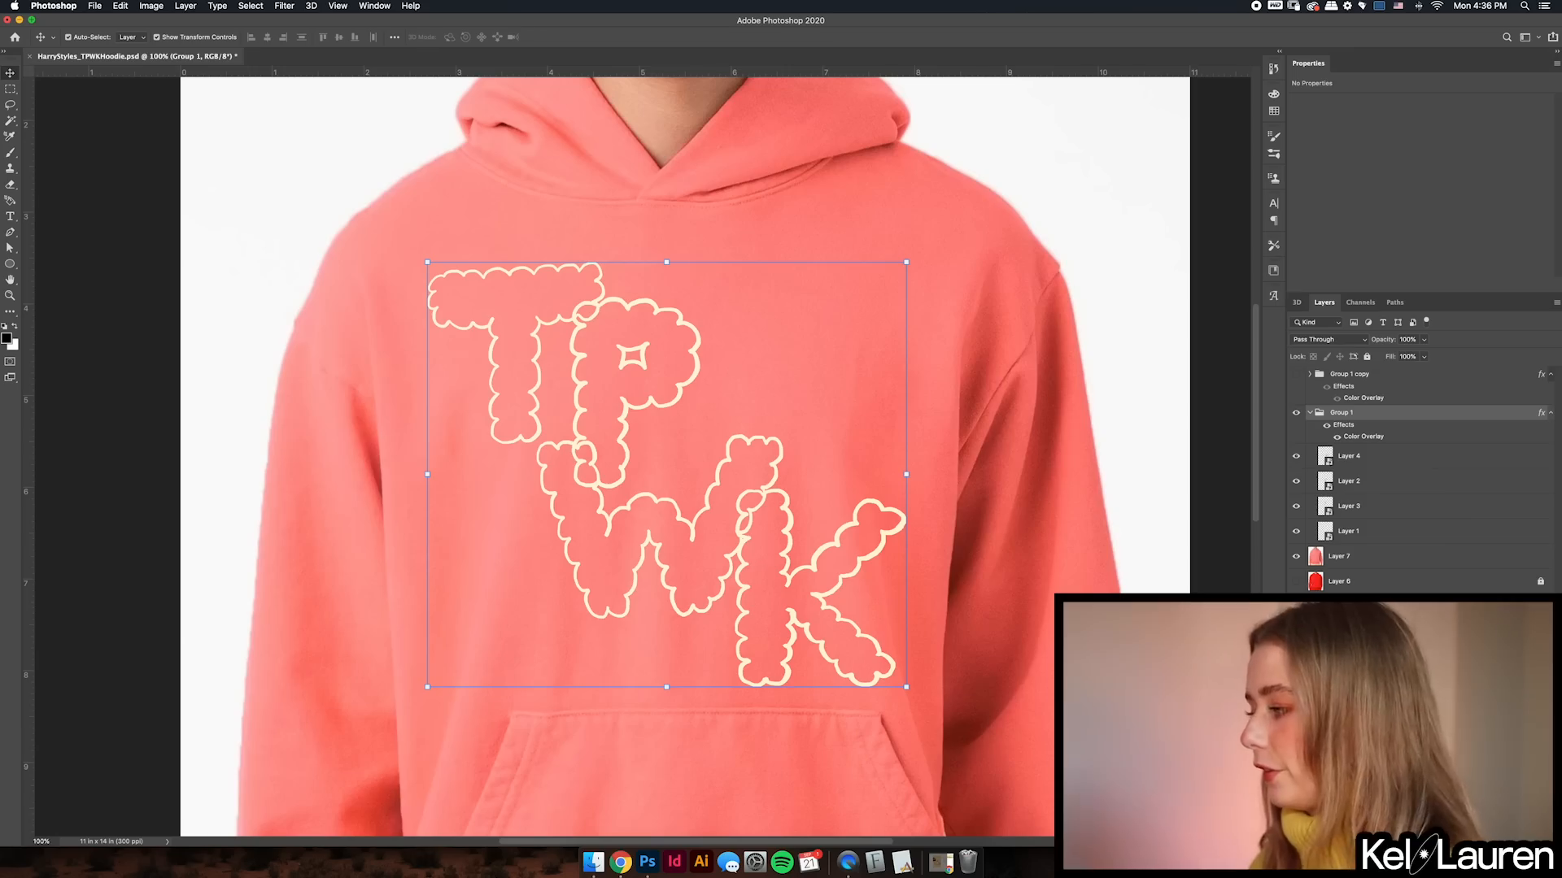
- Add a new layer for the letter fill and set the brush's foreground colour to light green
key(super+alt+shift+n)
key(b)
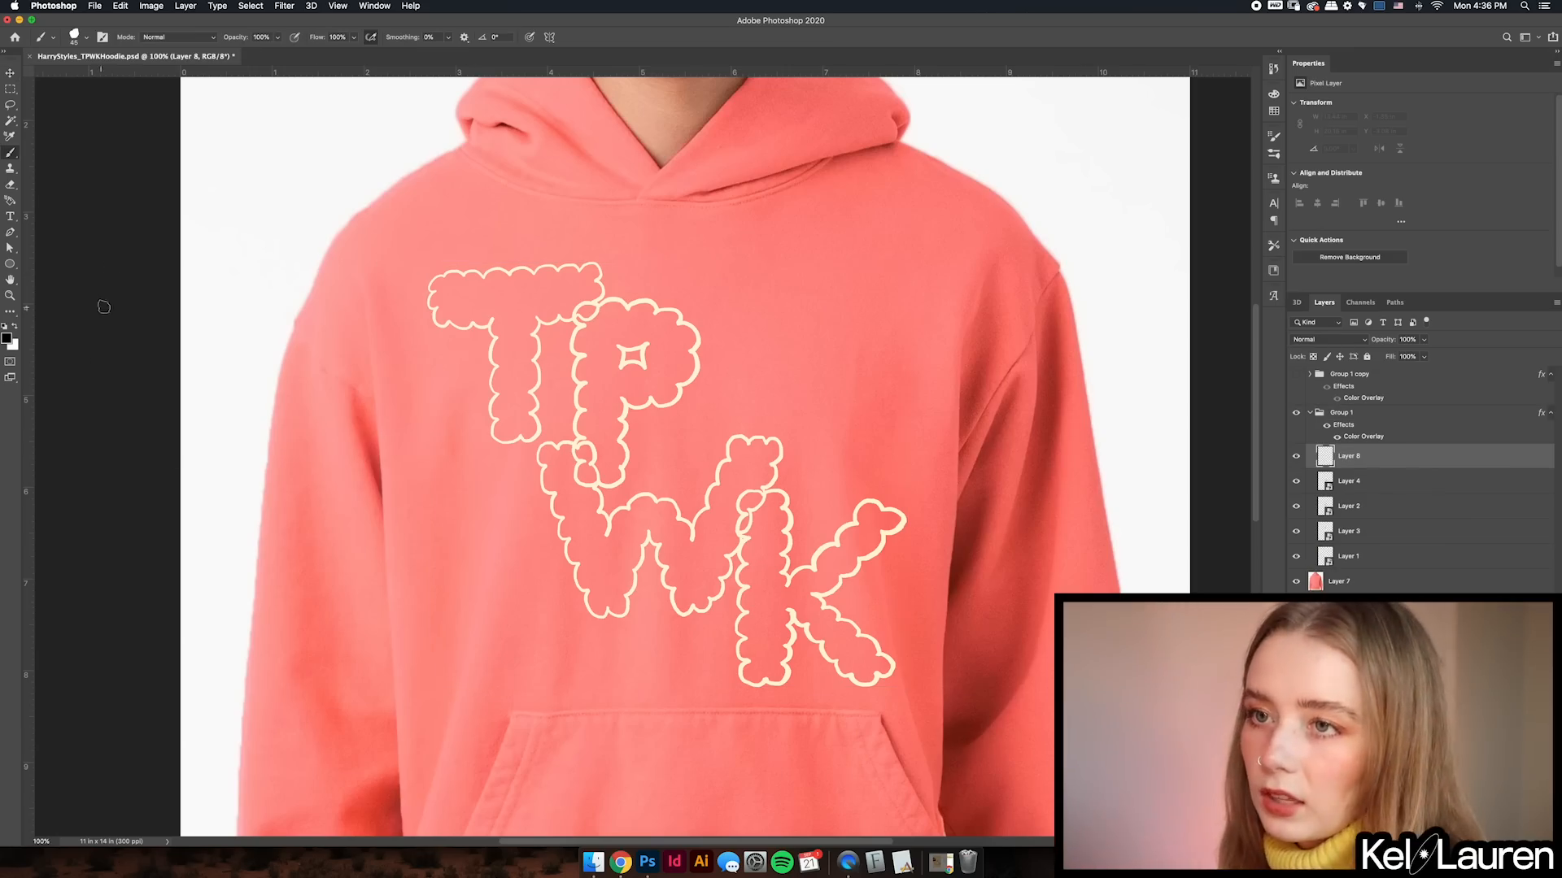
click(9, 340)
click(1307, 201)
click(1233, 137)
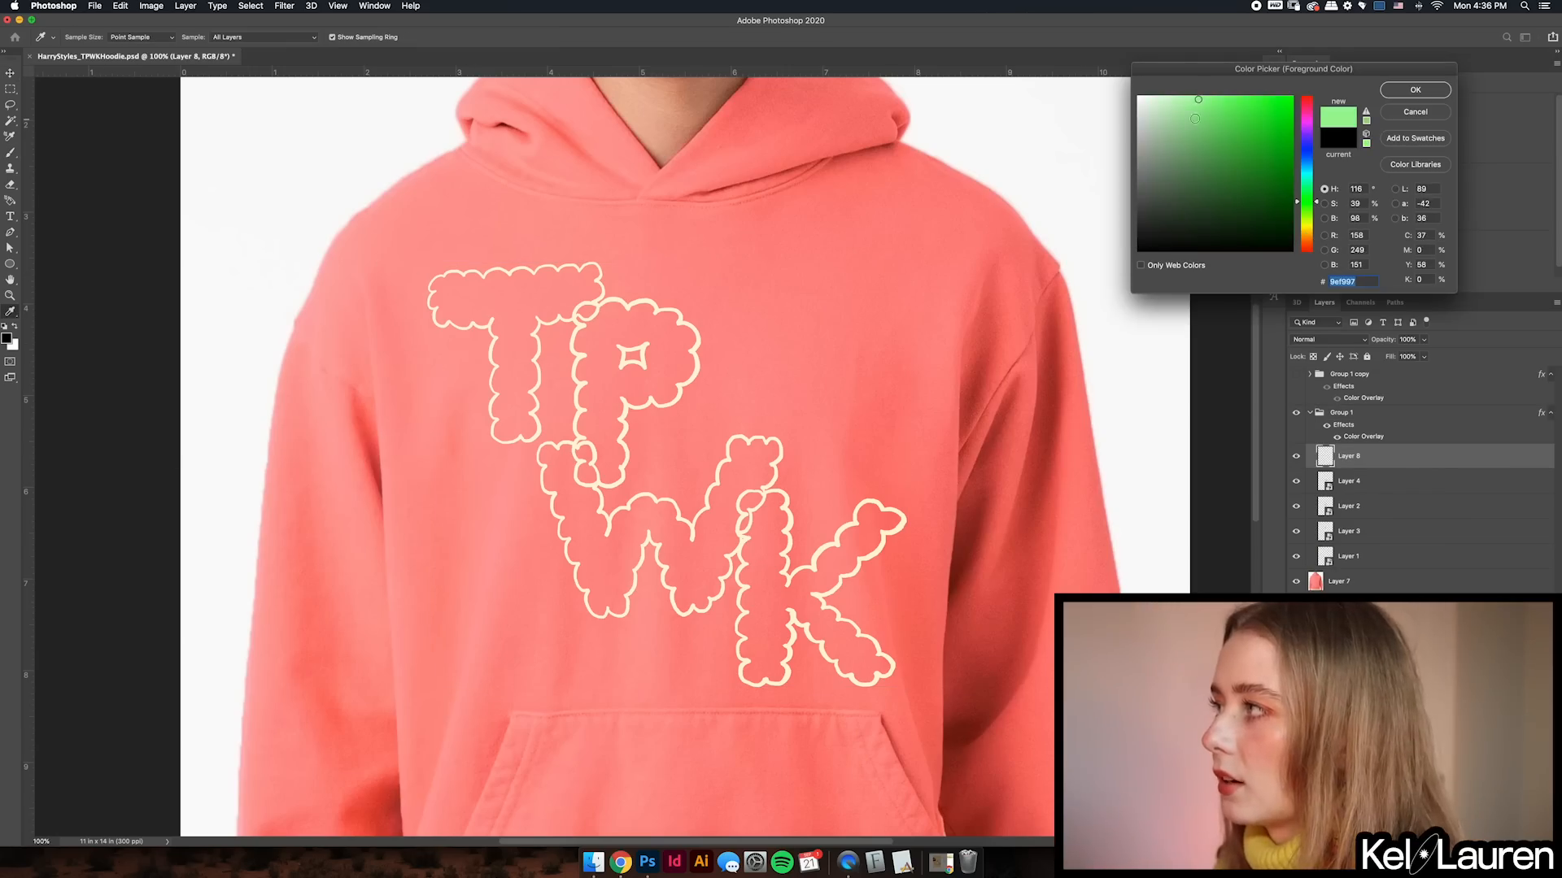
click(1445, 89)
- Paint the T's interior green on the new layer outside the group and mask away the group's overlapping outline between T and P
drag(1349, 456, 1346, 406)
mouse_move(442, 289)
mouse_down()
mouse_move(525, 284)
mouse_move(516, 433)
mouse_up()
click(1342, 437)
click(1406, 842)
drag(595, 314, 578, 316)
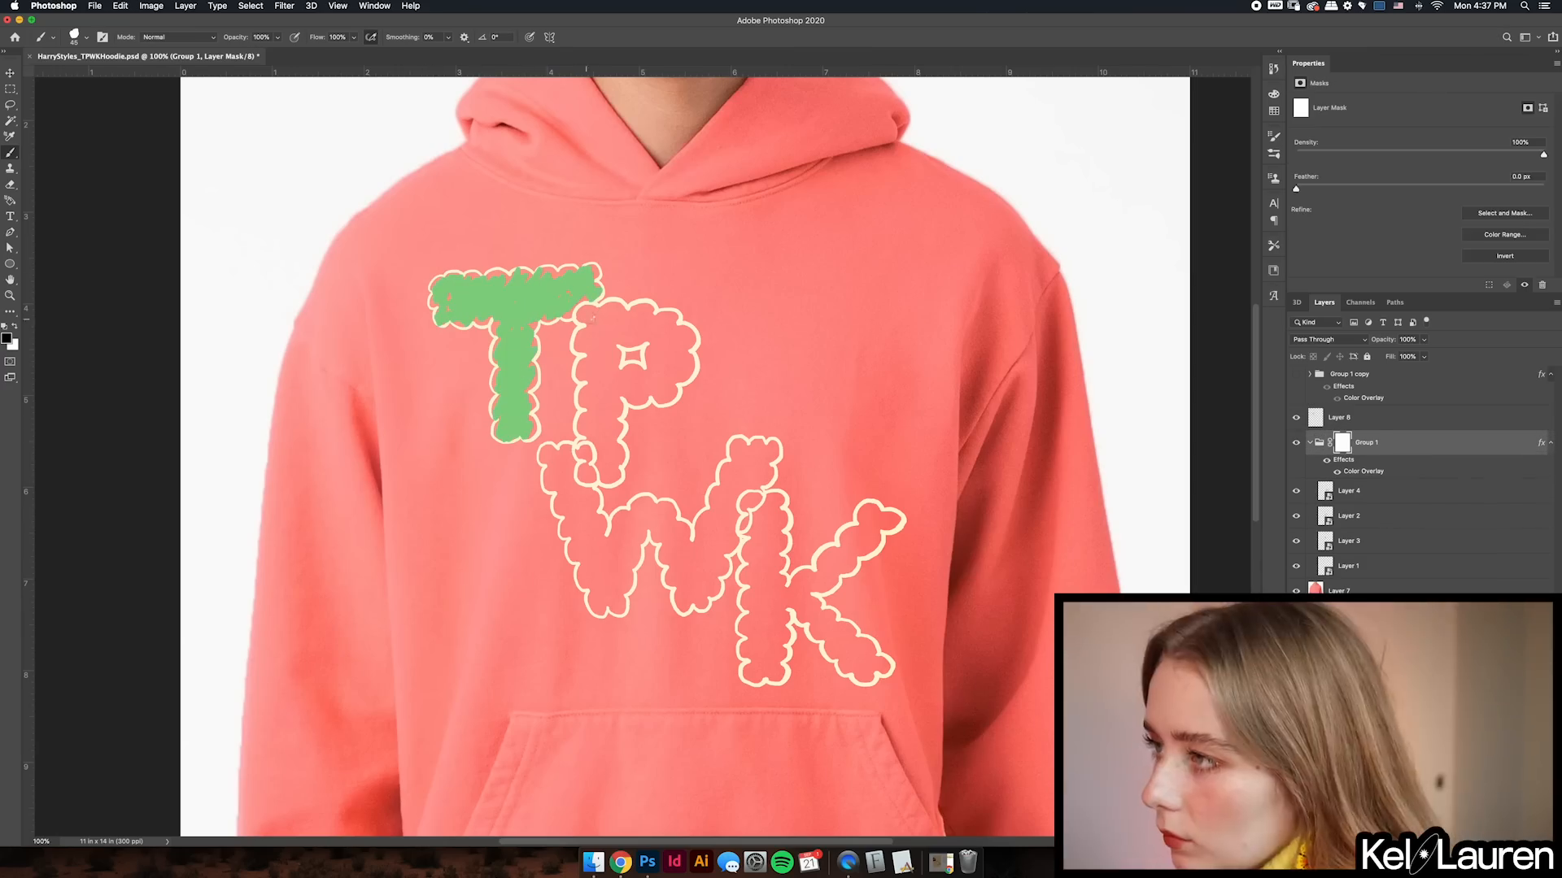
- Move the green fill layer below the letter group and paint the interiors of the P and W green
drag(1340, 418, 1344, 579)
mouse_move(592, 314)
mouse_down()
mouse_move(585, 417)
mouse_move(607, 466)
mouse_move(627, 314)
mouse_move(633, 384)
mouse_up()
key(super+plus)
key(super+plus)
mouse_move(524, 179)
mouse_down()
mouse_move(663, 545)
mouse_move(882, 406)
mouse_move(935, 497)
mouse_move(1008, 496)
mouse_up()
mouse_move(1033, 308)
mouse_down()
mouse_move(639, 610)
mouse_move(763, 468)
mouse_move(805, 464)
mouse_up()
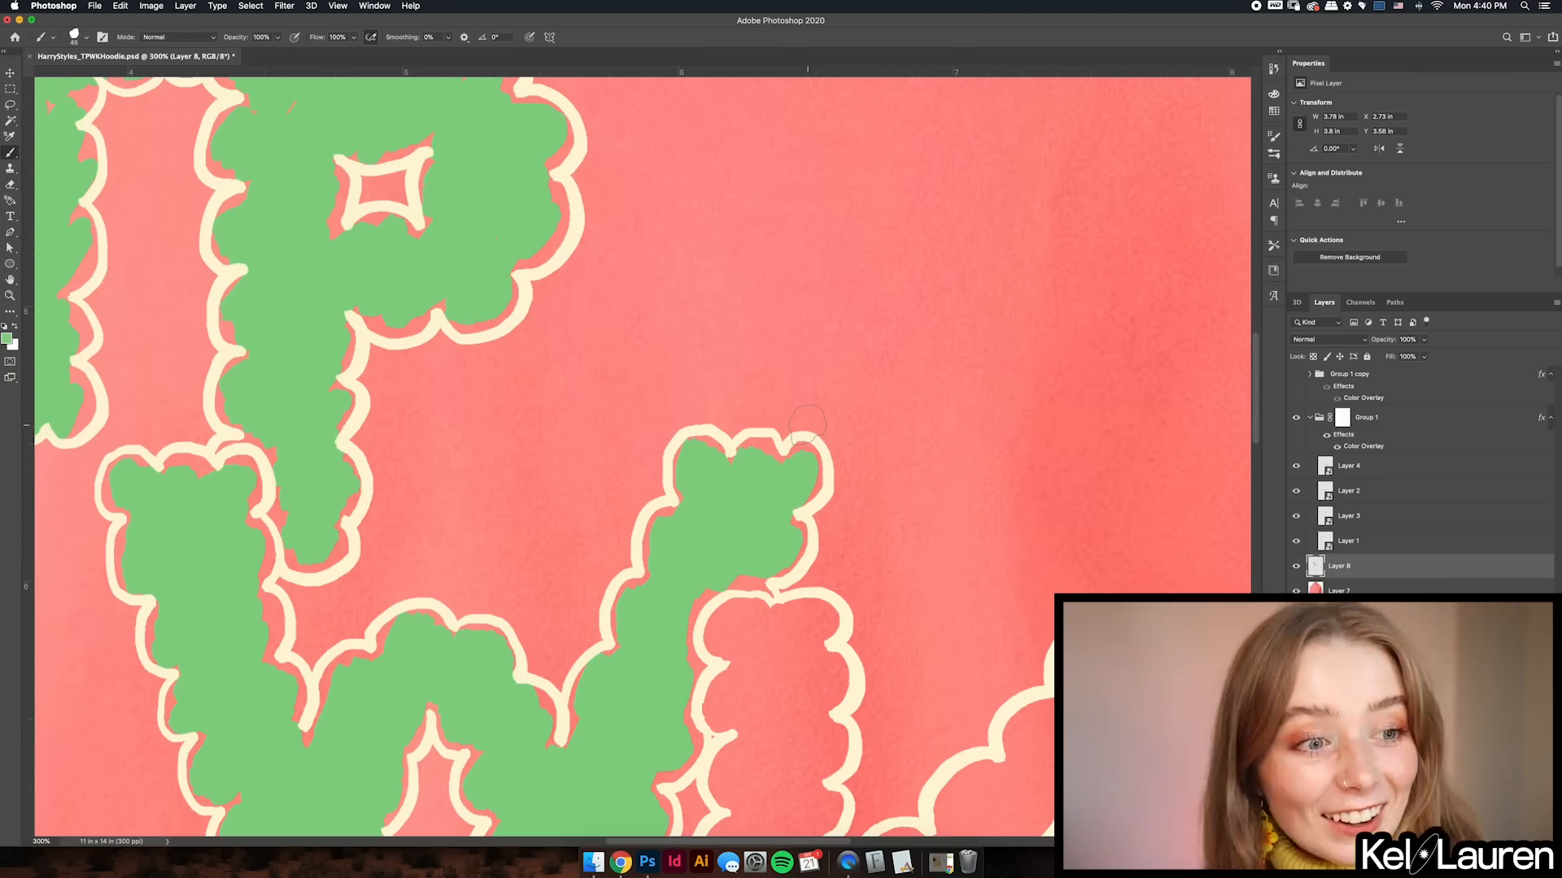
- Paint the K's stem and both arms green inside the cream outline and save the document
scroll(807, 423, down, 5)
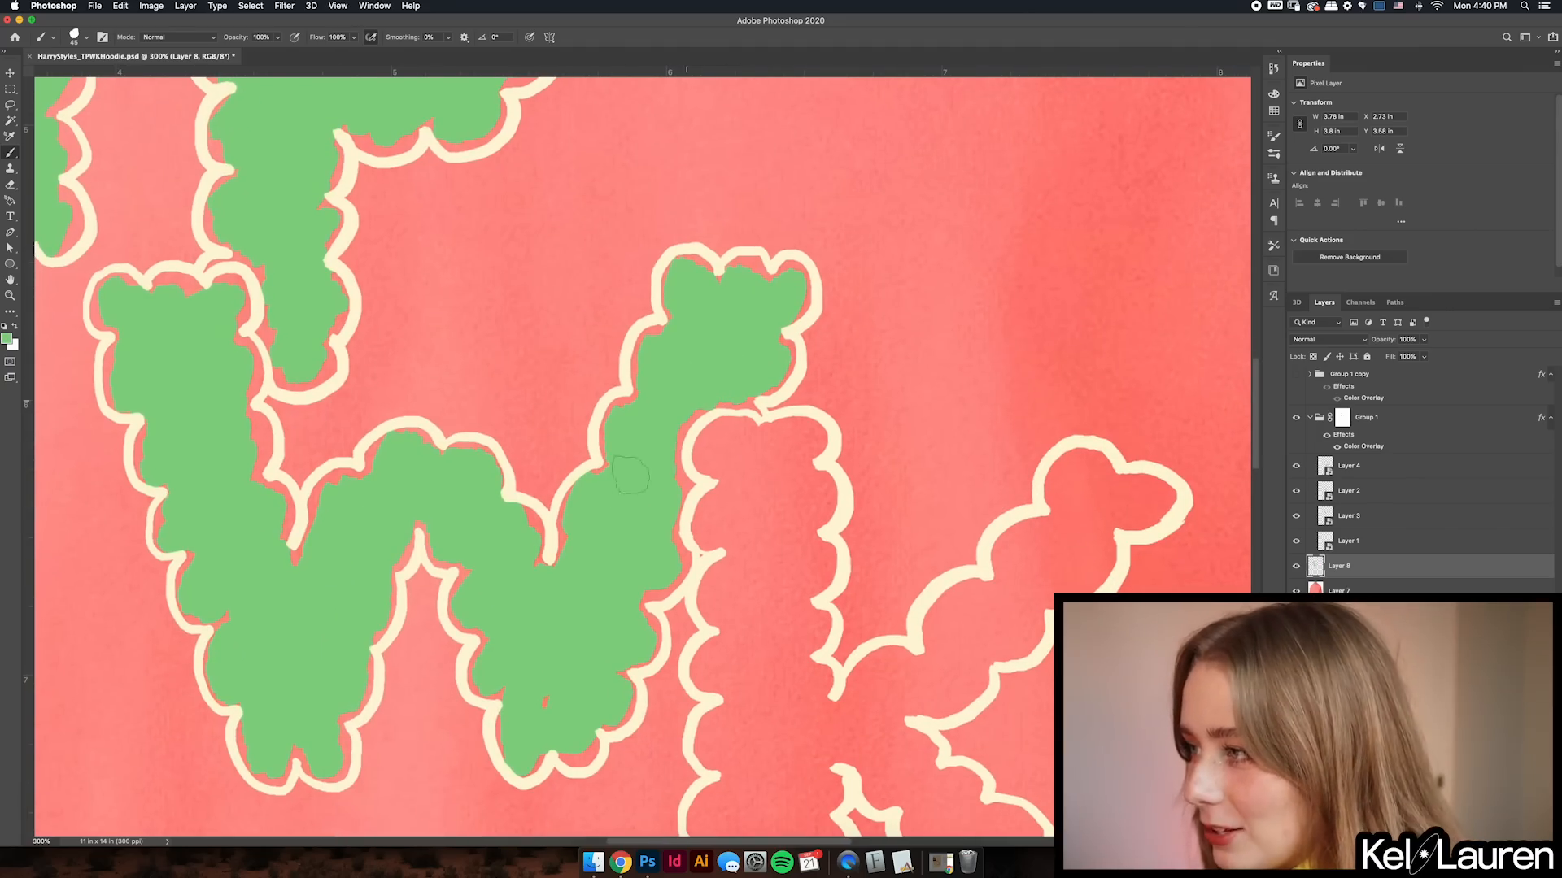
drag(736, 429, 742, 506)
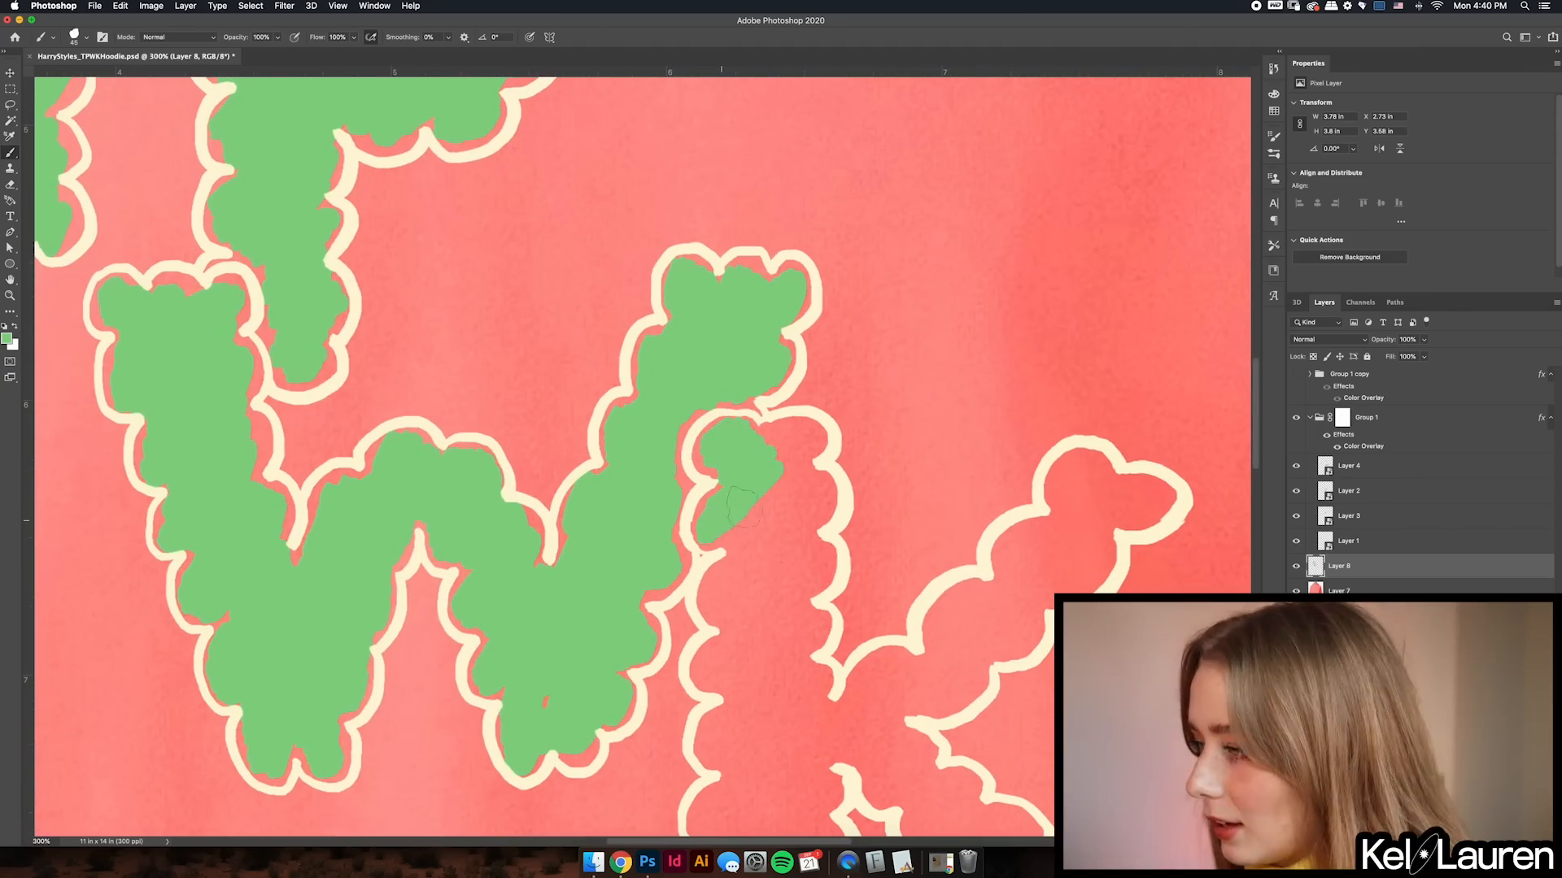
mouse_move(775, 439)
mouse_down()
mouse_move(811, 495)
mouse_move(722, 655)
mouse_up()
scroll(722, 654, down, 8)
mouse_move(671, 639)
mouse_down()
mouse_move(682, 650)
mouse_move(667, 427)
mouse_move(739, 341)
mouse_move(742, 276)
mouse_up()
scroll(737, 366, up, 3)
mouse_move(728, 529)
mouse_down()
mouse_move(802, 491)
mouse_move(830, 634)
mouse_move(891, 654)
mouse_move(660, 608)
mouse_up()
scroll(830, 634, down, 3)
scroll(813, 529, up, 5)
key(ctrl+0)
key(ctrl+s)
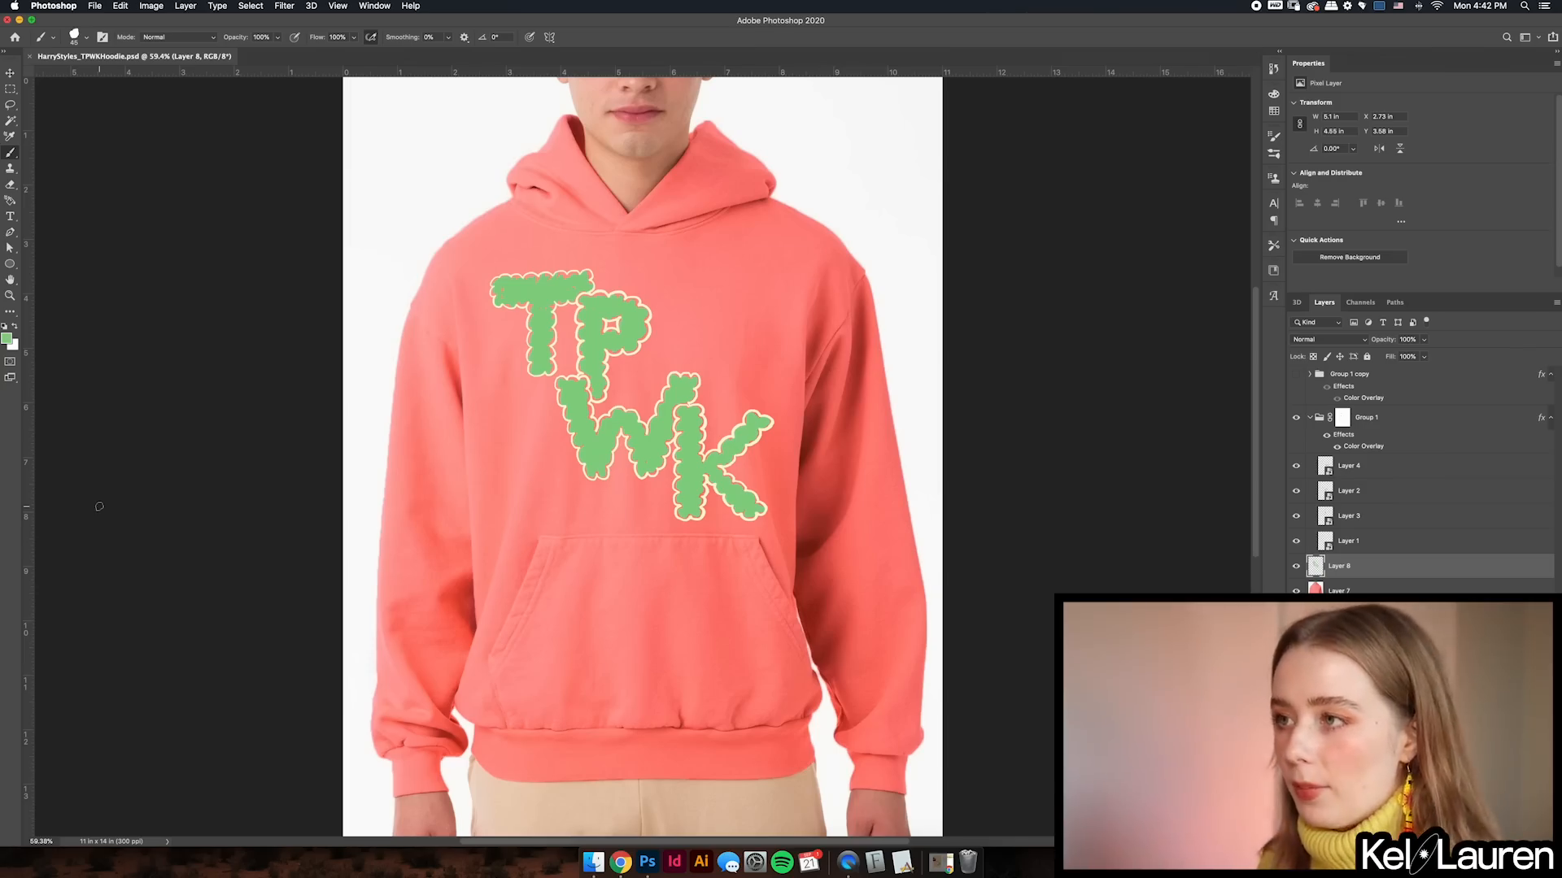
- Paint over the small unfilled gap inside the W's green fill
key(super+equal)
key(super+equal)
key(super+equal)
key(super+equal)
key(super+equal)
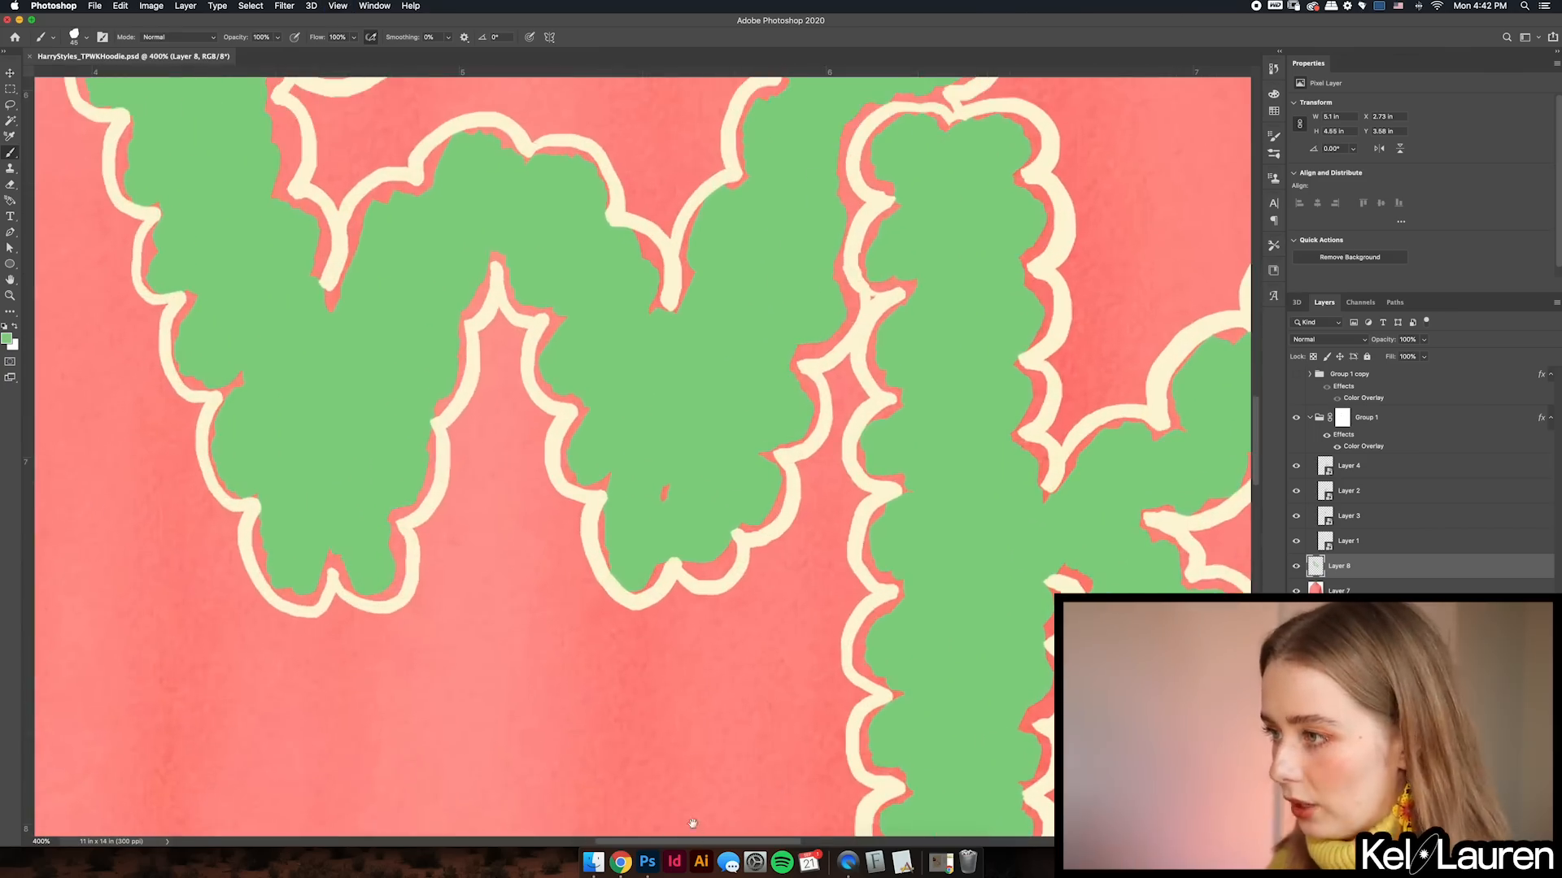
drag(632, 467, 862, 622)
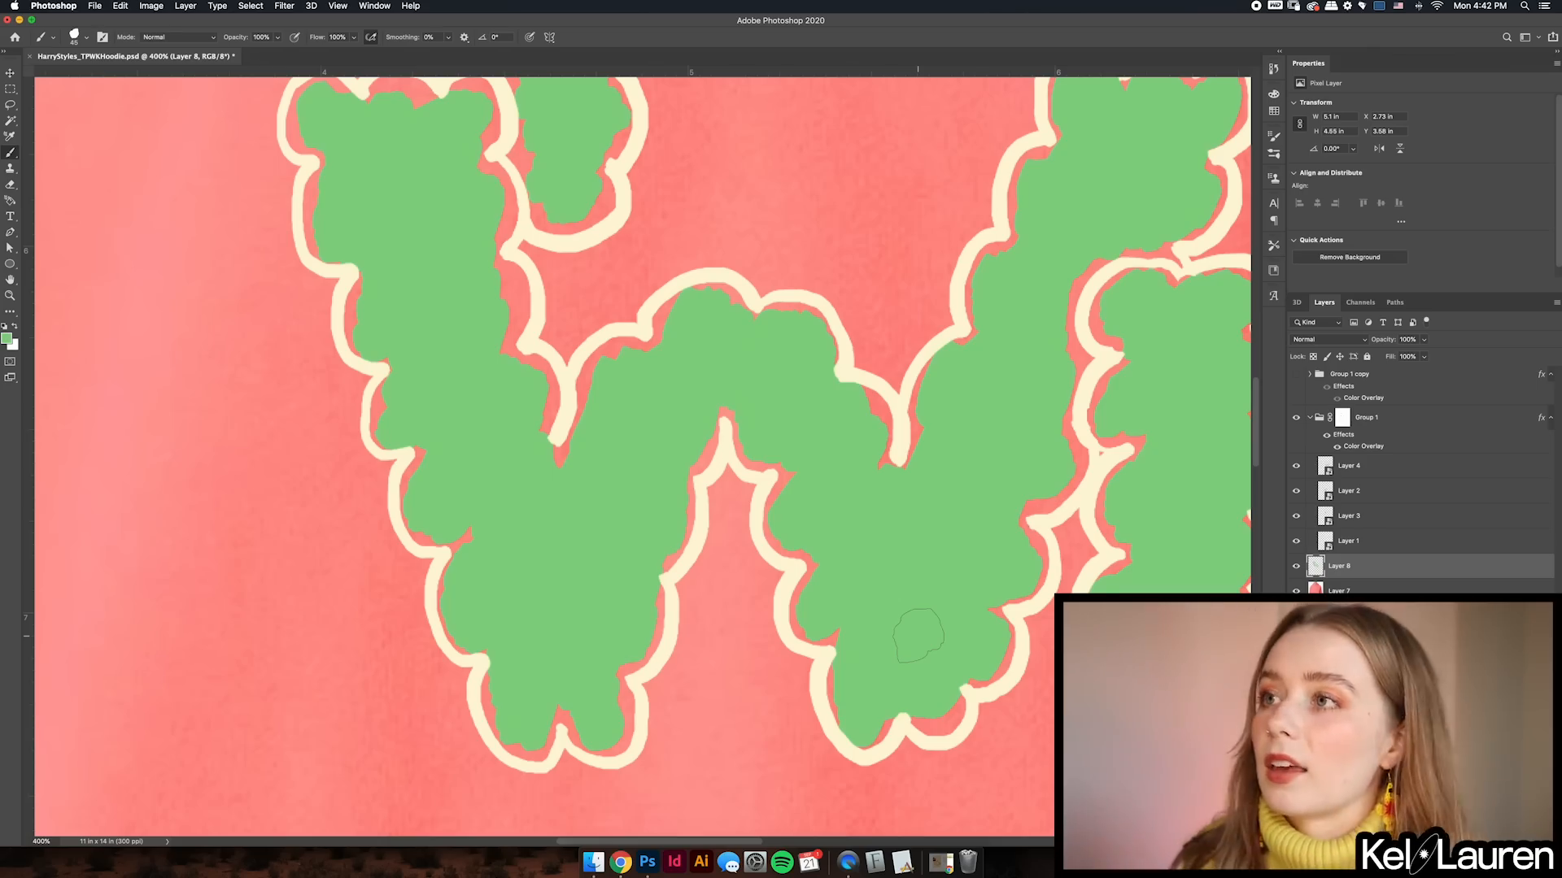
- Touch up the letters' fill edges and thicken the cream outlines with a Stroke effect on the letter group
mouse_move(602, 266)
mouse_down()
mouse_move(706, 429)
mouse_move(656, 451)
mouse_up()
drag(570, 244, 731, 609)
drag(570, 244, 730, 609)
drag(691, 528, 687, 282)
drag(846, 218, 744, 221)
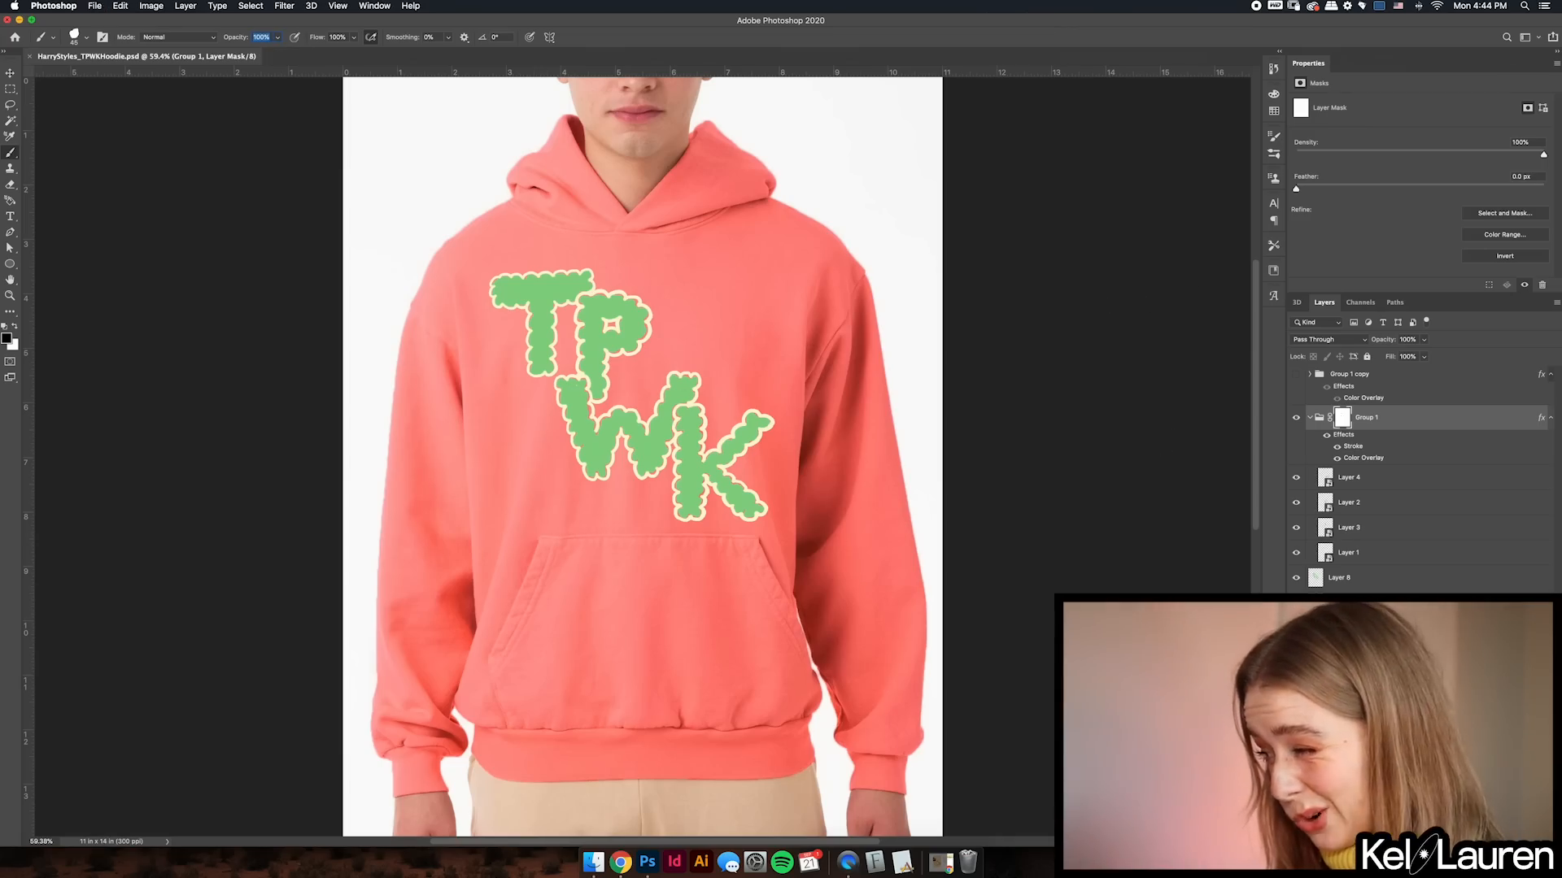
- Add a new layer above the letter group for decorations and undo the green squiggles tried around the letters
key(alt+shift+super+n)
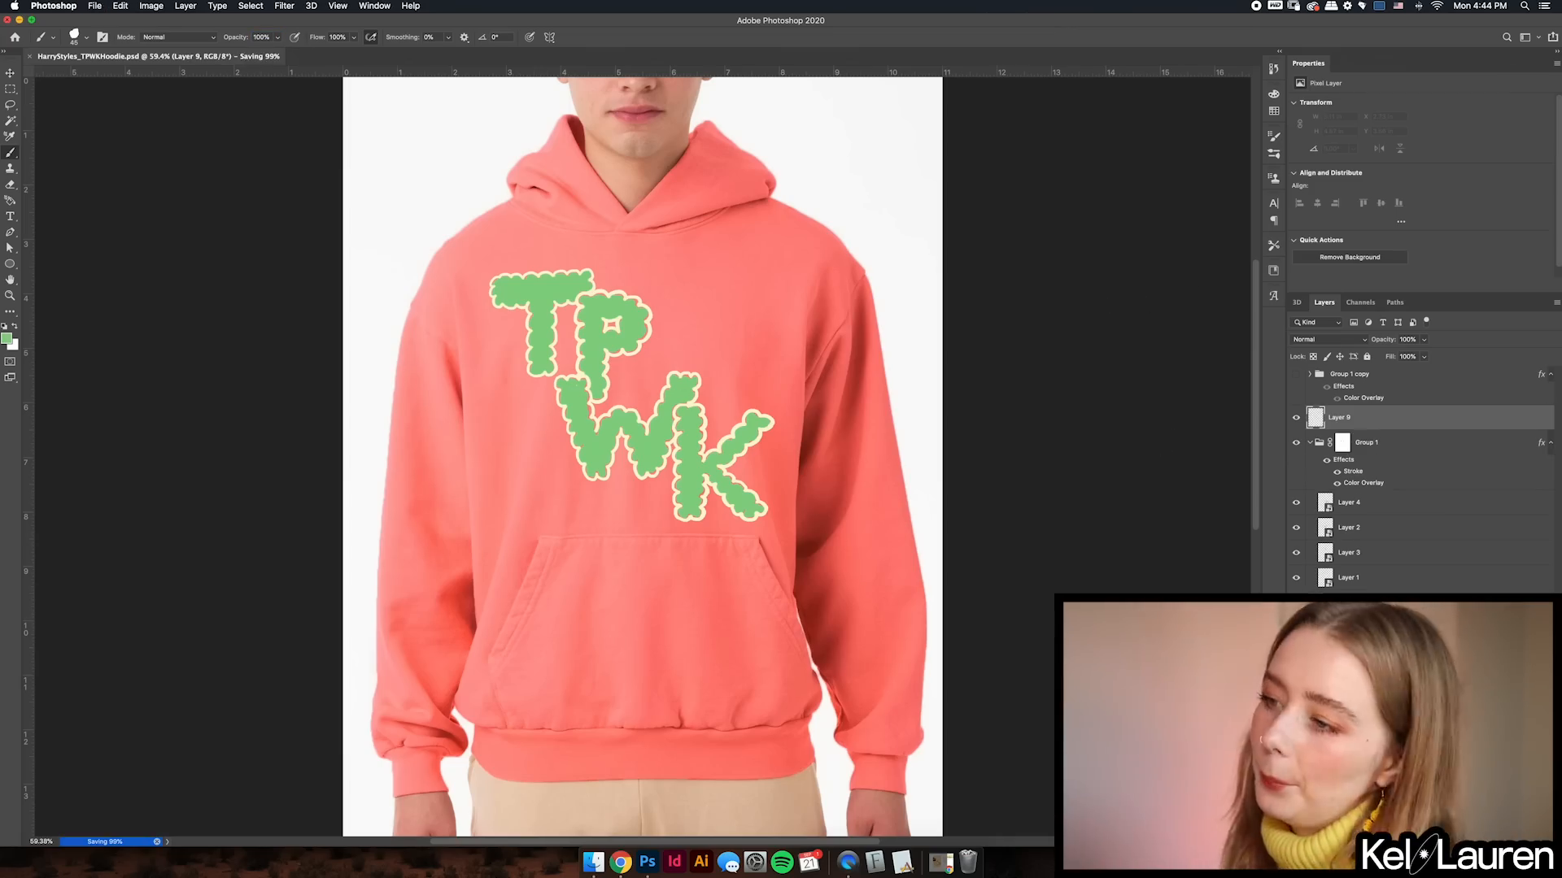
key(super+1)
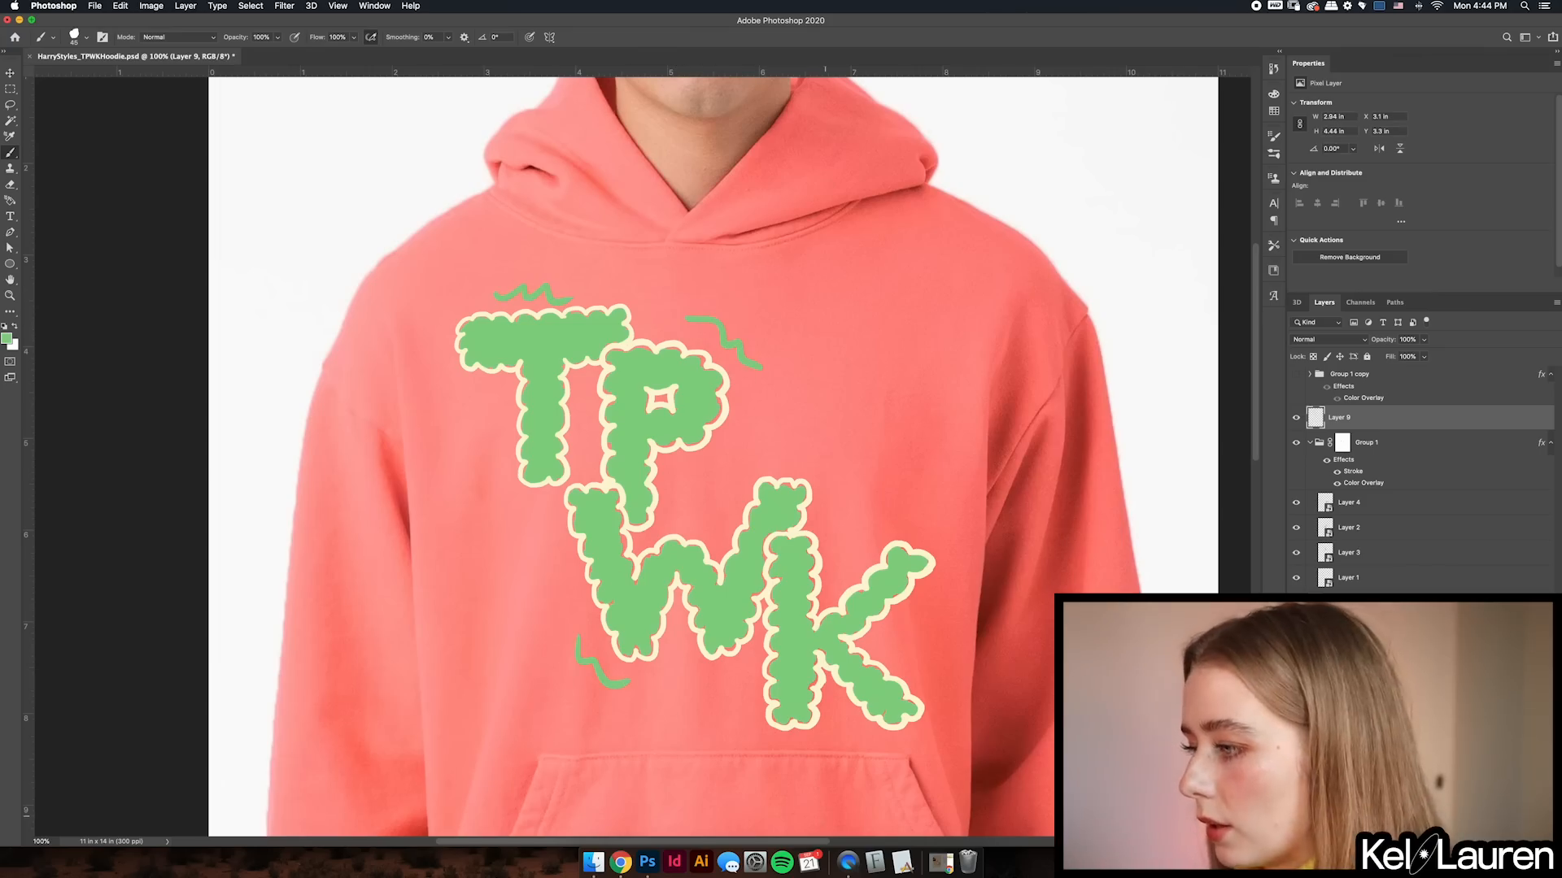
key(super+z)
key(super+z)
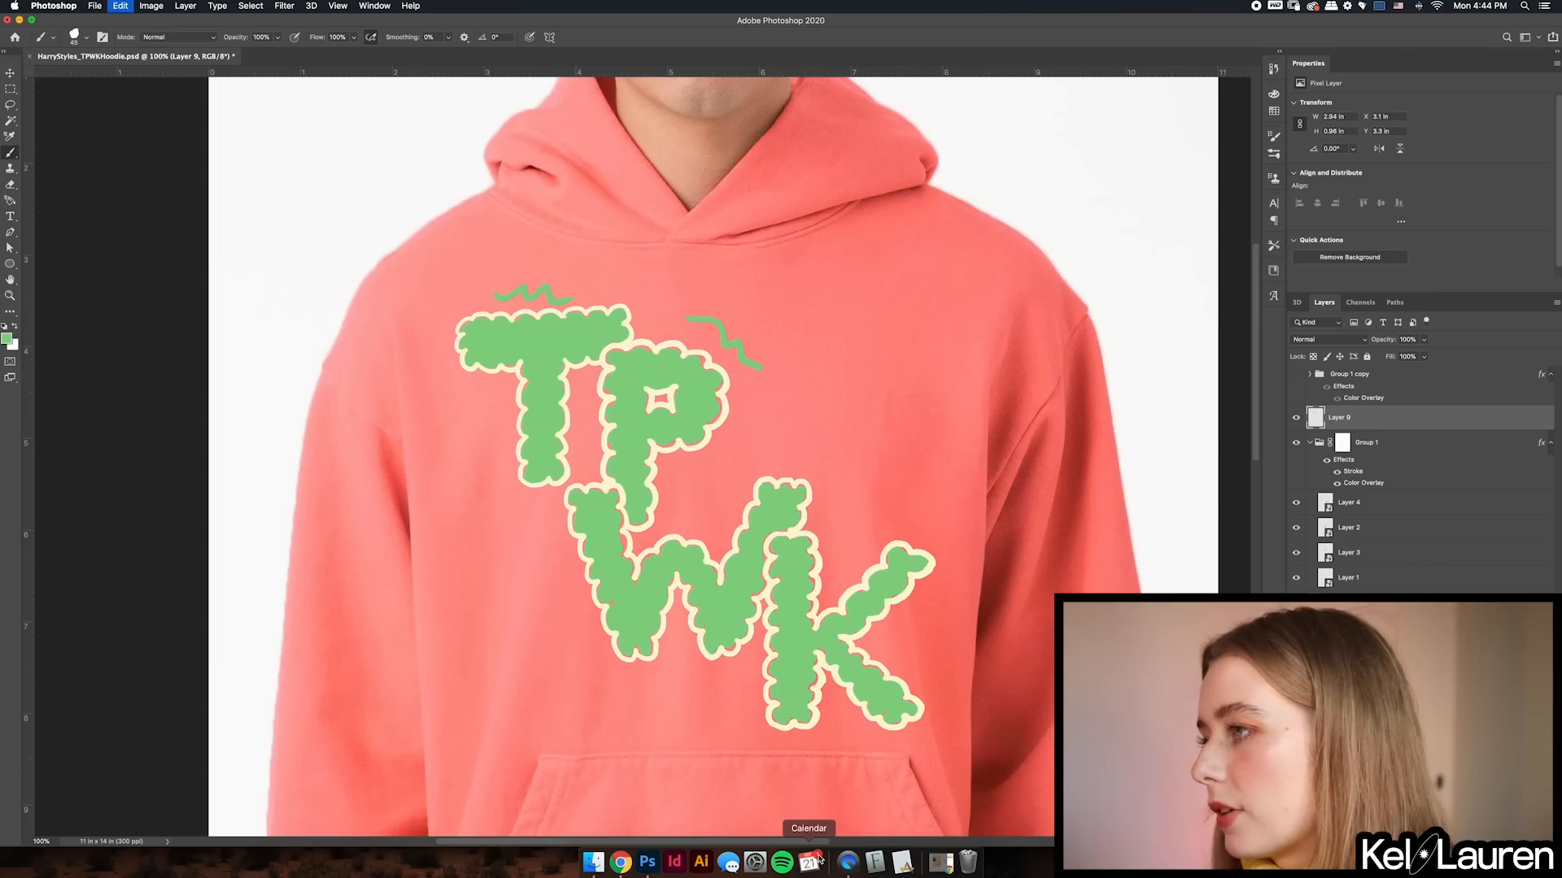
key(super+z)
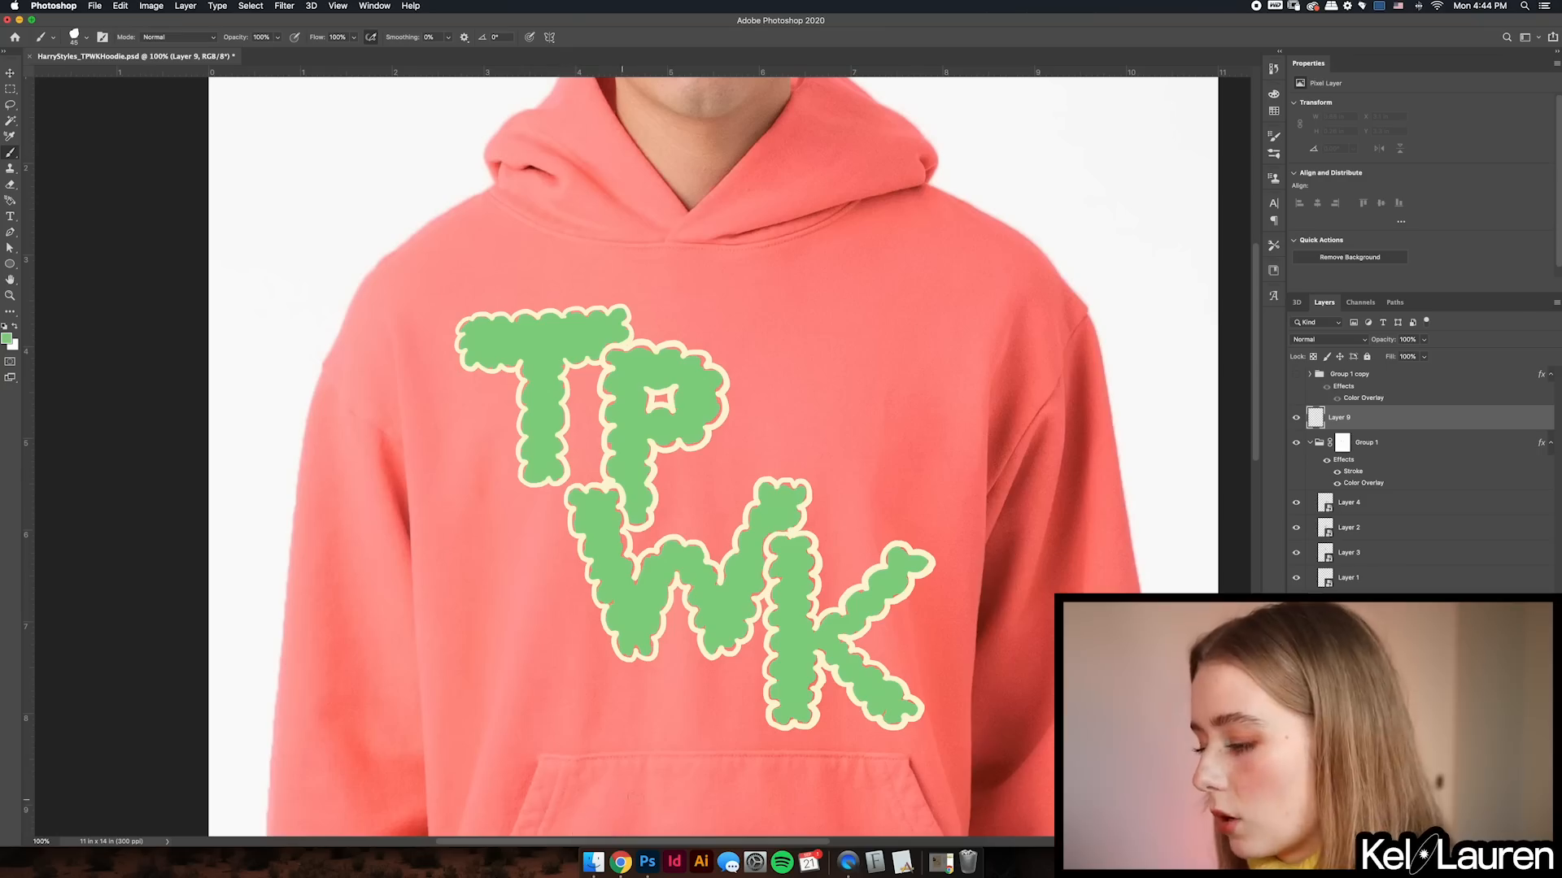
- Try loose green flower outlines on the chest beside the letters and on the pocket
scroll(875, 401, right, 1)
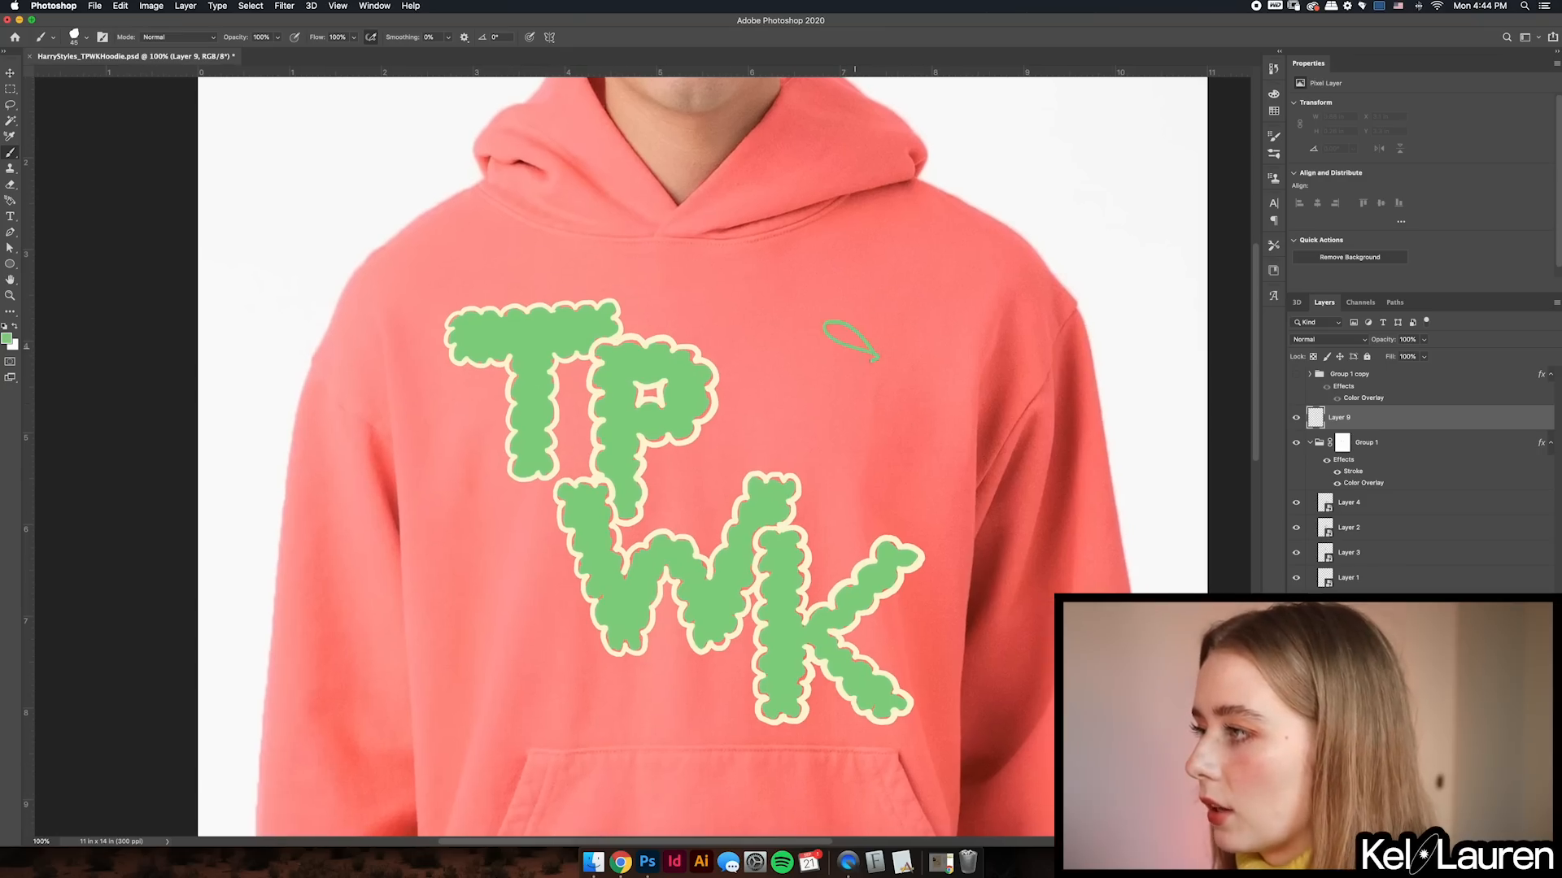
drag(897, 373, 877, 356)
scroll(583, 383, down, 8)
scroll(582, 383, right, 3)
mouse_move(423, 638)
mouse_down()
mouse_move(473, 686)
mouse_move(416, 563)
mouse_up()
scroll(416, 563, down, 2)
scroll(417, 563, right, 8)
scroll(599, 634, up, 3)
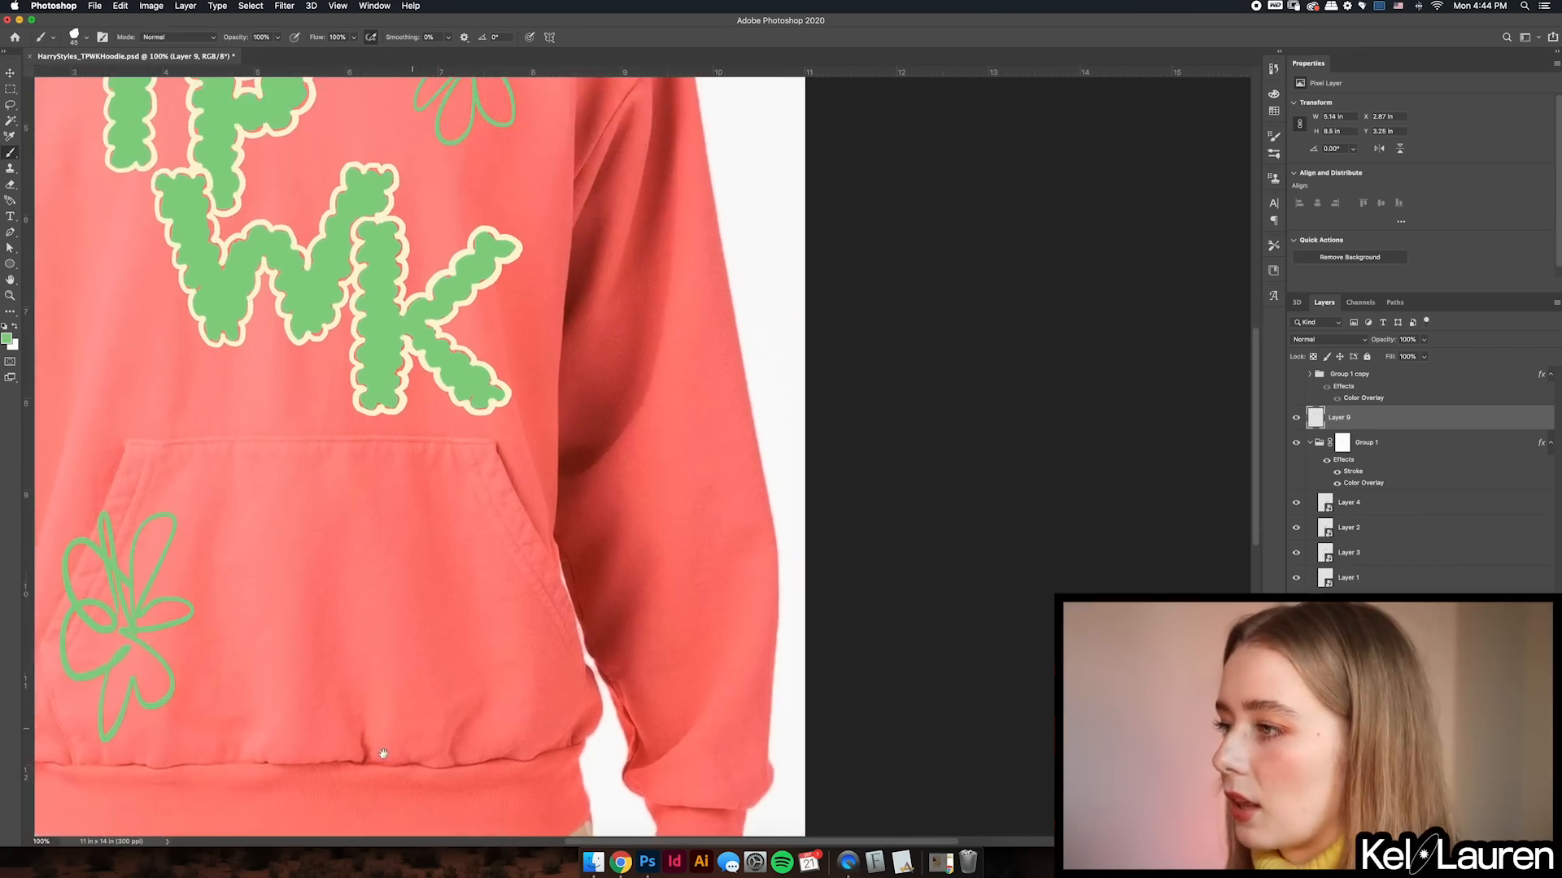
scroll(944, 540, up, 4)
scroll(944, 540, left, 6)
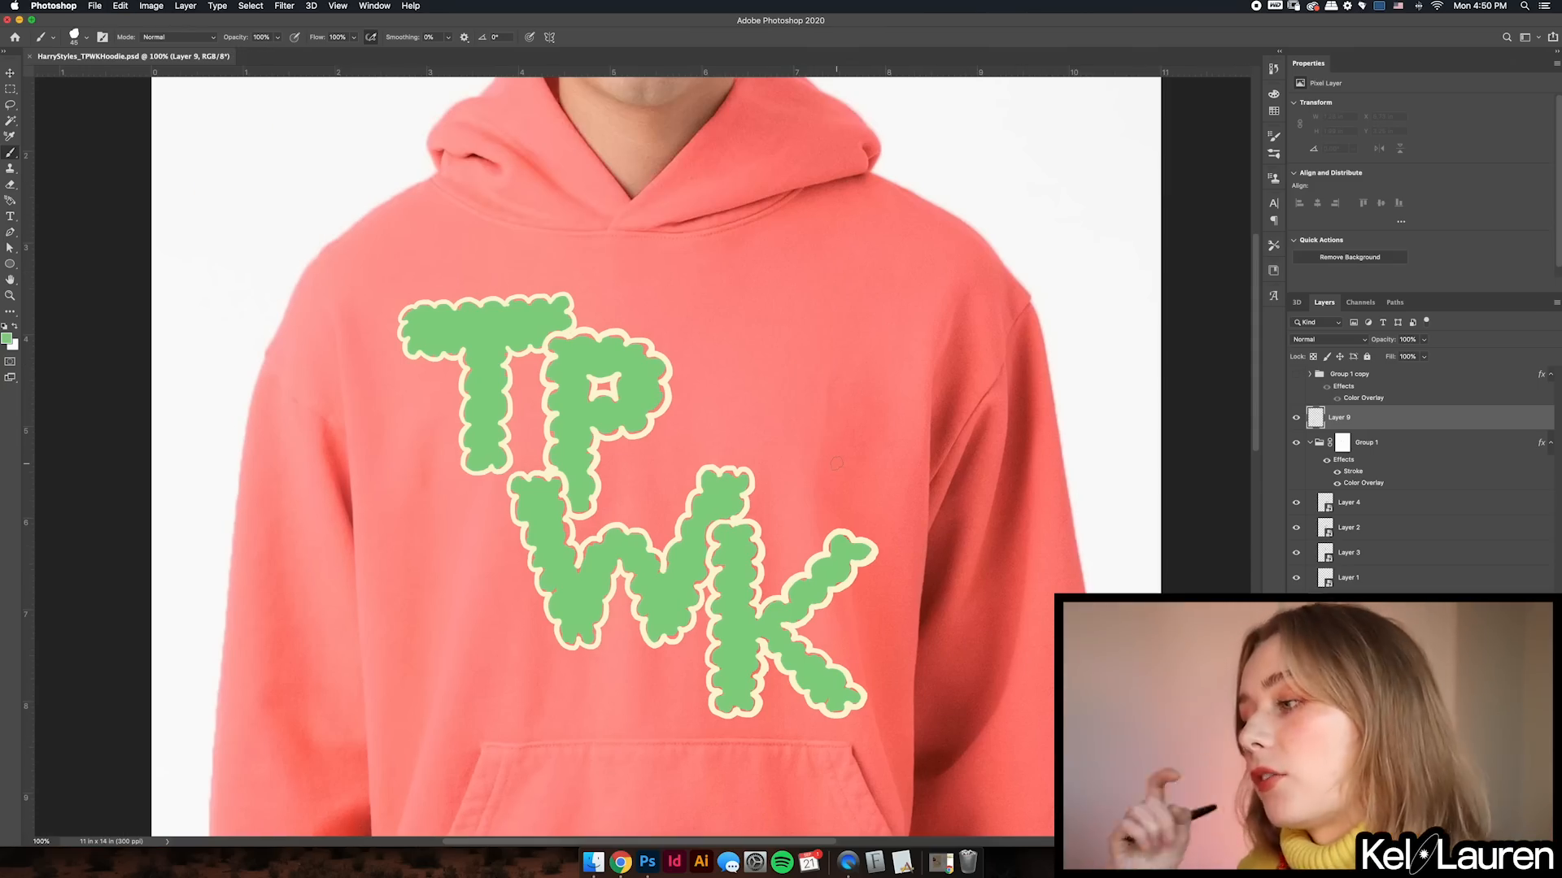
- Switch the brush to pale cream at size 30 and hand-letter "TREAT" above the T
scroll(836, 463, down, 5)
drag(567, 592, 594, 580)
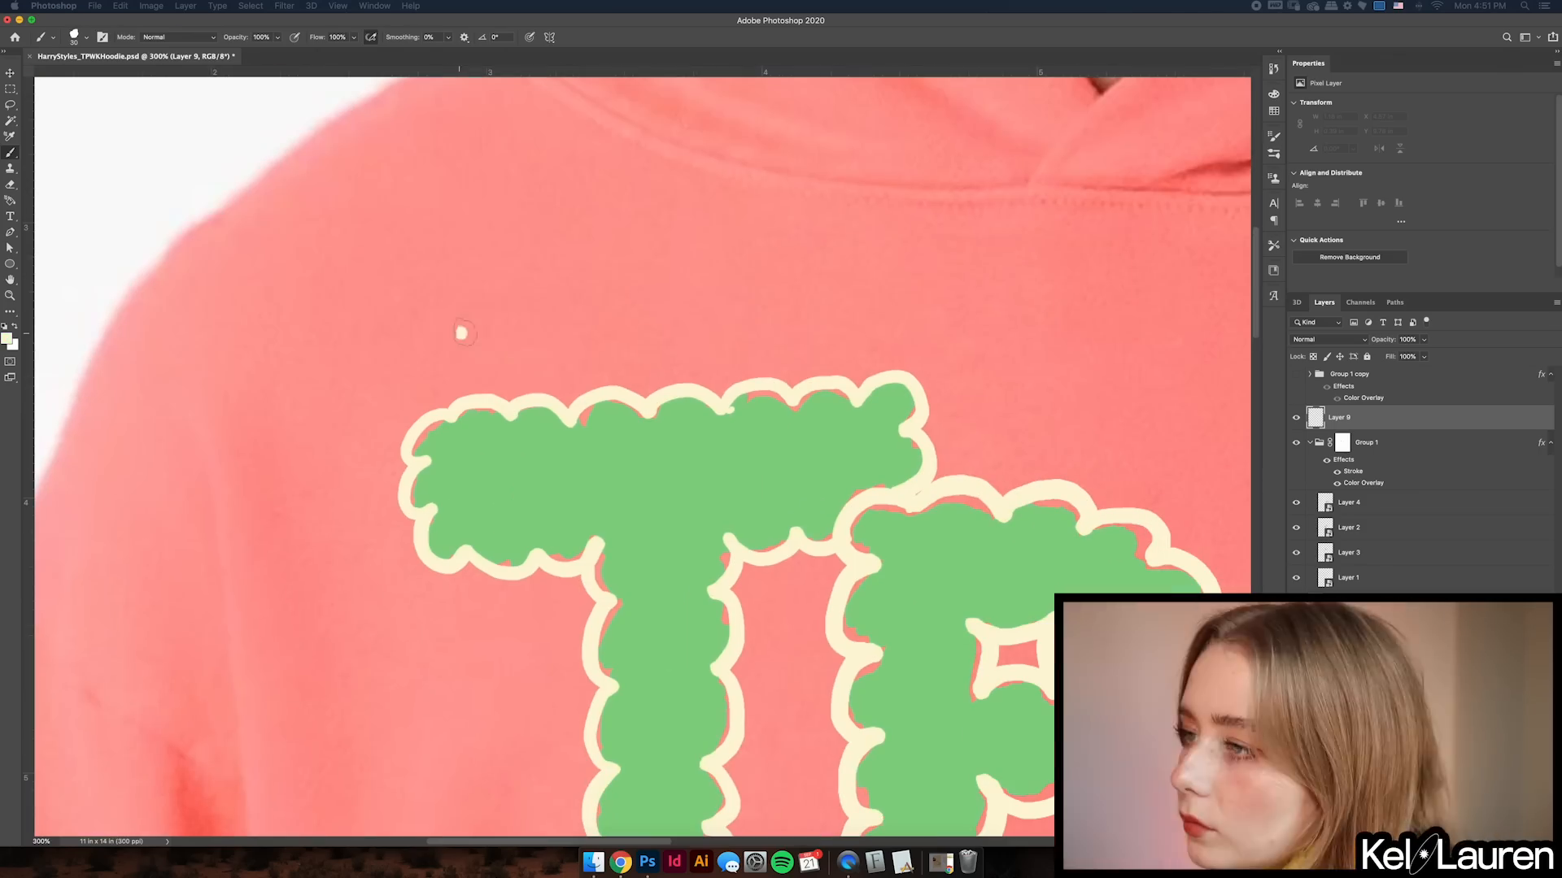
mouse_move(440, 338)
mouse_down()
mouse_move(524, 313)
mouse_move(598, 371)
mouse_up()
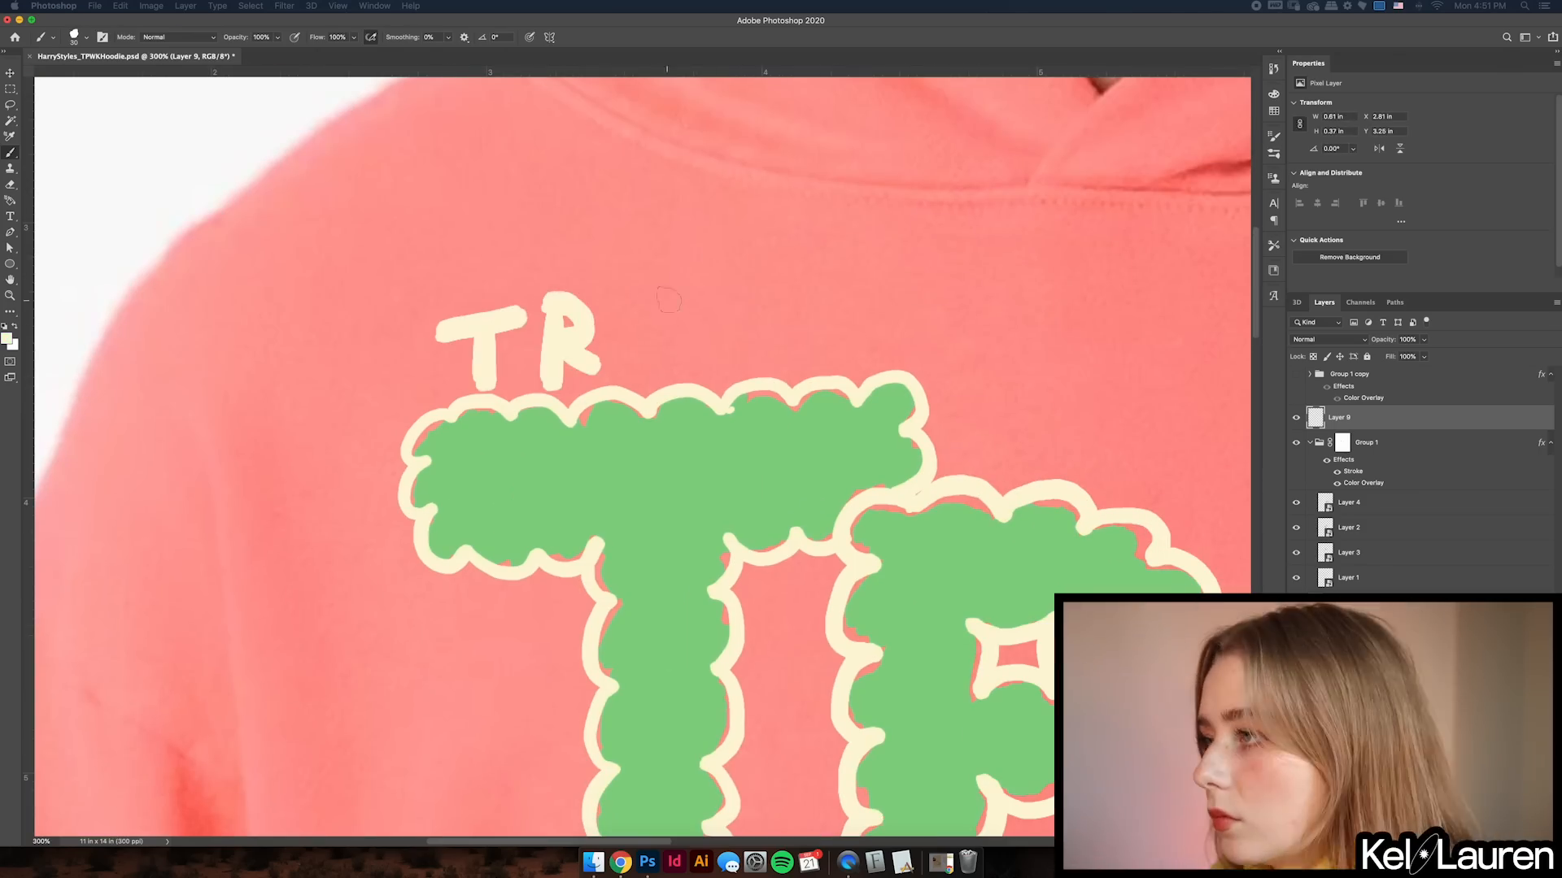
drag(627, 309, 801, 307)
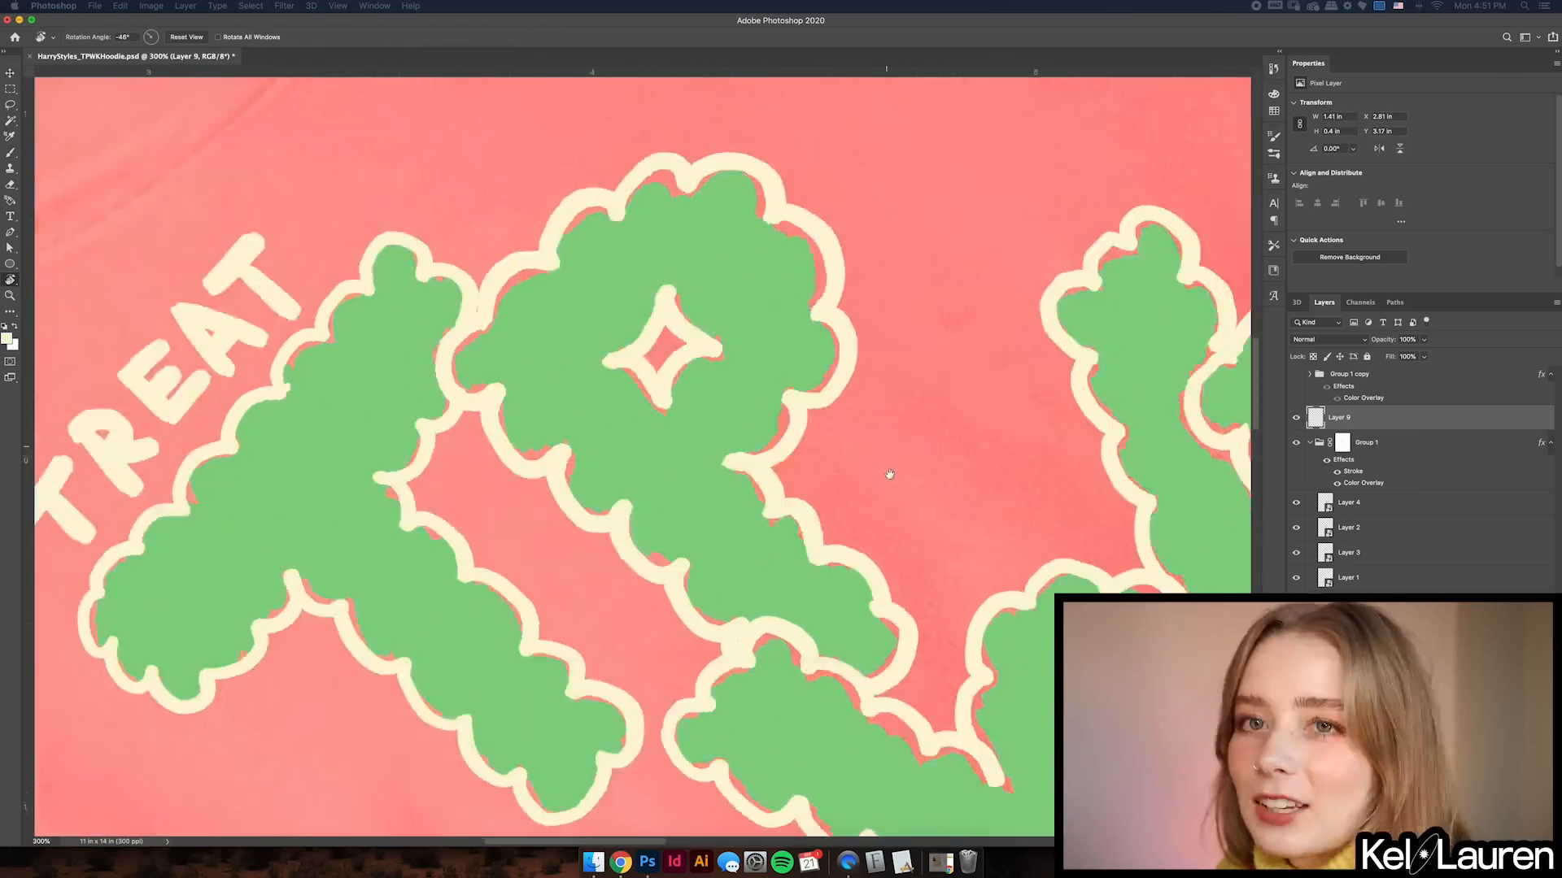
- Hand-letter the cream letters "PEOPL" on a new layer, curving around the upper right of the large P
scroll(890, 471, up, 3)
mouse_move(472, 374)
mouse_down()
mouse_move(567, 321)
mouse_move(655, 327)
mouse_up()
drag(716, 321, 726, 358)
drag(795, 340, 802, 431)
key(super+z)
drag(935, 422, 854, 260)
drag(618, 296, 661, 360)
drag(705, 275, 748, 346)
mouse_move(934, 400)
mouse_down()
mouse_move(870, 266)
mouse_move(935, 334)
mouse_move(983, 509)
mouse_move(989, 498)
mouse_up()
drag(942, 347, 846, 573)
key(Escape)
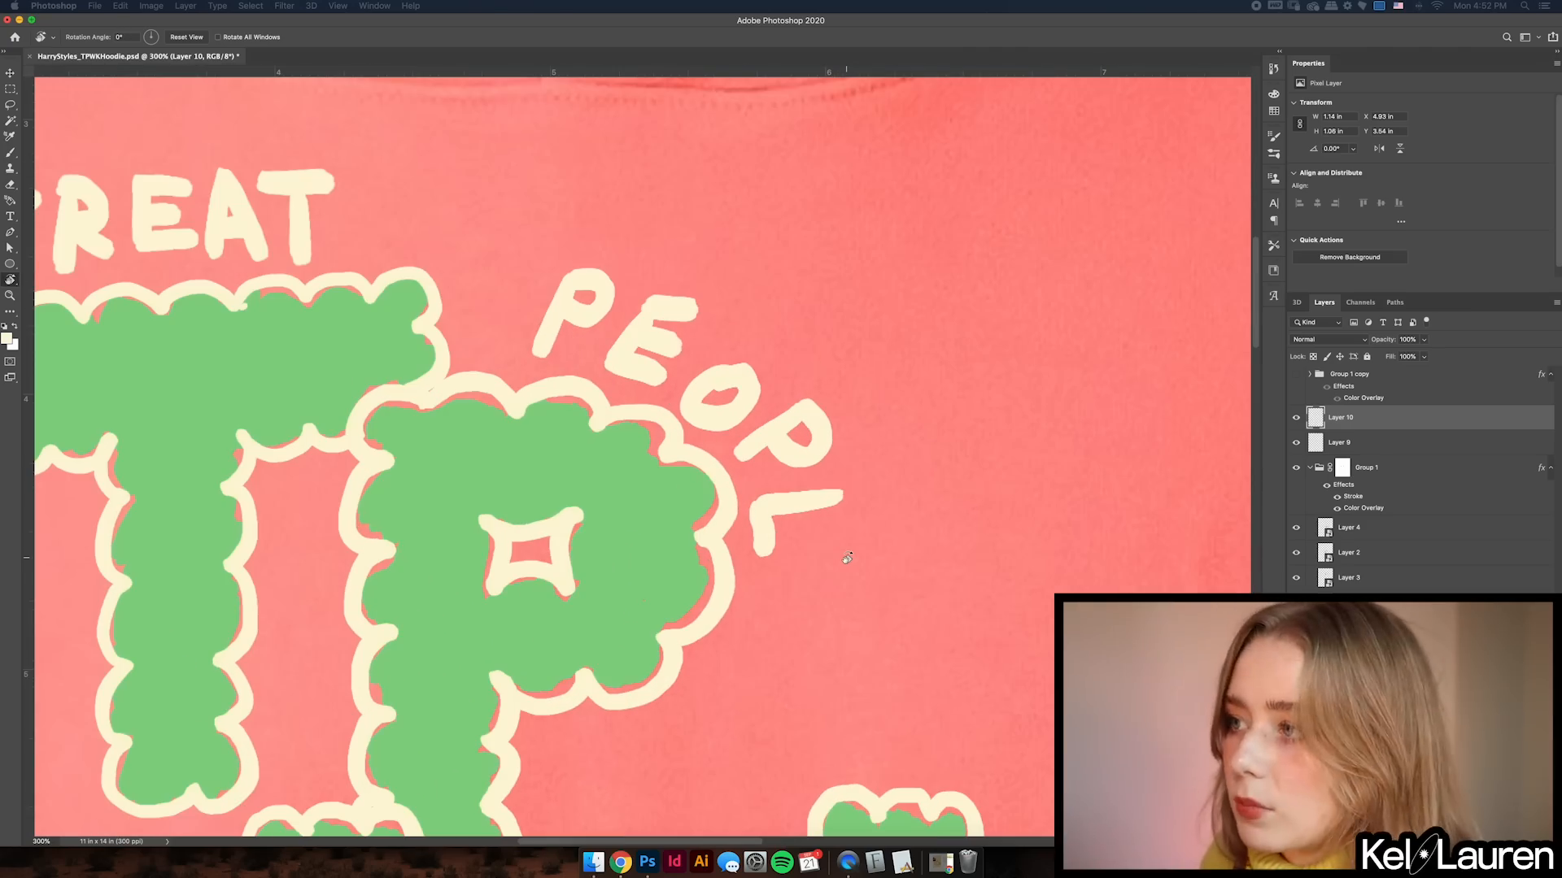
- Erase and redraw the O in the curved word and complete it as "PEOPLE" with the final E
mouse_move(896, 505)
mouse_down()
mouse_move(847, 307)
mouse_move(826, 338)
mouse_up()
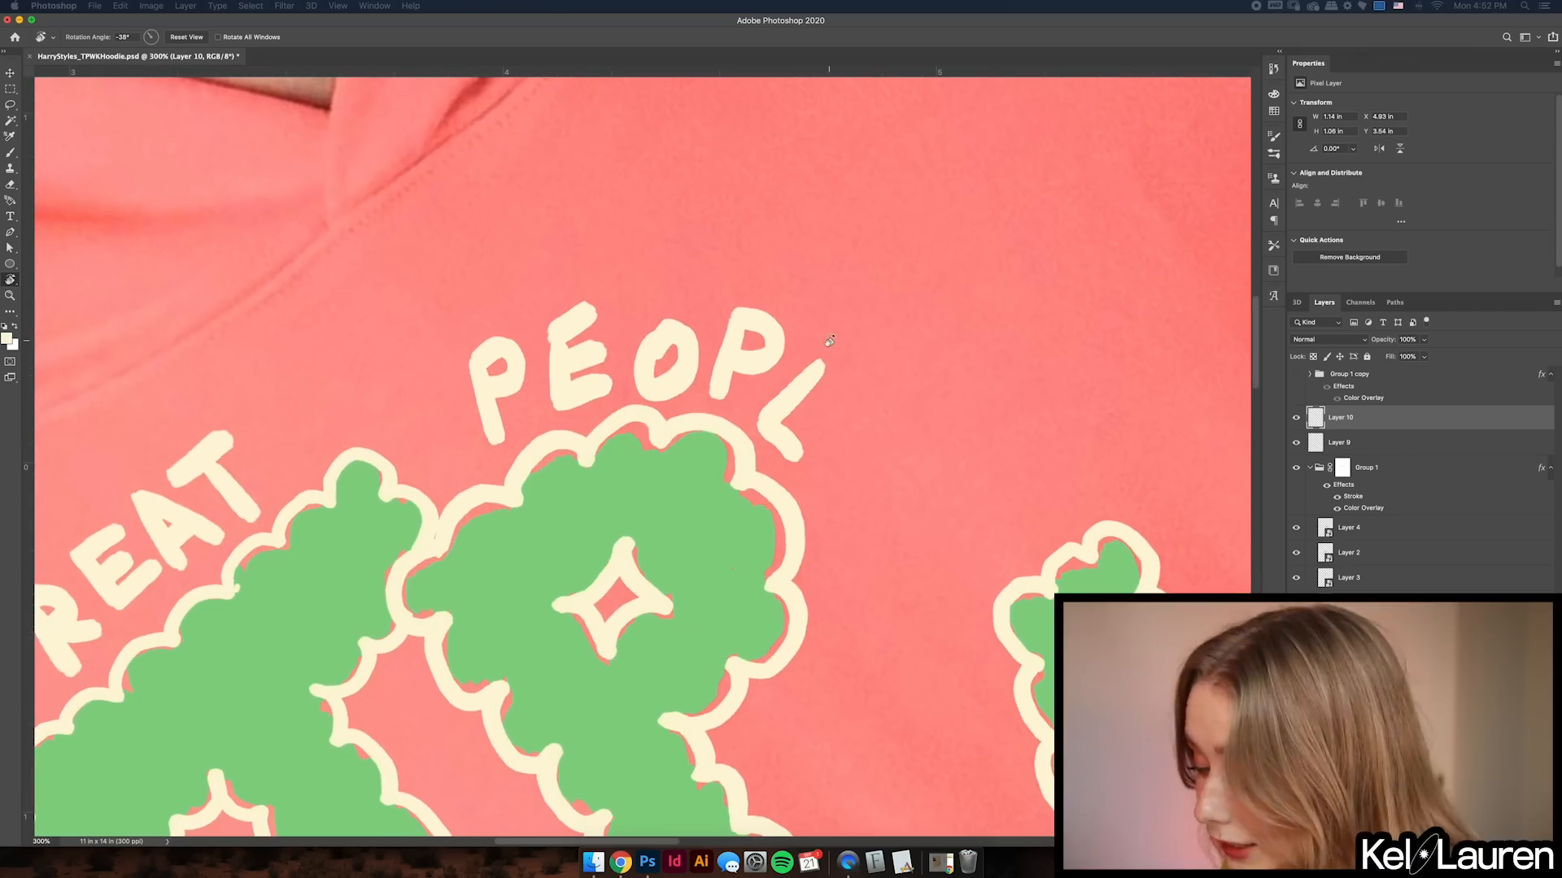
key(e)
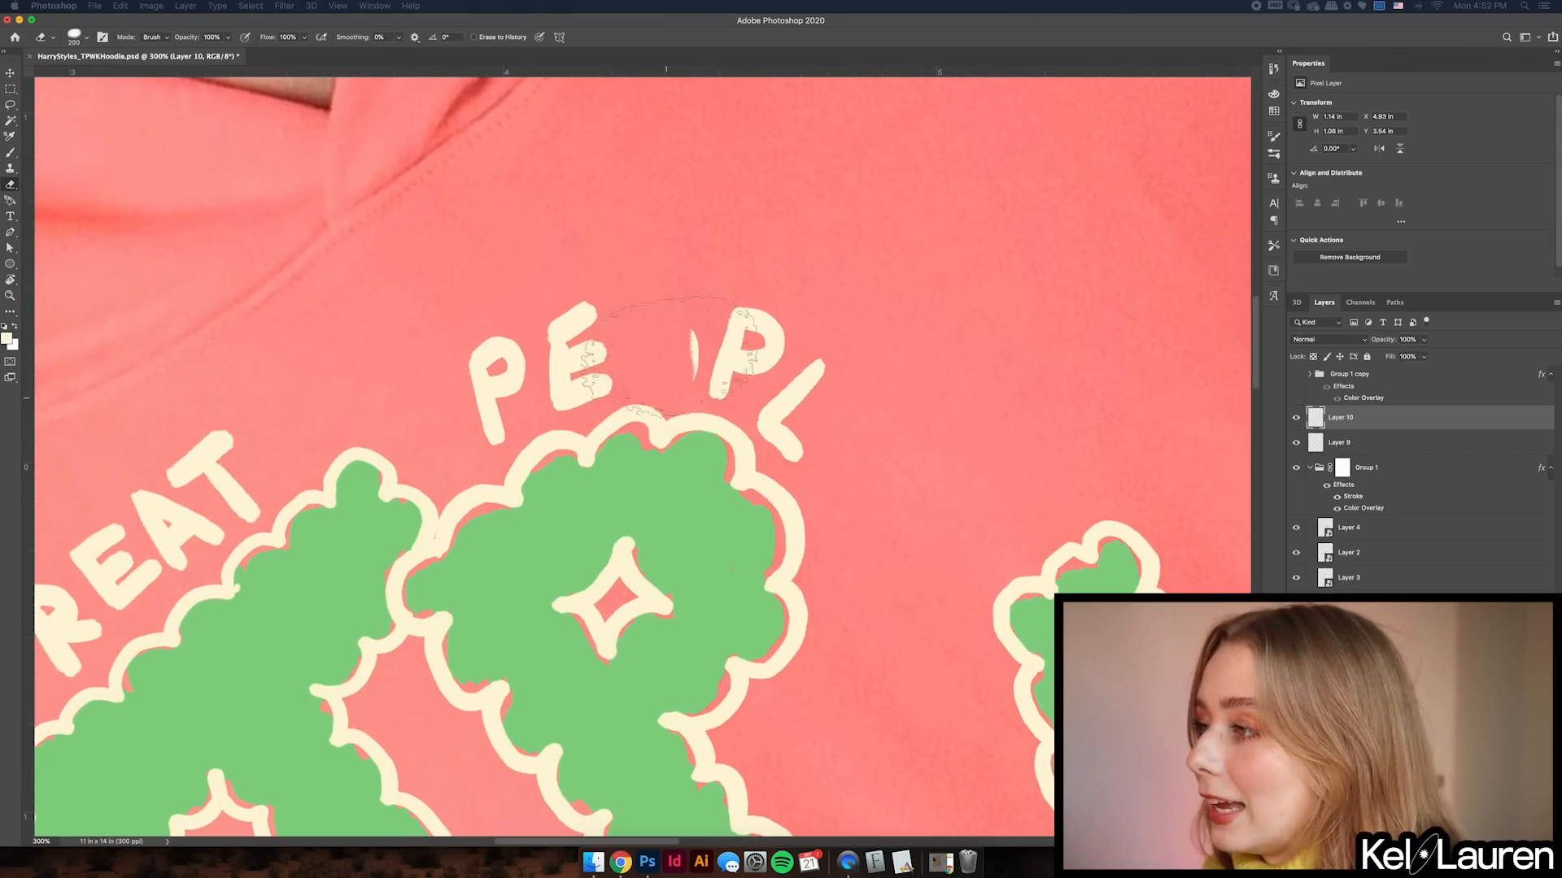
key(b)
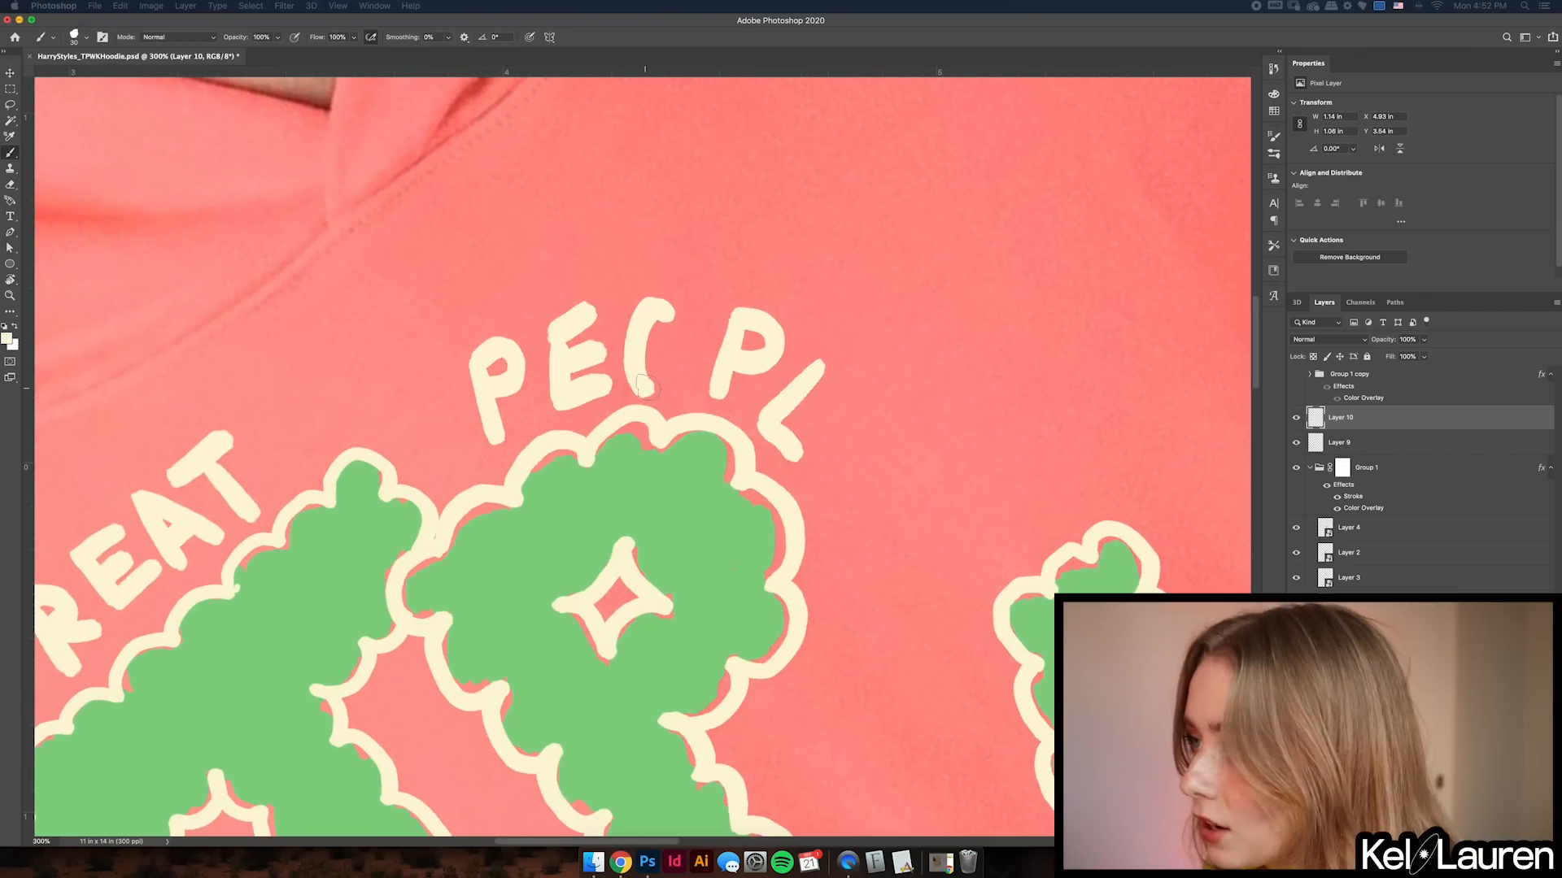
key(r)
mouse_move(885, 468)
mouse_down()
mouse_move(840, 230)
mouse_move(634, 168)
mouse_move(773, 240)
mouse_move(781, 543)
mouse_up()
key(b)
mouse_move(609, 316)
mouse_down()
mouse_move(619, 390)
mouse_move(644, 298)
mouse_up()
- Hand-letter "WITH" in cream running down the left side of the W
key(r)
drag(387, 784, 960, 756)
key(b)
drag(338, 398, 400, 374)
drag(400, 497, 417, 561)
- Hand-letter "KINDNESS" in cream beneath the K
key(super+minus)
drag(848, 632, 650, 419)
drag(610, 552, 609, 619)
drag(729, 553, 729, 617)
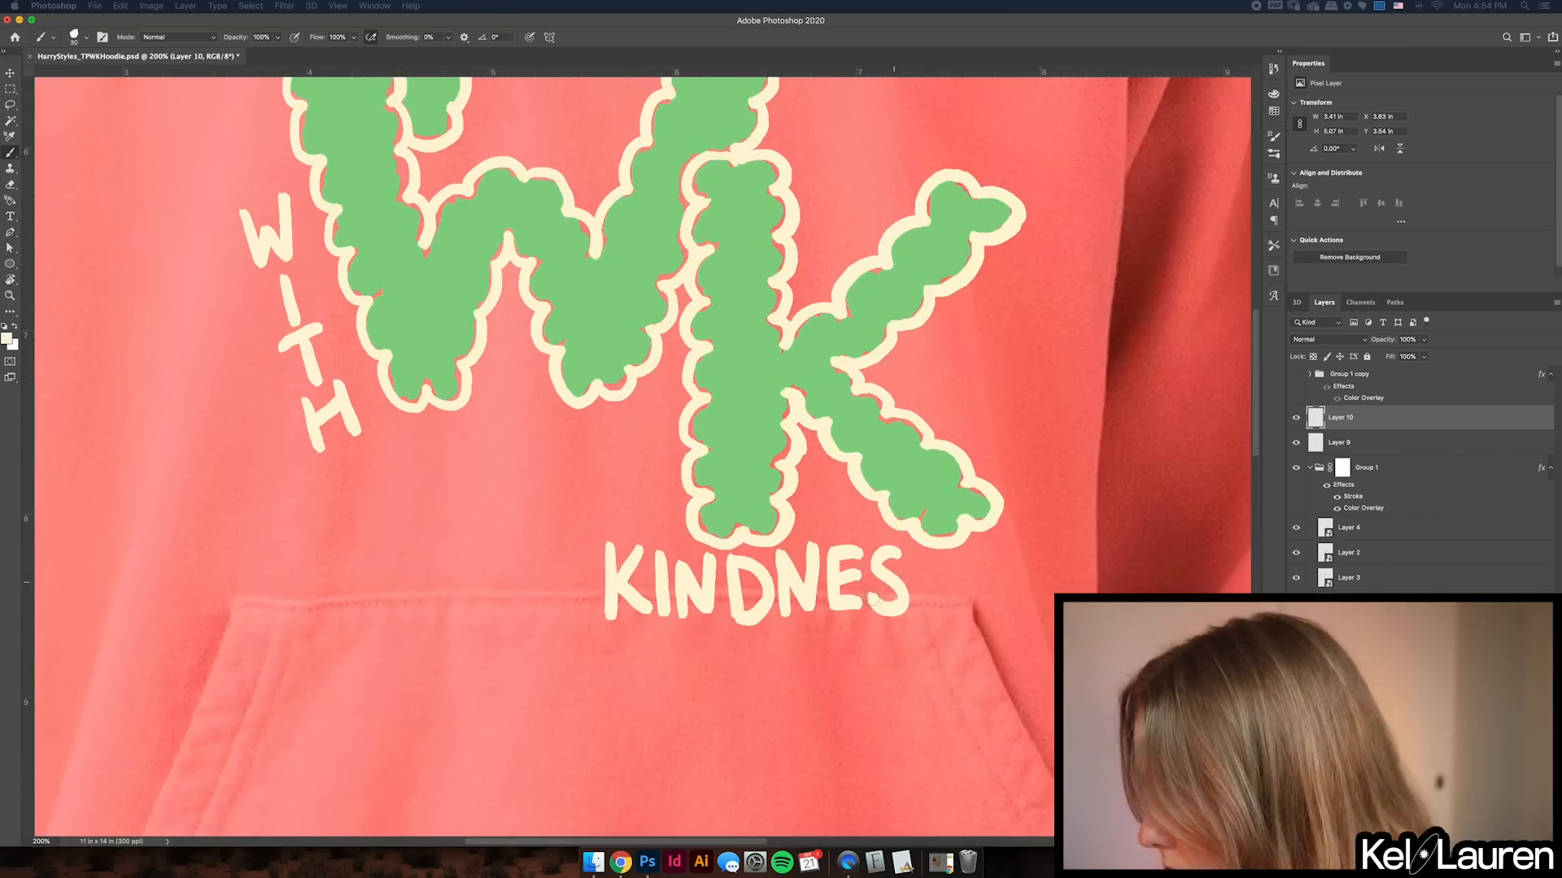
drag(903, 561, 875, 612)
- Replace the vertical "WITH" with a horizontal hand-lettered "WITH" beneath the W
key(v)
key(b)
drag(371, 411, 463, 403)
drag(667, 443, 755, 439)
- Select the letter group with both hand-lettering layers, scale them down together and place them above the pocket
key(super+0)
key(v)
shift+click(1367, 468)
key(super+plus)
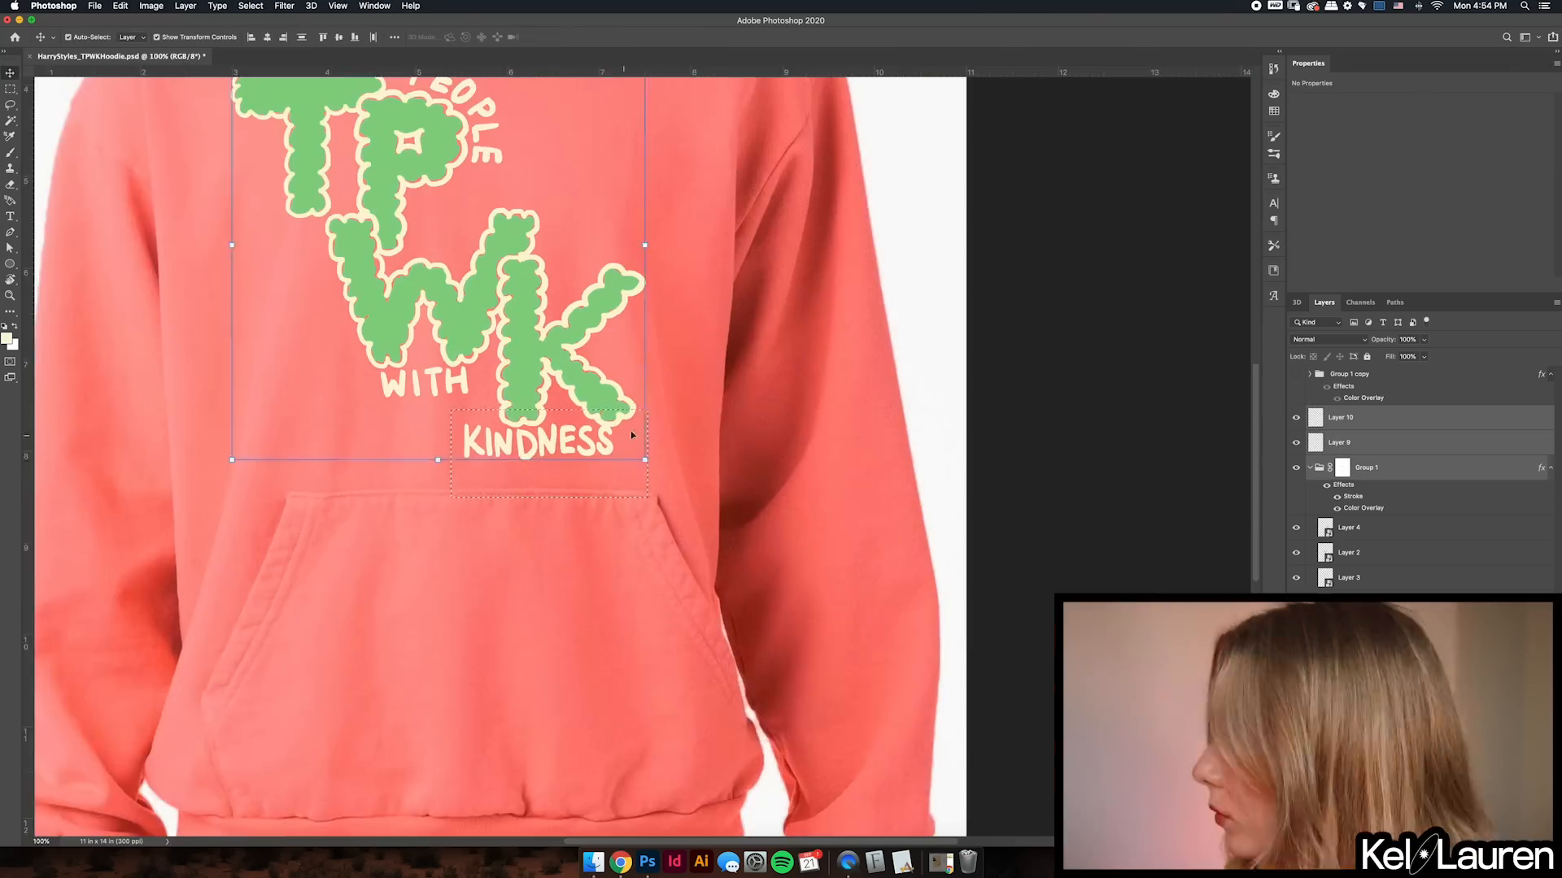
- Paint cream spark marks beside the T's base and above the K's upper arm on a new layer, undoing the last stroke
click(1341, 417)
key(b)
mouse_move(660, 428)
mouse_down()
mouse_move(680, 492)
mouse_move(706, 441)
mouse_up()
mouse_move(431, 789)
mouse_down()
mouse_move(448, 697)
mouse_move(498, 732)
mouse_up()
key(Delete)
drag(734, 402, 794, 431)
drag(391, 387, 409, 414)
mouse_move(523, 561)
mouse_down()
mouse_move(496, 611)
mouse_move(538, 423)
mouse_up()
drag(470, 621, 486, 640)
key(super+z)
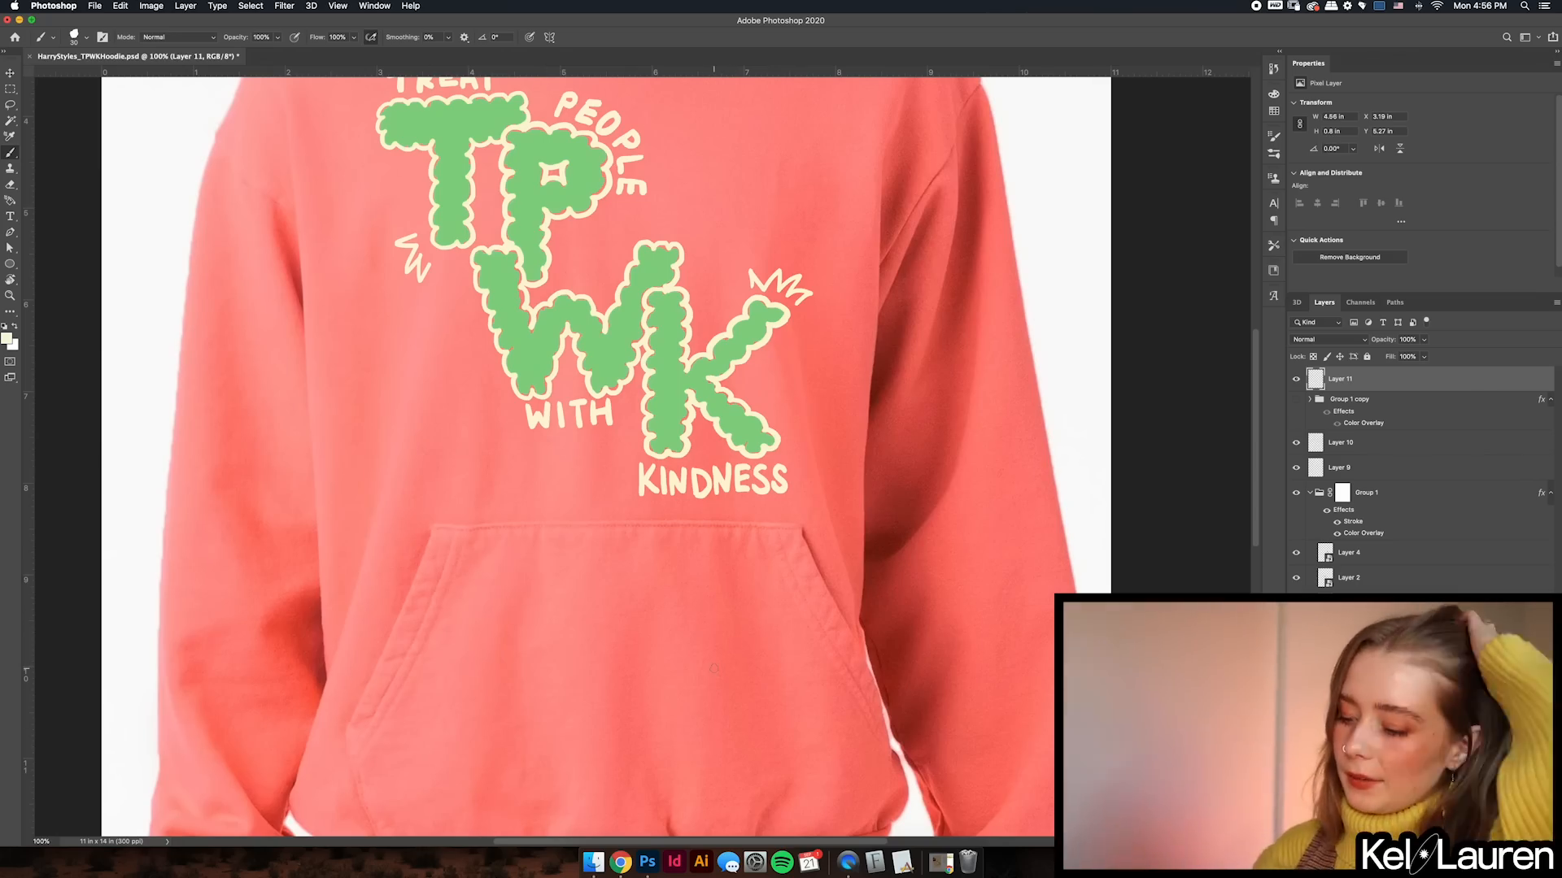
scroll(713, 668, down, 3)
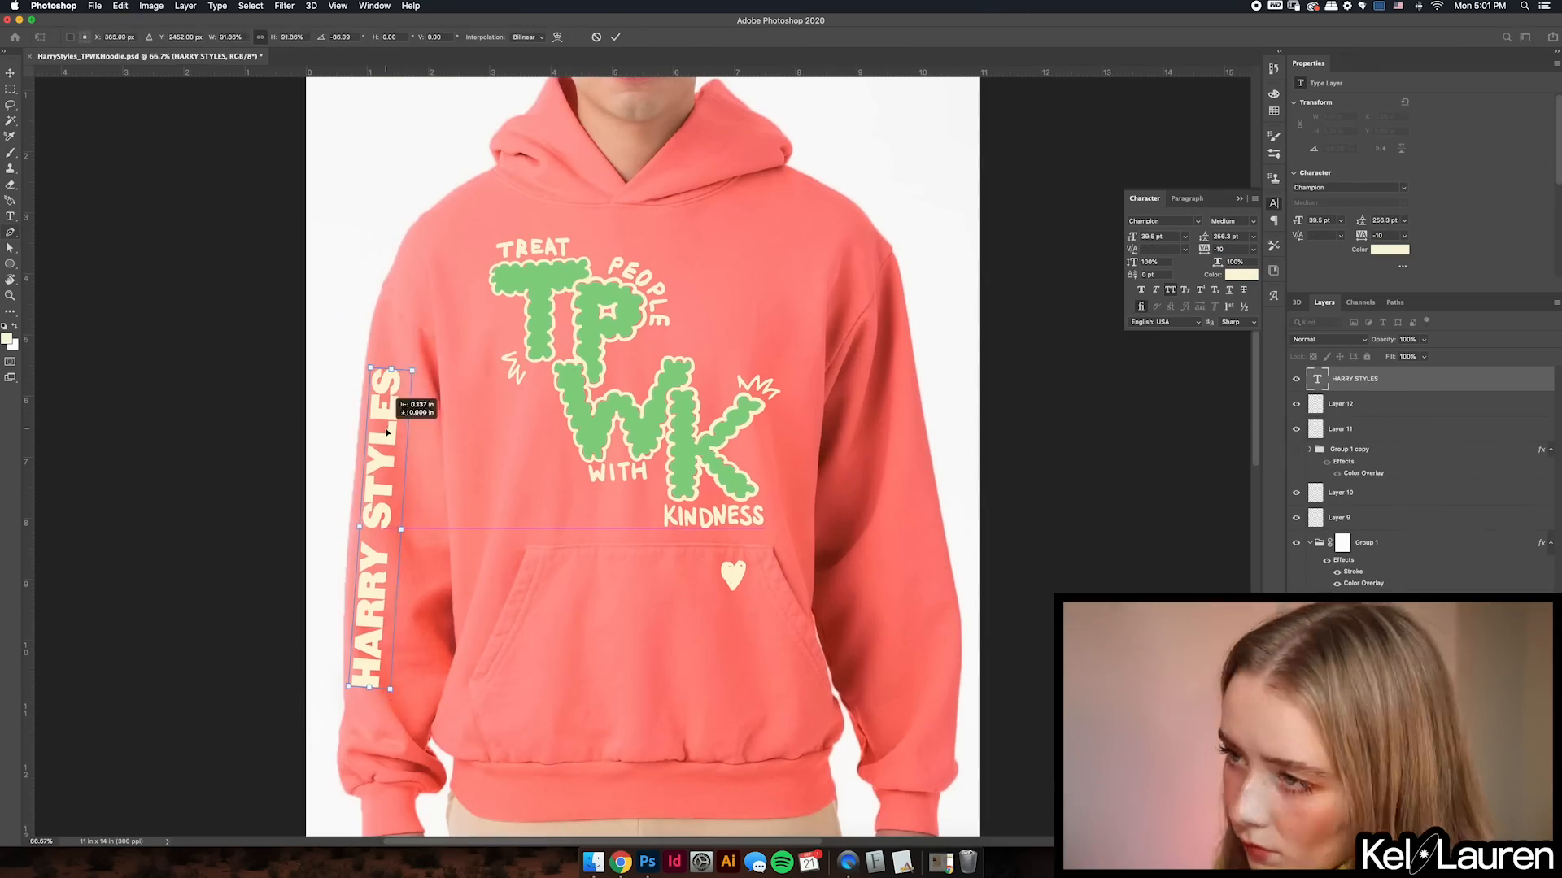
- Place the cream "HARRY STYLES" text vertically along the sleeve and apply its transform
key(Return)
- Add the cream text "Find a place to feel good" in Champion Medium at 43 pt over the pocket
key(t)
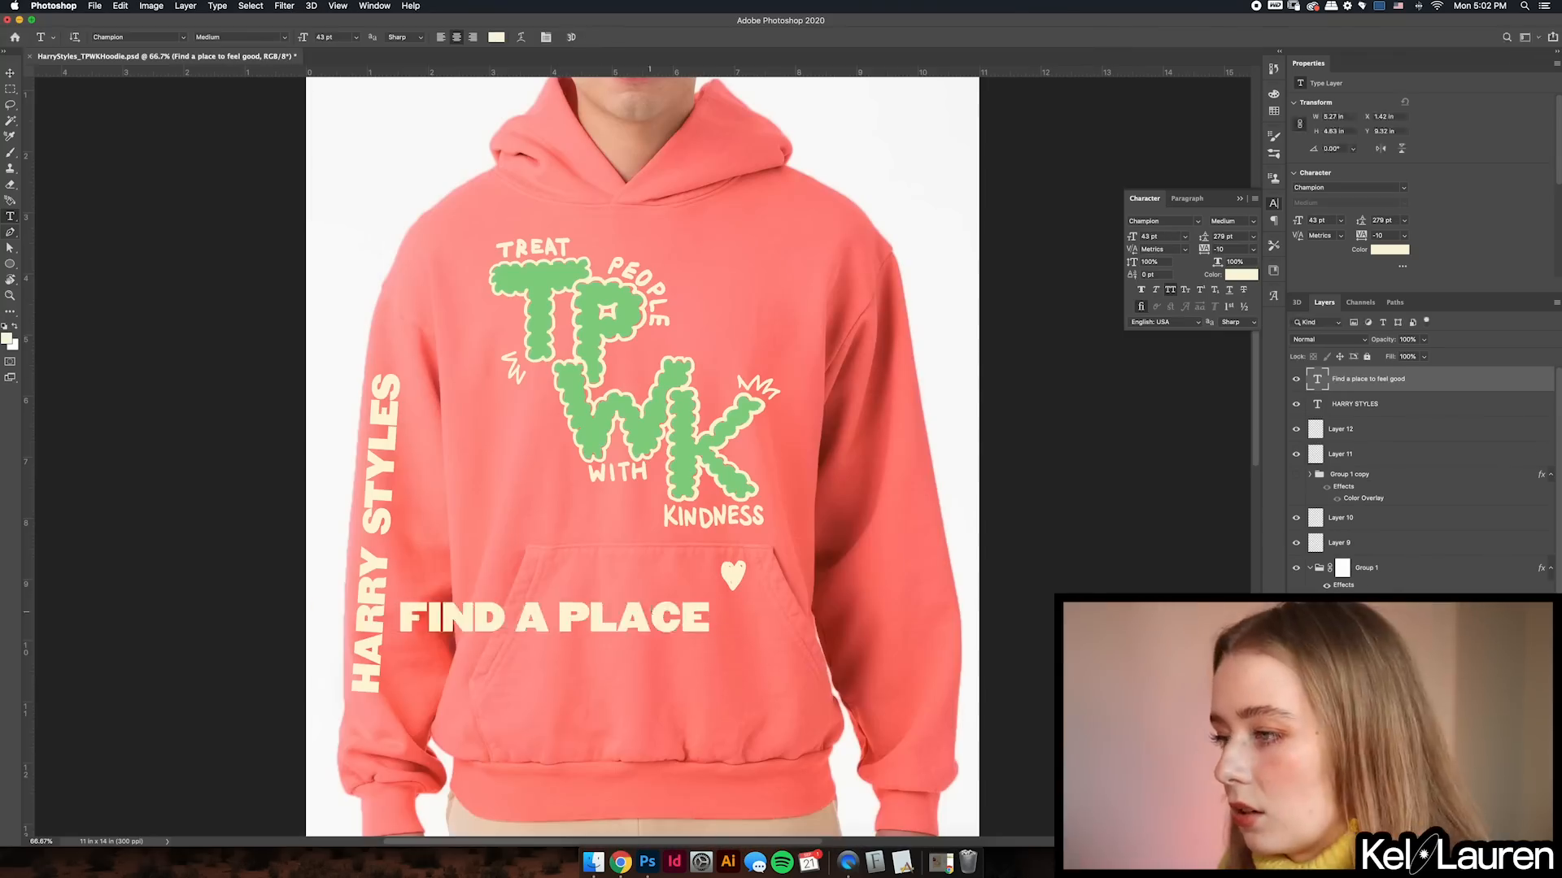
drag(650, 612, 758, 625)
key(super+plus)
scroll(650, 488, down, 5)
- Widen the kerning at selected gaps in the "Find a place to feel good" text
click(586, 425)
key(alt+Right)
key(alt+Right)
key(alt+Right)
click(519, 488)
key(alt+Right)
key(alt+Right)
key(alt+Right)
key(Right)
key(Right)
key(Right)
key(Right)
key(Right)
key(alt+Right)
- Tighten the two-line quote's leading to 43 pt and move the text block down to just above the hem
key(super+a)
key(alt+Up)
key(alt+Up)
key(alt+Up)
key(alt+Up)
key(super+Return)
key(v)
drag(864, 491, 866, 626)
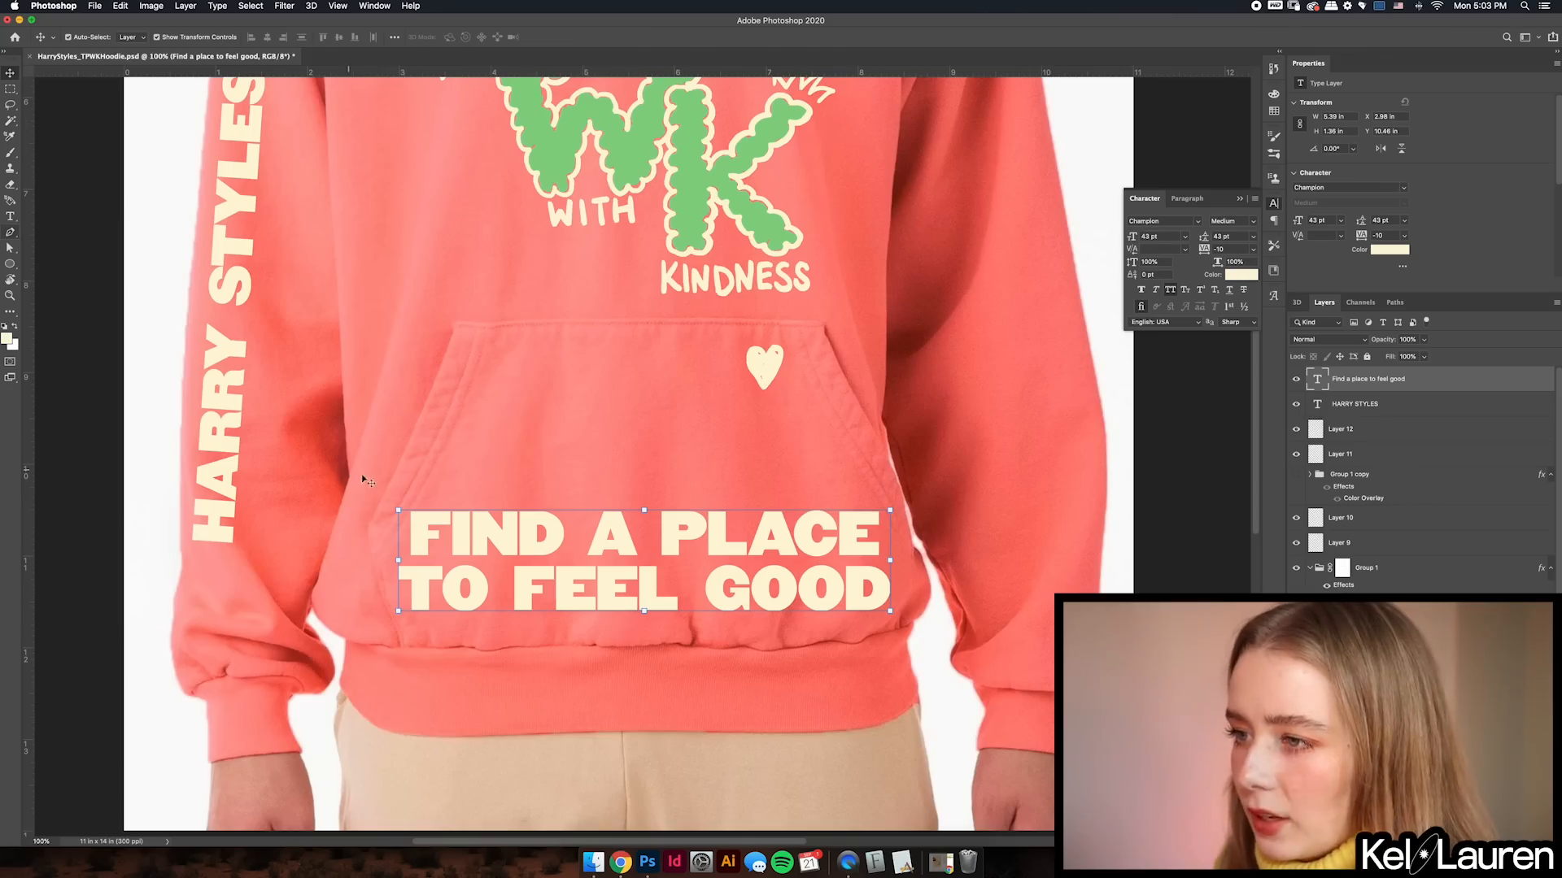
- Replace the double O in "GOOD" with a blank gap and add the text "H.S." below the quote
click(477, 532)
mouse_move(732, 543)
mouse_down()
mouse_move(683, 147)
mouse_move(716, 590)
mouse_move(742, 523)
mouse_up()
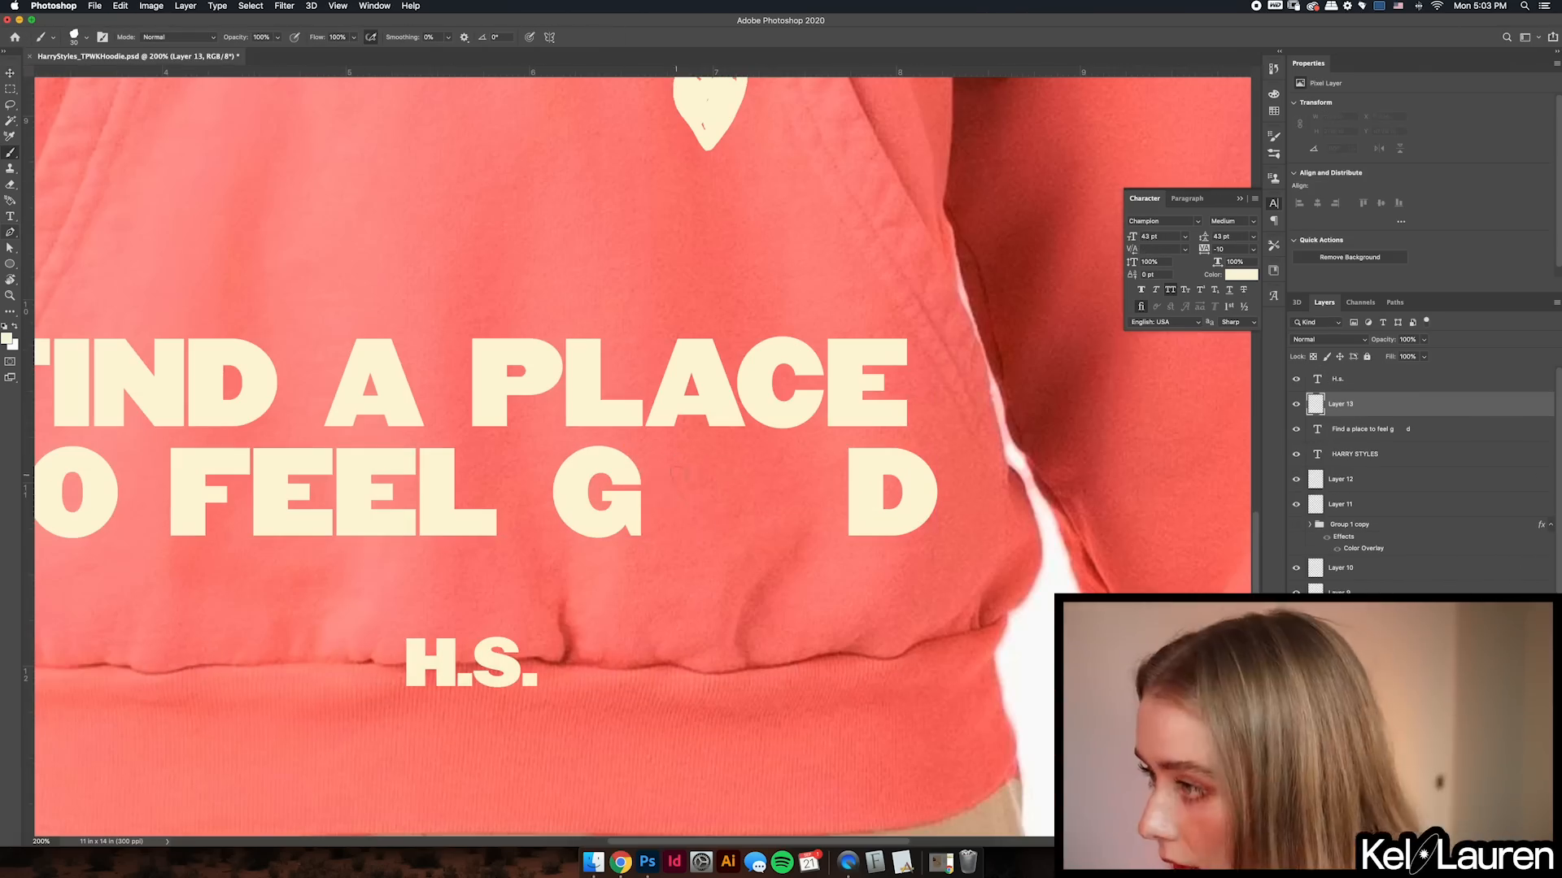
- Paint a cream heart in place of the first O of "GOOD", undoing the first stroke
mouse_move(690, 448)
mouse_down()
mouse_move(778, 539)
mouse_move(670, 479)
mouse_move(712, 567)
mouse_up()
key(super+z)
drag(714, 499, 672, 729)
key(super+minus)
mouse_move(681, 598)
mouse_down()
mouse_move(674, 573)
mouse_move(732, 595)
mouse_up()
- Paint a second cream heart for the other O on a new layer and touch up the first heart
key(super+shift+alt+n)
key(super+plus)
key(super+plus)
click(1340, 429)
drag(631, 460, 644, 486)
- Position the two hearts side by side in the gap between the G and D of "GOOD"
key(v)
drag(647, 386, 663, 397)
drag(831, 364, 823, 374)
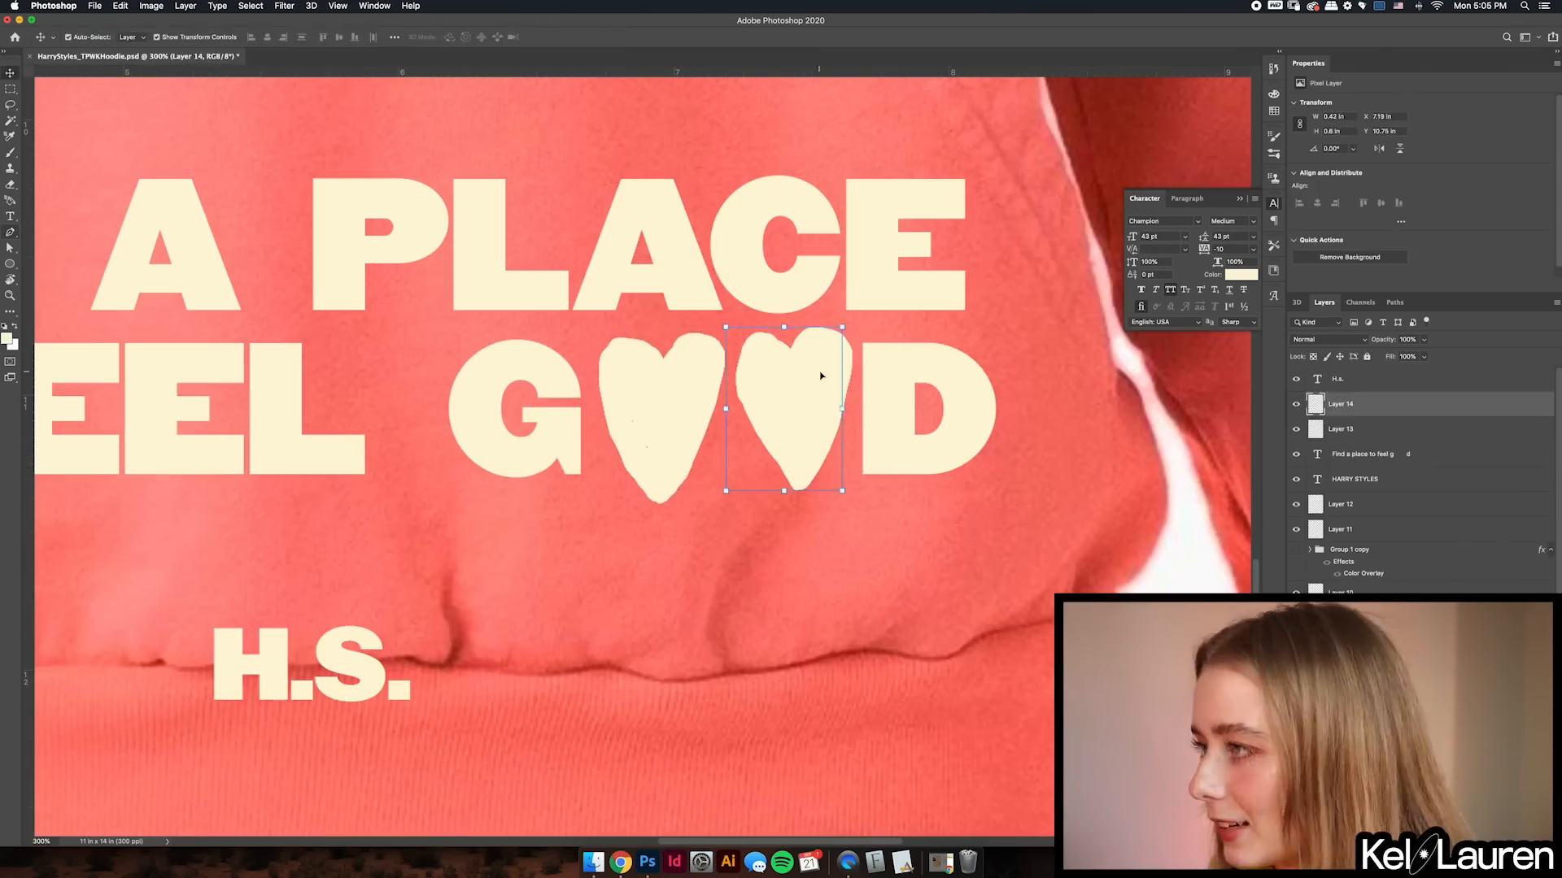
click(675, 390)
key(super+0)
click(1149, 567)
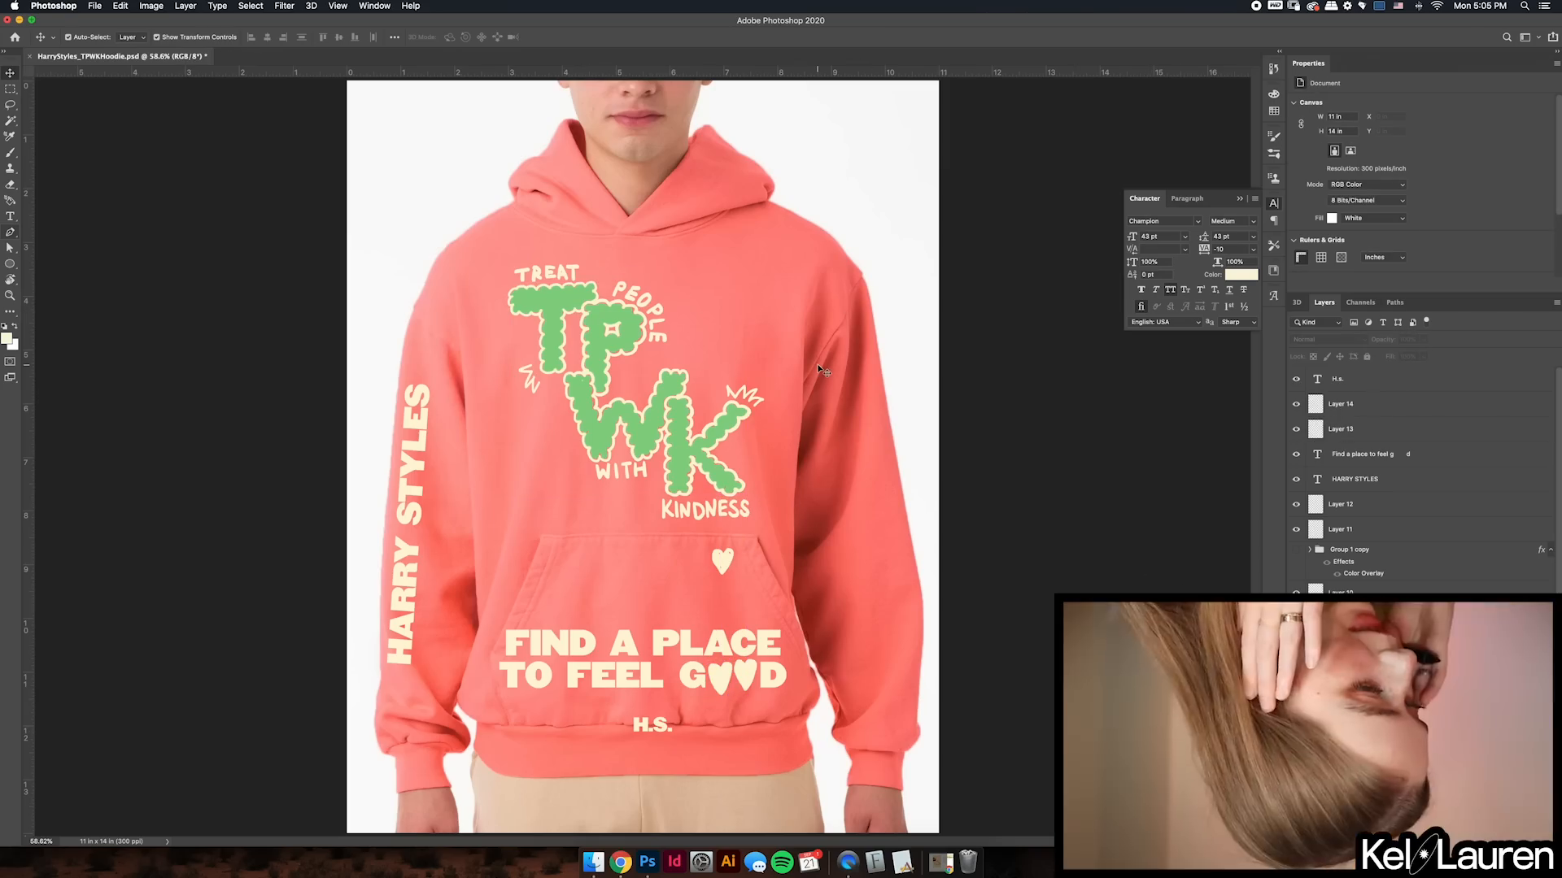
- Try a cream outlined quotation mark on a new layer before "FIND"
key(super+plus)
drag(818, 368, 893, 172)
key(super+plus)
key(super+plus)
drag(893, 407, 697, 295)
key(super+shift+n)
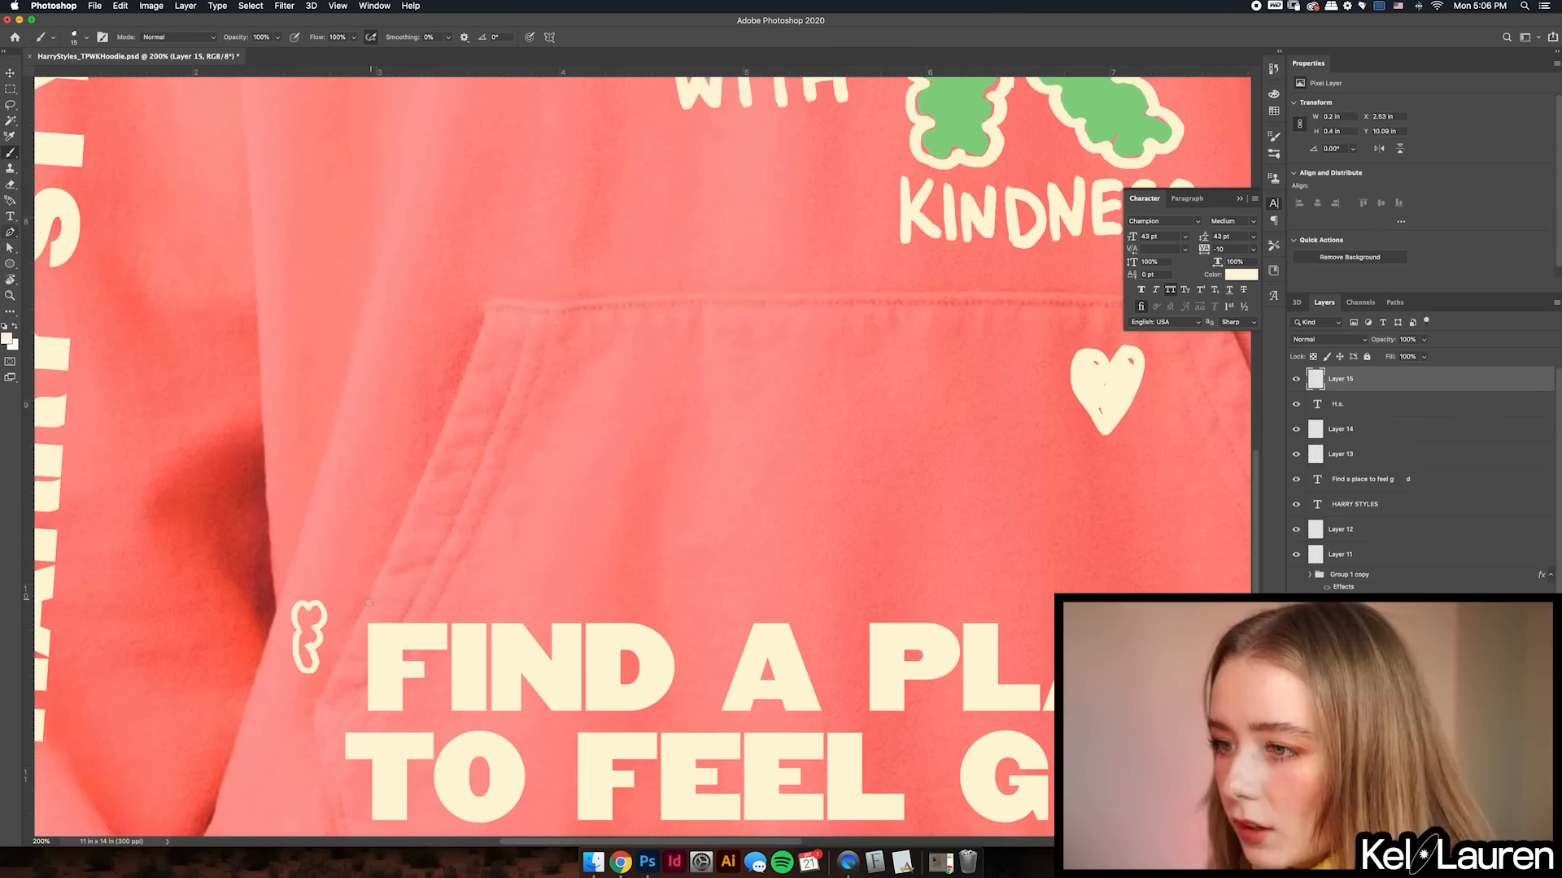
key(super+z)
key(super+z)
key(super+z)
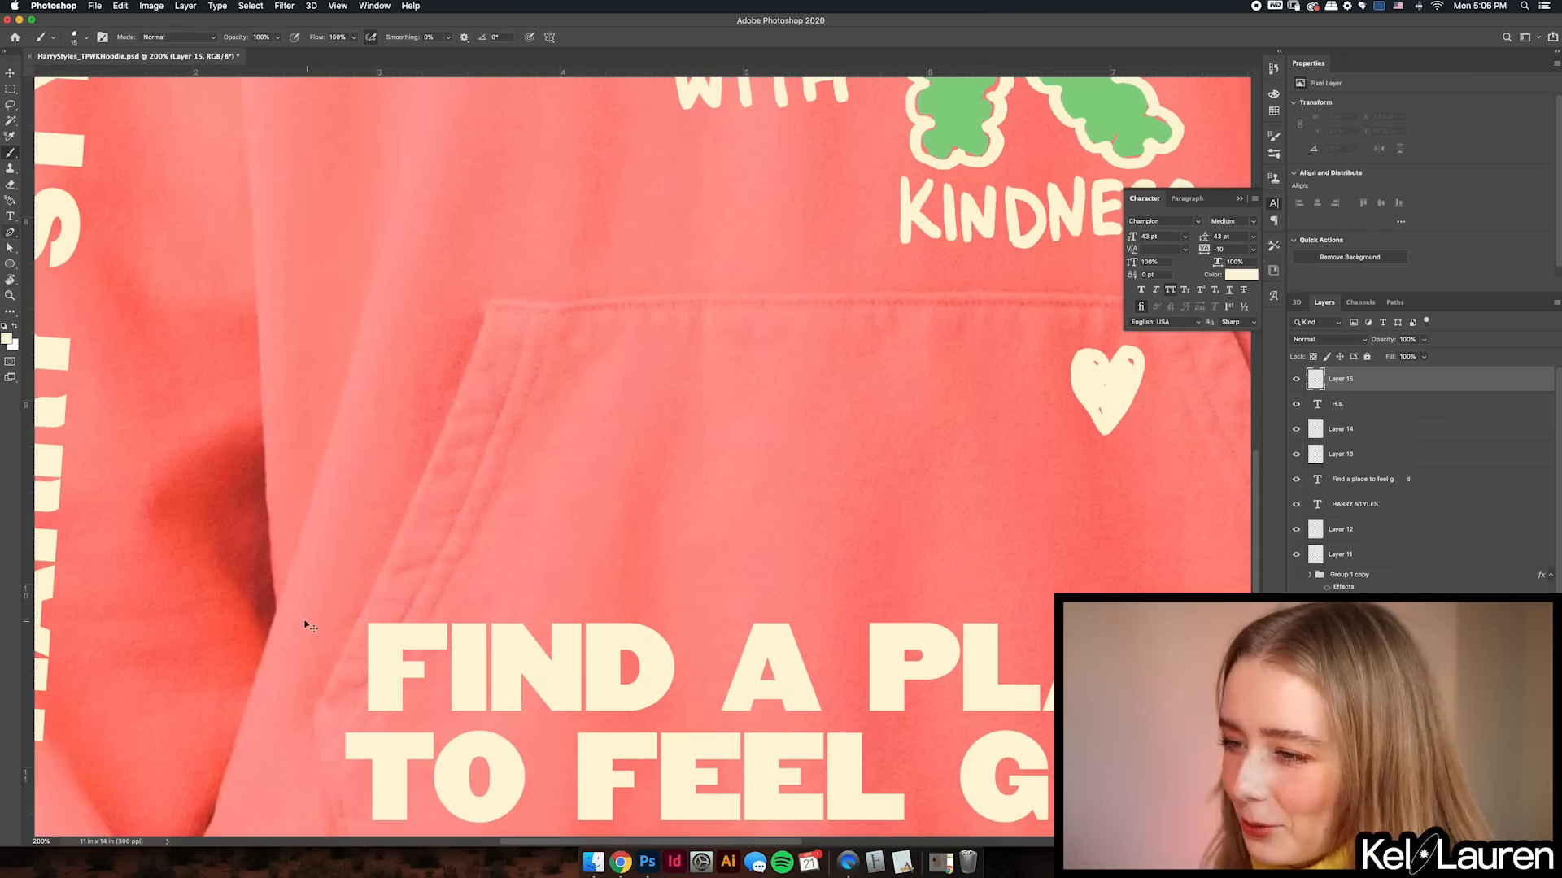
key(super+z)
- Paint solid cream quotation marks on a new layer at the start and end of the "FIND A PLACE TO FEEL GOOD" quote
drag(613, 600, 638, 445)
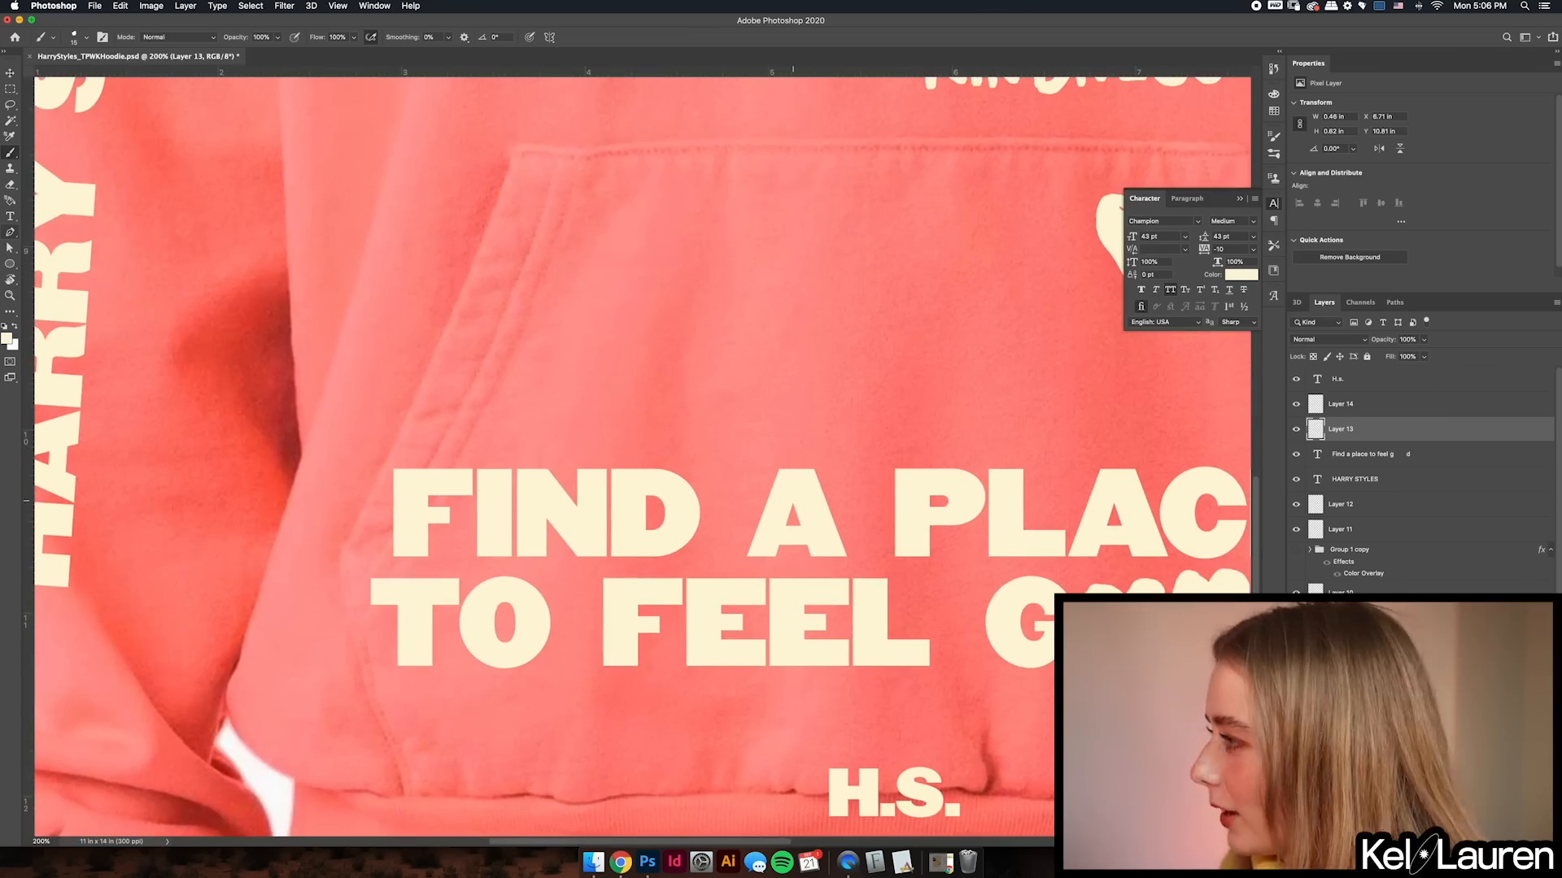
key(super+alt+shift+n)
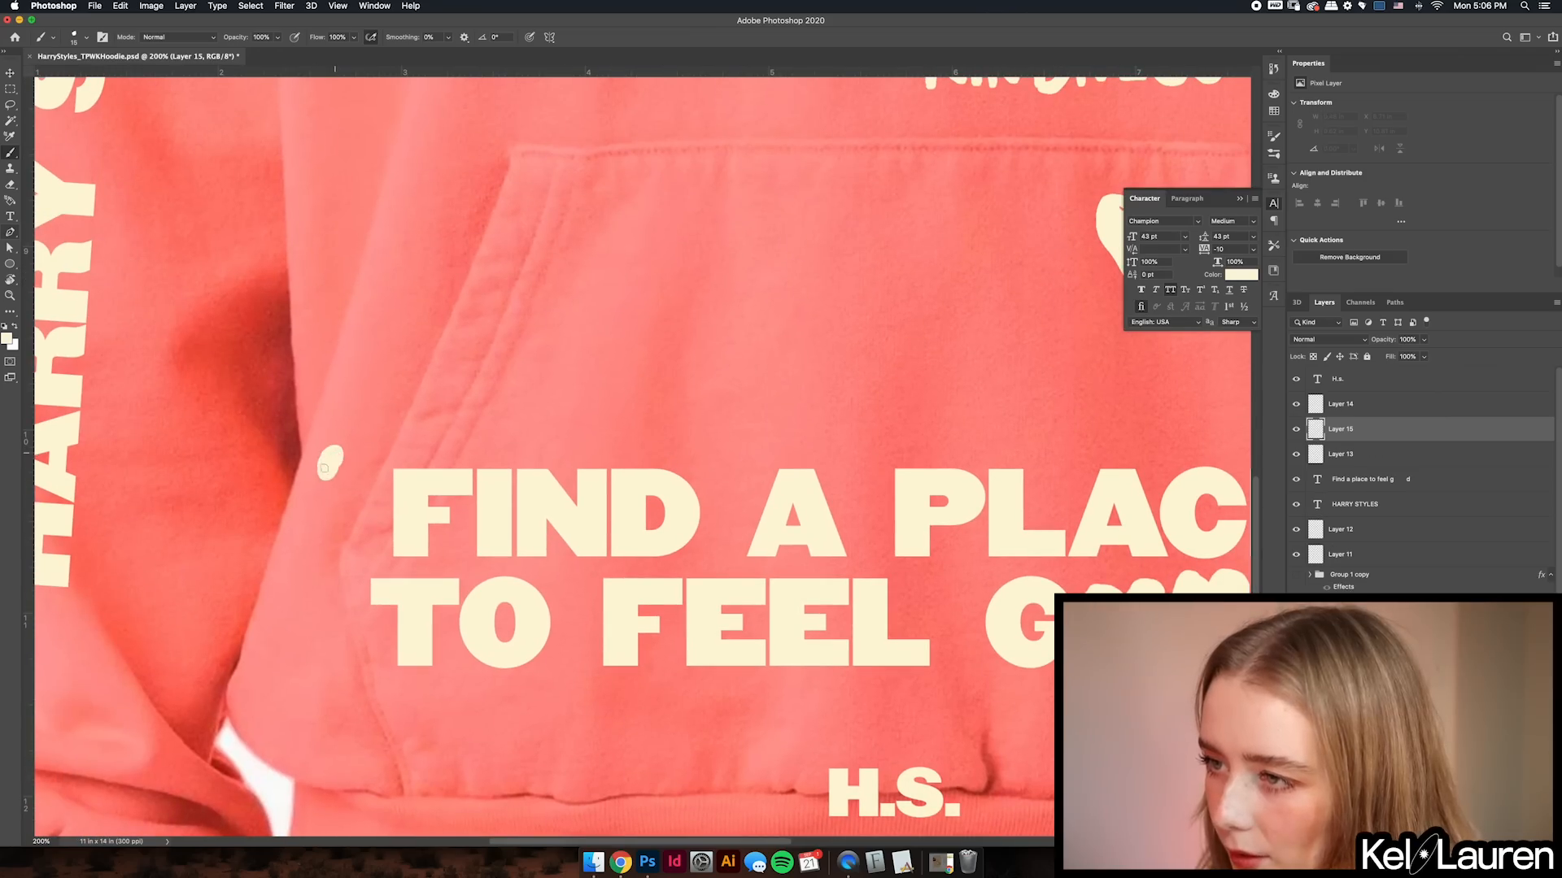
key(super+0)
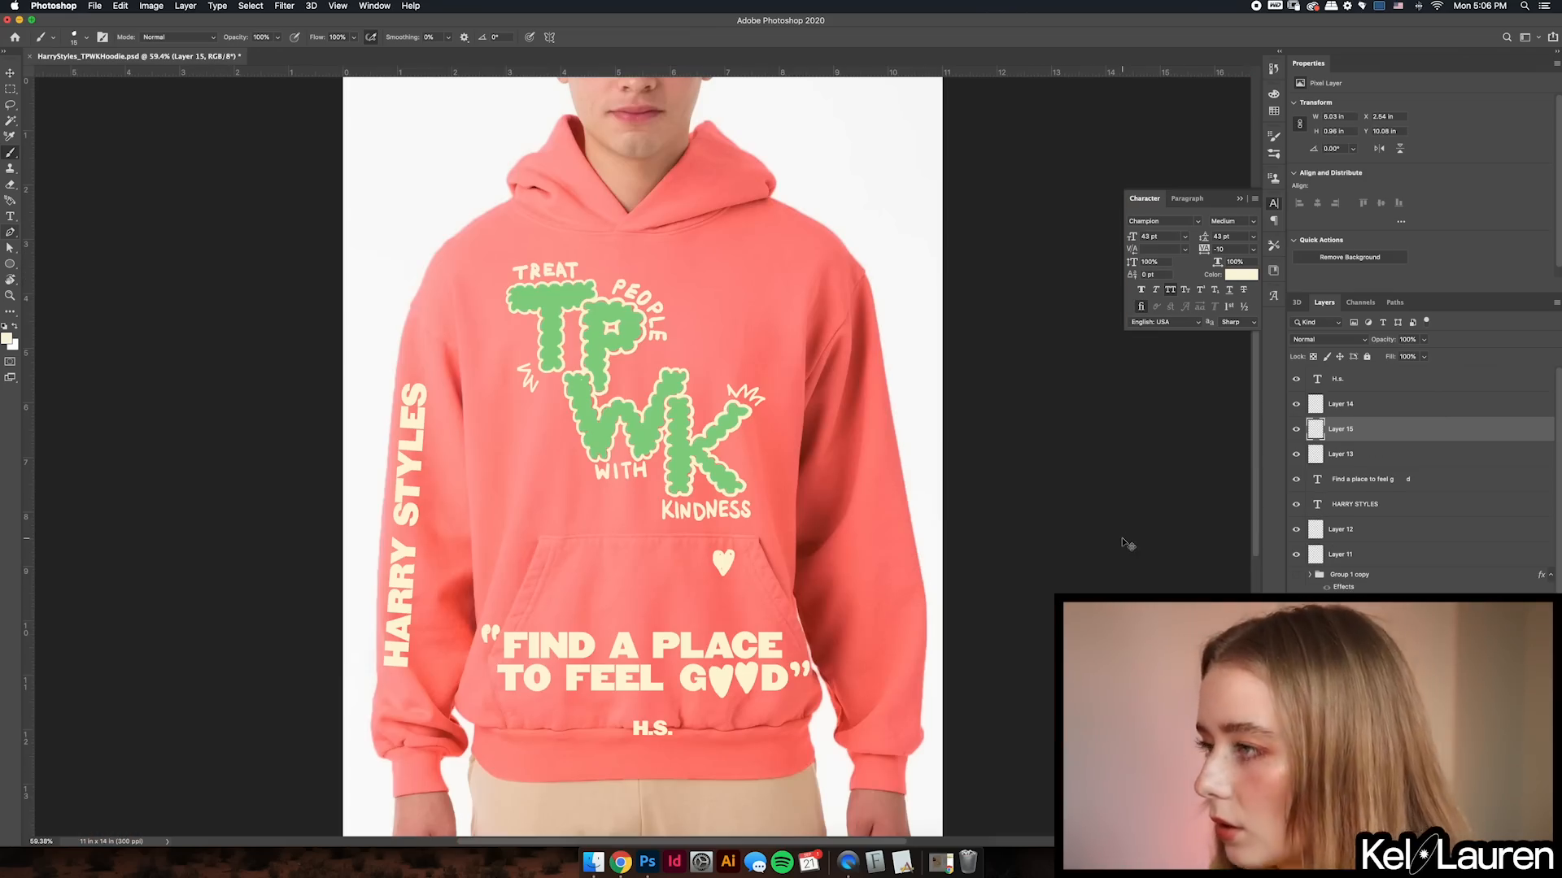
- Save the file and group the "FIND A PLACE TO FEEL GOOD" quote, its hearts, quotation marks and "H.S." text as BACK PRINT
key(super+s)
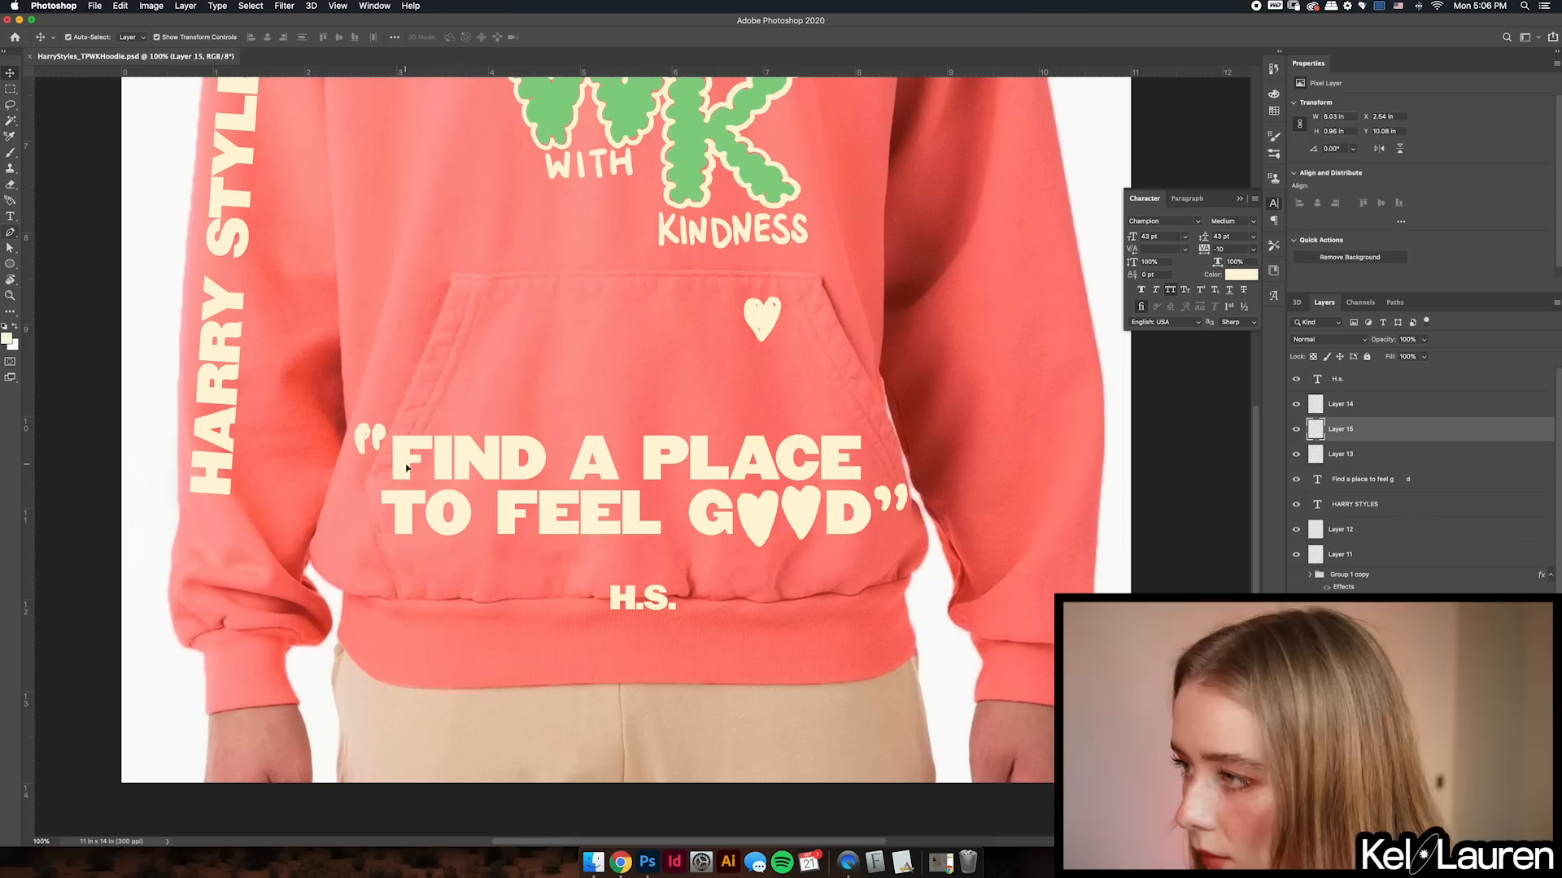
click(782, 534)
shift+click(765, 522)
shift+click(805, 514)
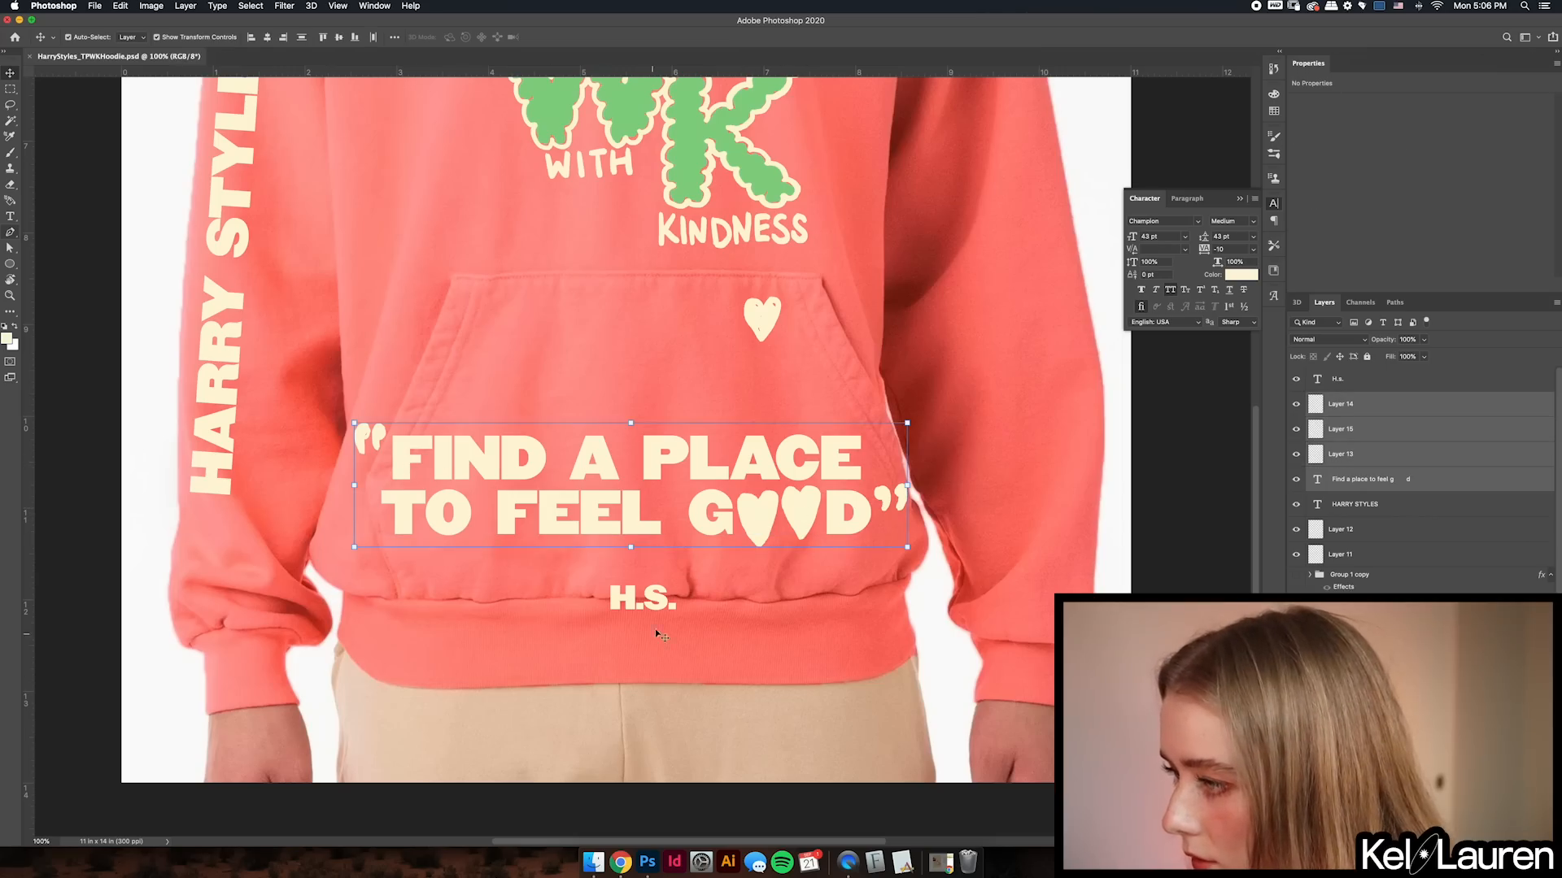
shift+click(664, 607)
key(super+g)
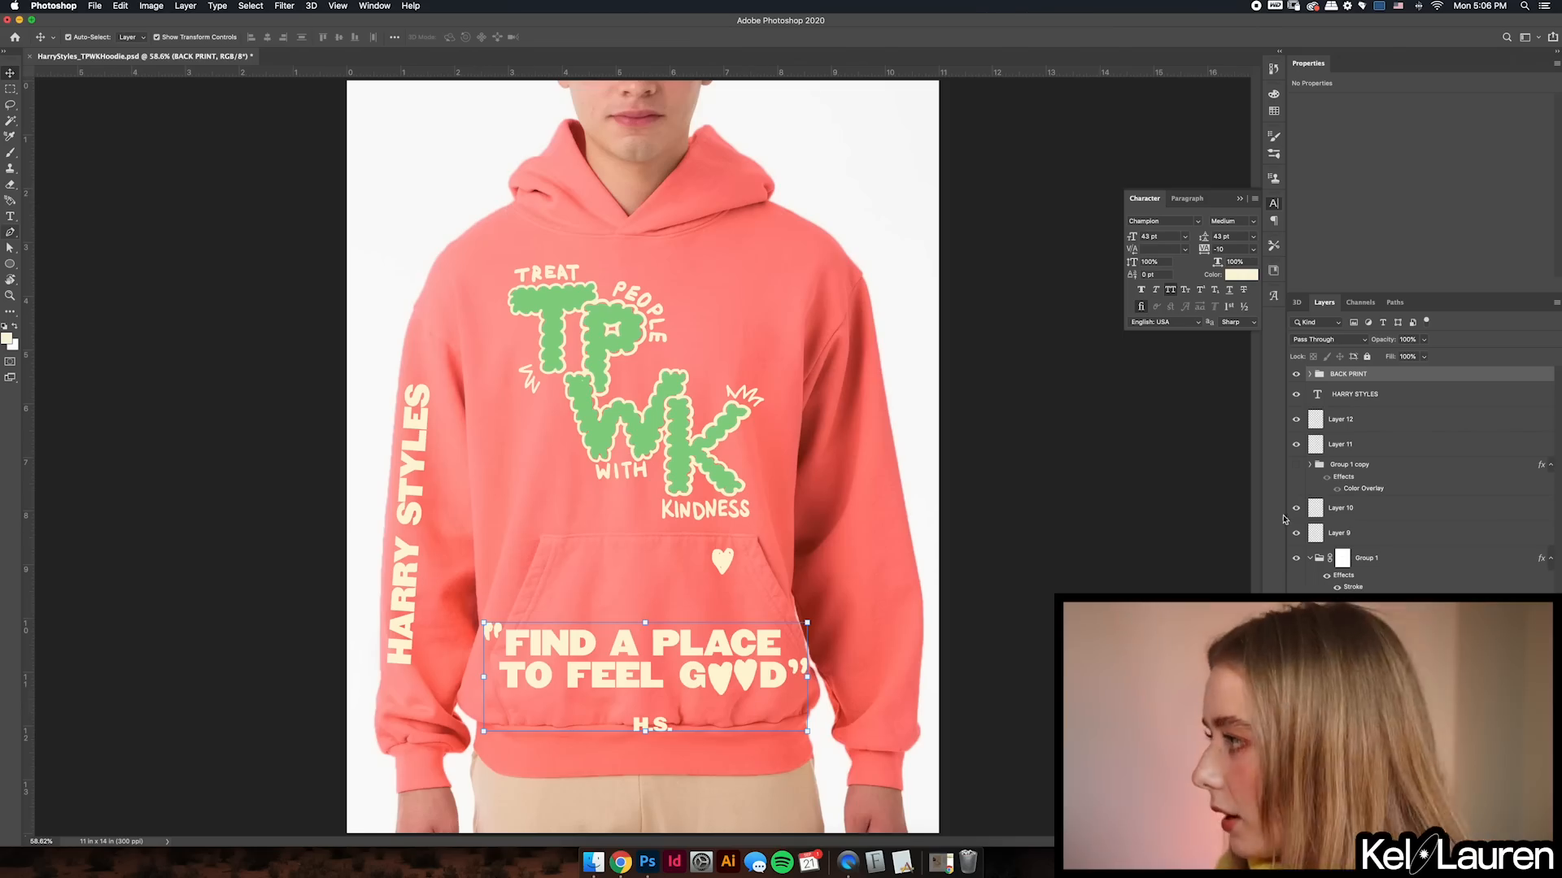
- Hide the BACK PRINT group to check the hoodie's front design on its own, and show the group again
click(1297, 374)
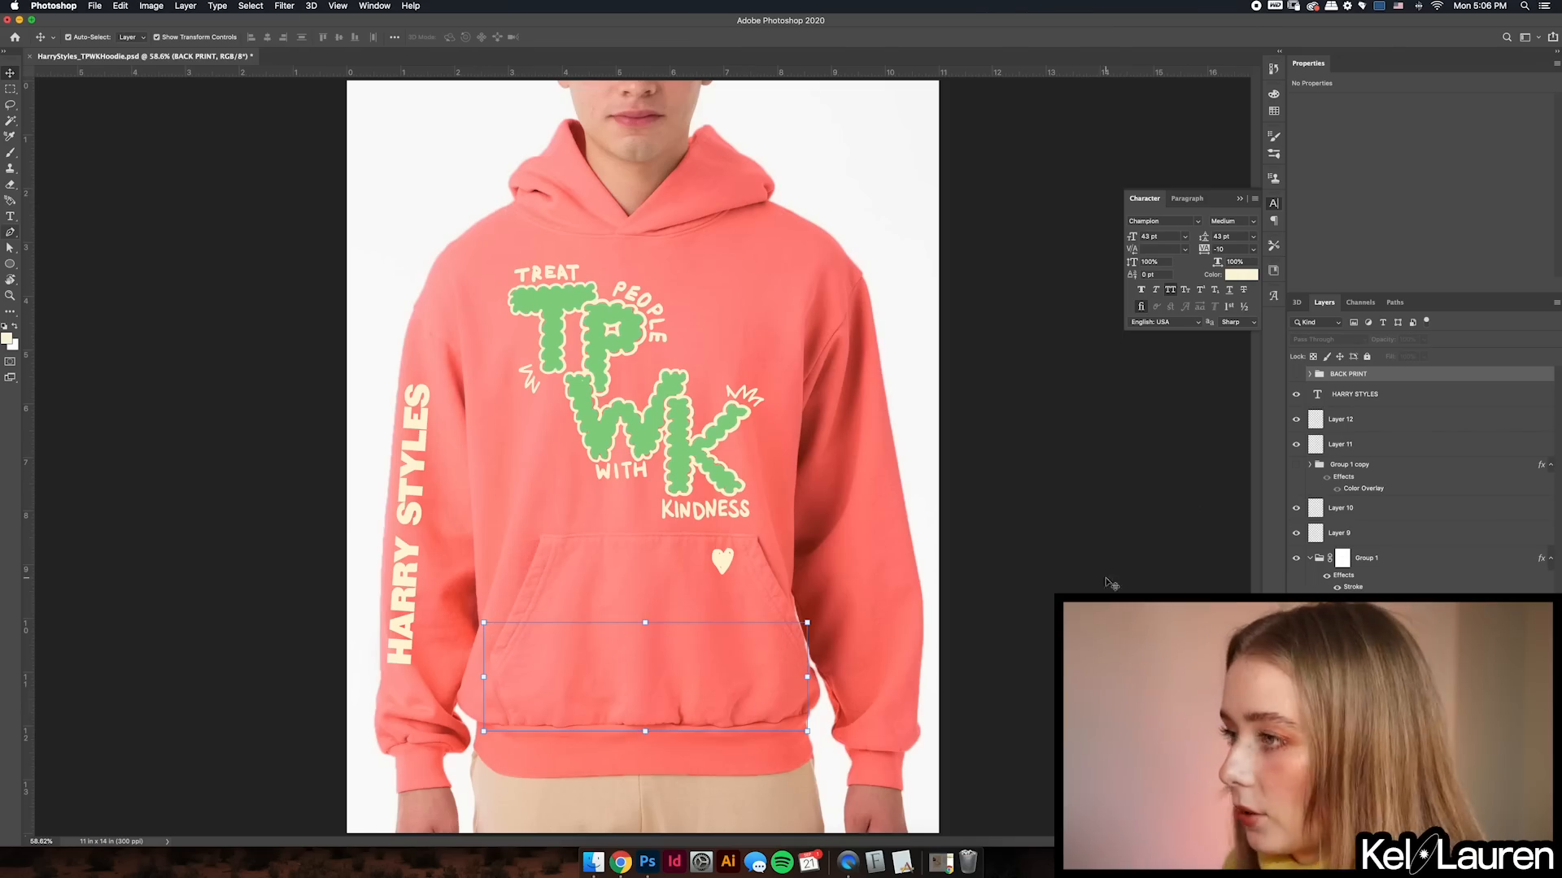
click(951, 681)
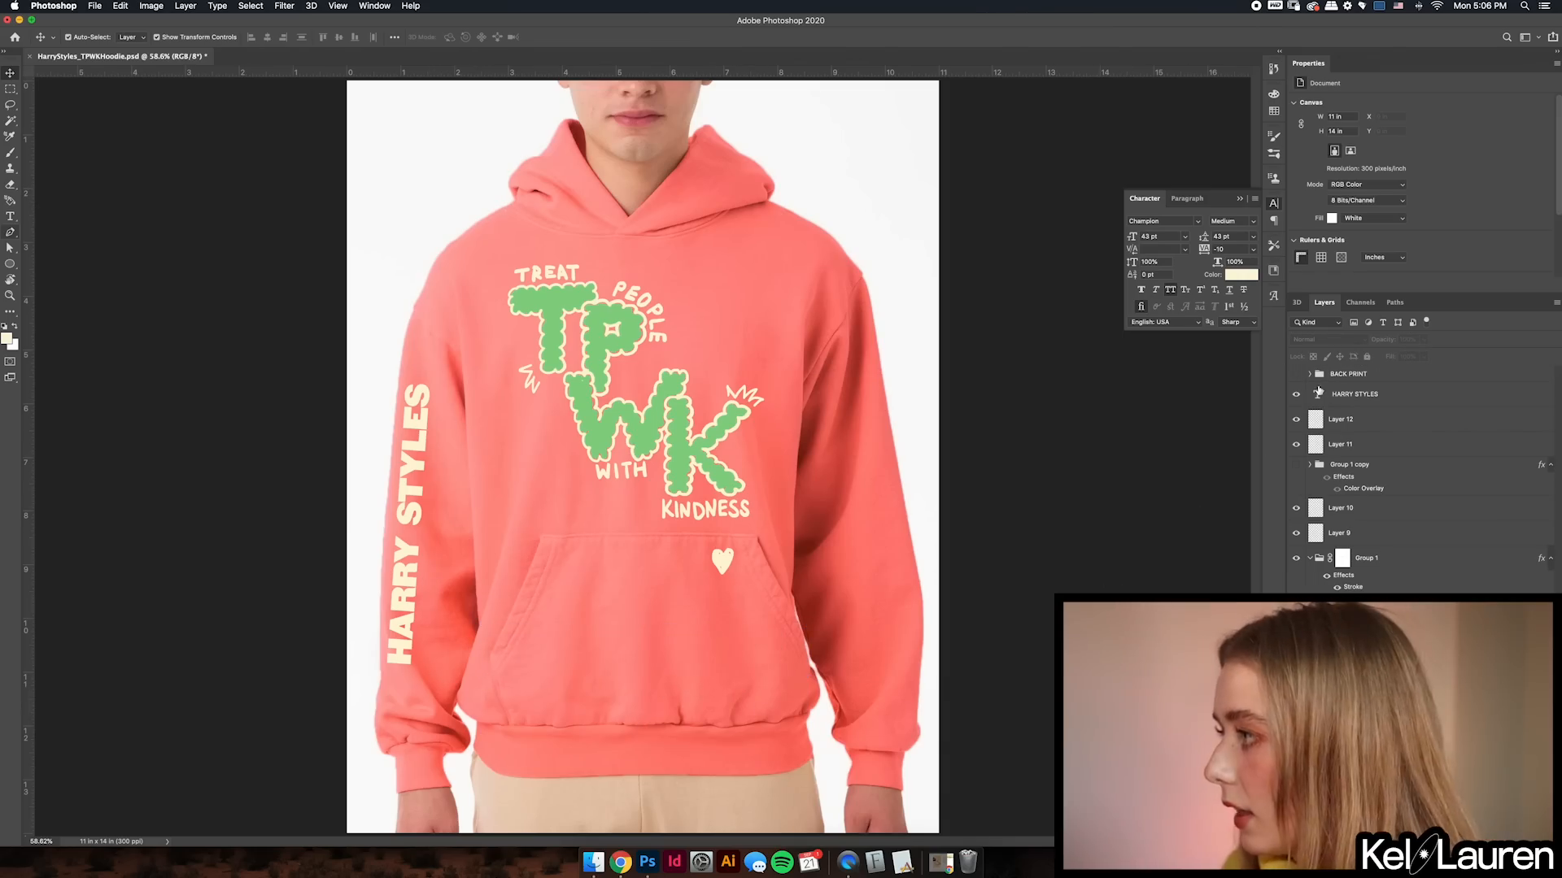
click(1296, 374)
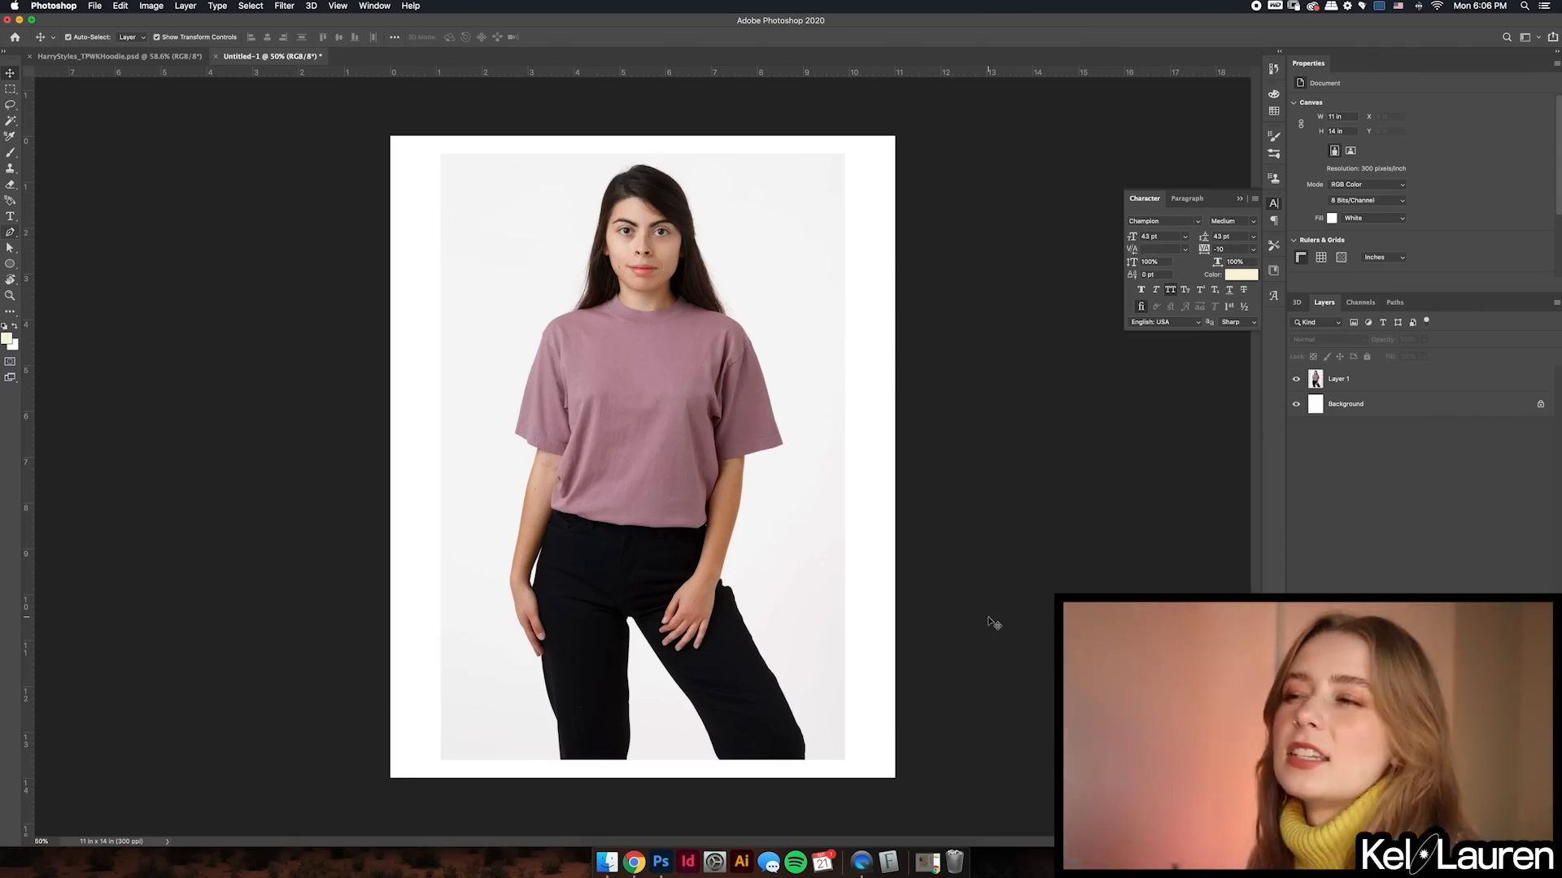
- Examine the mauve T-shirt photo up close, and switch to Chrome to look through Adobe Fonts' calligraphic families previewed with "Adore You"
key(super+1)
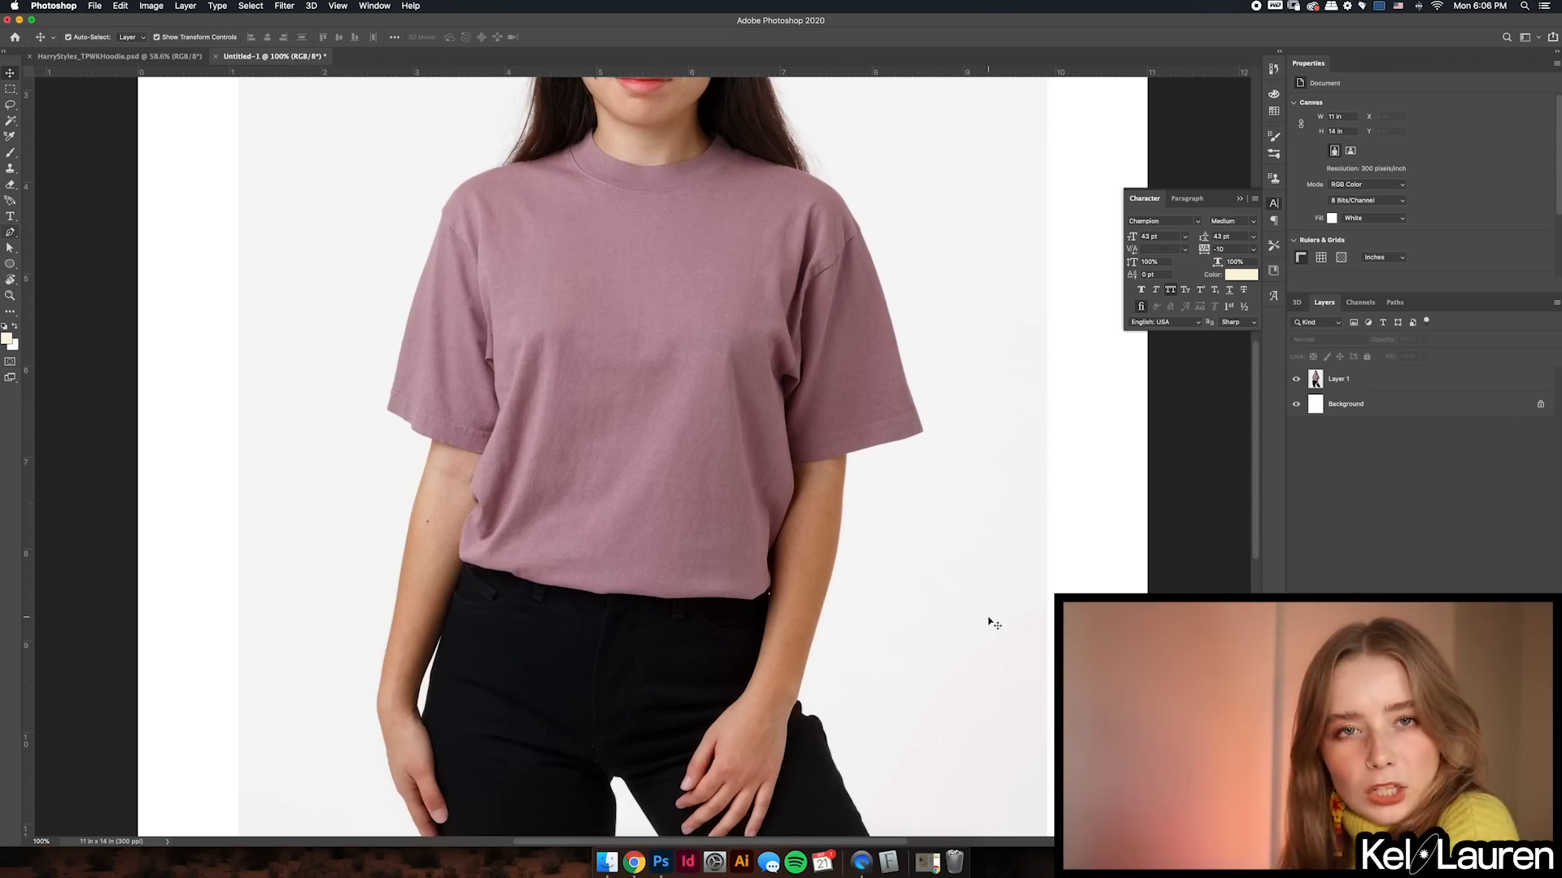
click(636, 861)
click(474, 28)
click(455, 28)
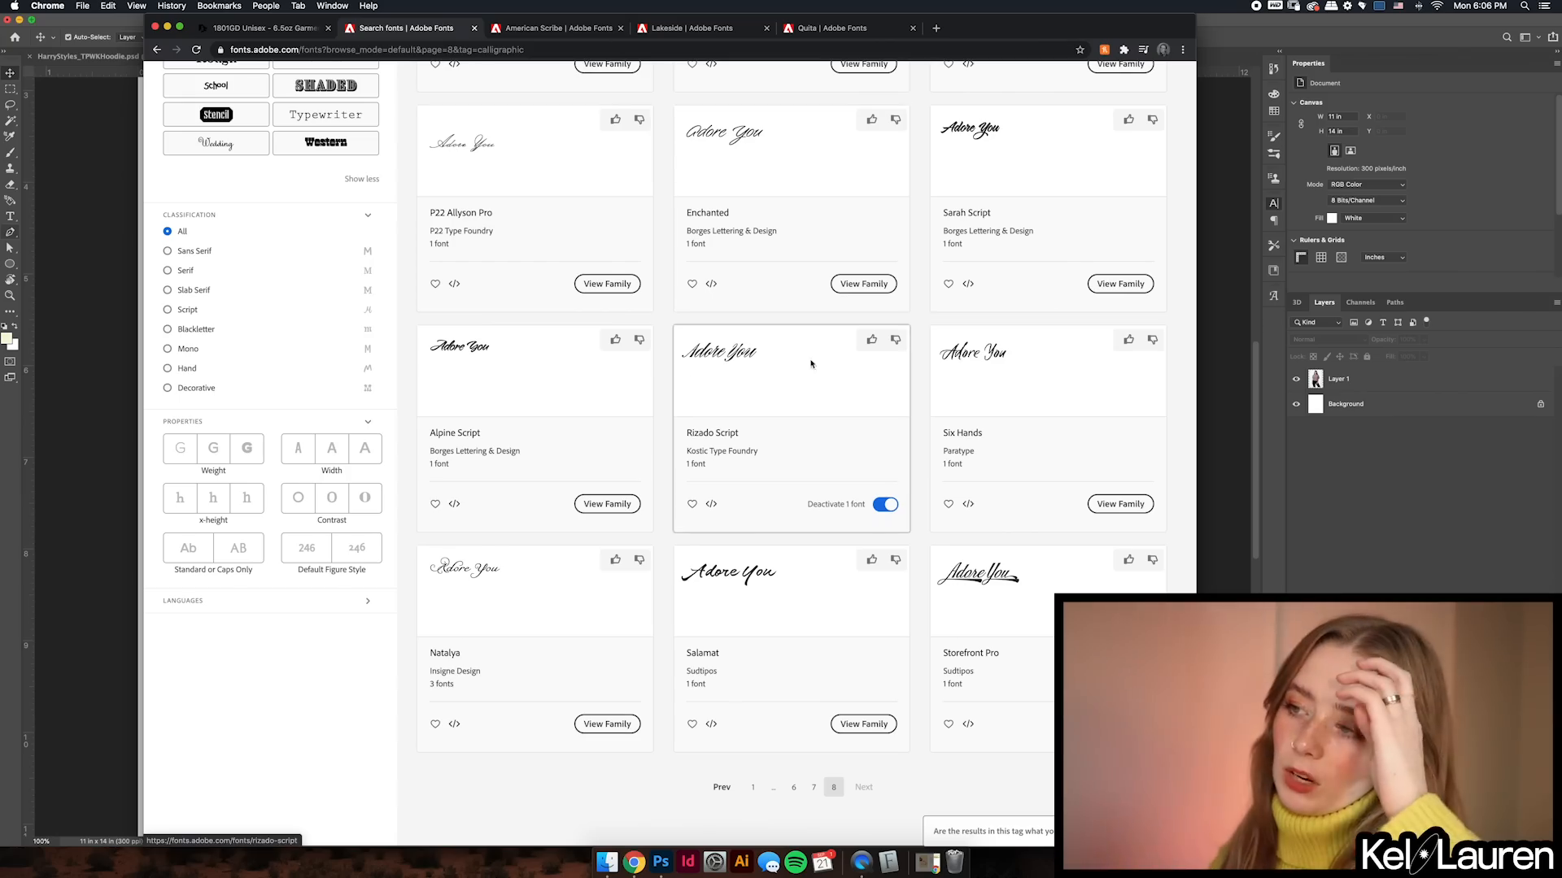
scroll(1071, 504, up, 5)
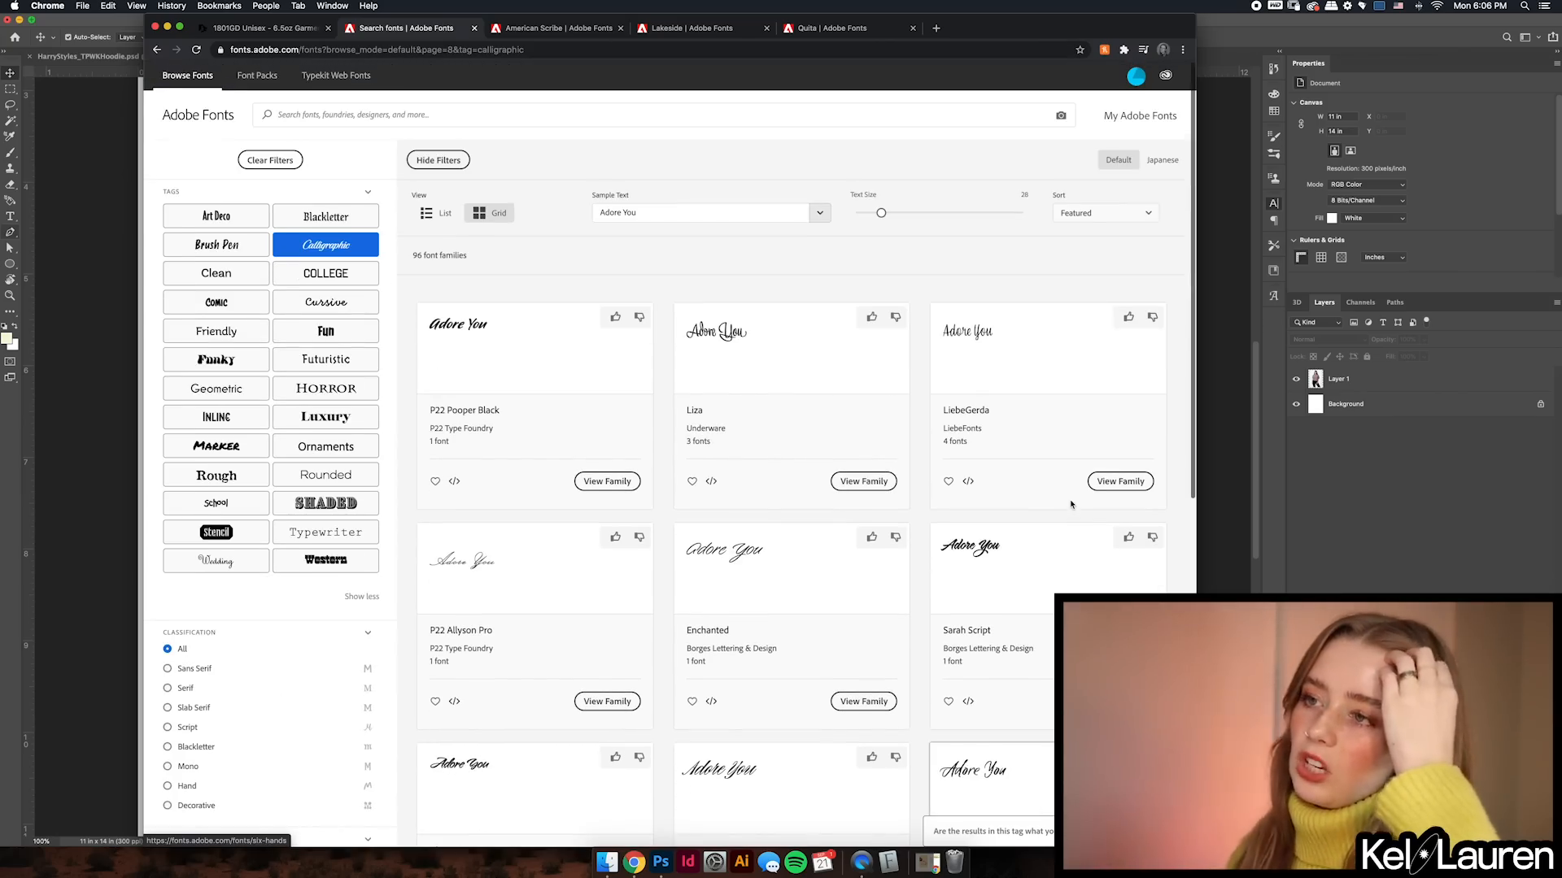
- Activate the American Scribe font and look over the Lakeside and Quita font pages
click(559, 27)
click(1055, 196)
click(728, 31)
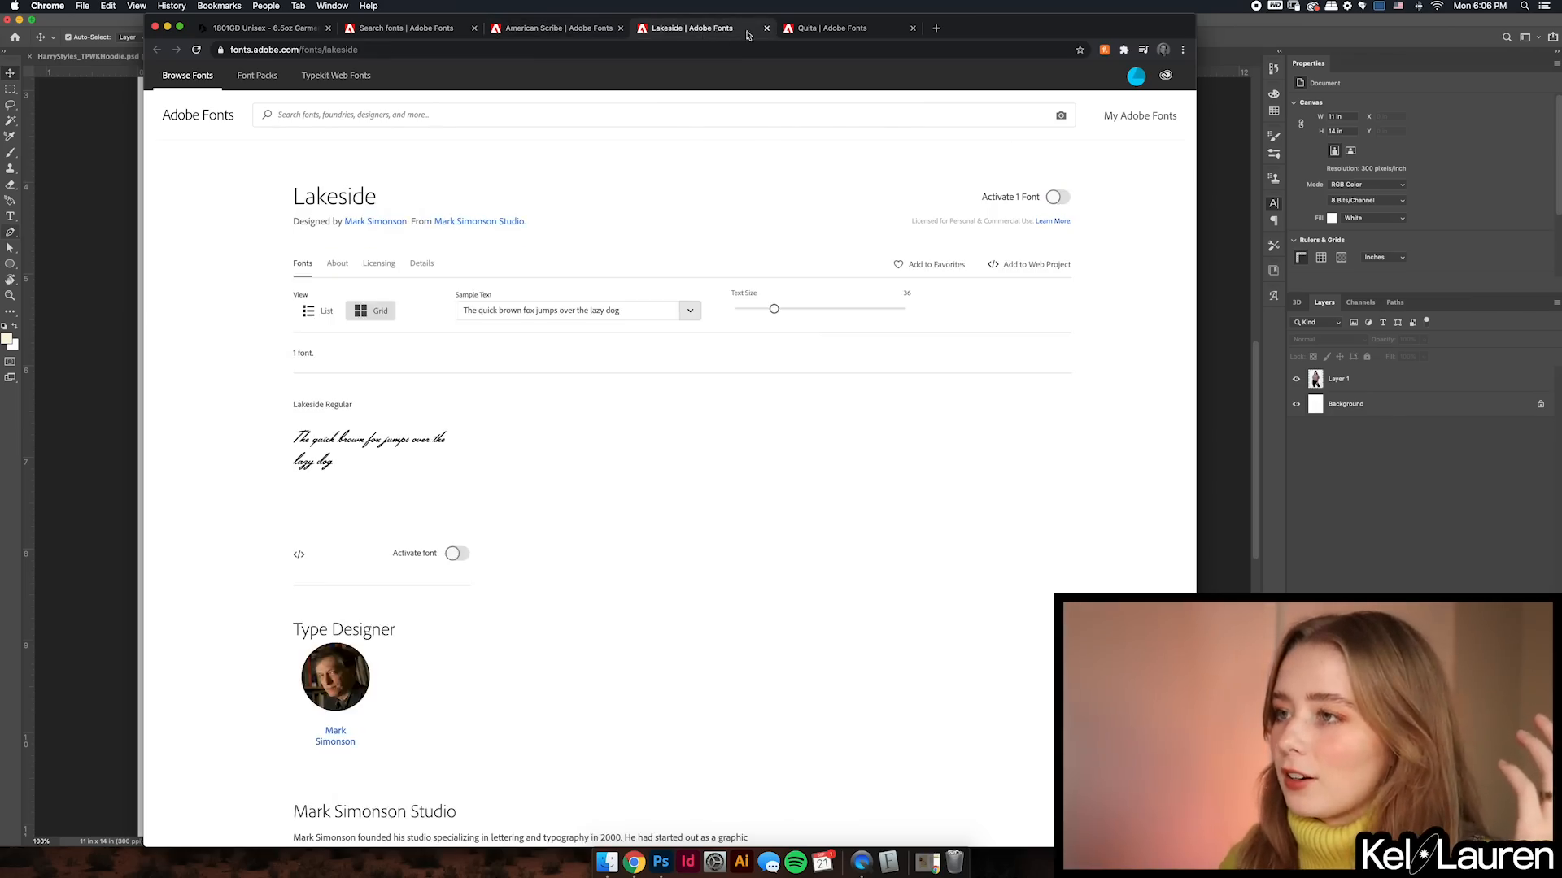
click(574, 24)
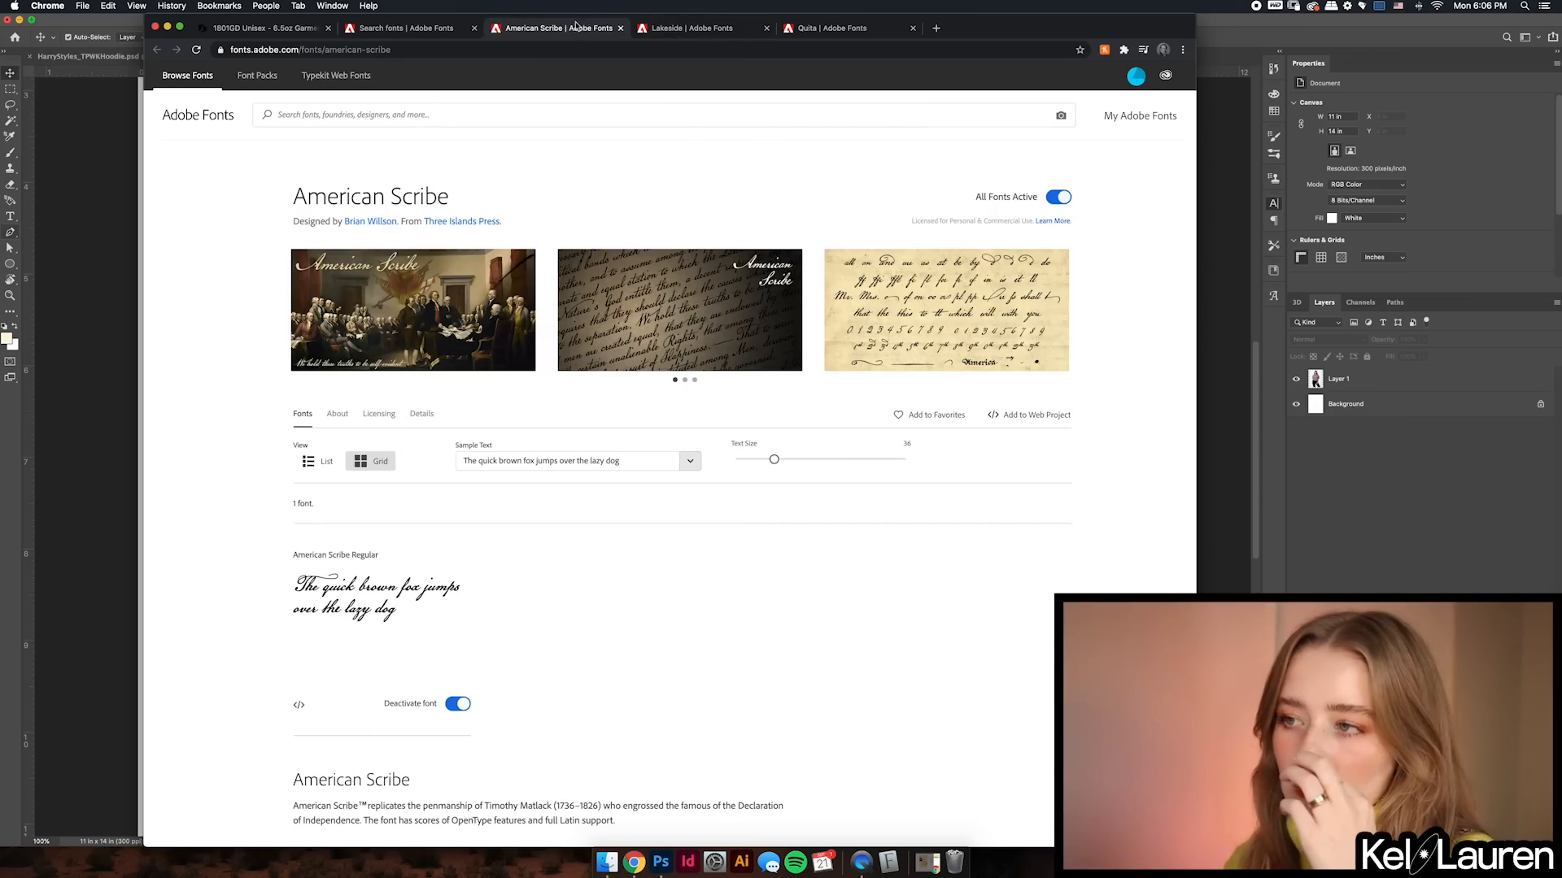
click(858, 31)
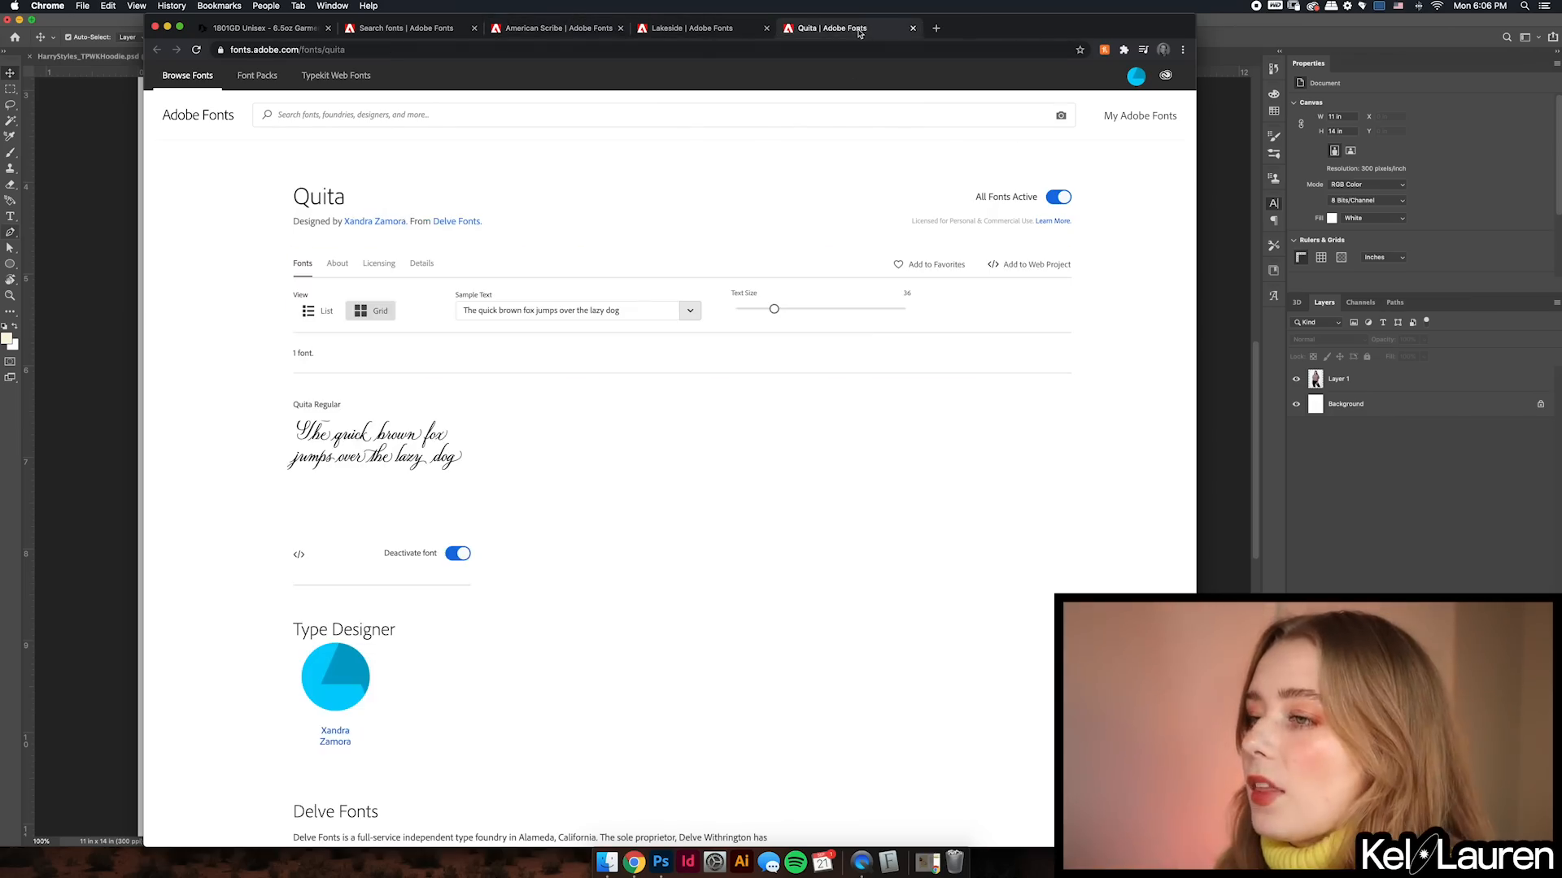
- Set the sample text to "Adore You" on the Quita and Lakeside font pages
click(620, 317)
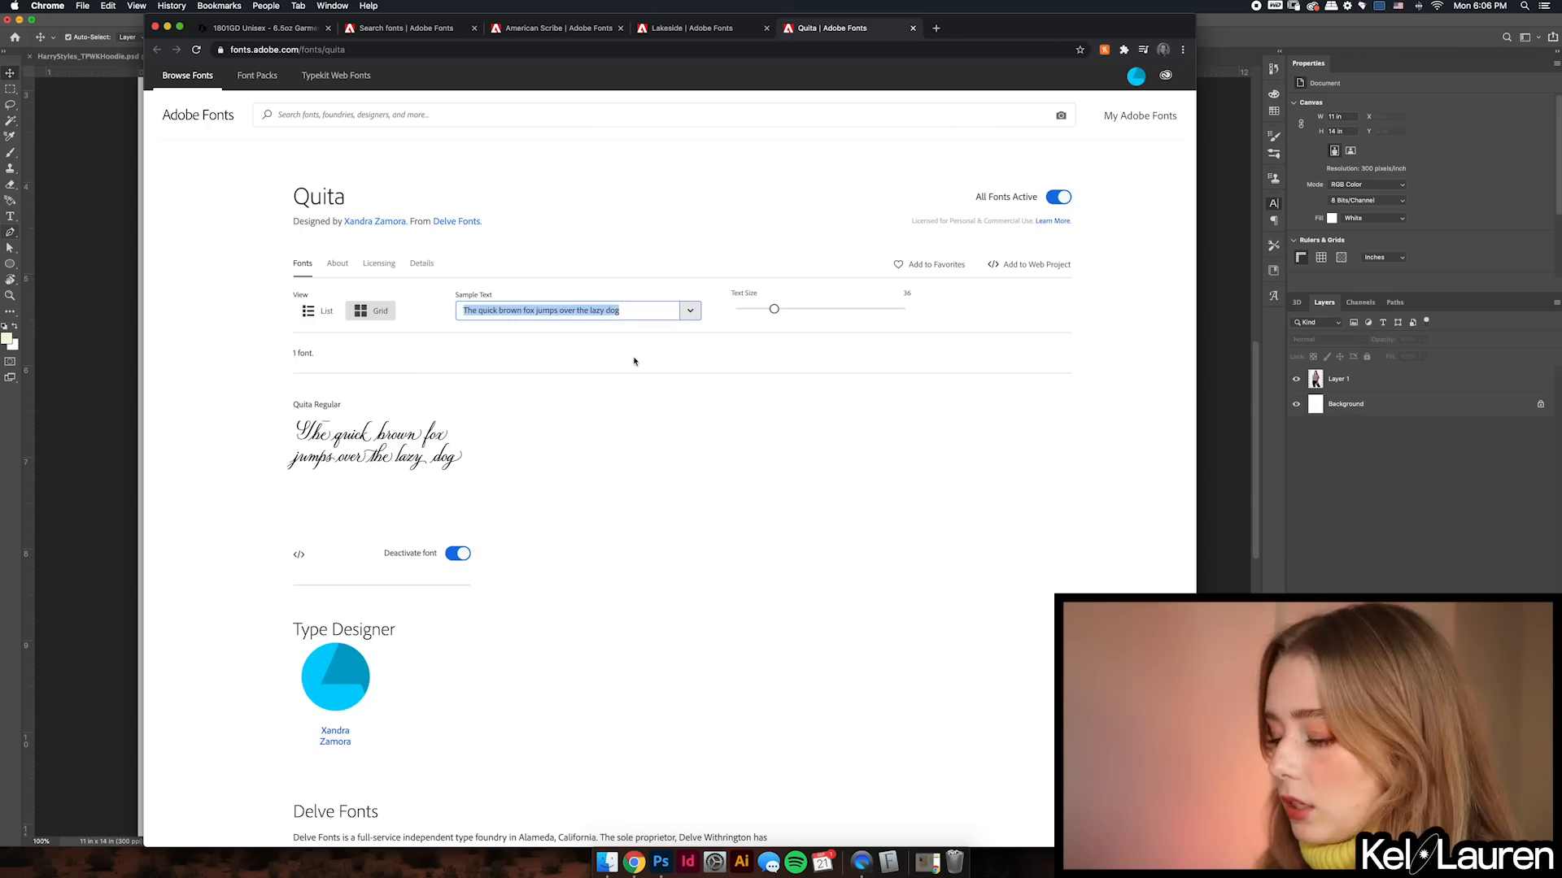
text(Adore You)
key(super+a)
key(super+c)
click(692, 29)
click(628, 314)
key(super+a)
key(super+v)
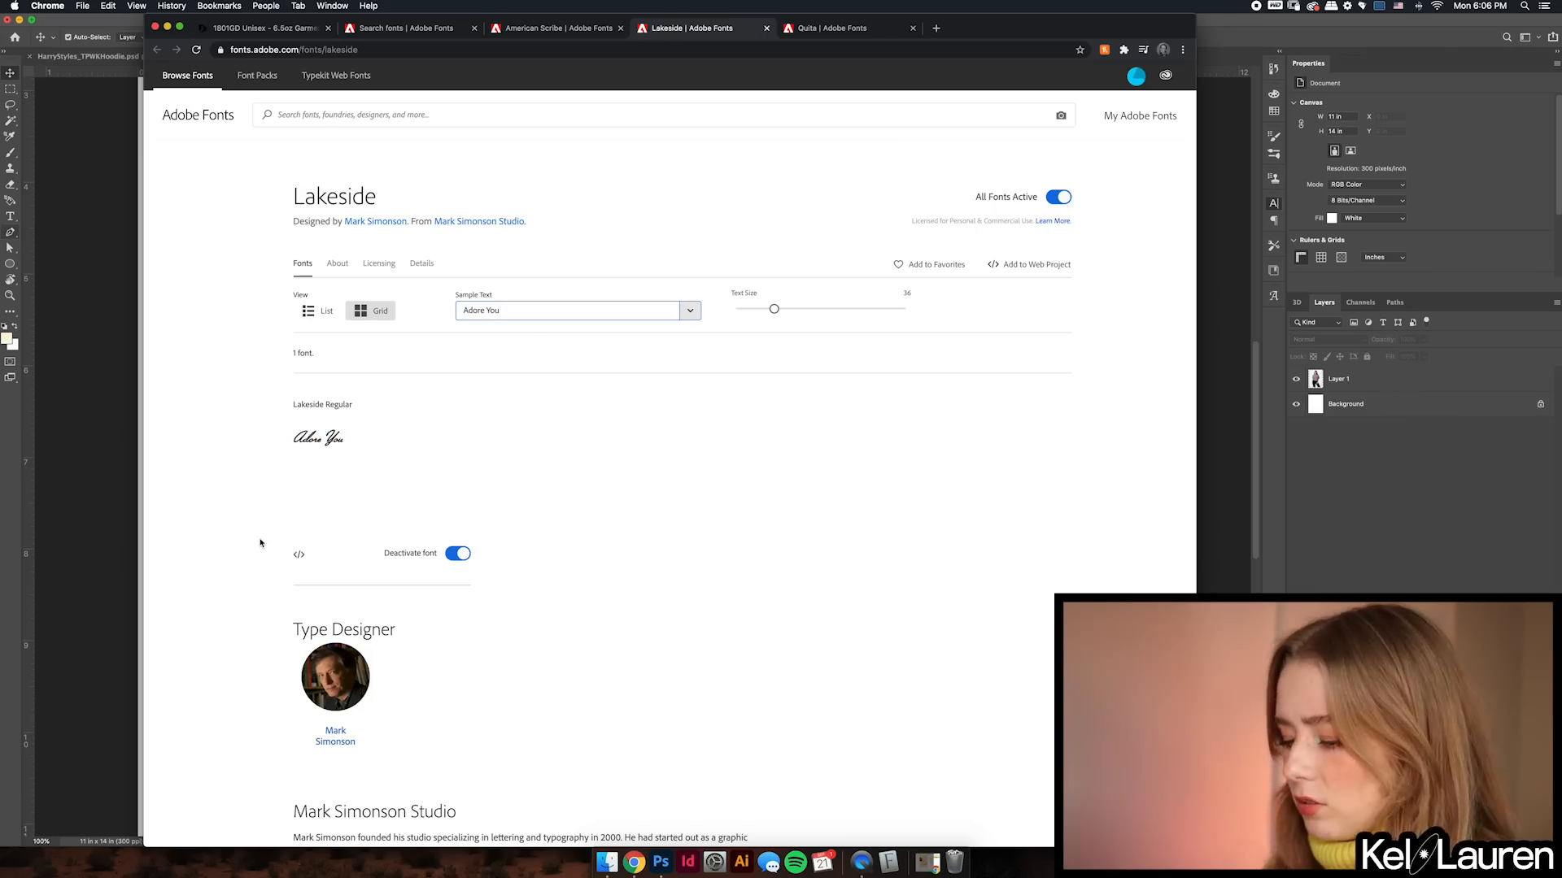
- Compare the "Adore You" sample in Lakeside, American Scribe and Quita
drag(385, 440, 302, 437)
key(ctrl+shift+Tab)
drag(289, 601, 405, 600)
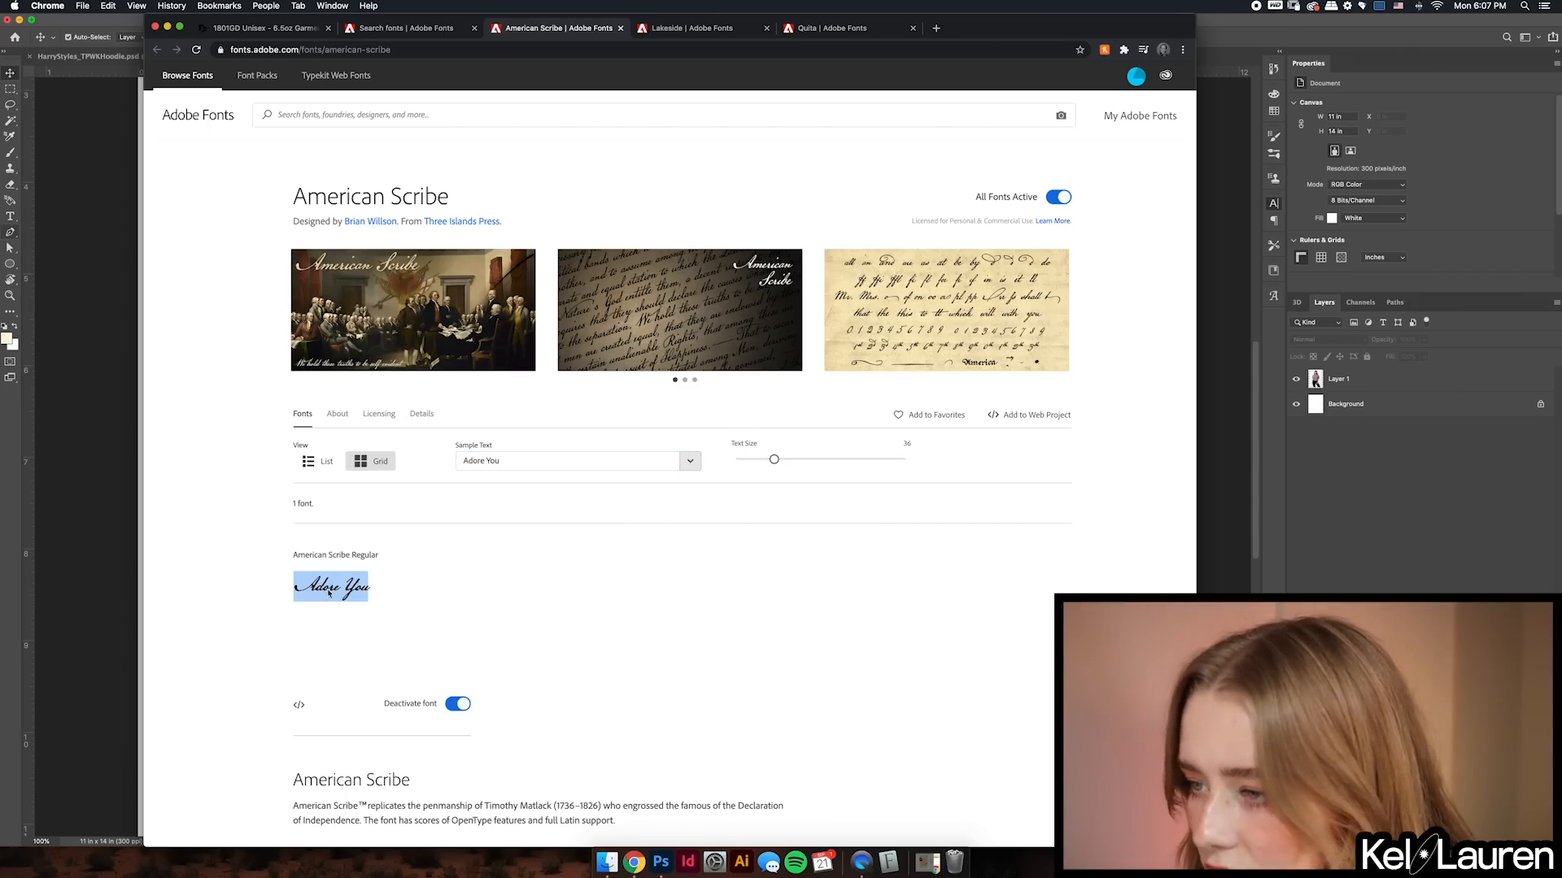
click(595, 634)
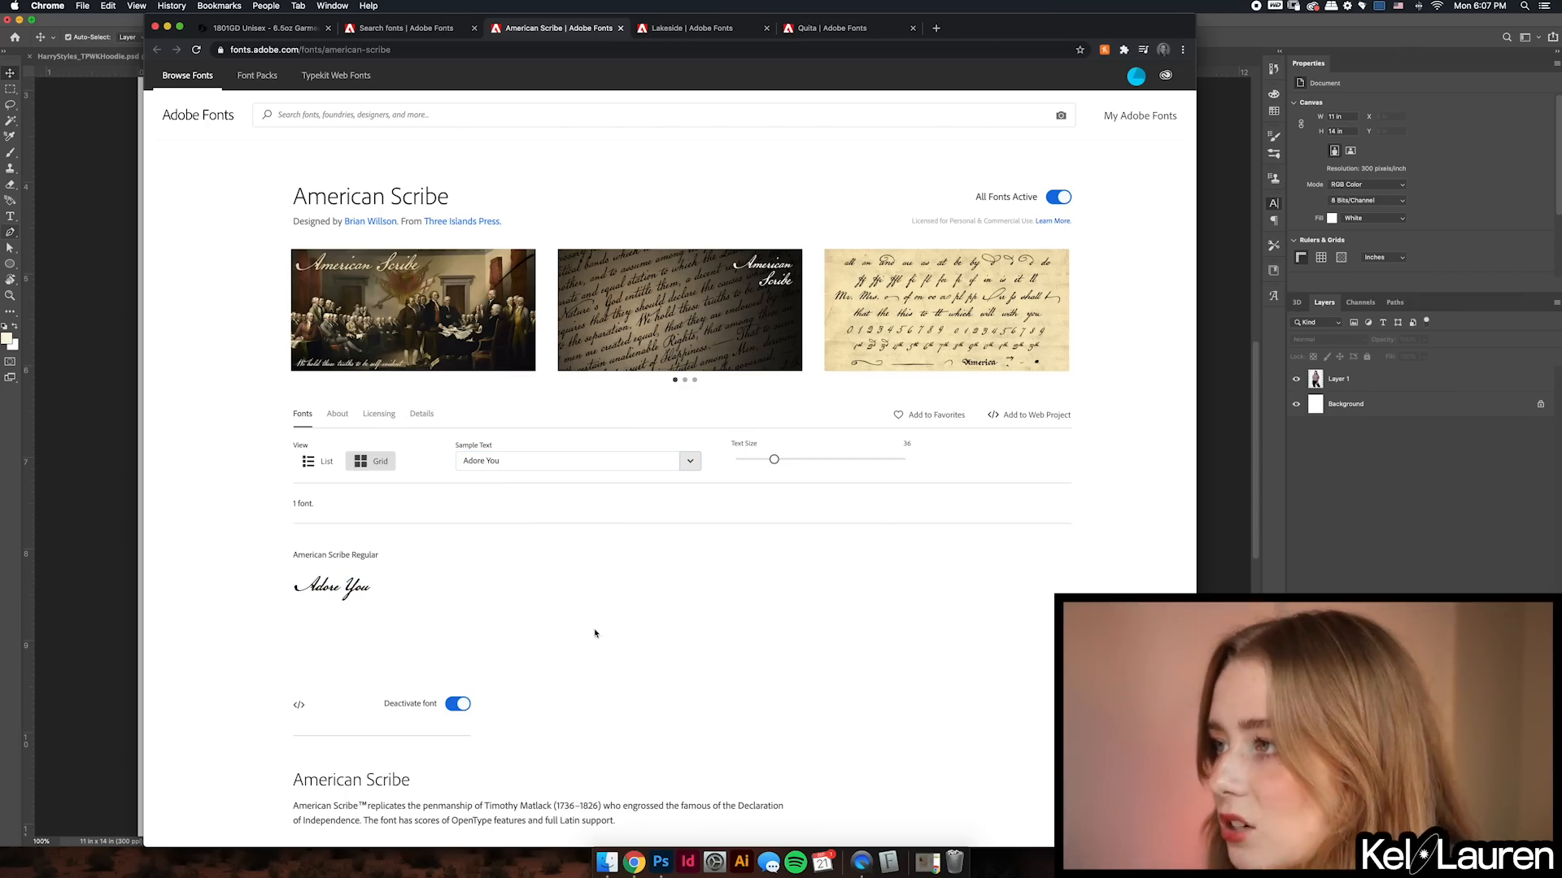
click(693, 21)
click(569, 27)
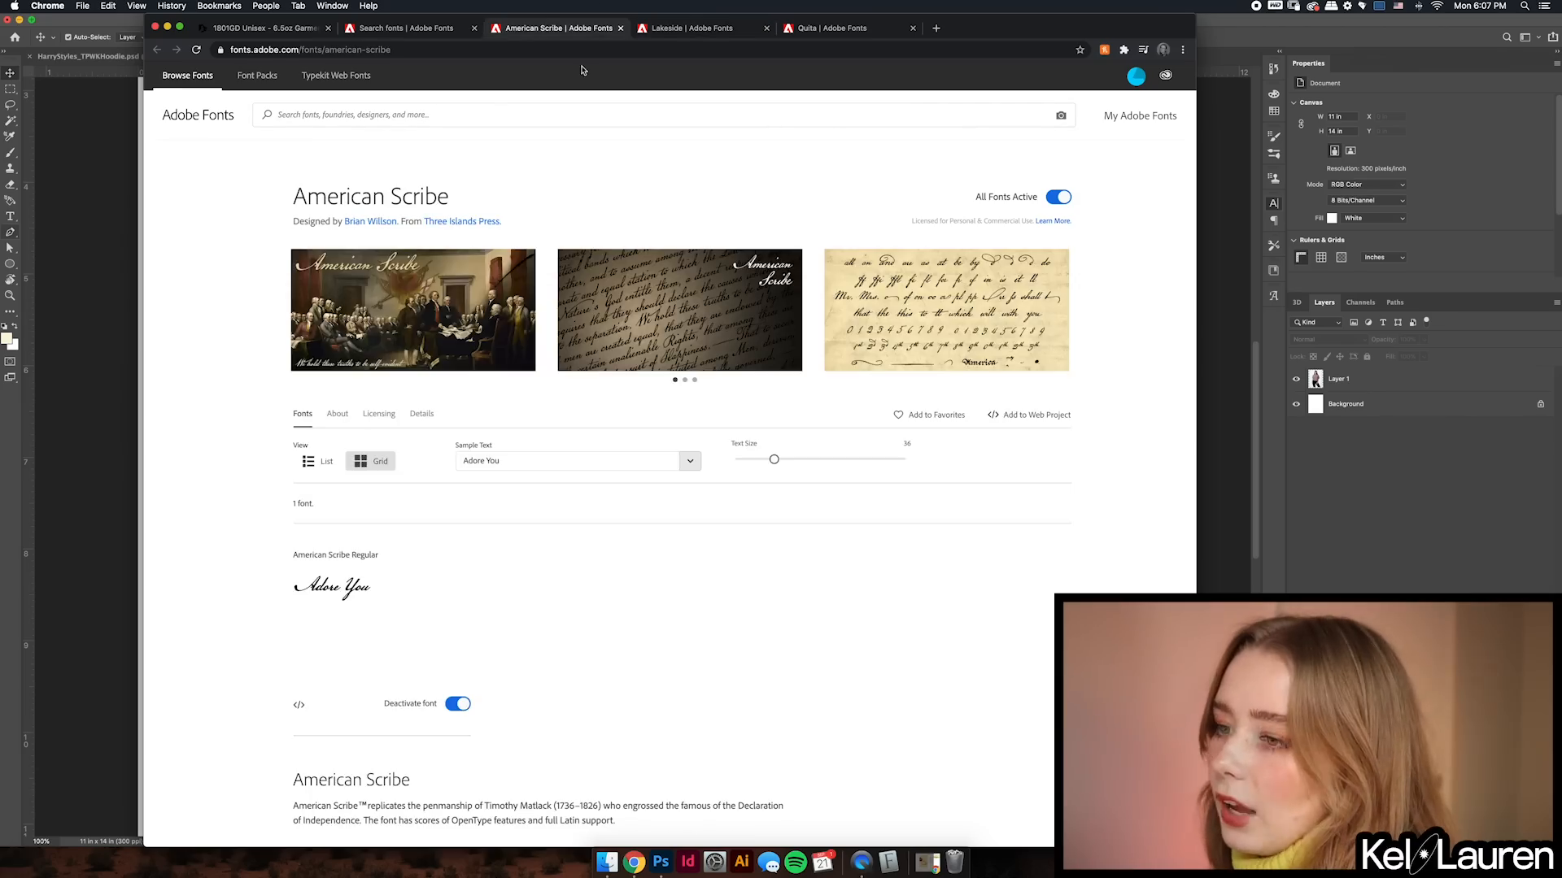
click(846, 29)
drag(400, 446, 274, 434)
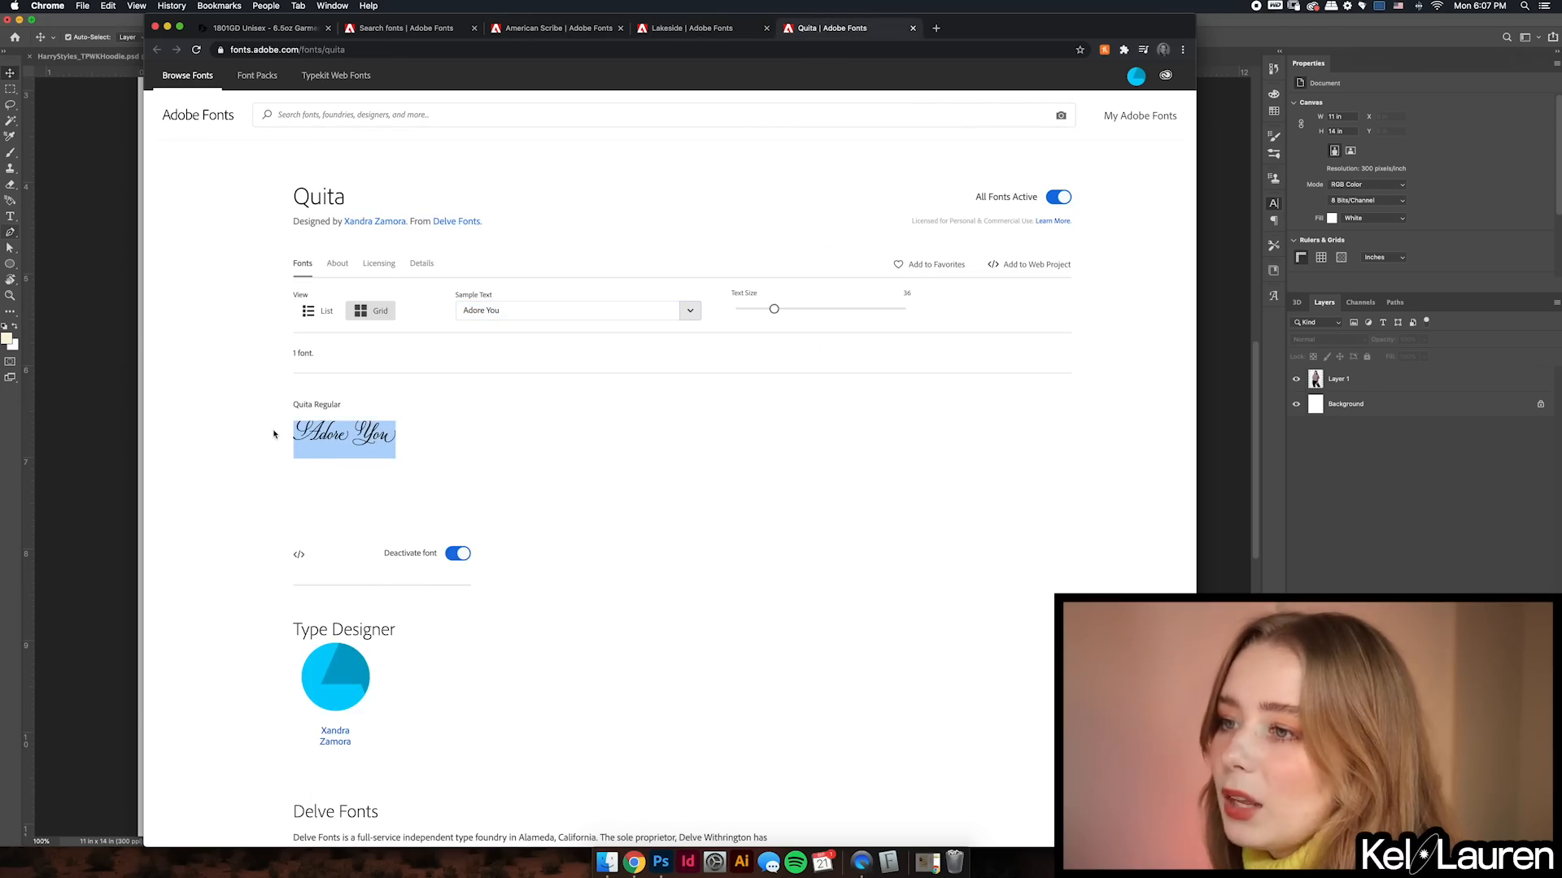
- Switch to Photoshop, lock the T-shirt photo layer and add the text "Adore" on the shirt
key(super+Tab)
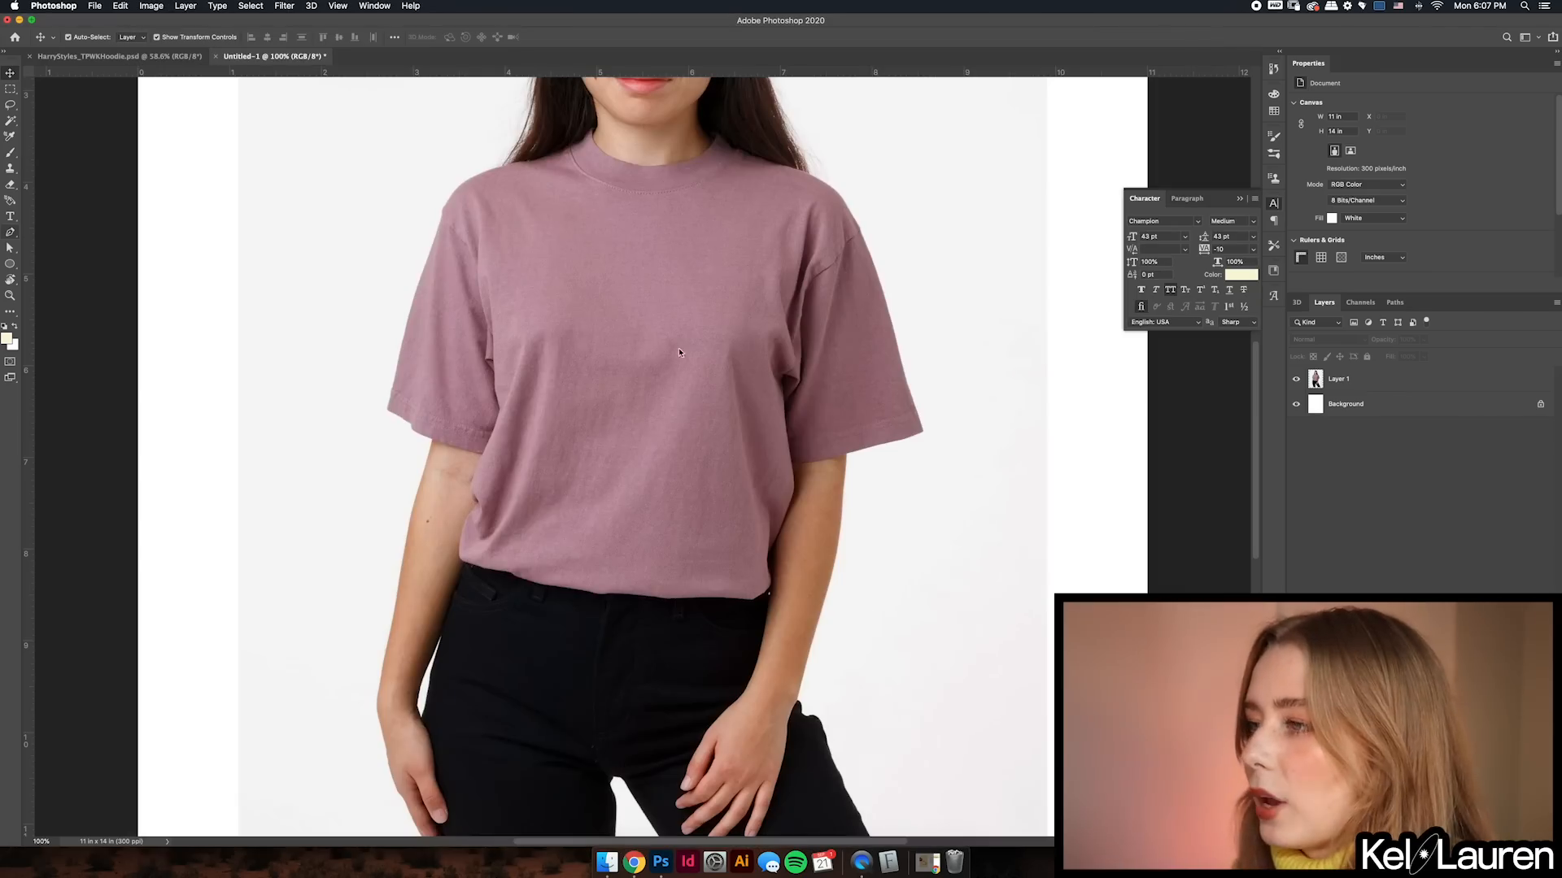
click(1353, 372)
key(t)
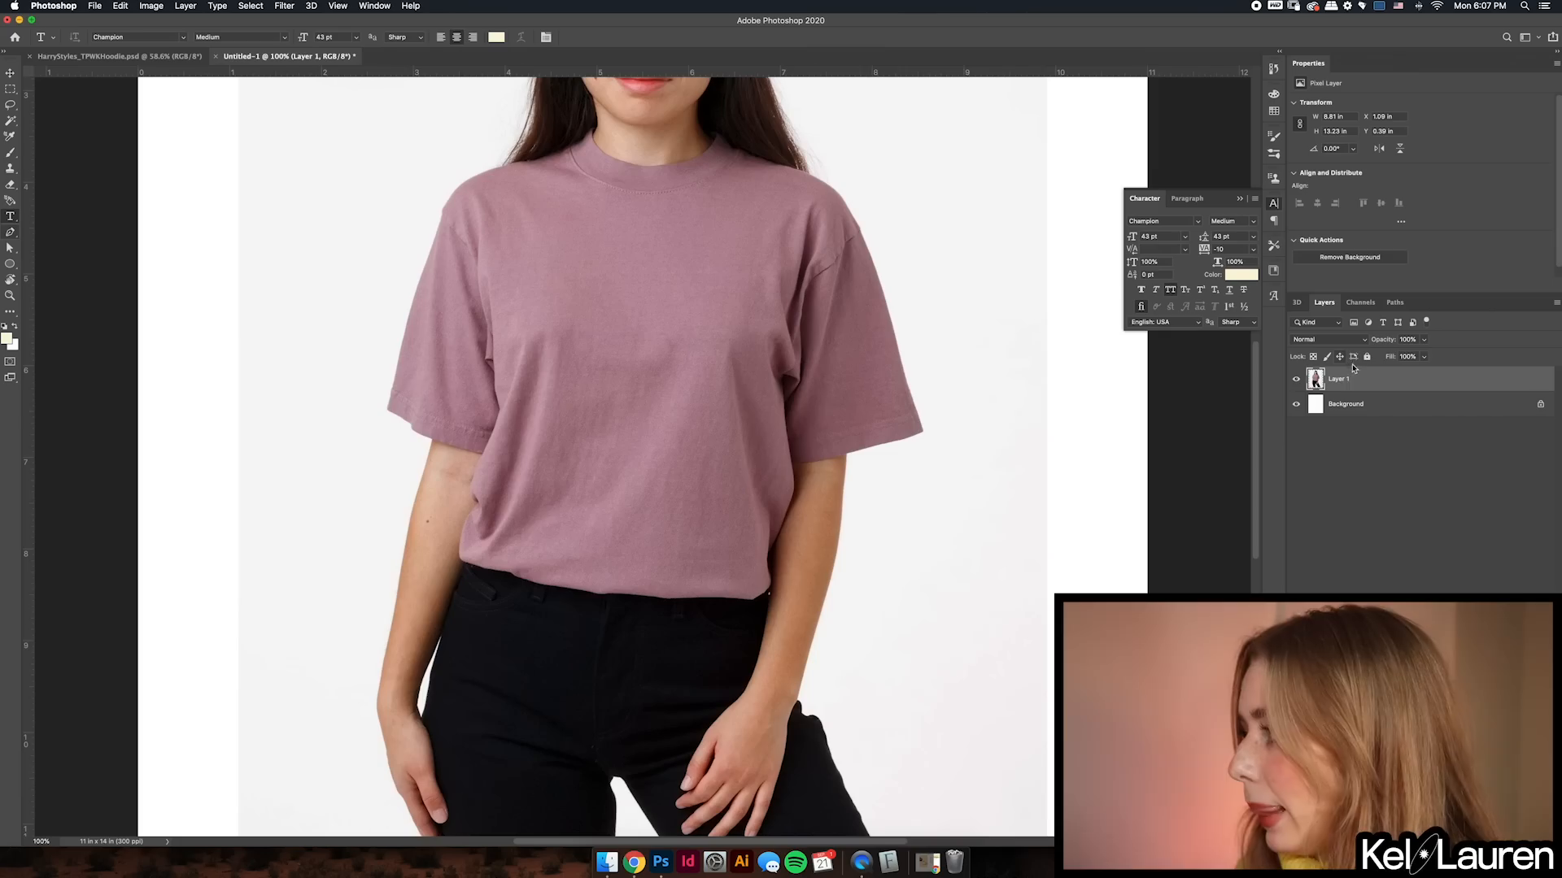
click(1368, 358)
click(502, 377)
text(Adore)
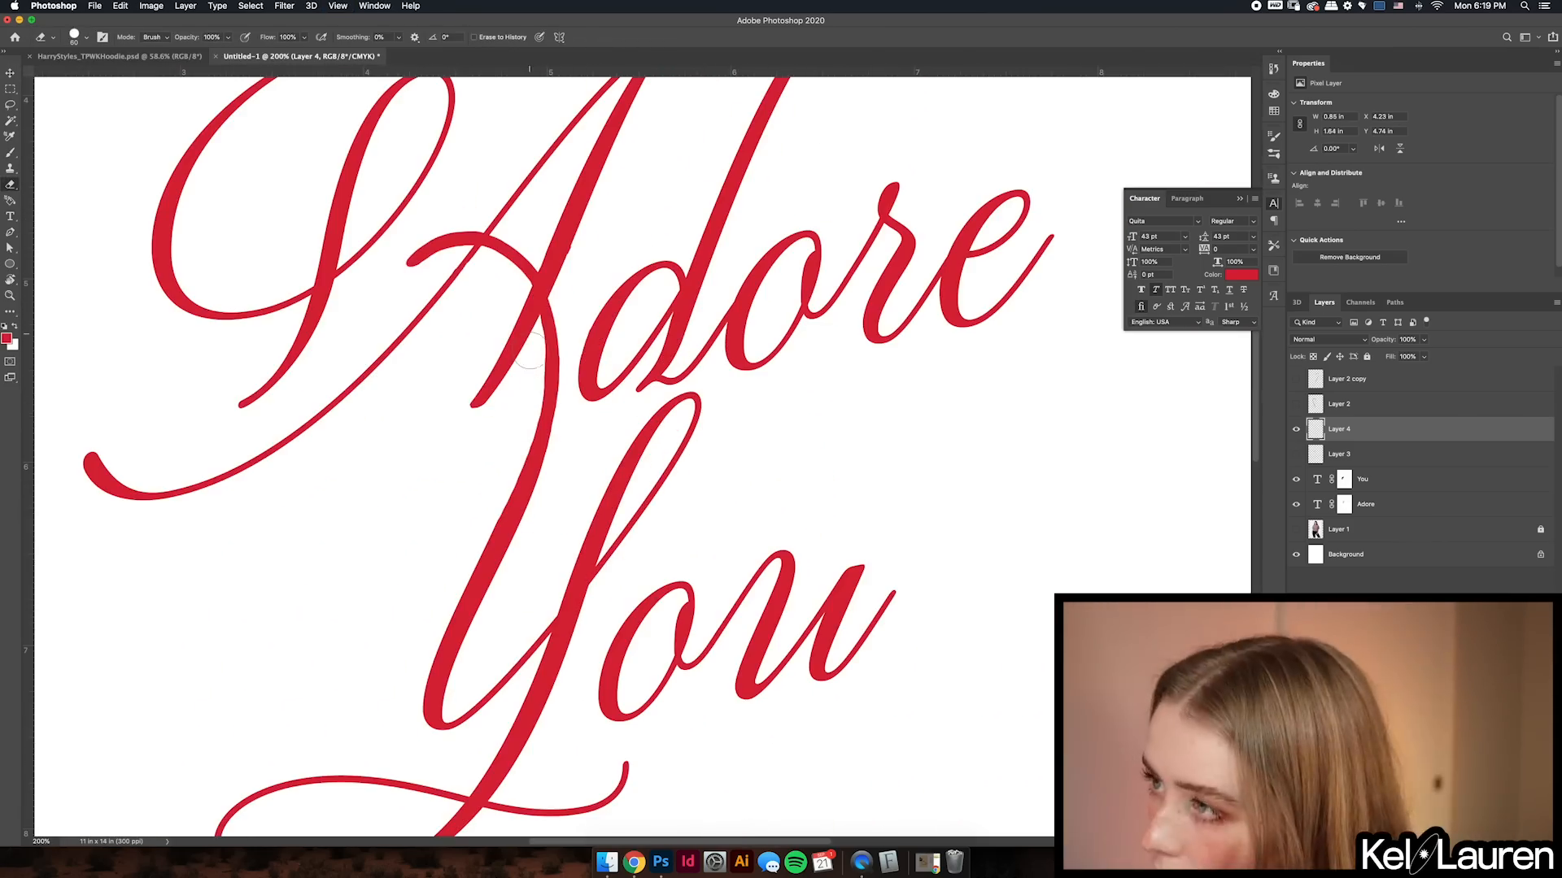
- In Illustrator, adjust the long stem of the Y in the "Adore You" vector lettering to smooth its curve
key(b)
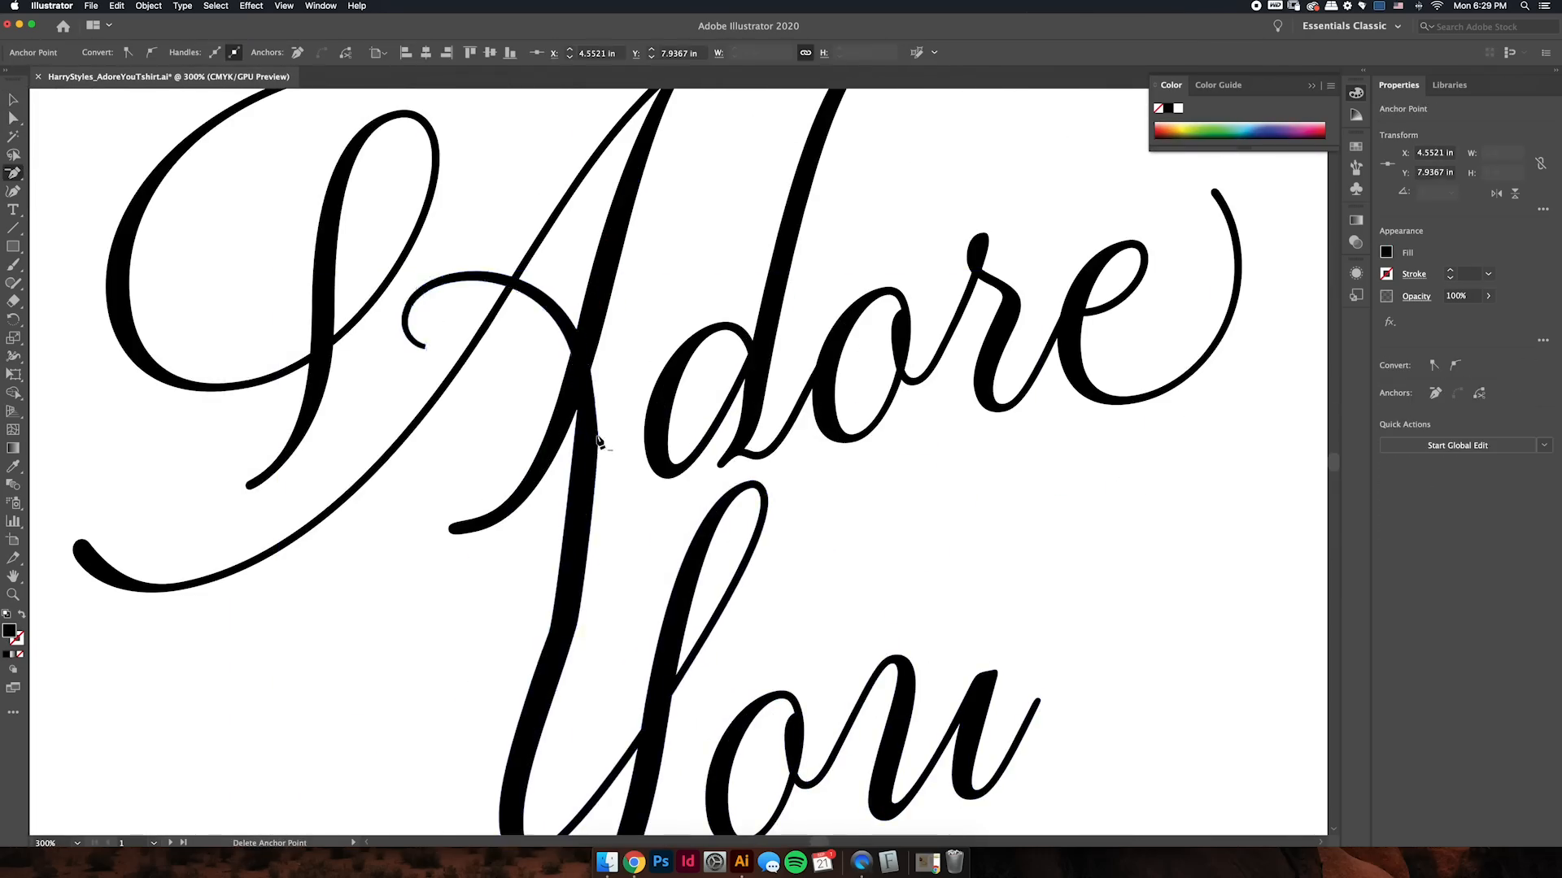
drag(587, 525, 592, 537)
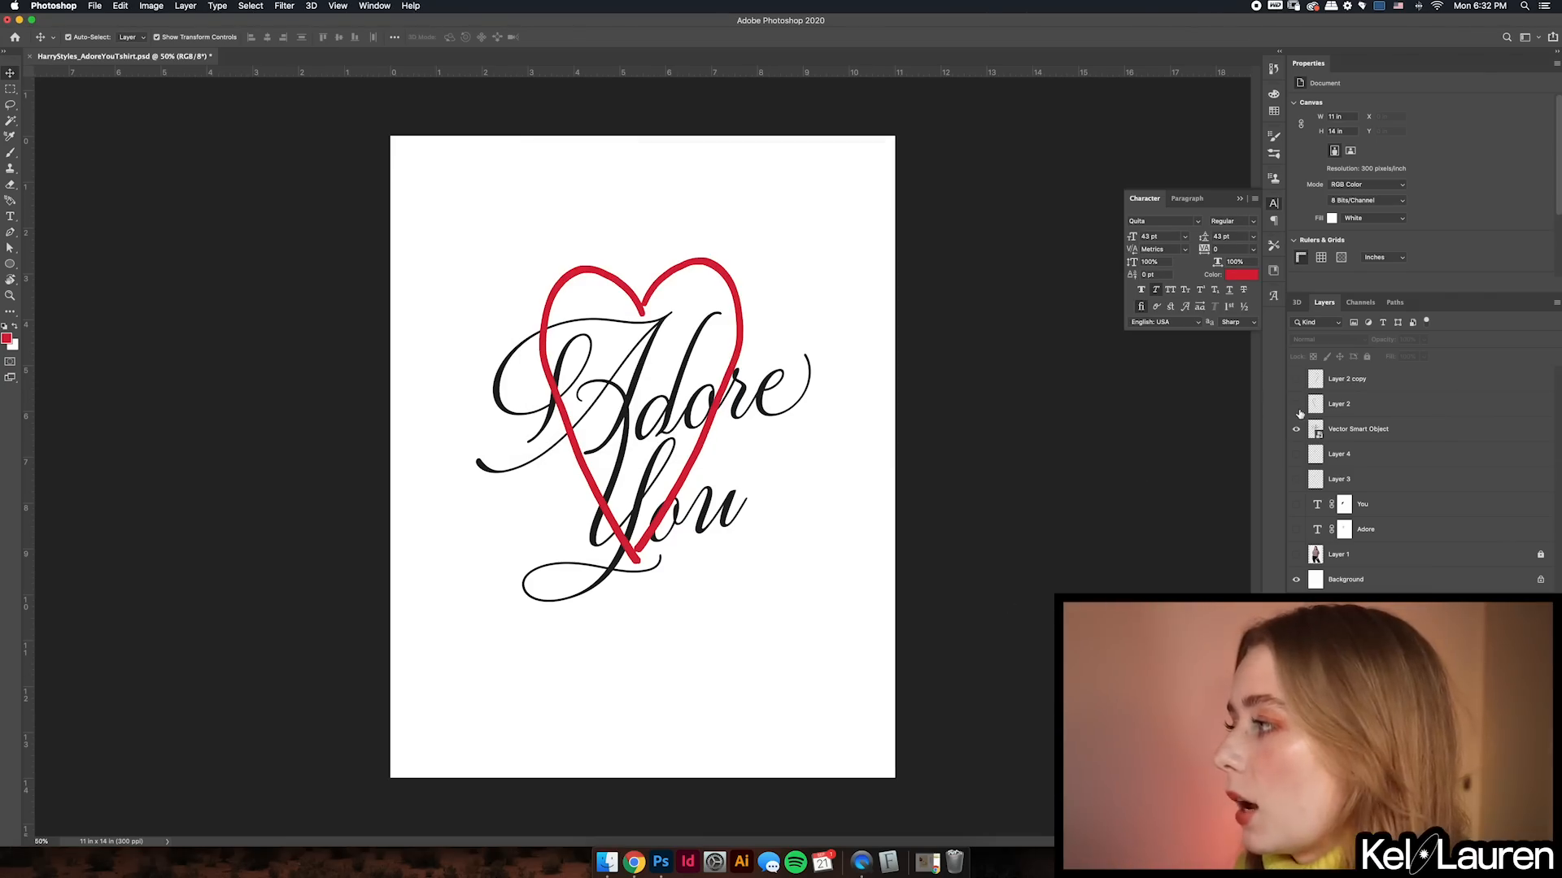
- Back in Photoshop, hide the red heart outline and inspect the black "Adore You" lettering up close and as a whole
click(1298, 406)
key(super+equal)
key(super+equal)
key(super+equal)
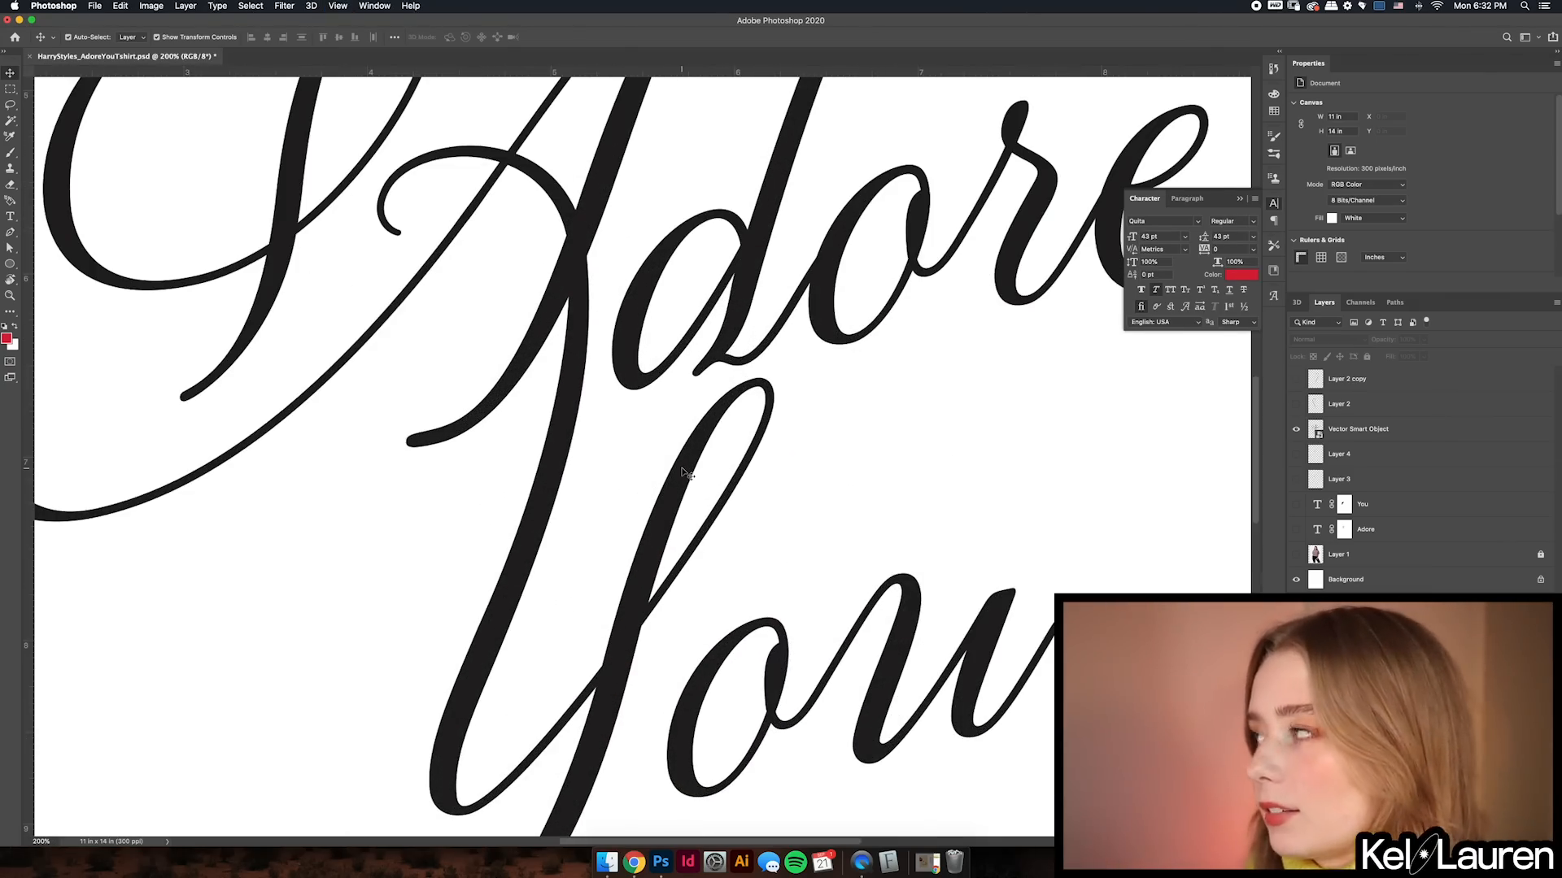
key(super+0)
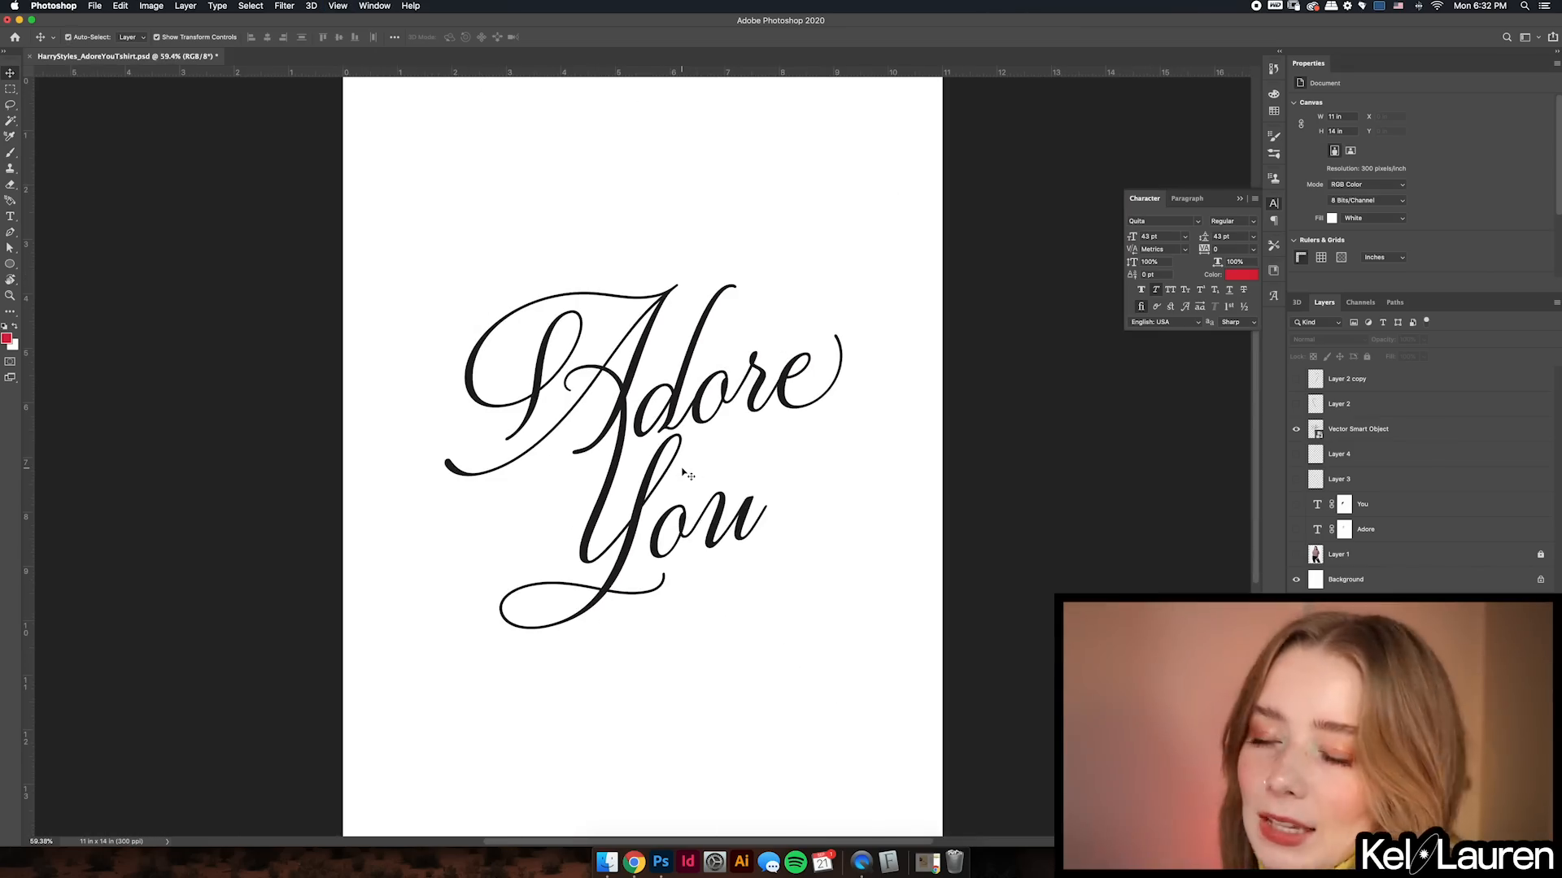
key(super+1)
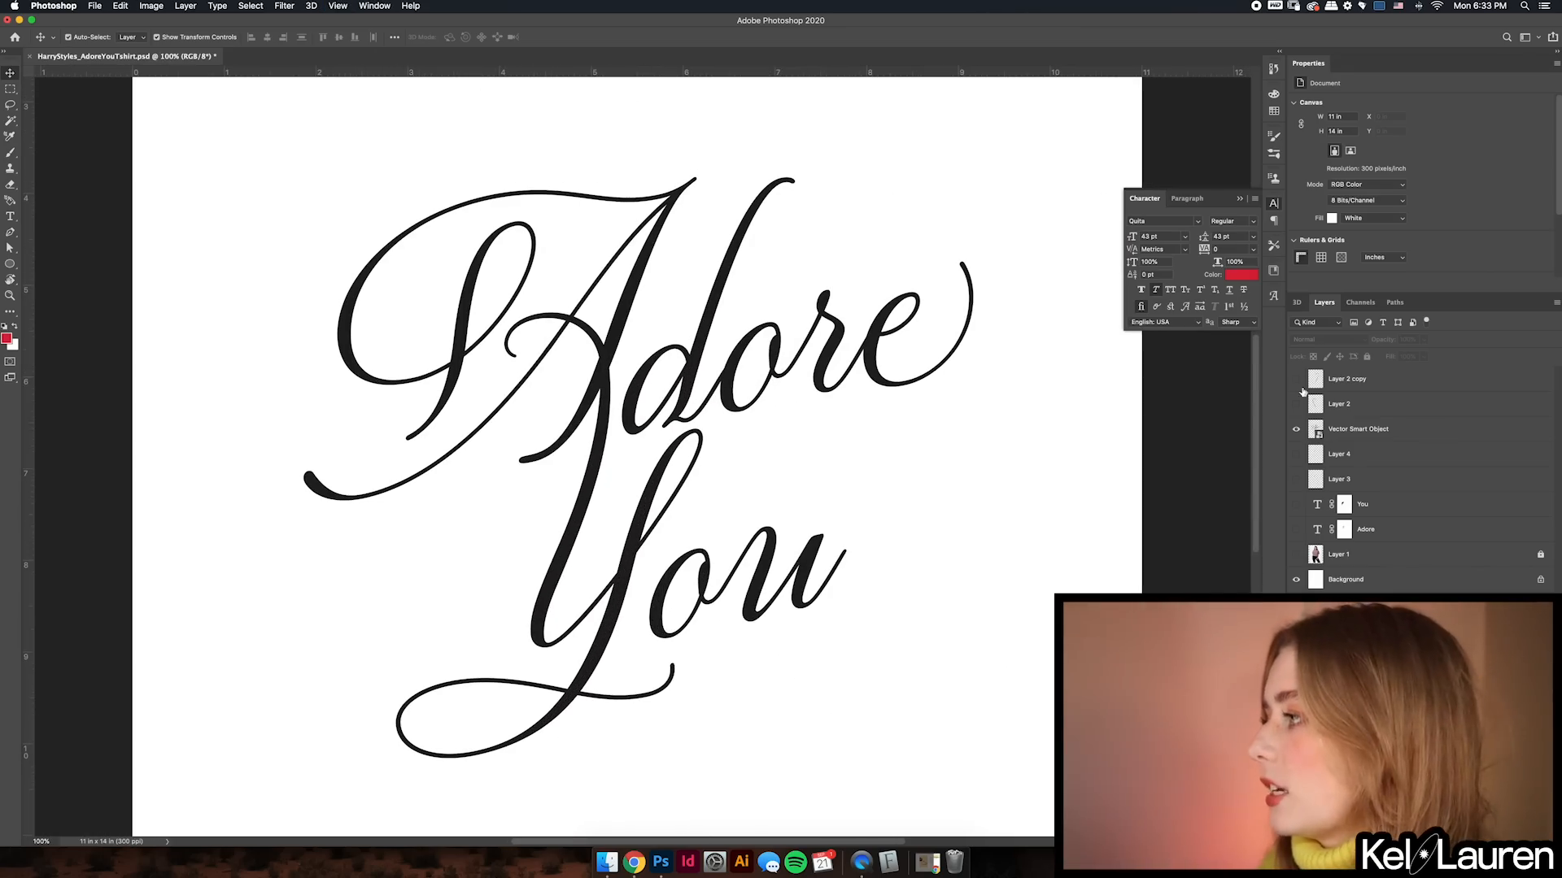
- Show both halves of the red heart and reshape and reposition the heart behind the "Adore You" lettering
drag(1301, 379, 1301, 404)
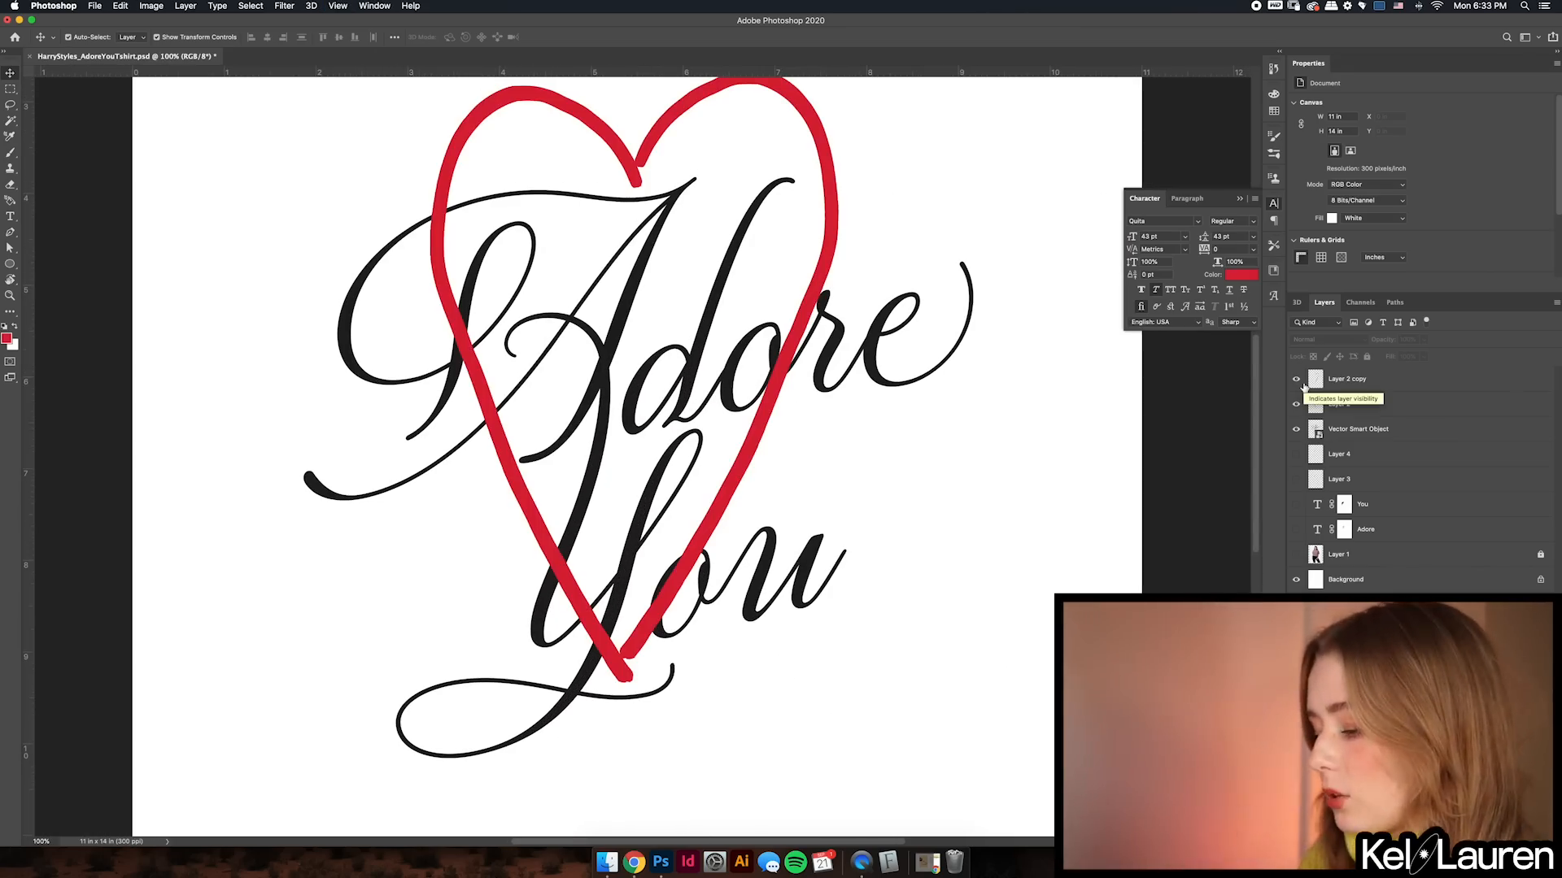
key(super+minus)
drag(758, 224, 614, 222)
drag(775, 199, 791, 253)
drag(834, 160, 822, 175)
key(Return)
drag(698, 617, 686, 633)
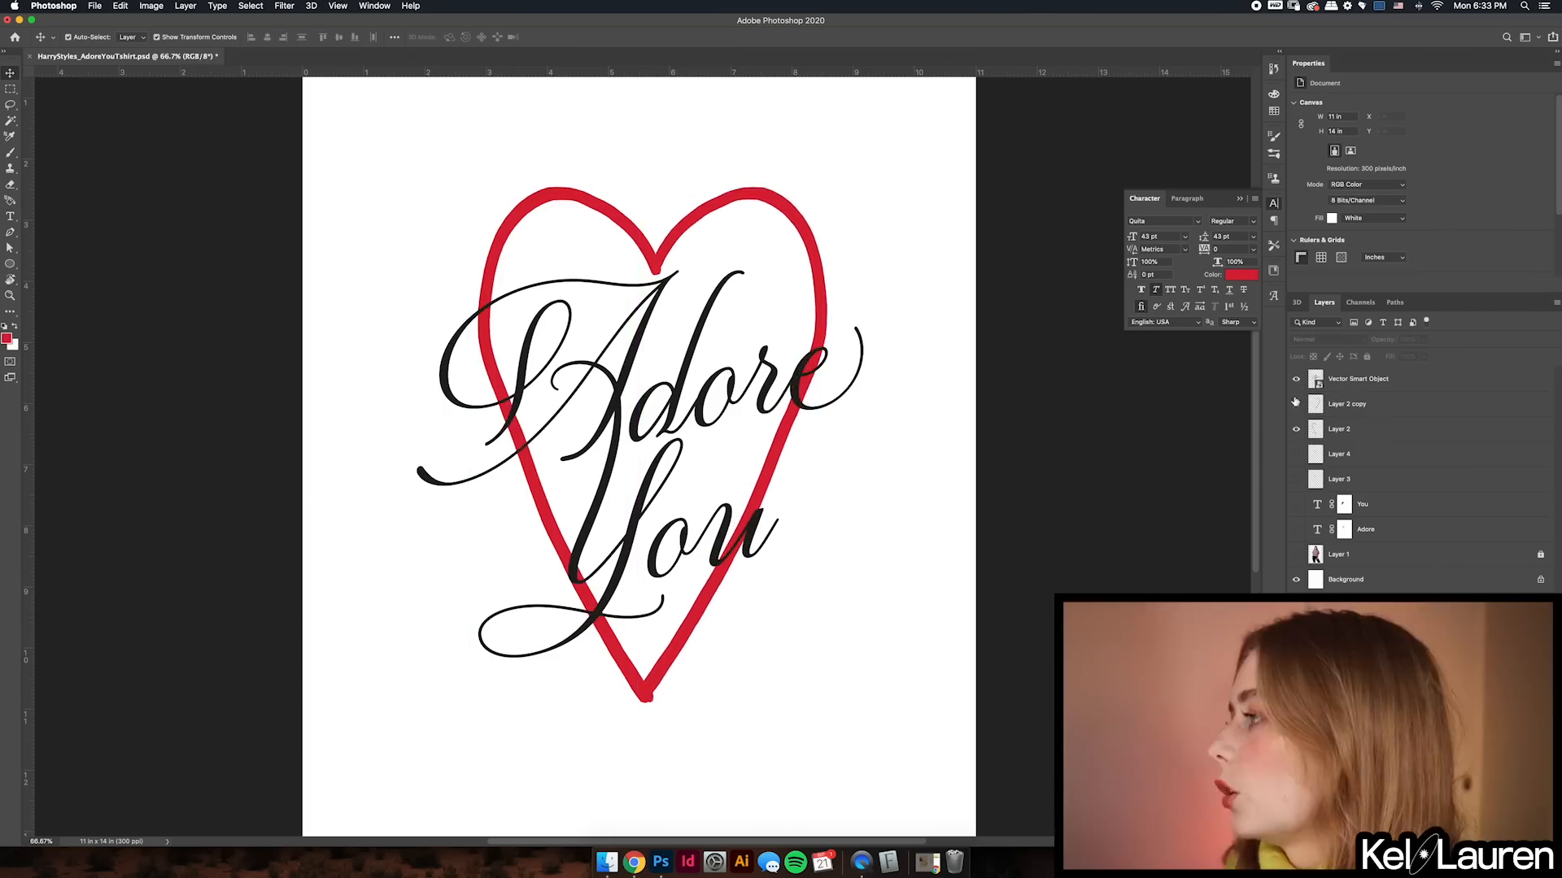
- Hide both heart layers and apply a Color Overlay in muted green #97c9bc to the "Adore You" lettering
click(1296, 404)
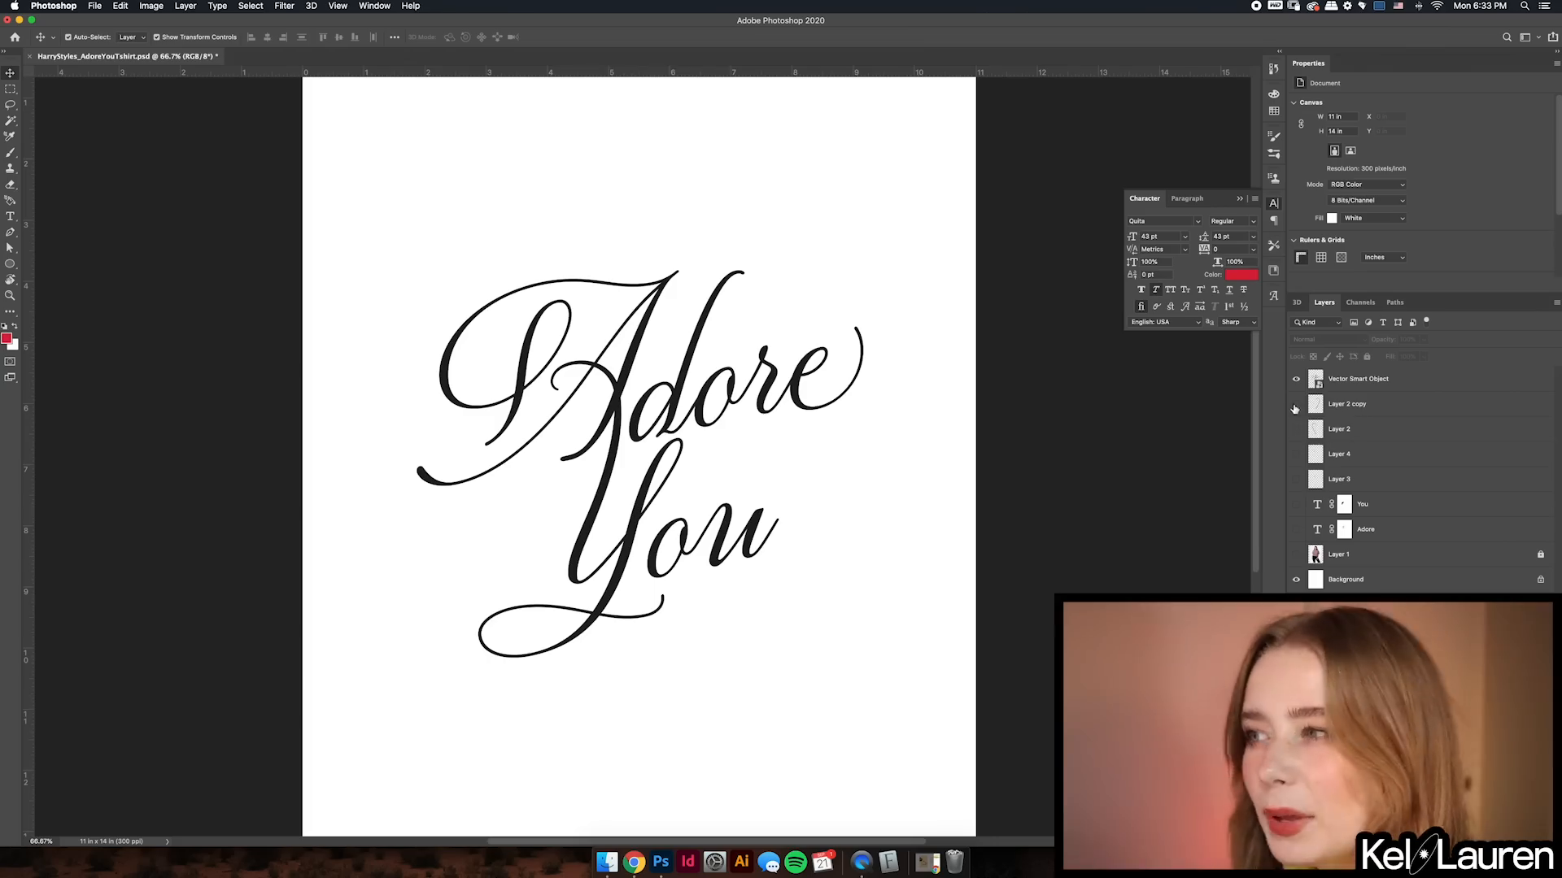
click(1402, 383)
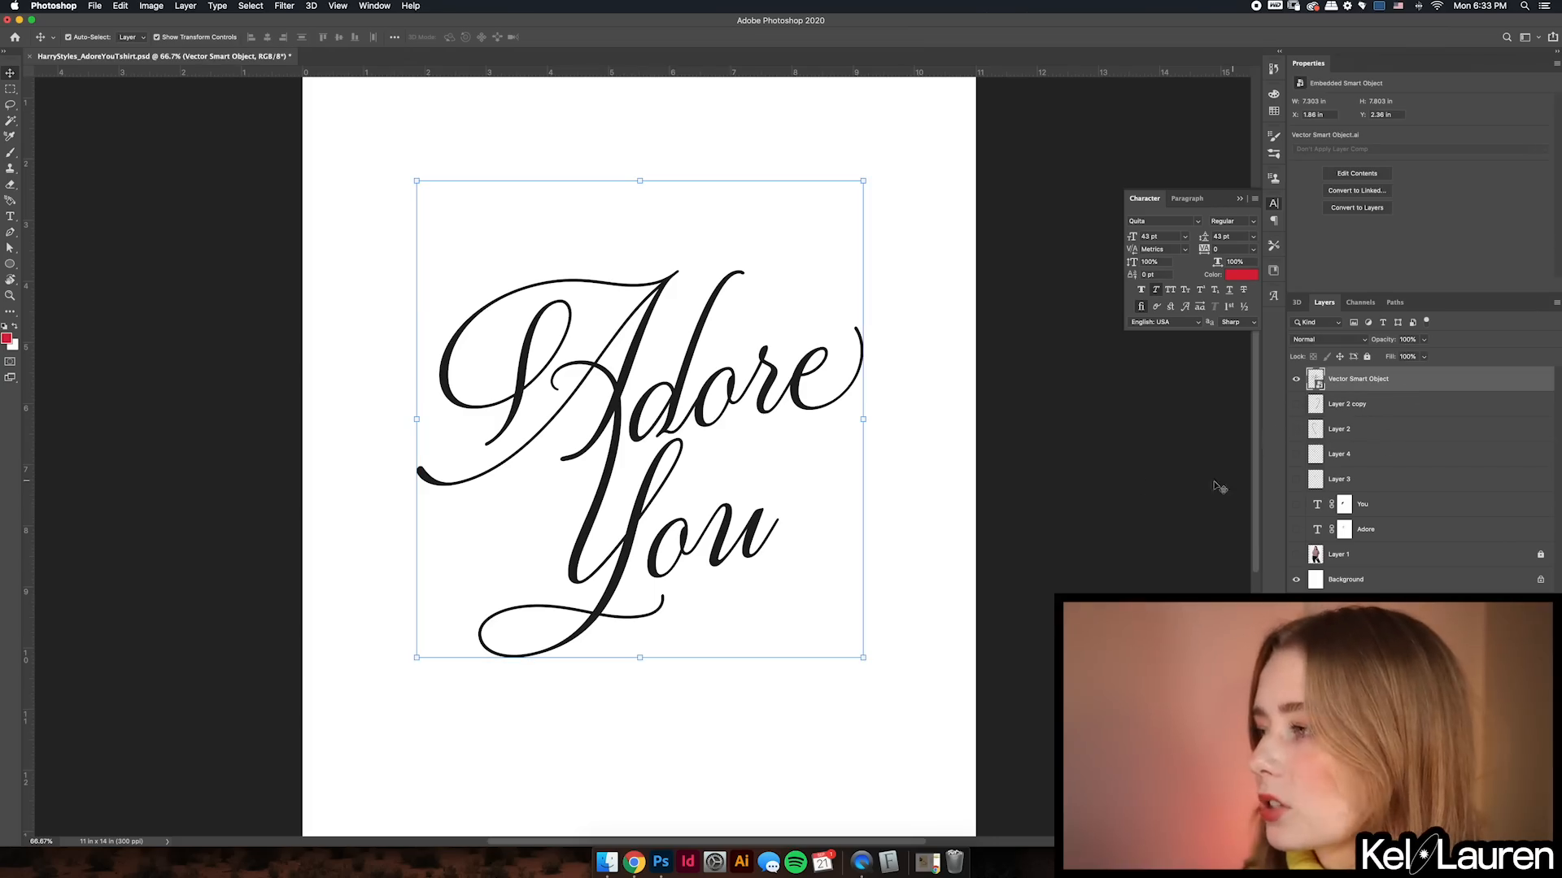
double_click(1422, 383)
click(882, 453)
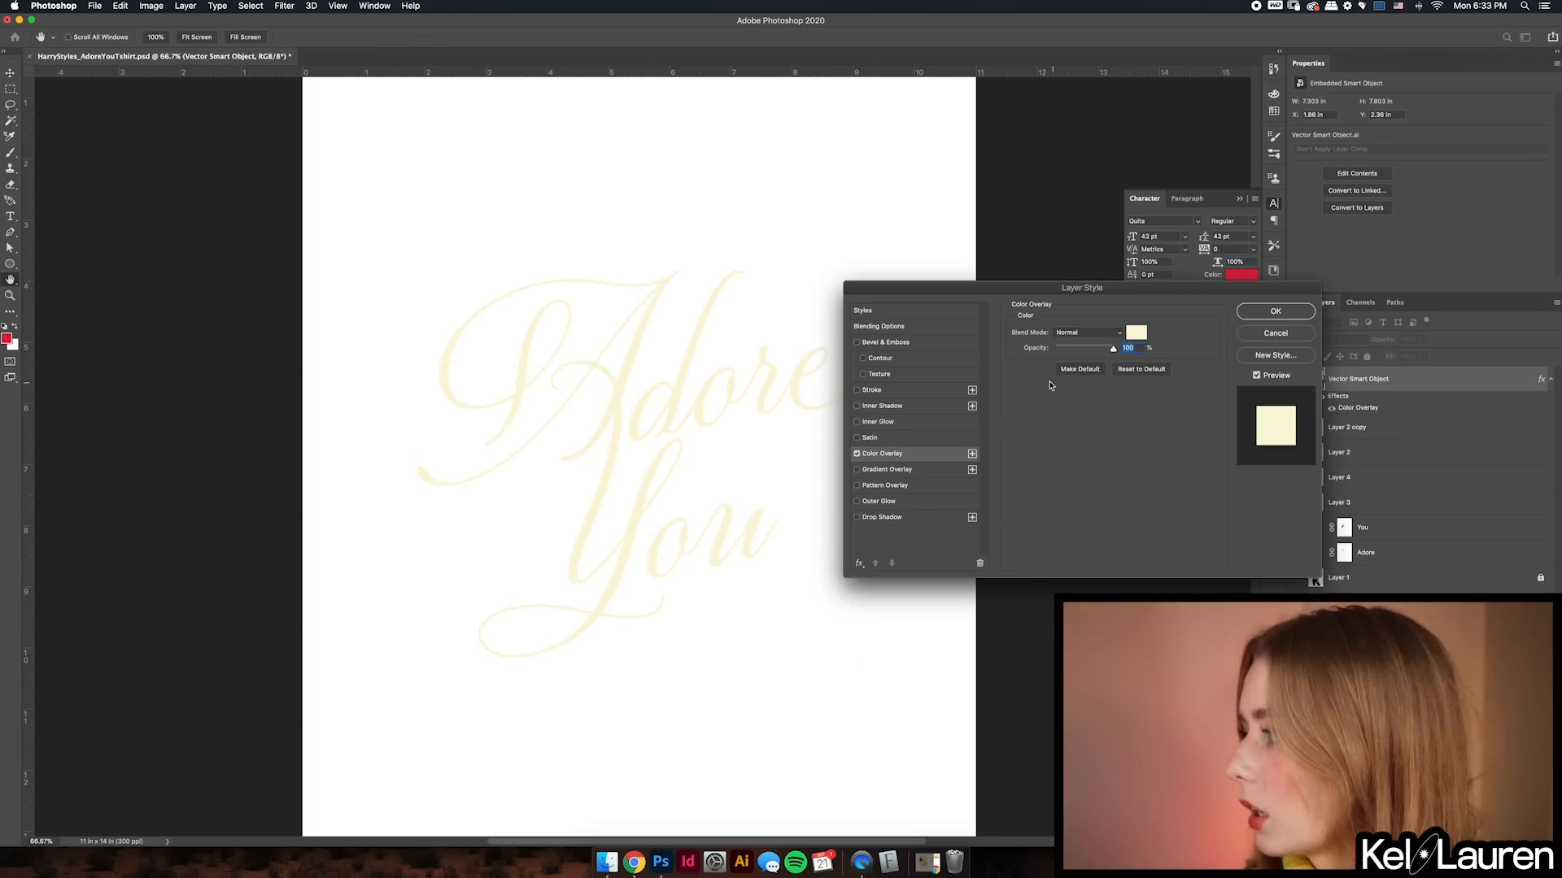
click(1136, 334)
click(1180, 105)
click(1195, 120)
click(1306, 180)
click(1175, 128)
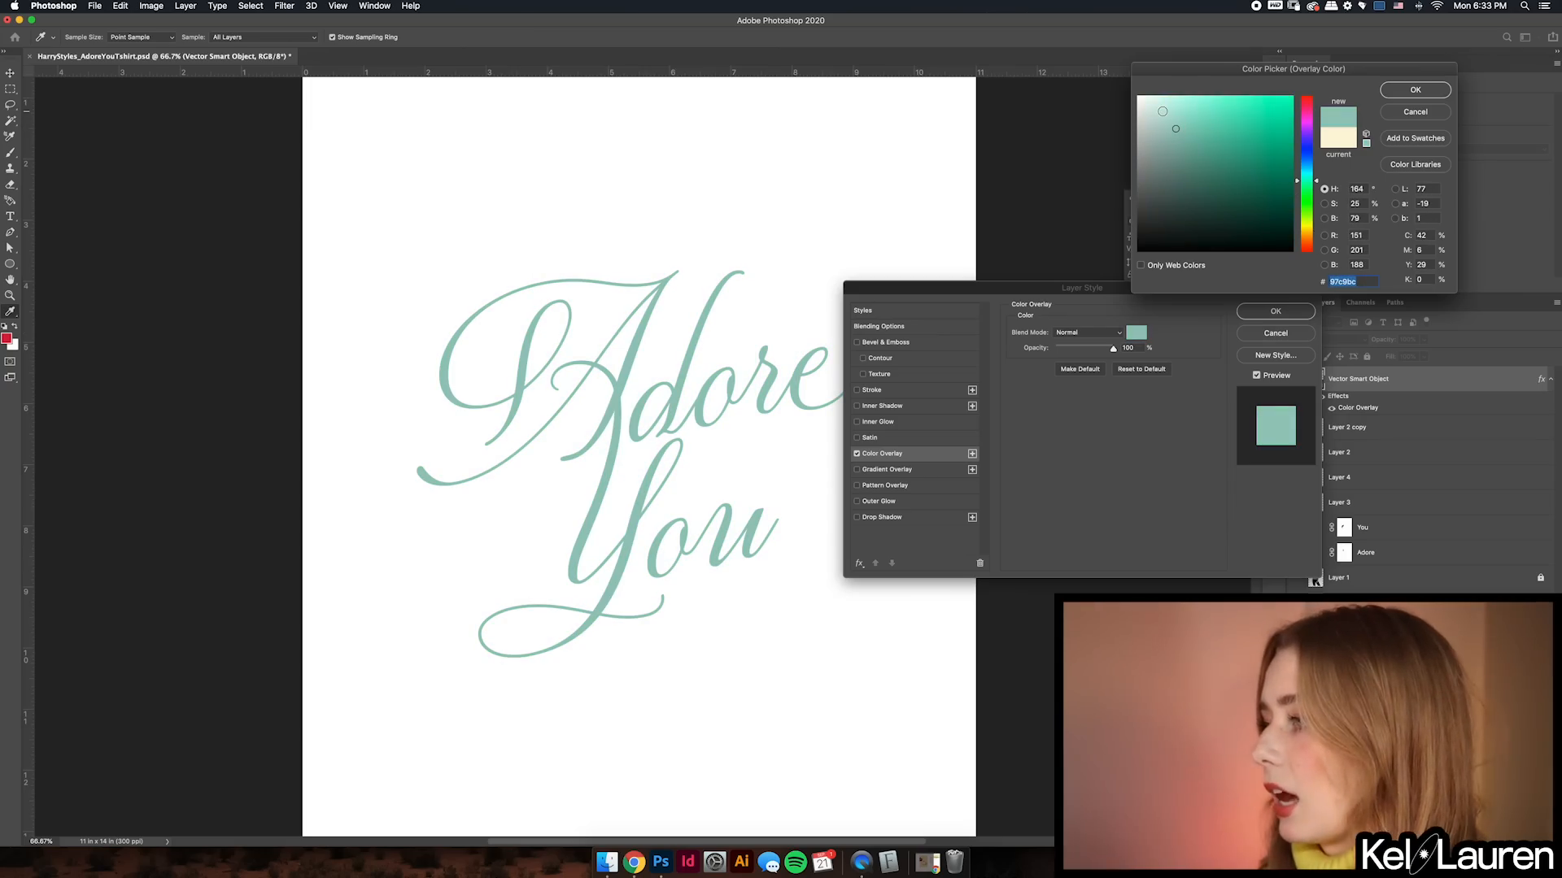
key(Return)
- Thicken the "Adore You" lettering with an outside Stroke in the same green sampled from the letters
click(879, 326)
click(919, 388)
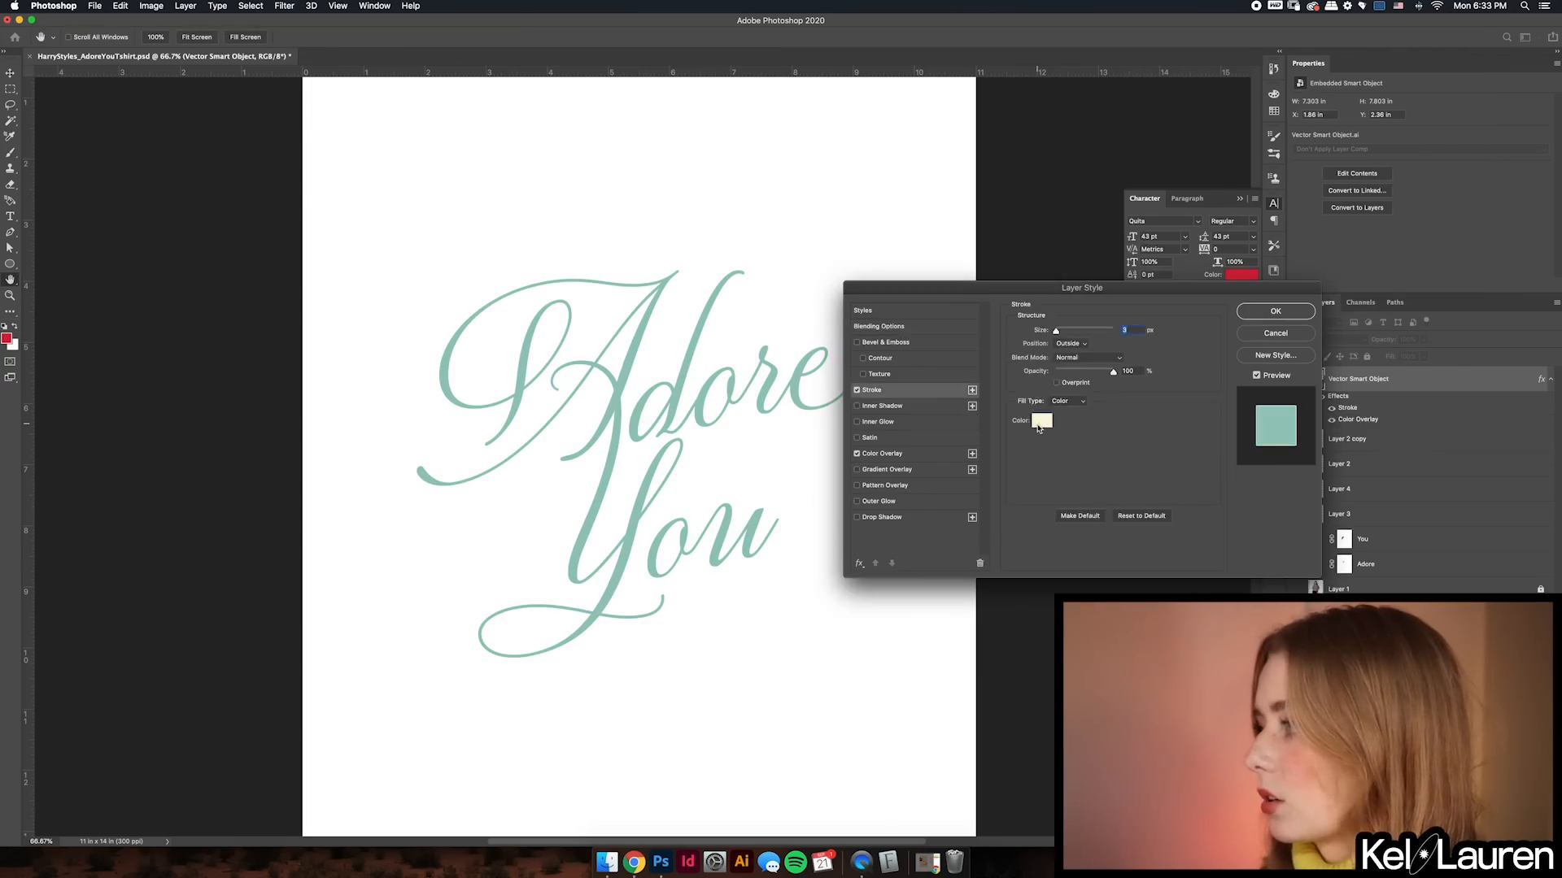
click(1042, 421)
click(761, 357)
key(Return)
key(Return)
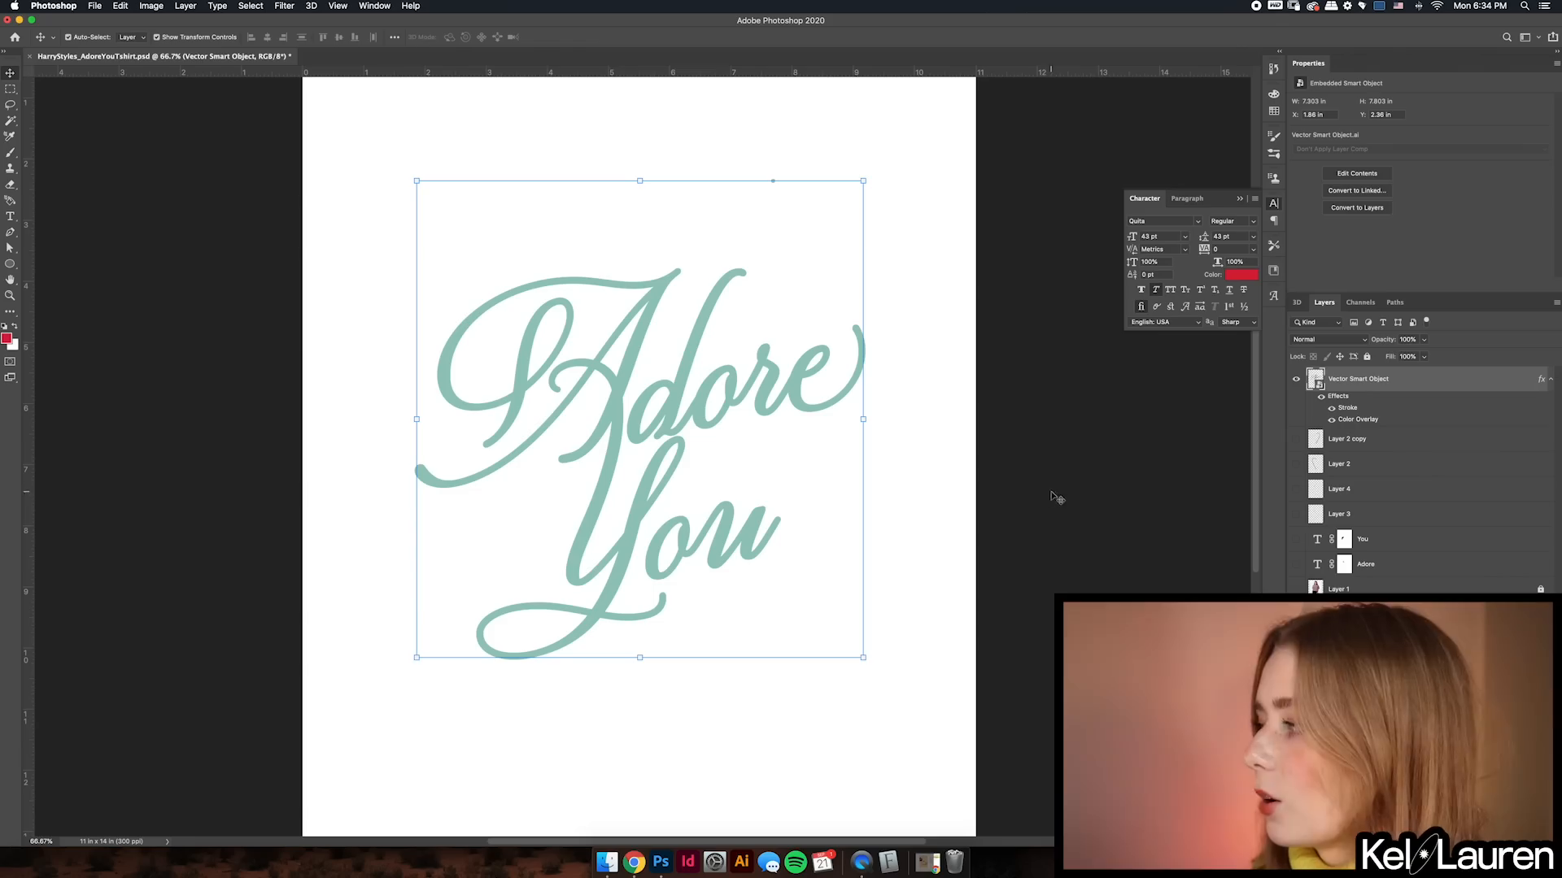
- Add a layer mask to the "Adore You" lettering, ready it for the Brush tool, and save the file
key(b)
key(super+s)
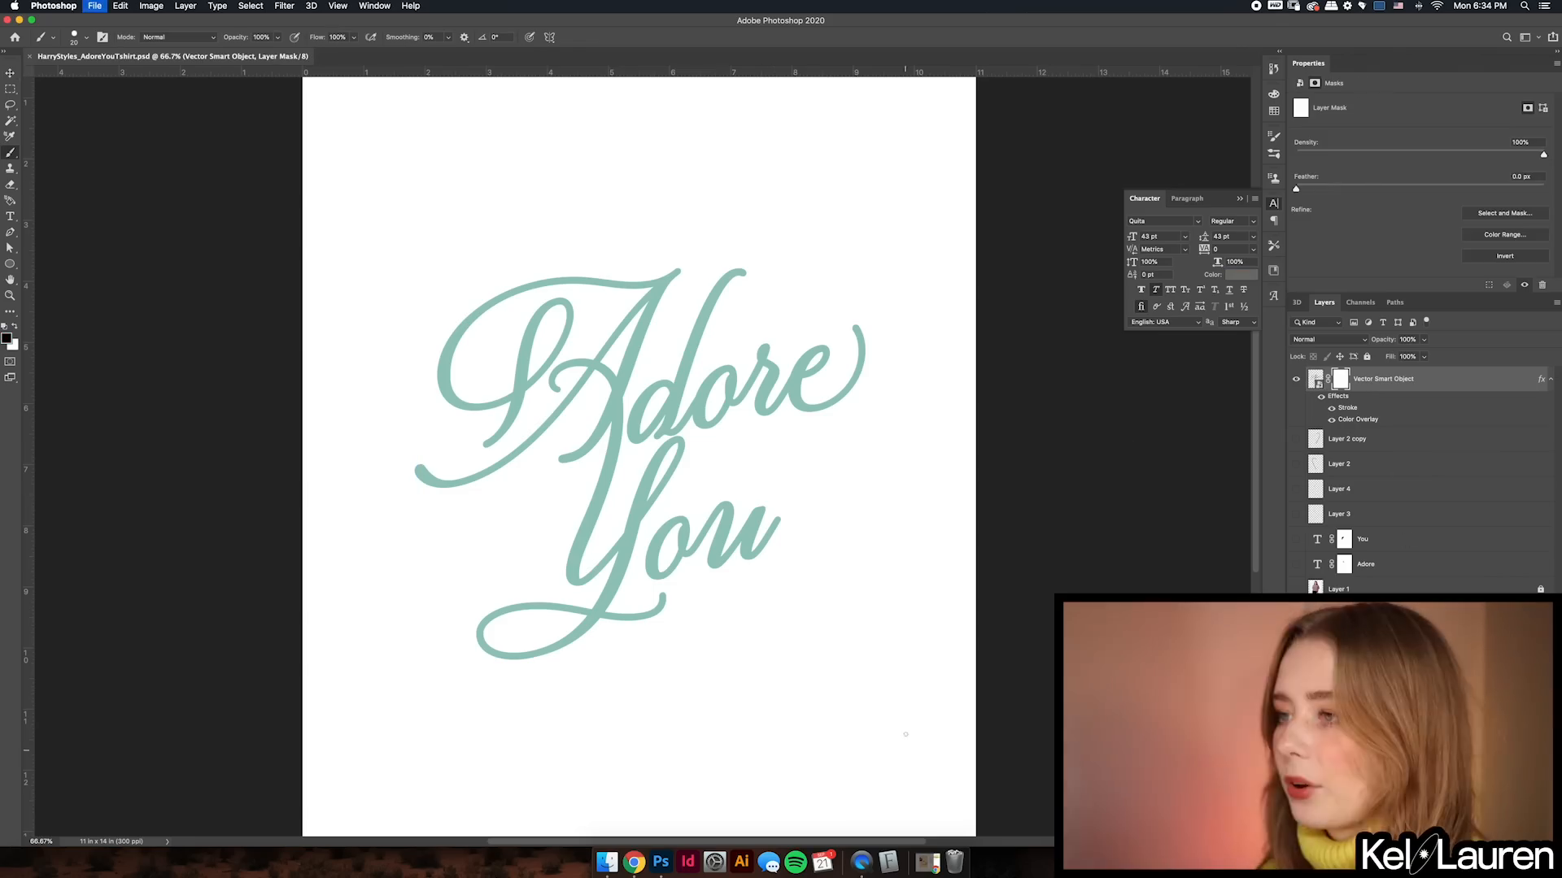
- Show the T-shirt photo layer behind the "Adore You" lettering and save the file
click(1296, 588)
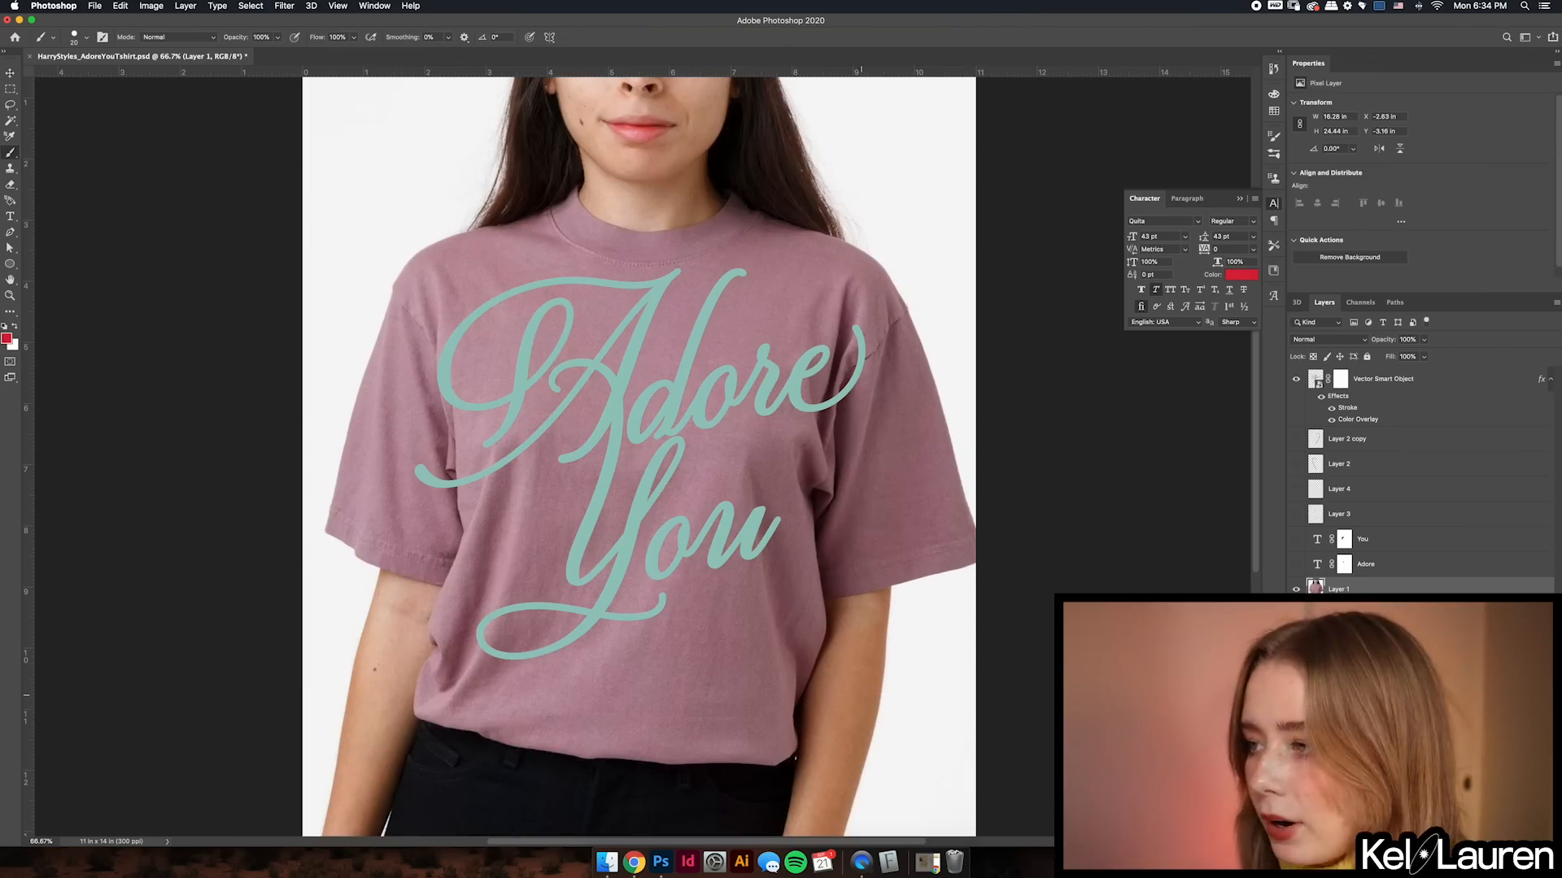
key(super+s)
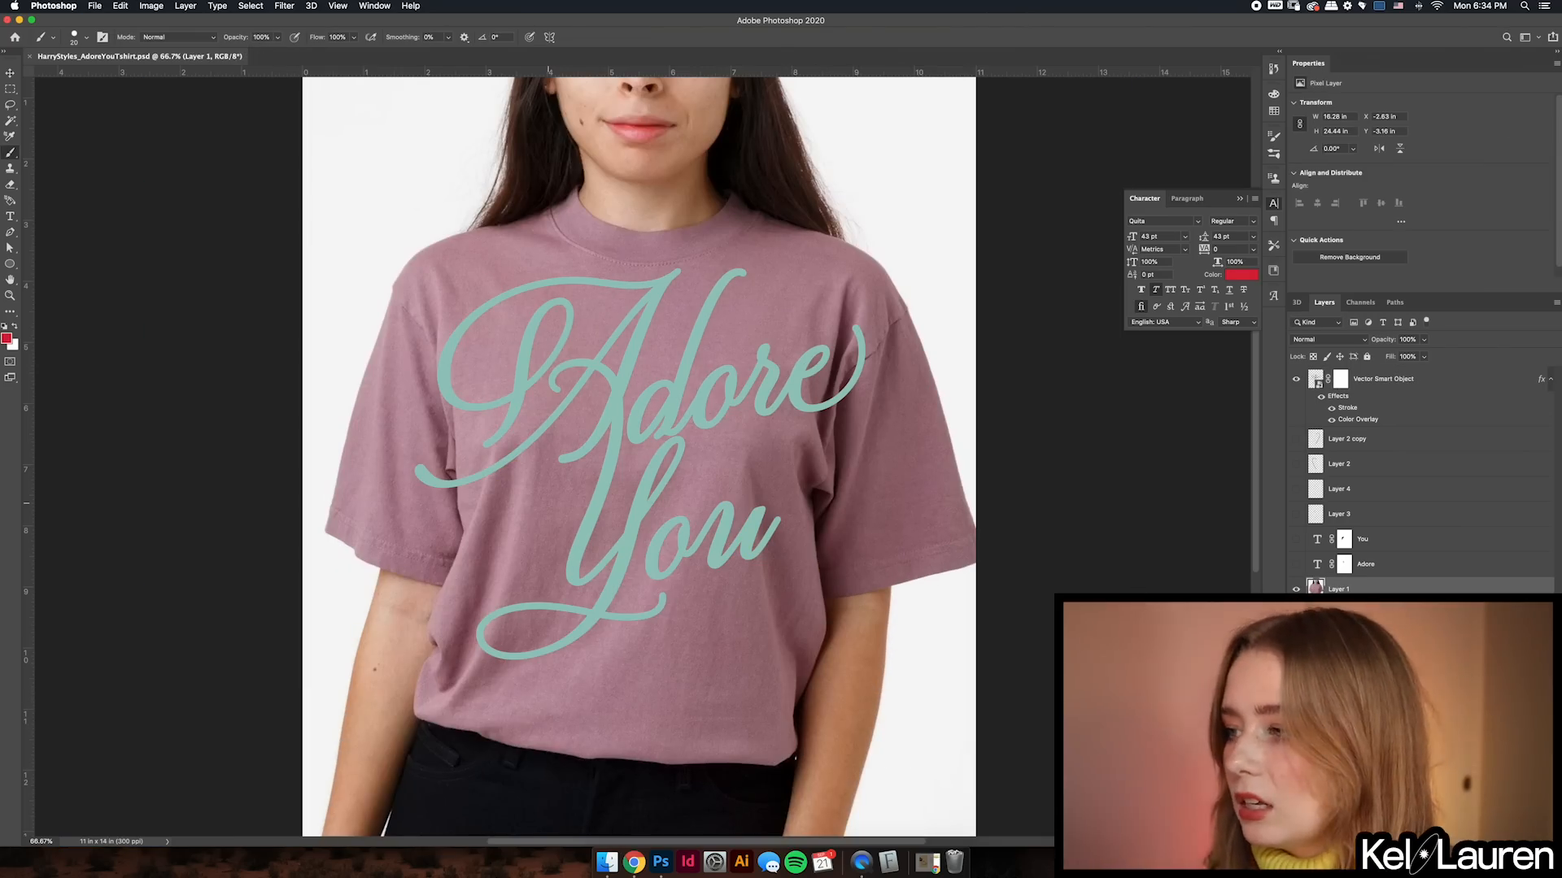
- Switch to Chrome and search Google for "eroda fish" in a new tab
click(633, 862)
key(super+t)
text(eroda fish)
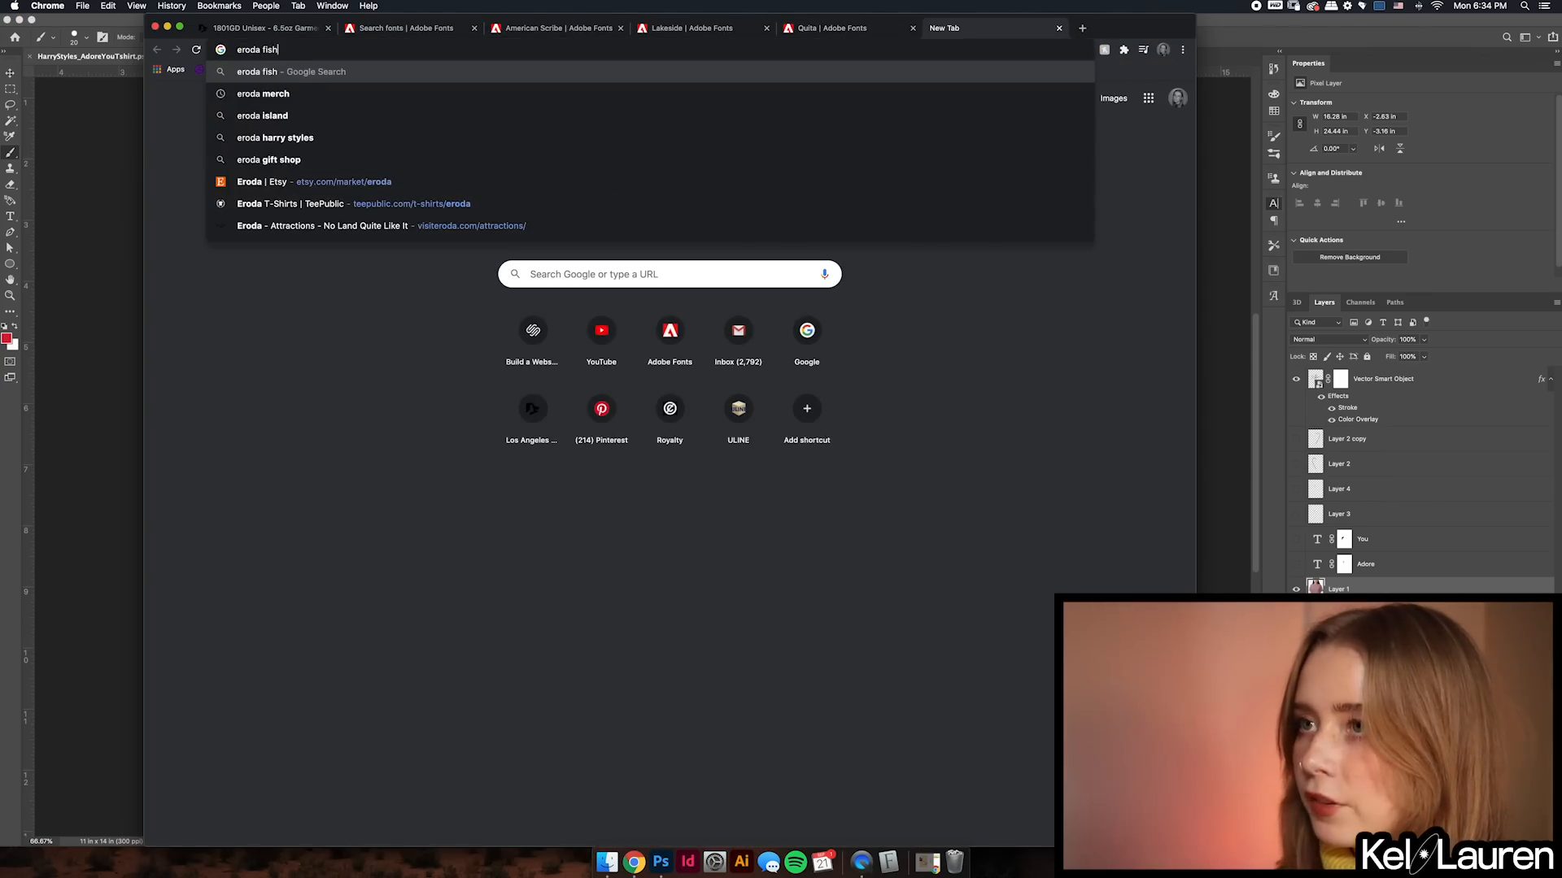
key(Return)
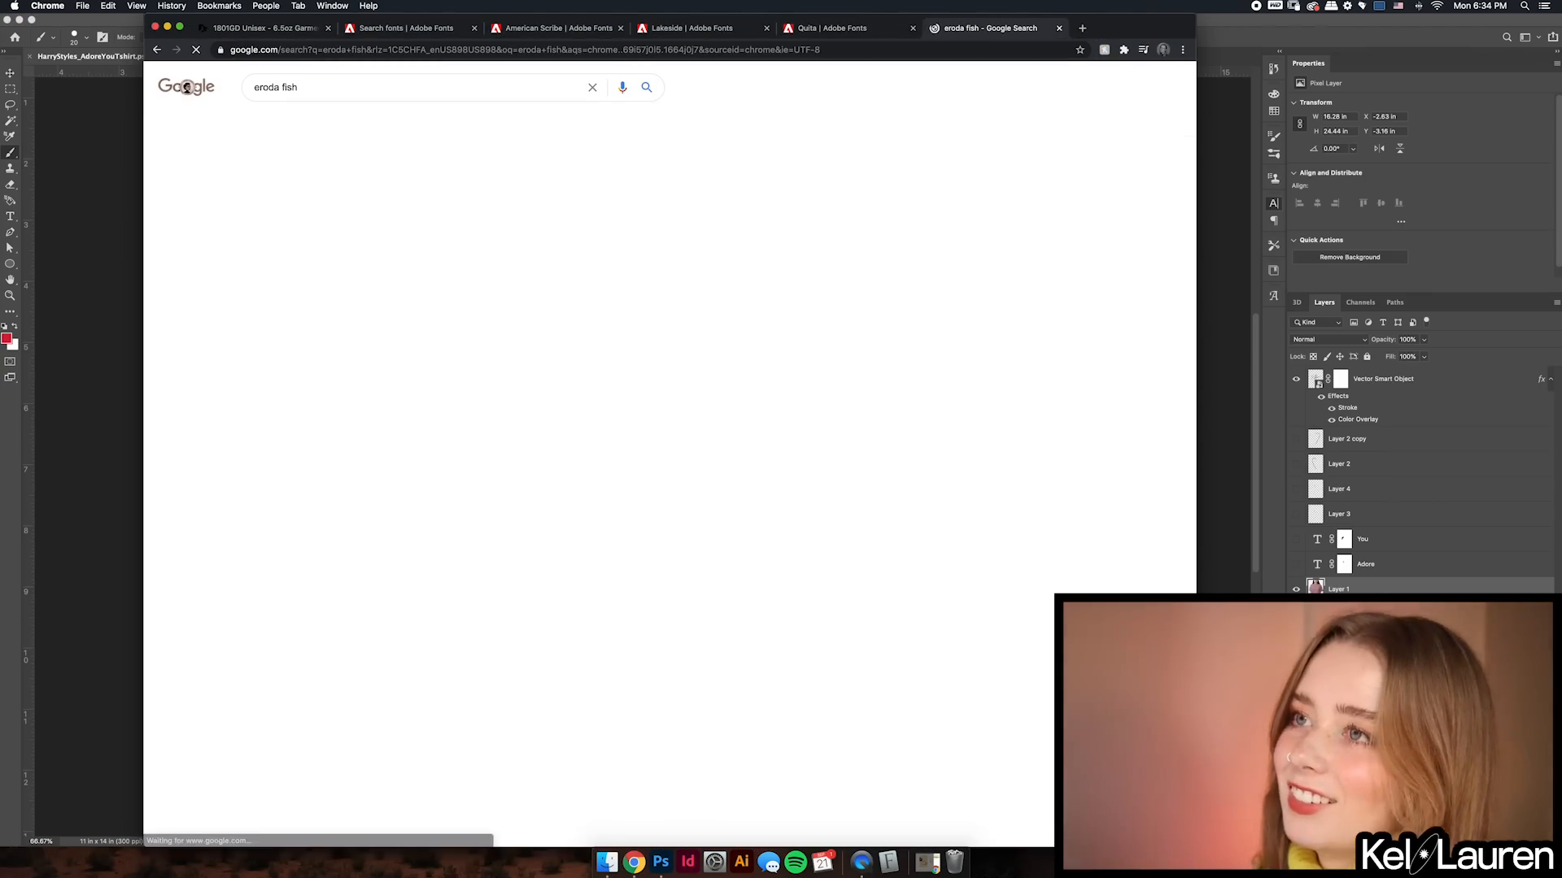
click(315, 122)
click(262, 121)
scroll(677, 496, down, 1)
scroll(732, 374, up, 1)
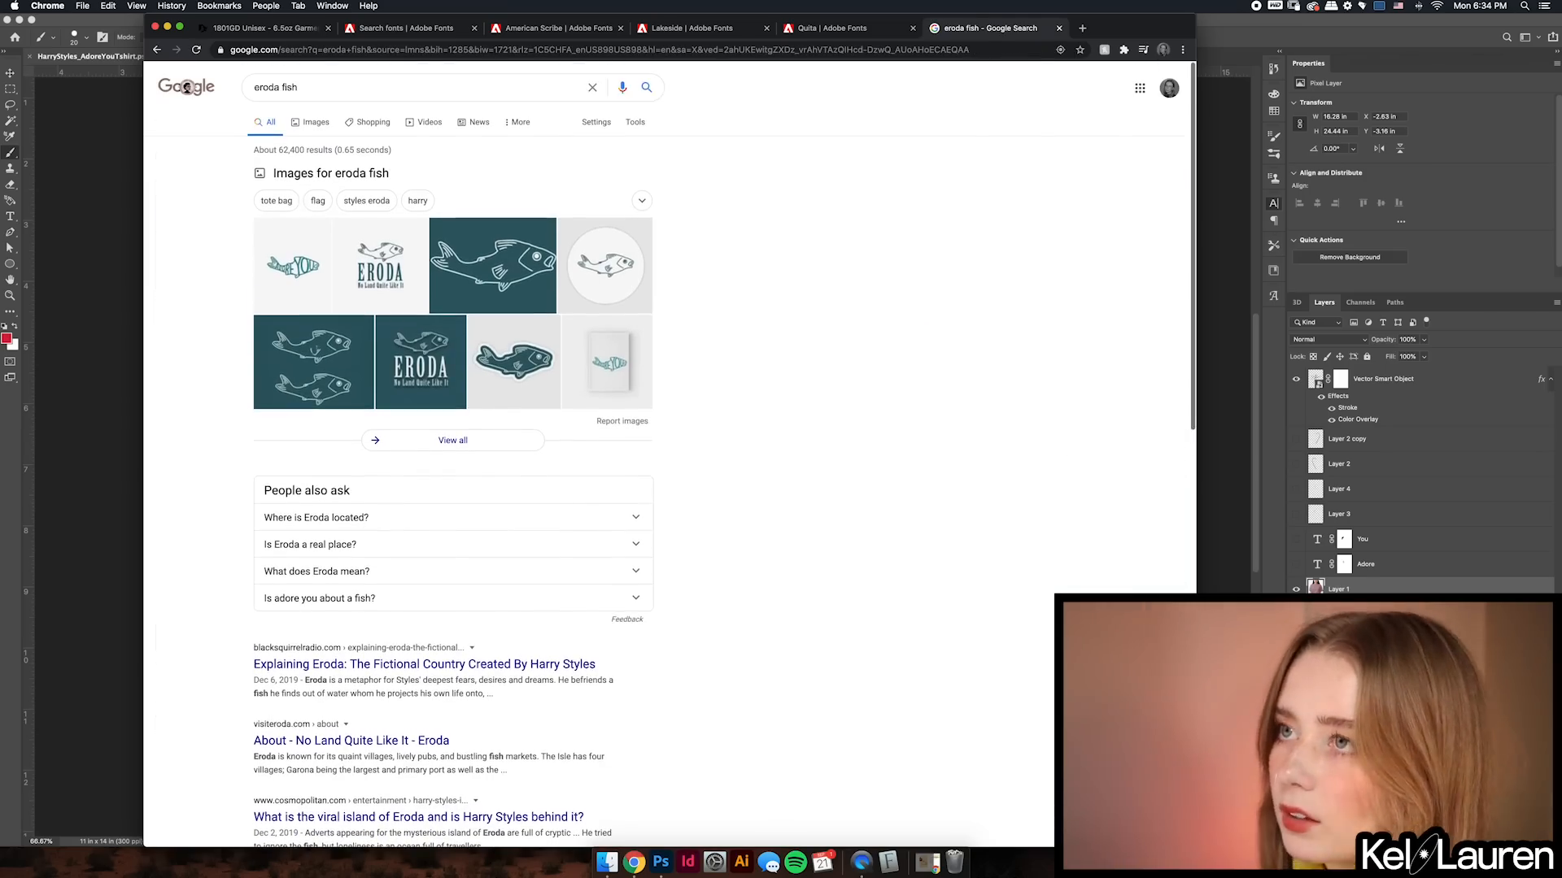
- Open the full image results and preview several Eroda fish drawings and logos as references for the shirt artwork
click(516, 441)
click(423, 407)
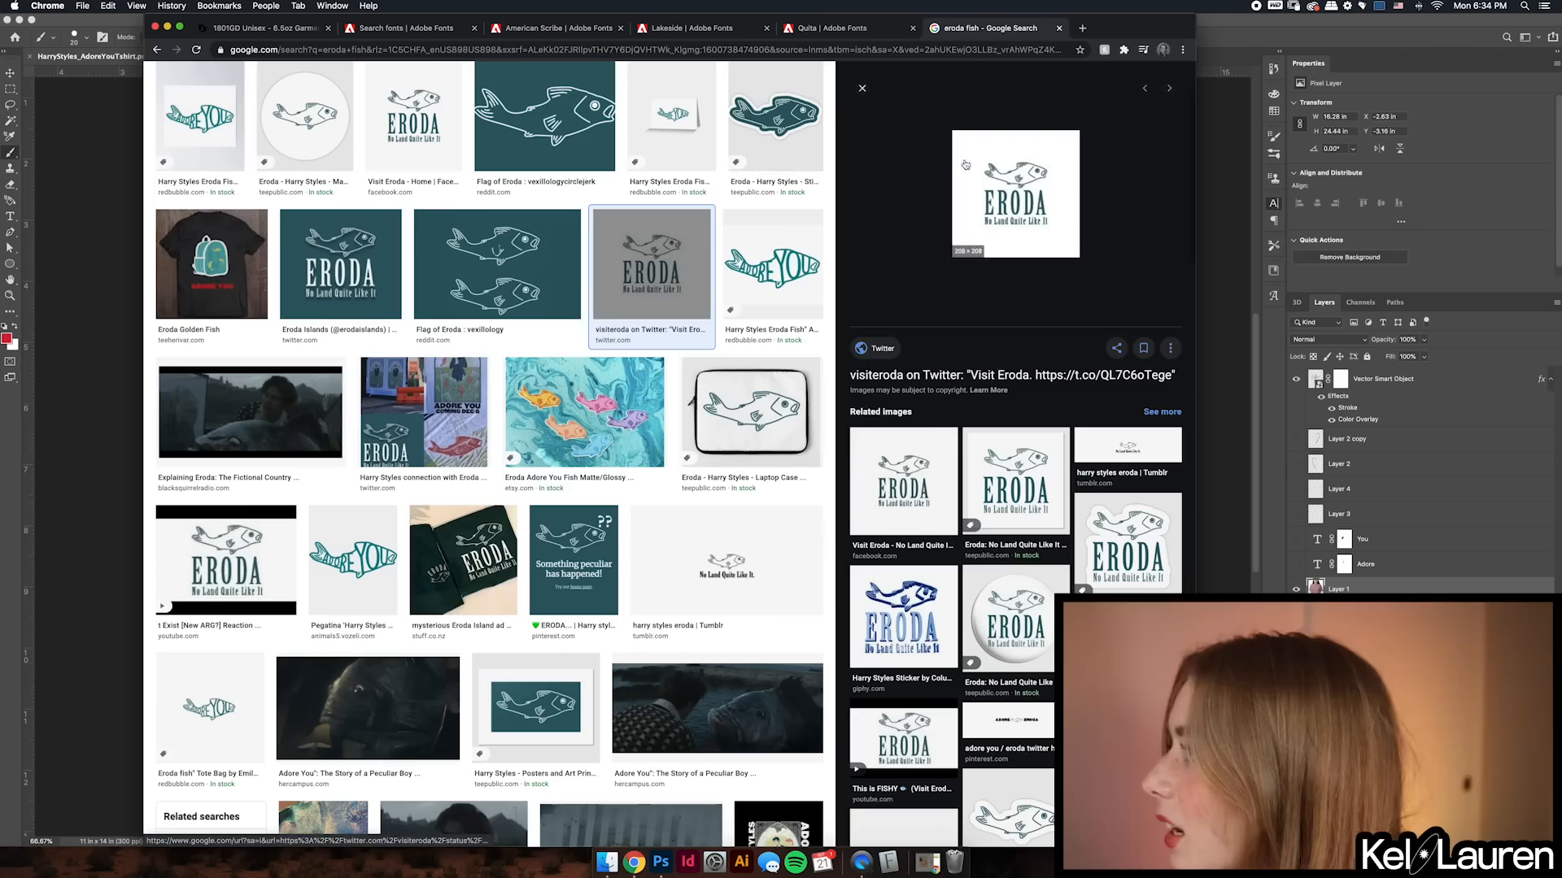
click(773, 264)
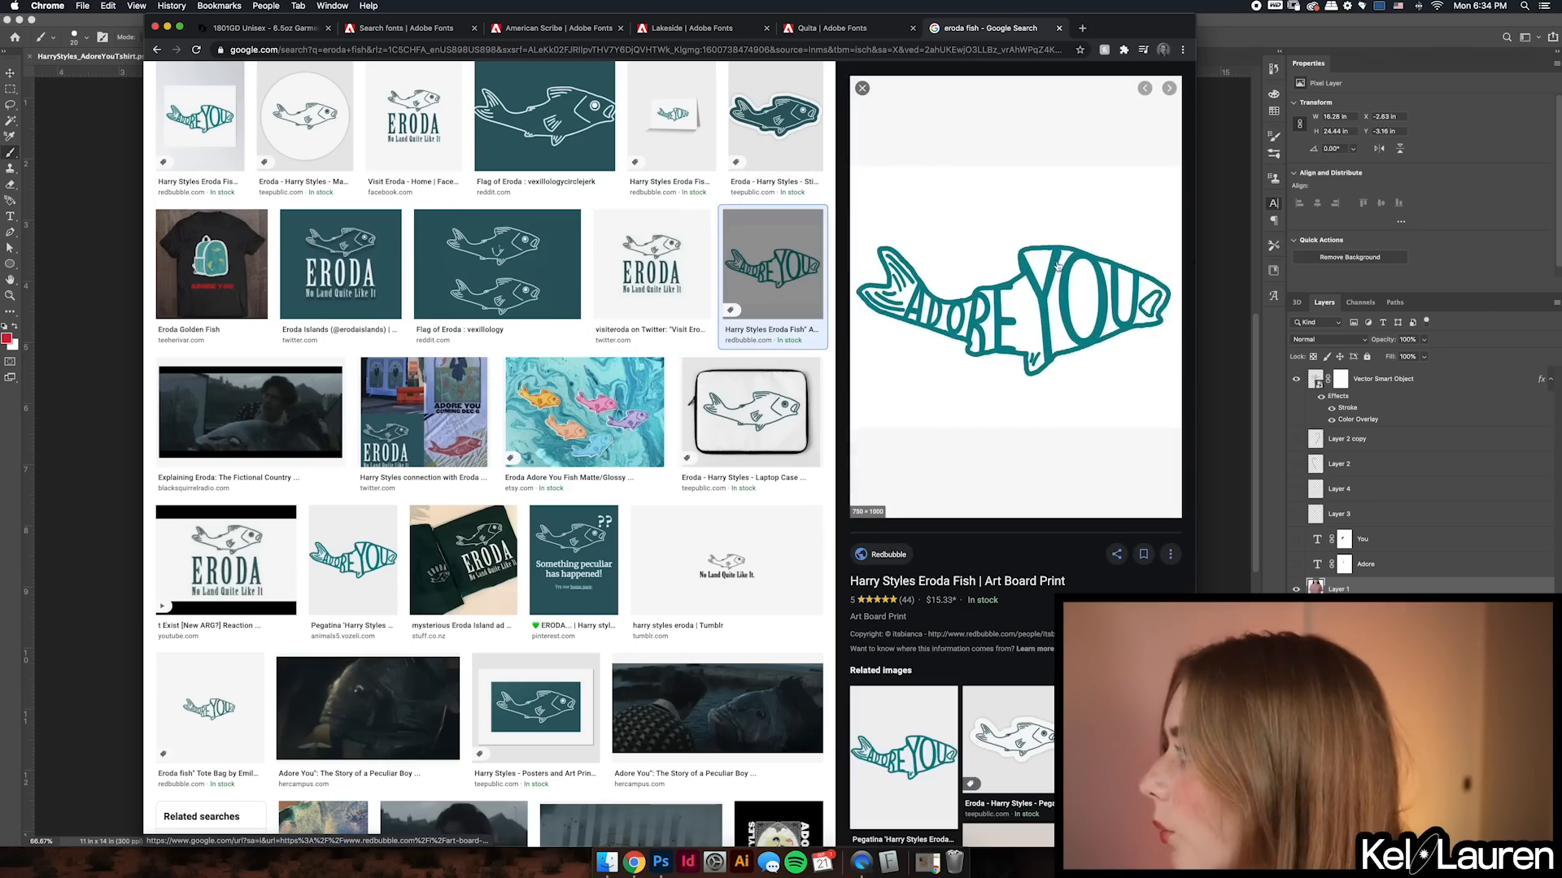
click(748, 414)
click(369, 614)
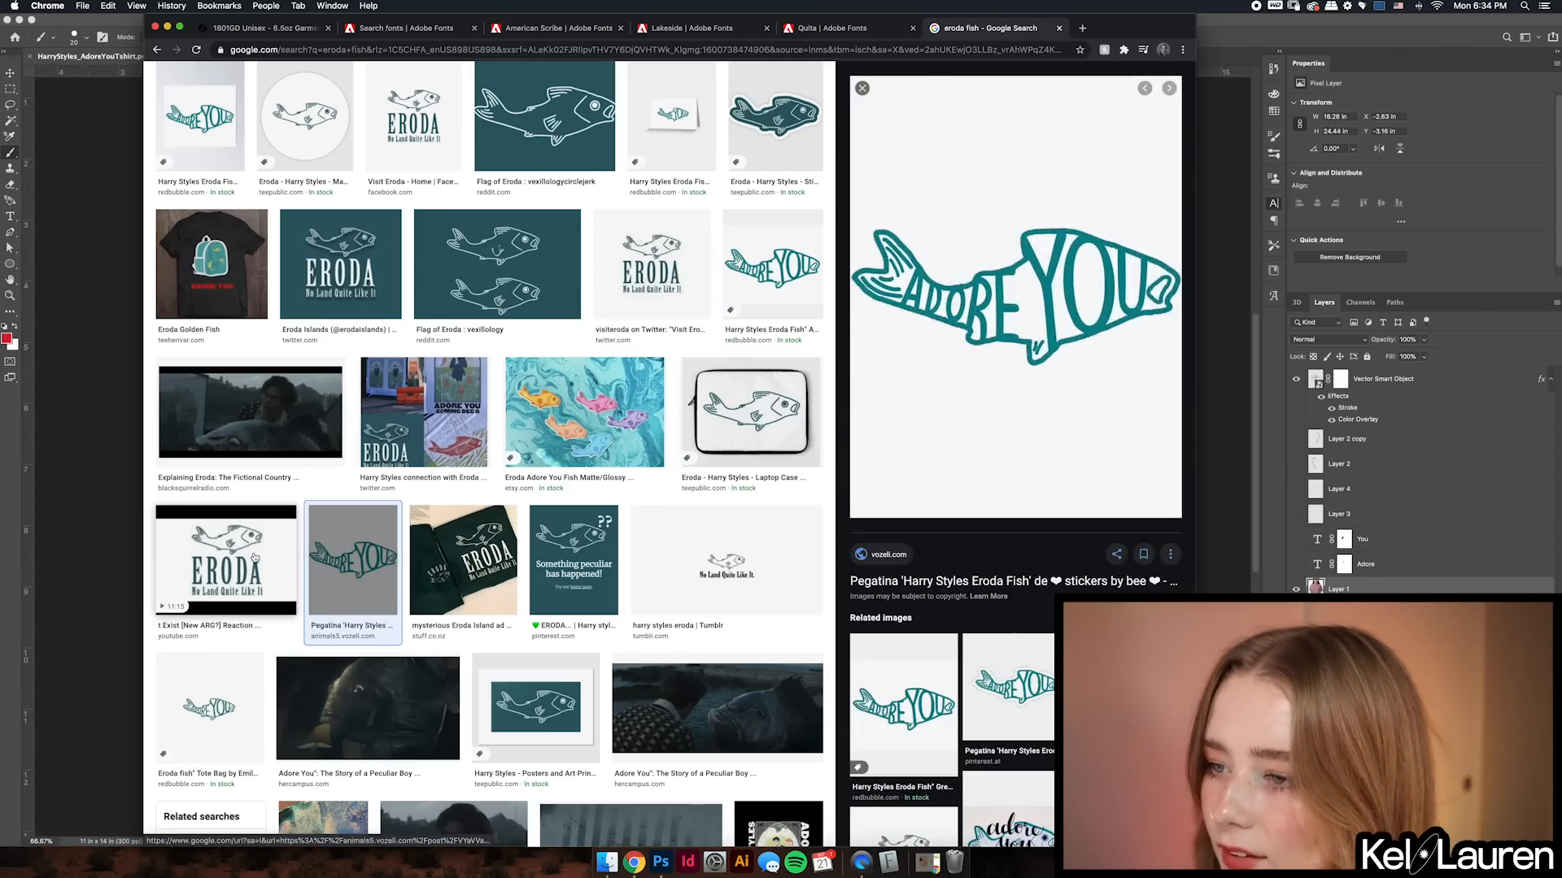
click(227, 563)
click(992, 612)
right_click(1020, 176)
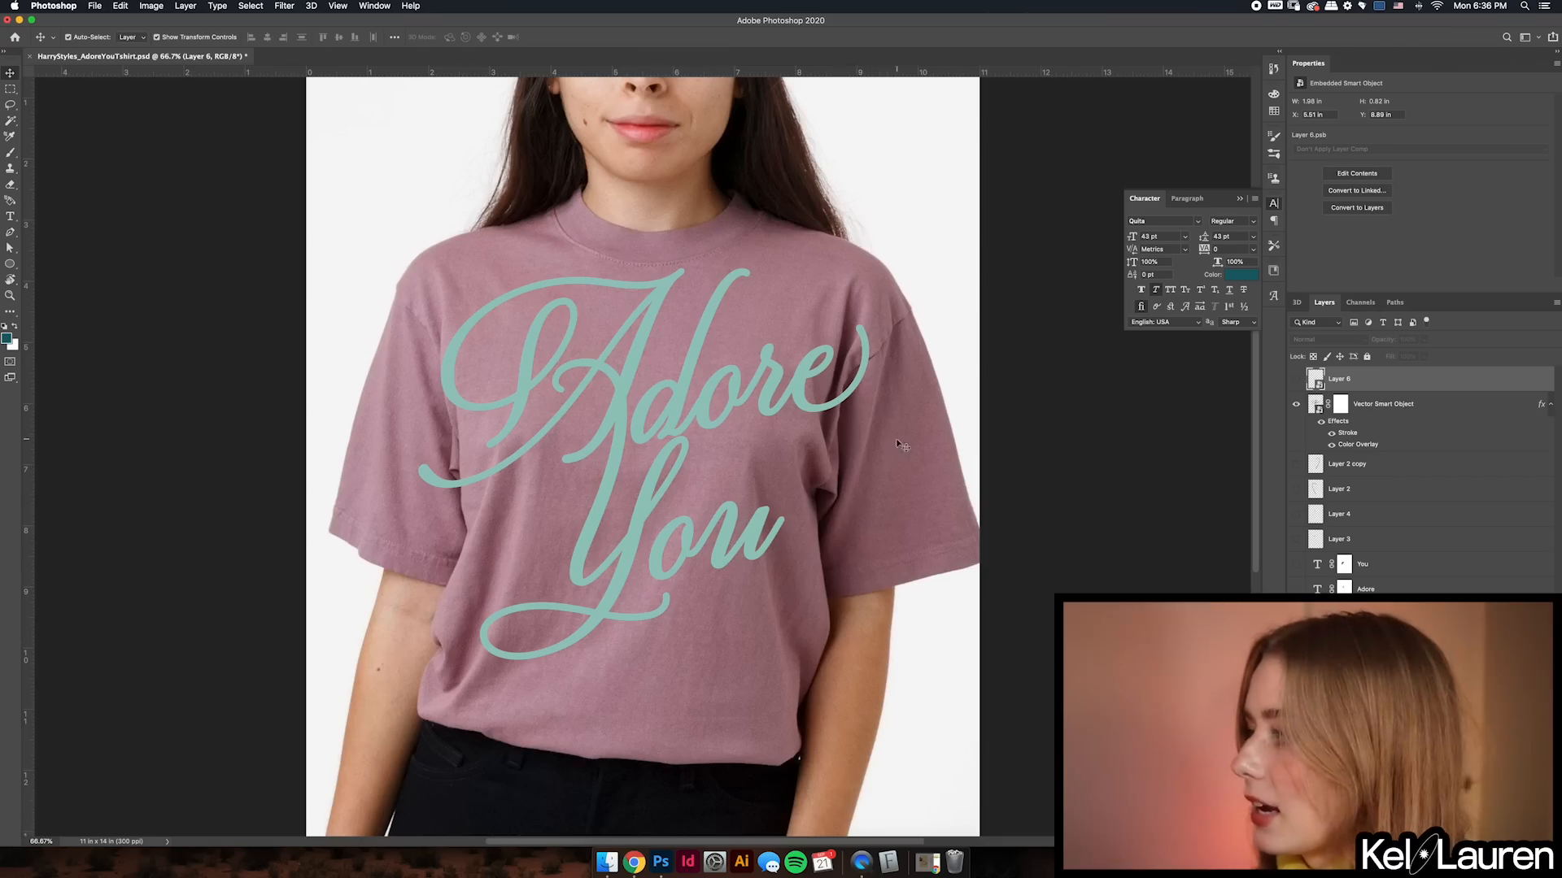
- Select the "Adore You" lettering in the T-shirt document and open its Stroke effect settings
click(1416, 405)
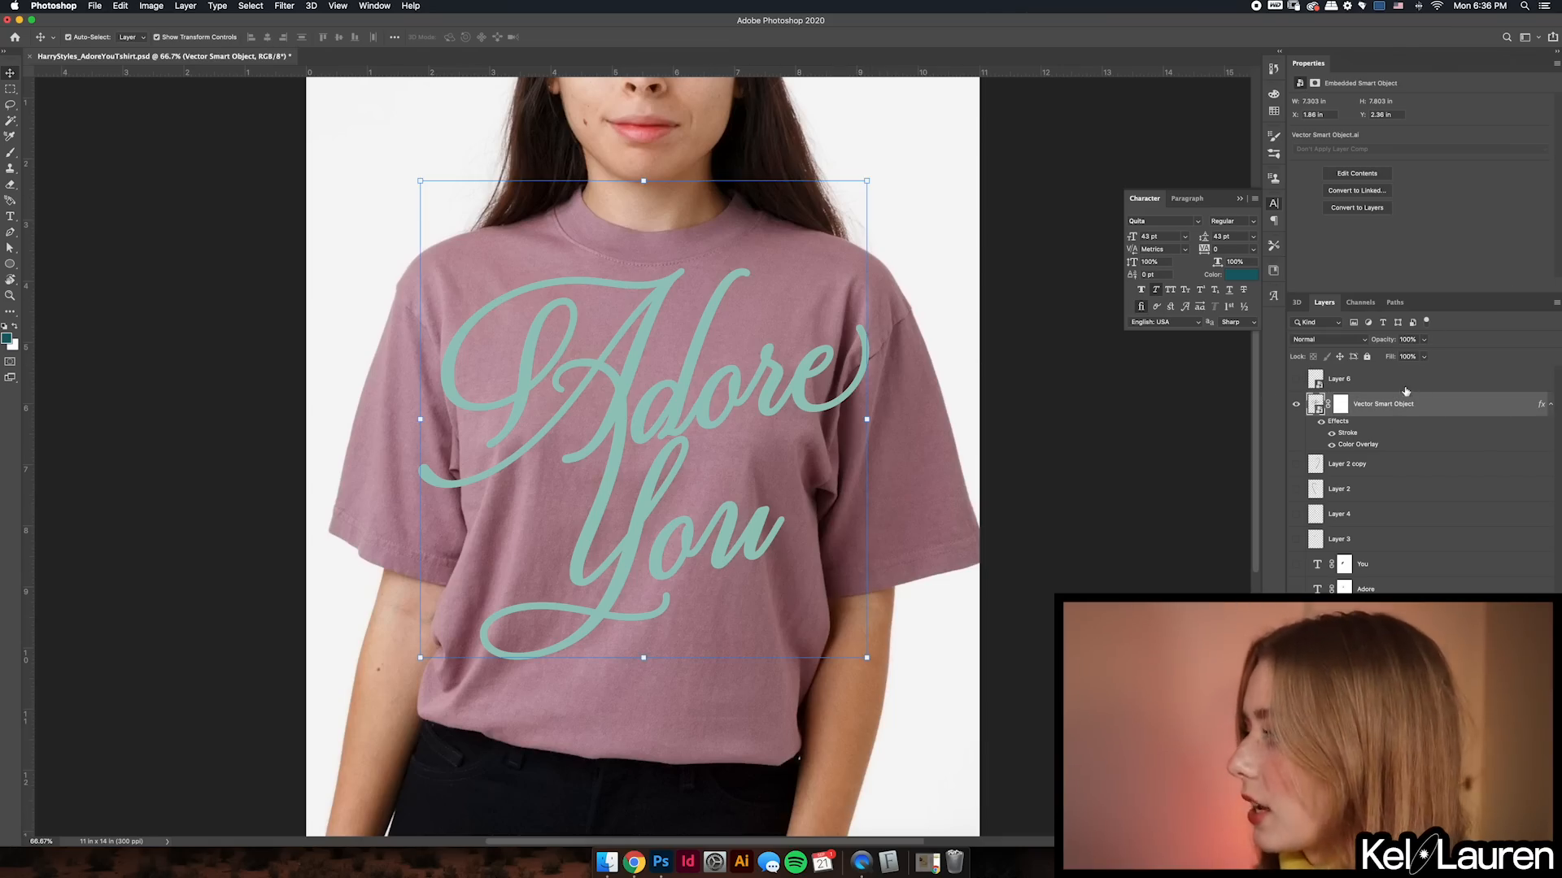
double_click(1357, 435)
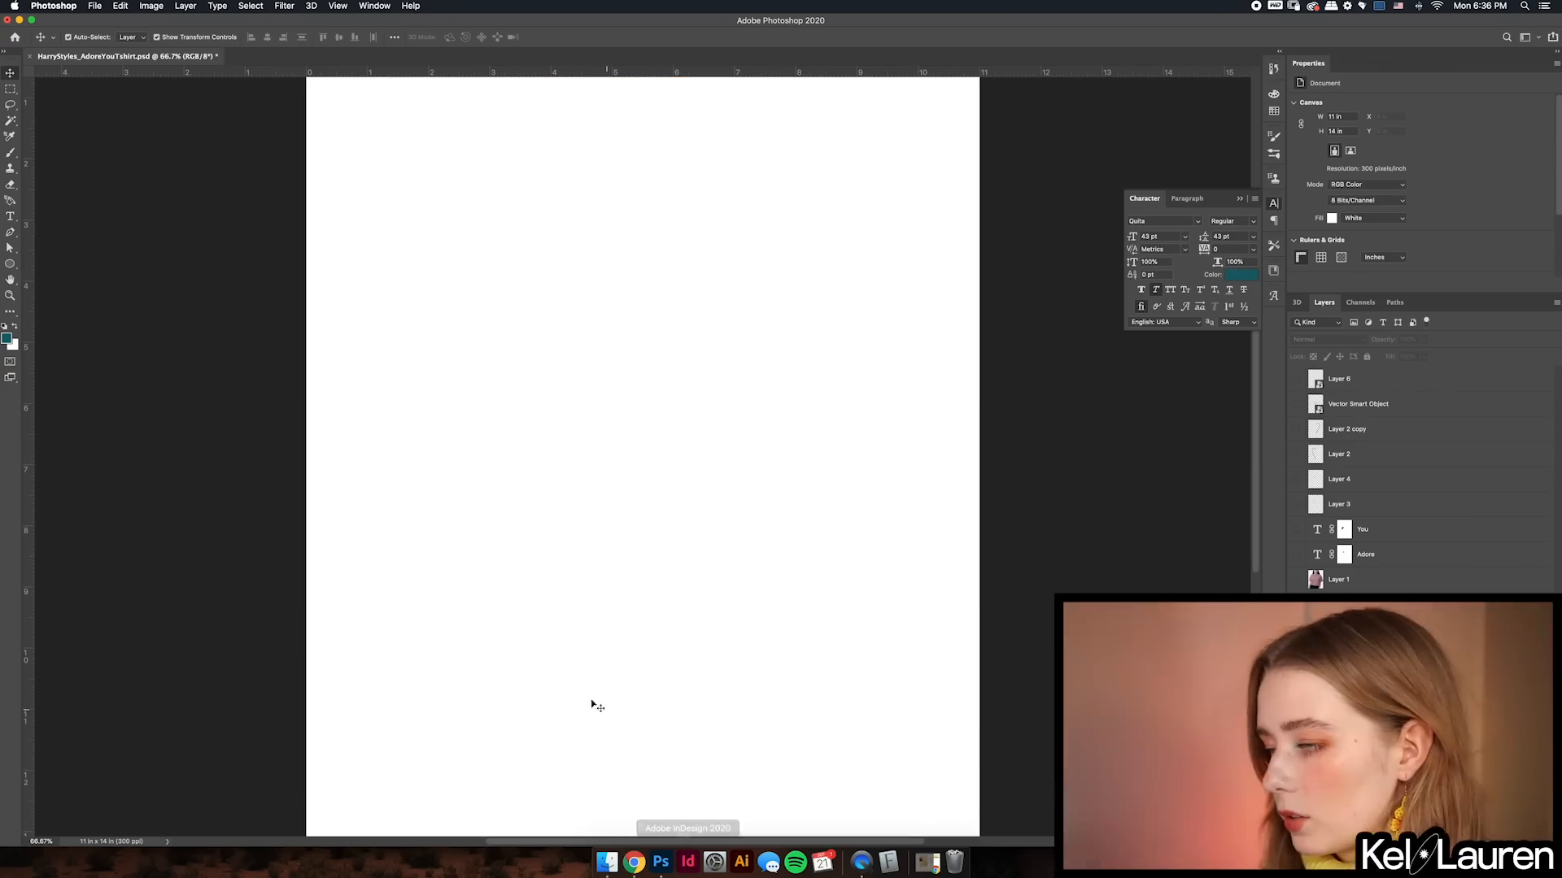
- Add the text "Visit Eroda" in dark teal Quita and enlarge it to 153.24 pt across the upper part of the page
key(t)
click(511, 399)
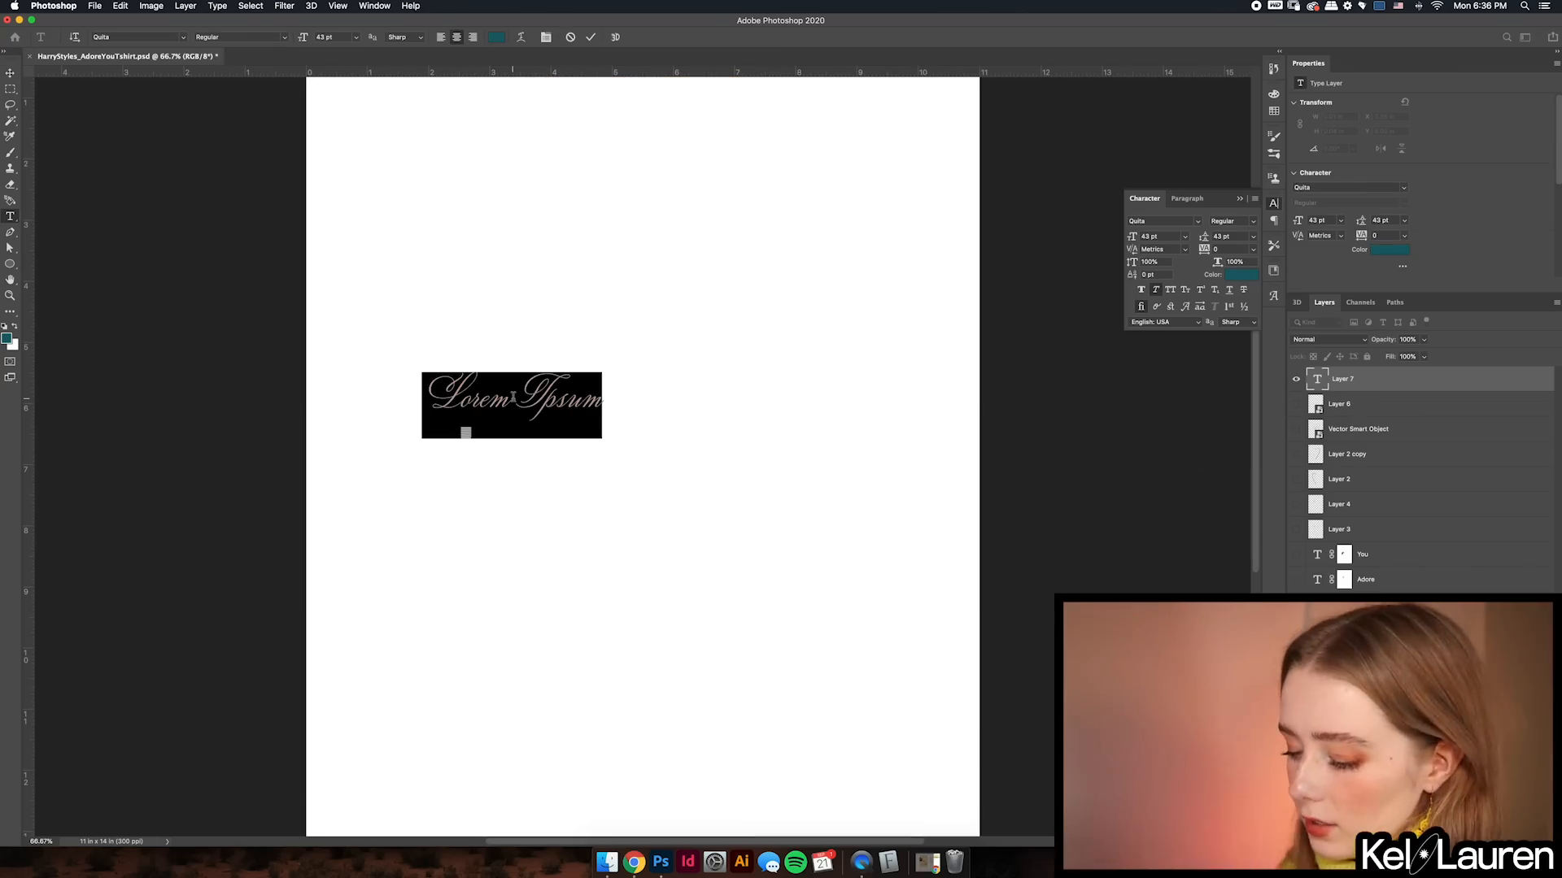
text(Eisit Eroda)
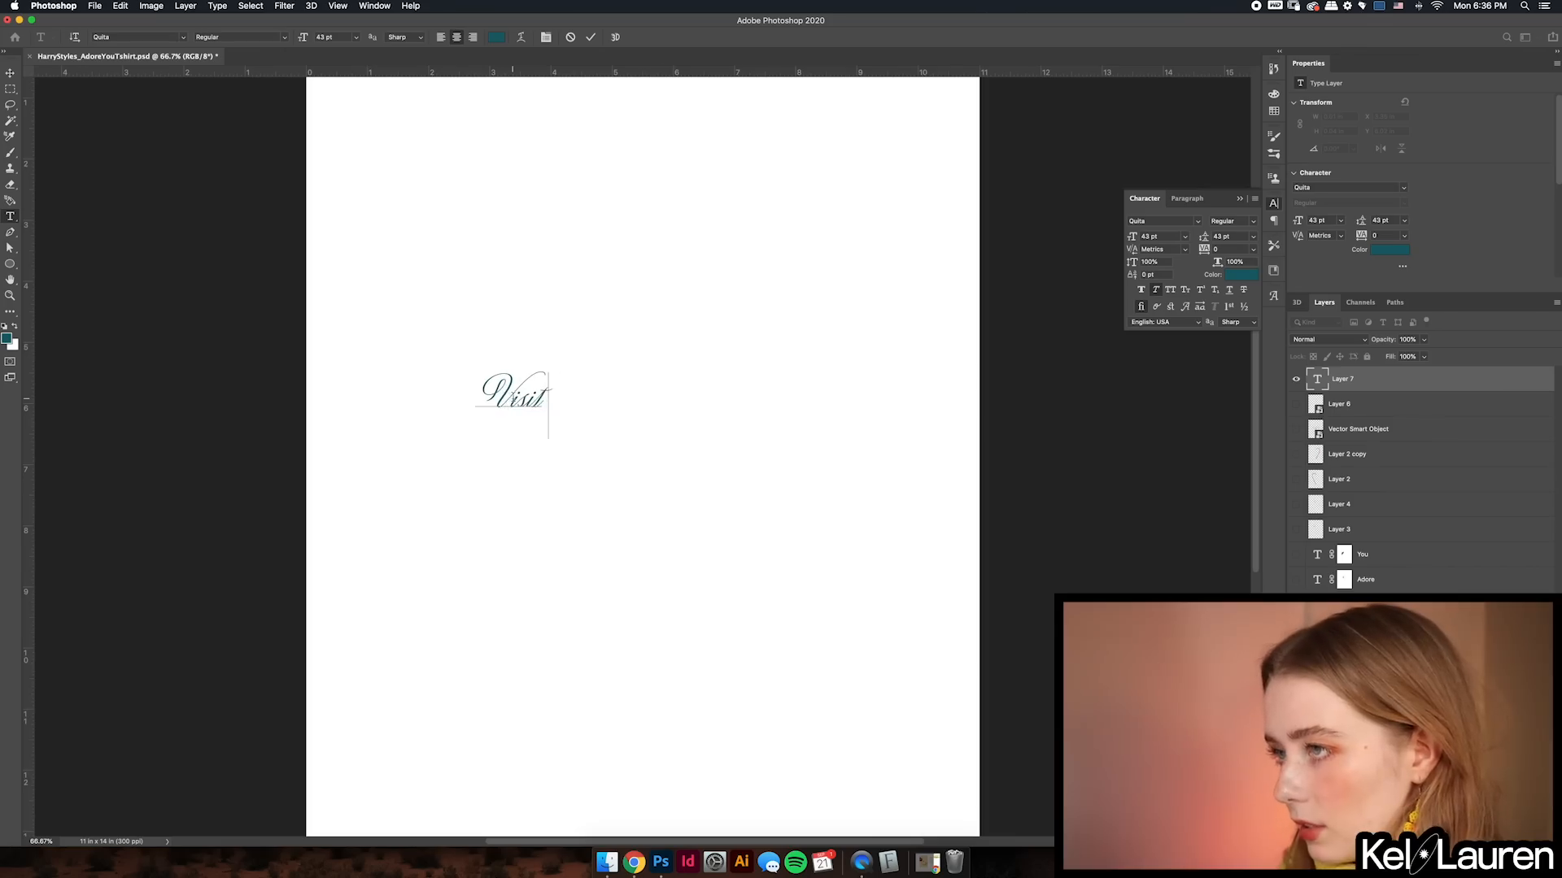
drag(671, 351, 729, 331)
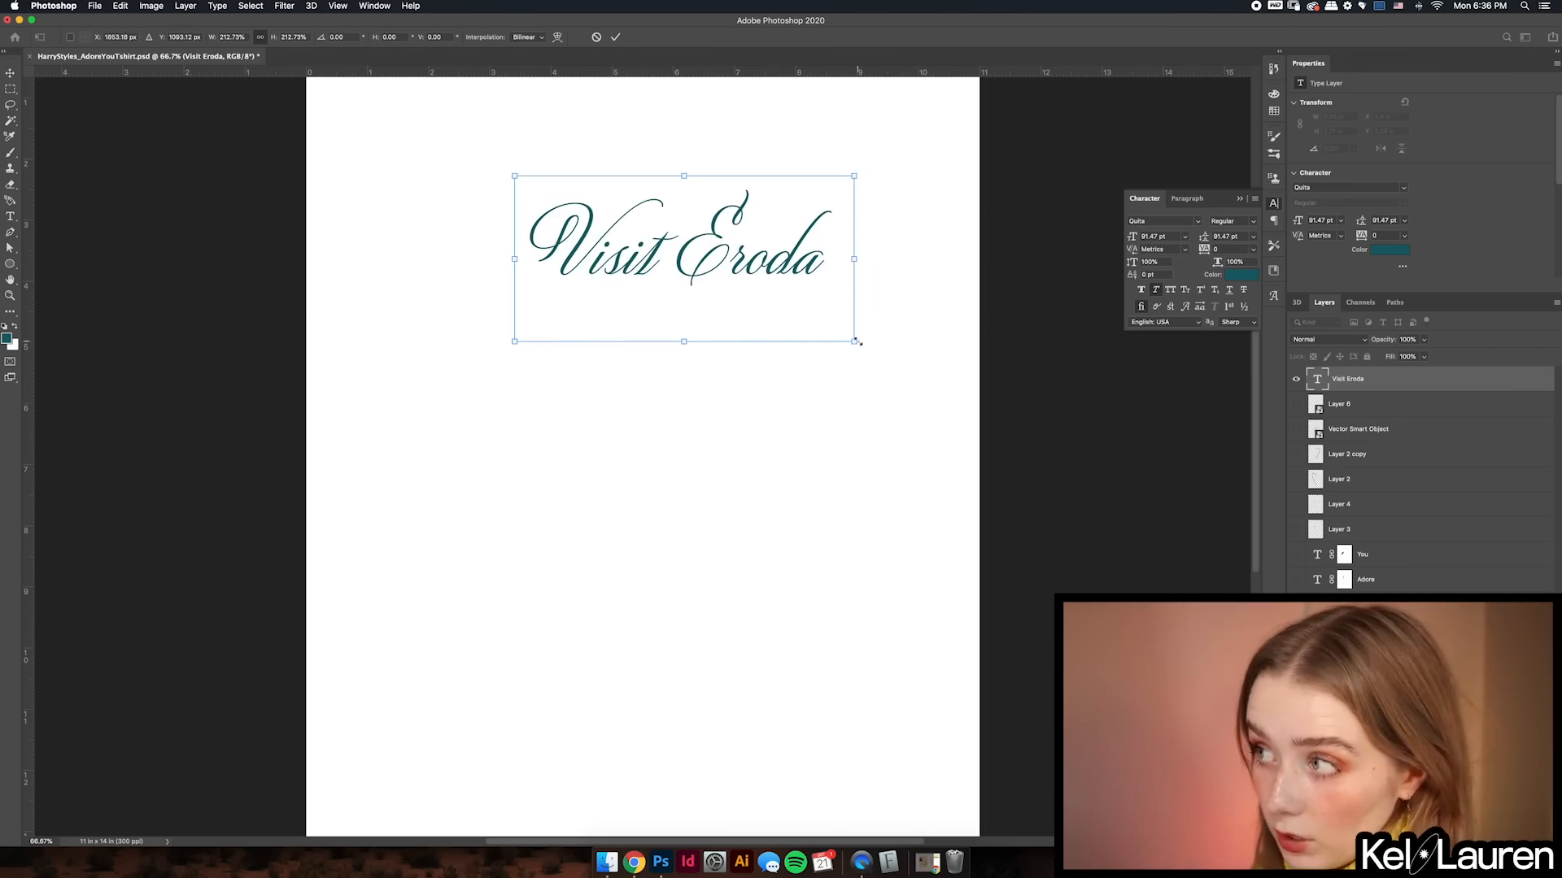
drag(871, 367, 958, 433)
key(Return)
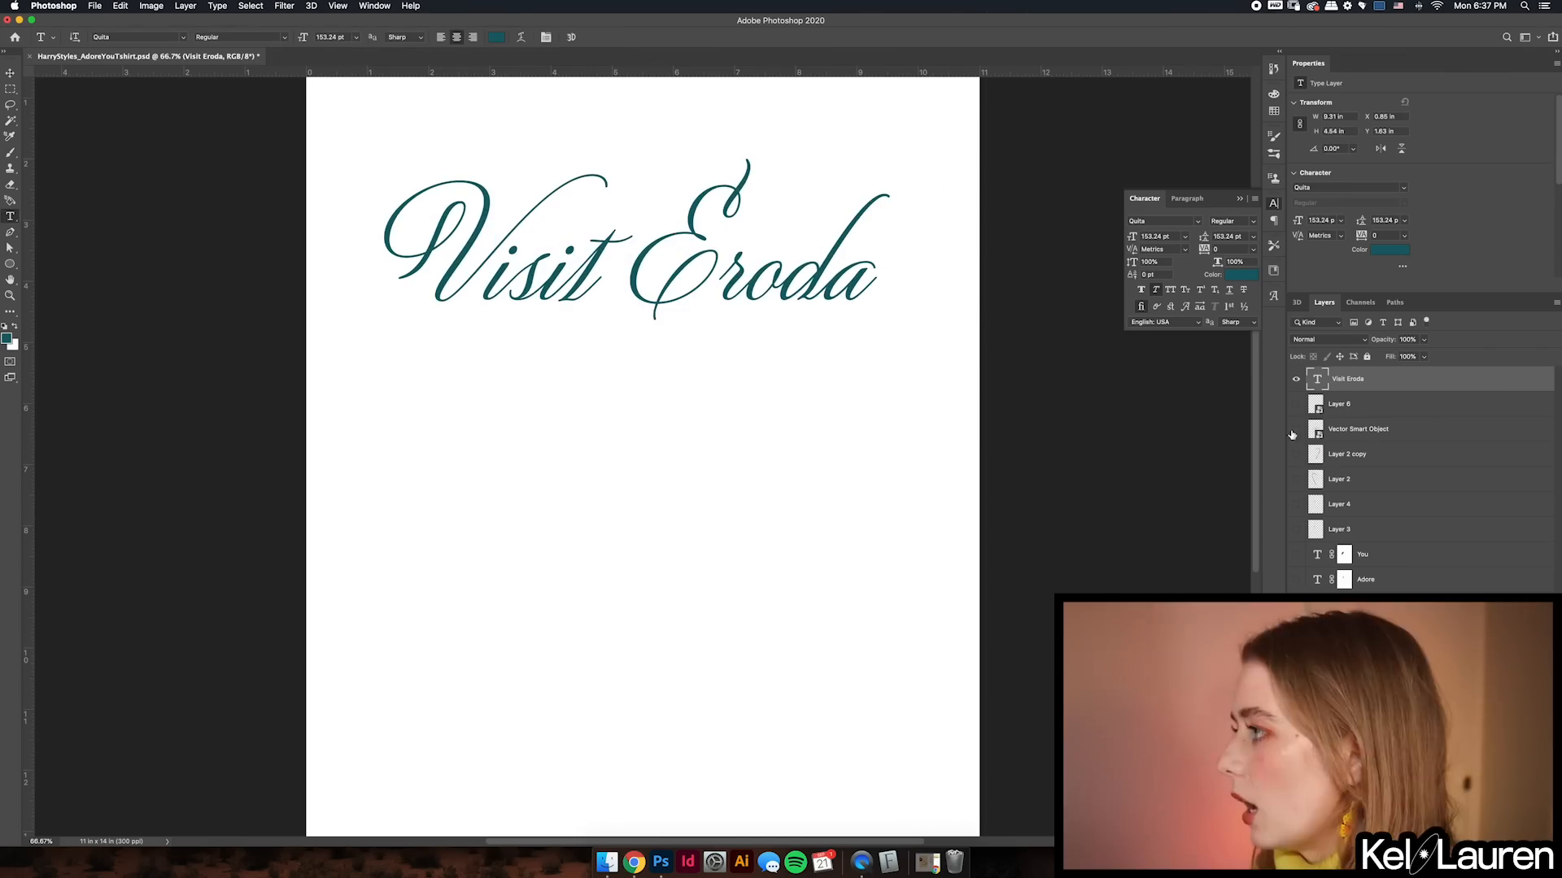
- Briefly show the "Adore You" lettering beneath "Visit Eroda" for comparison and hide it again
click(1295, 430)
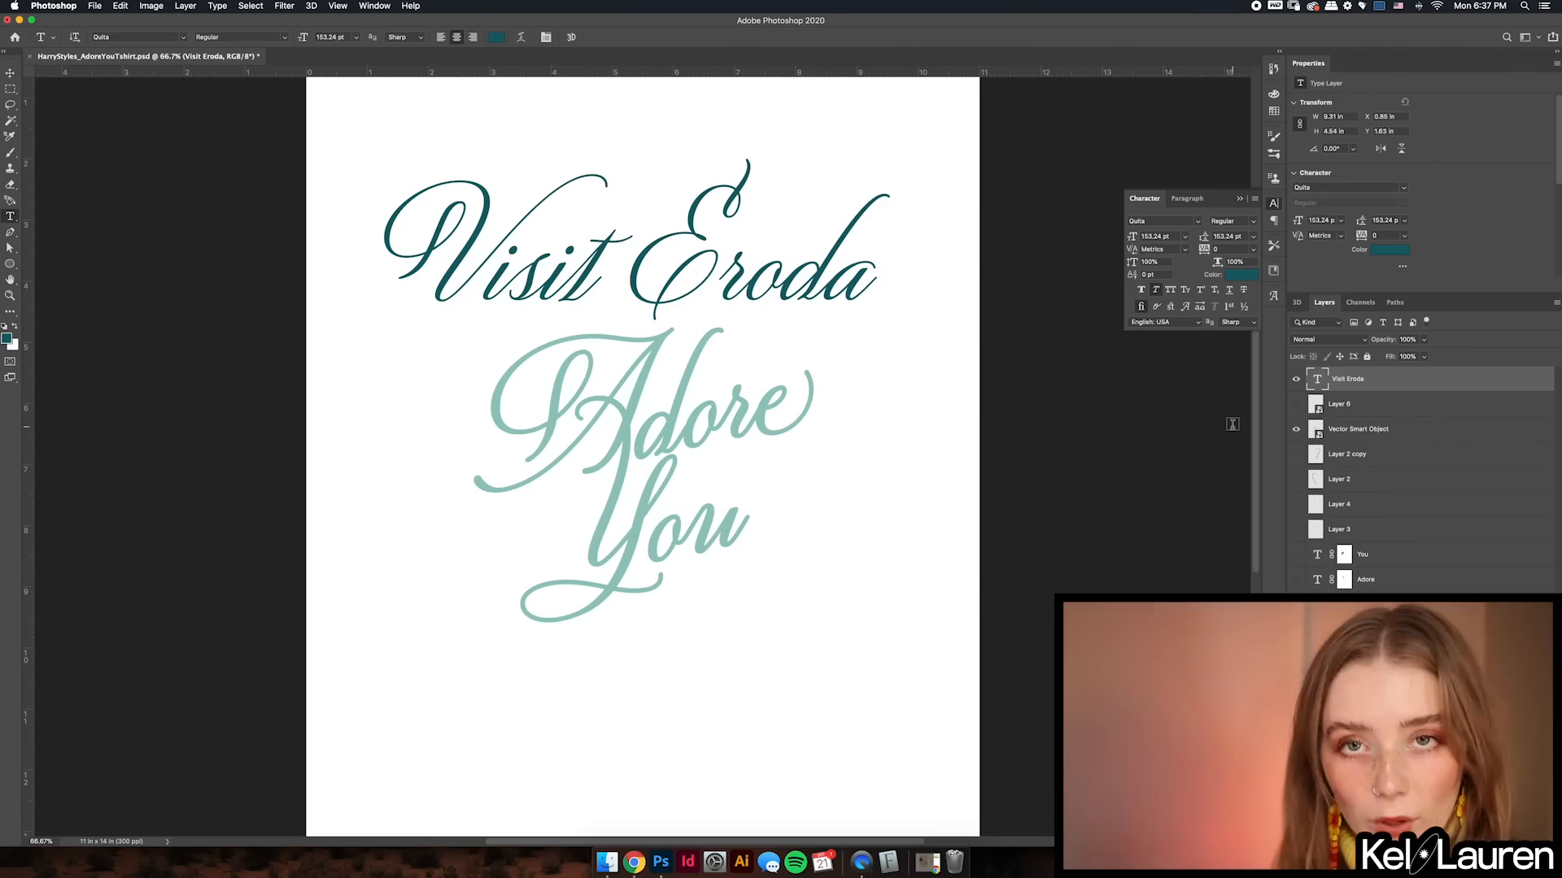
click(1296, 430)
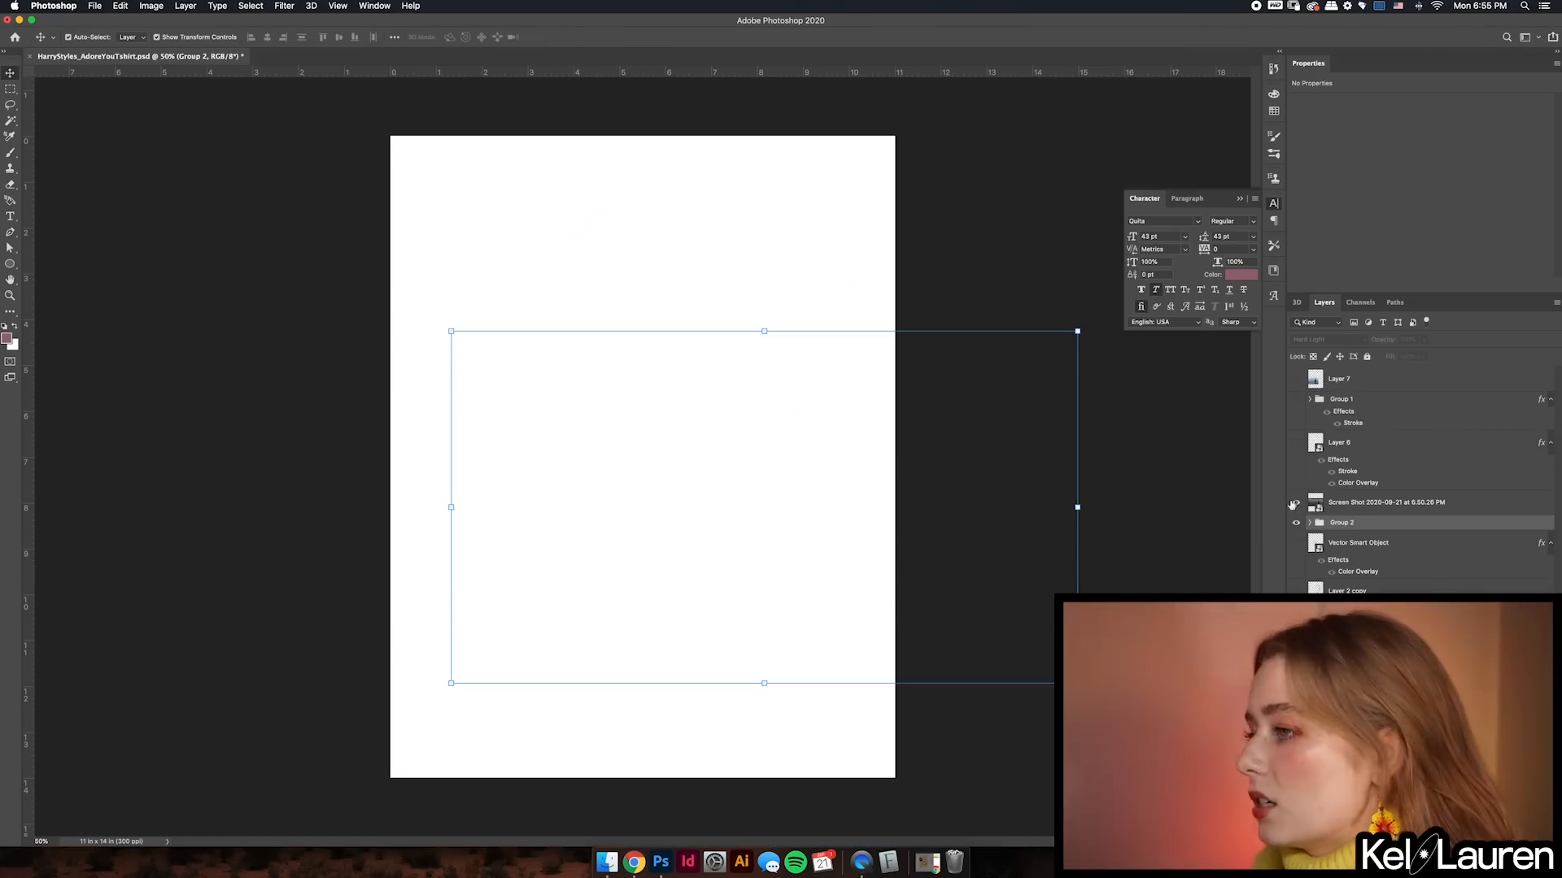
- Show the video screenshot of the man by the sea, expand Group 2, and move the screenshot above the coastline image
click(1295, 505)
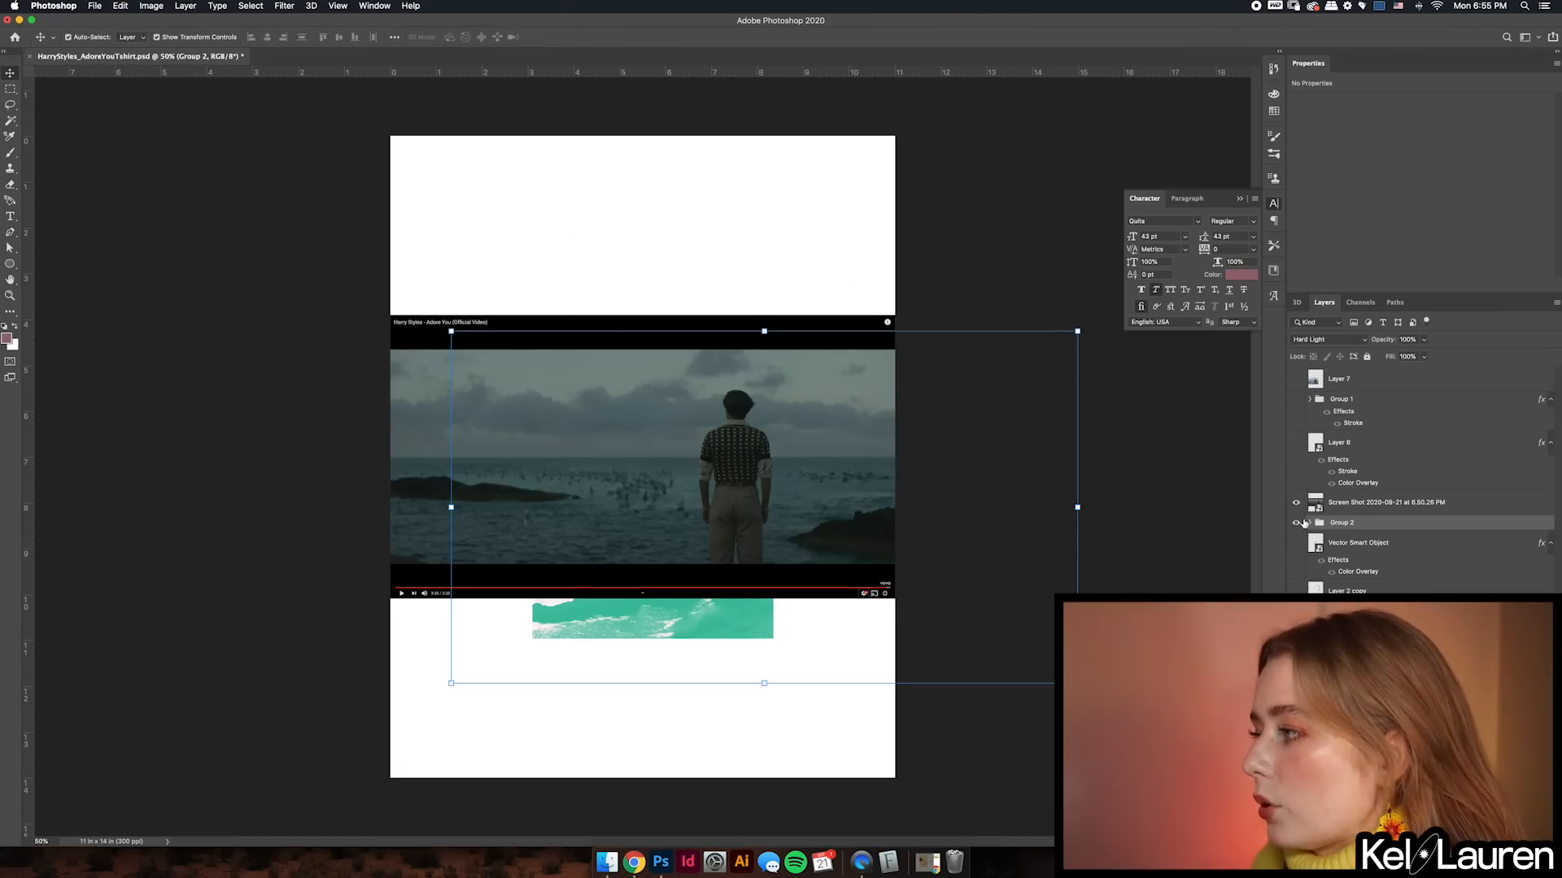
click(1309, 523)
drag(750, 415, 741, 187)
click(672, 516)
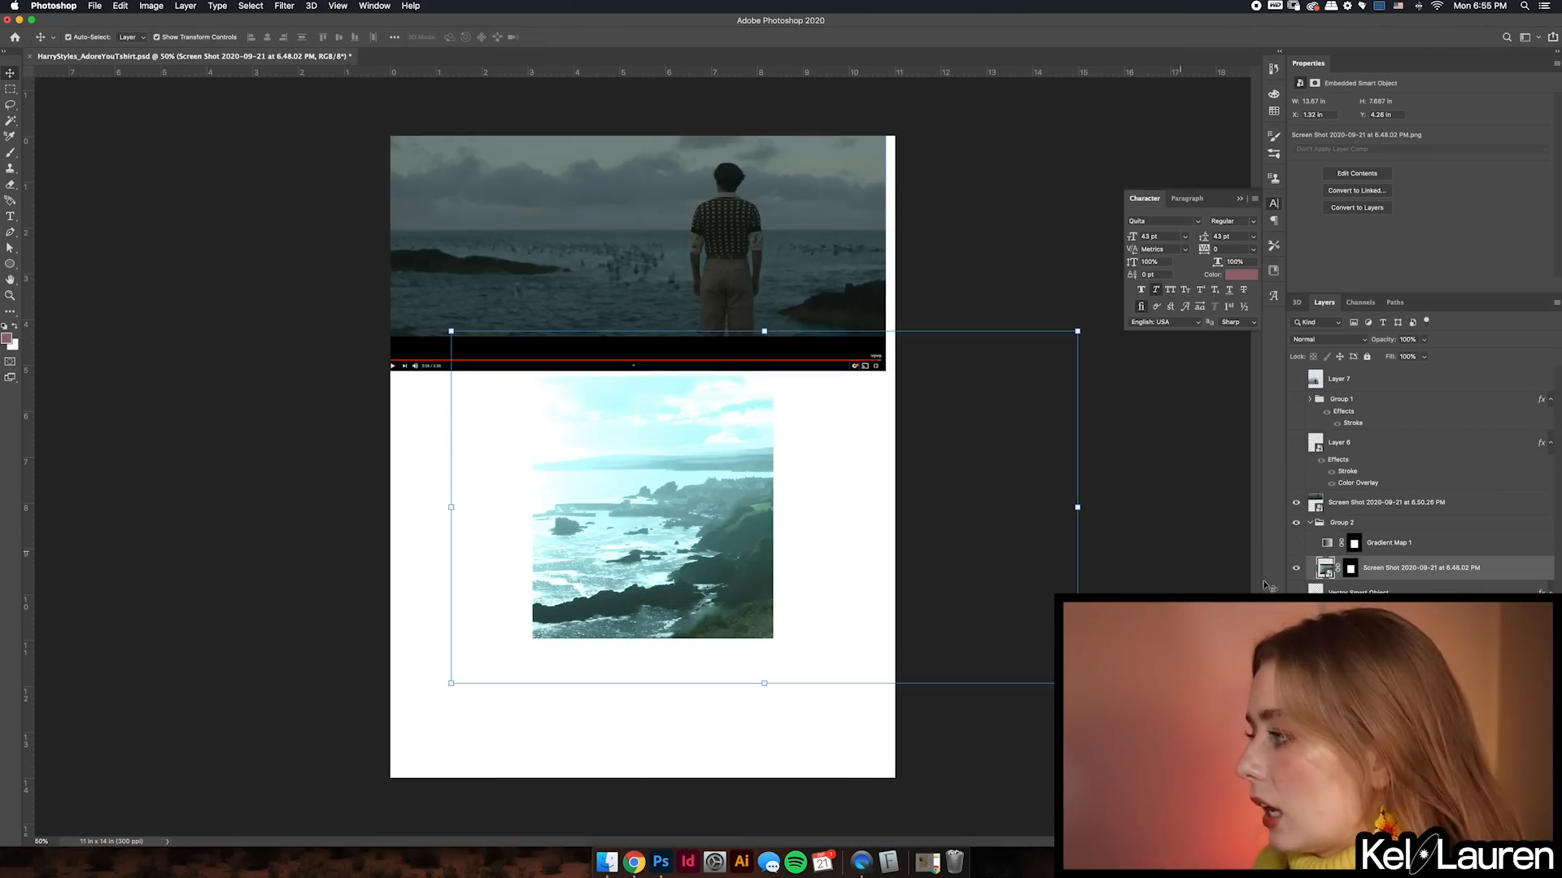
- Compare the Normal blend mode with Hard Light on Group 2 without applying a change
click(1409, 525)
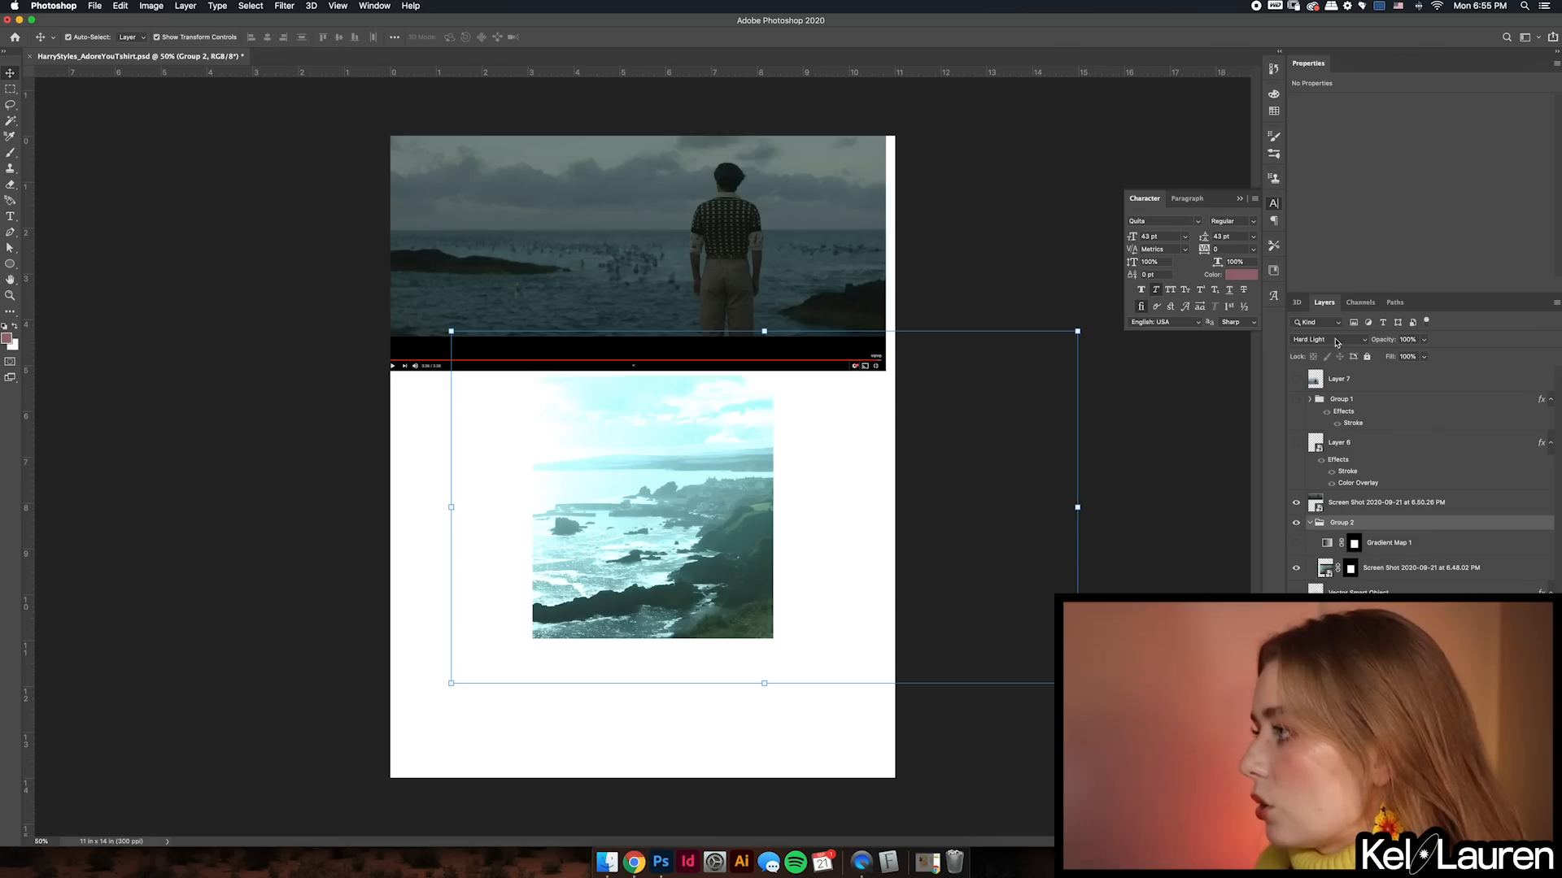
click(1334, 339)
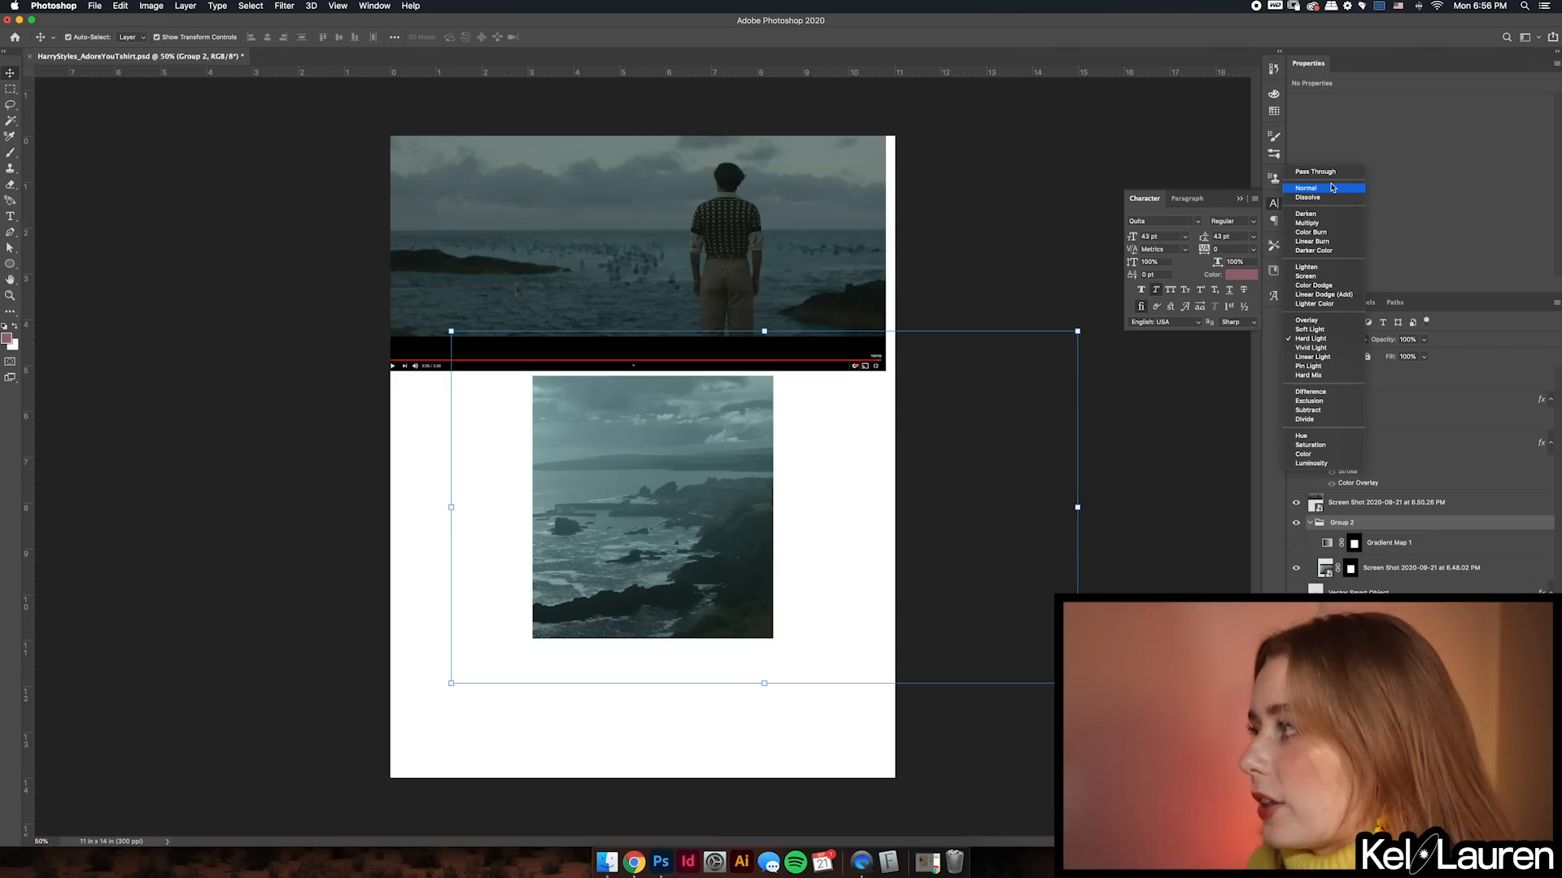
key(Escape)
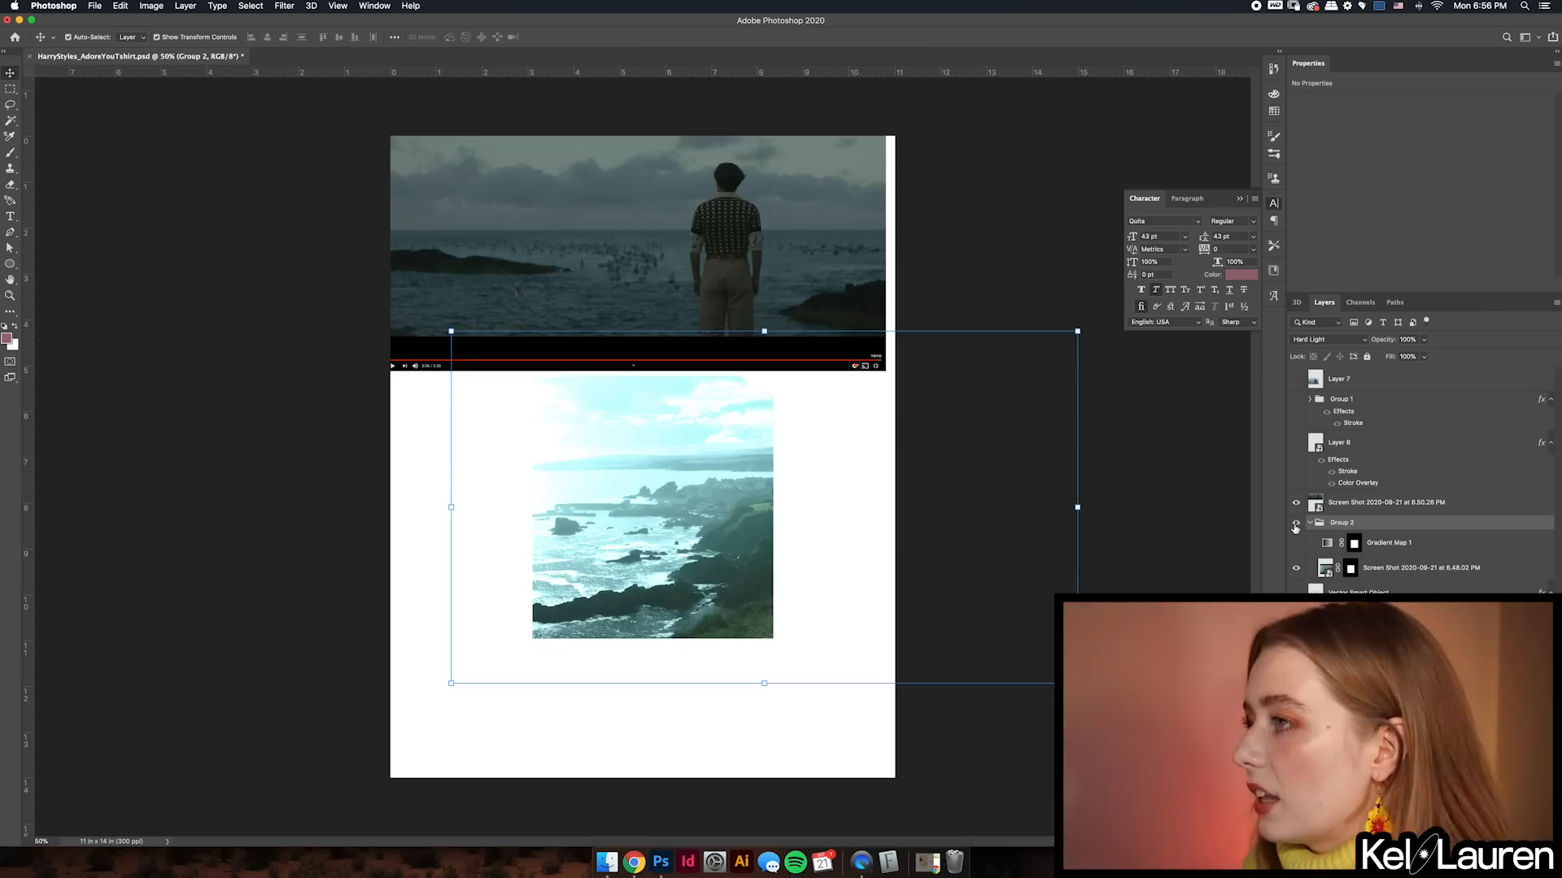
- Shift the video screenshot to X 1.32 in, Y -1.34 in and hide its layer
drag(750, 208, 811, 195)
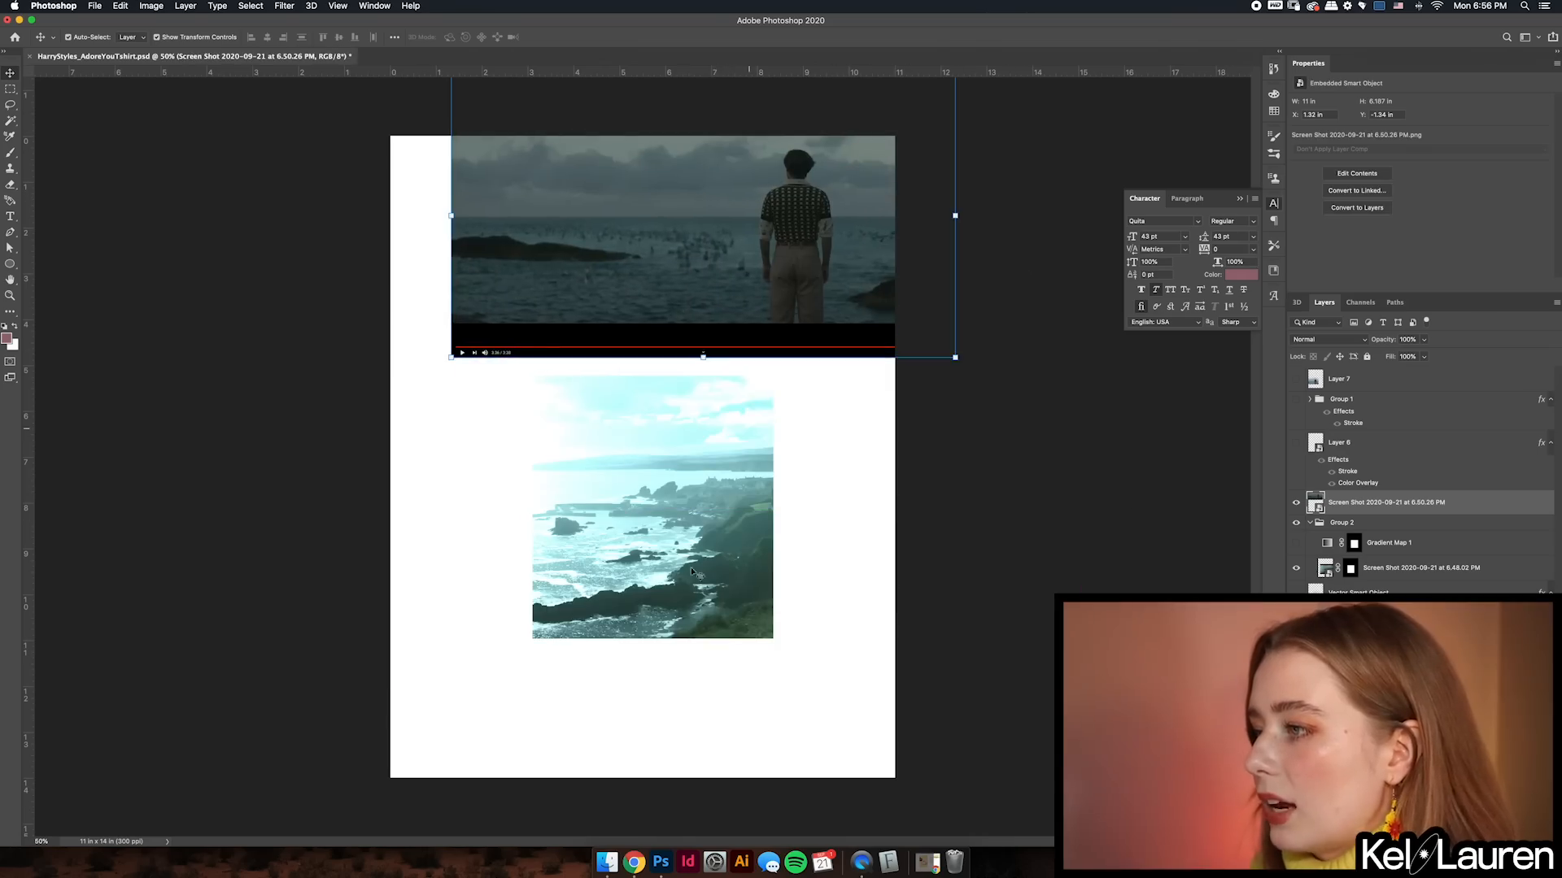
click(1297, 502)
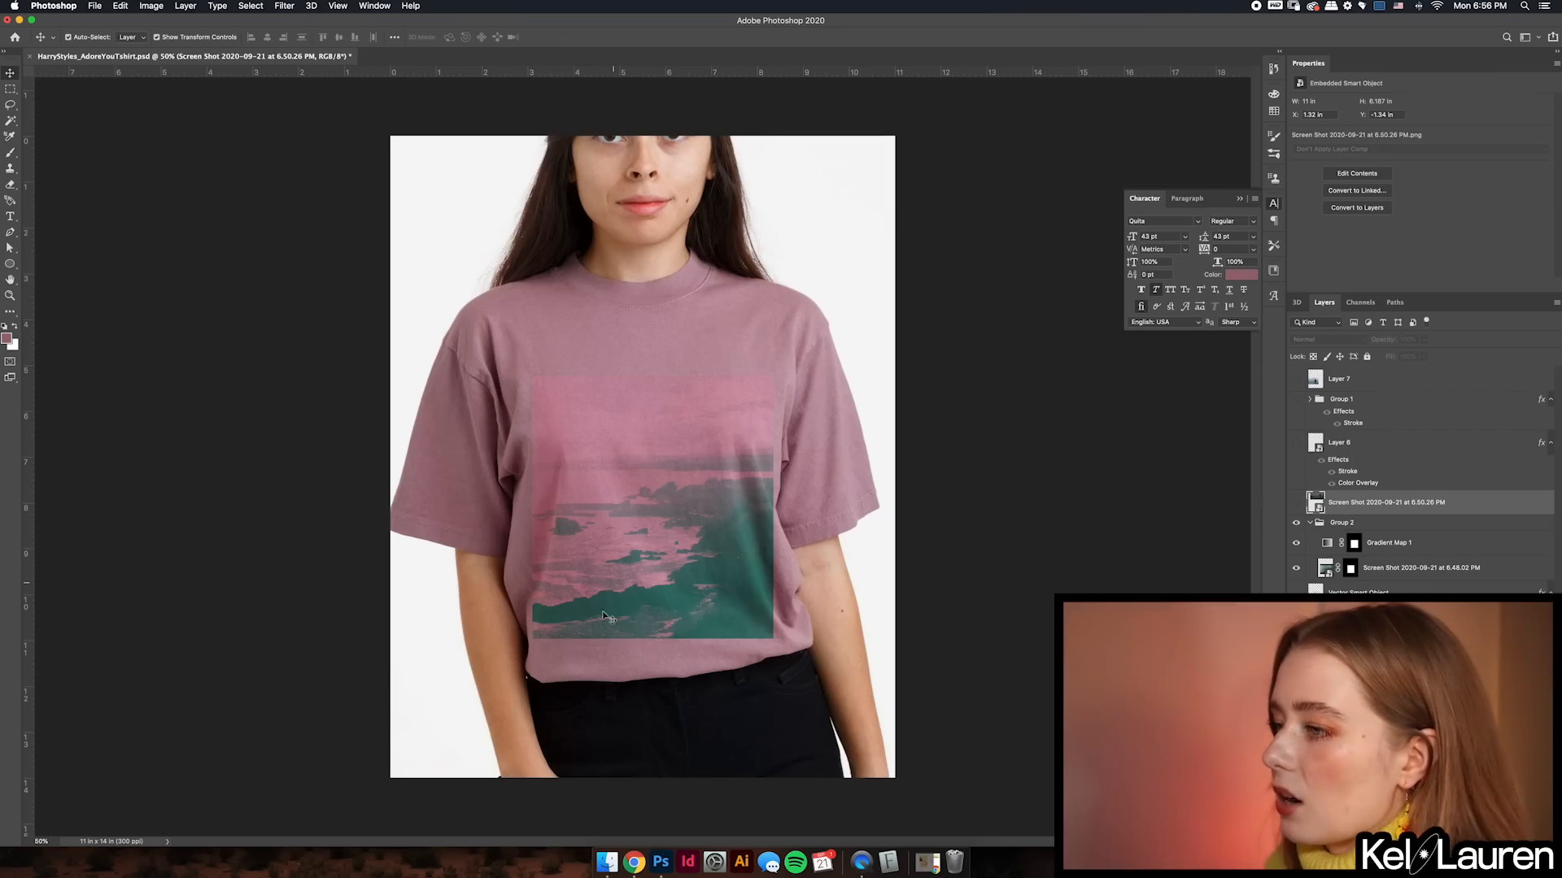
- Hide the T-shirt photo and add a new layer beneath Group 2 filled with the mauve foreground color
click(1296, 700)
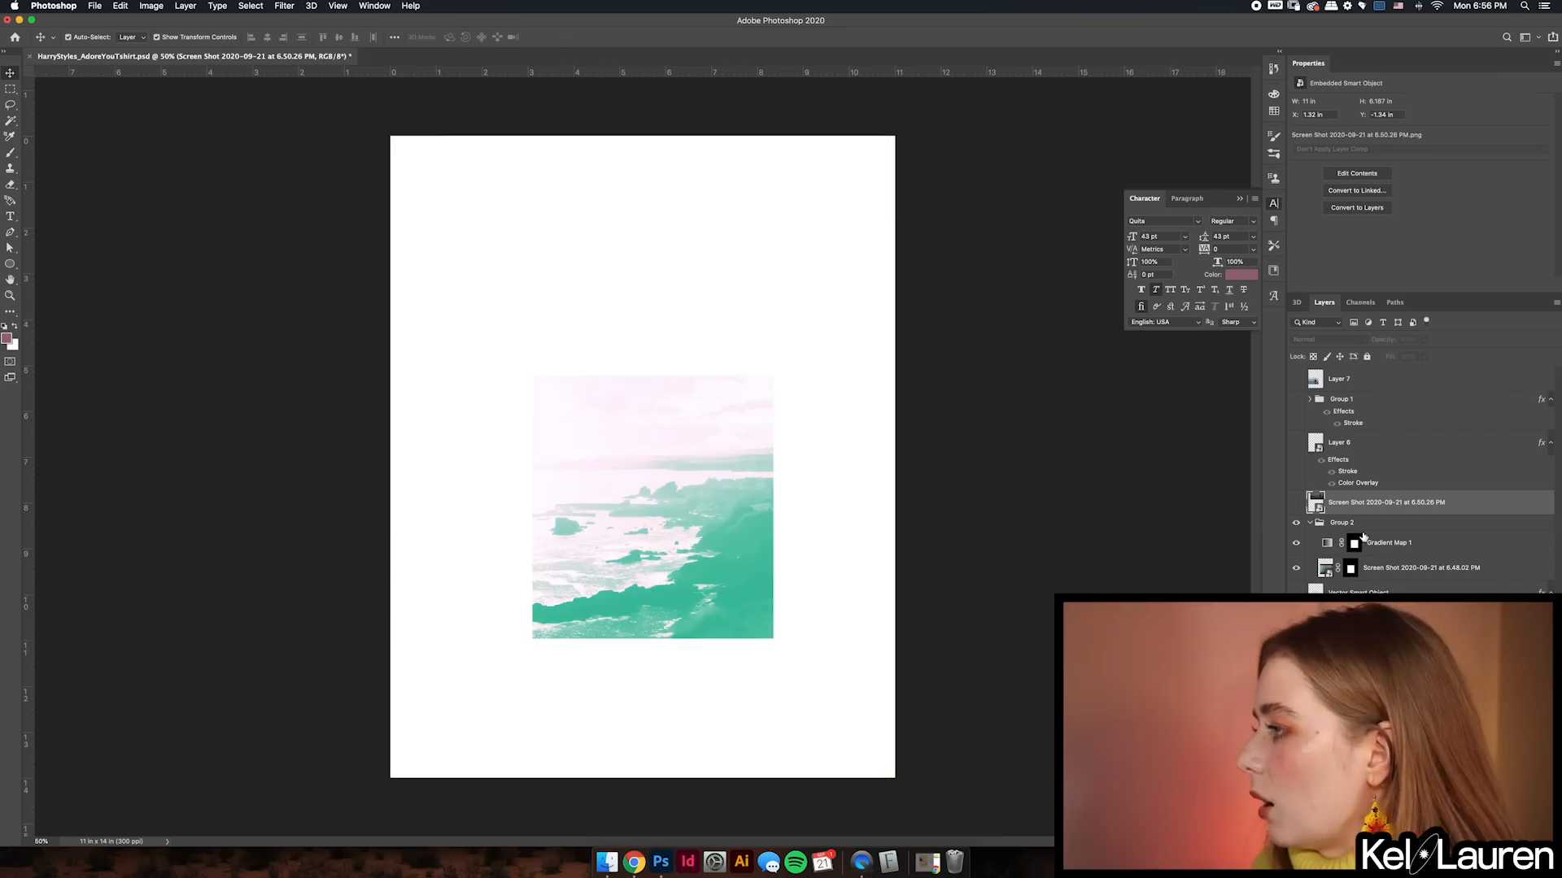
click(1346, 524)
super+click(1455, 841)
key(alt+BackSpace)
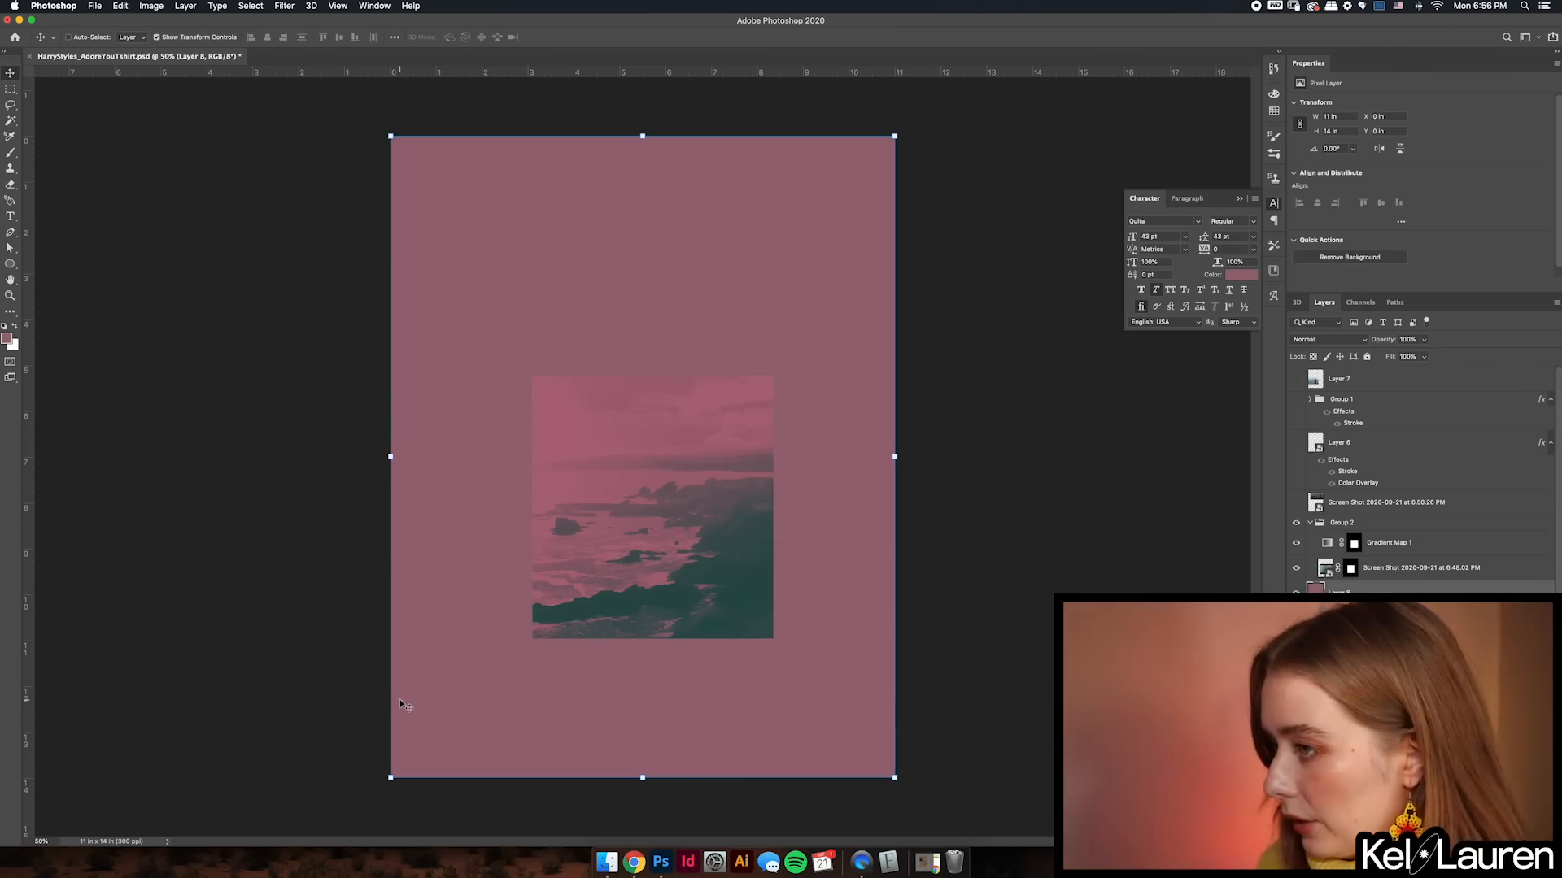
- Add a Levels adjustment beneath the Gradient Map in Group 2 and lower its white input level
click(1389, 543)
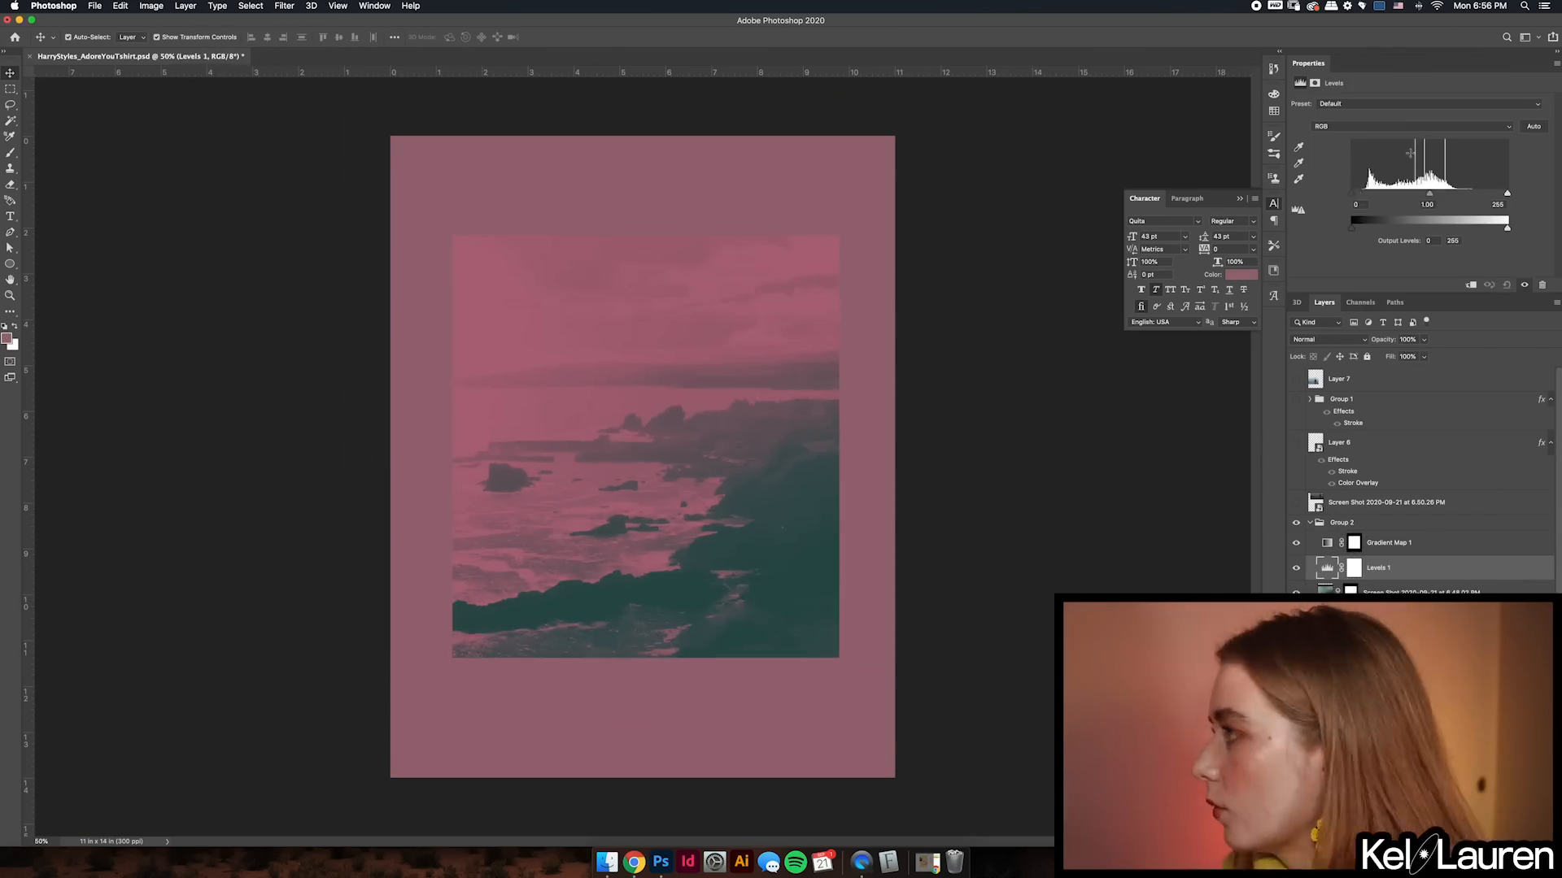
drag(1506, 192, 1452, 193)
- Edit the Gradient Map in Group 2 and toggle the Levels adjustment's visibility to compare the coastline image
click(1389, 543)
click(1330, 340)
click(1308, 339)
click(1415, 108)
click(613, 548)
click(1332, 108)
click(1296, 568)
click(1296, 577)
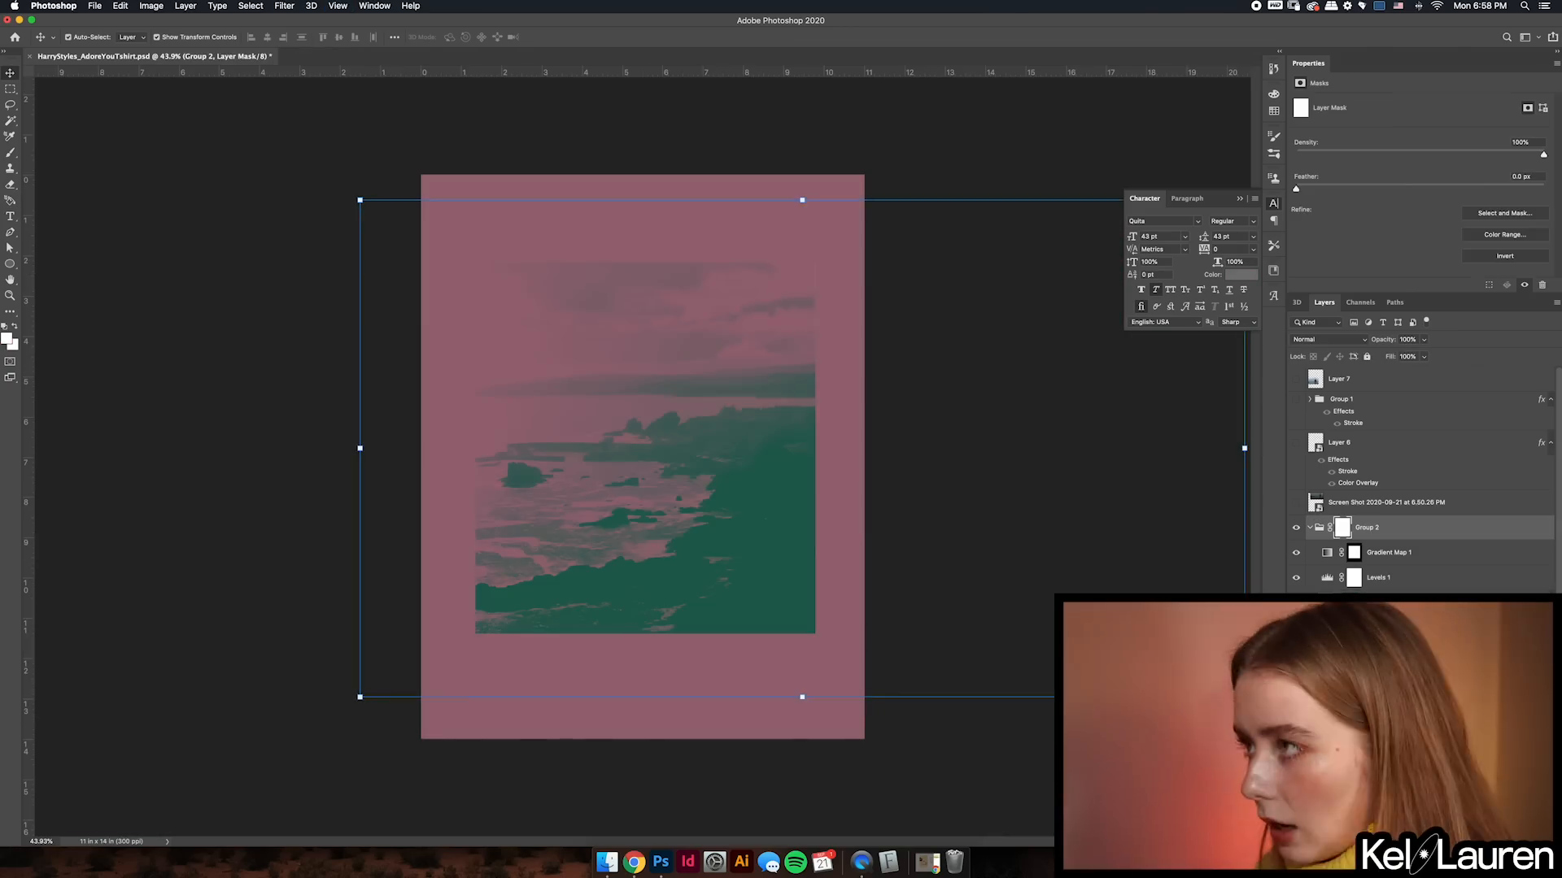
- Ready the Brush tool with the Soft Round Pressure Opacity and Flow preset for painting on Group 2's layer mask
key(b)
click(85, 37)
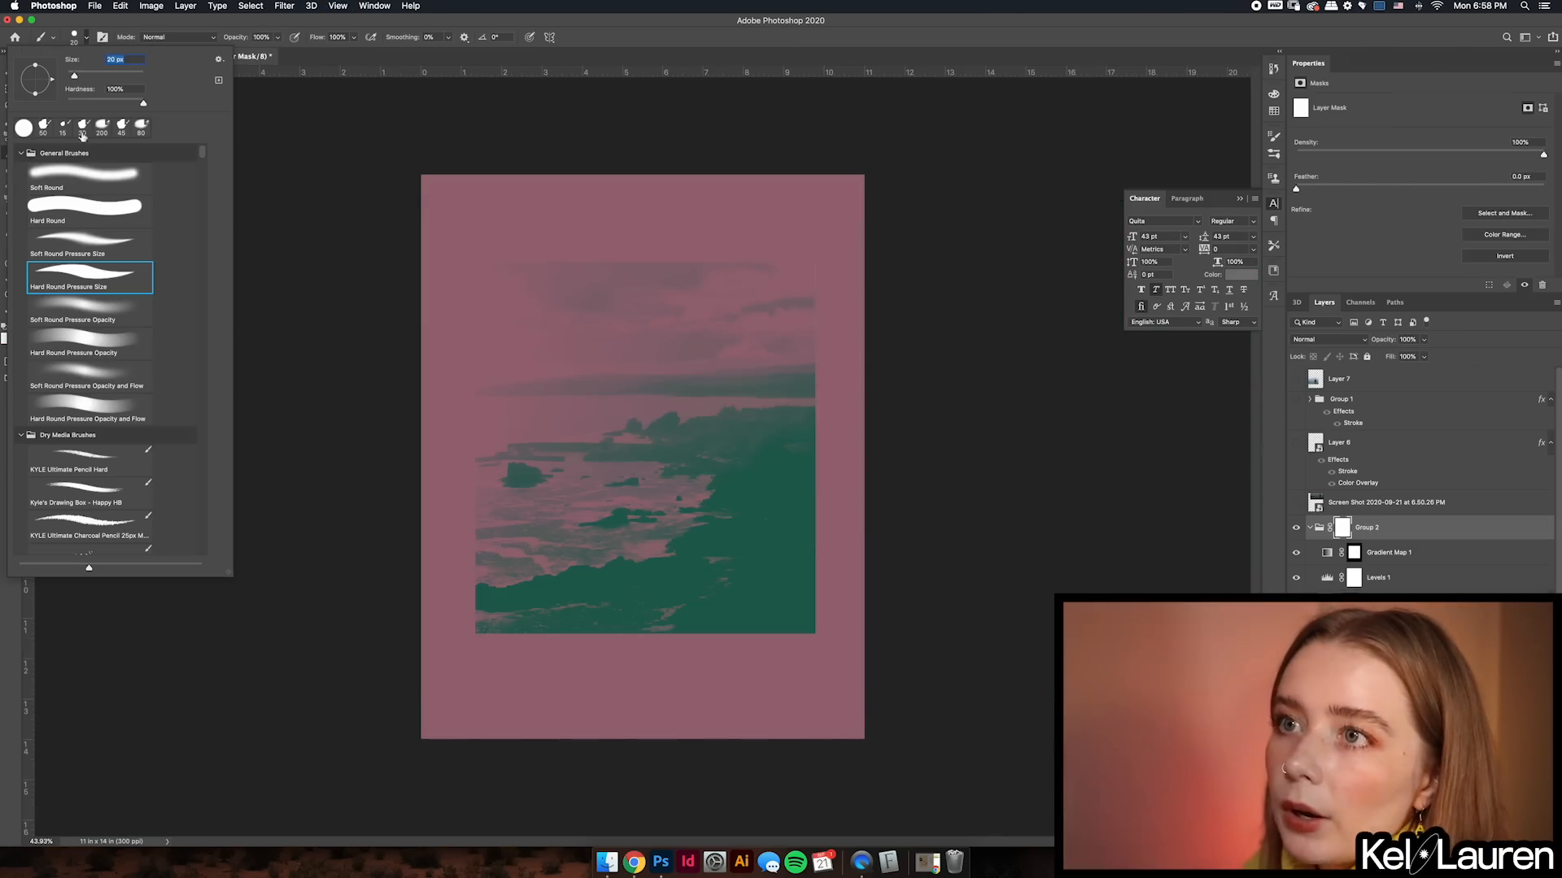
double_click(106, 381)
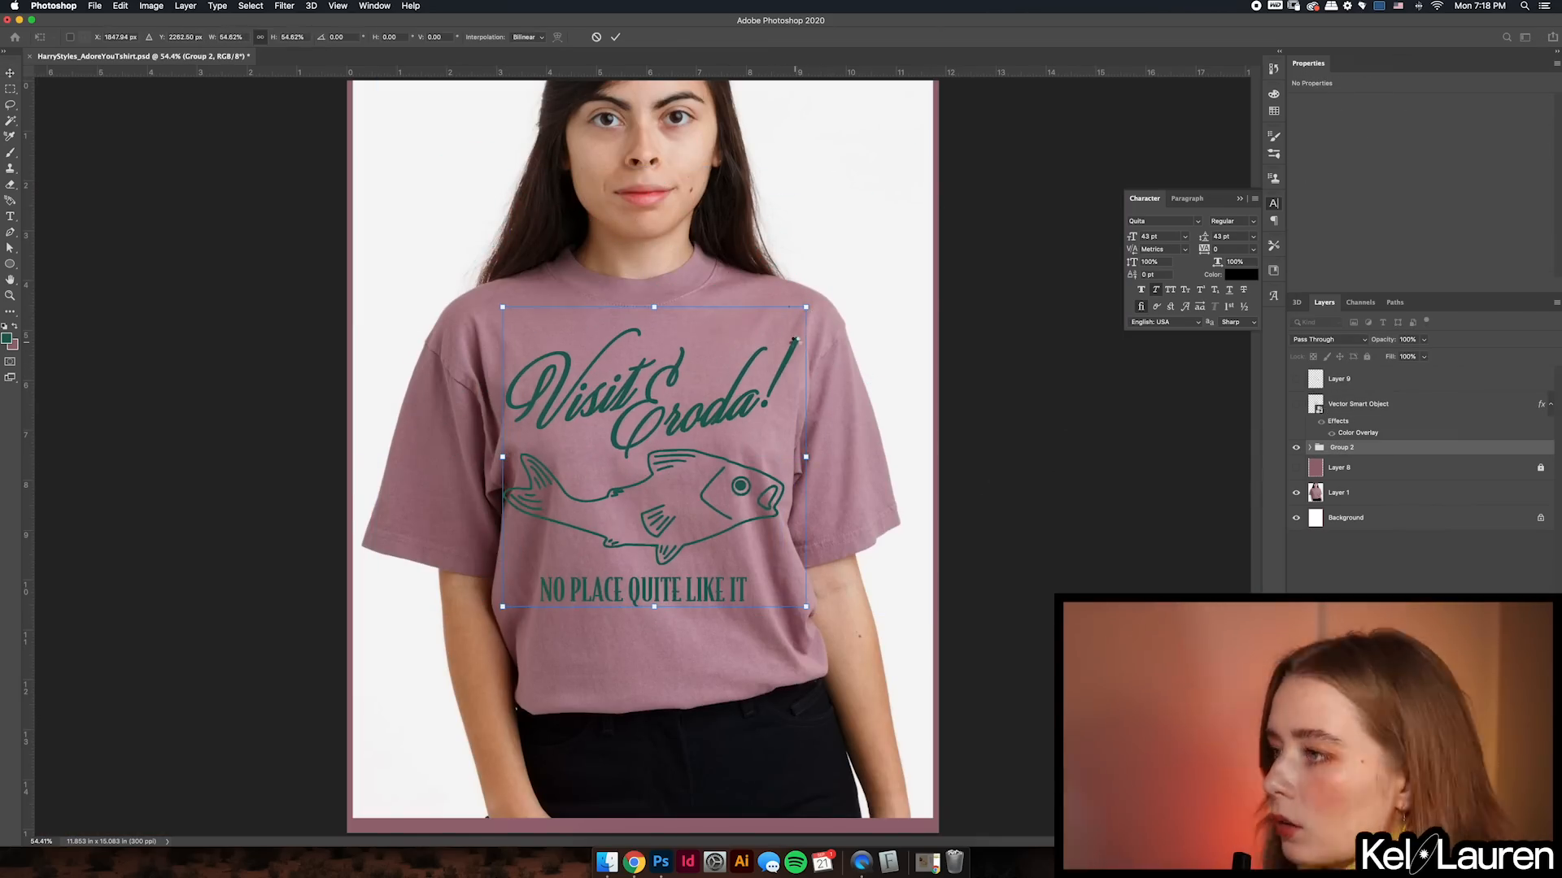
- Apply the 54.82% scaling of the "Visit Eroda!" fish design on the shirt's chest, deselect it, and save the file
key(Return)
click(1220, 547)
key(super+s)
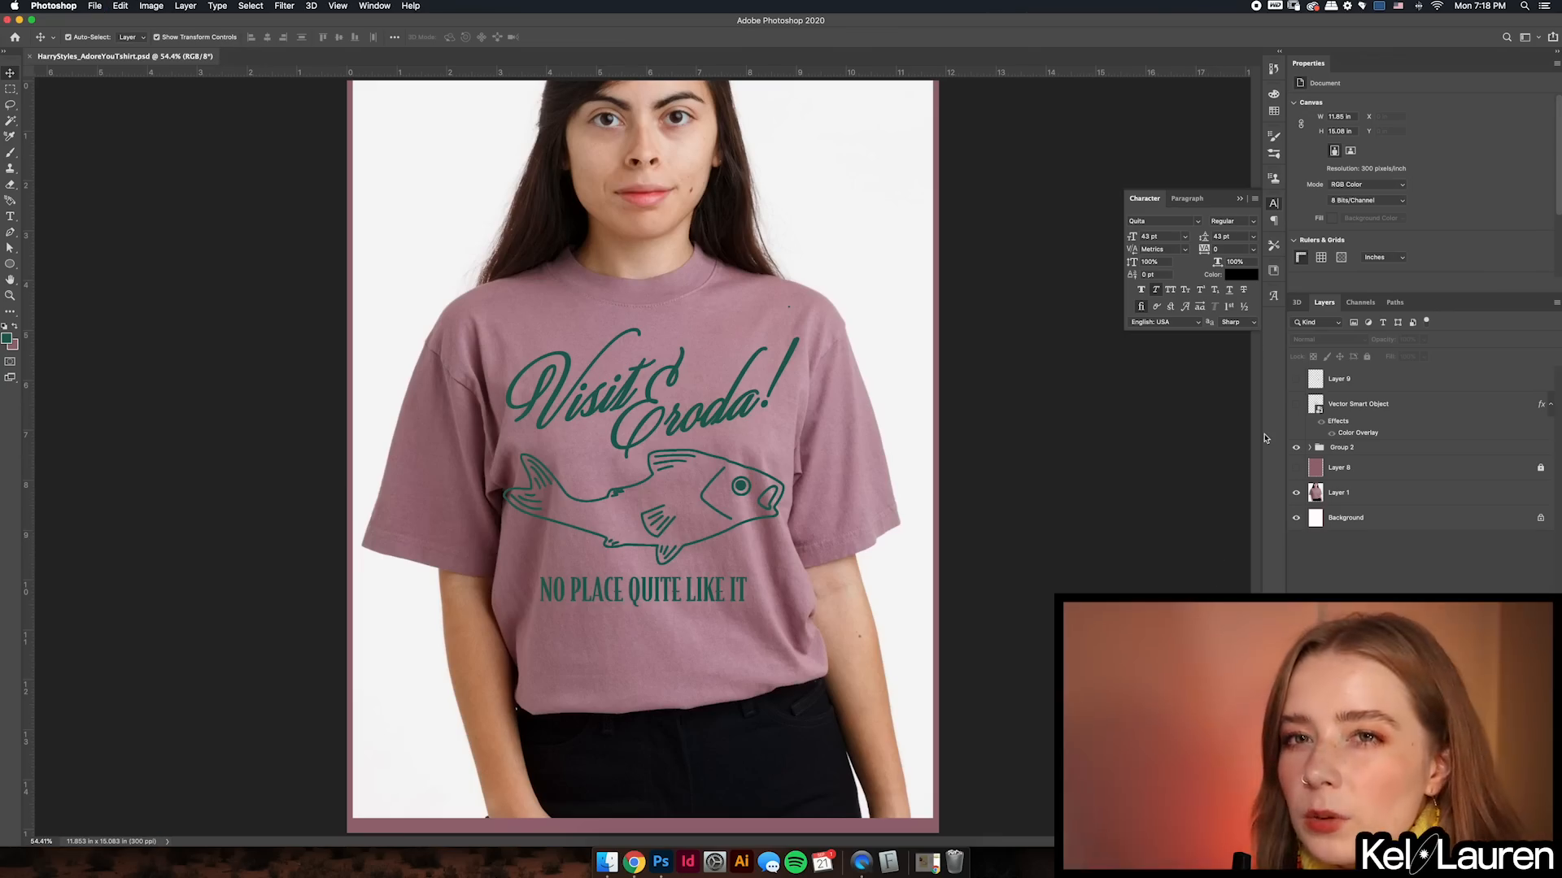